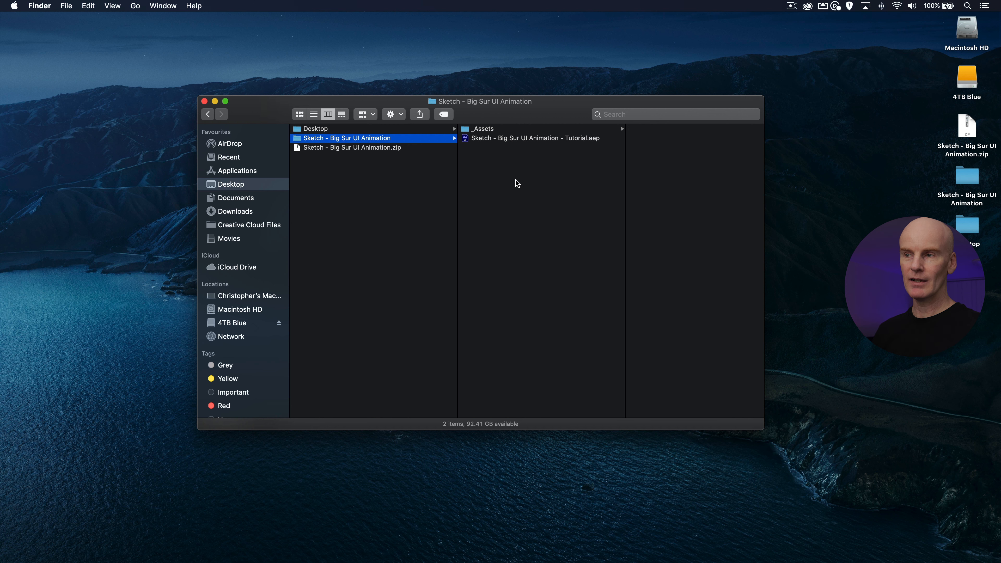
Step: Browse the Sketch - Big Sur UI Animation project folder through _Assets and 3D to the Render folder
click(504, 138)
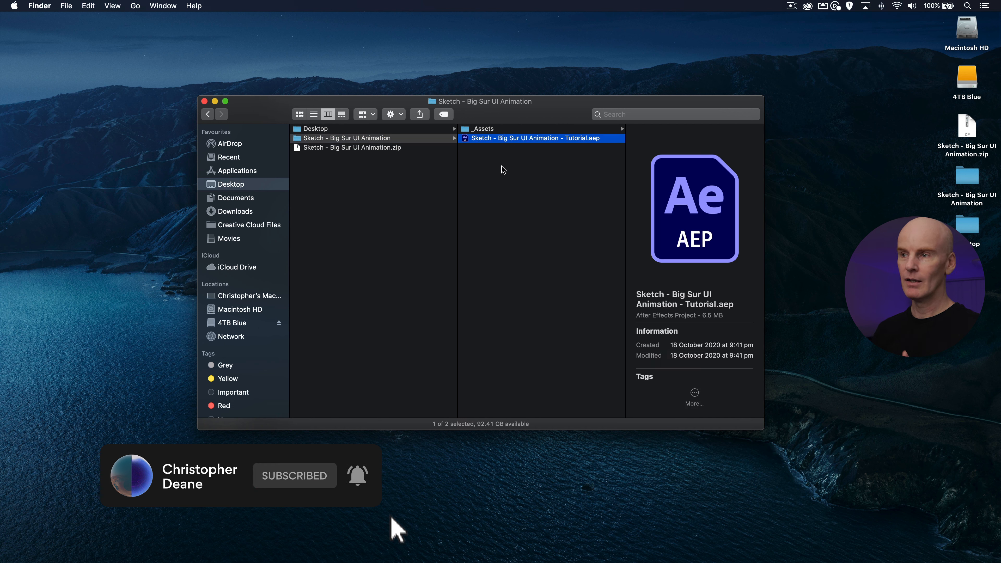
click(526, 128)
click(671, 129)
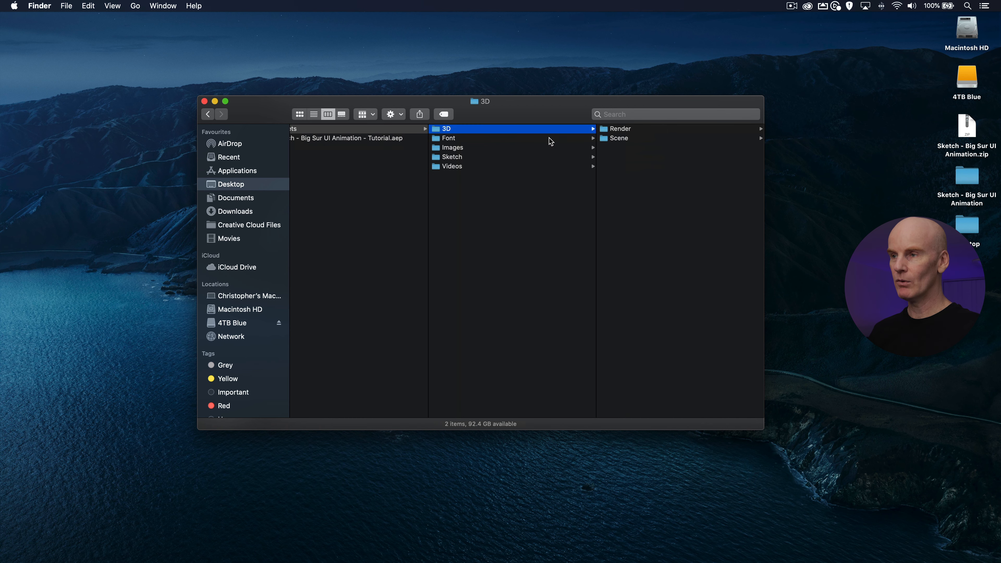
click(647, 130)
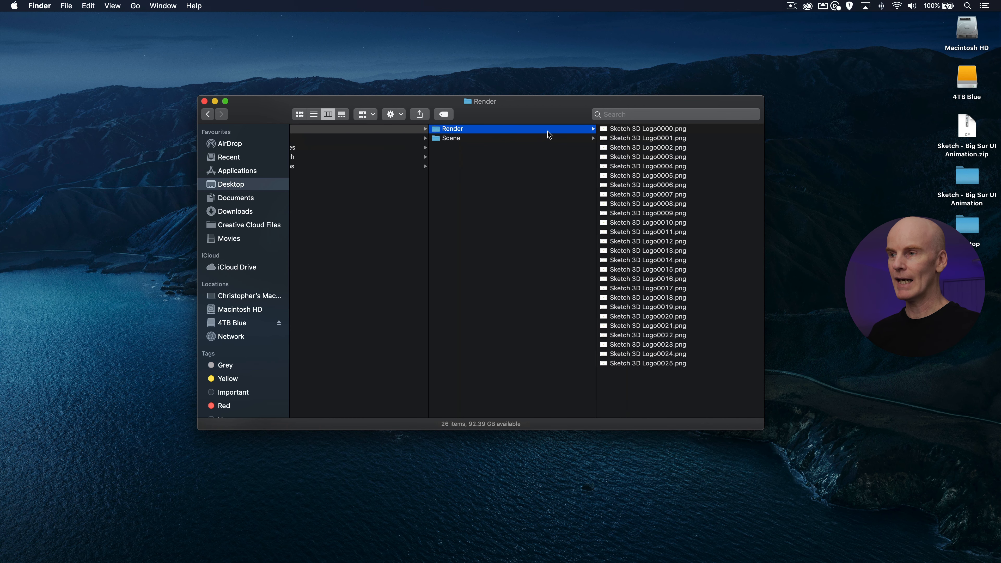
Step: Preview the rendered logo frames from Sketch 3D Logo0000.png through Sketch 3D Logo0025.png, and close the preview
click(639, 129)
key(space)
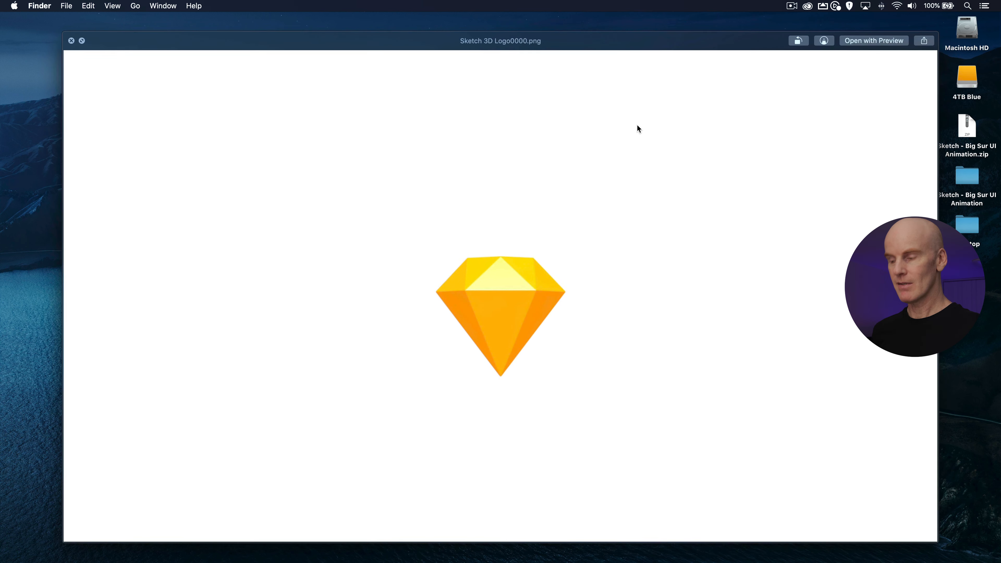
key(Down)
key(Down)
key(Down)
key(Down)
key(Down)
key(Down)
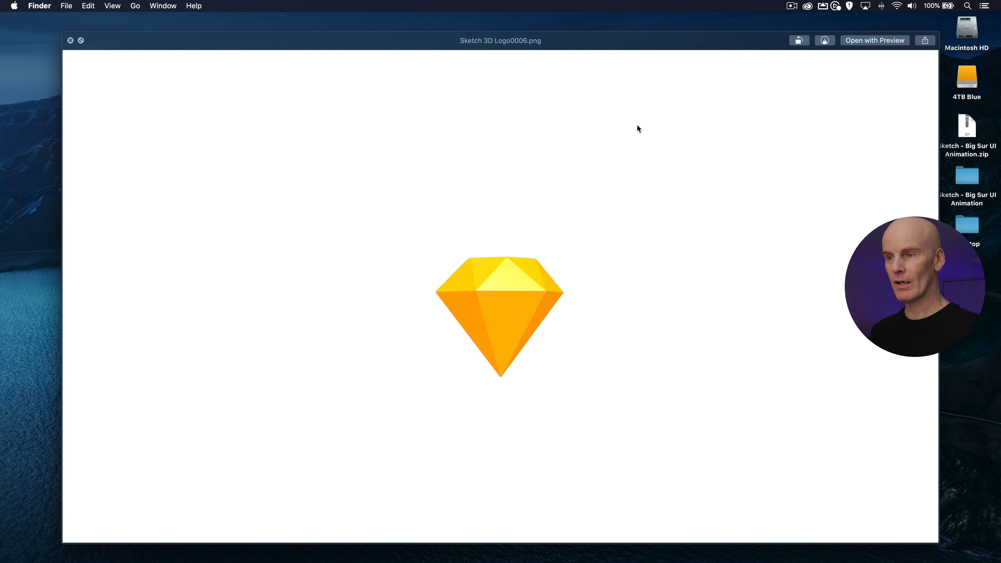
key(Down)
key(Down)
key(Down)
key(Down)
key(Down)
key(Down)
key(Down)
key(Down)
key(Down)
key(Down)
key(Down)
key(Down)
key(Down)
key(Down)
key(Down)
key(Down)
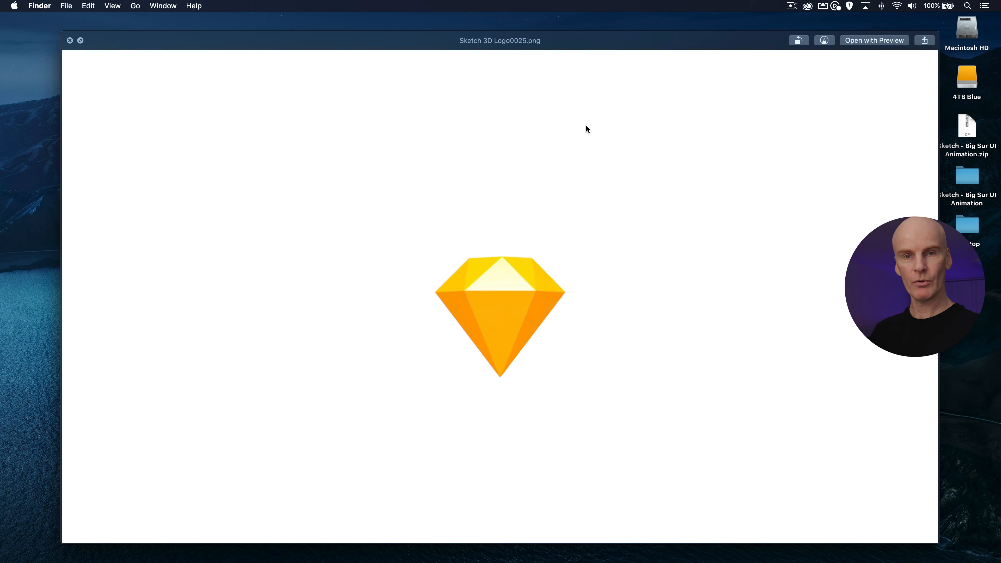
key(space)
Step: Inspect the Sketch 3D Logo.c4d file in the 3D Scene folder
key(Left)
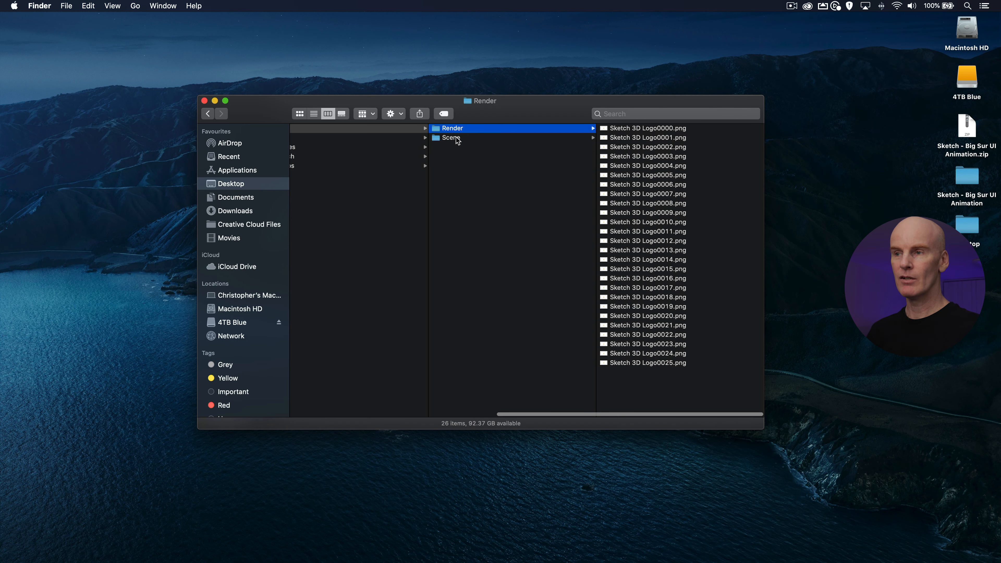
click(506, 138)
click(644, 128)
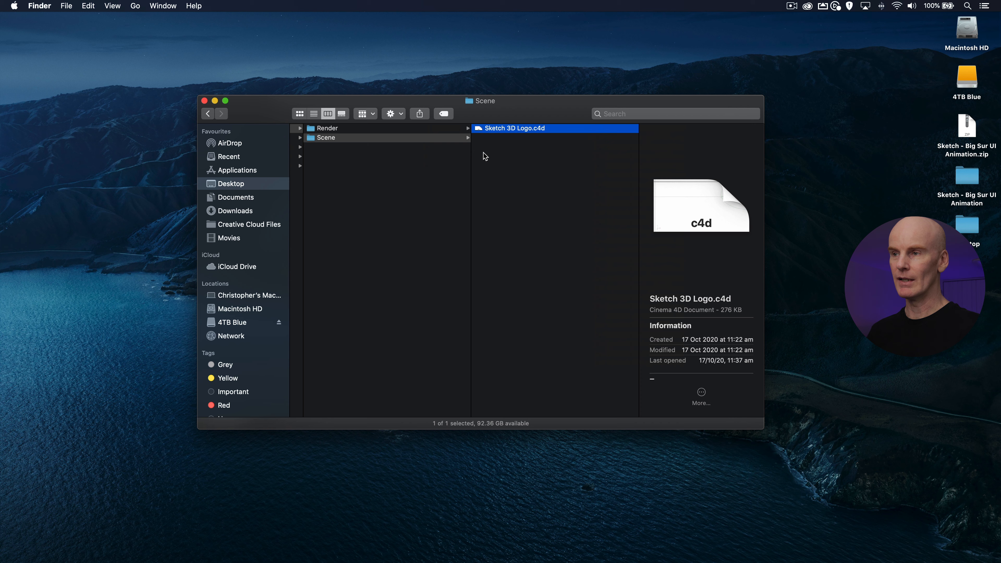
key(Left)
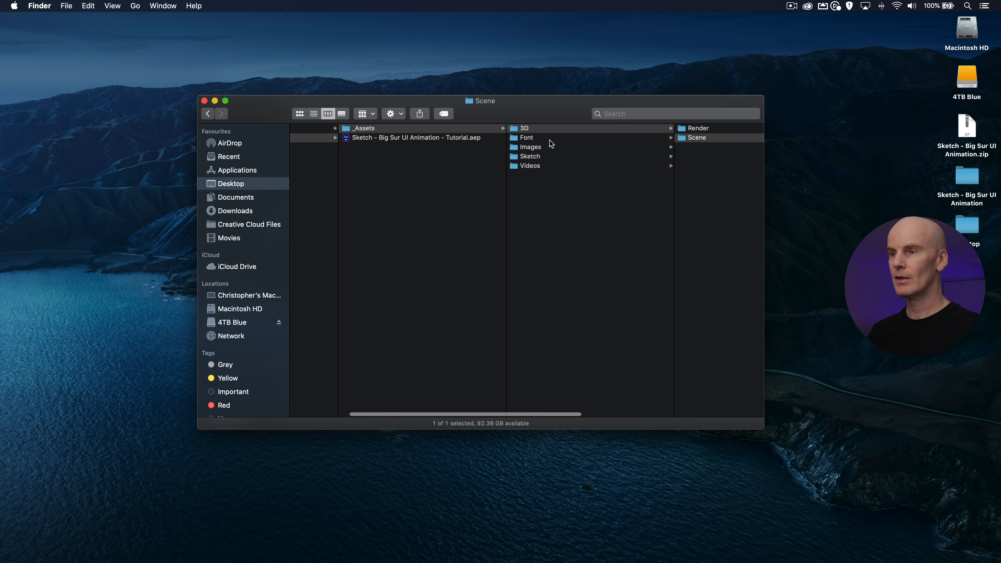
Step: Install Poppins-SemiBold.ttf from the Font assets folder with Font Book, and quit Font Book
click(549, 142)
click(607, 128)
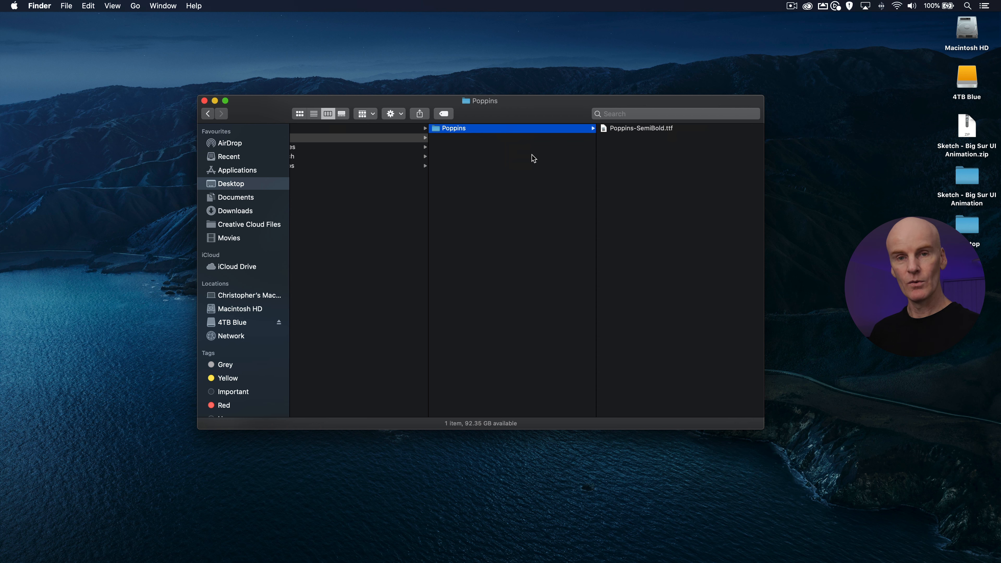
click(633, 128)
double_click(515, 128)
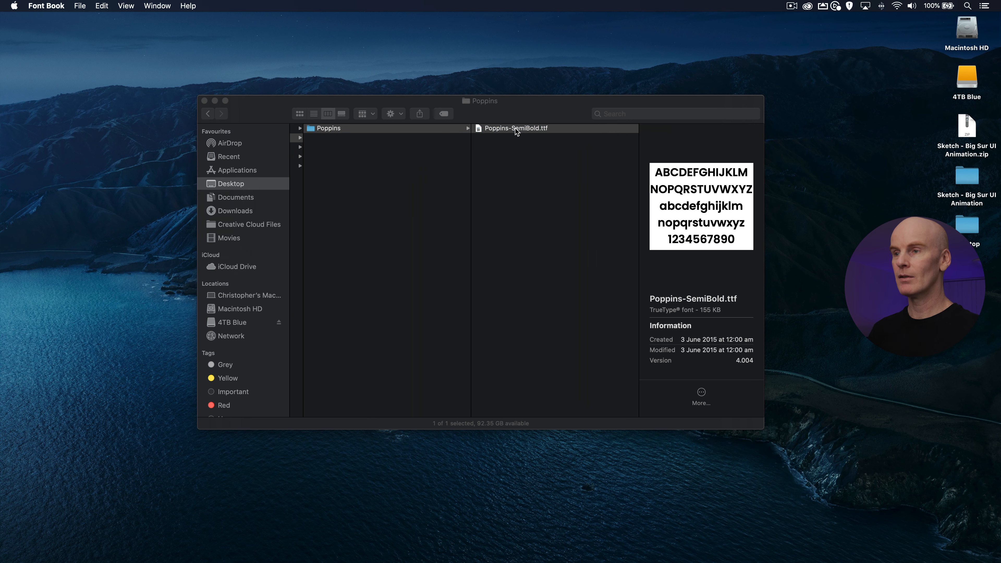
click(212, 236)
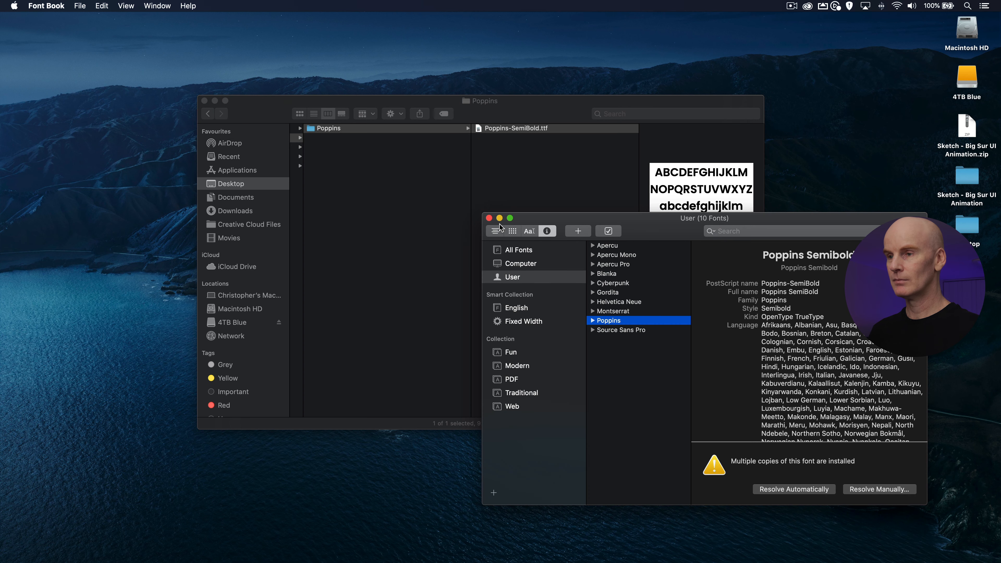
key(super+q)
Step: Preview Big Sur Wallpaper.png from the Images assets folder, and close the preview
click(398, 147)
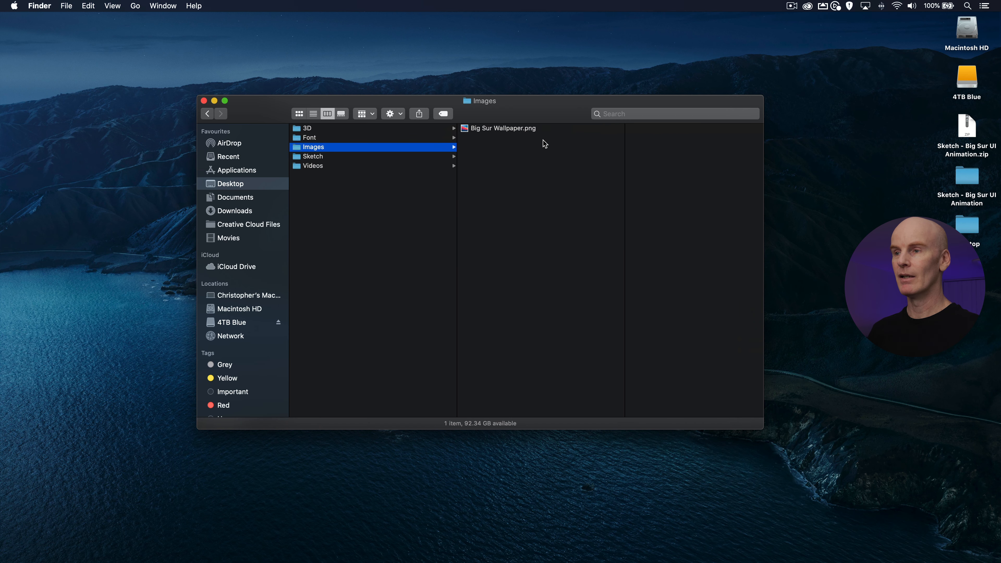
click(496, 129)
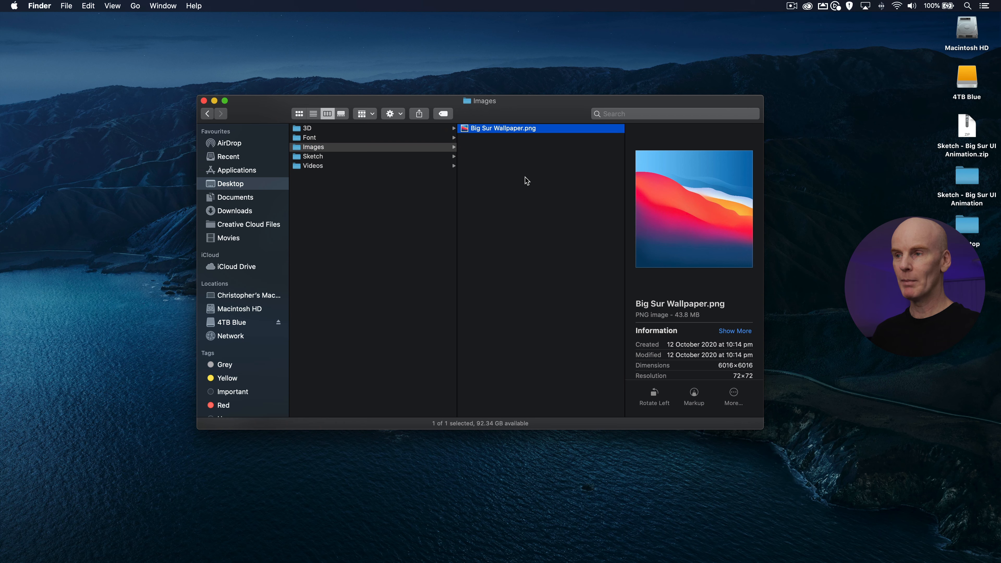
key(space)
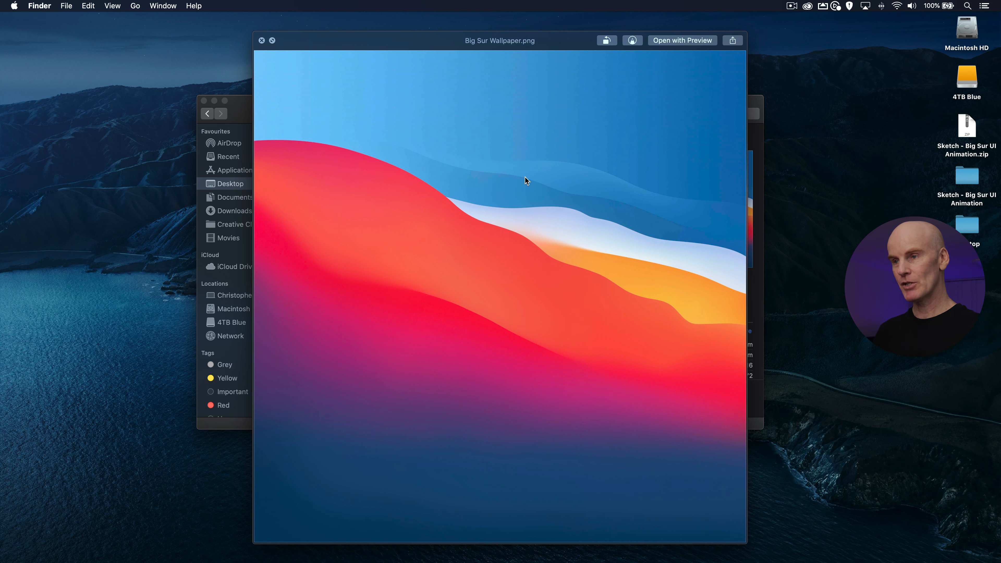
key(space)
Step: Check the Sketch assets folder and preview Sketch - Big Sur - Original.mp4 in Videos, scrubbing back from its end
click(354, 157)
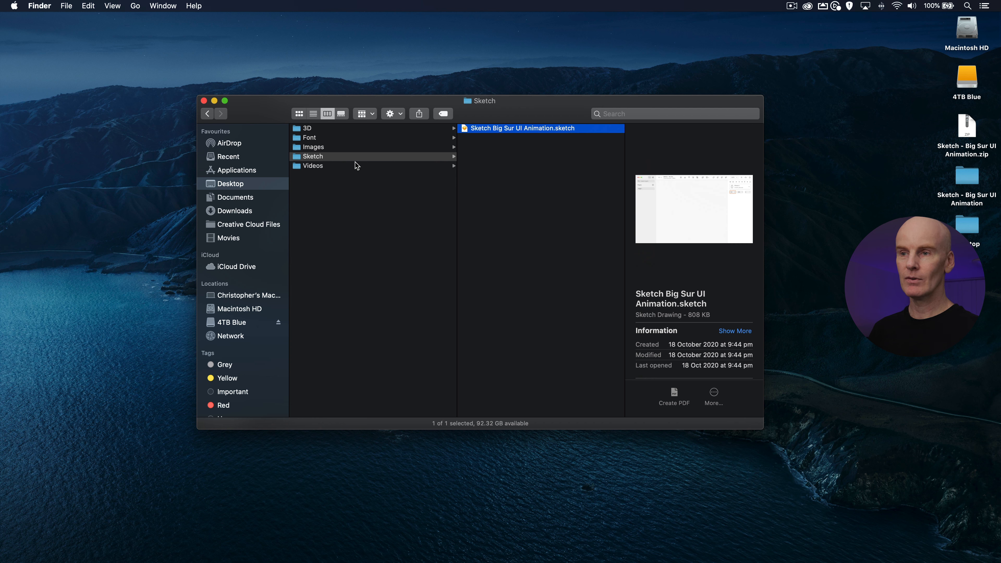
click(346, 165)
click(536, 129)
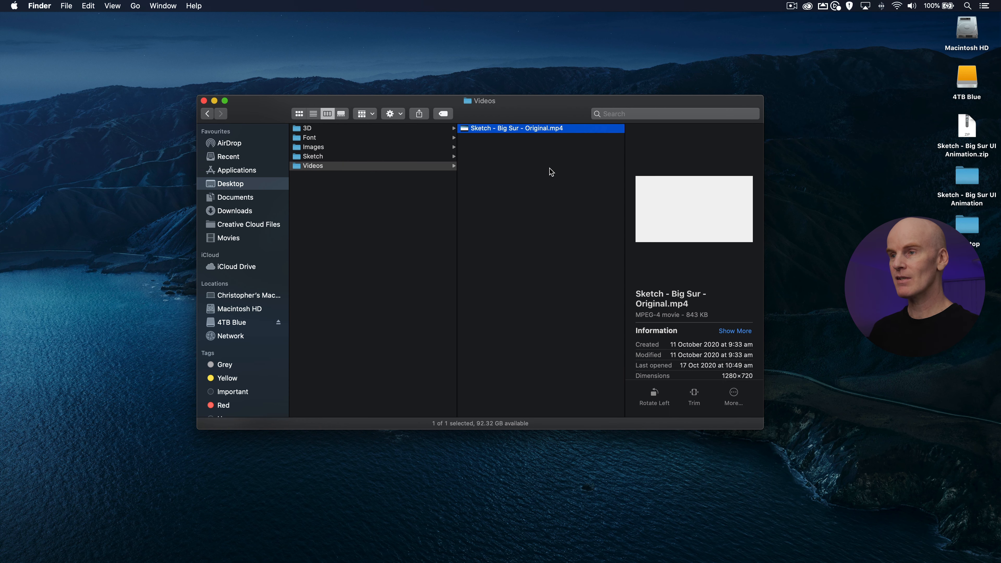
key(space)
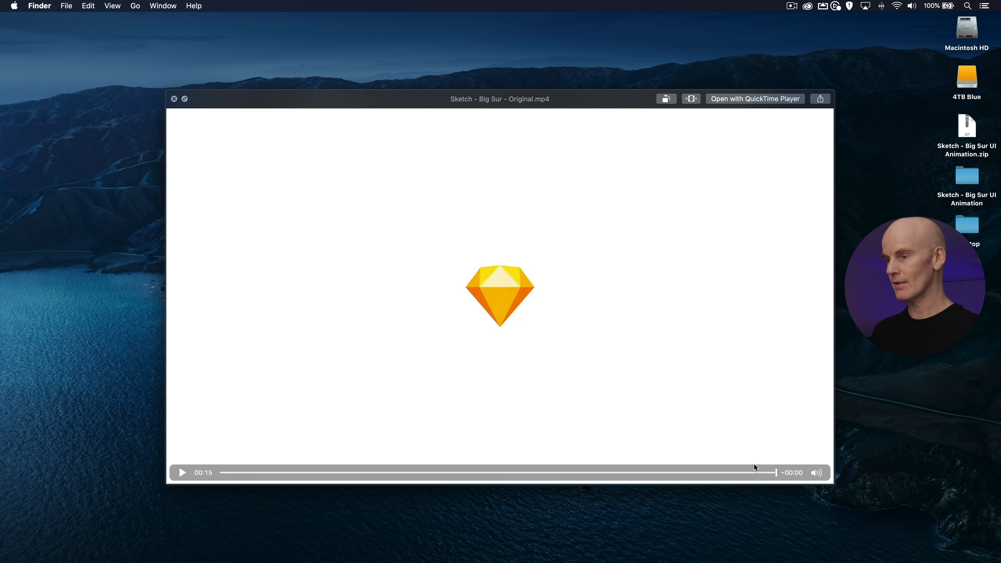
mouse_move(776, 472)
mouse_down()
mouse_move(219, 486)
mouse_move(690, 475)
mouse_up()
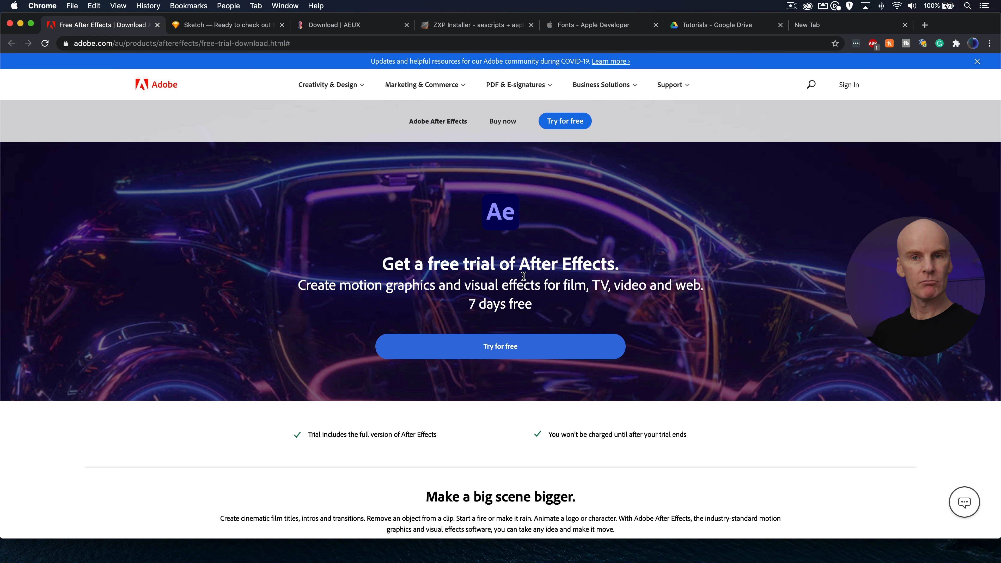
Step: Review the Sketch trial, AEUX download and ZXP Installer web pages in Chrome
click(234, 25)
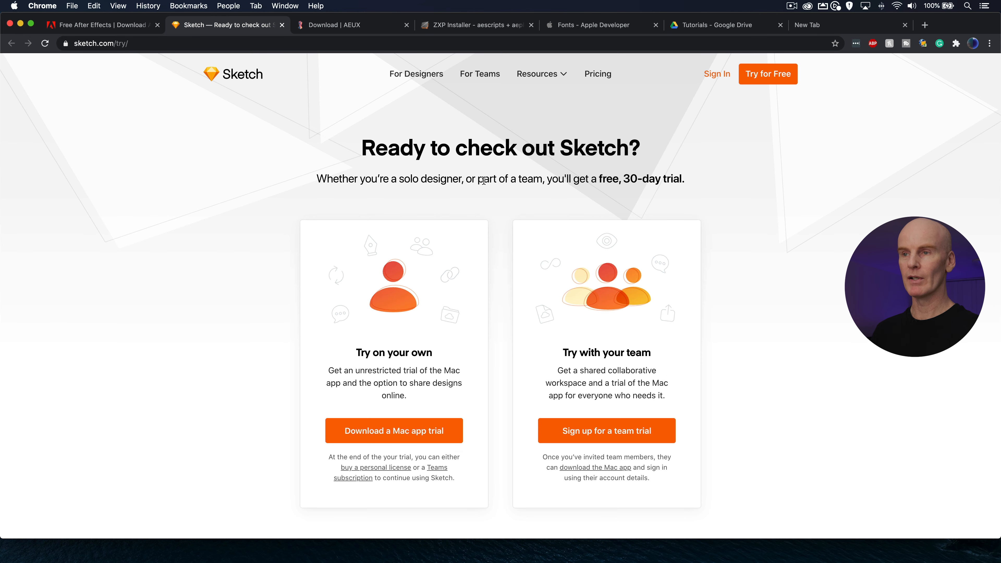
click(355, 25)
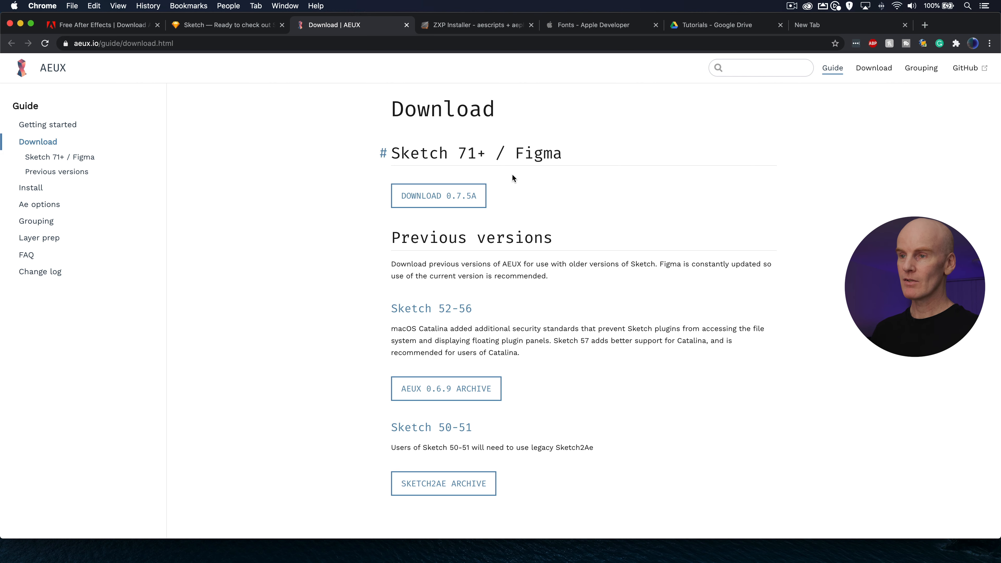
click(488, 26)
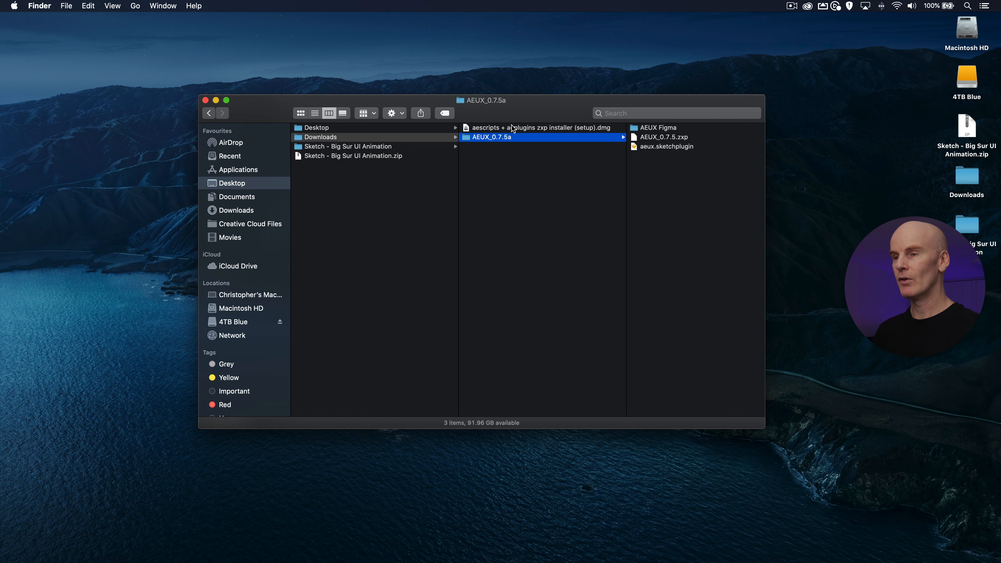
Step: Copy ZXP Installer from the aescripts + aeplugins disk image in Finder's Downloads folder into Applications, replacing the existing copy, and close the image window
click(511, 126)
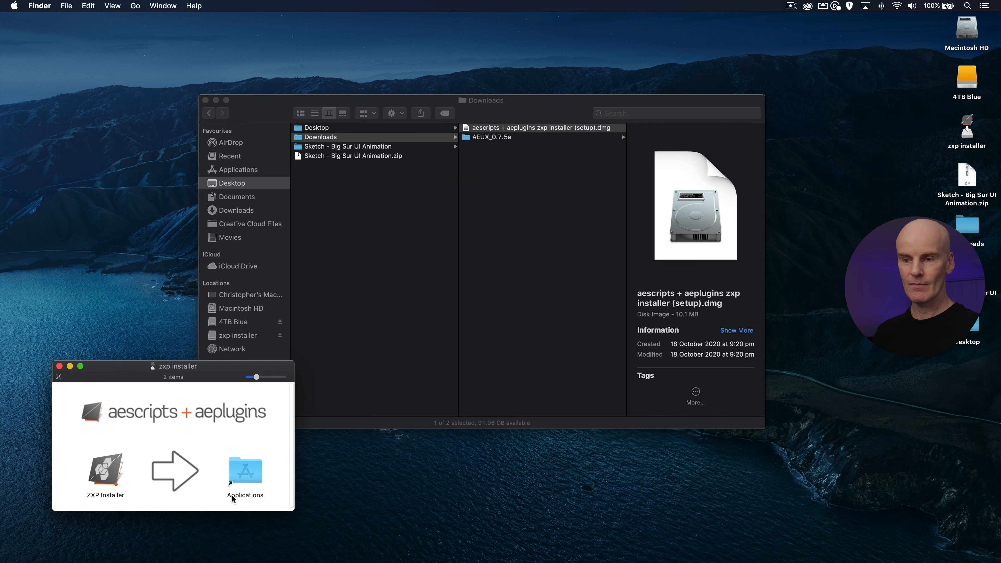
drag(106, 471, 252, 473)
drag(779, 224, 487, 243)
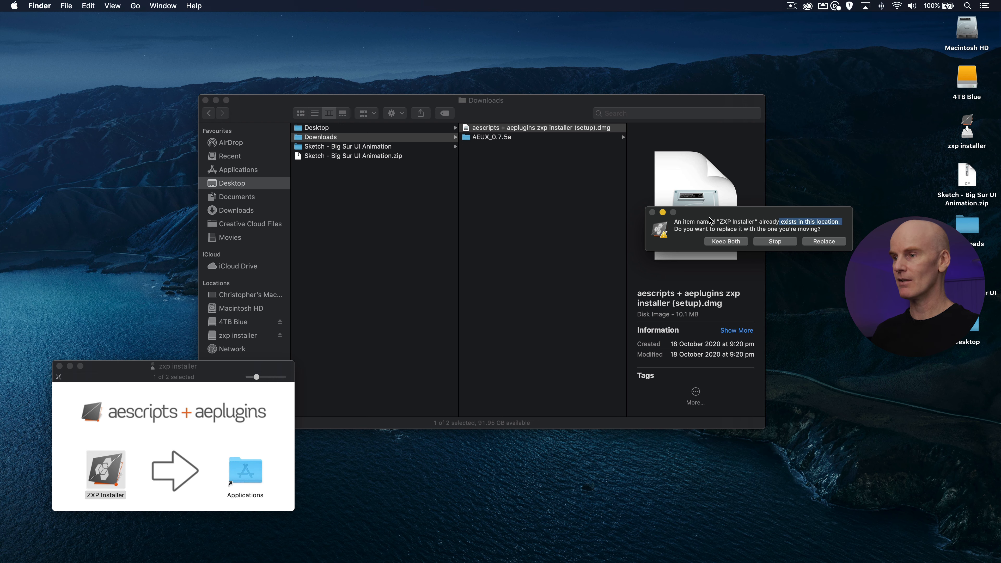
drag(708, 213, 423, 225)
click(547, 254)
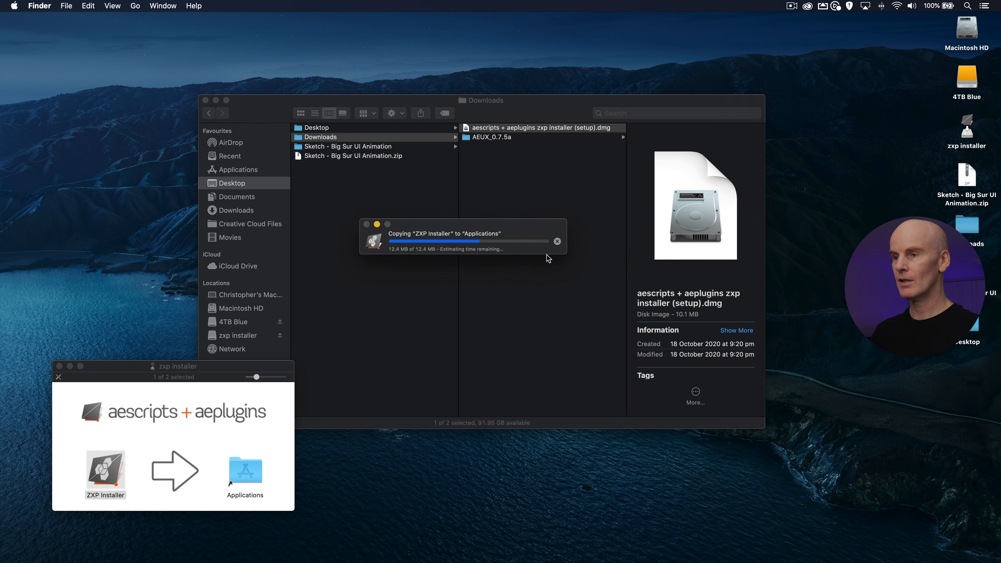
click(59, 366)
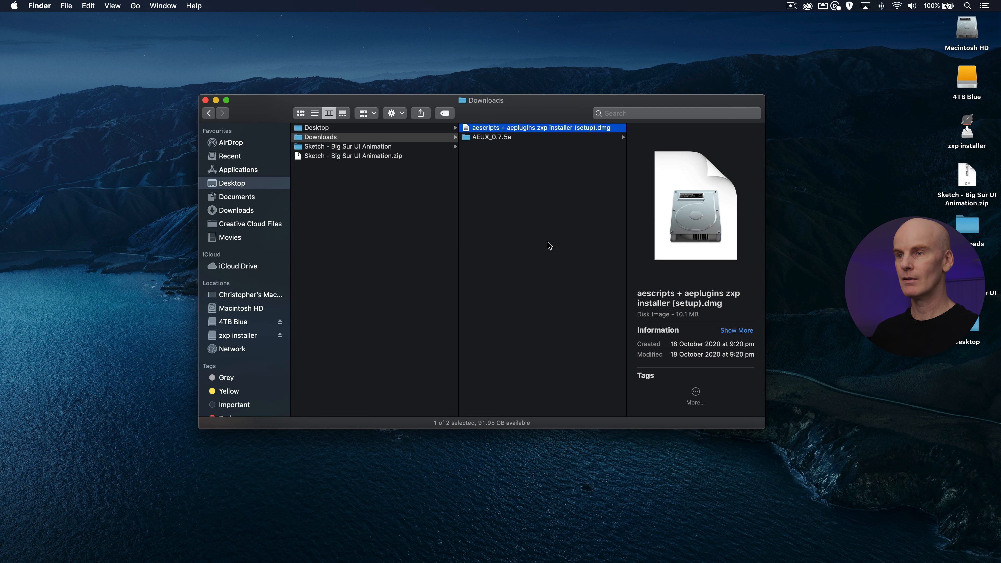
Step: Install aeux.sketchplugin from the AEUX_0.7.5a folder into Sketch, replacing the existing plugin
click(535, 201)
click(491, 138)
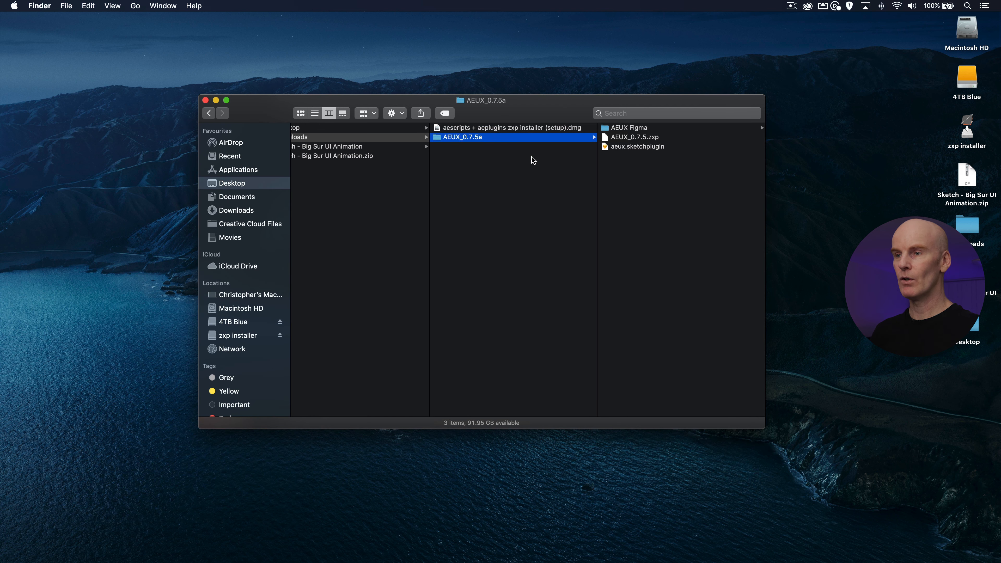
click(650, 147)
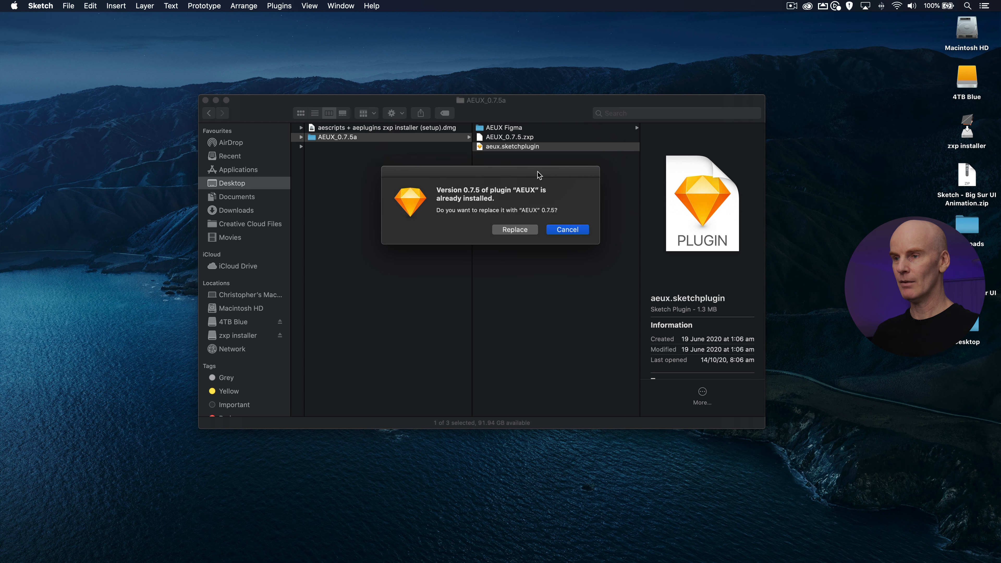
click(520, 194)
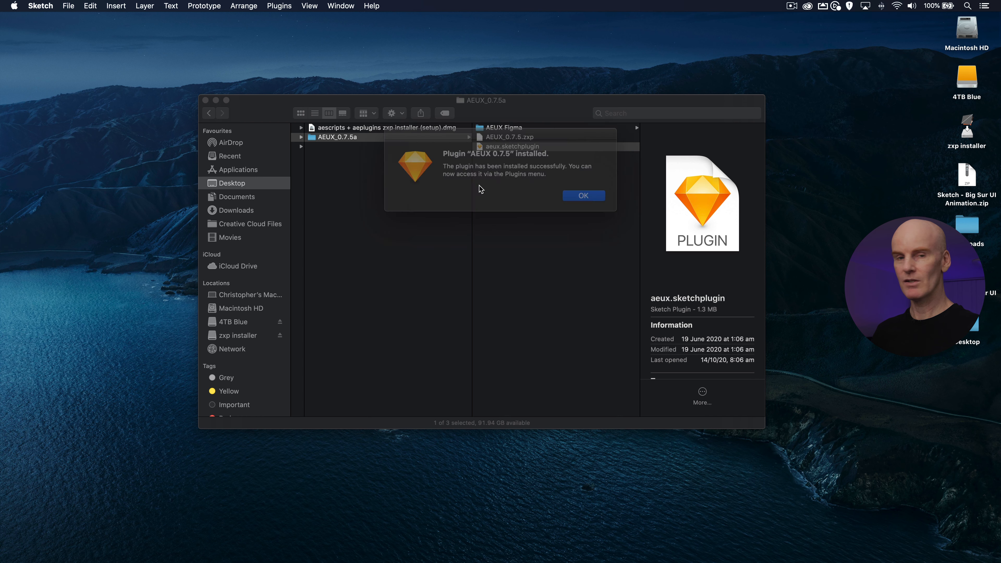
click(580, 194)
Step: Select AEUX_0.7.5.zxp in the AEUX_0.7.5a folder and launch ZXP Installer
click(519, 138)
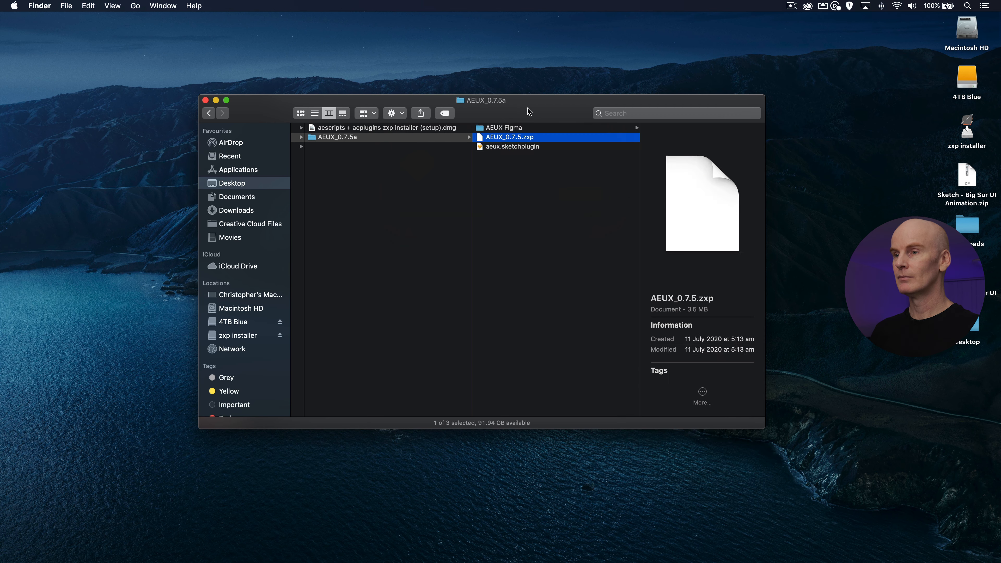
key(super+space)
text(zxp)
key(Return)
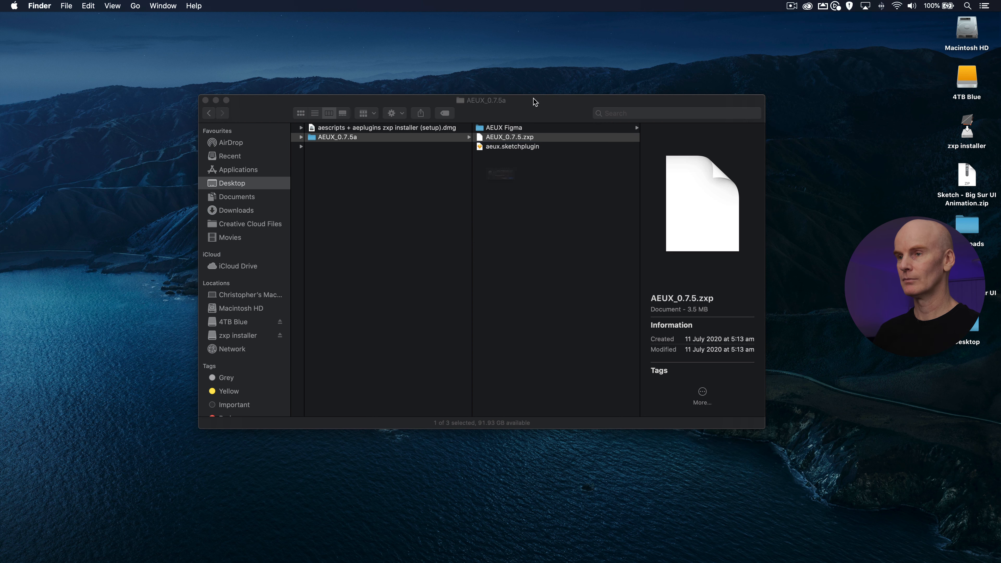
click(572, 207)
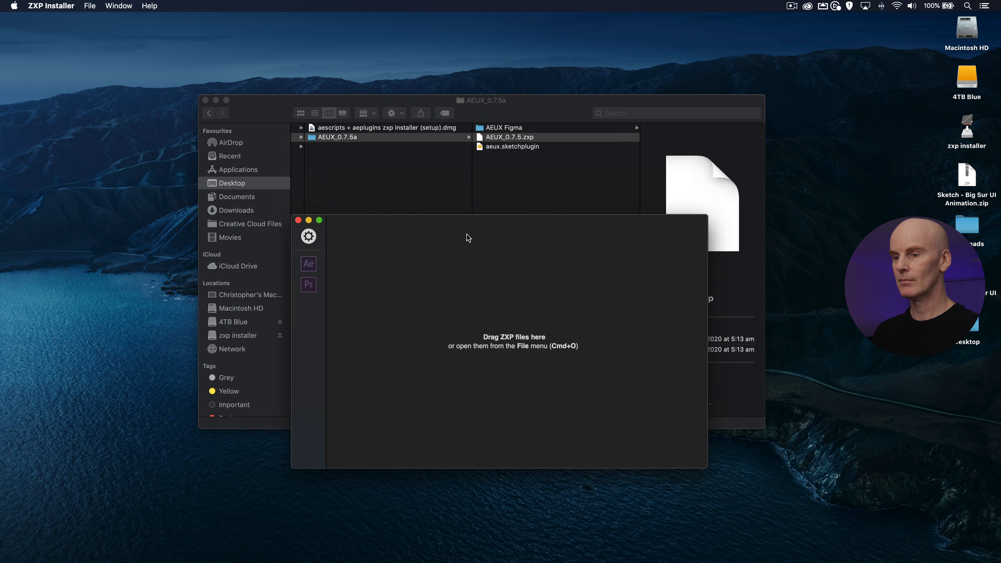
Step: Install AEUX_0.7.5.zxp for After Effects with ZXP Installer, authorizing the change with the account password
drag(510, 138, 493, 398)
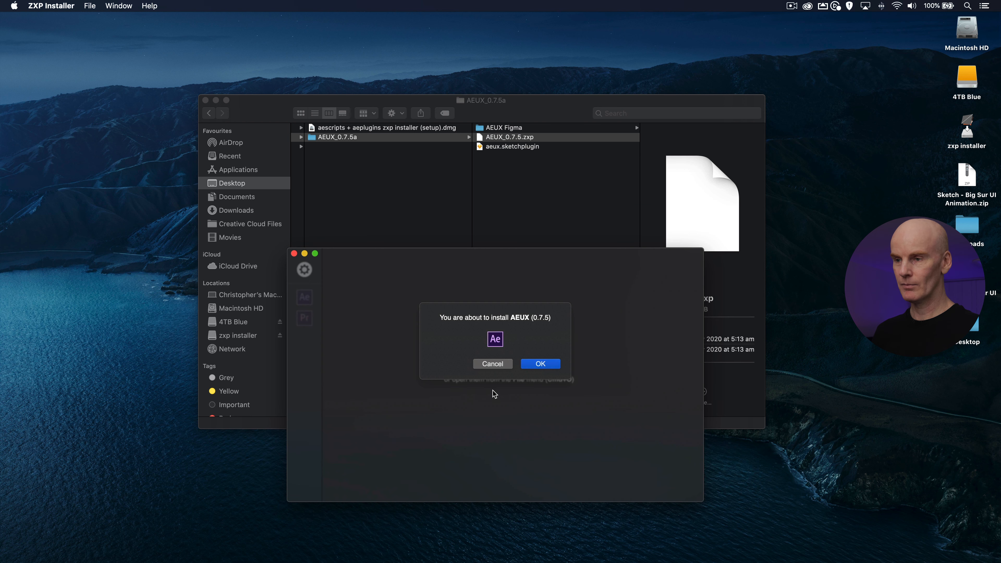
click(536, 365)
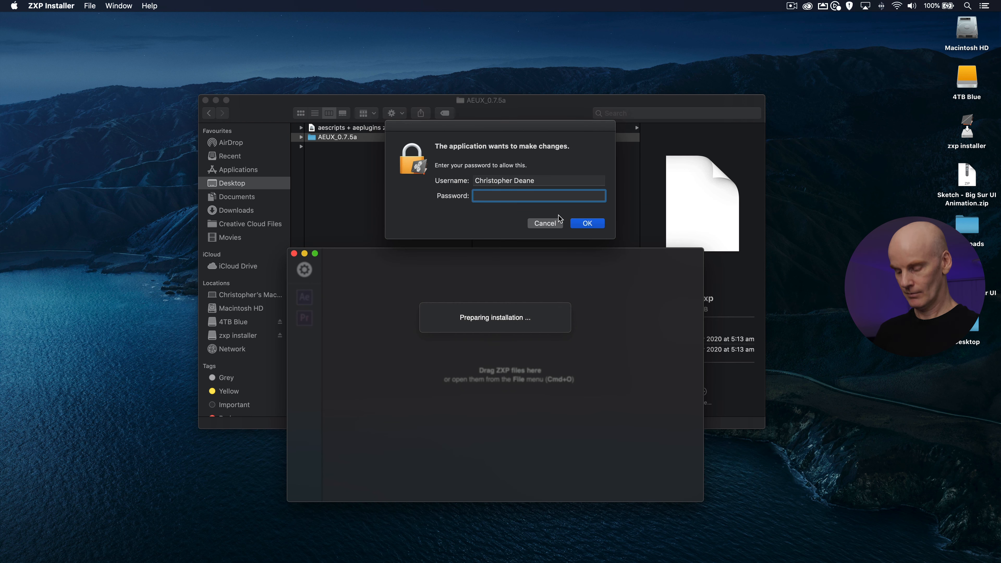
text(****)
key(Return)
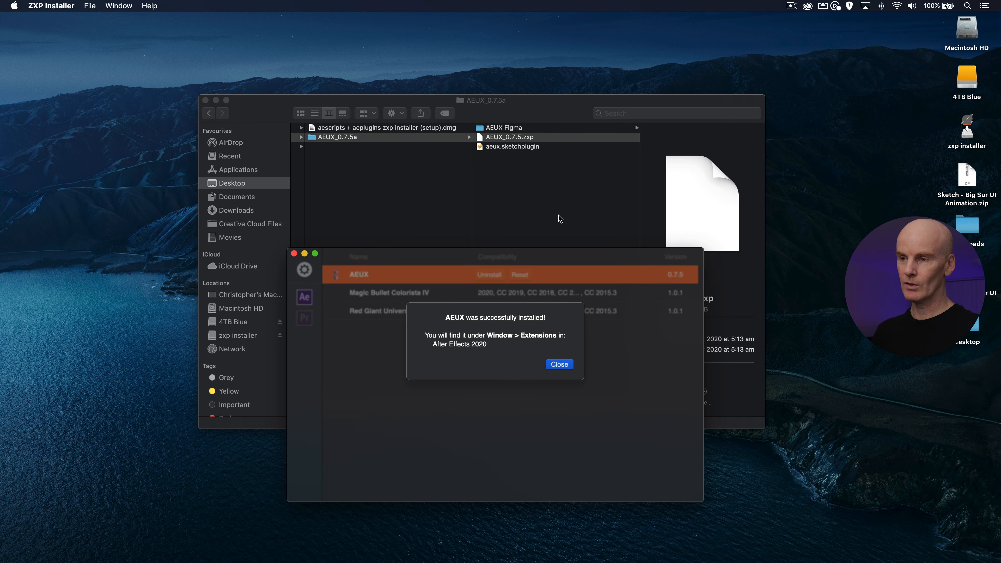
Step: Dismiss the AEUX installation message and open Sketch Big Sur UI Animation.sketch from the Sketch folder inside _Assets
click(559, 364)
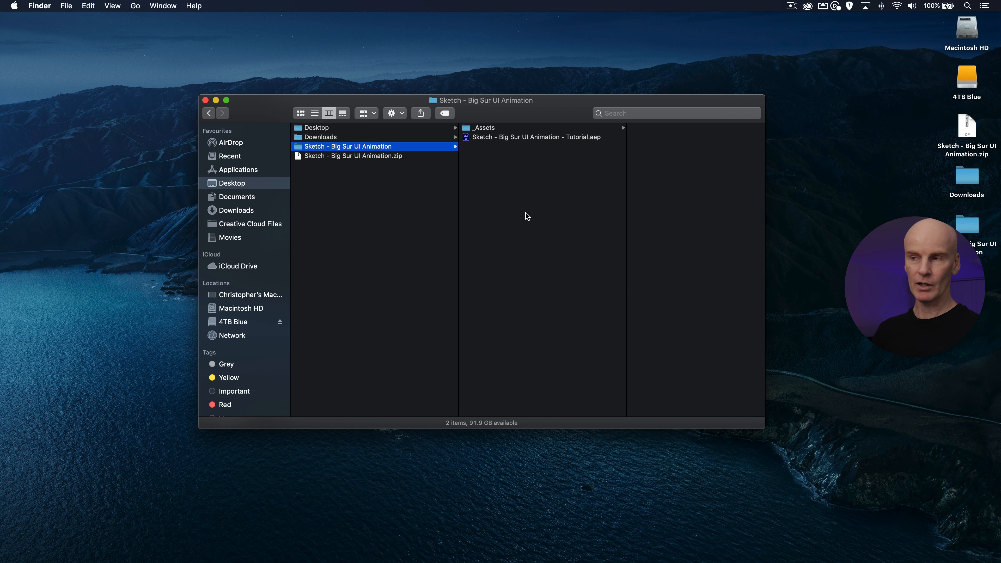
click(528, 129)
click(636, 158)
click(635, 130)
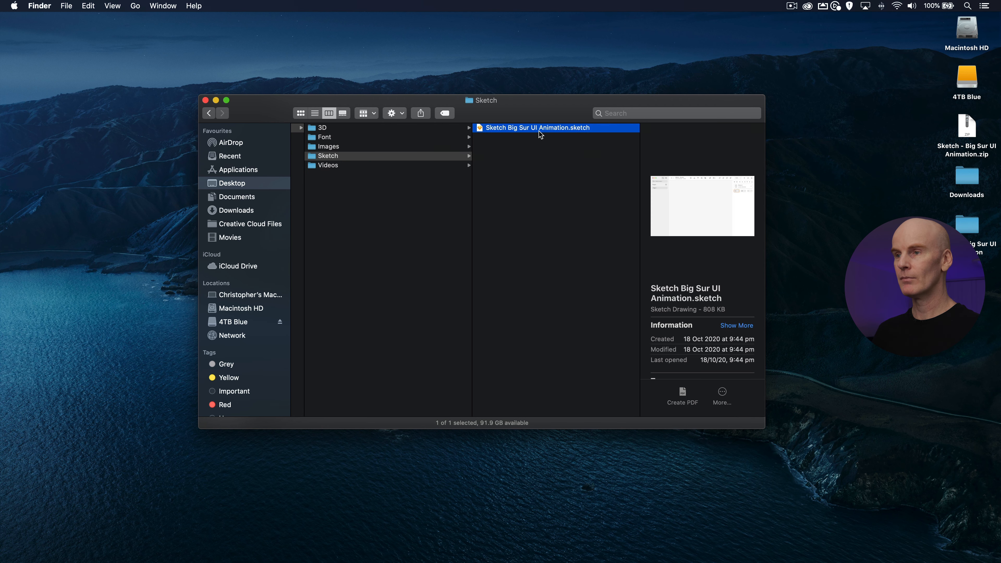
double_click(504, 127)
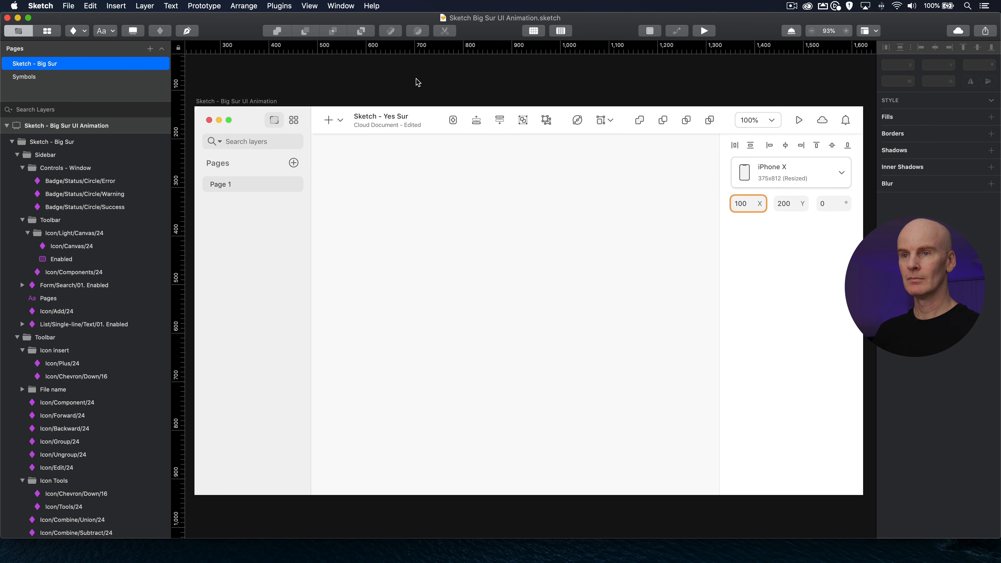
Step: Examine the artboard's layer structure, including the UI background, the Sketch - Big Sur group, Controls - Window and the main Toolbar group
click(248, 131)
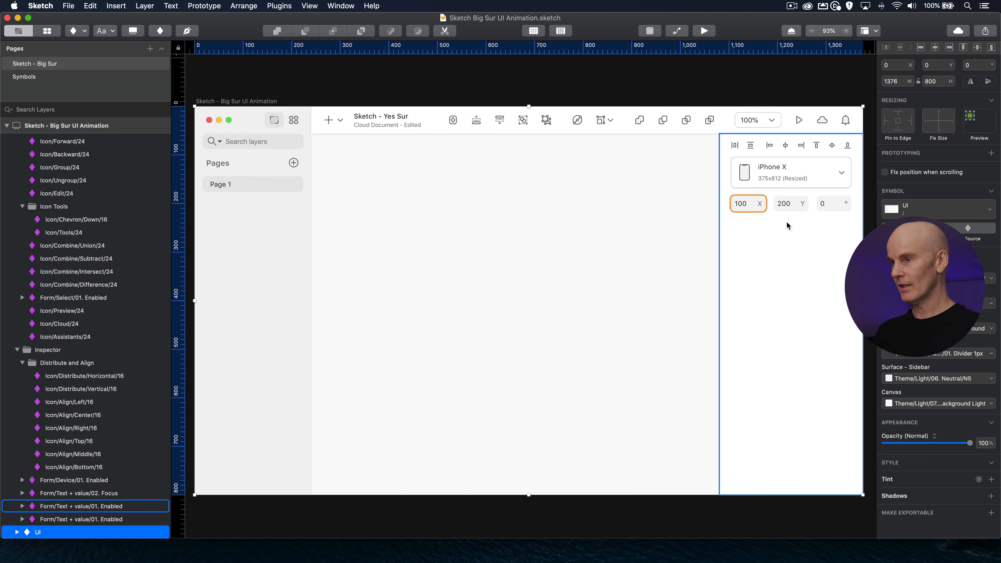
click(34, 63)
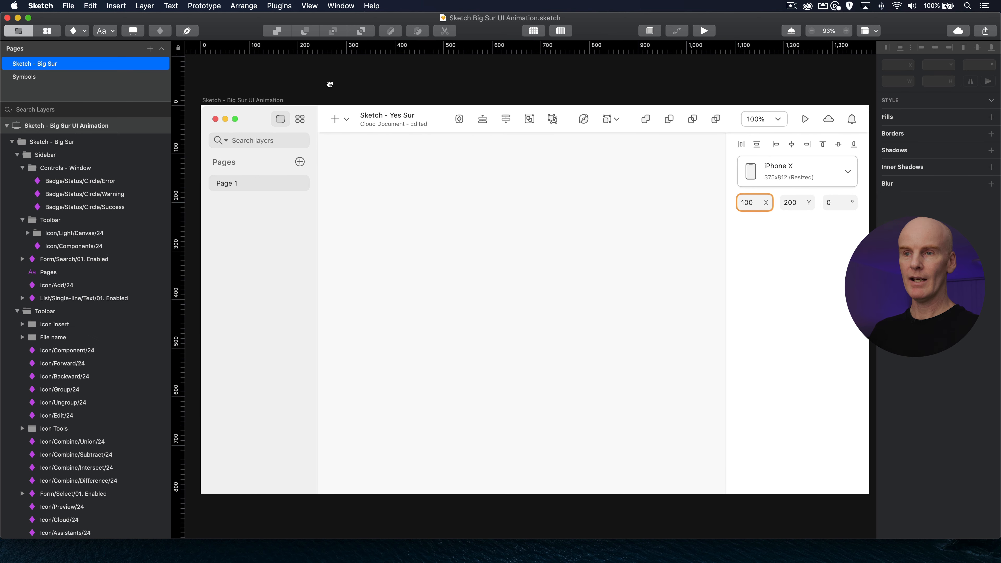
click(54, 142)
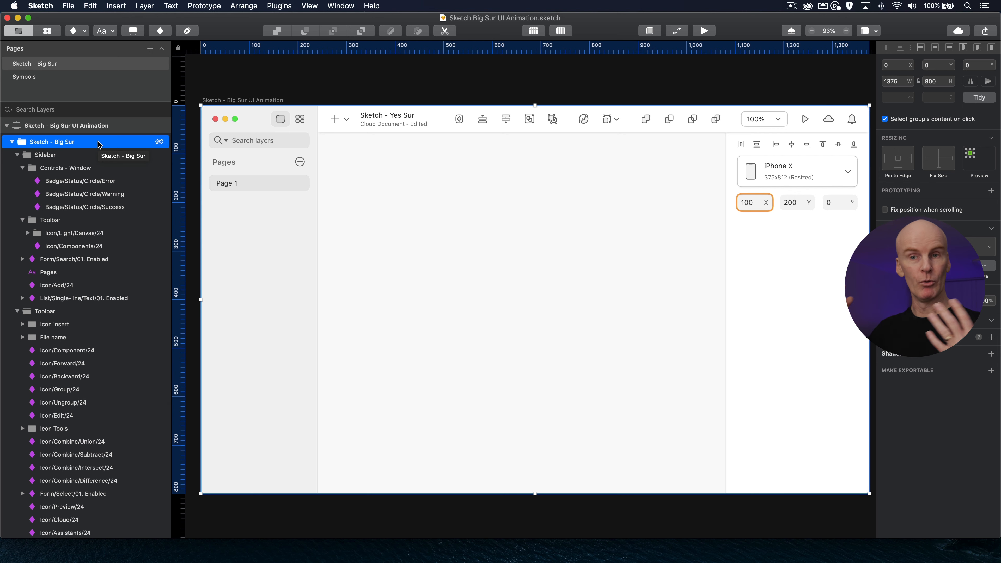
click(75, 168)
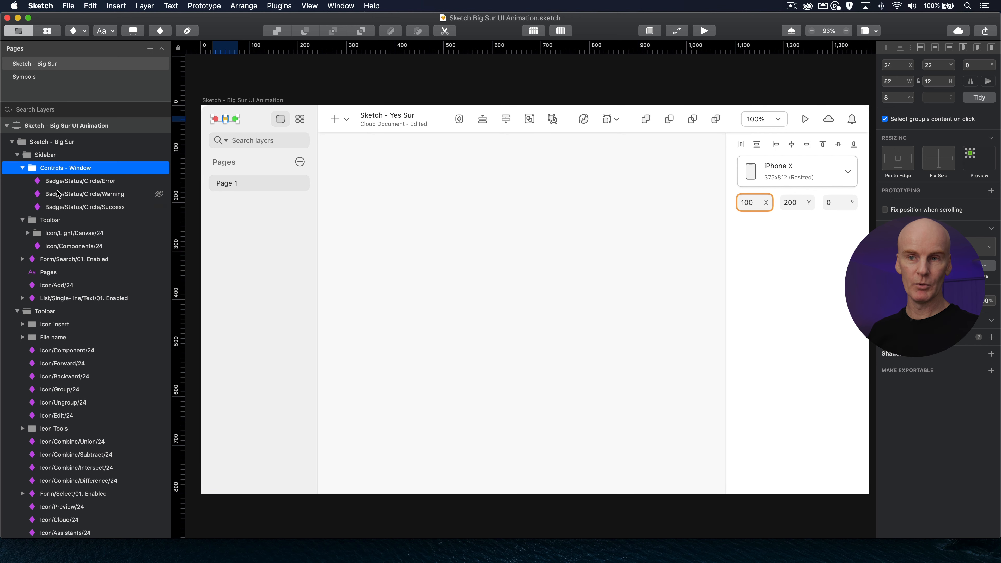
click(59, 311)
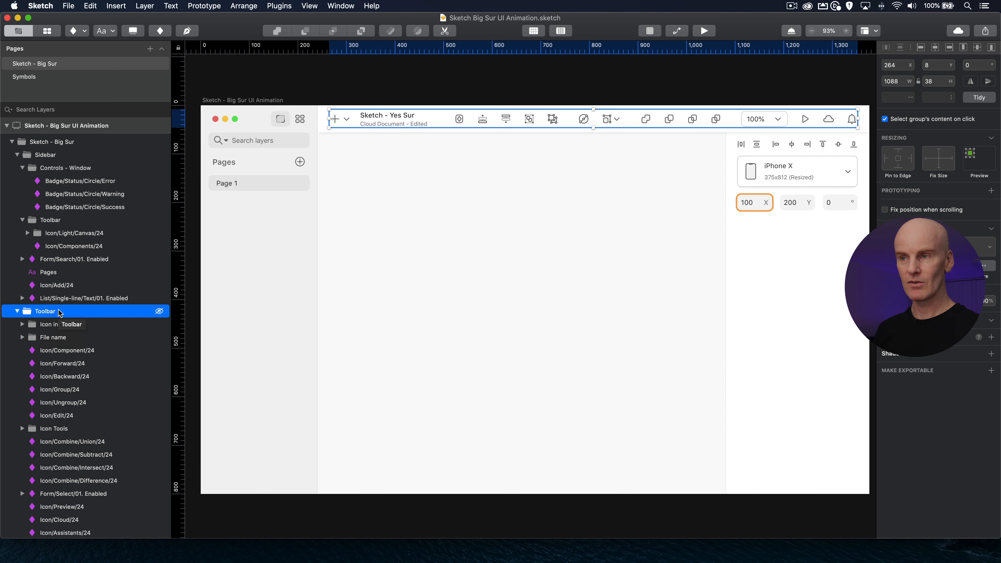
Step: Select the Sketch - Big Sur UI Animation artboard, open the AEUX plugin panel and move it over the artboard's inspector area
click(236, 99)
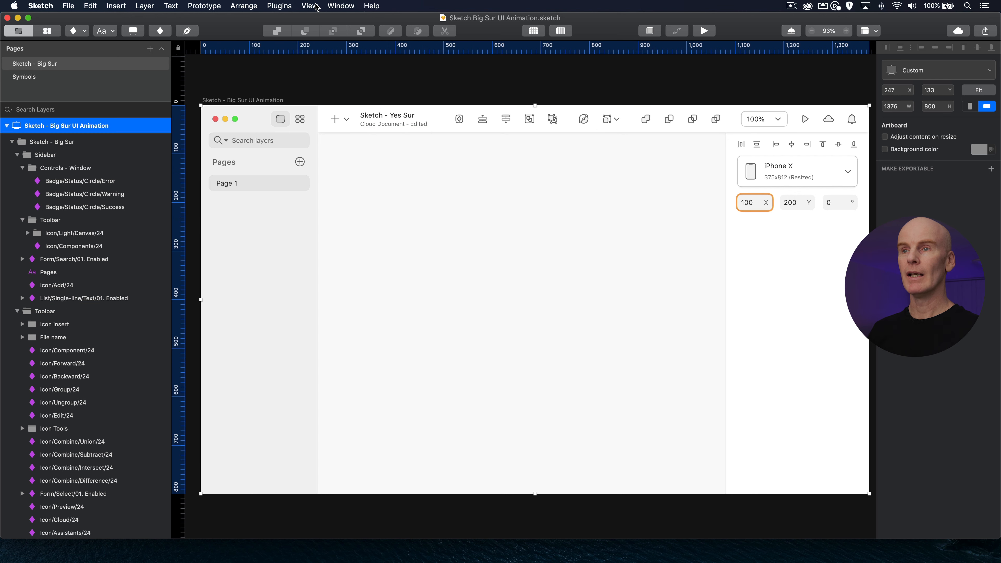
click(285, 6)
mouse_move(288, 17)
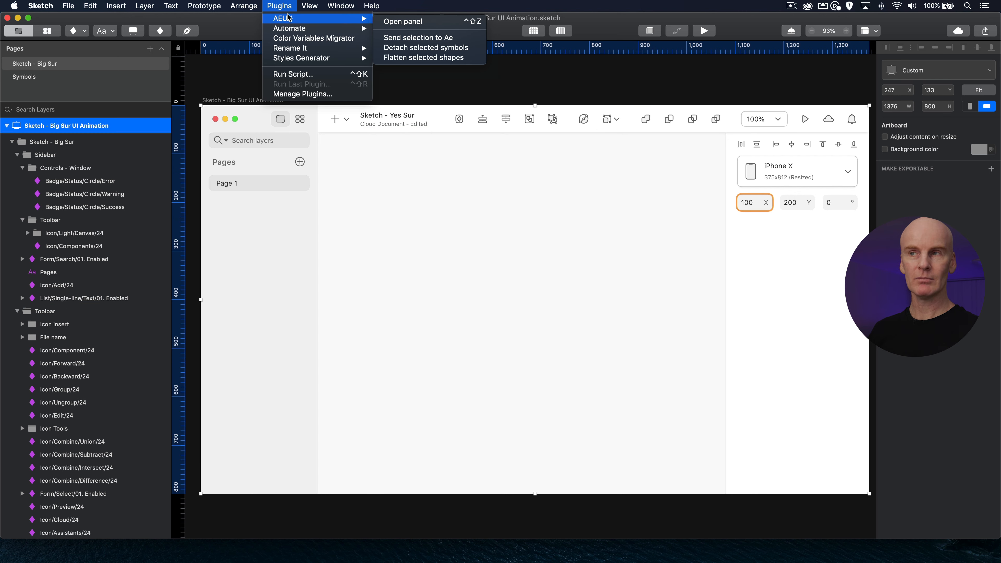
click(402, 22)
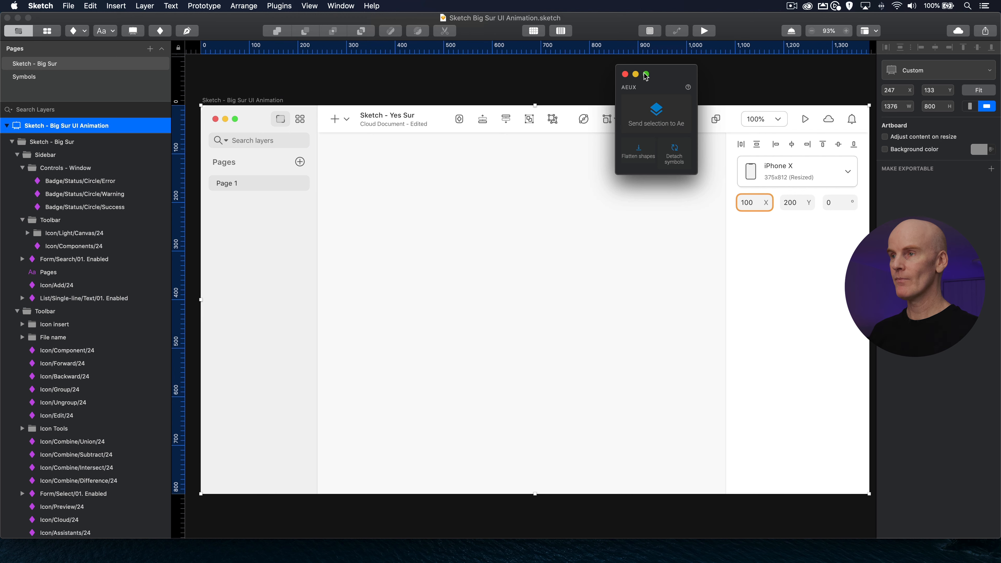
drag(670, 70, 817, 79)
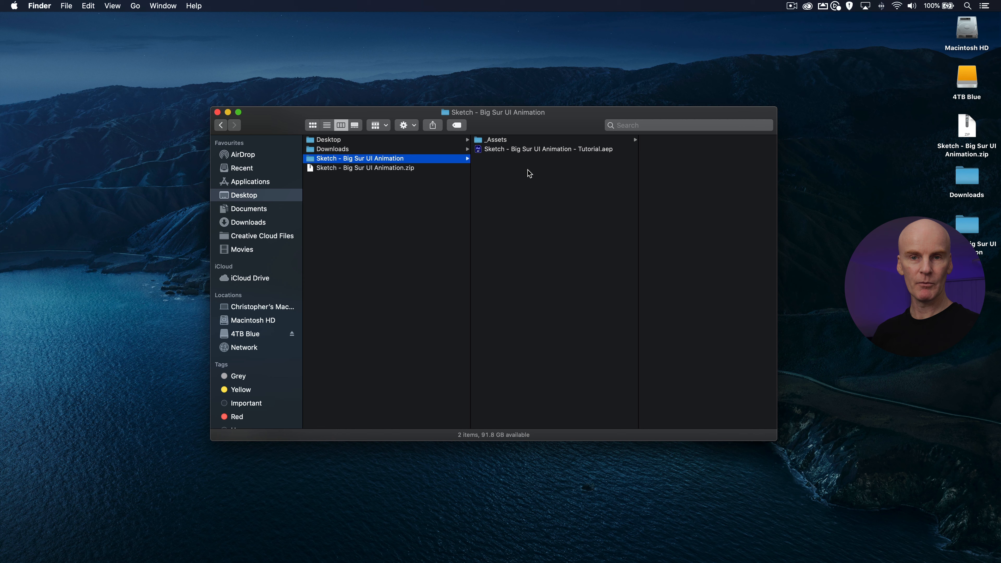
Step: Open Sketch - Big Sur UI Animation - Tutorial.aep in After Effects and return the playhead to the start of the composition
click(505, 150)
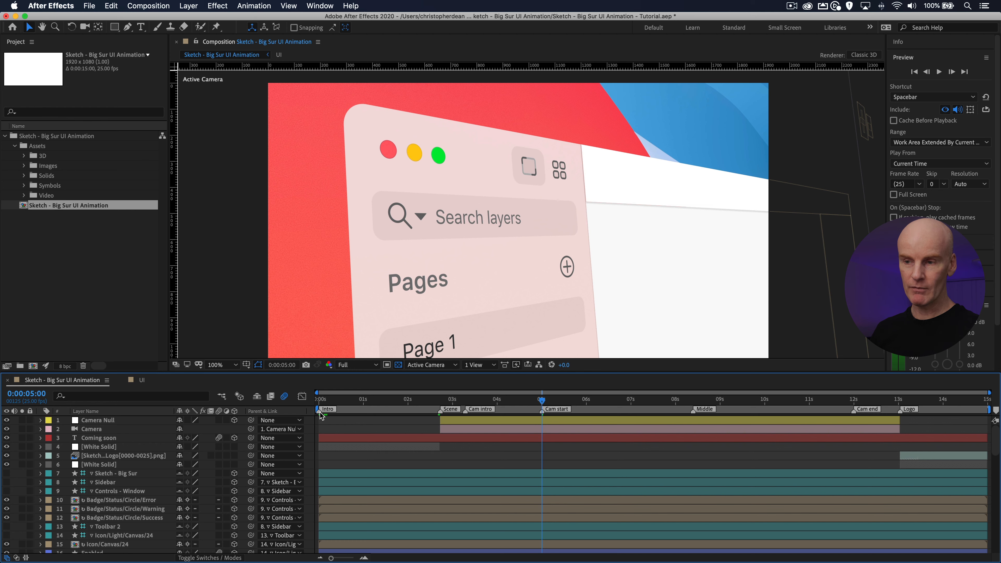
key(Home)
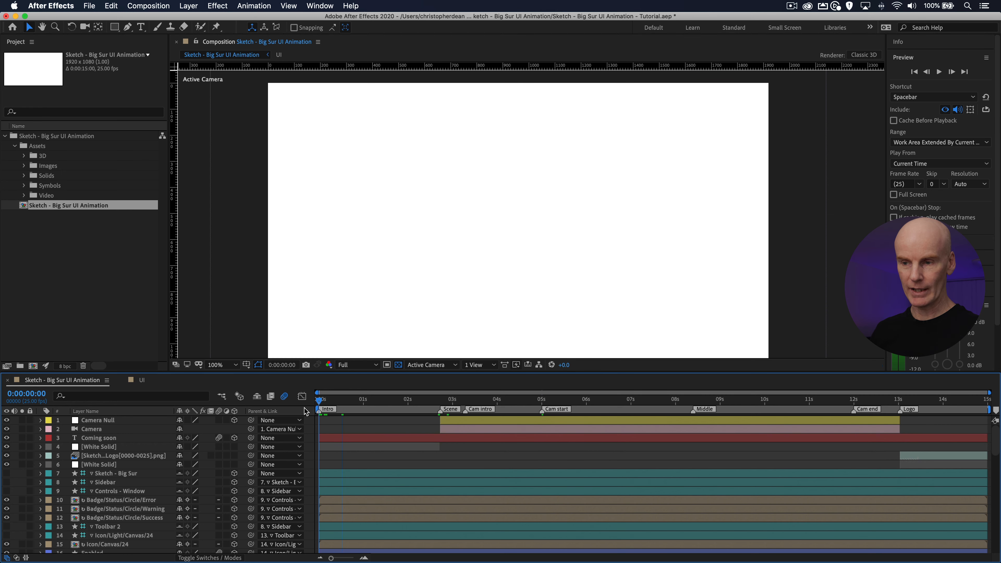
Step: Examine the toolbar icon, inspector and Controls - Window layers in the composition's timeline, and preview the animation
scroll(335, 450, down, 3)
scroll(335, 450, down, 12)
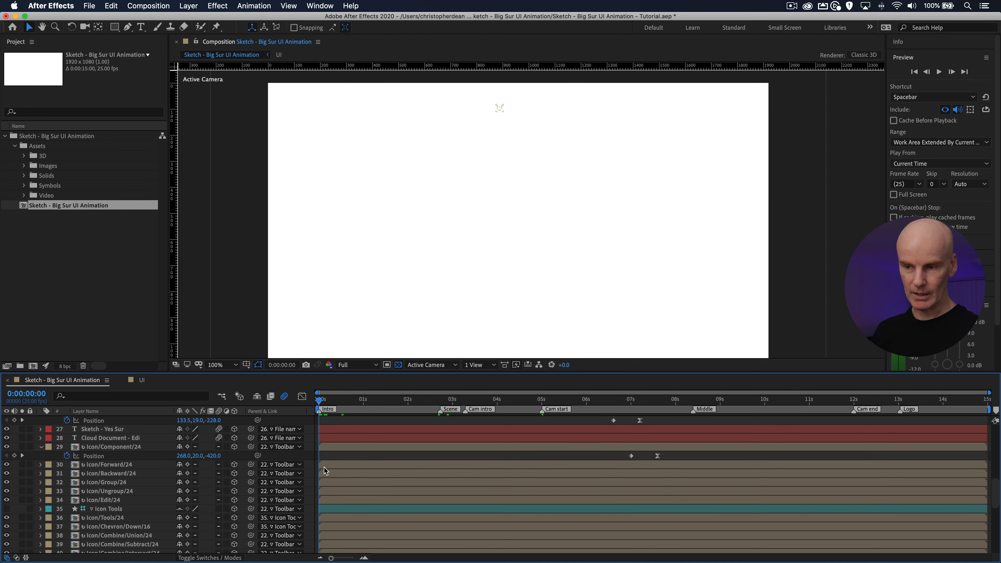
click(329, 465)
click(330, 473)
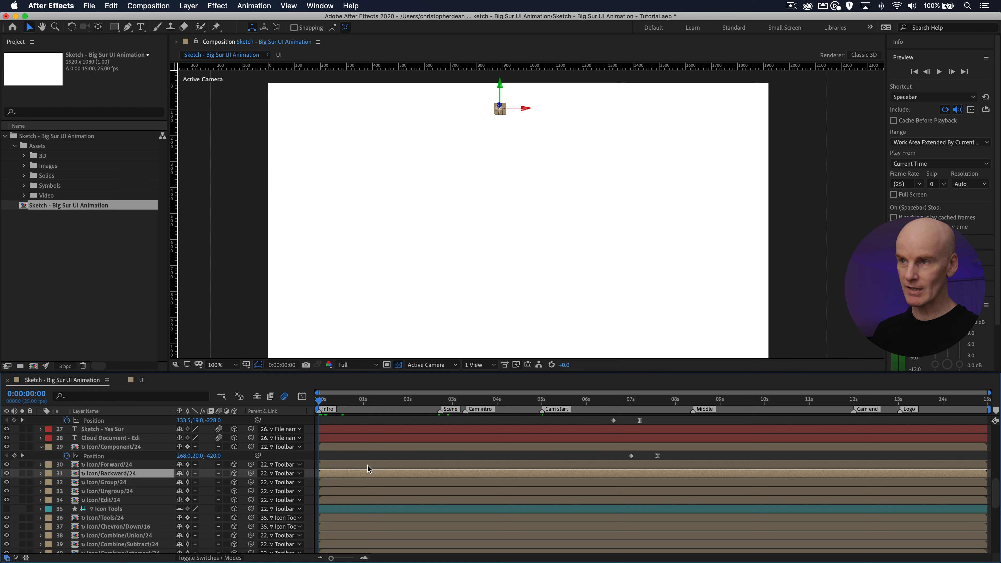
scroll(364, 468, up, 15)
click(339, 500)
click(332, 491)
scroll(339, 473, down, 12)
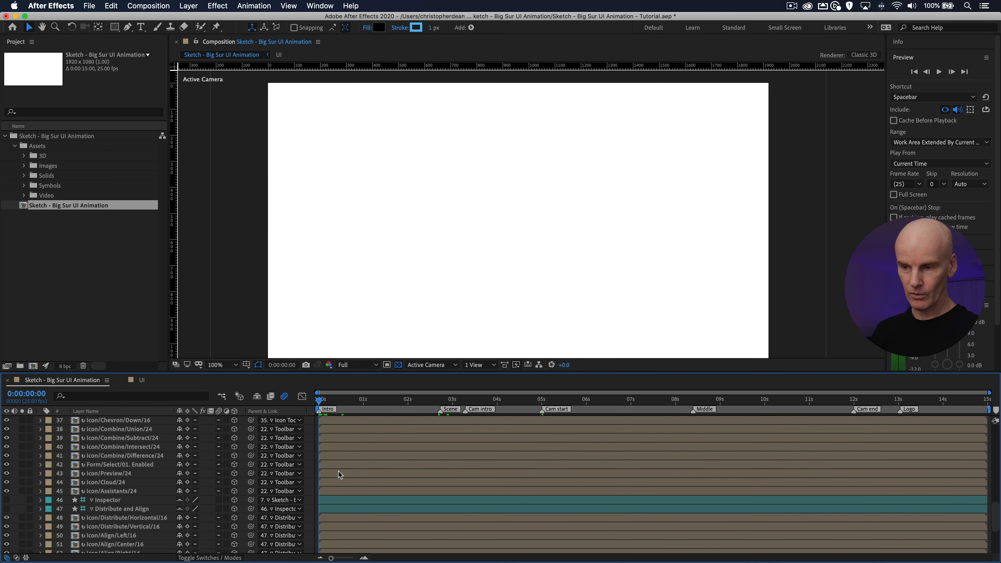
scroll(338, 471, down, 5)
scroll(339, 474, up, 20)
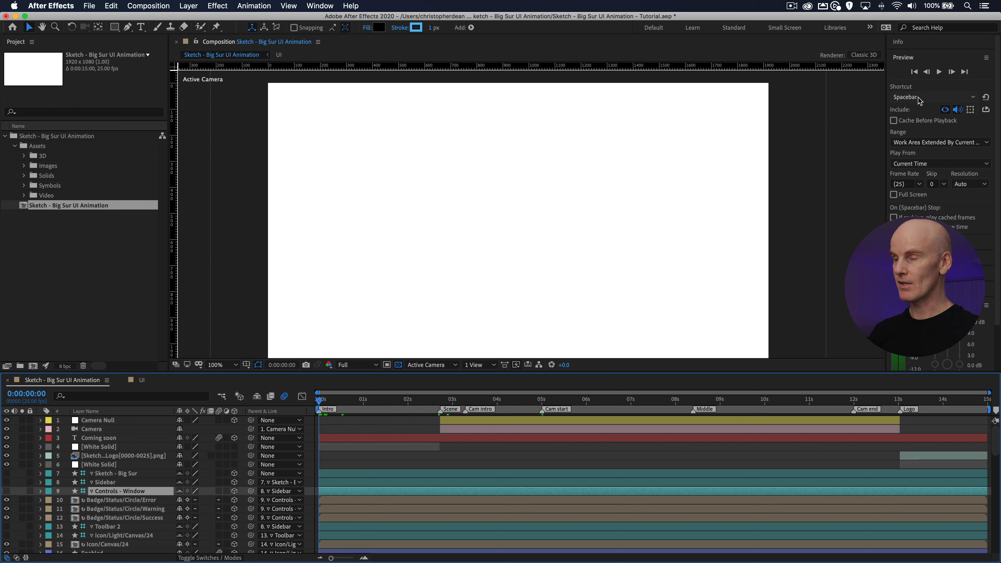
key(space)
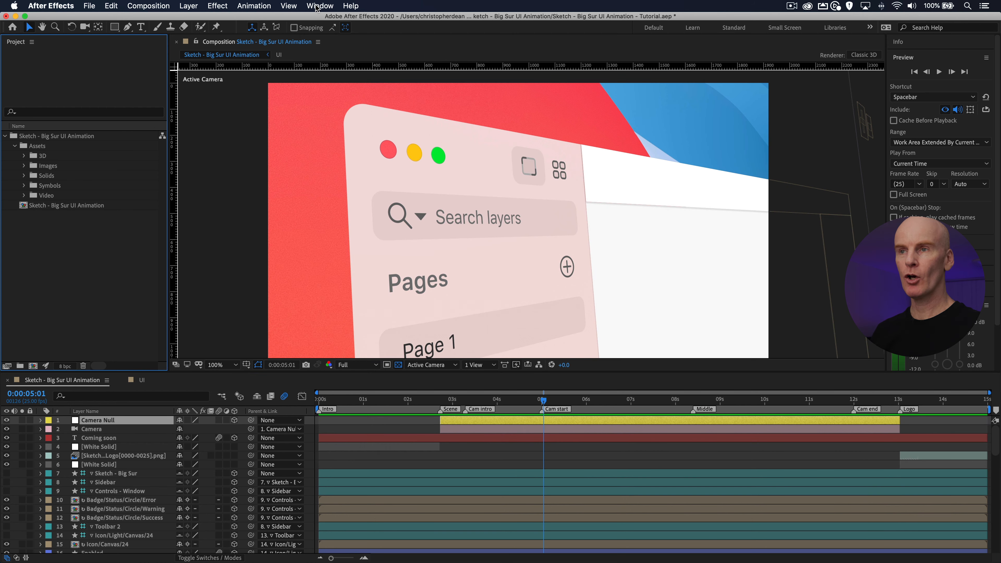
Step: Open the AEUX extension panel in After Effects, move it clear of the project items and select the Sketch - Big Sur UI Animation composition
click(318, 6)
mouse_move(351, 63)
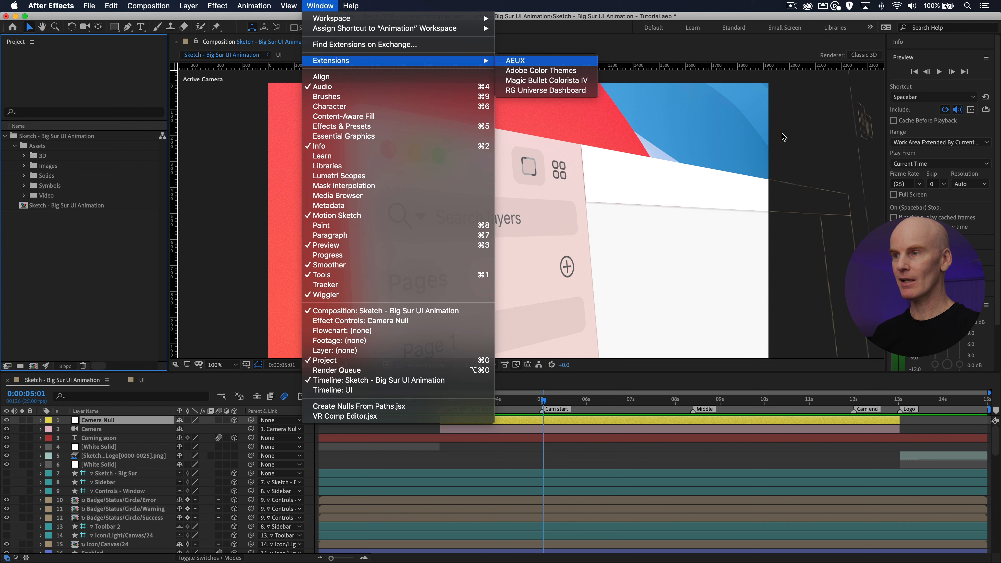
click(544, 62)
drag(246, 53, 812, 51)
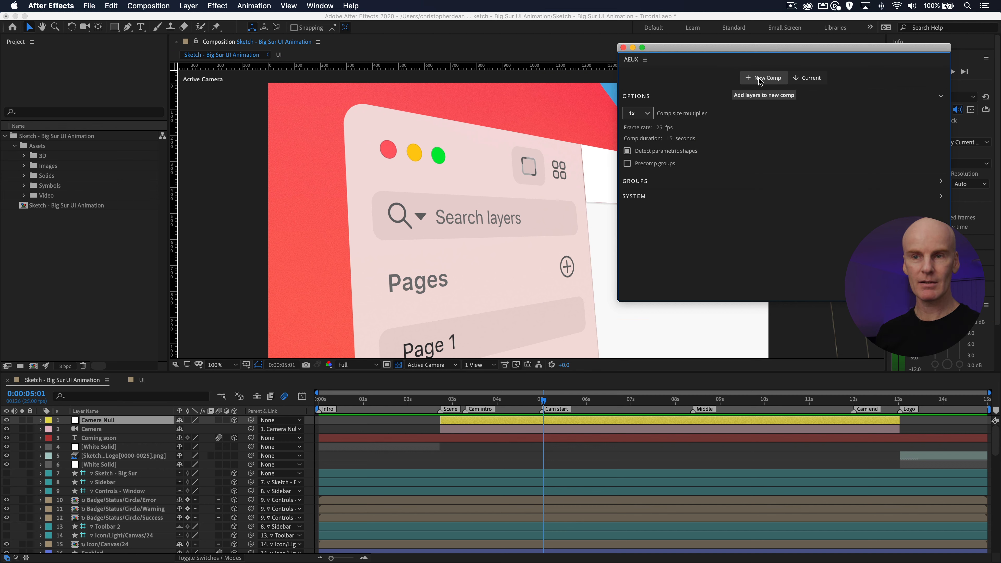
click(71, 206)
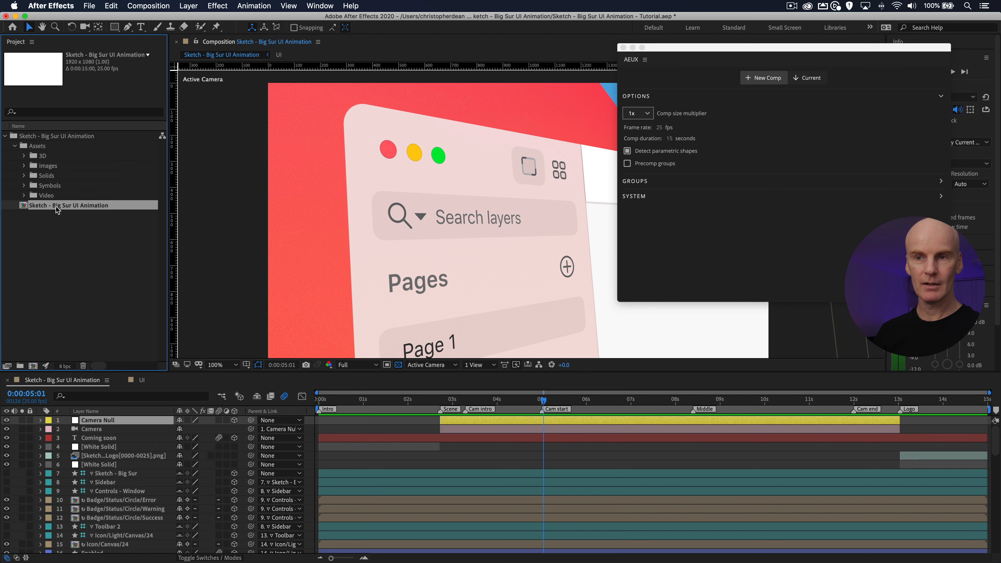
double_click(26, 206)
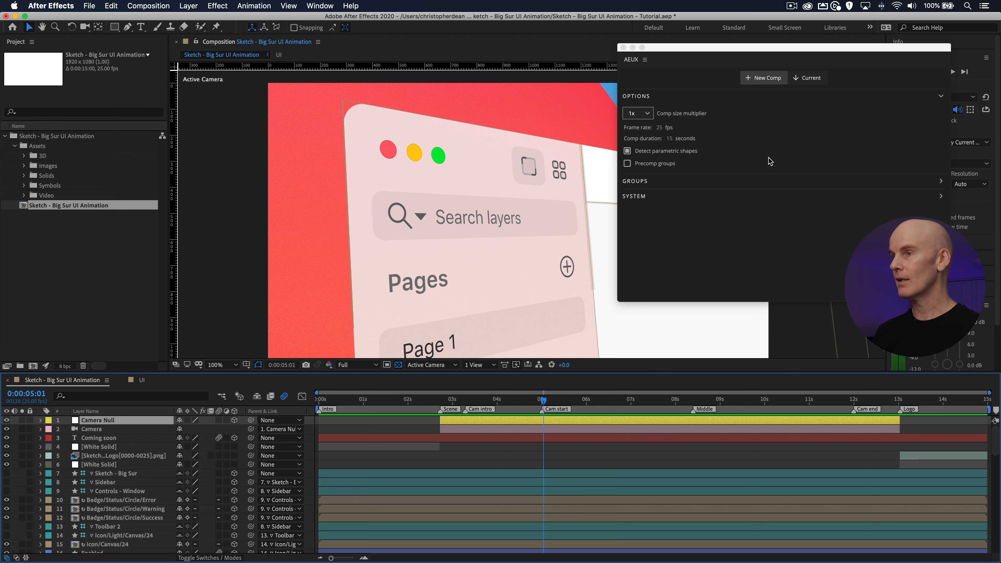
Step: Switch to Sketch, send the selected artboard to After Effects with AEUX, and close the AEUX panel in After Effects
click(747, 129)
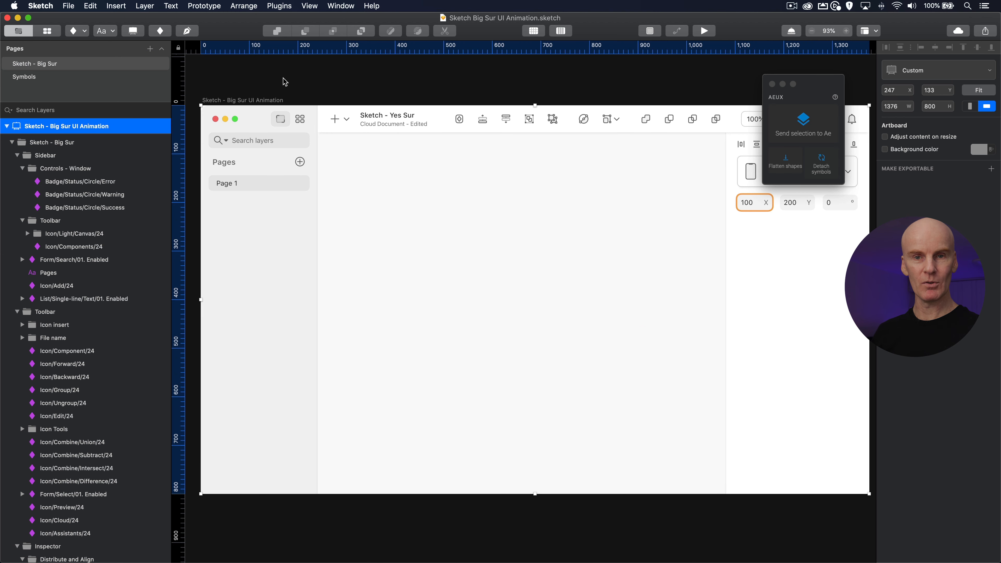
click(794, 130)
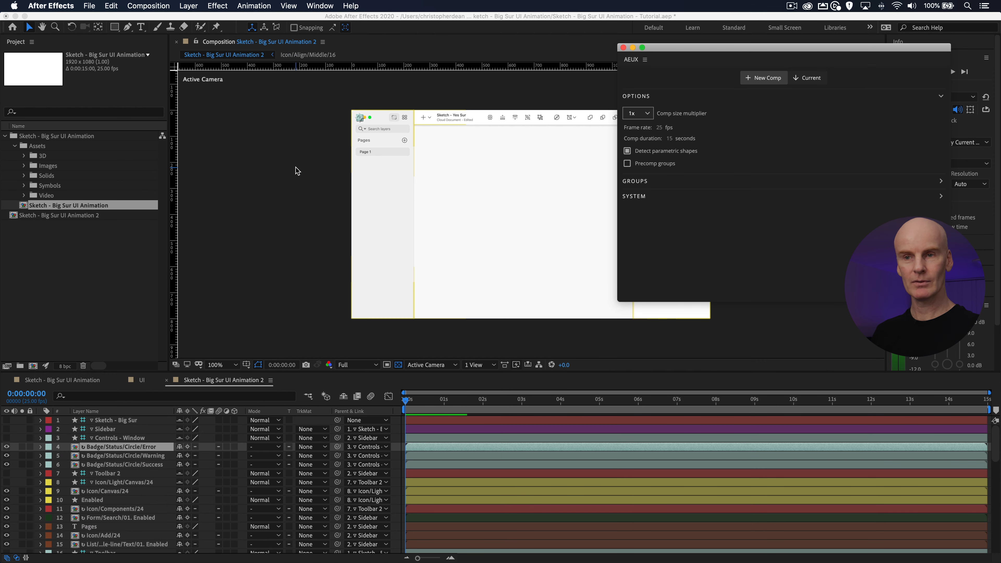
click(623, 47)
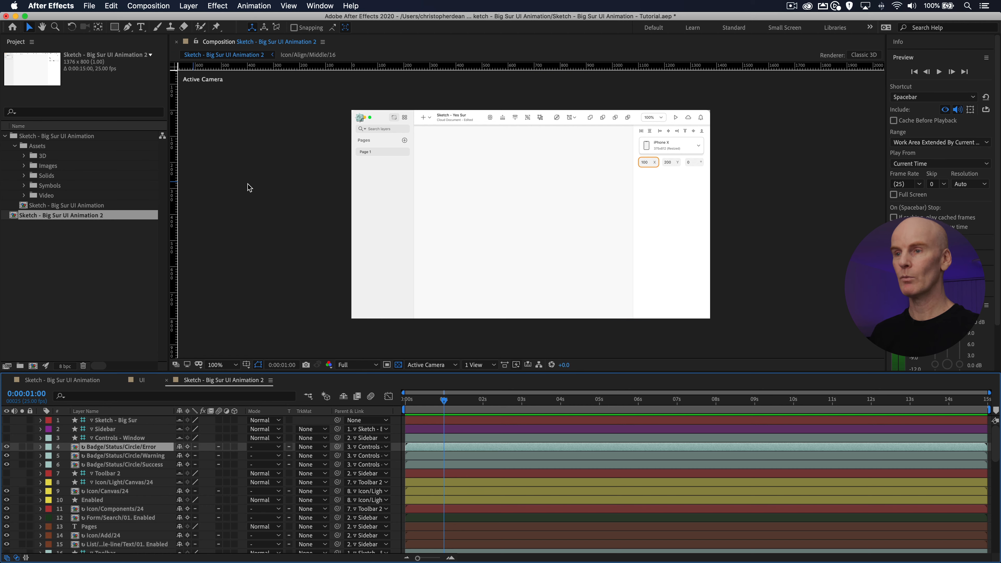
Step: Inspect the imported Sketch - Big Sur UI Animation 2 composition at 200%, checking its sidebar, toolbar and inspector and the Sidebar layer
click(265, 170)
key(period)
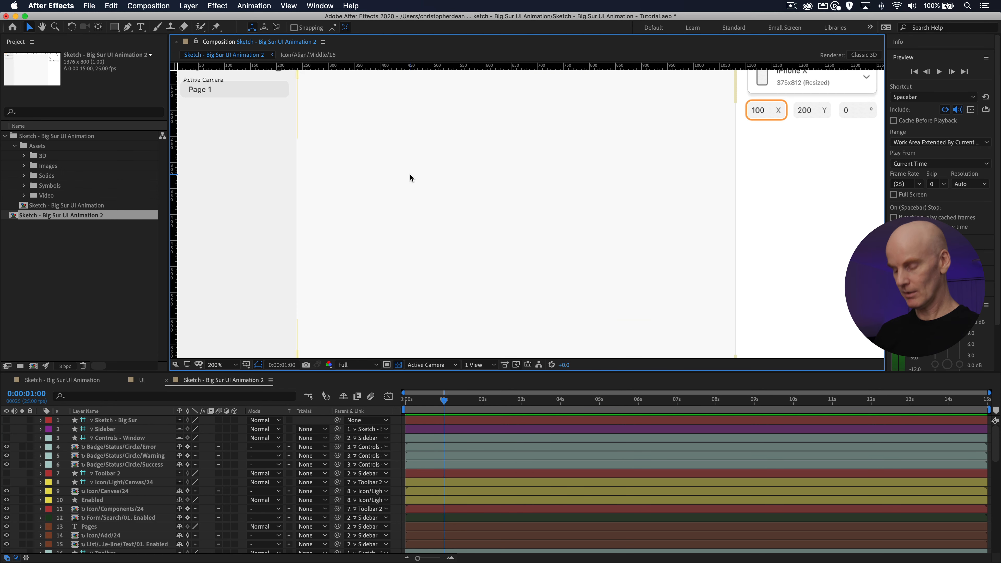
mouse_move(411, 177)
mouse_down()
mouse_move(561, 221)
mouse_move(445, 248)
mouse_up()
key(v)
key(h)
drag(459, 94, 436, 96)
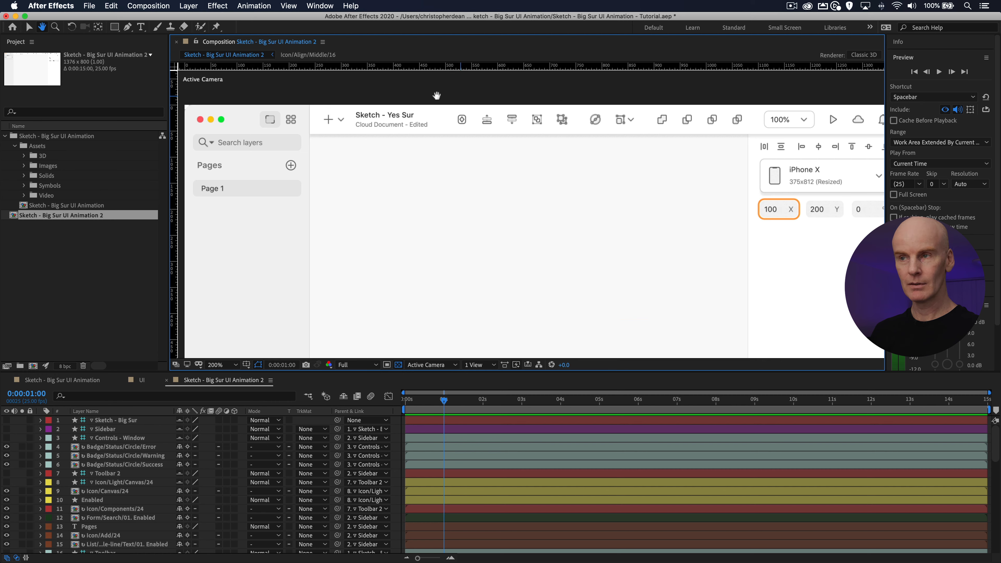
drag(599, 93, 493, 93)
scroll(495, 93, right, 5)
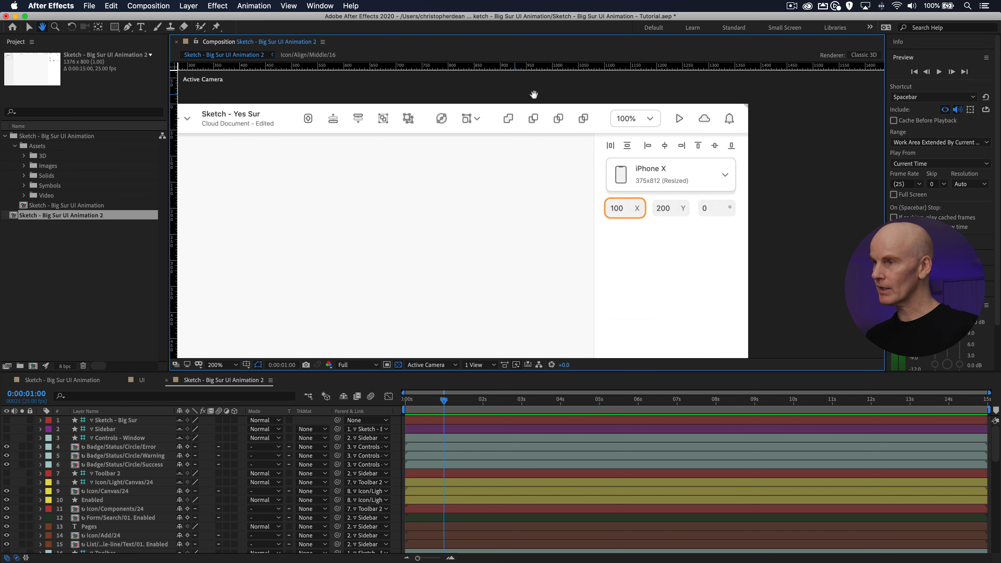
drag(532, 93, 625, 92)
key(v)
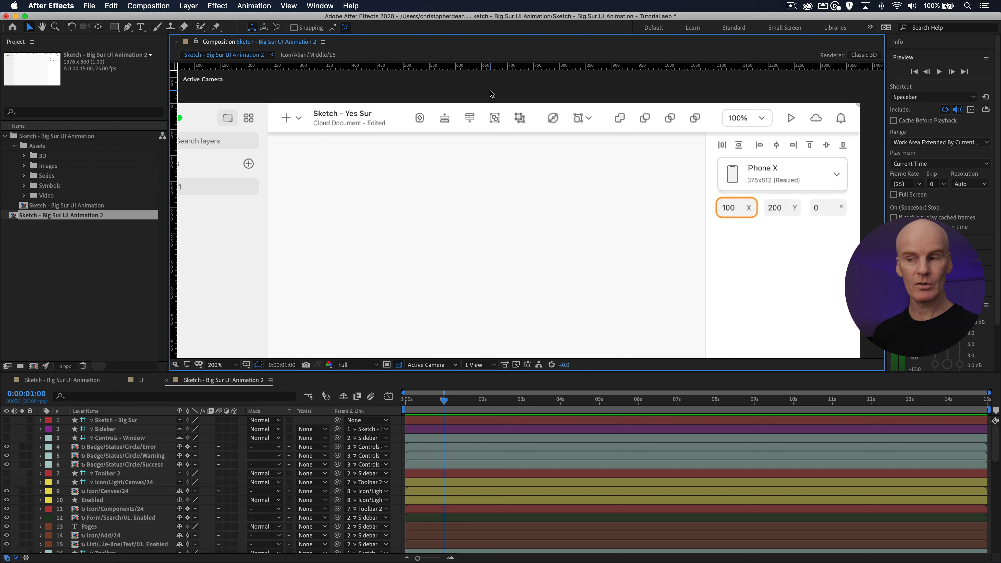
click(428, 429)
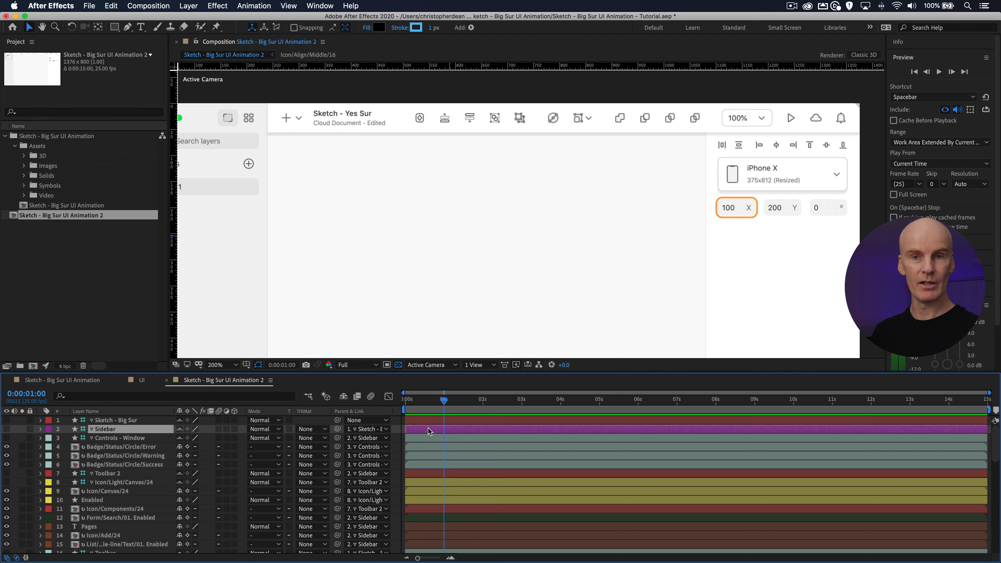
click(275, 100)
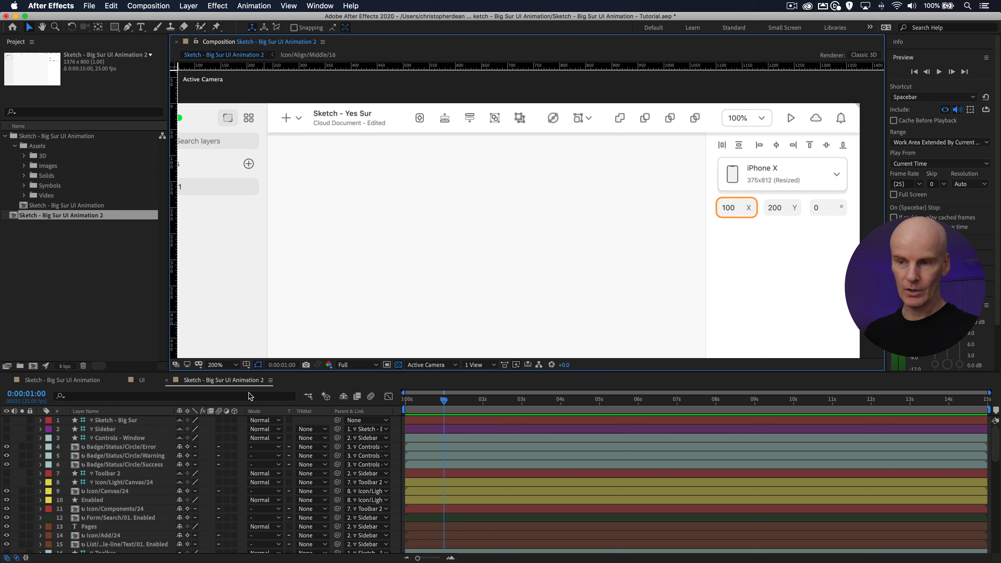
Step: Fit the imported composition in the viewer and collapse the timeline's Transfer Controls pane
click(234, 367)
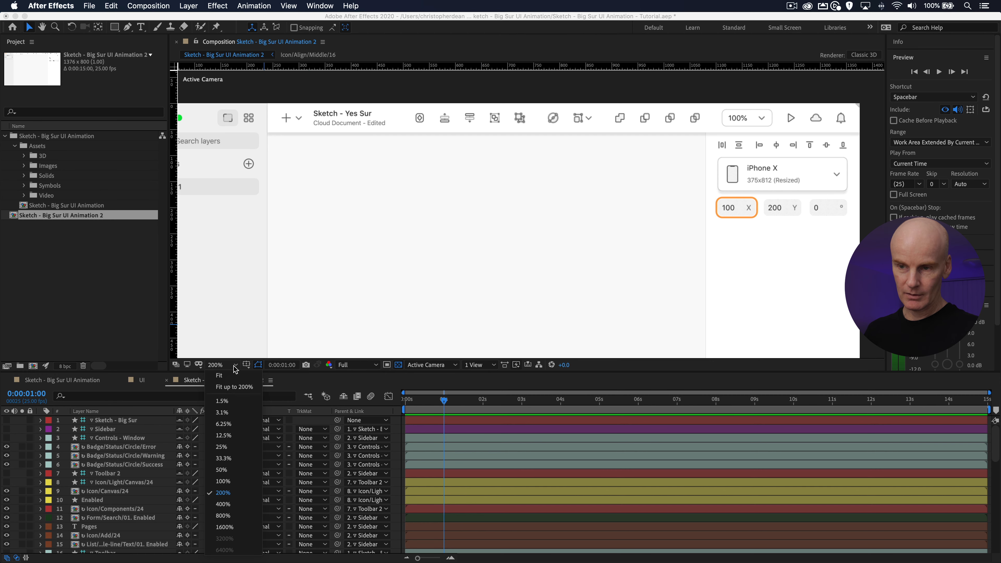
click(232, 375)
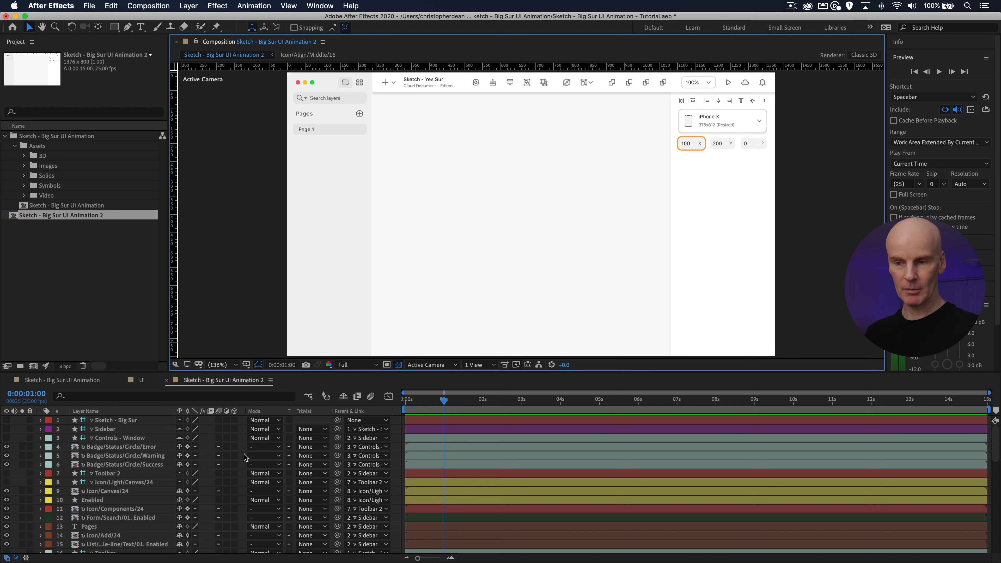
click(16, 557)
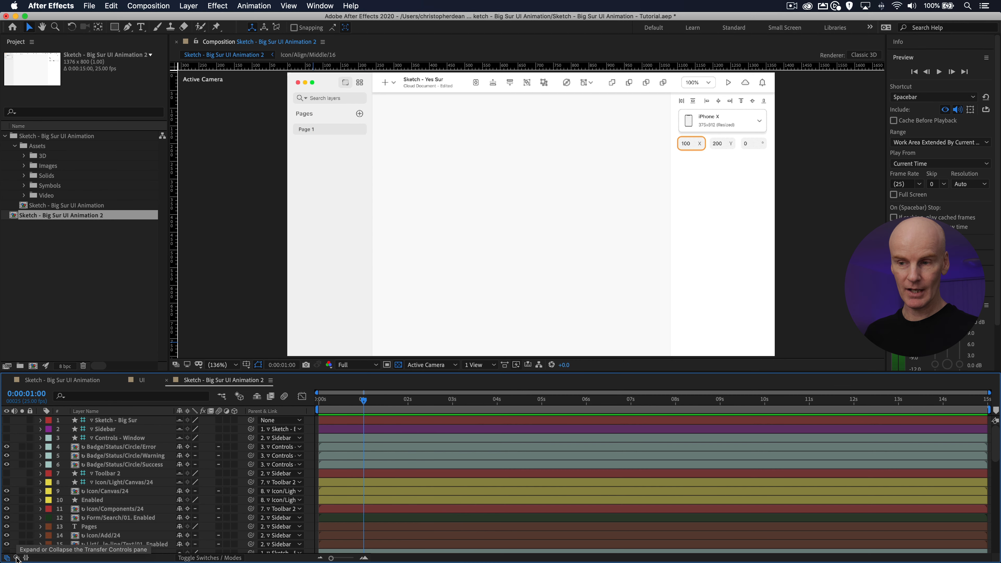
click(16, 558)
click(17, 558)
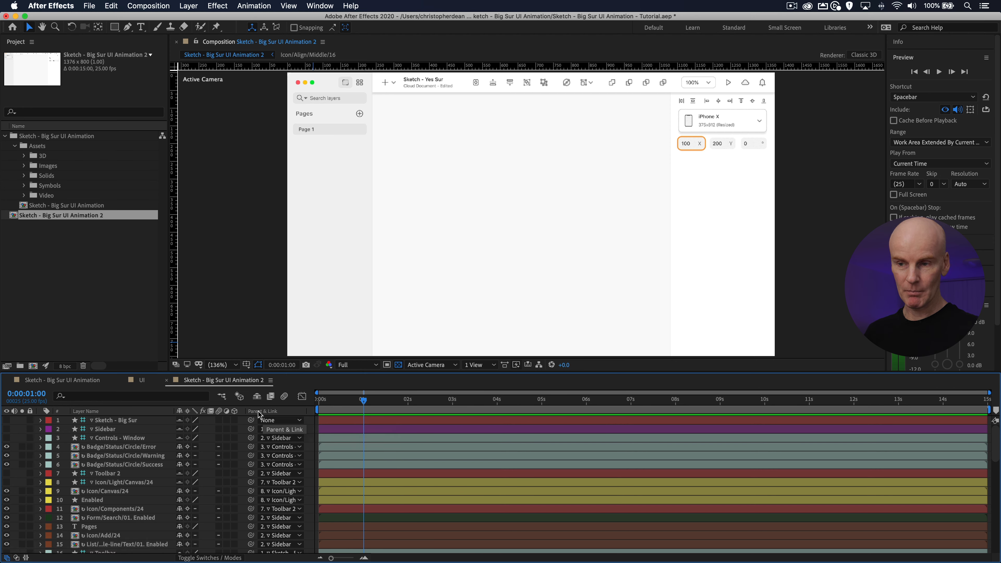
Step: Nudge the Sketch - Big Sur group layer left and back again to check that its linked layers follow
click(107, 419)
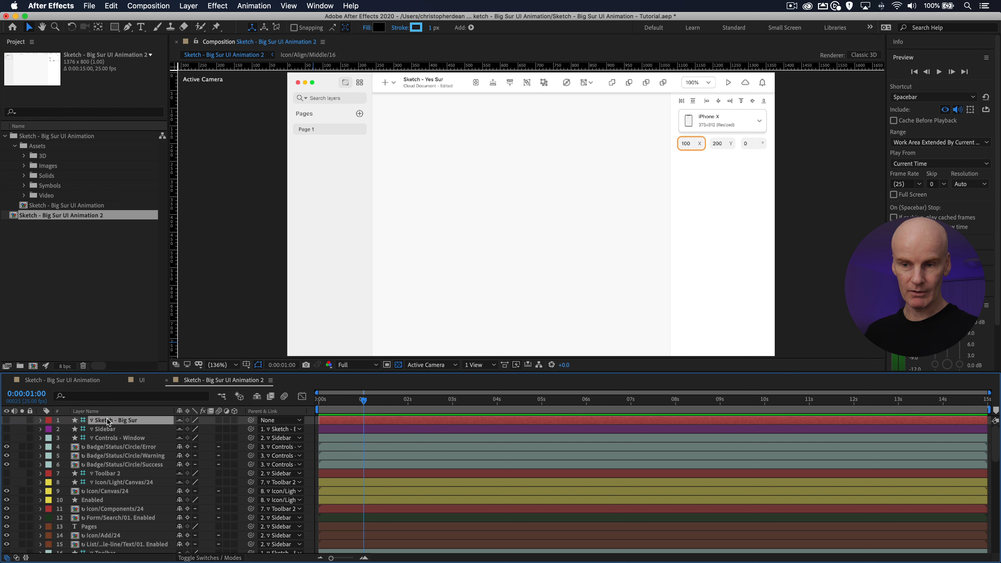
click(131, 428)
click(129, 439)
click(135, 421)
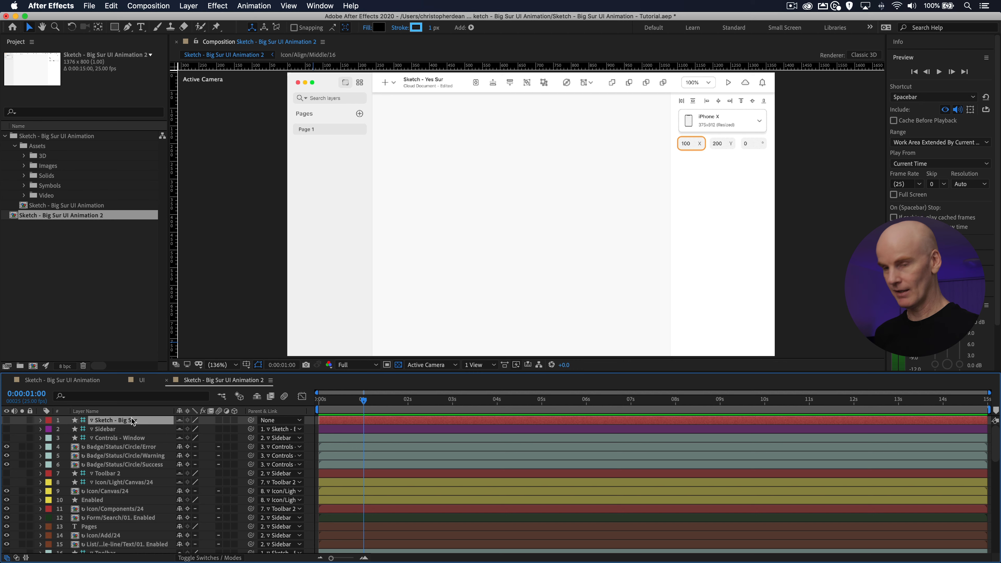
key(shift+Left)
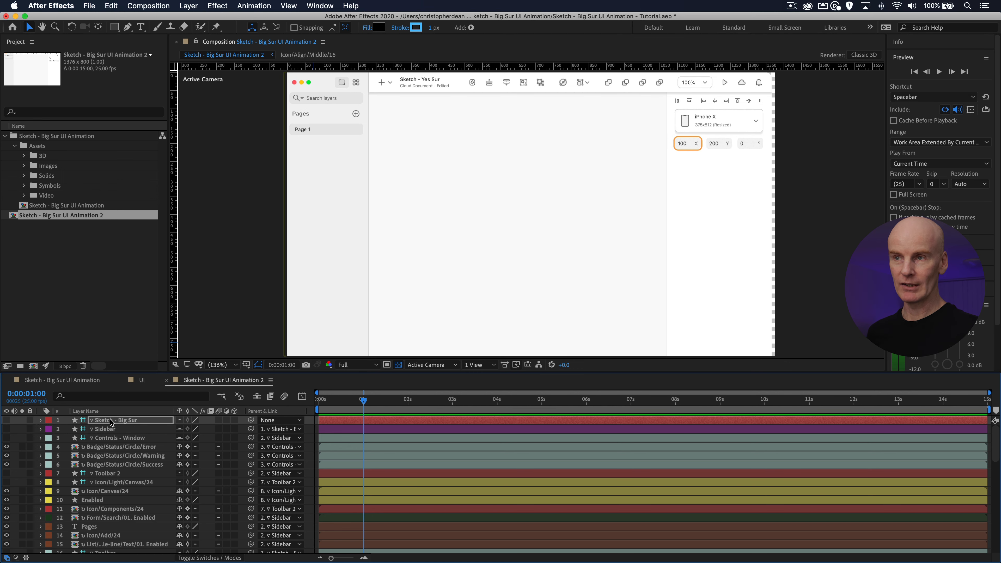
key(shift+Right)
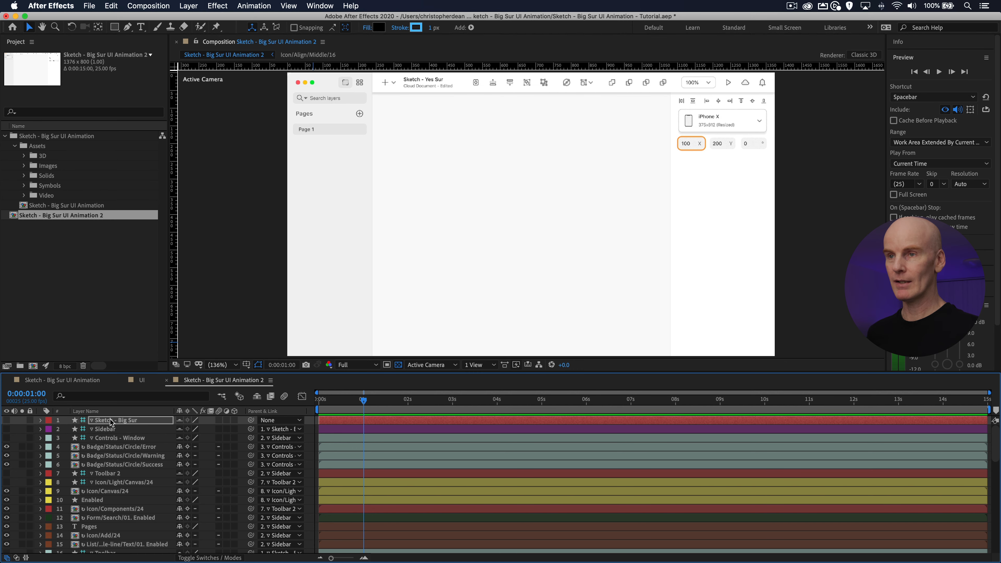
key(shift+Right)
key(shift+Left)
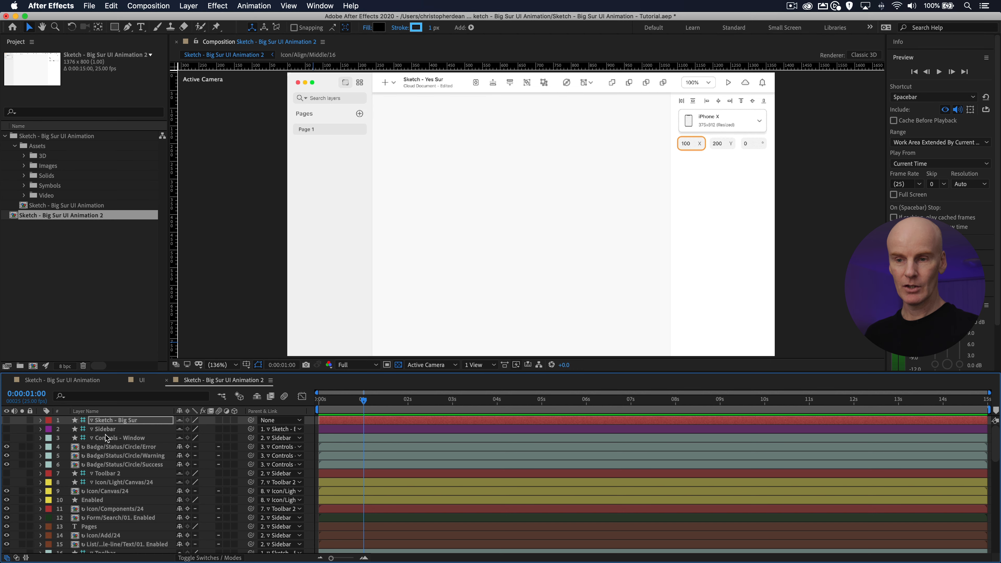
Step: Examine which elements the Controls - Window layer and the Badge/Status/Circle Error, Warning and Success layers correspond to
click(106, 437)
key(Return)
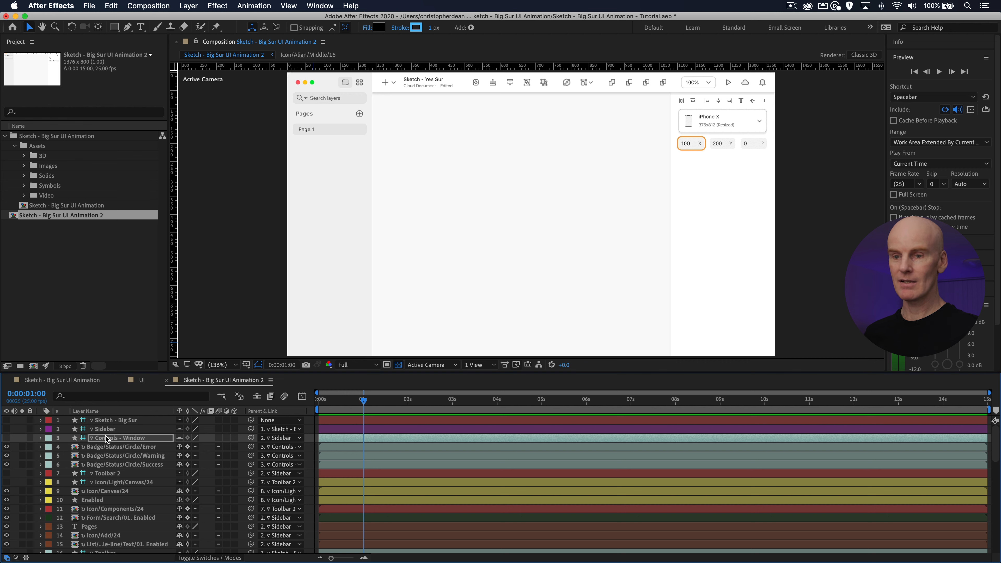
click(105, 446)
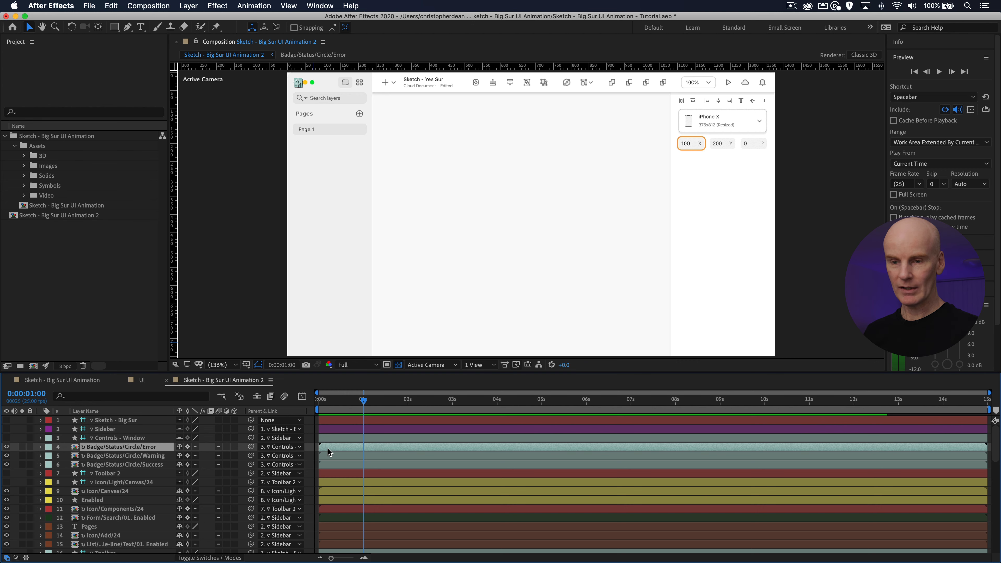
click(115, 456)
click(110, 466)
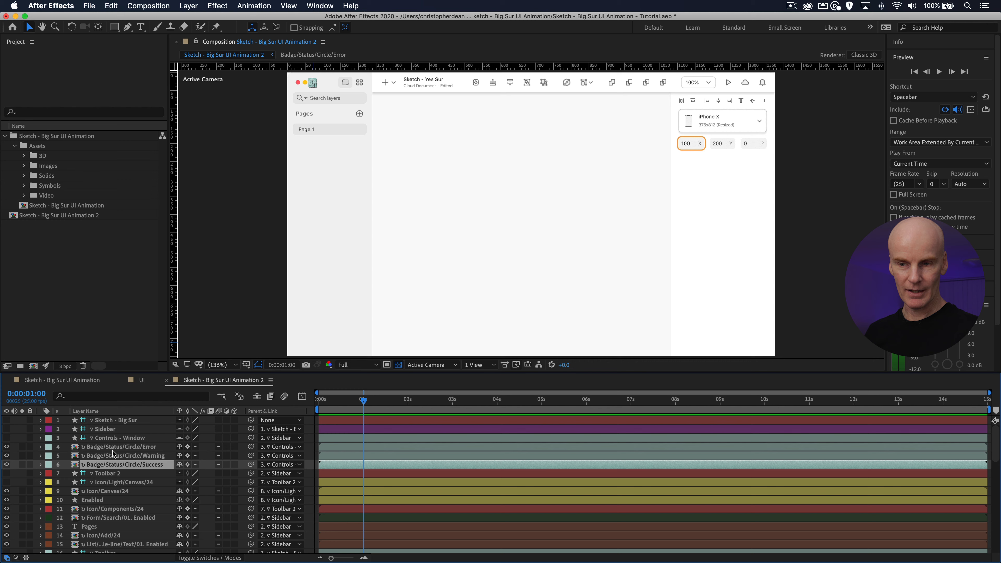
click(112, 448)
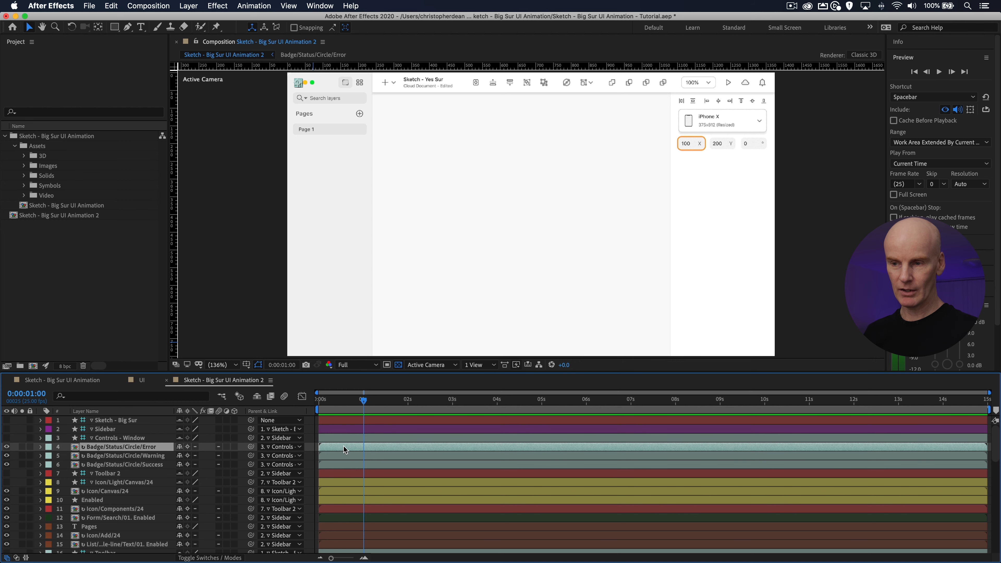
Step: Open the Badge/Status/Circle/Error precomposition, inspect its Circle layer at 1600%, and close the precomposition
double_click(343, 447)
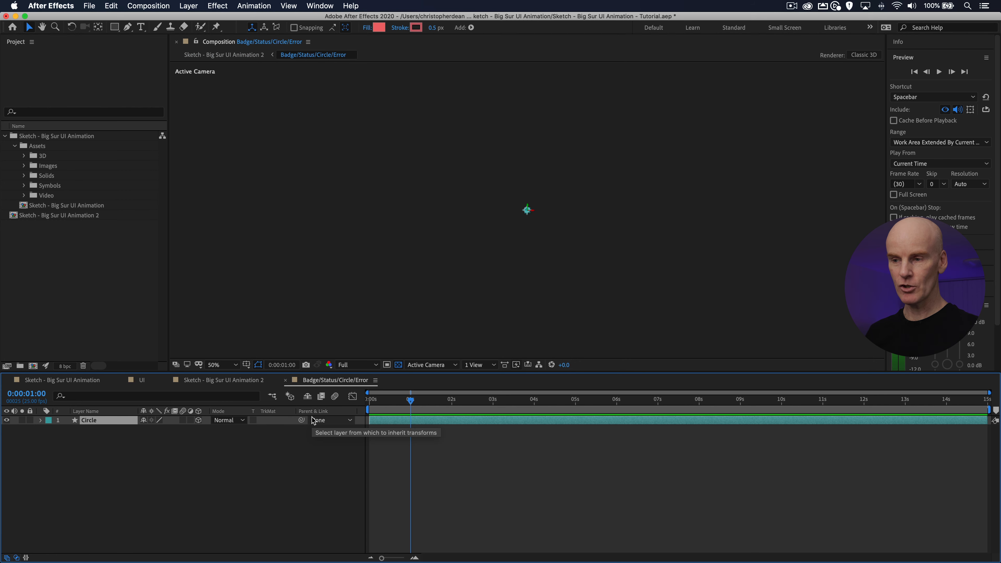
key(period)
key(period)
key(period)
key(period)
key(period)
key(period)
key(period)
key(period)
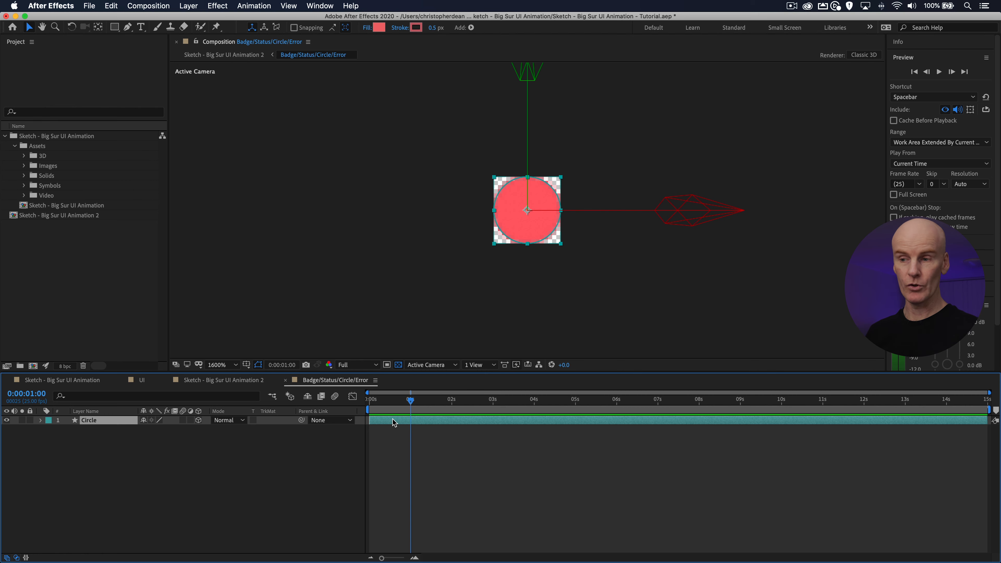
click(285, 381)
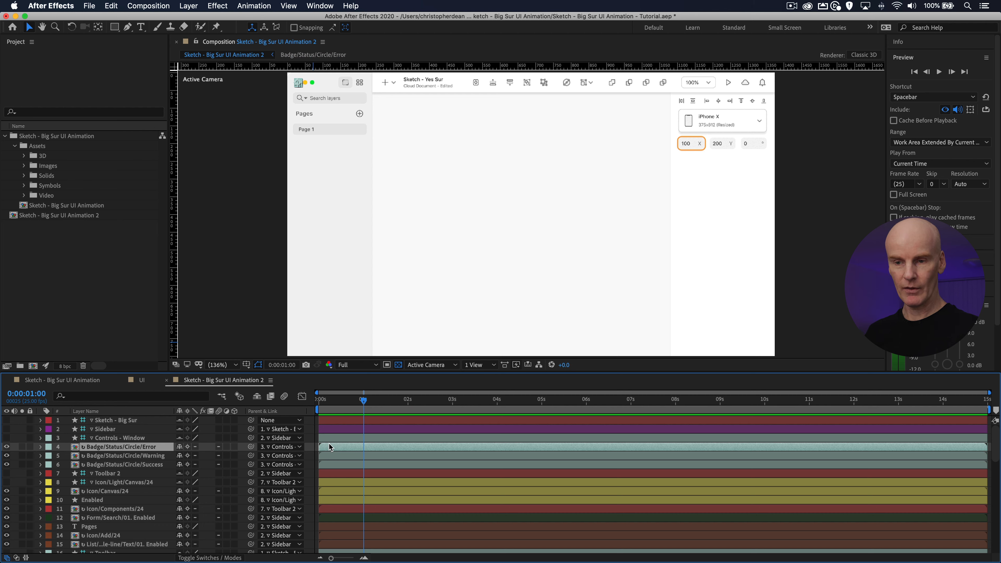
Step: Extend the selection from the Error badge to the other sidebar precomps: Warning and Success badges, Canvas, Components, Search, Add and List text
shift+click(334, 457)
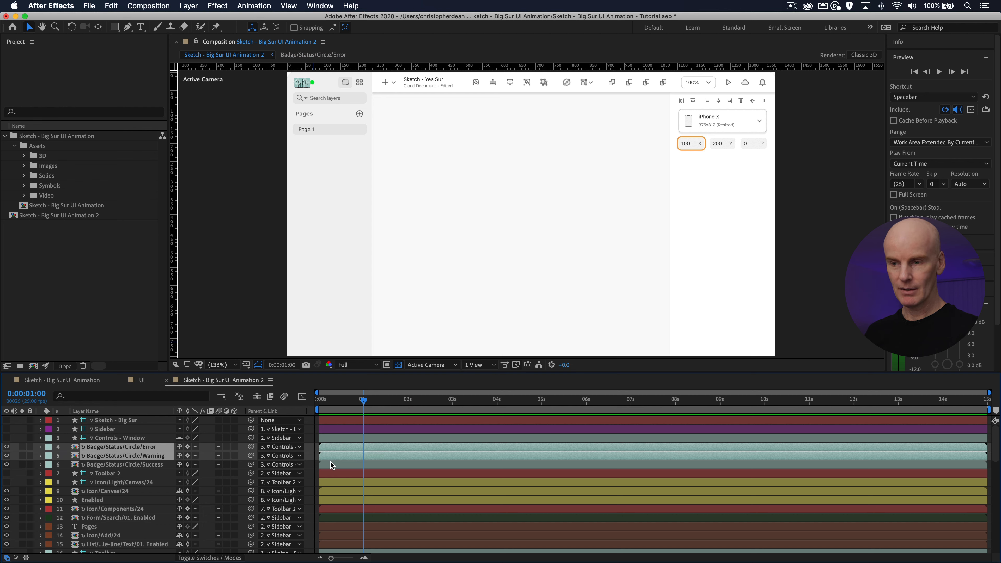
shift+click(330, 463)
scroll(325, 462, down, 2)
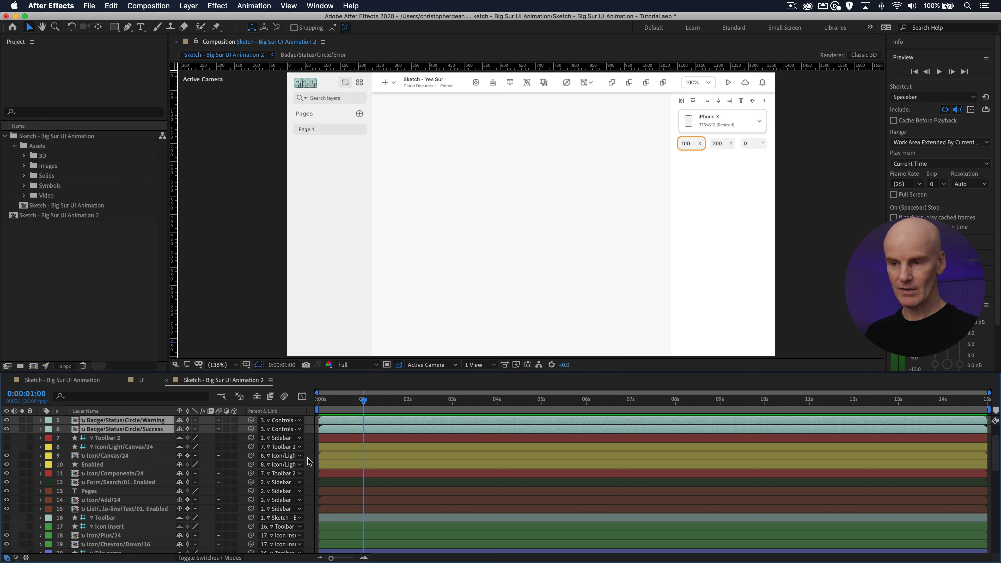
super+click(332, 455)
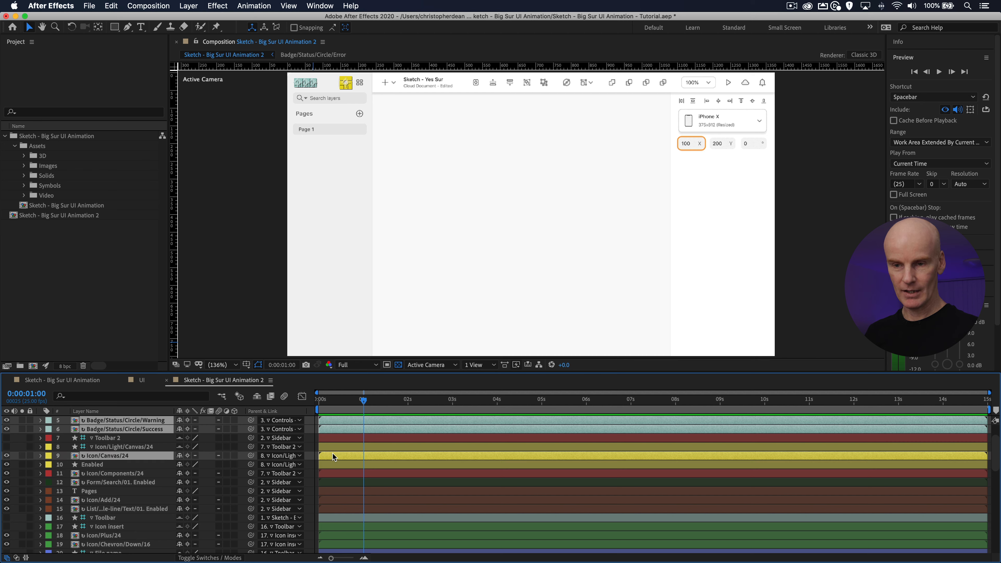
super+click(128, 475)
super+click(120, 482)
super+click(109, 500)
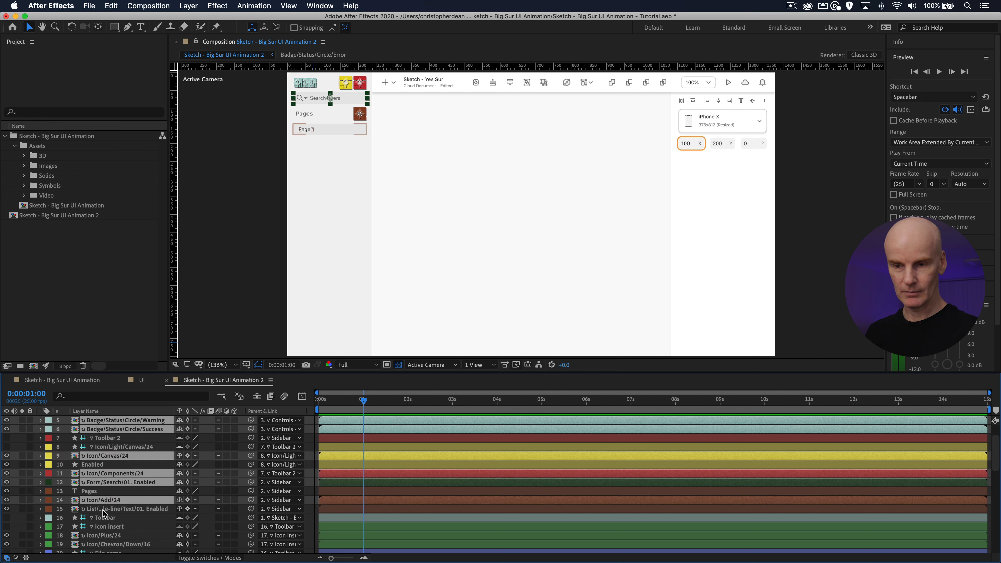
super+click(106, 510)
Step: Add the toolbar precomps Icon/Plus/24, Icon/Chevron/Down/16, Component, Forward, Backward, Group, Ungroup and Edit to the selection
scroll(114, 493, down, 1)
scroll(113, 491, down, 4)
super+click(102, 455)
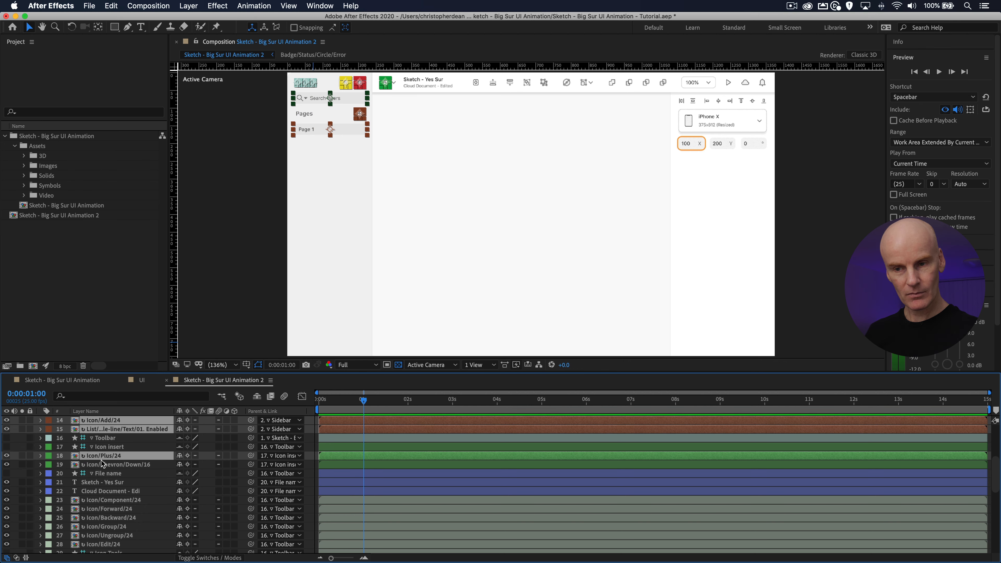
super+click(103, 465)
super+click(112, 500)
scroll(128, 492, down, 12)
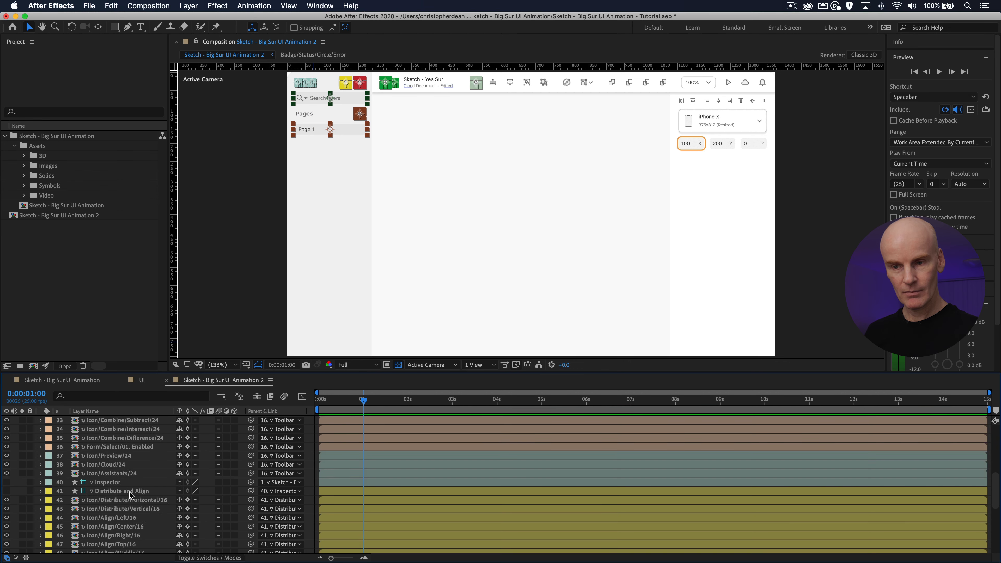
scroll(120, 445, up, 8)
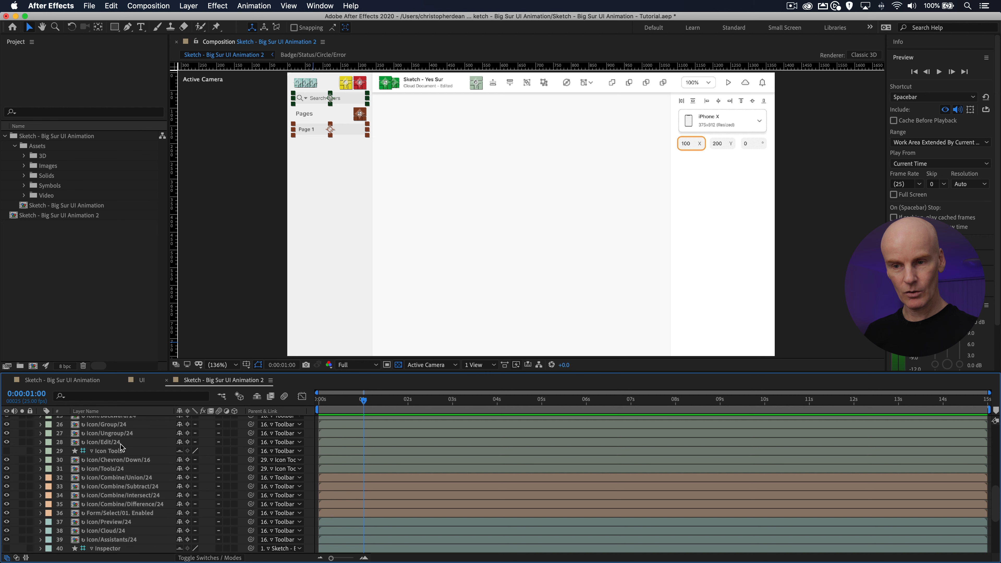
super+click(113, 423)
super+click(111, 433)
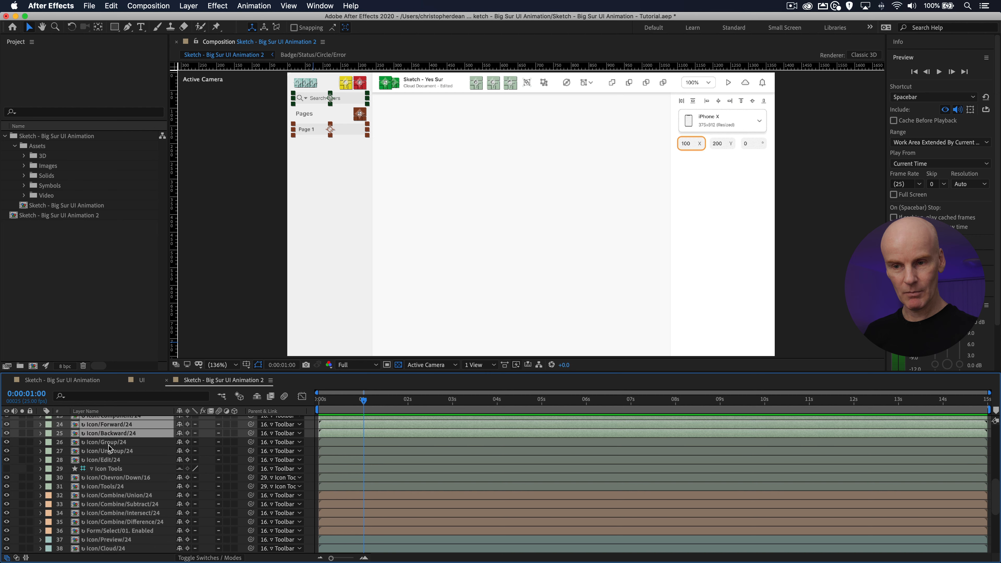
super+click(109, 443)
super+click(107, 452)
super+click(108, 460)
Step: Add the Icon Tools chevron, Icon/Tools/24, the four Combine icons, Form/Select, Preview, Cloud and Assistants precomps to the selection
super+click(110, 478)
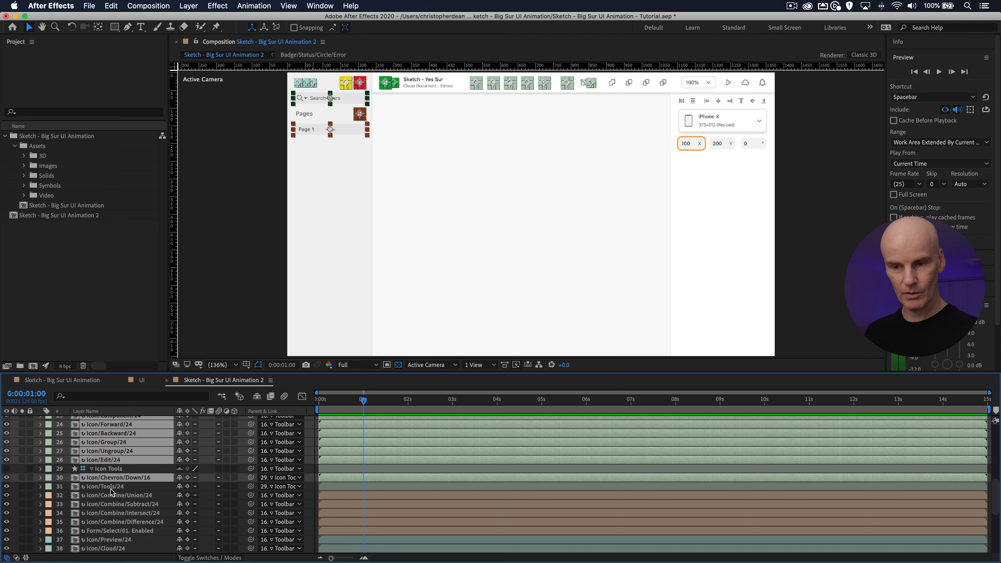
super+click(113, 487)
super+click(114, 496)
super+click(111, 505)
super+click(110, 513)
super+click(111, 522)
super+click(112, 531)
super+click(111, 538)
scroll(114, 493, down, 3)
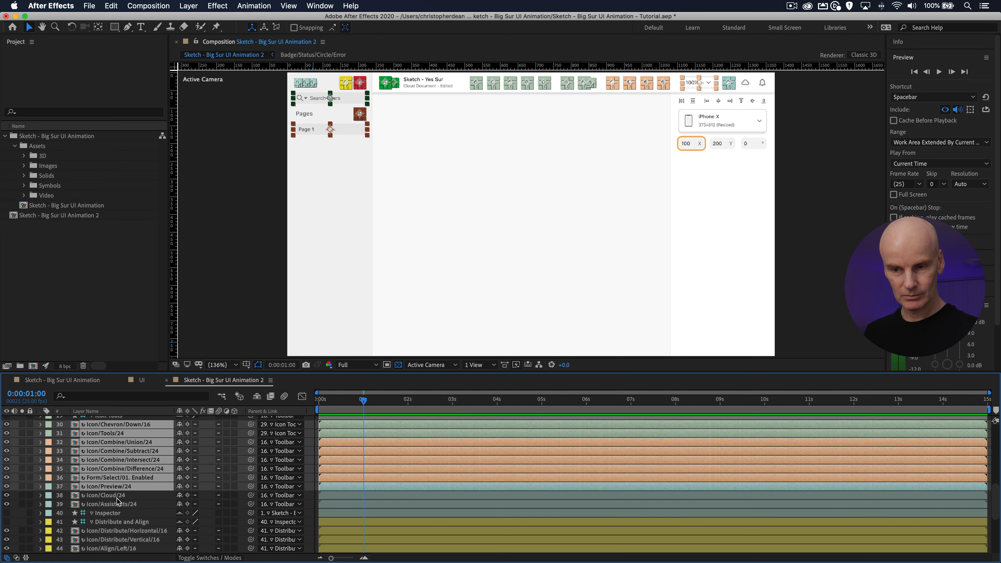
super+click(105, 487)
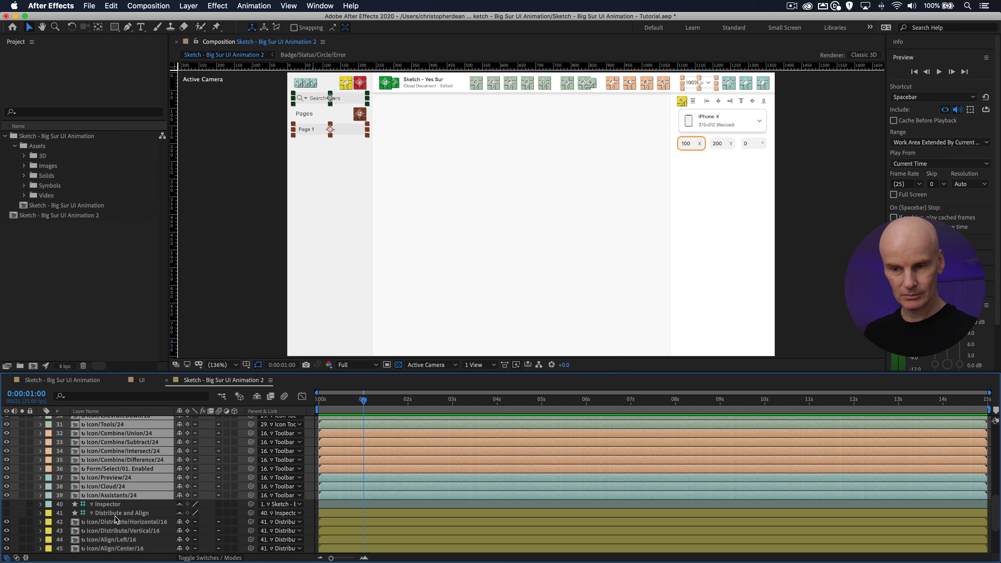
Step: Add all the Icon/Distribute and Icon/Align precomps of the inspector, layers 42 to 49, to the selection
click(115, 519)
scroll(124, 492, down, 3)
shift+click(110, 454)
shift+click(109, 460)
shift+click(107, 469)
shift+click(106, 478)
shift+click(108, 487)
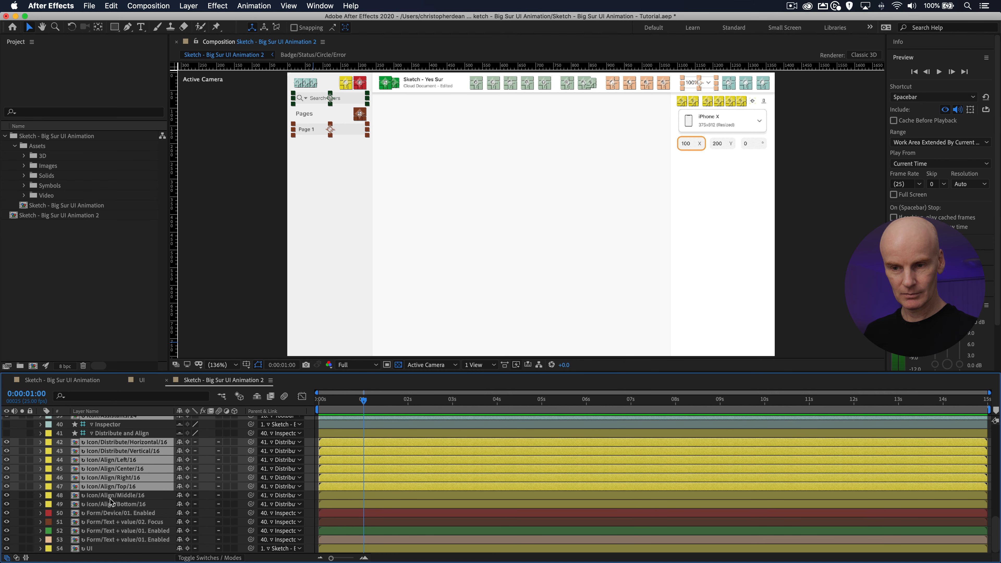
shift+click(111, 496)
shift+click(112, 505)
Step: Add the Form/Device precomp, the three Form/Text + value precomps and the UI layer to the selection
shift+click(112, 513)
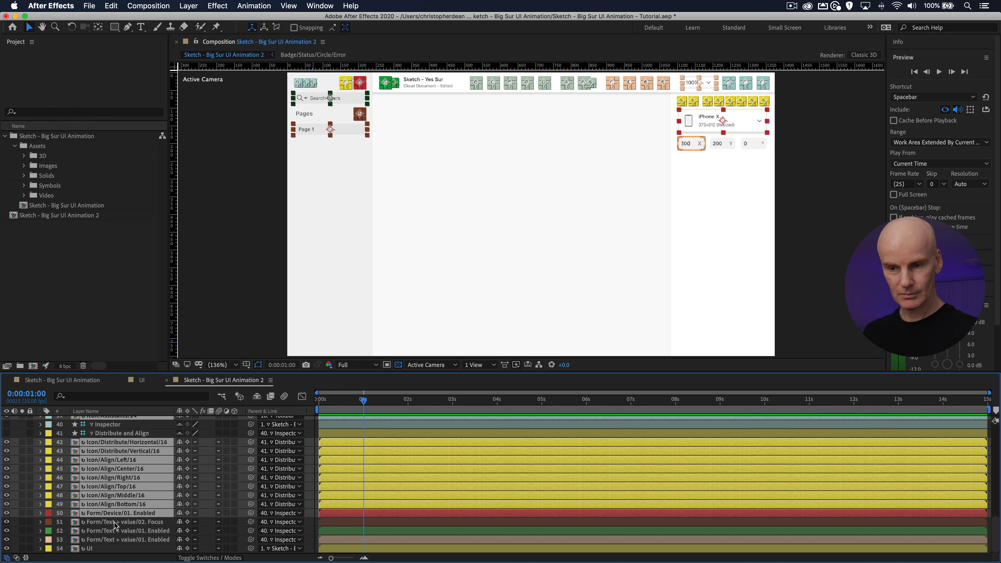
shift+click(114, 522)
shift+click(110, 531)
shift+click(105, 540)
shift+click(97, 548)
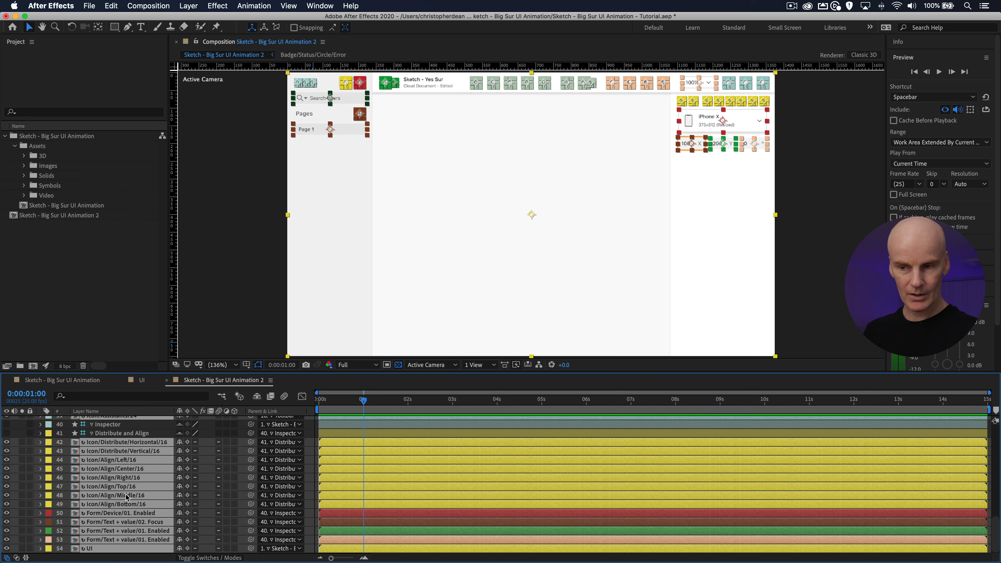
Step: Set the label colour of all selected precomp layers to Sandstone and reduce the selection to the Error badge layer
scroll(418, 464, up, 10)
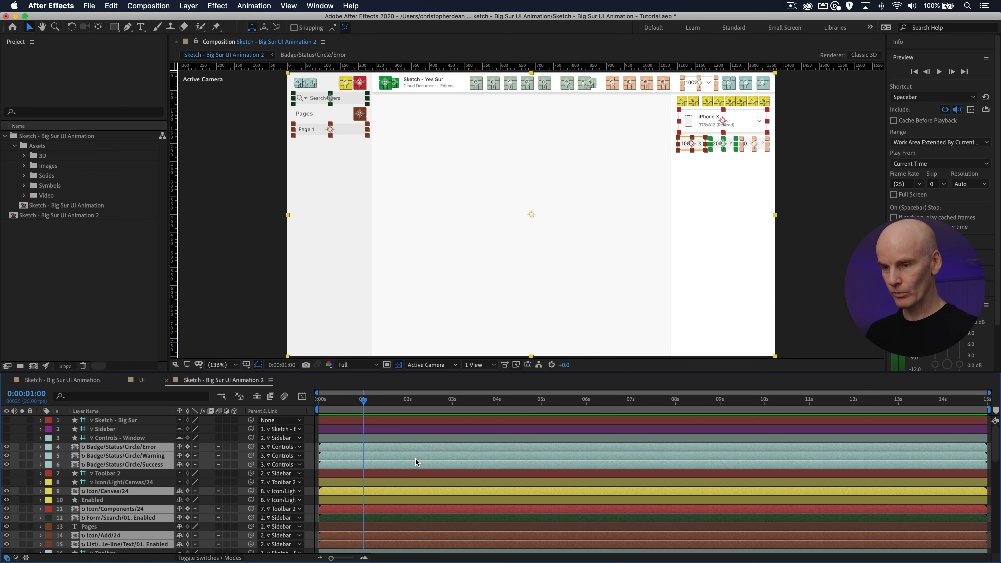
click(48, 448)
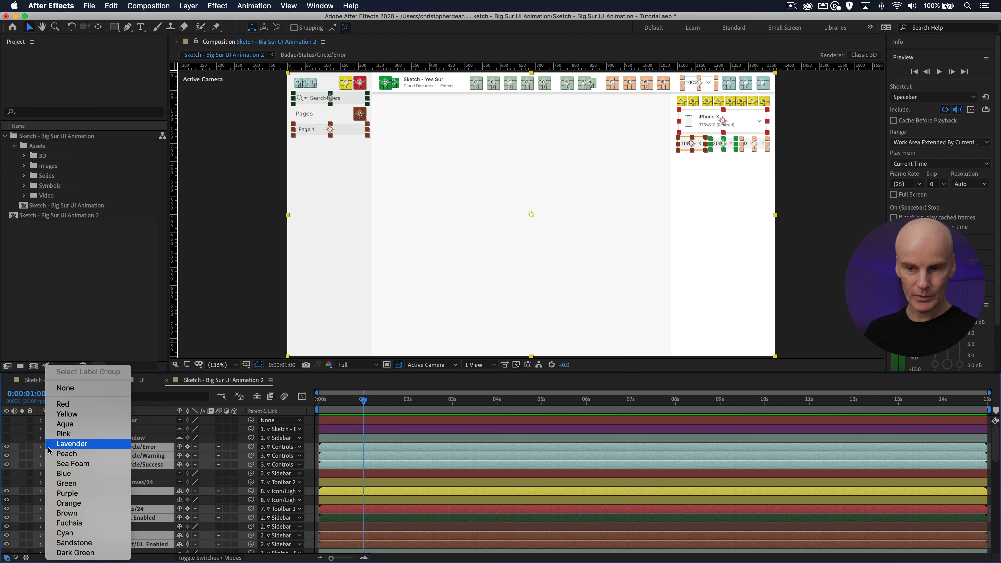
click(59, 543)
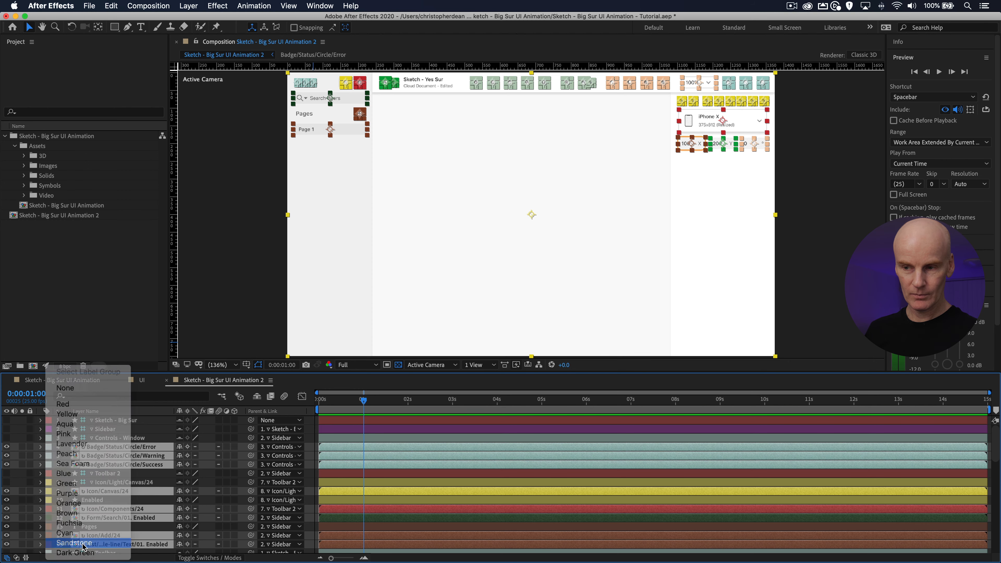
click(373, 447)
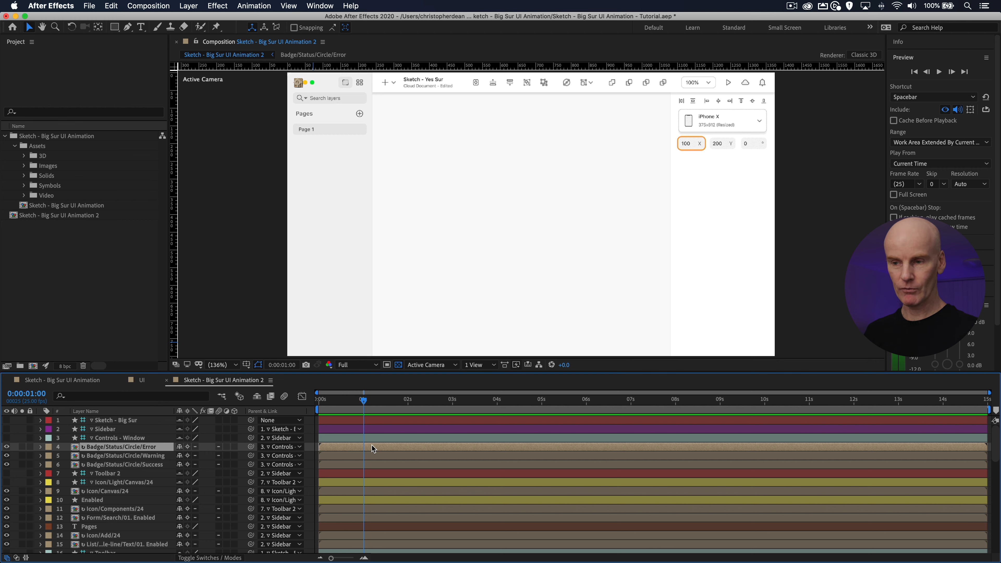
Step: Select the group layers Sketch - Big Sur, Sidebar, Controls - Window, Toolbar 2, Icon/Light/Canvas/24, Toolbar and Icon insert together
click(326, 437)
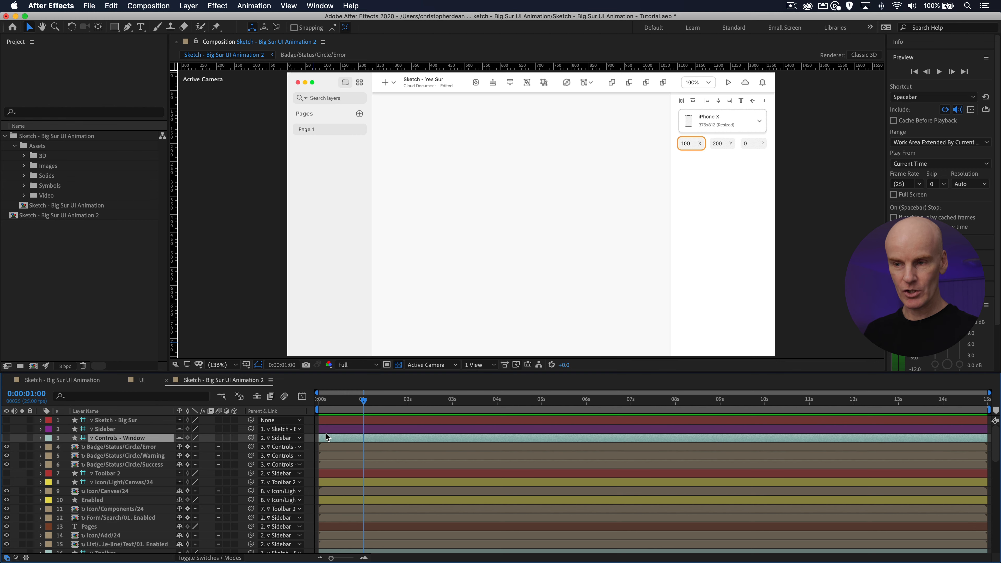
shift+click(327, 421)
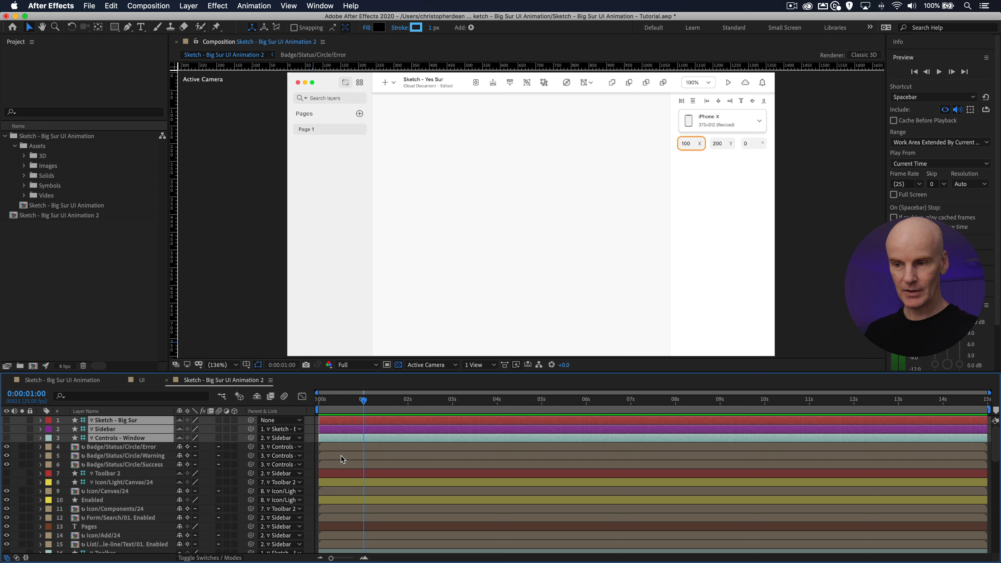
super+click(331, 474)
super+click(331, 480)
scroll(330, 473, down, 3)
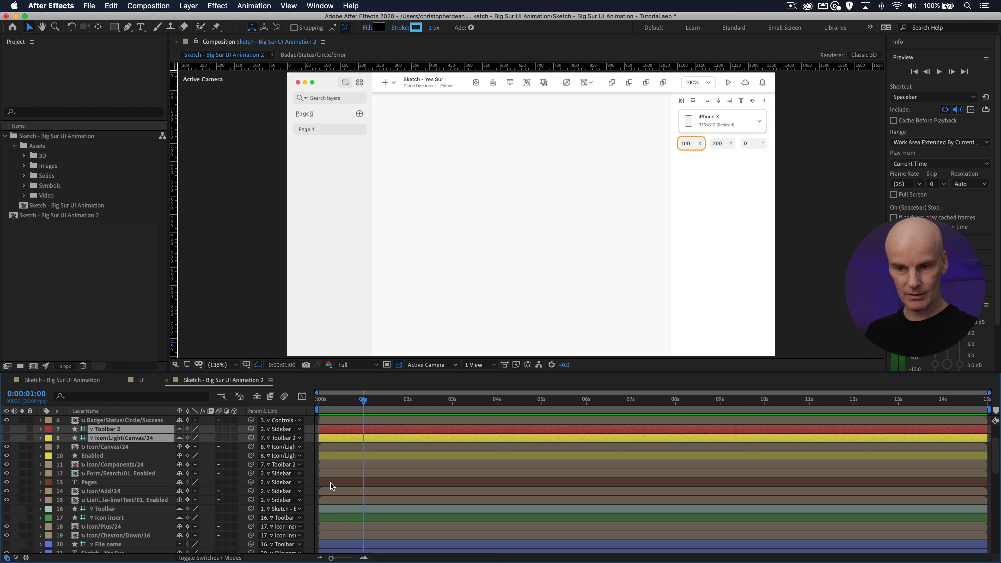
super+click(329, 510)
super+click(328, 516)
Step: Add the File name, Icon Tools, Inspector and Distribute and Align group layers to the selection
scroll(341, 466, down, 5)
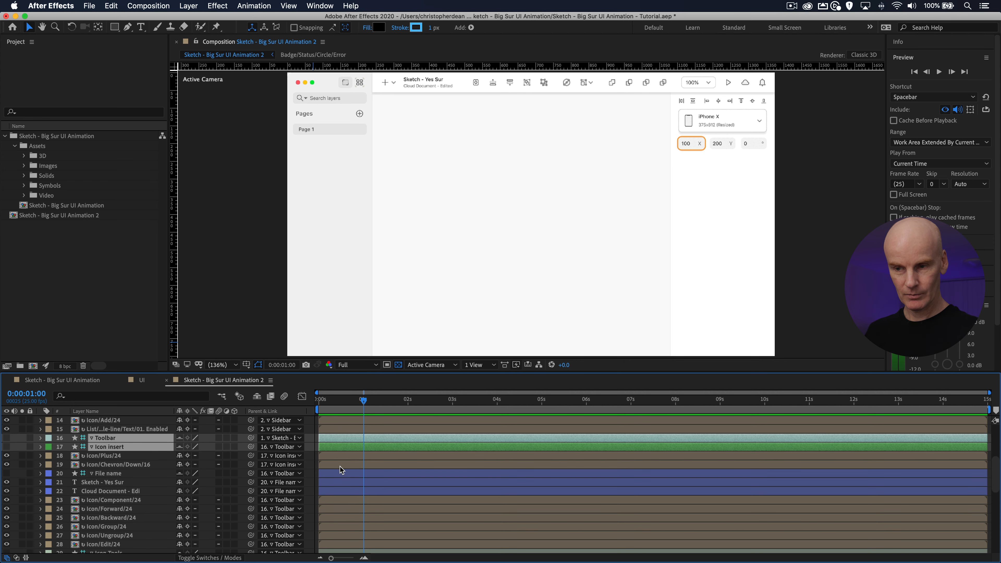
super+click(334, 473)
scroll(332, 464, down, 4)
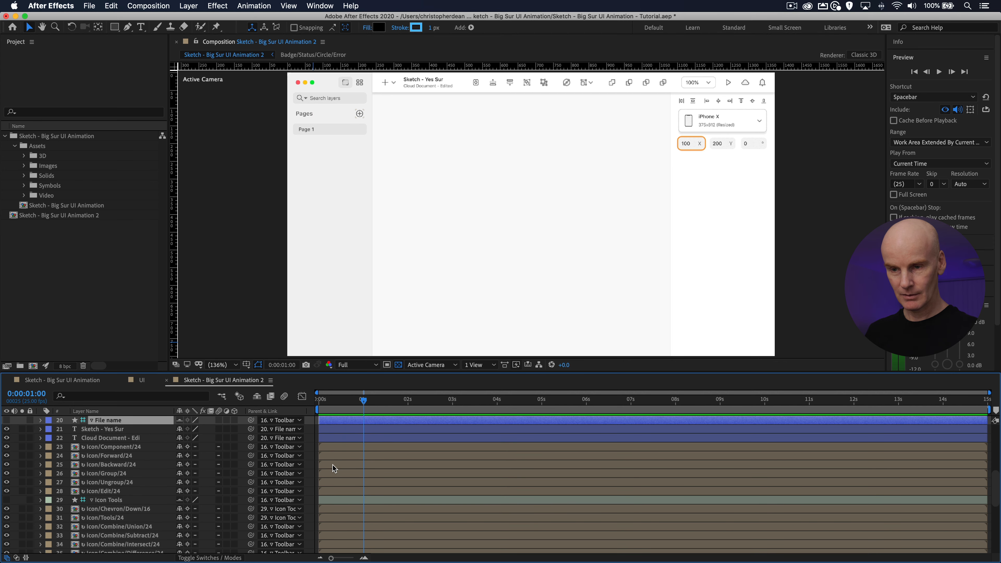
super+click(335, 500)
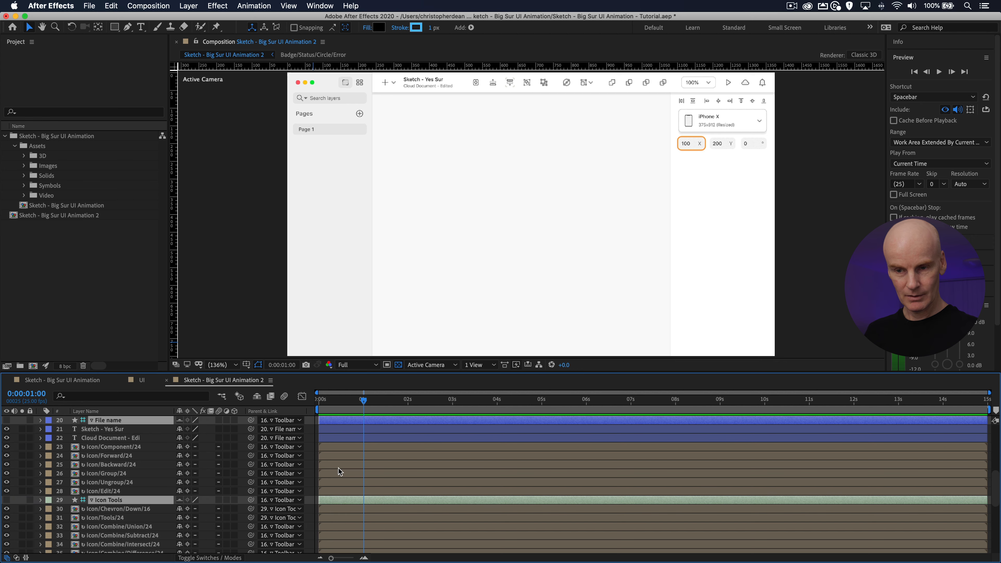
scroll(339, 468, down, 5)
scroll(339, 468, down, 7)
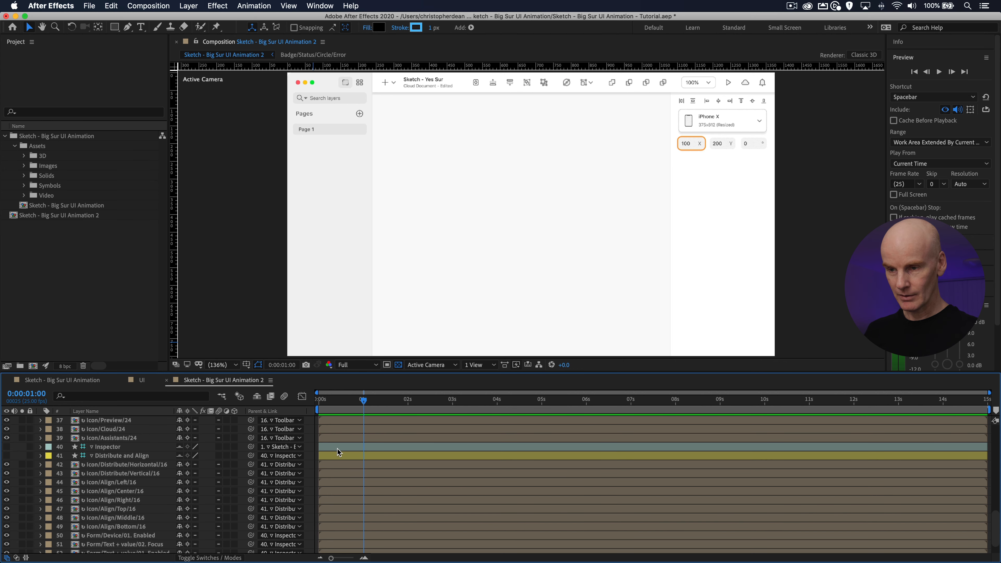
super+click(337, 448)
super+click(336, 456)
Step: Set the label colour of all the selected group layers to Cyan
scroll(334, 455, down, 2)
scroll(334, 456, up, 20)
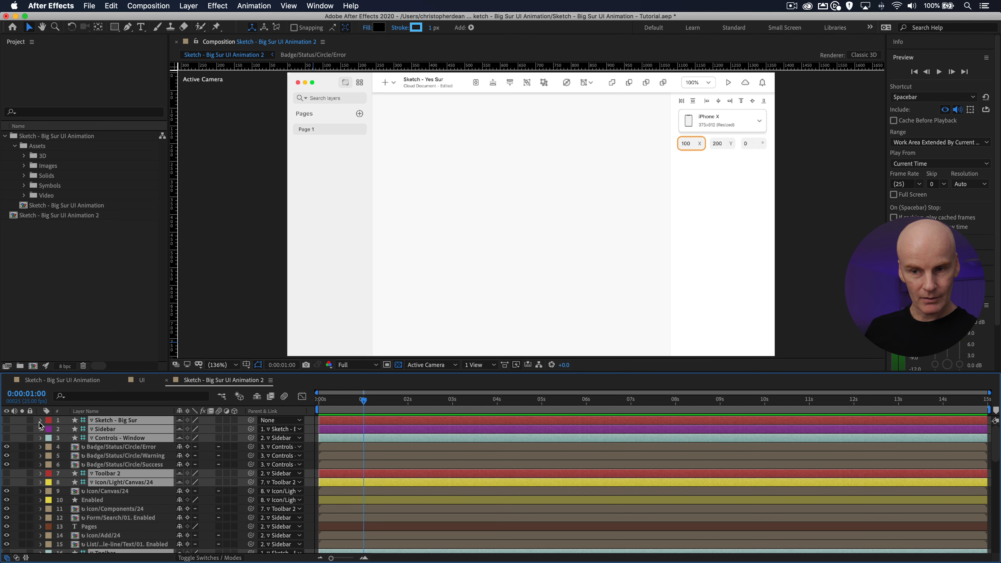
click(48, 421)
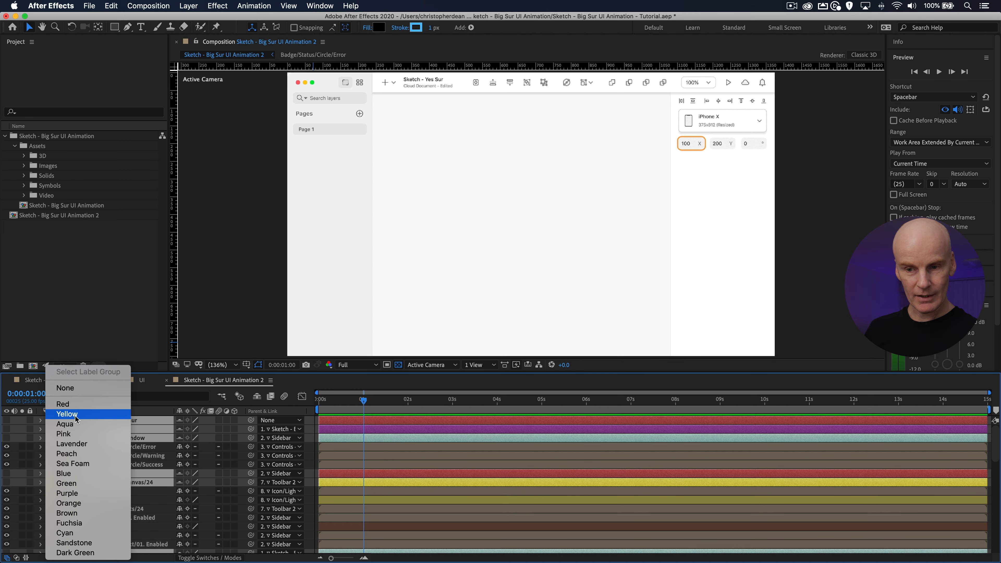
click(56, 533)
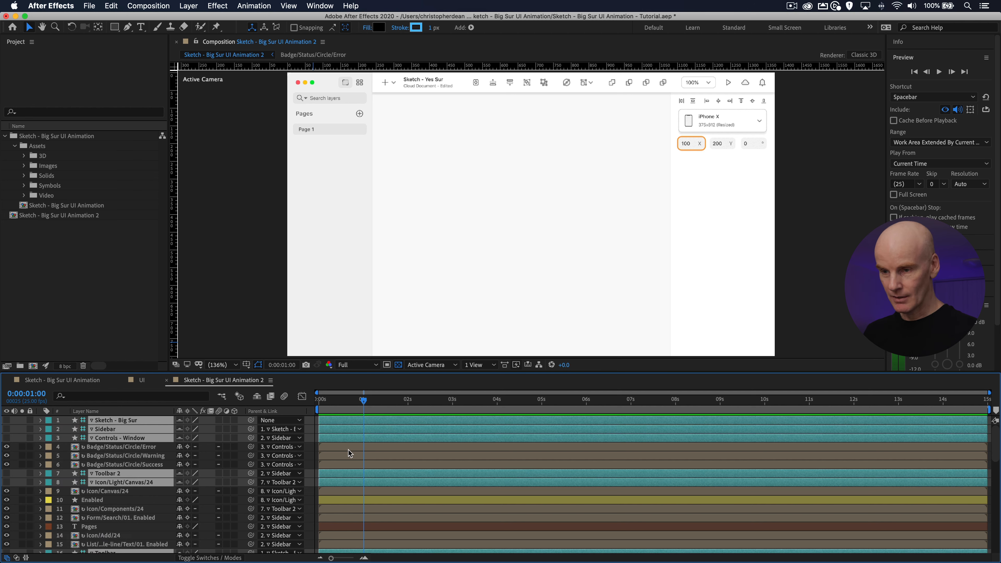
Step: Set the label colour of the Enabled shape layer to Blue
click(331, 499)
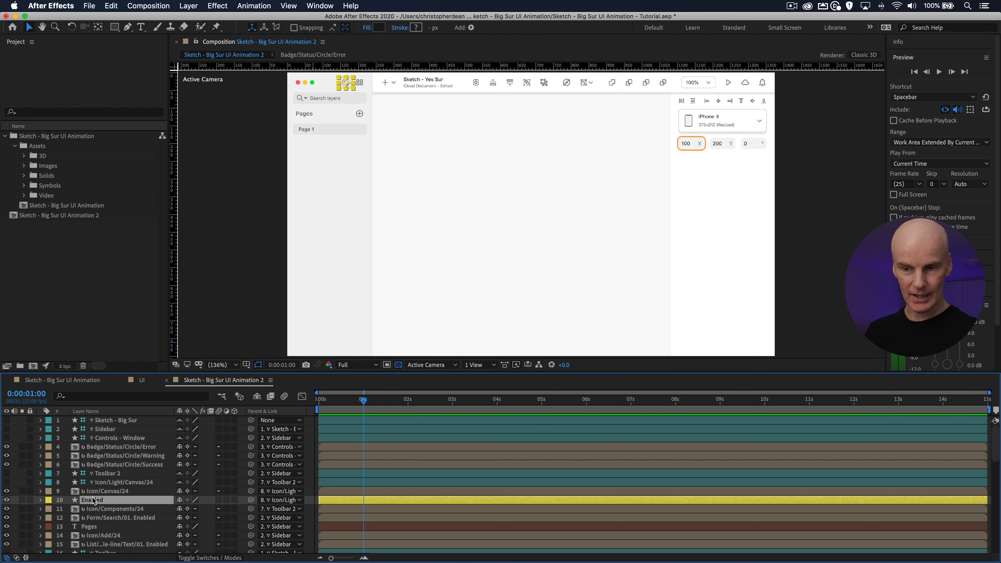
scroll(327, 475, down, 1)
scroll(328, 474, up, 1)
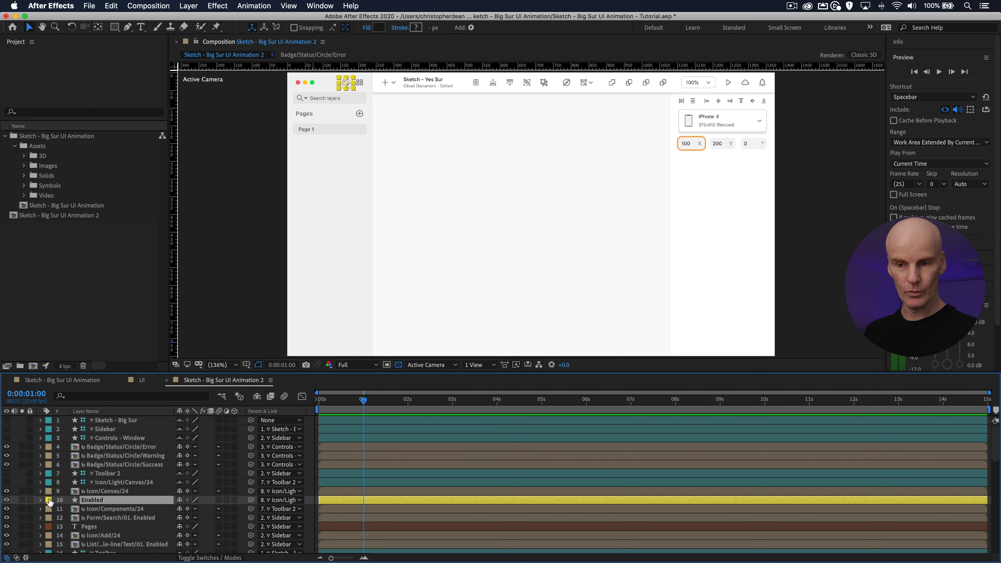
click(49, 500)
click(55, 473)
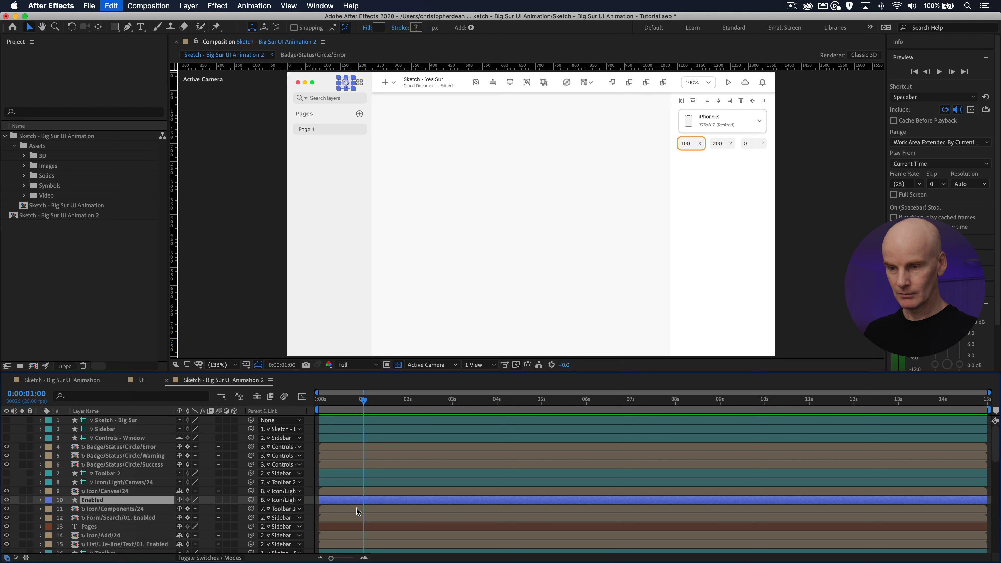
Step: Set the label colour of the Pages, Sketch - Yes Sur and Cloud Document text layers to Red and save the project
scroll(350, 512, down, 2)
click(334, 507)
scroll(366, 477, down, 7)
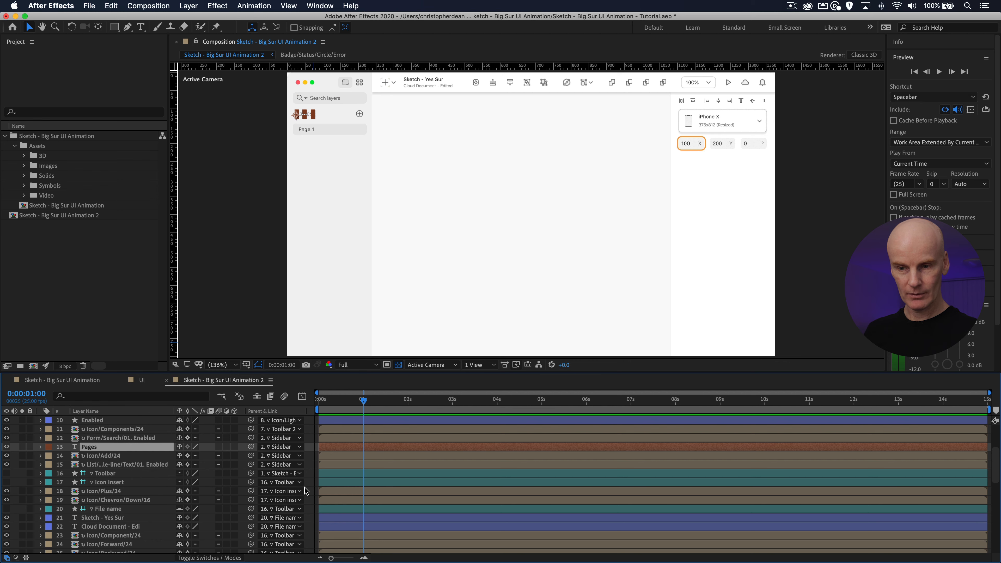
click(339, 517)
shift+click(336, 527)
scroll(340, 466, down, 4)
click(47, 485)
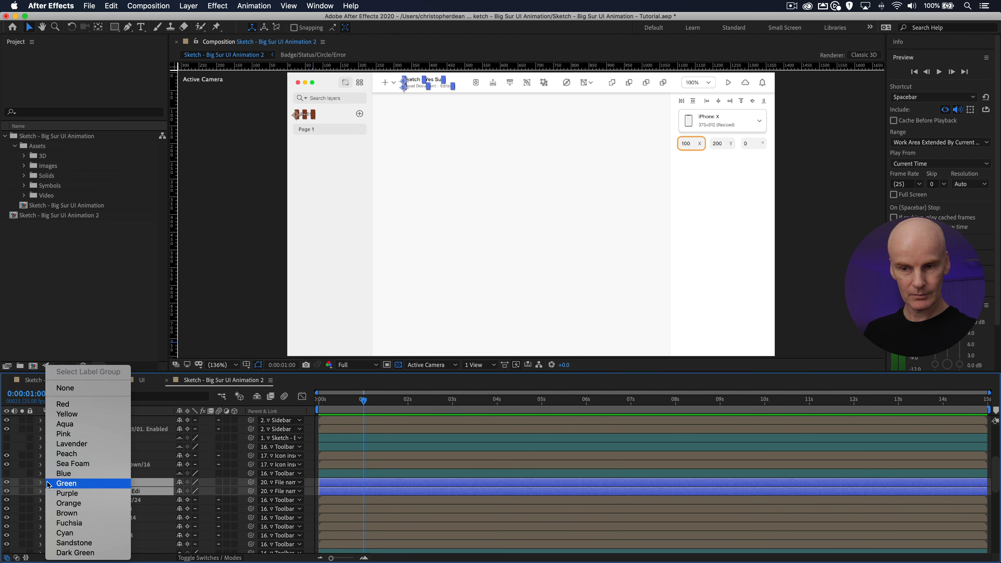
key(super+s)
scroll(389, 482, up, 10)
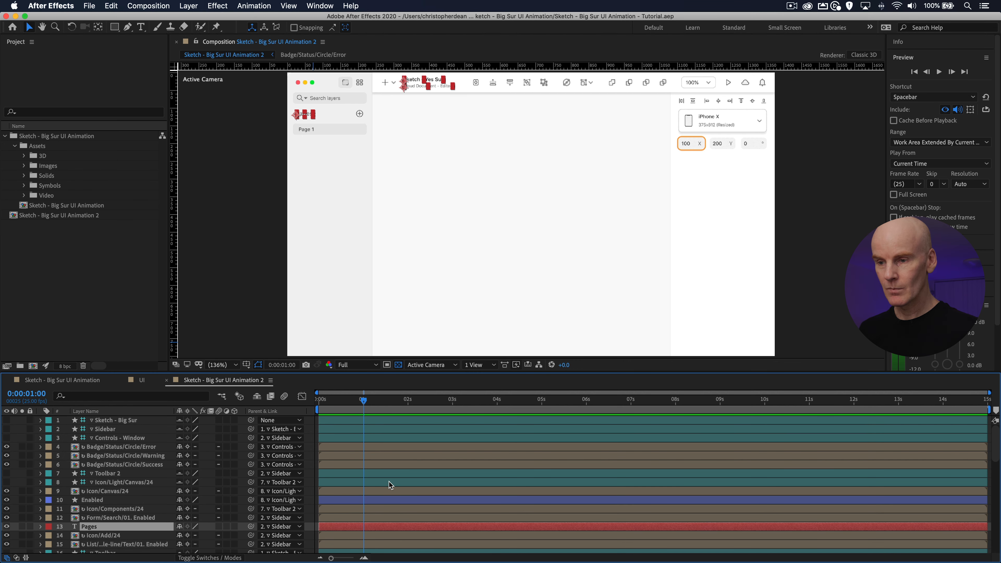
click(338, 421)
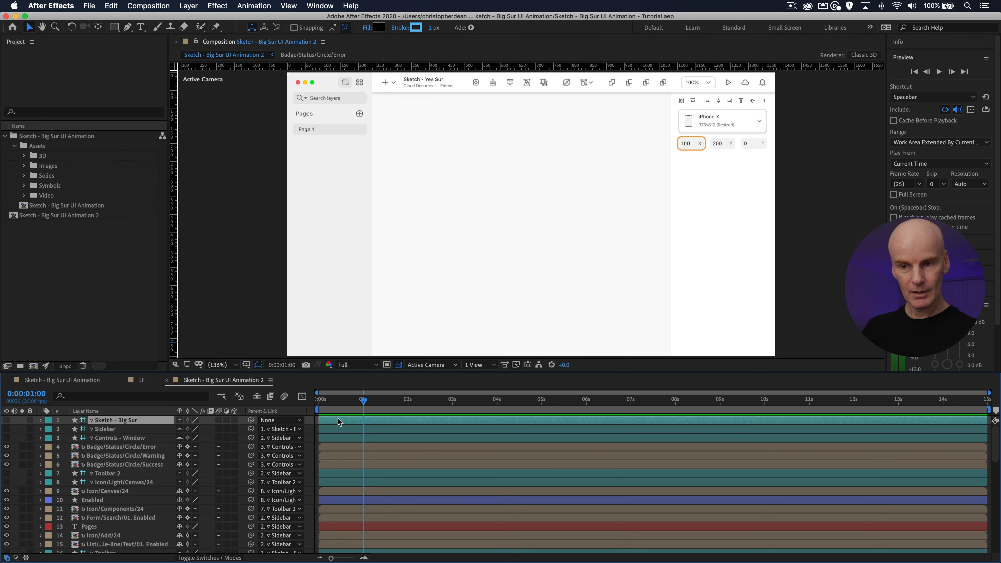
click(218, 216)
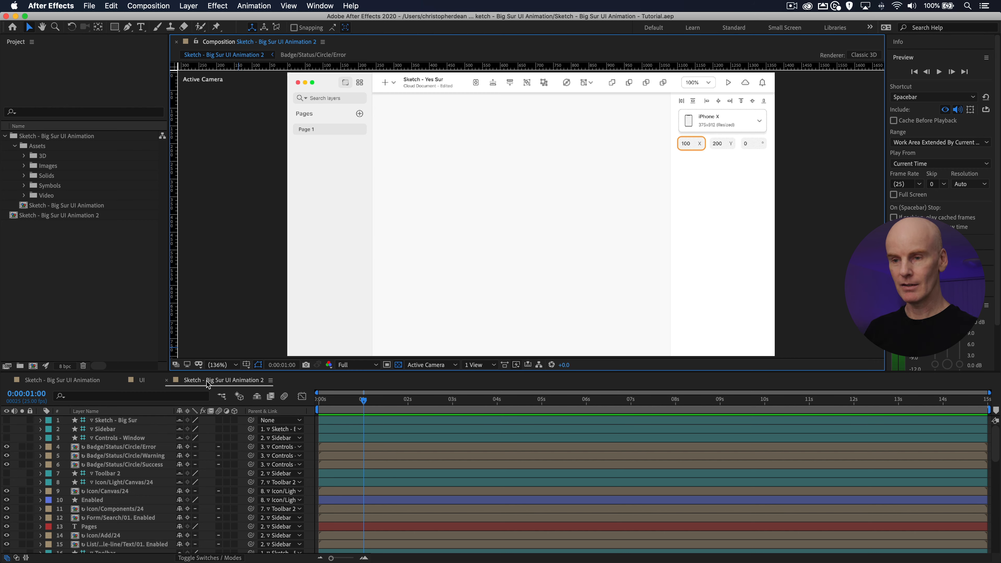
click(218, 382)
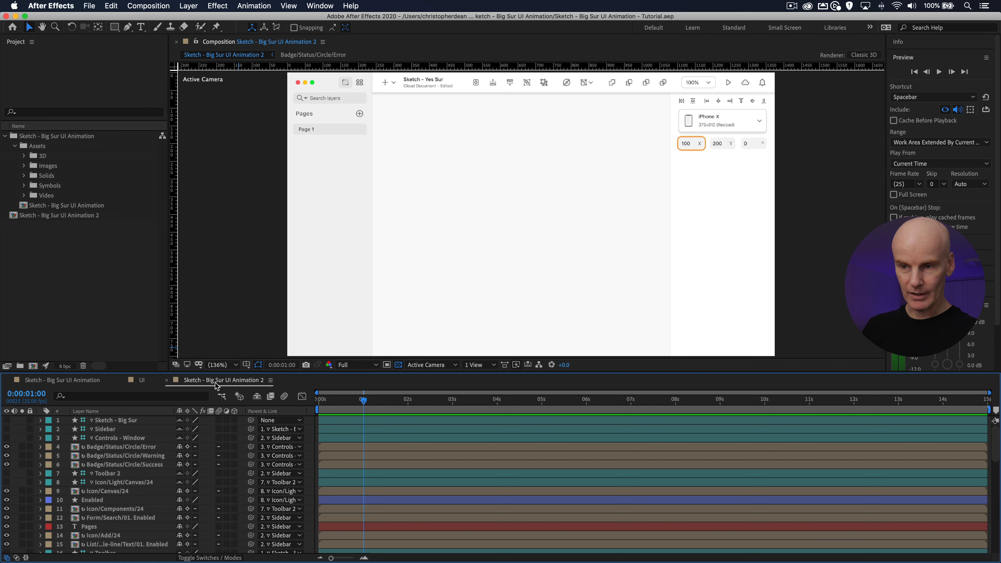
click(144, 382)
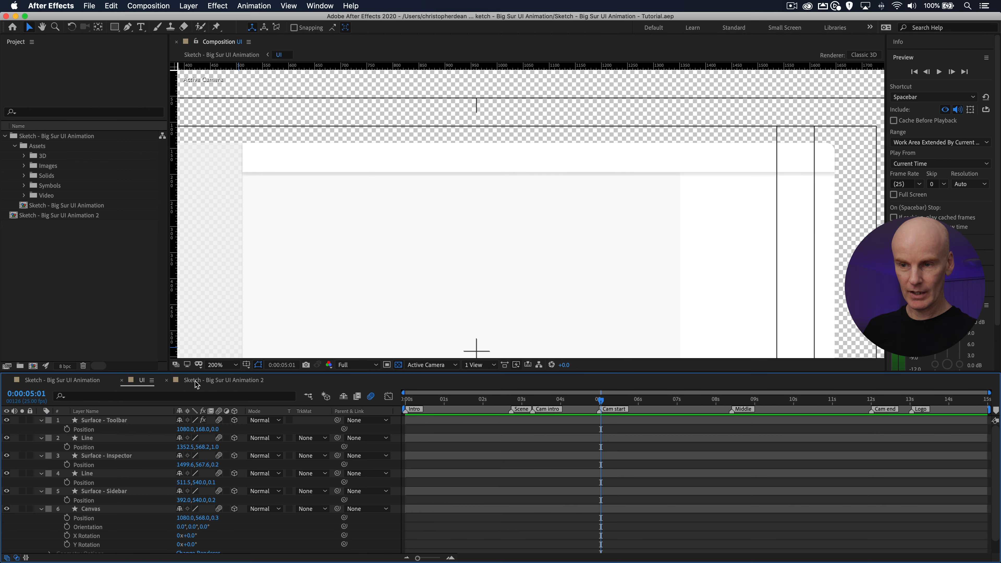
click(197, 381)
Step: Resize the Sketch - Big Sur UI Animation 2 composition to 1920 × 1080 px with the aspect ratio unlocked
right_click(218, 381)
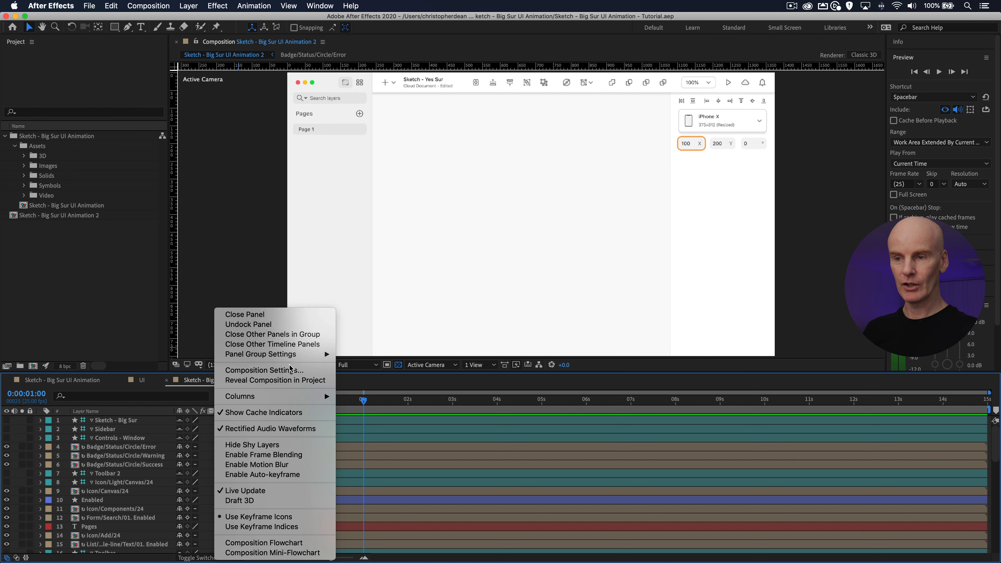
click(244, 370)
click(463, 189)
click(433, 180)
text(1920)
key(Tab)
text(1080)
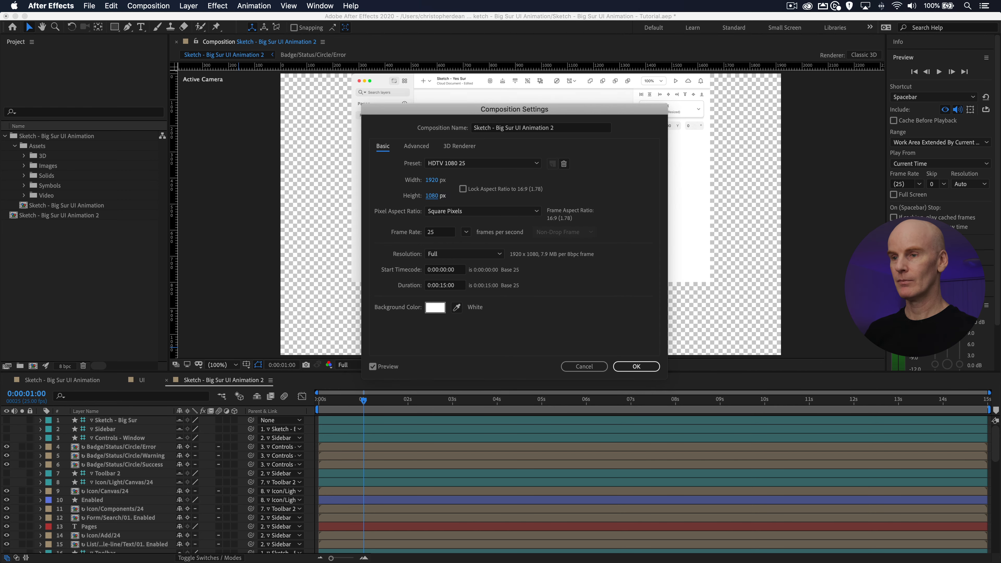
key(Return)
key(comma)
key(comma)
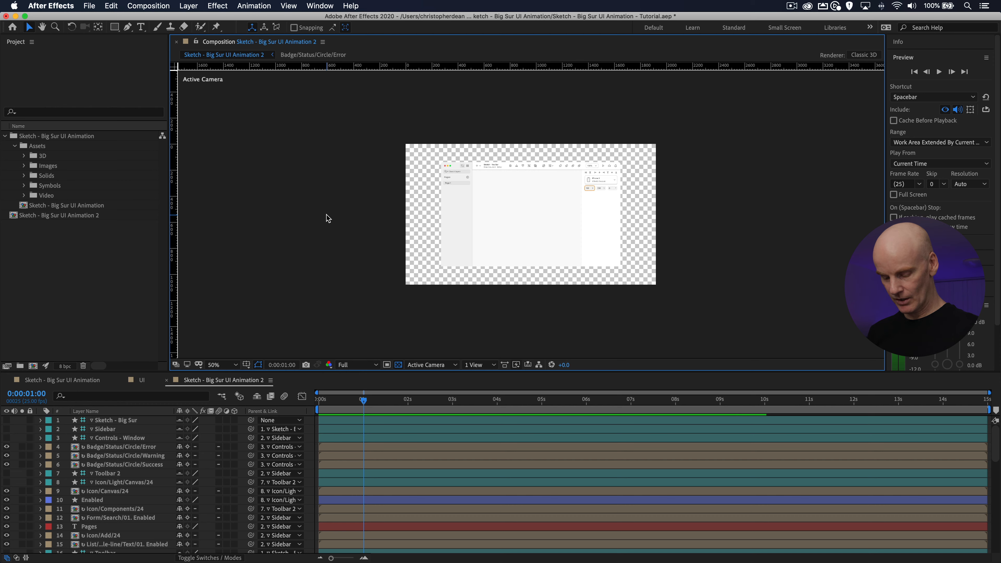
key(comma)
key(period)
key(period)
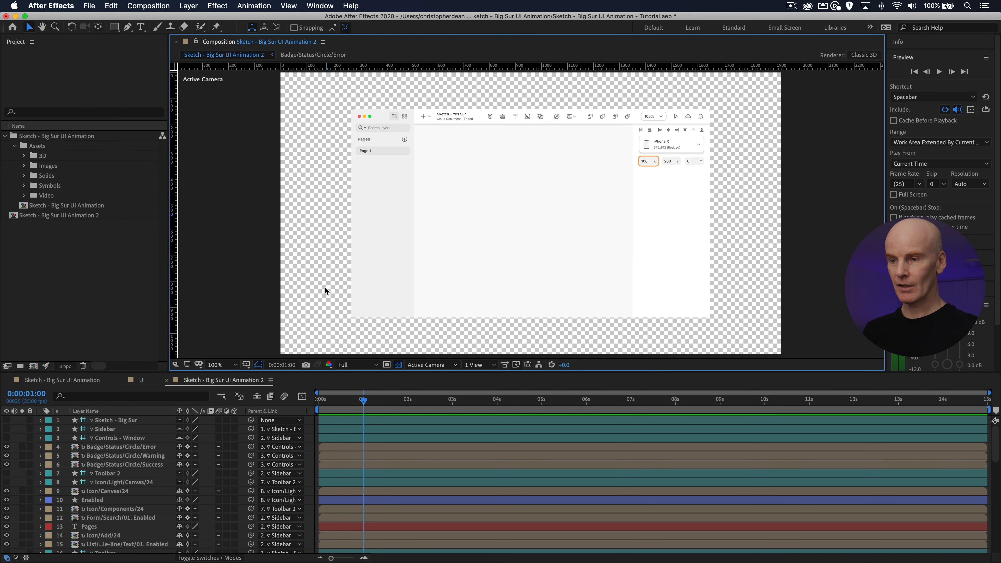
Step: Move the current time indicator to 0:00:02:00 in the composition's timeline
click(406, 400)
drag(407, 401, 407, 402)
key(equal)
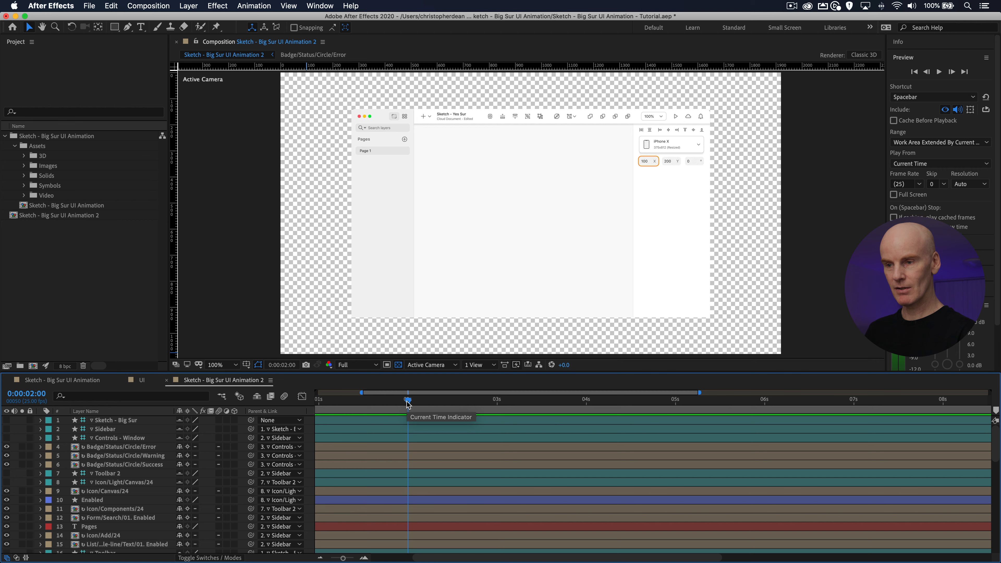
key(minus)
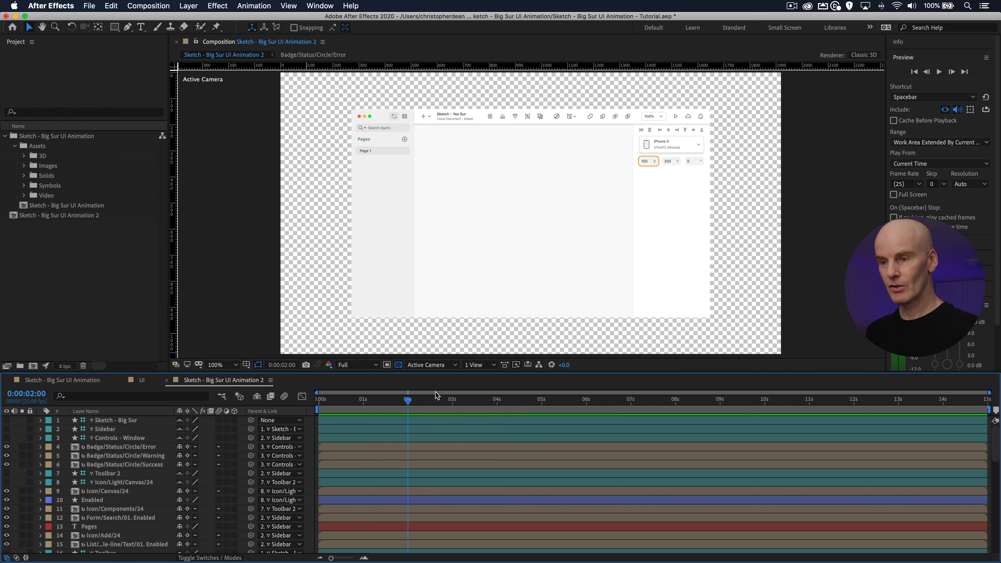
Step: Step the current time by single frames, and move it to 0:00:02:10 and back by ten frames
key(Page_Down)
key(Page_Down)
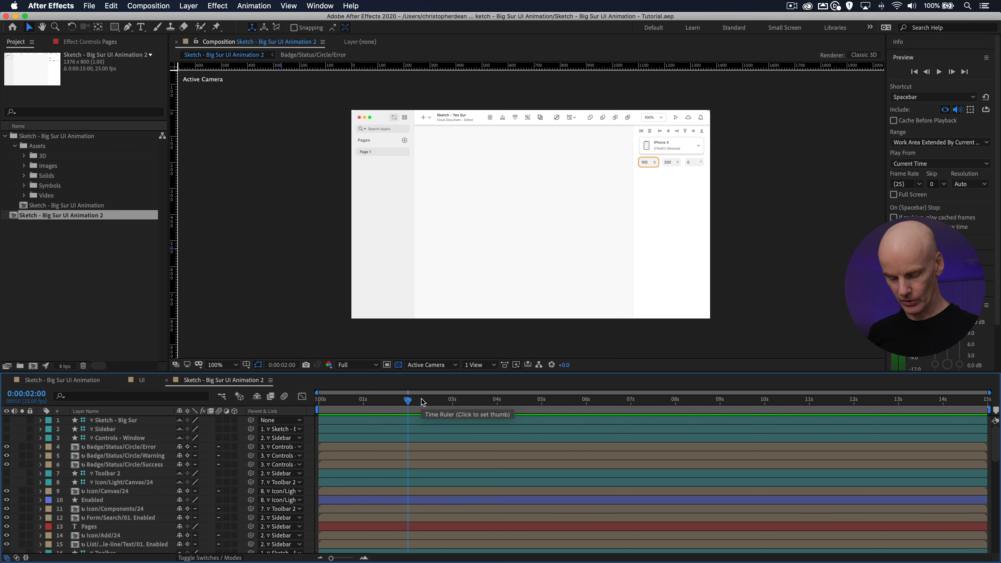
click(423, 401)
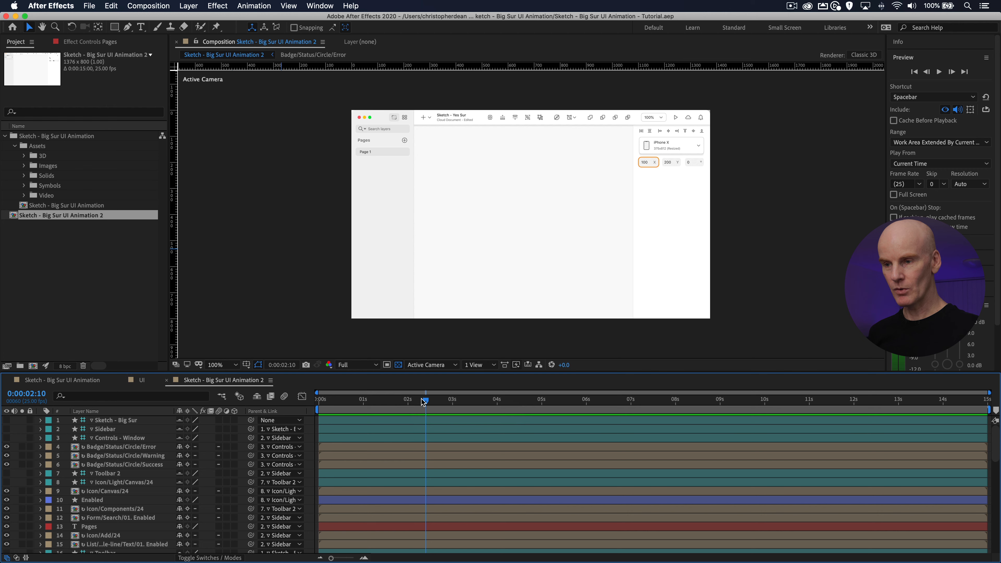
key(shift+Page_Up)
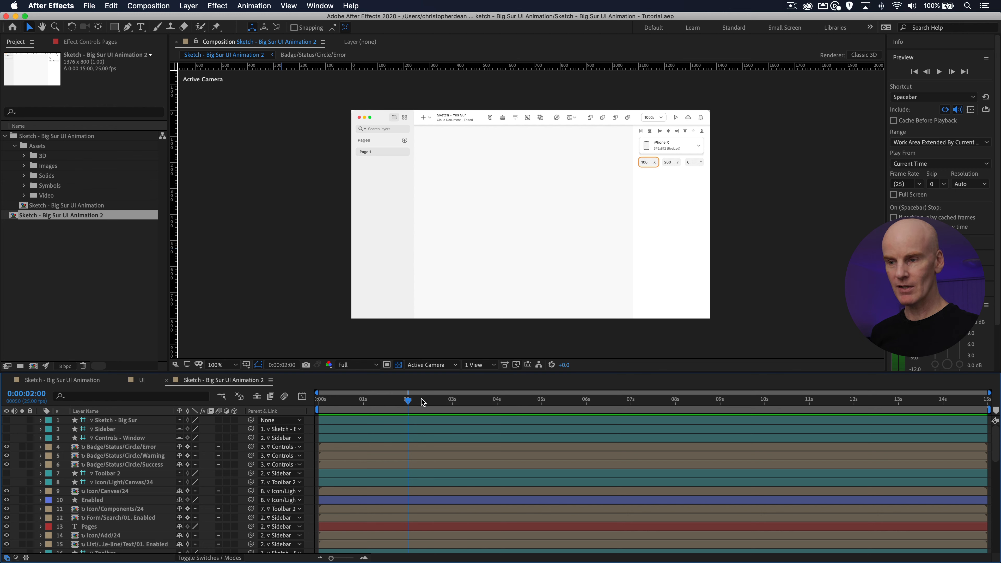
key(k)
key(k)
key(k)
key(k)
key(j)
key(j)
key(j)
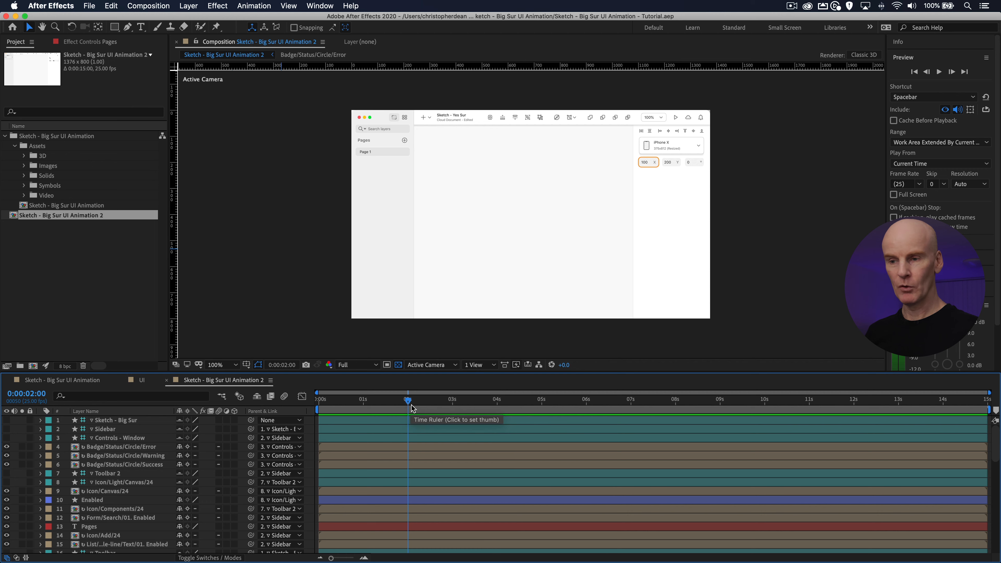
Step: Add a new one-node camera named Camera 1 with the 35mm preset to the composition
right_click(310, 425)
mouse_move(418, 430)
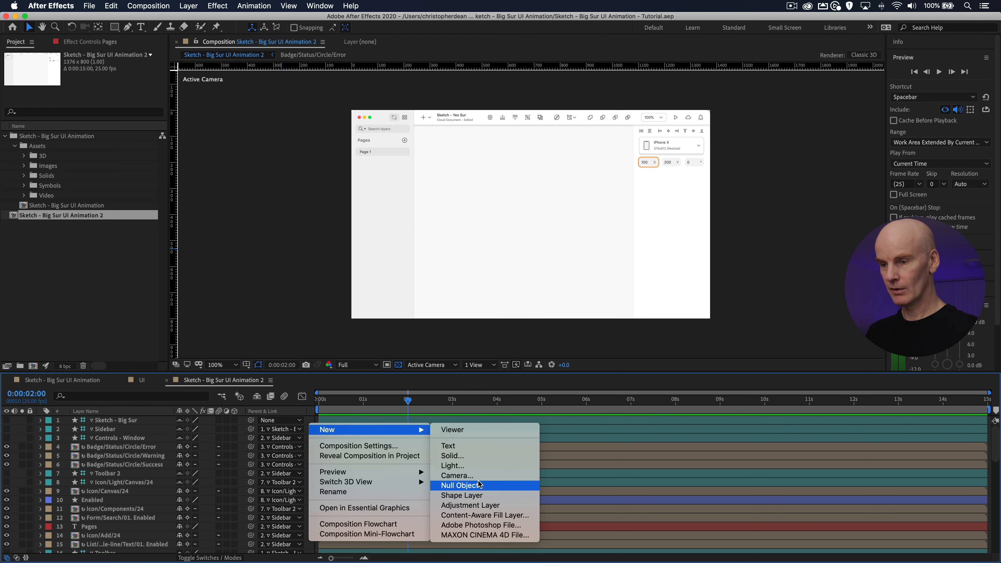
click(469, 476)
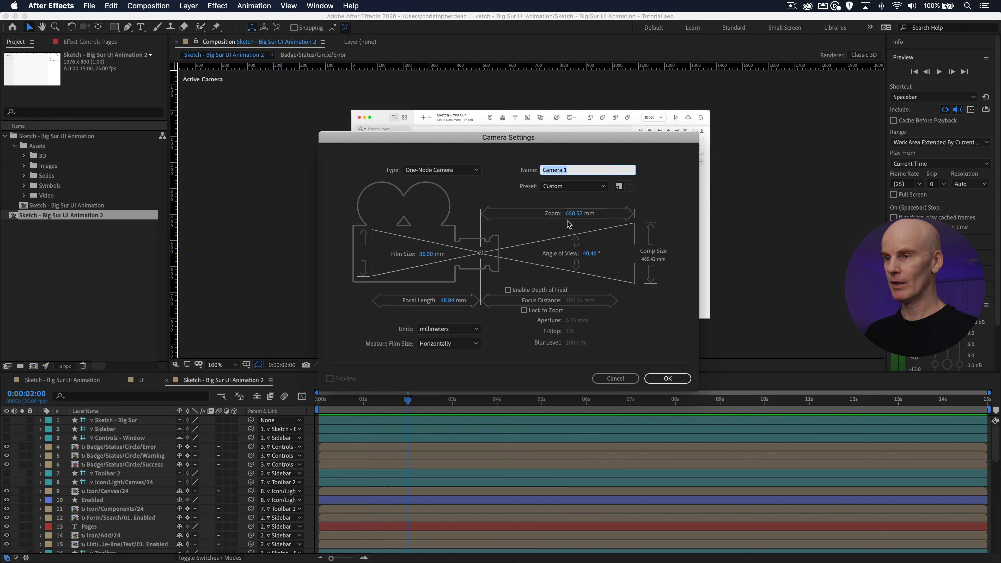
click(562, 187)
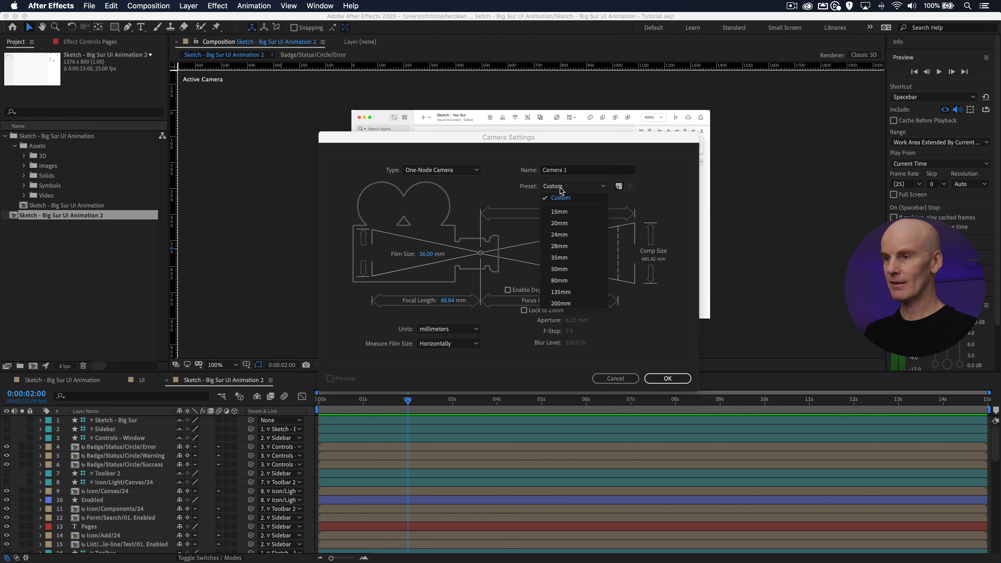
click(569, 258)
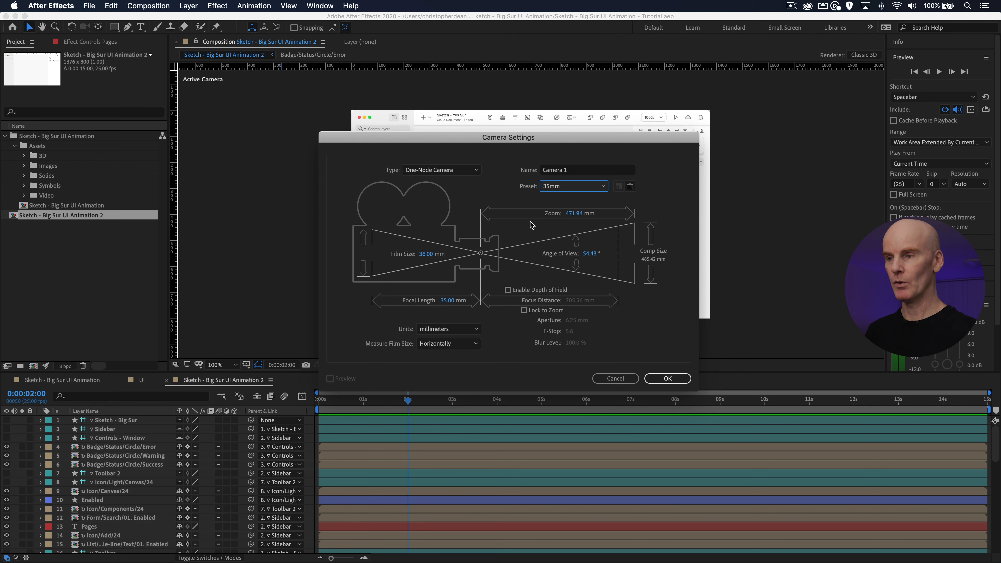
click(669, 379)
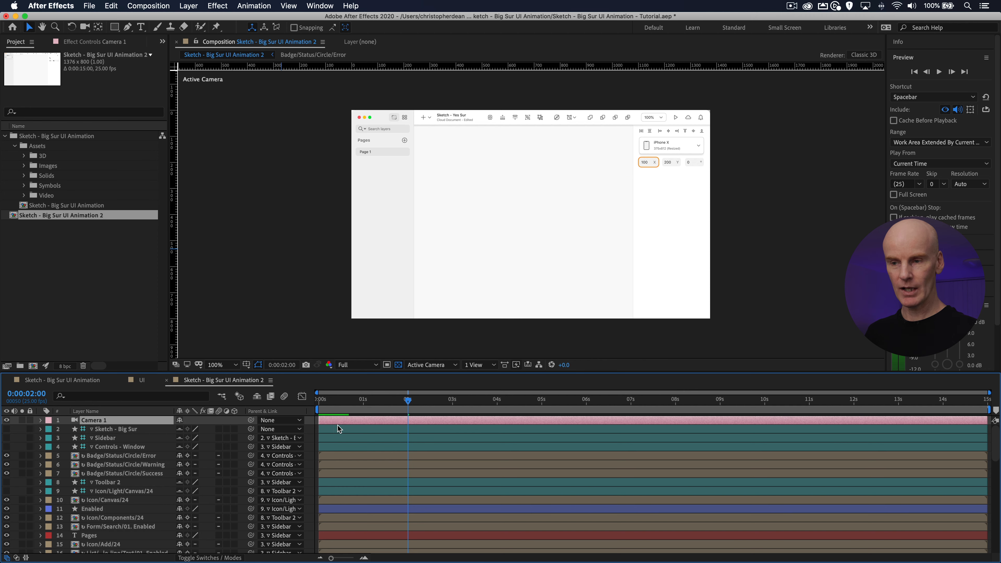
Step: Add a null object to the composition and rename it Camera Null
right_click(338, 427)
mouse_move(340, 430)
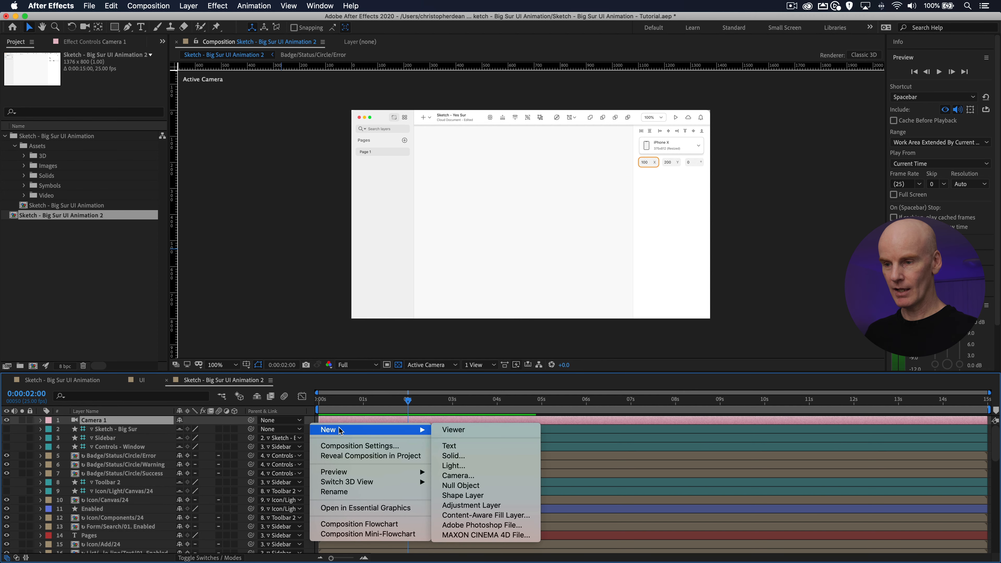
click(461, 485)
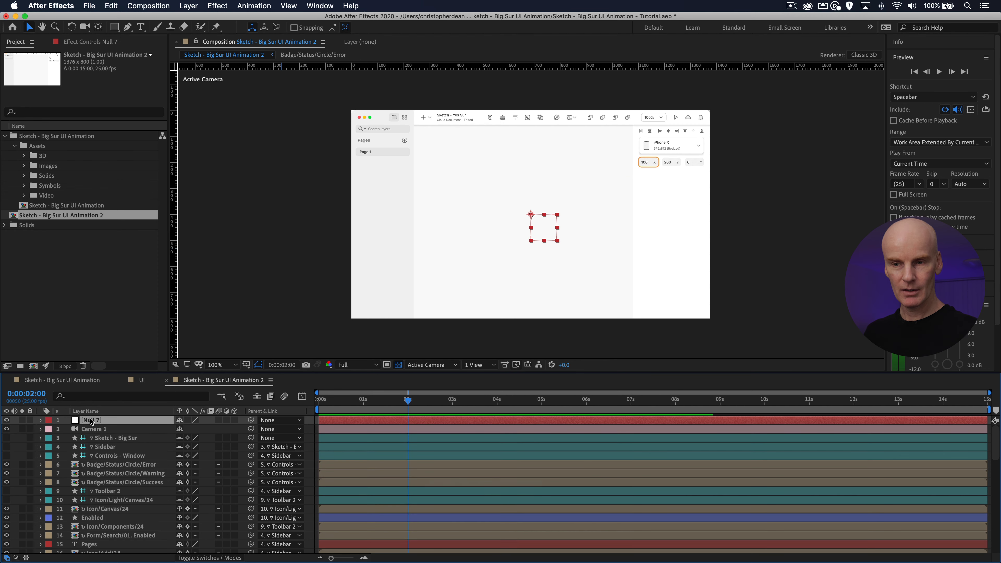
key(Return)
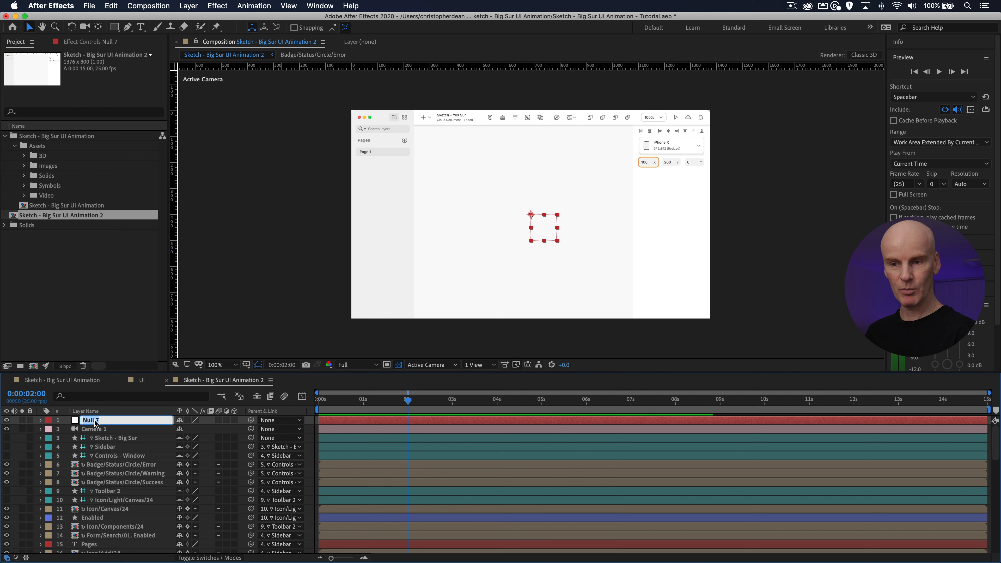
text(Cam)
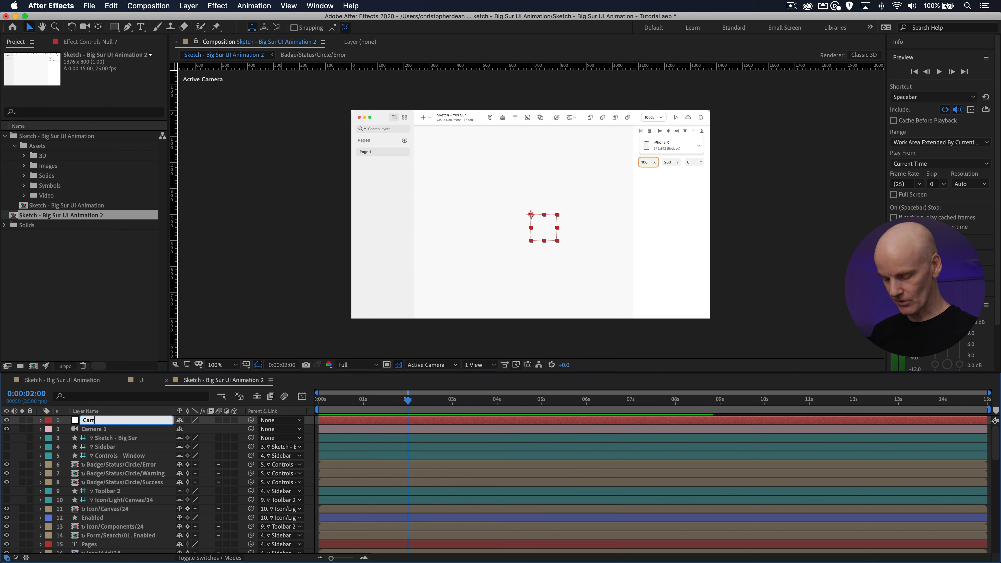
text(era Null)
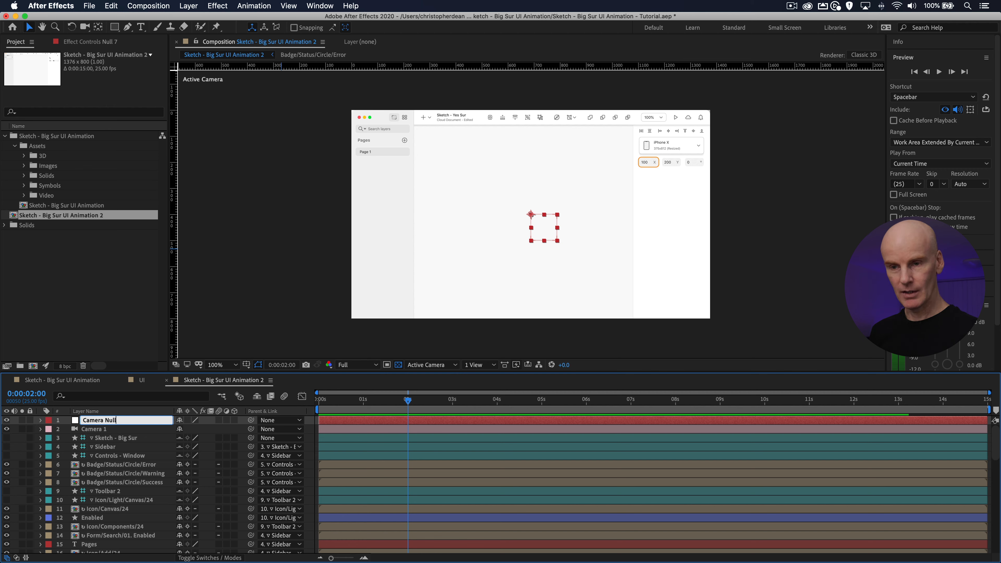
key(Return)
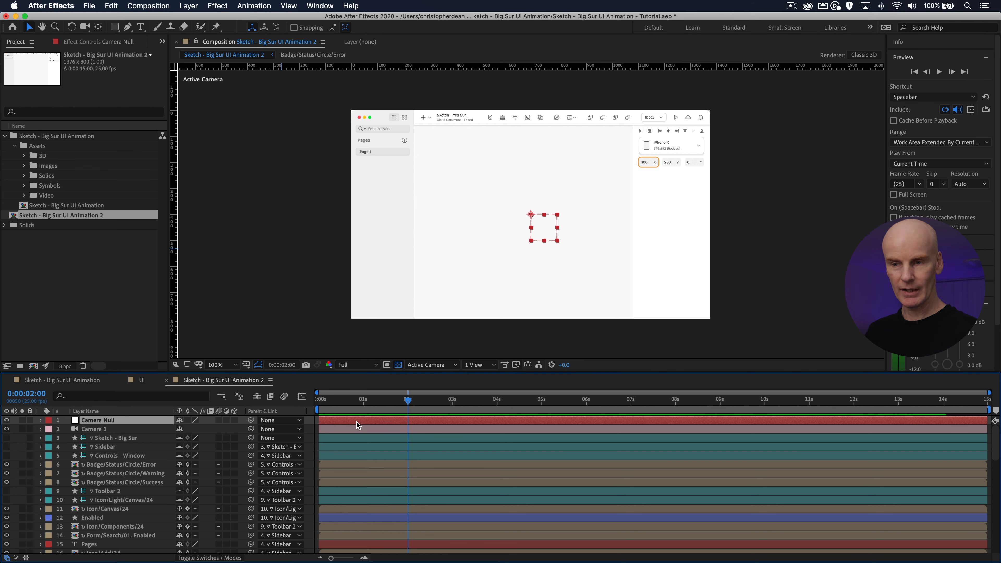
Step: Make the Camera Null layer 3D and parent Camera 1 to it
click(234, 420)
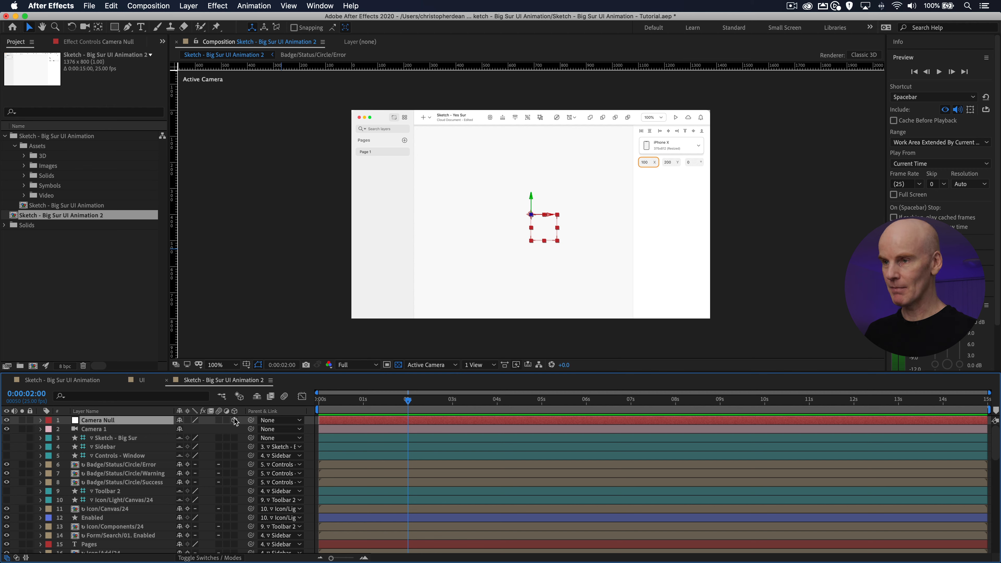
click(348, 430)
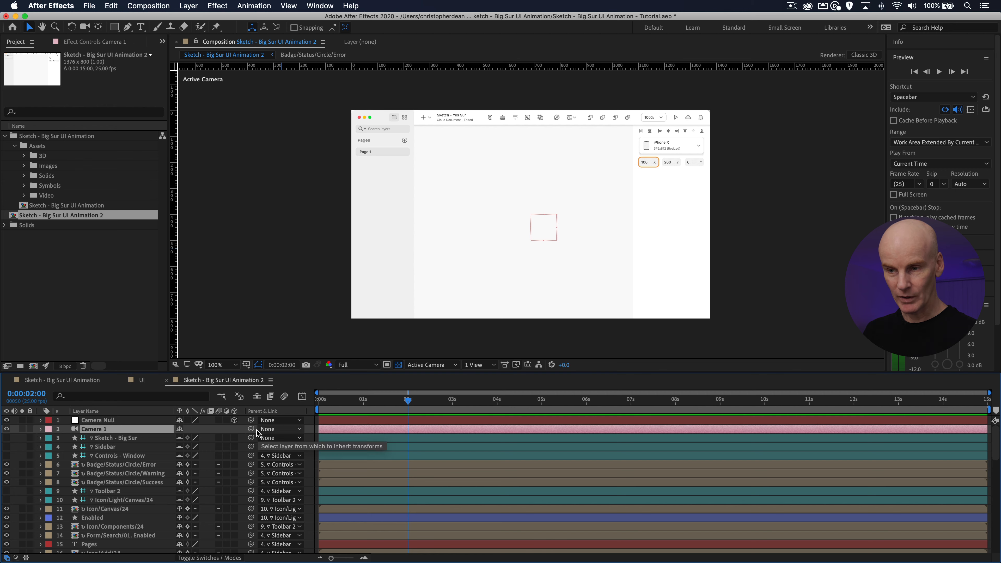
drag(175, 428, 156, 422)
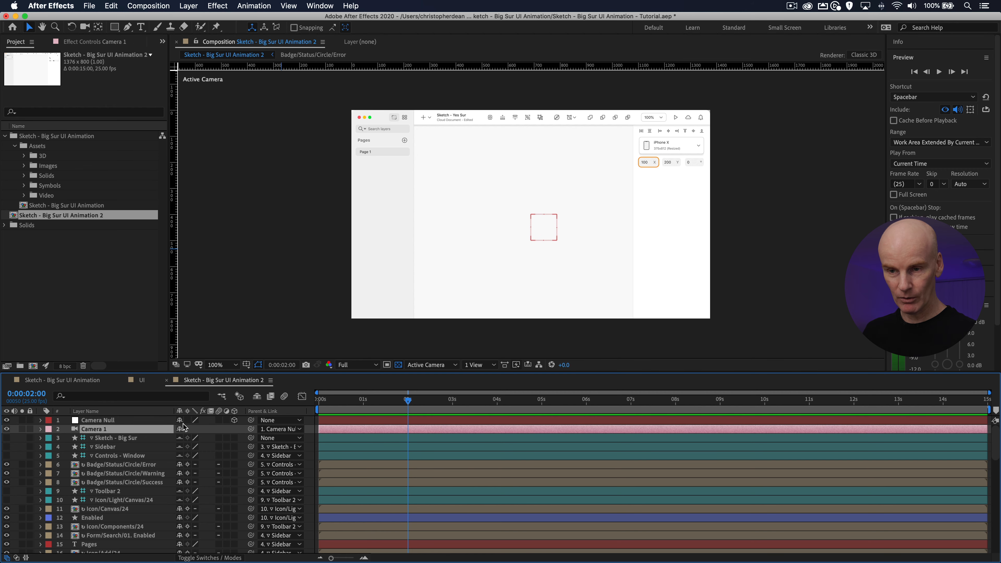
click(95, 422)
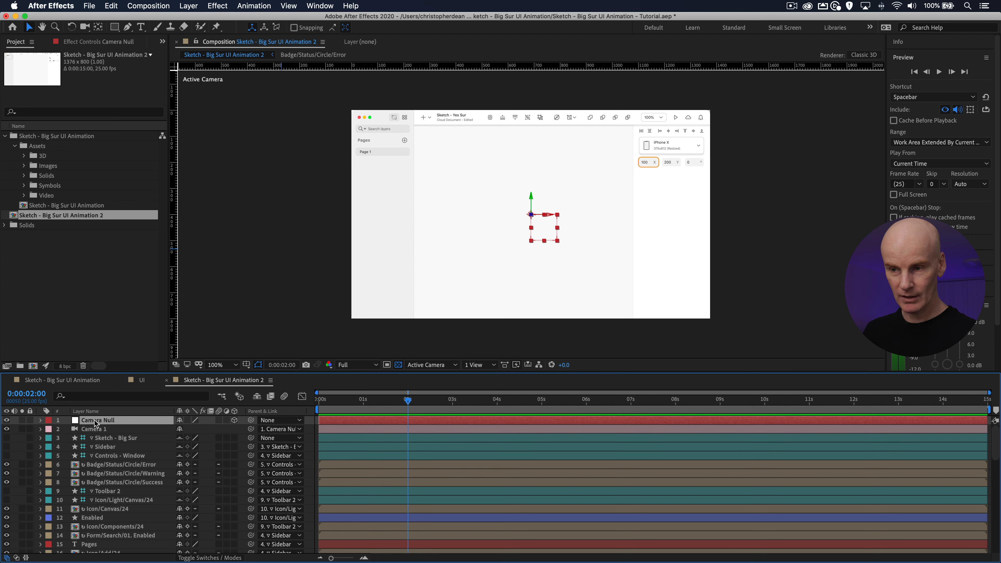
click(280, 429)
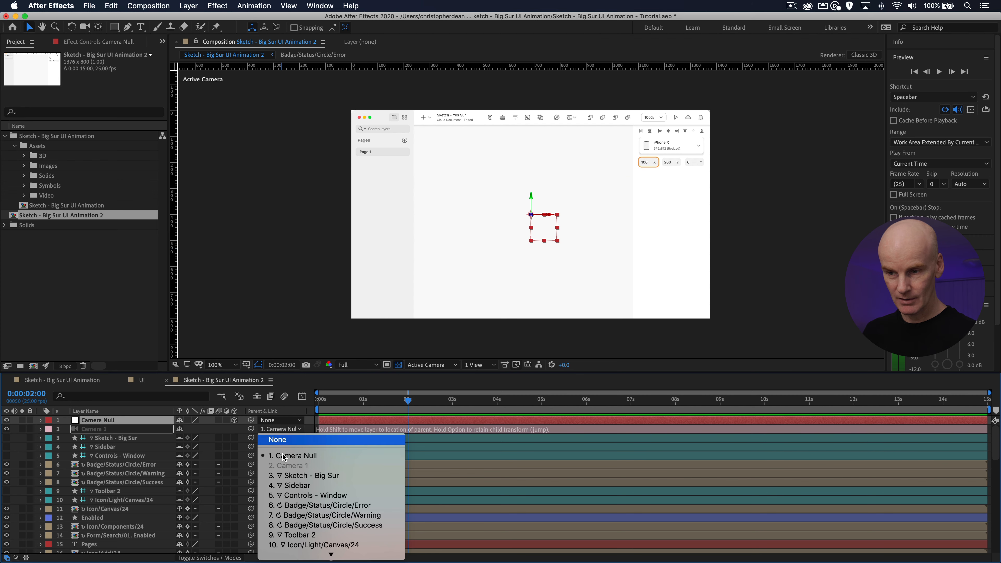
click(282, 432)
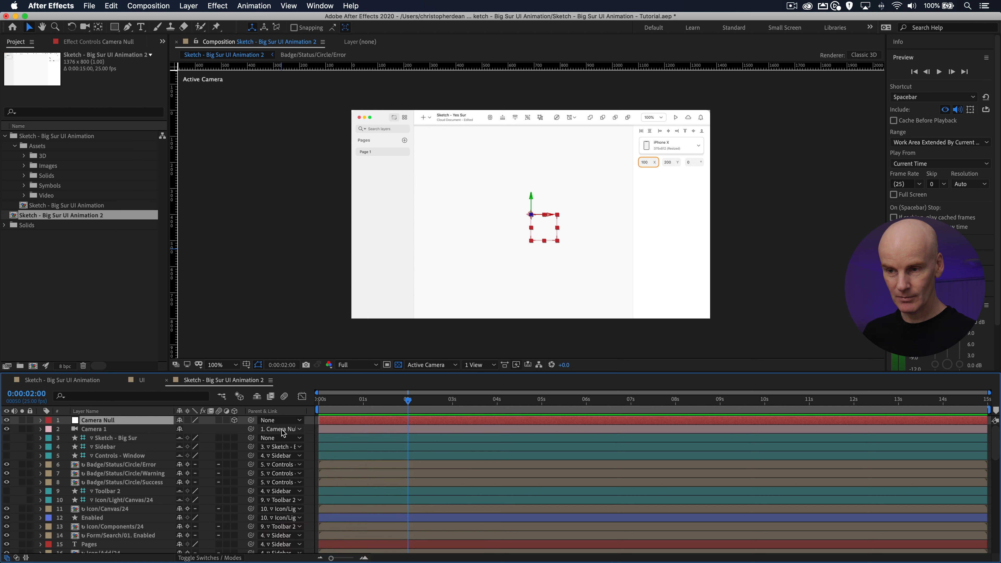
Step: Set the Camera Null layer's label colour to Yellow
click(48, 421)
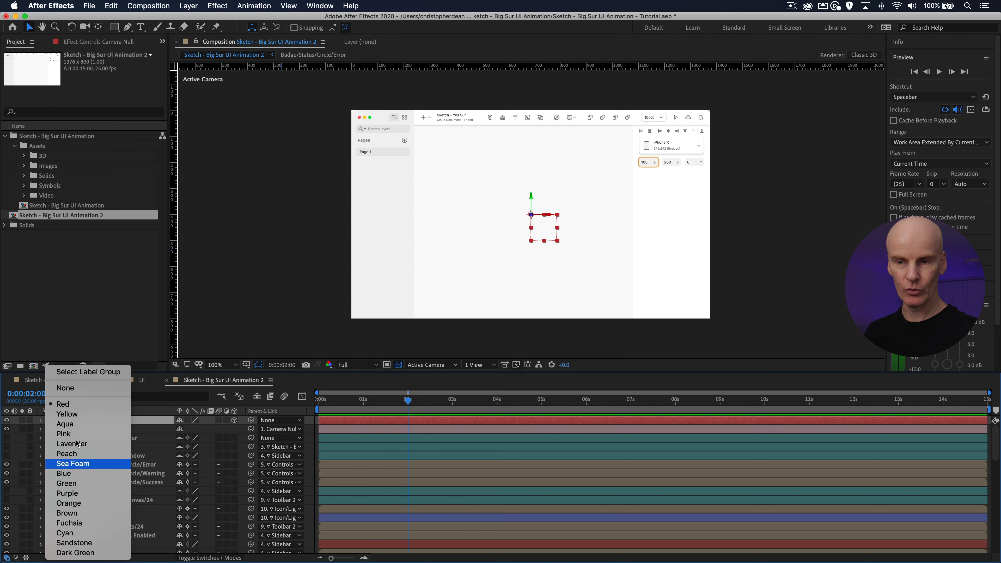
key(Return)
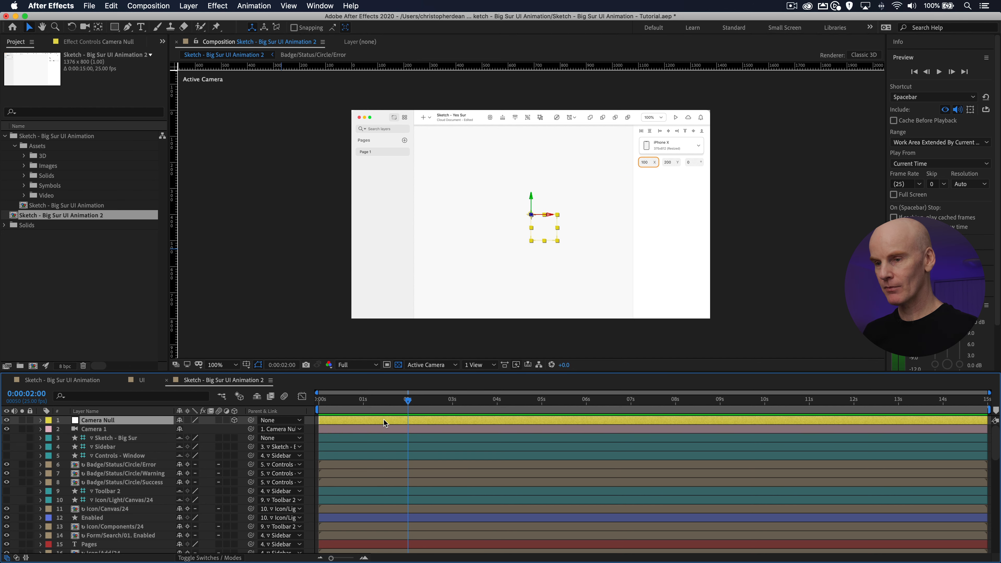
click(395, 430)
click(389, 419)
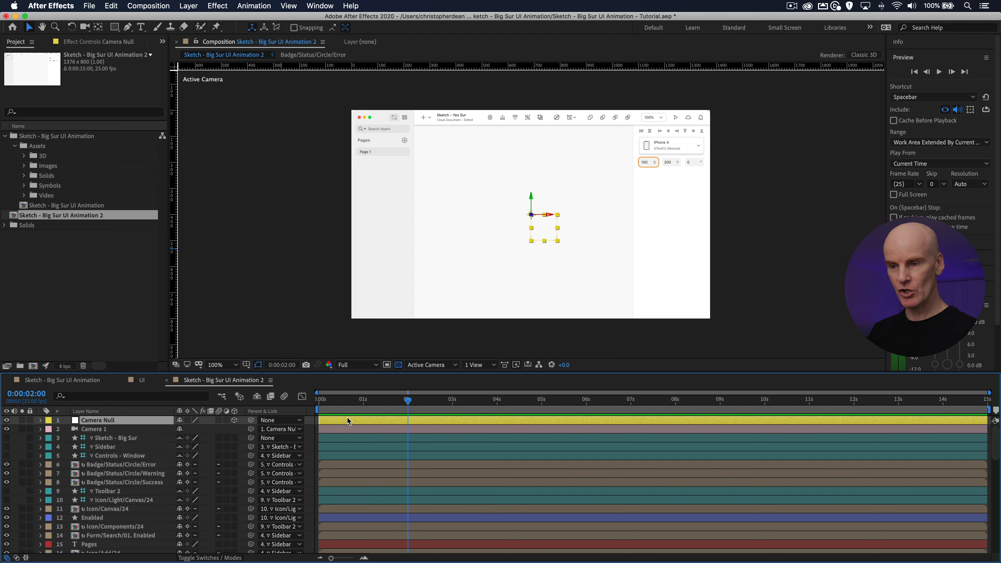
Step: Reveal the Position properties of Camera Null and Camera 1, and set Camera 1's Z position to -395
key(p)
click(358, 438)
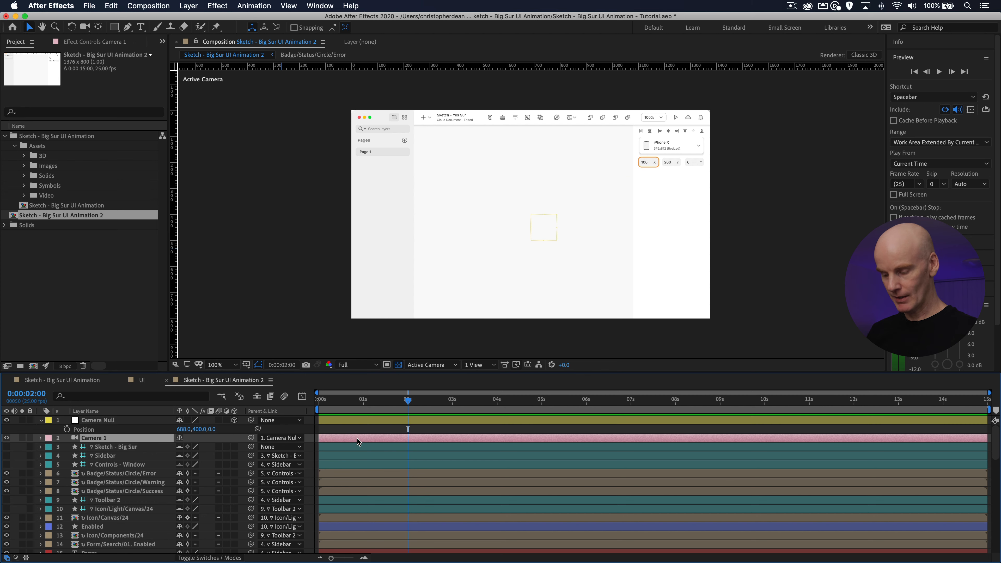
key(p)
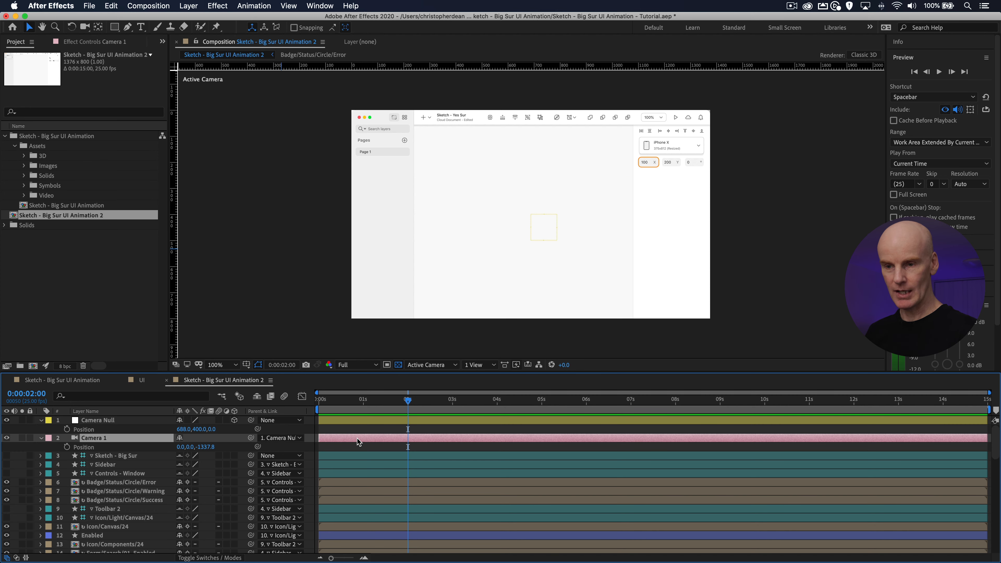
click(207, 447)
text(-395)
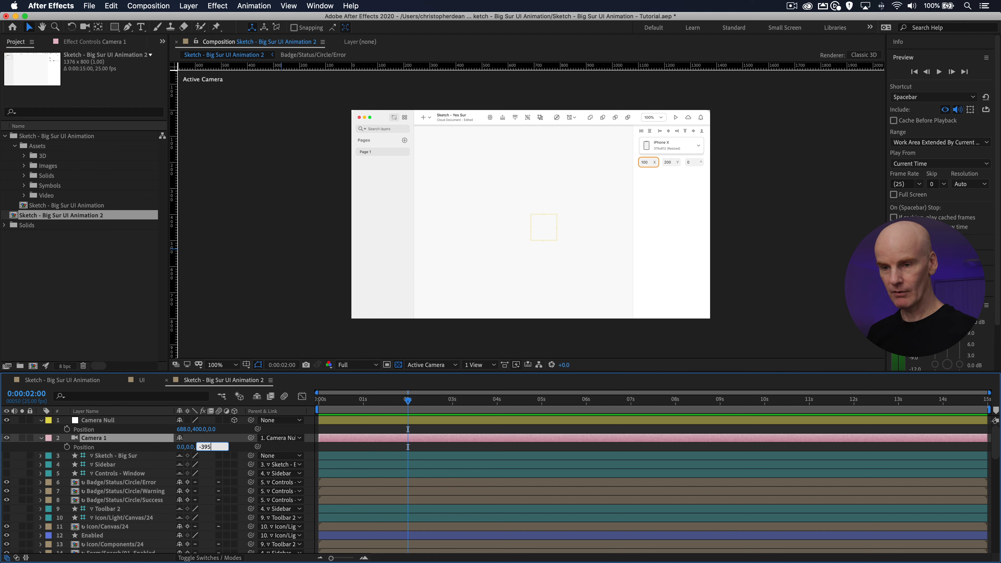
key(Return)
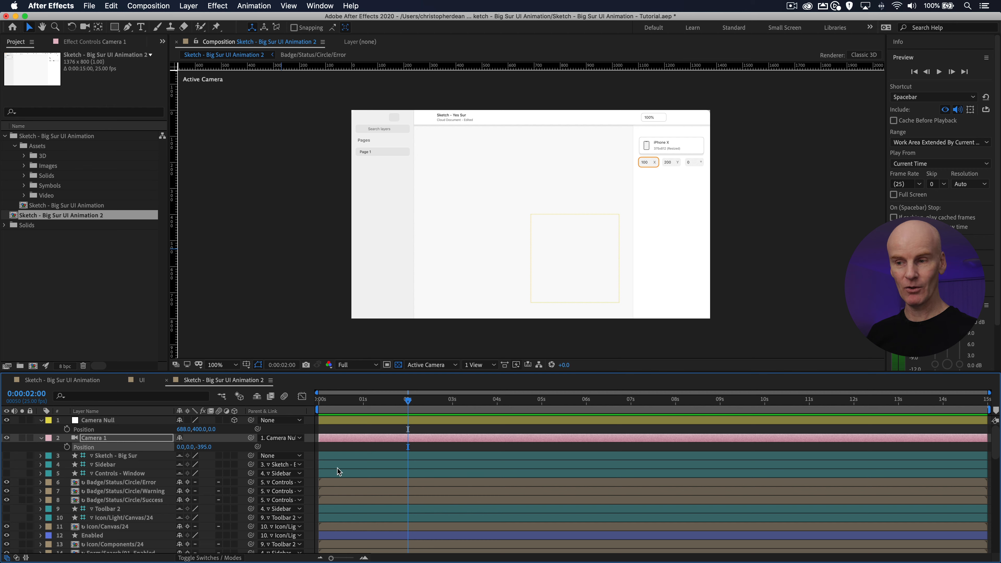
Step: Make all the UI layers 3D, from Sketch - Big Sur down to UI, leaving out the camera and its null
click(360, 458)
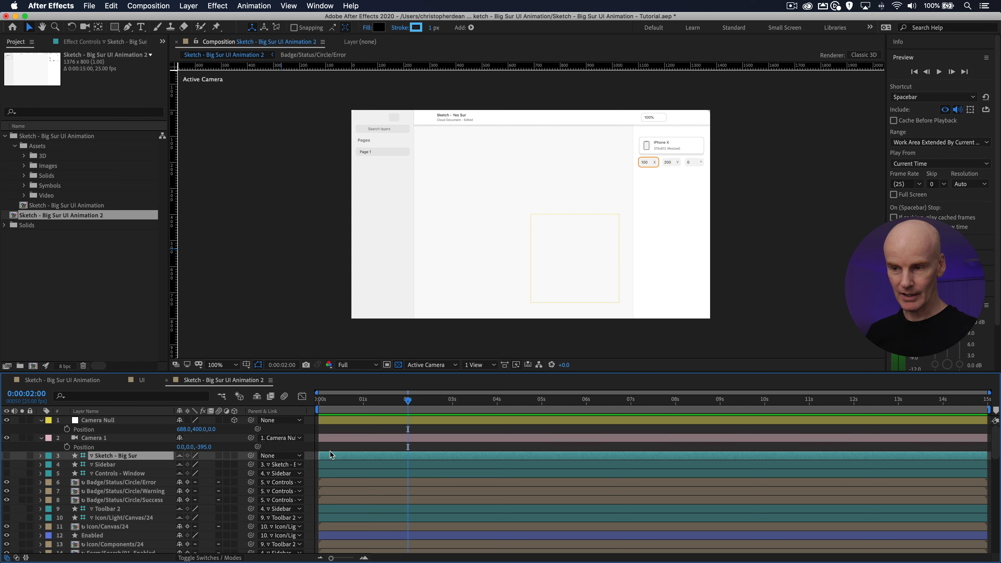
scroll(331, 455, down, 10)
scroll(329, 454, down, 3)
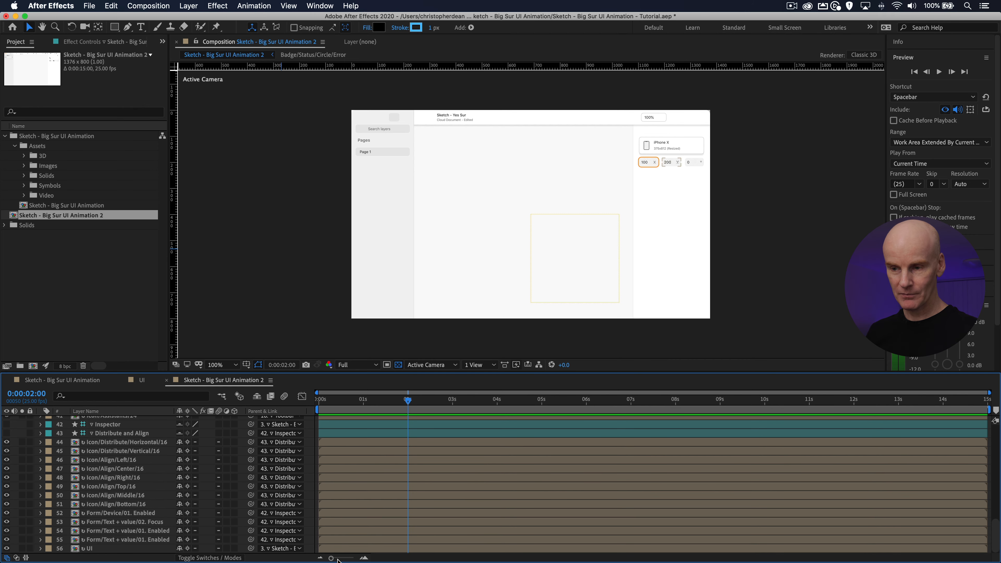
key(super+a)
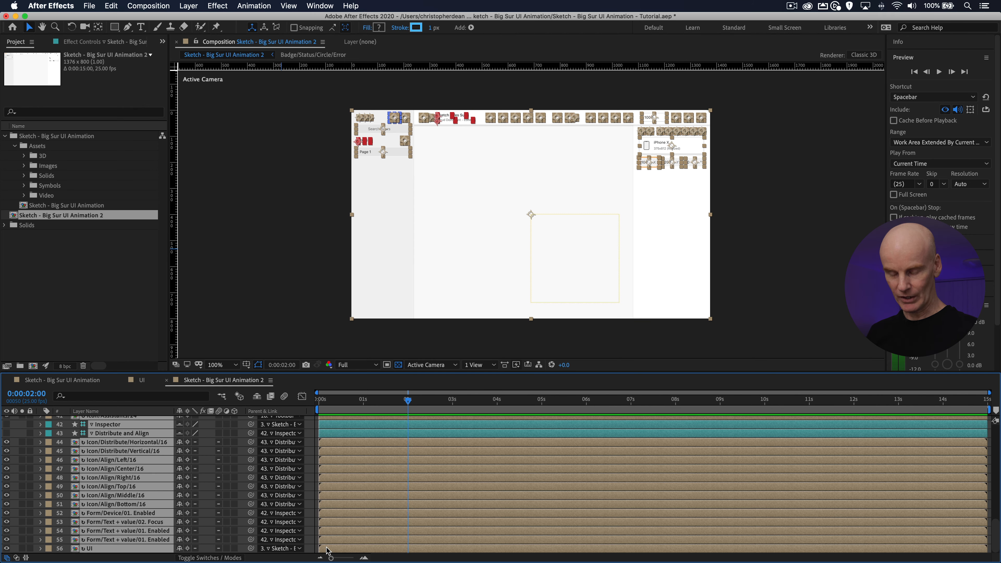
key(u)
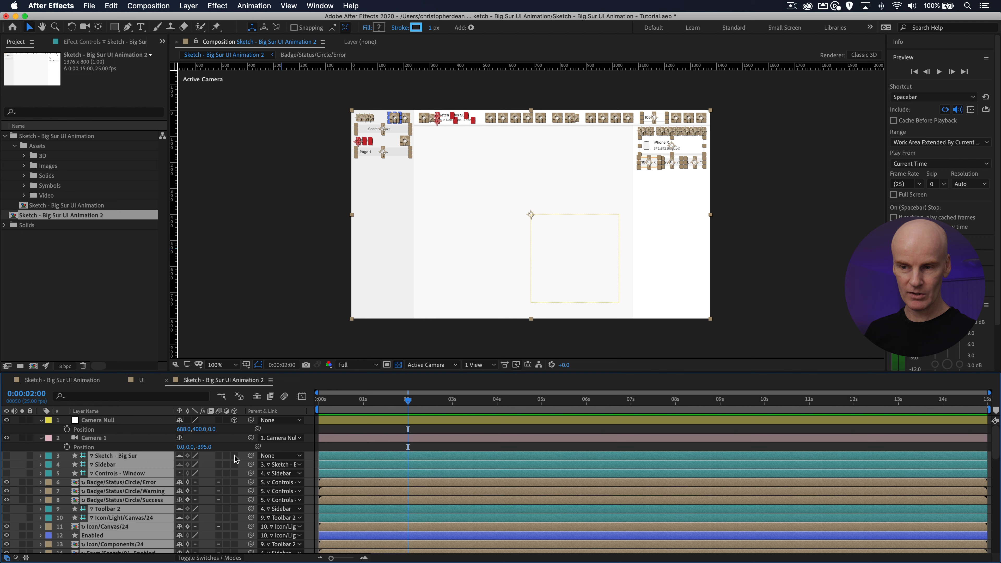
click(234, 455)
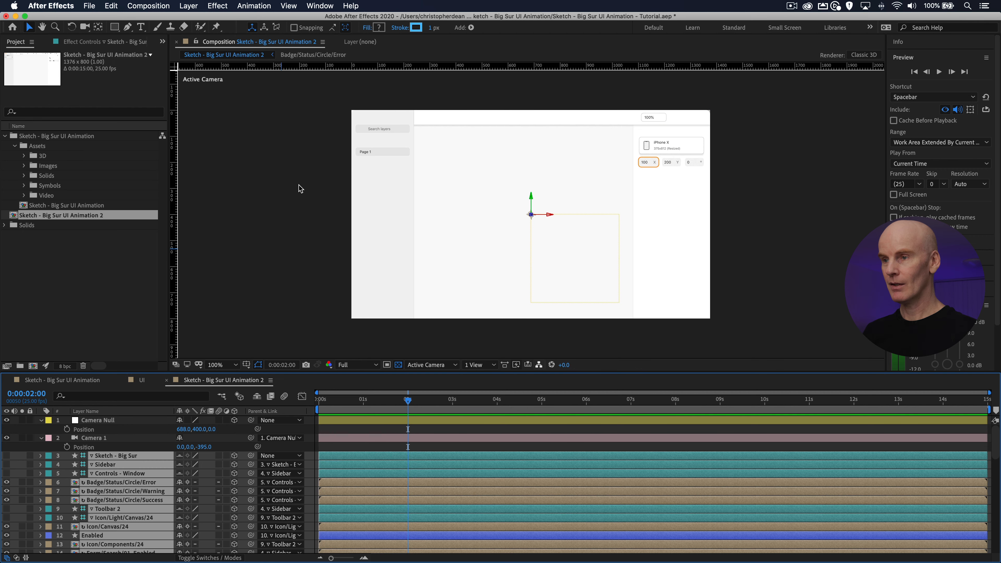
Step: Open the Badge/Status/Circle/Error precomposition, inspect its Circle layer, and return to the main composition
click(559, 111)
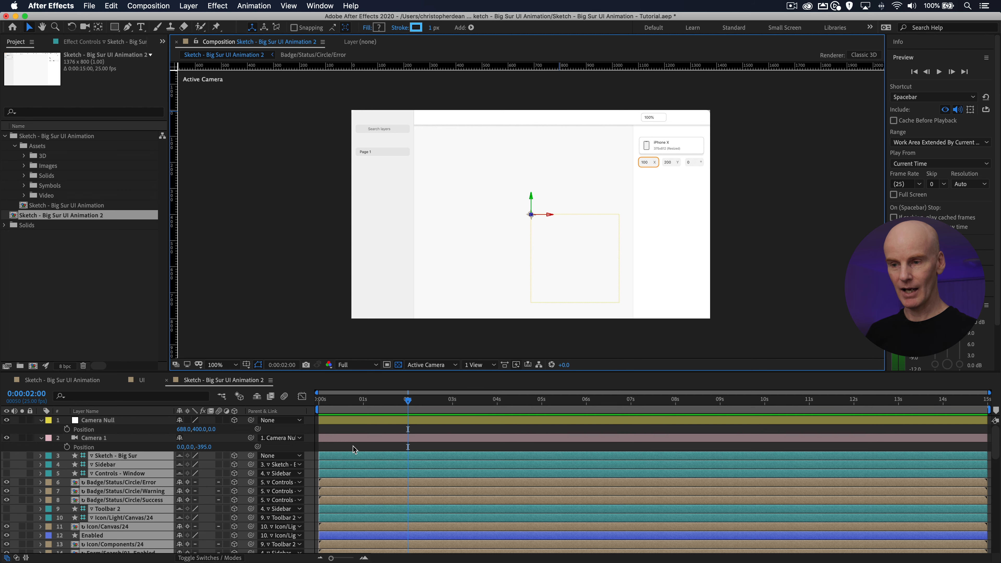
click(344, 480)
click(344, 476)
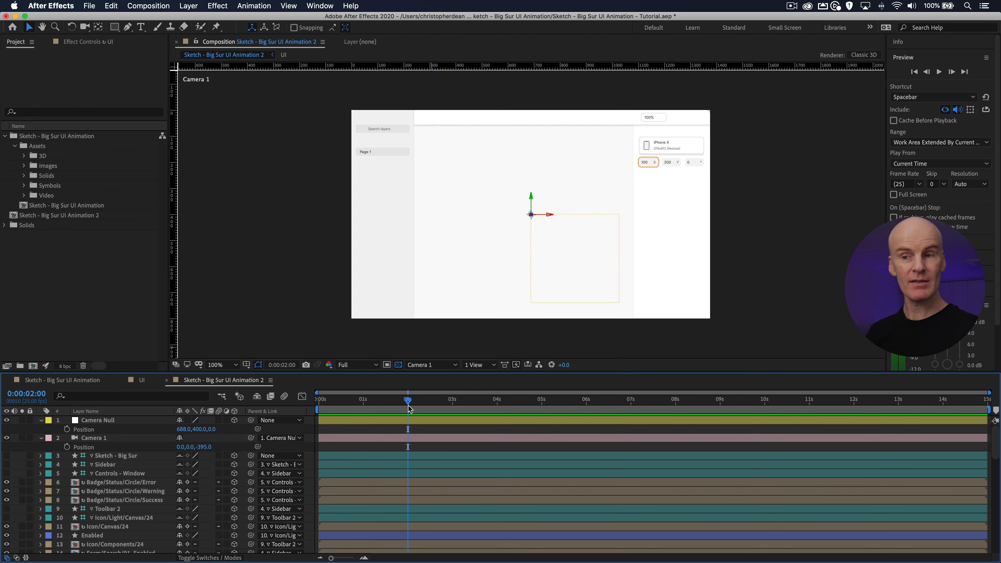
click(349, 481)
scroll(348, 466, down, 3)
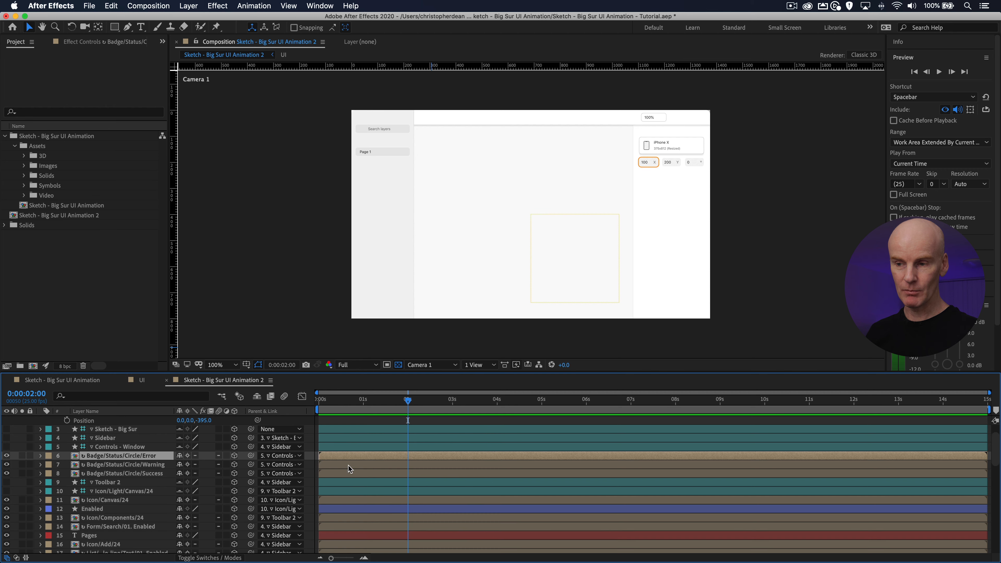
scroll(350, 428, up, 1)
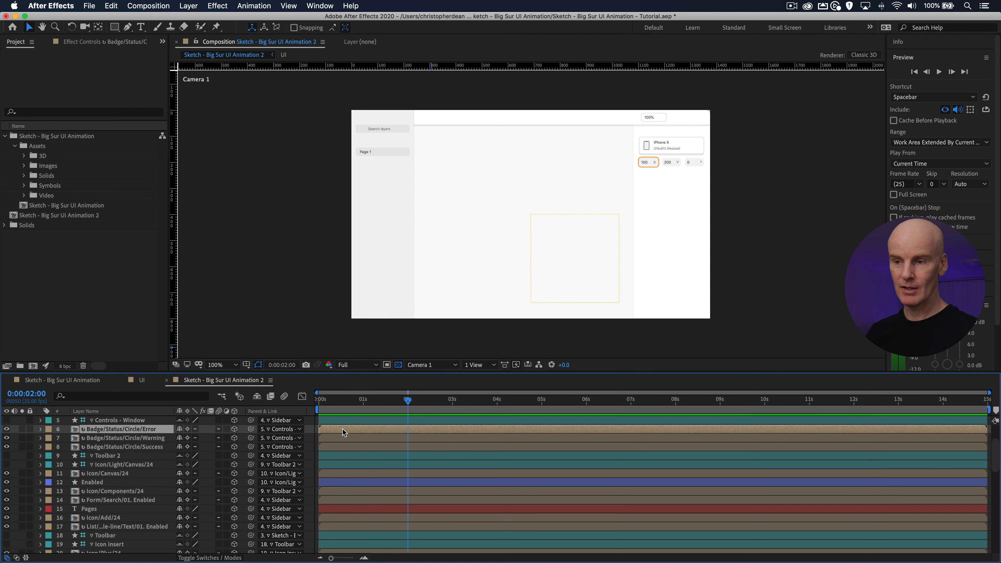
double_click(344, 431)
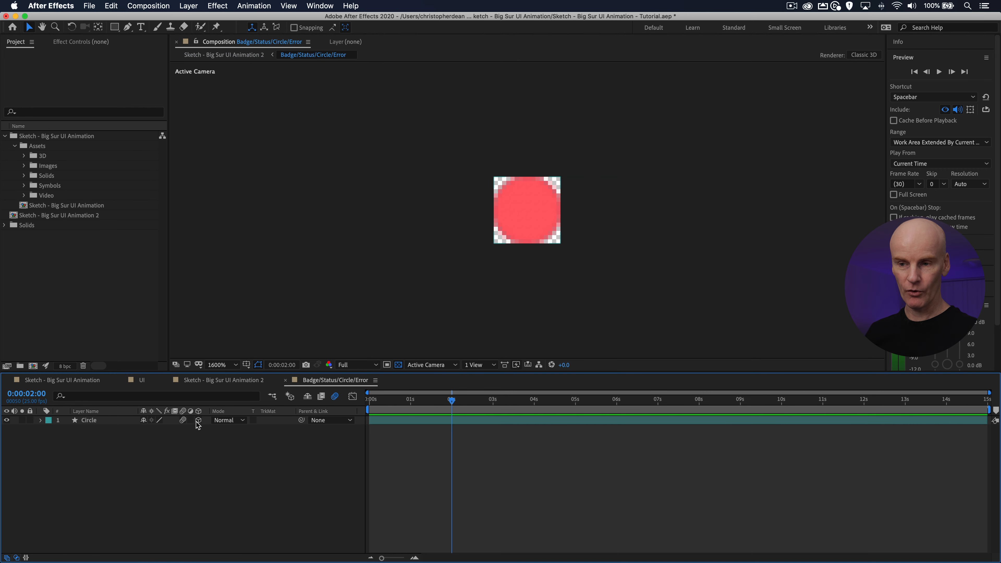
click(335, 398)
click(388, 421)
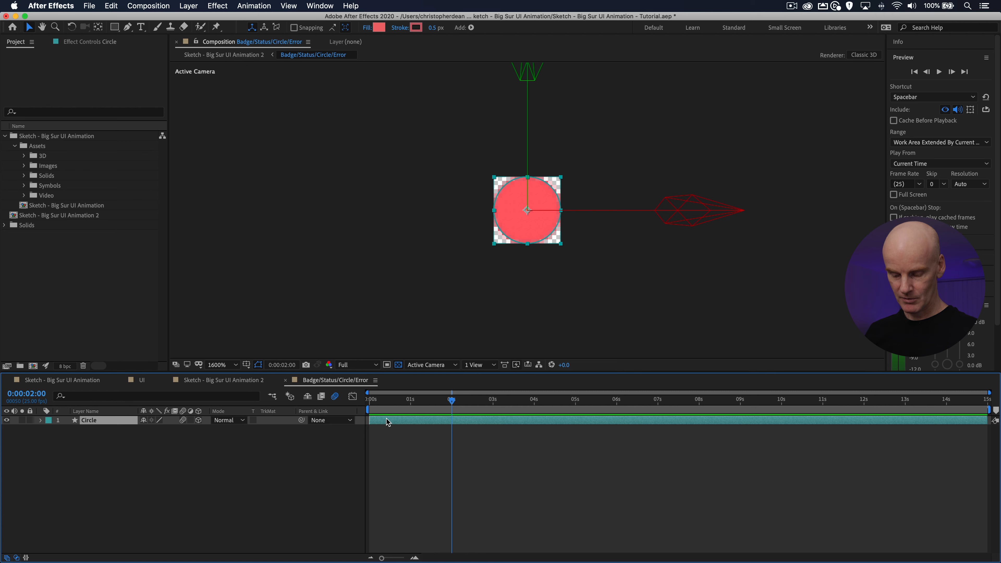
key(super+w)
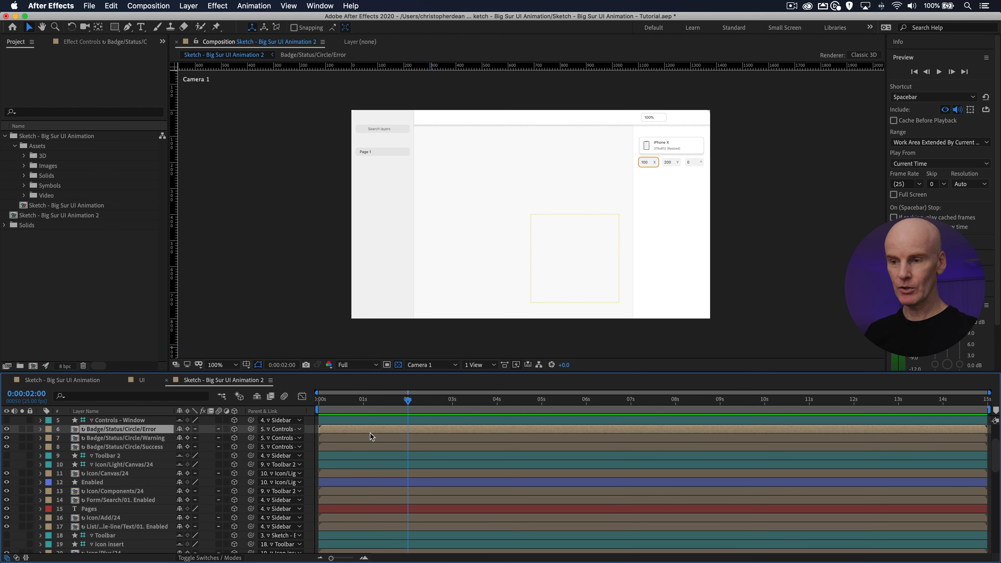
Step: Inspect the Badge/Status/Circle/Warning and Badge/Status/Circle/Success precompositions, closing each one after viewing its layer
double_click(357, 438)
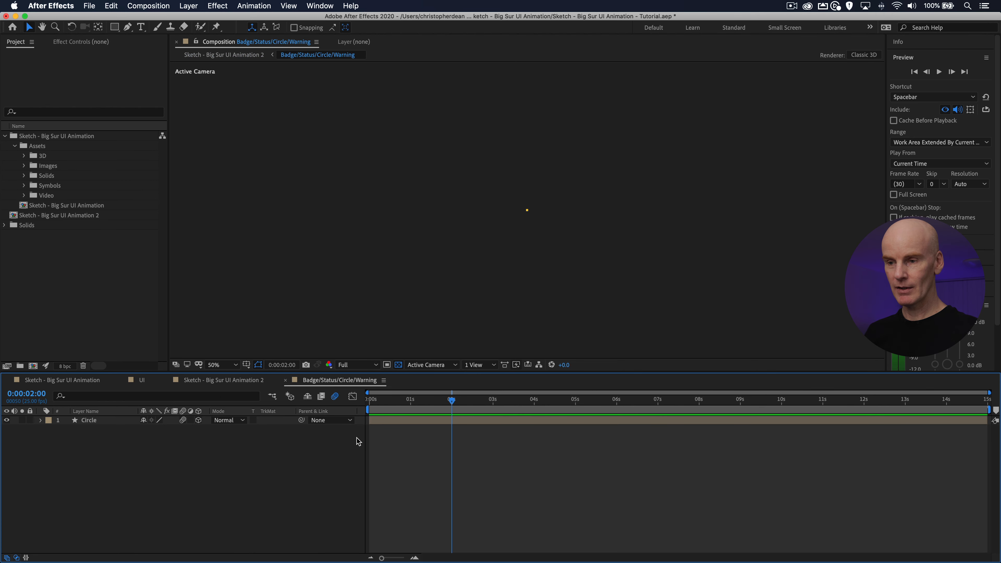
key(super+w)
double_click(346, 445)
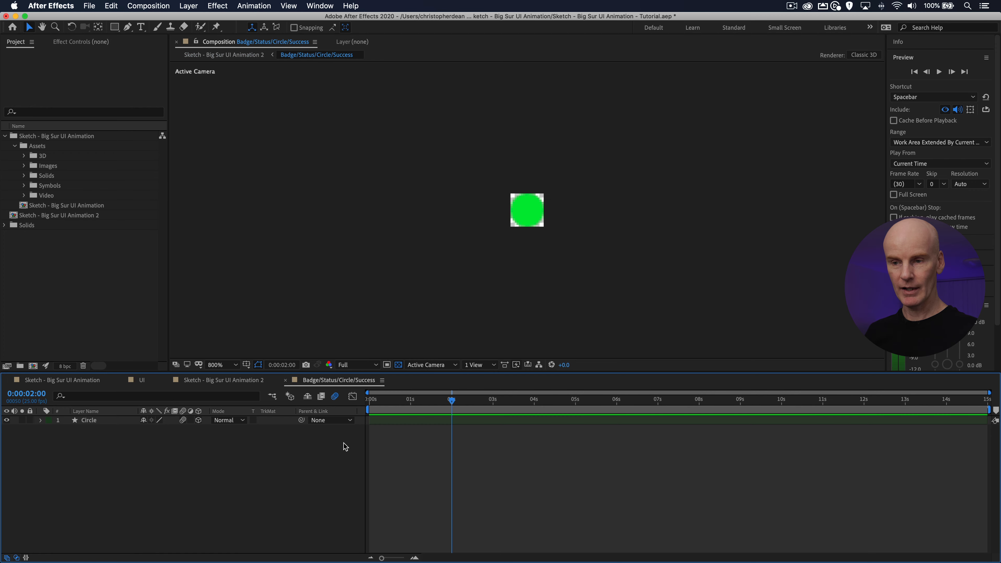
key(super+w)
Step: Open the Icon/Canvas/24 precomposition to examine its layers
click(339, 471)
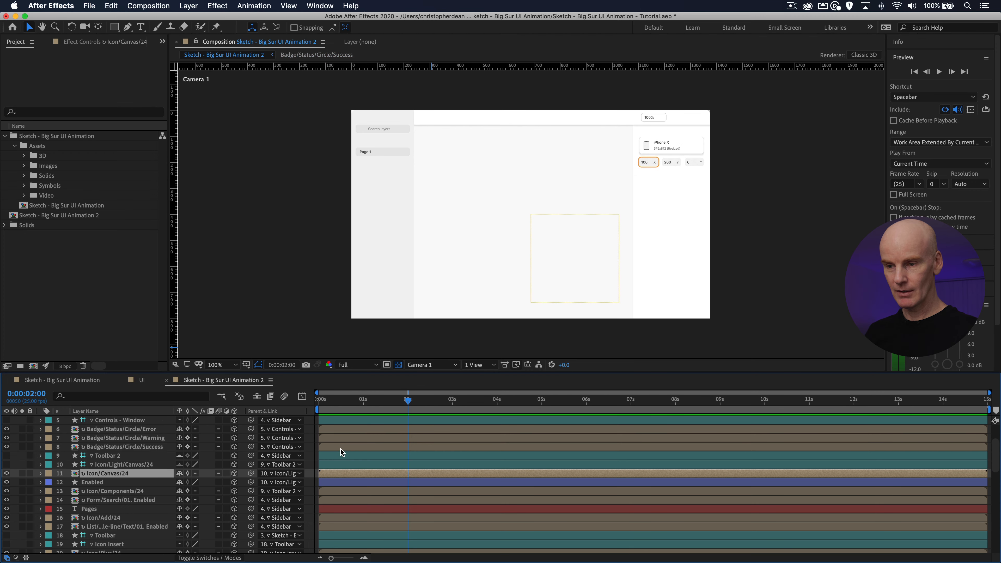
scroll(341, 449, down, 2)
double_click(340, 446)
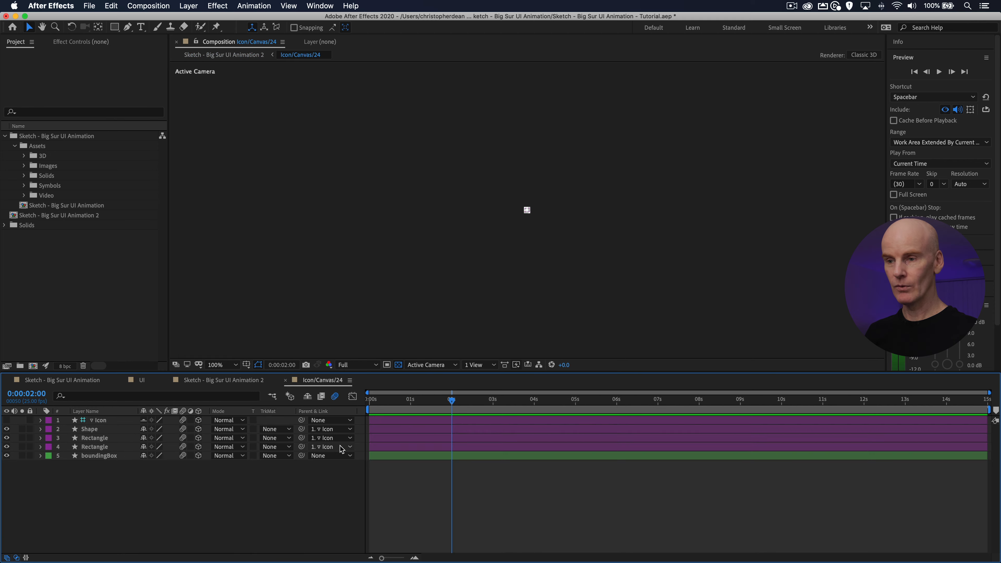
Step: Close Icon/Canvas/24, inspect the layers of the Icon/Components/24 precomposition, and return to the main composition
key(super+w)
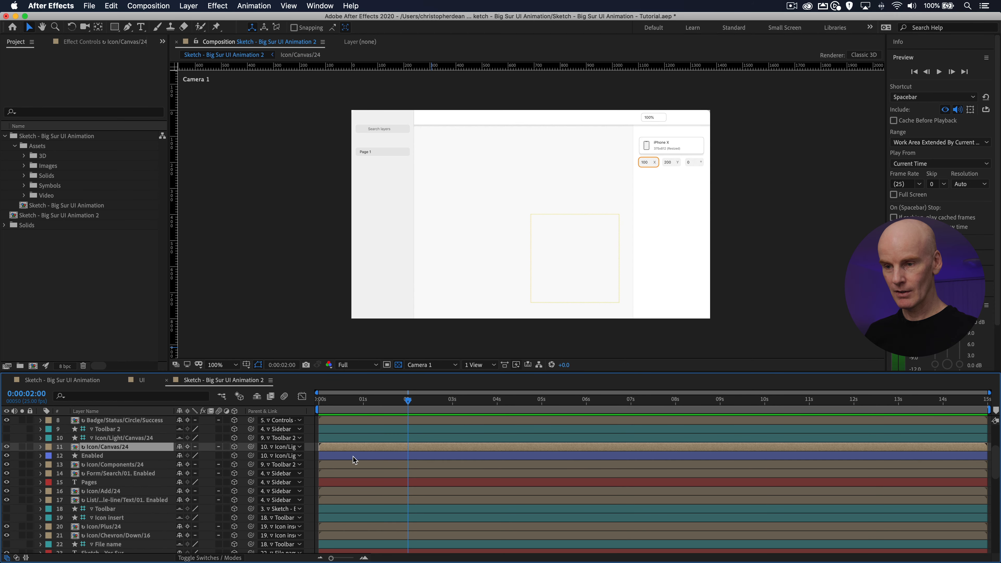
click(353, 457)
click(340, 465)
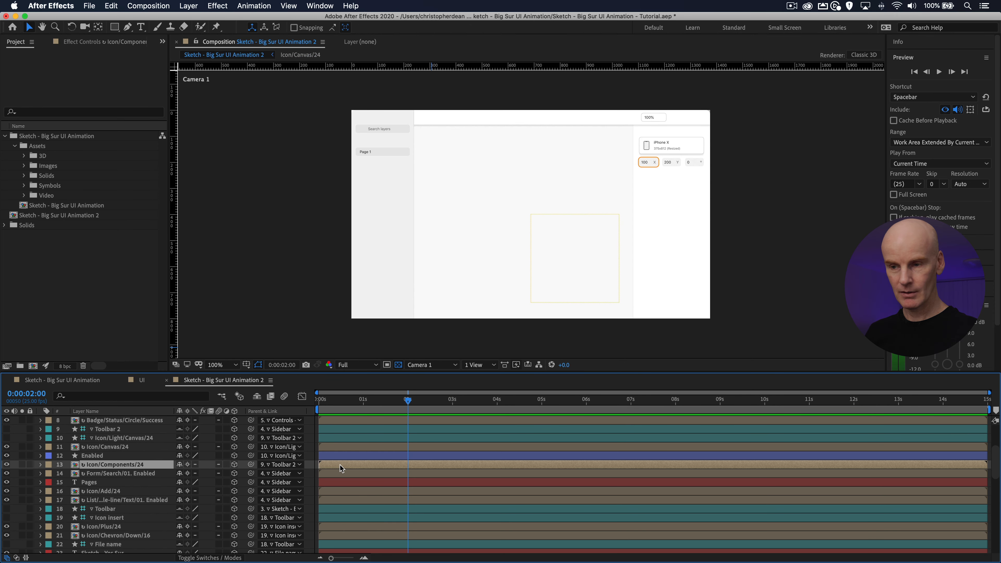
double_click(341, 465)
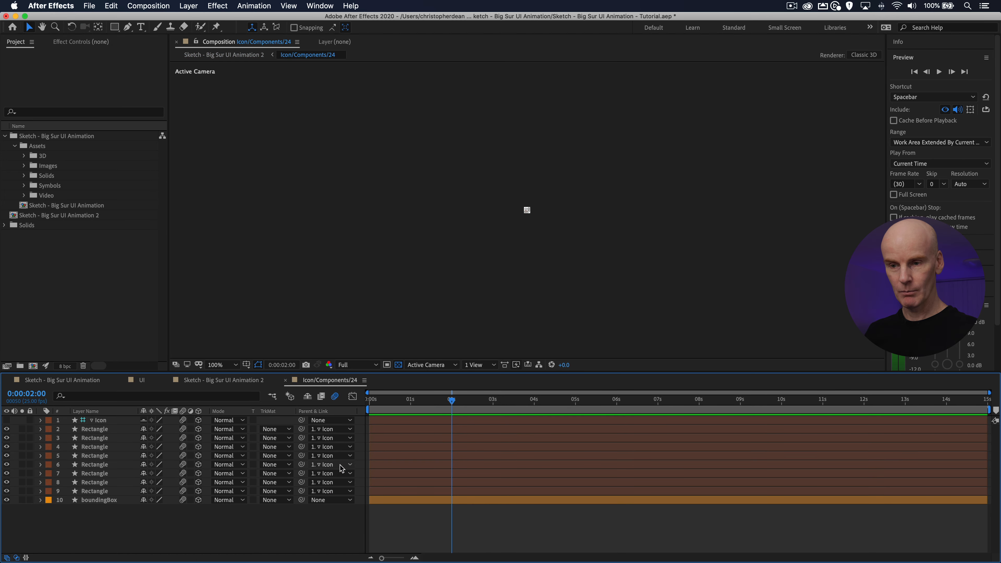
key(super+w)
Step: Open the Form/Search/01. Enabled precomposition, make all four layers 3D, and enable motion blur on Text and Field
click(338, 472)
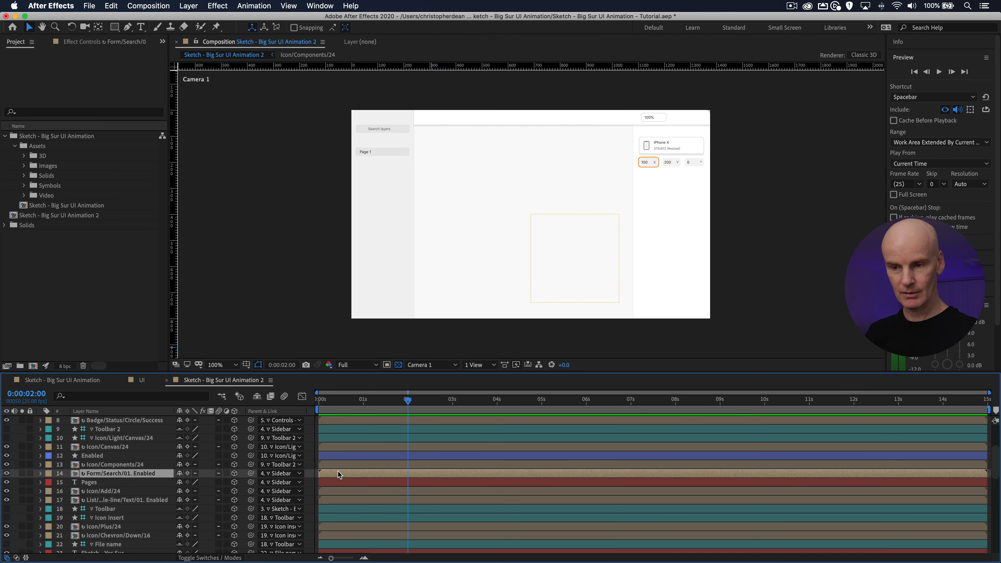
double_click(338, 471)
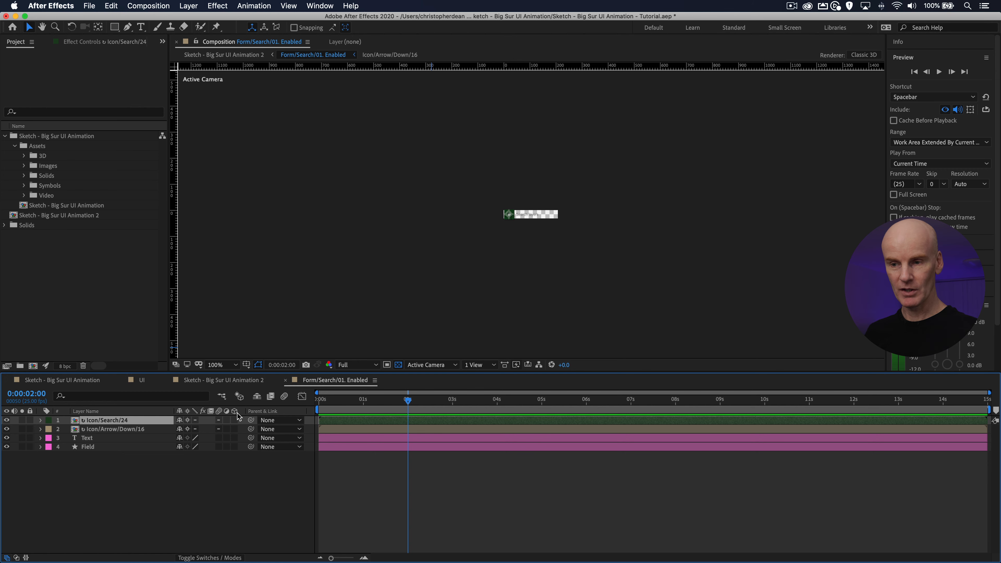
drag(234, 420, 235, 447)
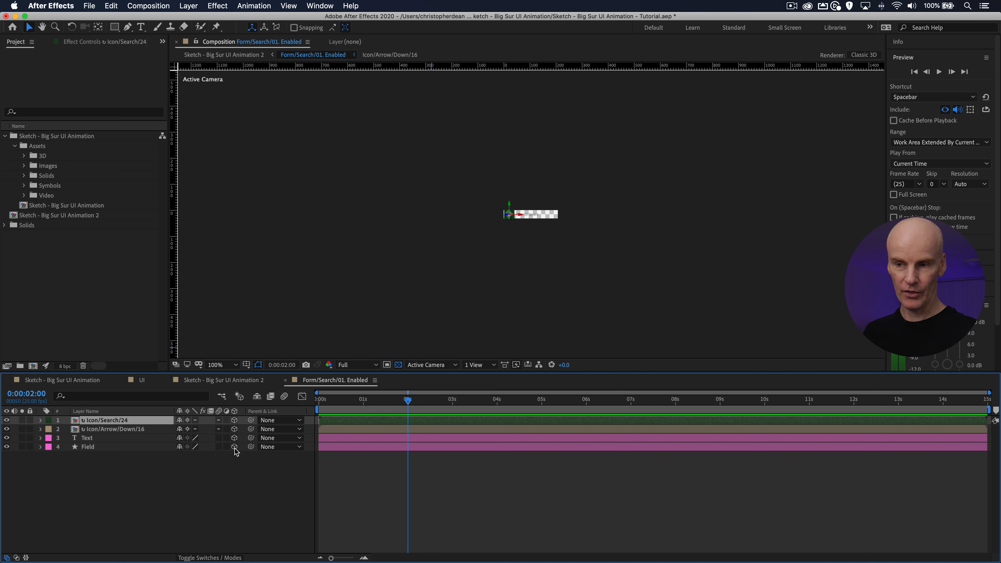
click(219, 438)
click(218, 447)
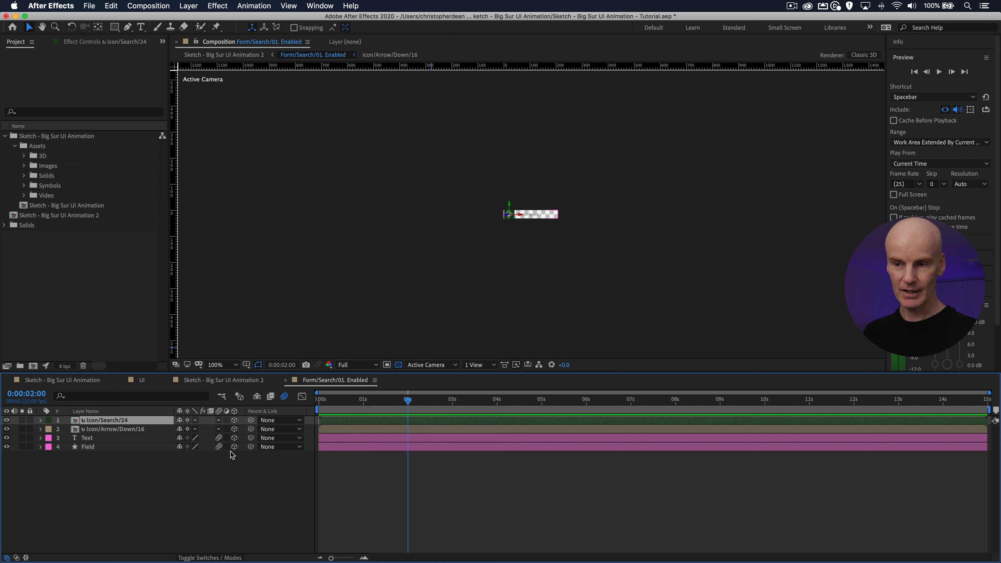
Step: Inspect the nested Icon/Search/24 and Icon/Arrow/Down/16 precompositions, closing everything back to the main composition
click(342, 430)
click(330, 421)
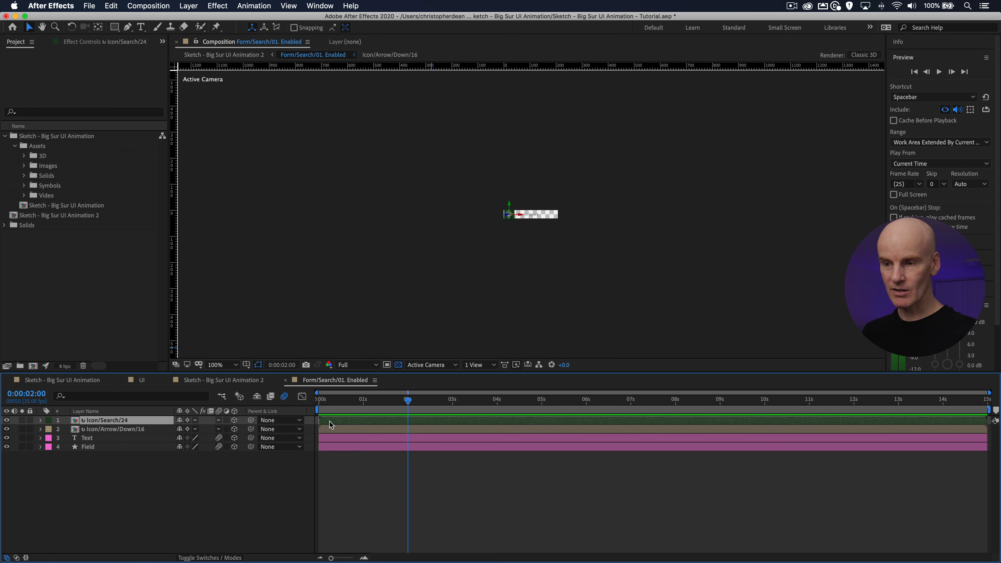
double_click(332, 419)
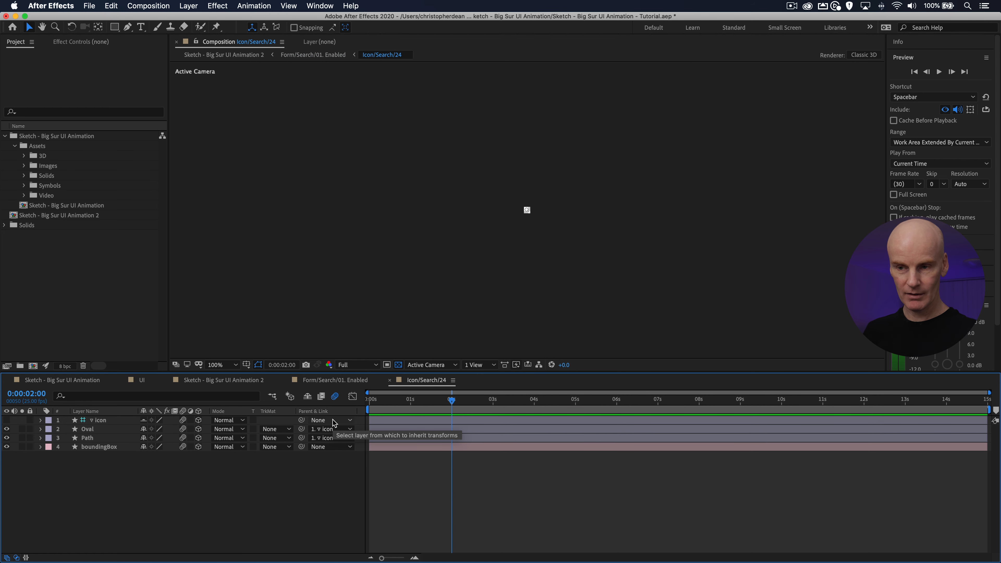
double_click(335, 429)
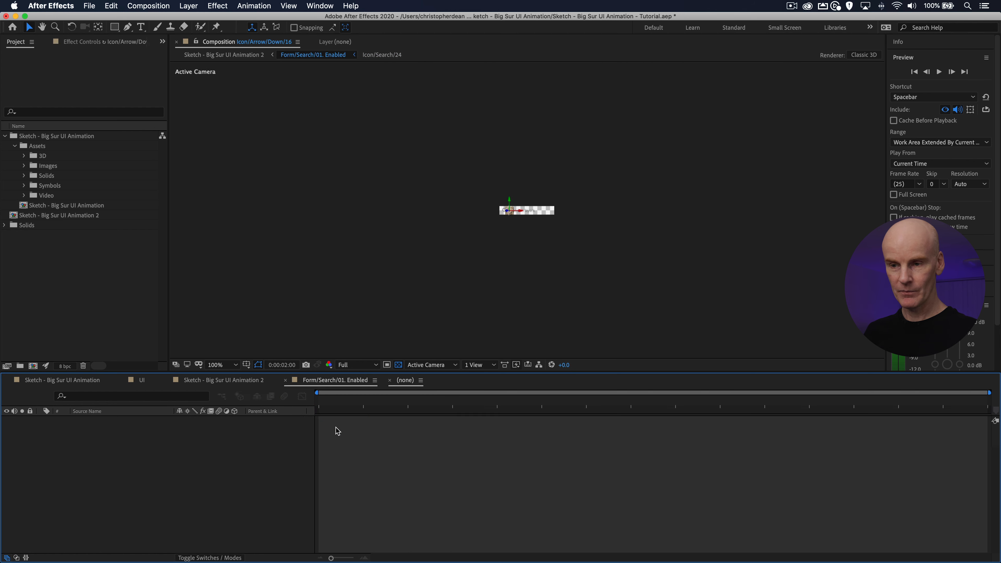
key(super+w)
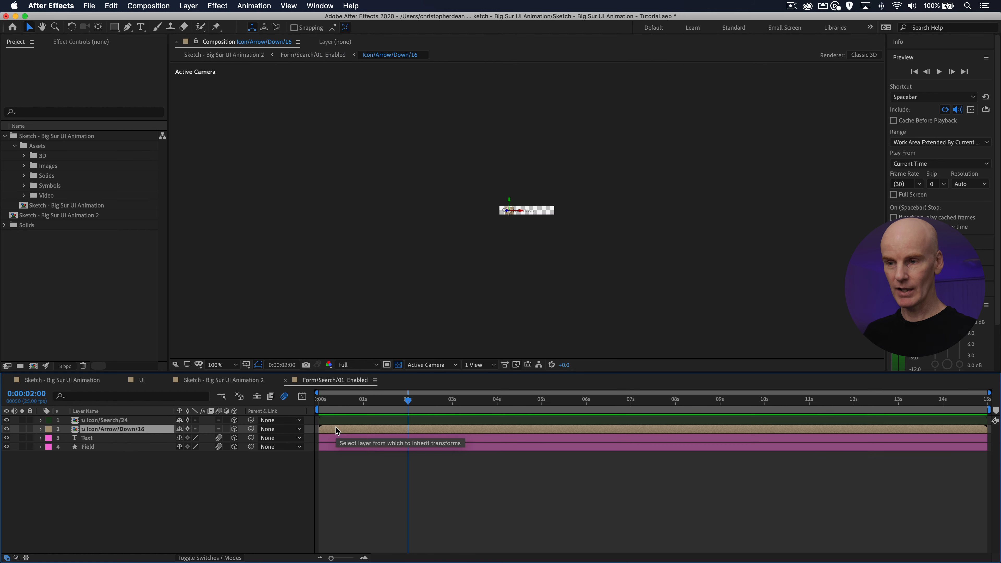
key(super+w)
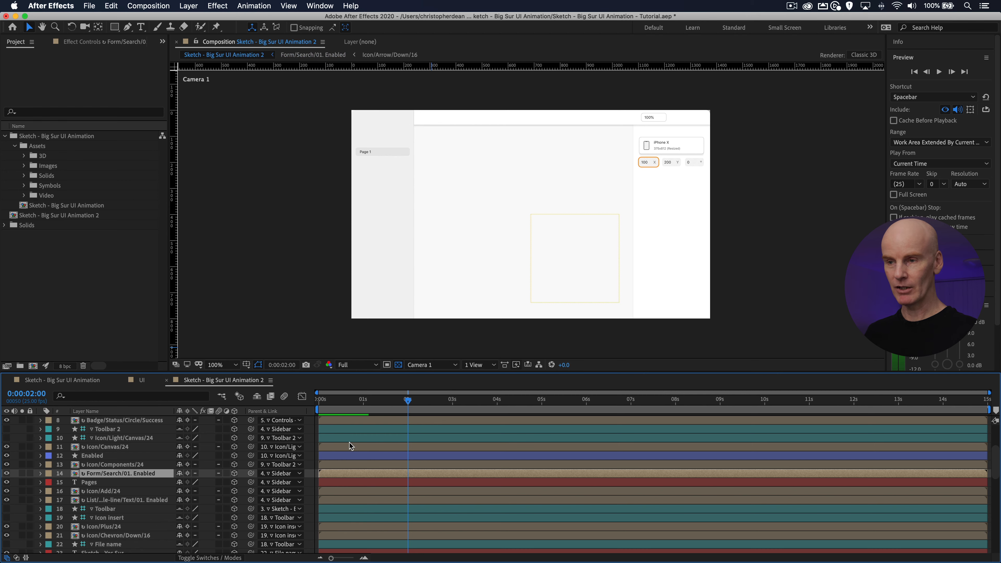
Step: Open the Icon/Add/24 precomposition, inspect its layers, and return to the main composition
click(330, 481)
click(332, 490)
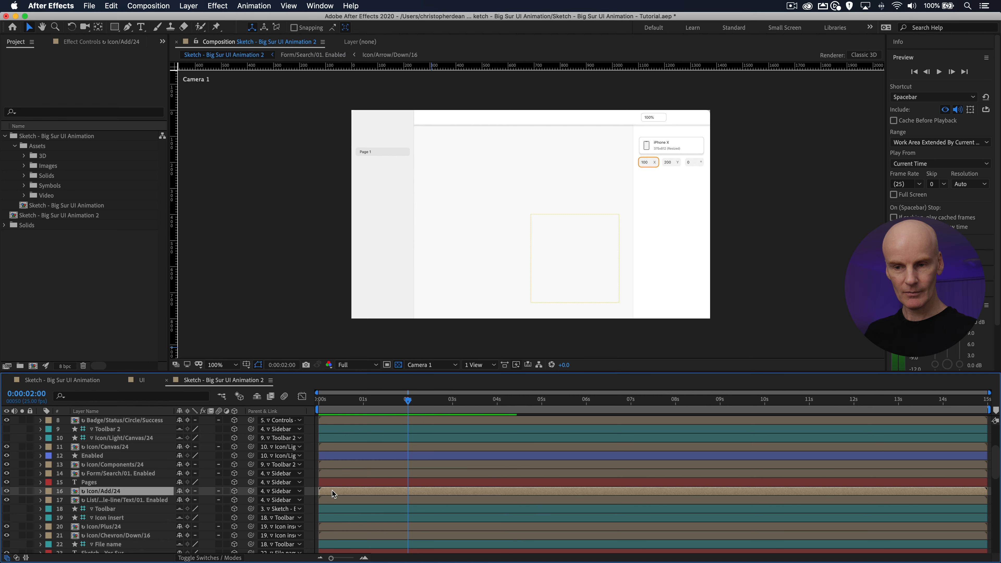
double_click(332, 490)
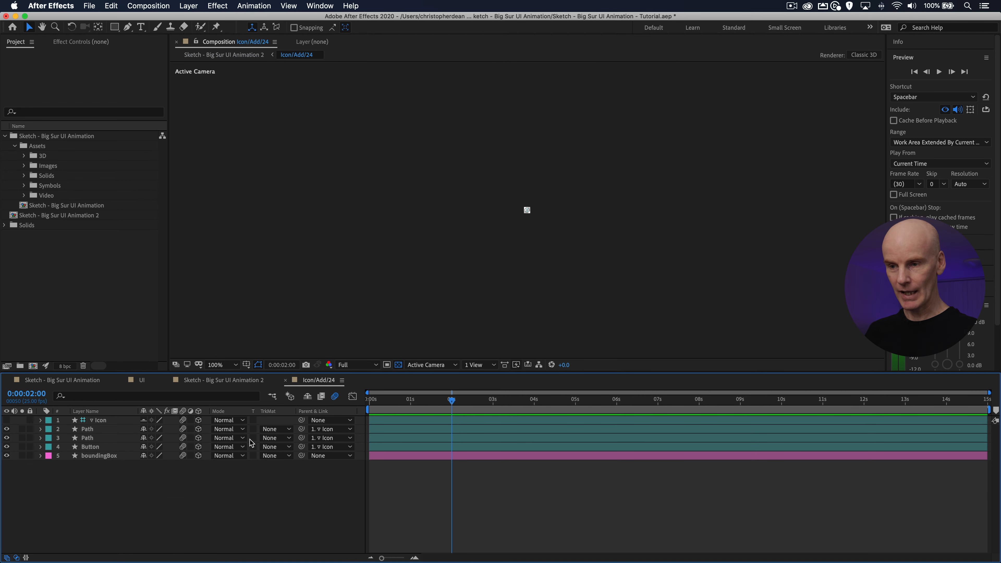
key(super+w)
Step: Make the Text and Row layers 3D inside the List/Single-line/Text/01. Enabled precomposition and close it
click(335, 498)
double_click(336, 498)
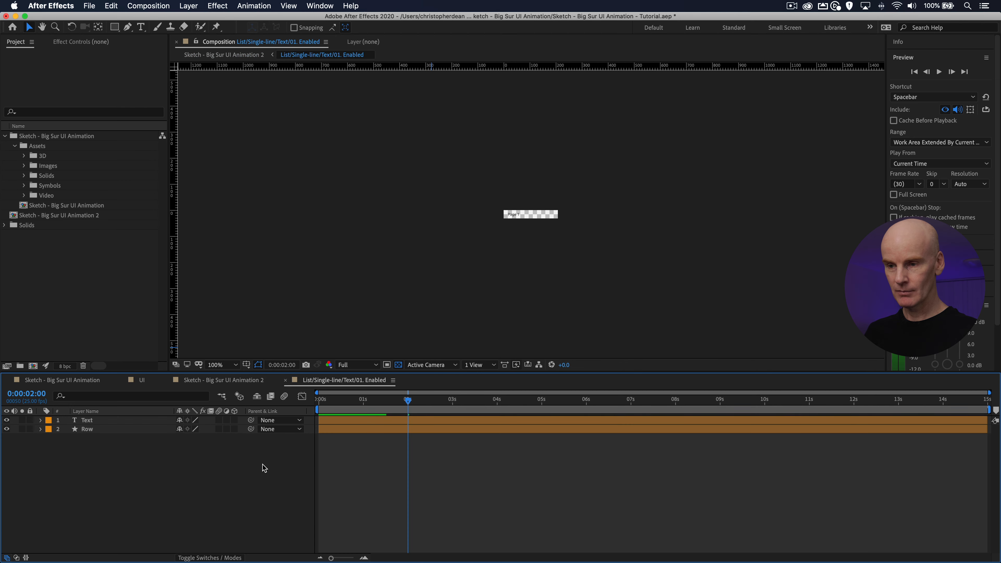
drag(235, 420, 235, 430)
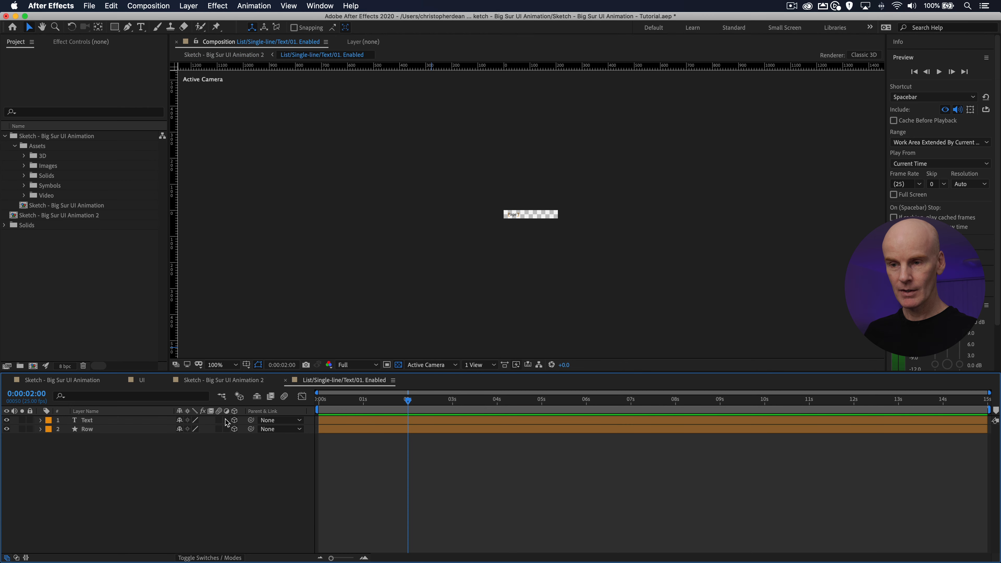
key(super+w)
Step: Inspect the Icon/Plus/24 and Icon/Chevron/Down/16 precompositions, closing each one after viewing its layers
scroll(359, 486, down, 4)
click(342, 490)
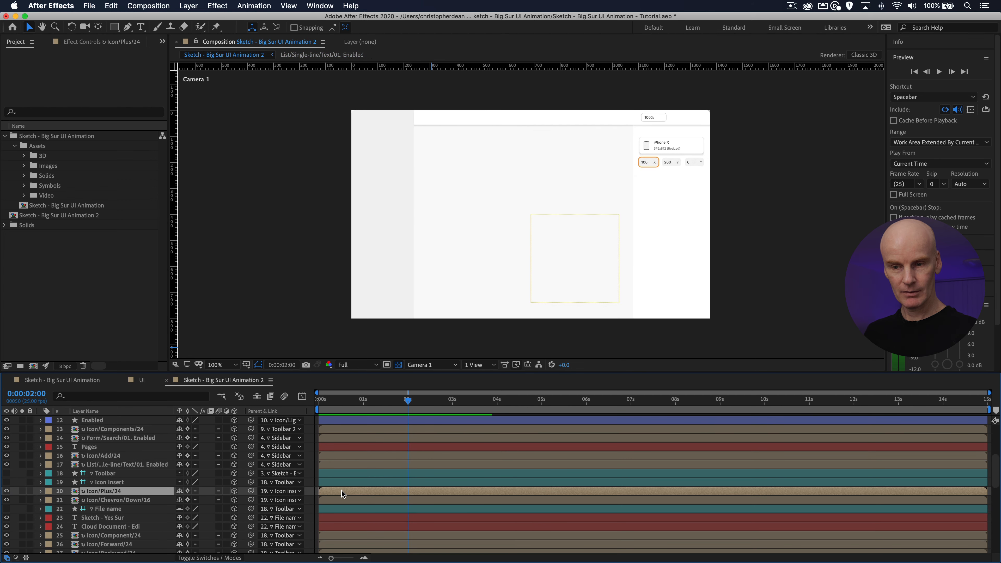
double_click(342, 491)
key(super+w)
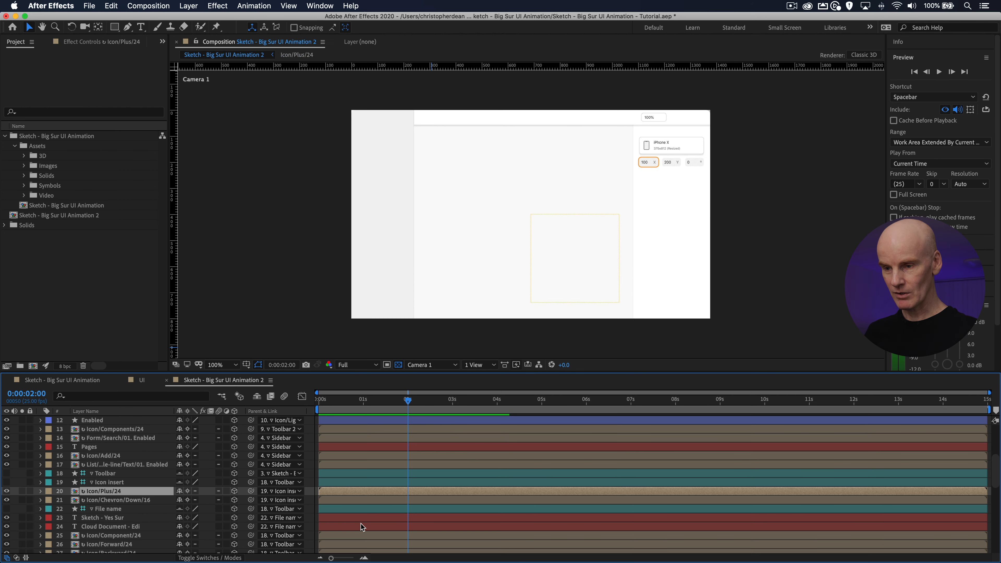
double_click(351, 500)
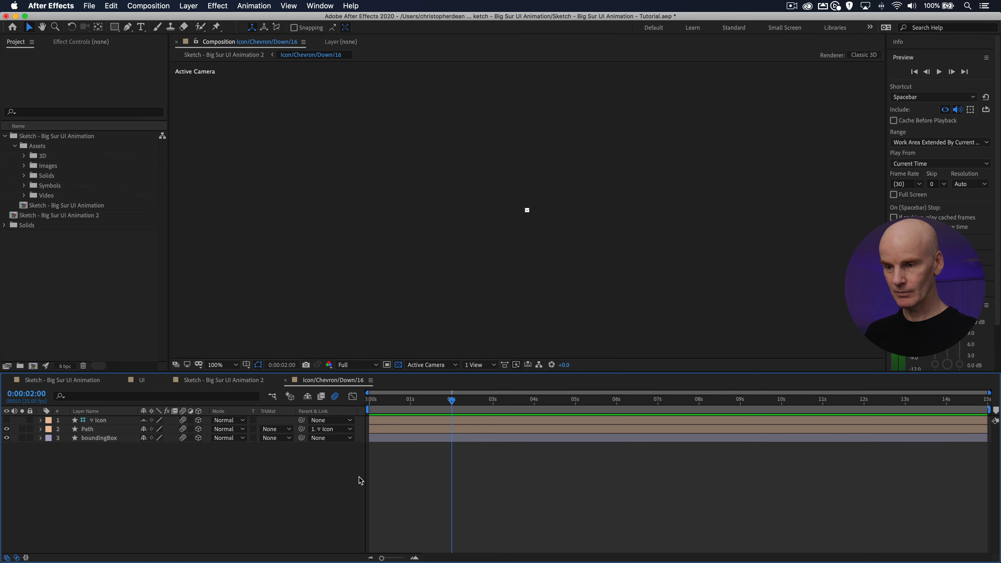
key(super+w)
Step: Inspect the Icon/Component/24 and Icon/Forward/24 precompositions, closing each one after viewing its layers
scroll(355, 483, down, 4)
double_click(338, 500)
key(super+w)
scroll(395, 484, down, 4)
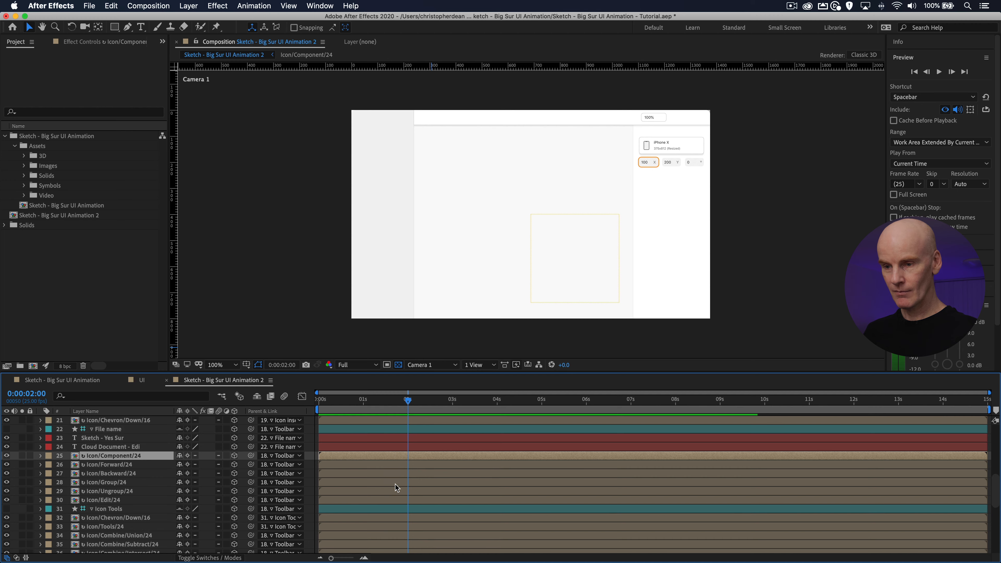
double_click(341, 464)
key(super+w)
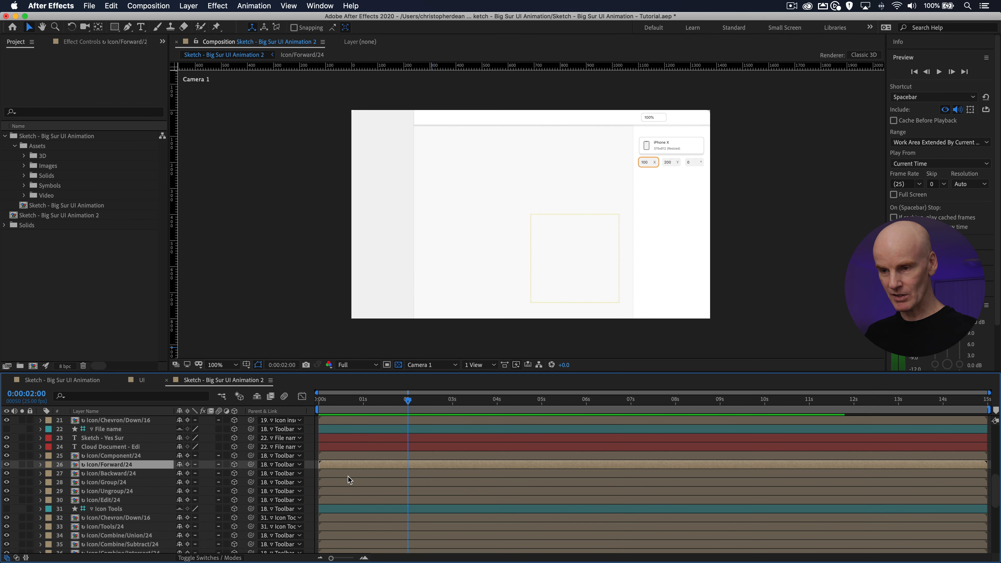
Step: Inspect the Icon/Backward/24, Icon/Group/24 and Icon/Edit/24 precompositions, closing each one after viewing its layers
double_click(335, 473)
key(super+w)
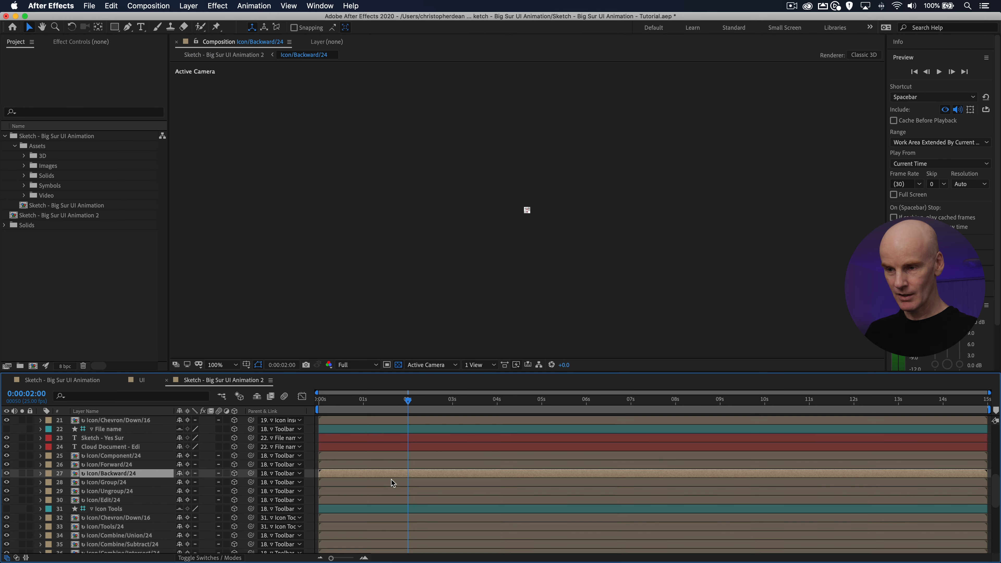
double_click(342, 482)
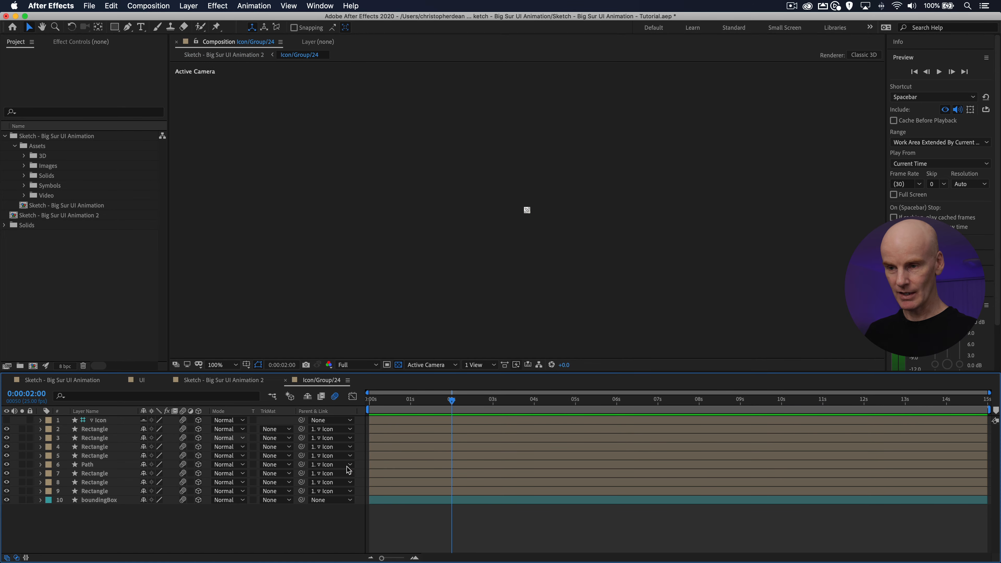
key(super+w)
double_click(378, 500)
key(super+w)
Step: Open the Form/Text + value/01. Enabled precomposition, enable 3D and motion blur on its layers, and close it
scroll(340, 482, down, 3)
scroll(346, 449, down, 2)
double_click(367, 464)
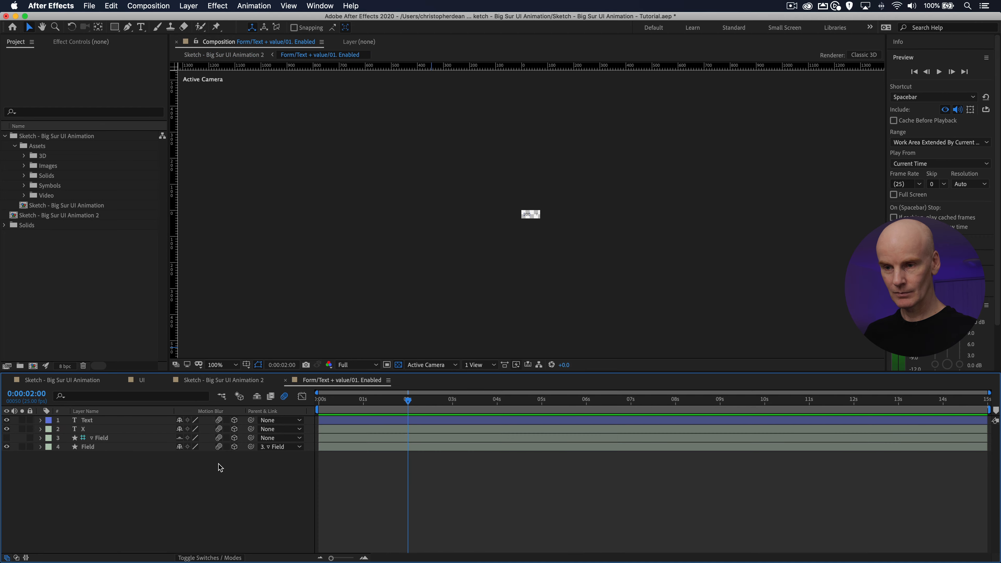
key(super+w)
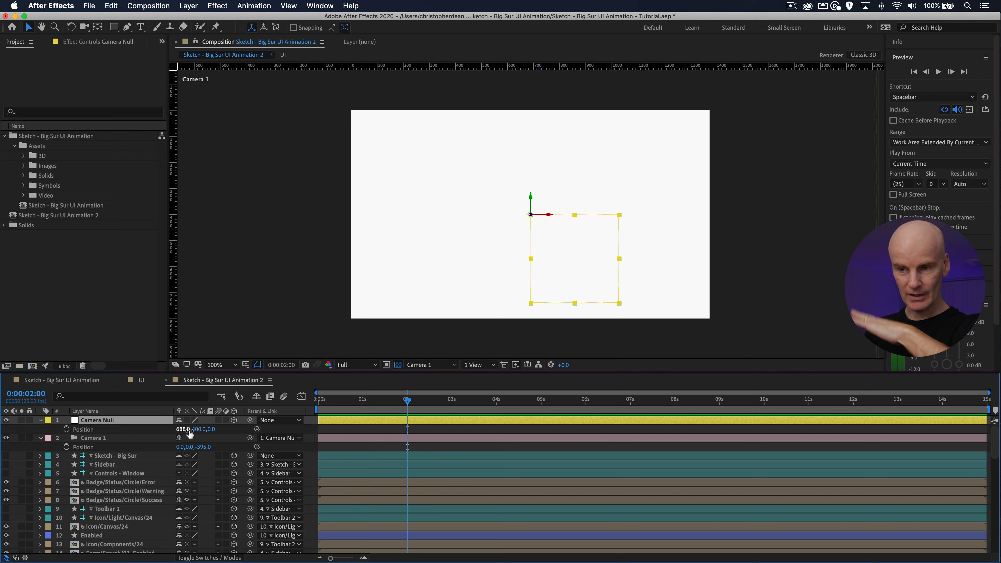
Step: Try Y positions of 200 and 100 for the Camera Null to frame the toolbar
click(199, 429)
text(200)
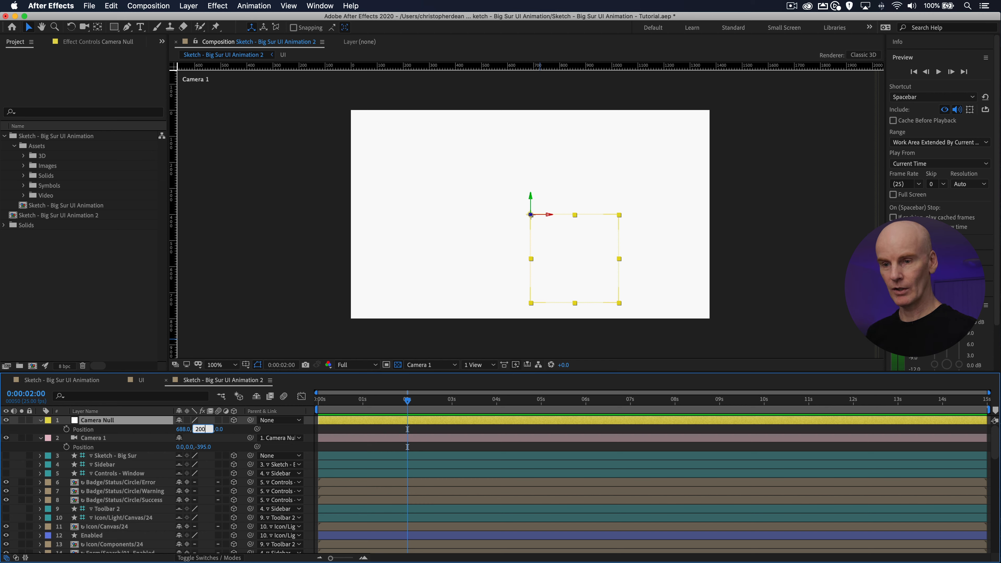
key(Return)
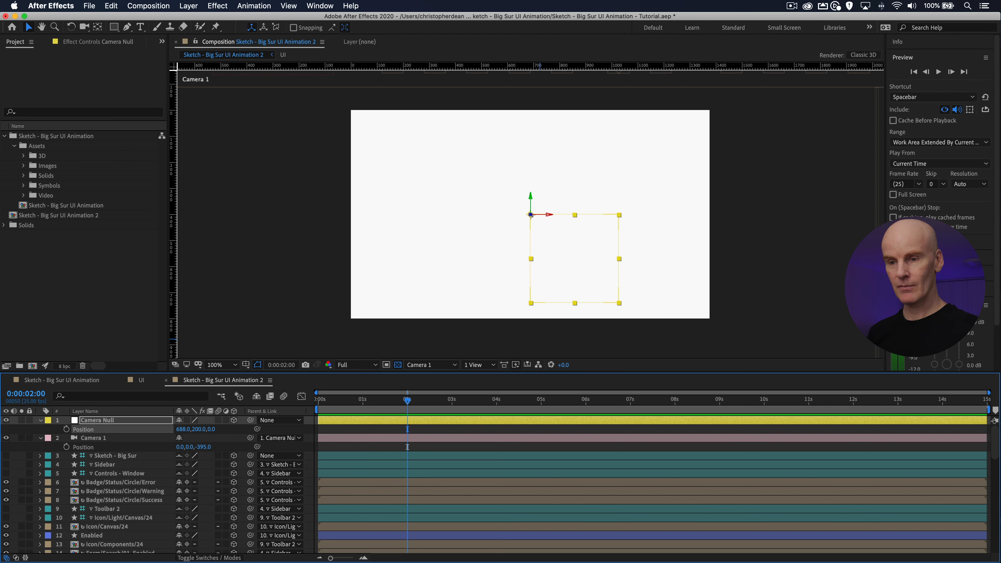
click(199, 429)
text(100)
key(Return)
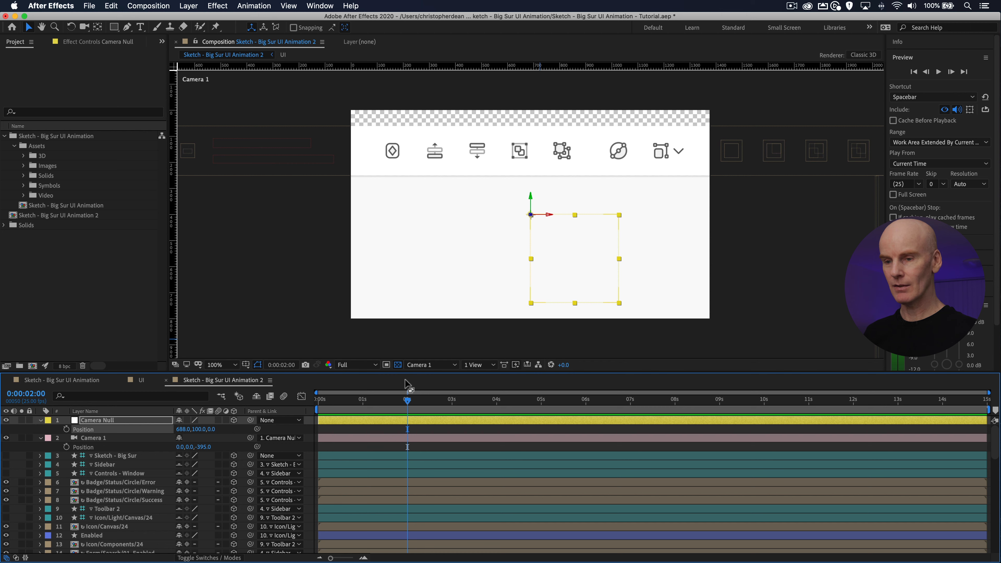
Step: Set the Camera Null's Y position to 50, lower it in single steps to 45, and leave the value field
click(211, 429)
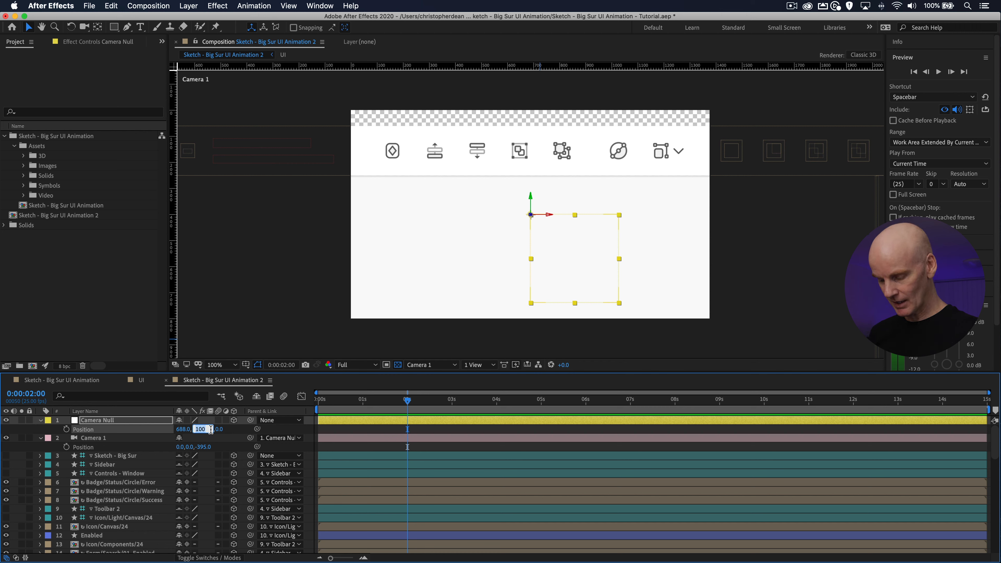
text(50)
key(Return)
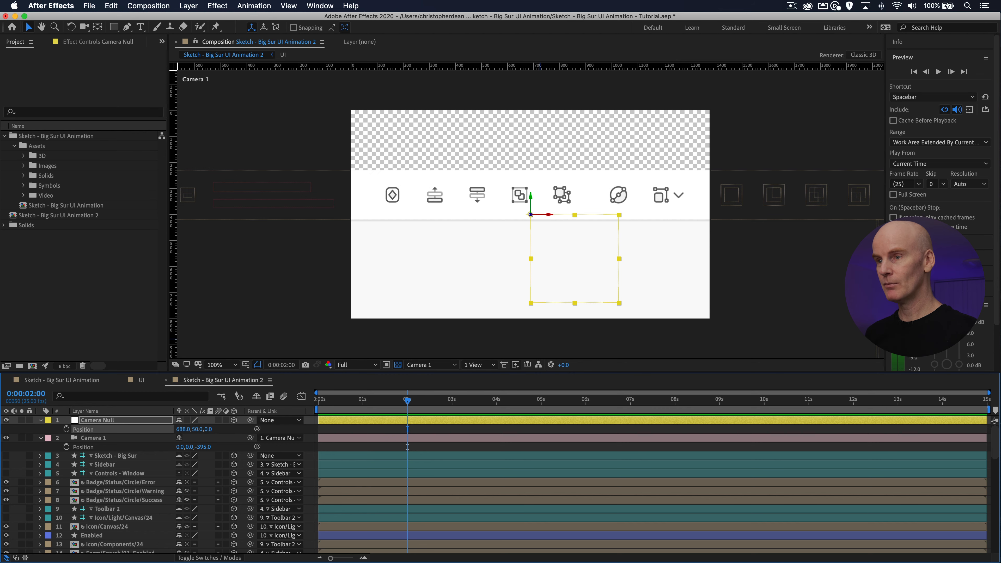
click(197, 429)
key(Down)
key(Down)
key(Down)
key(Down)
key(Down)
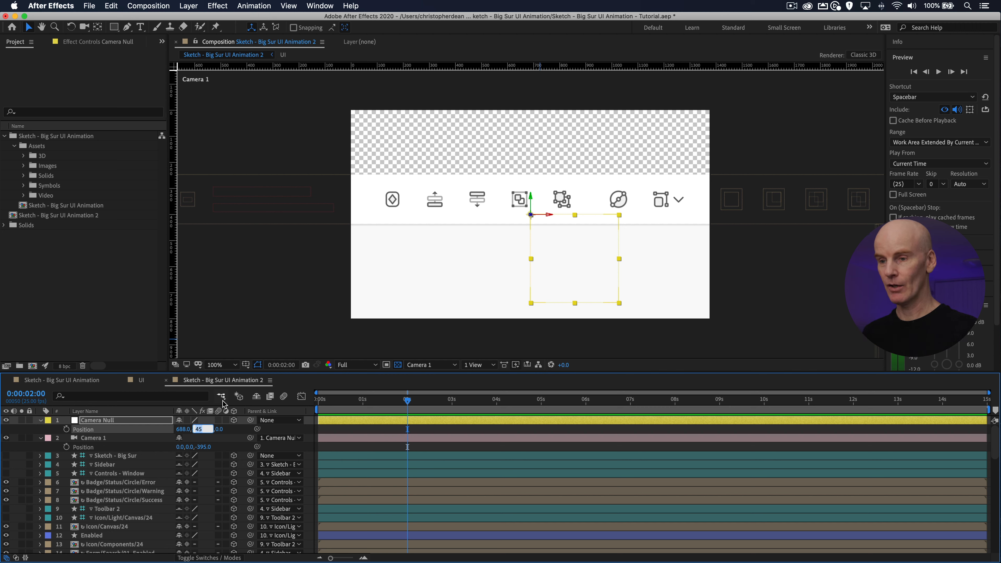
click(426, 420)
click(447, 346)
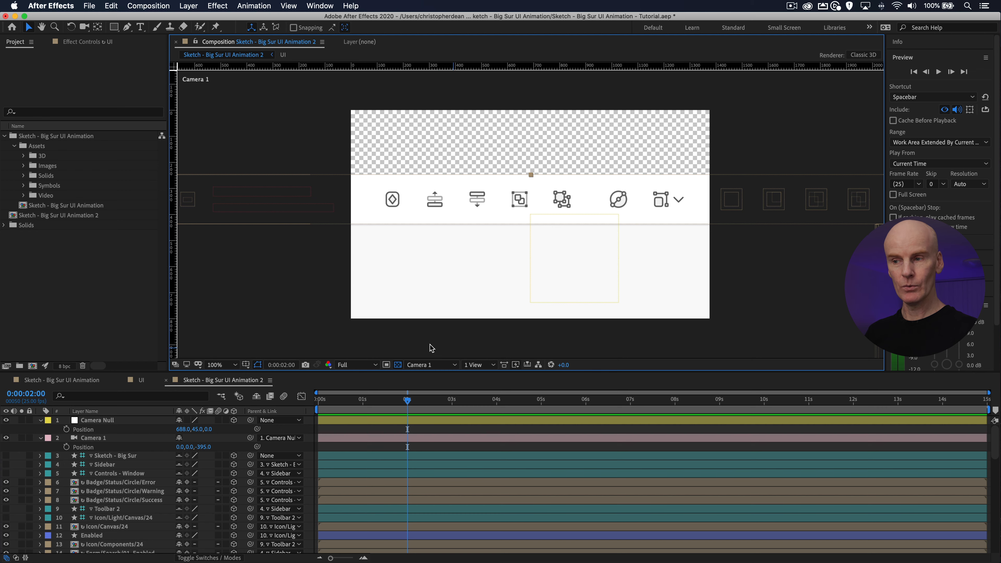
Step: Split the composition viewer into two horizontal views, set one to Custom View 1, and select Camera 1 to inspect its placement
click(481, 365)
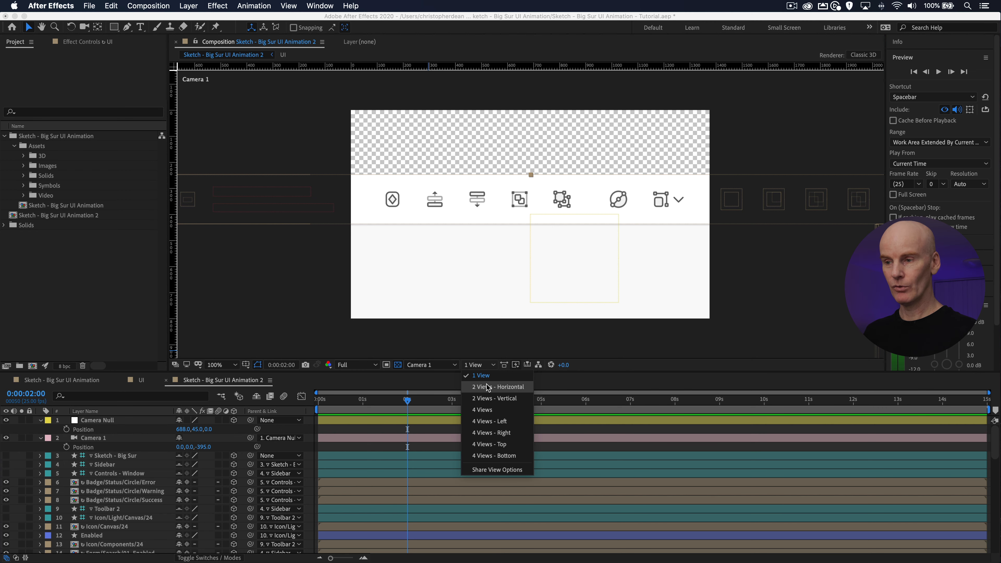
click(488, 388)
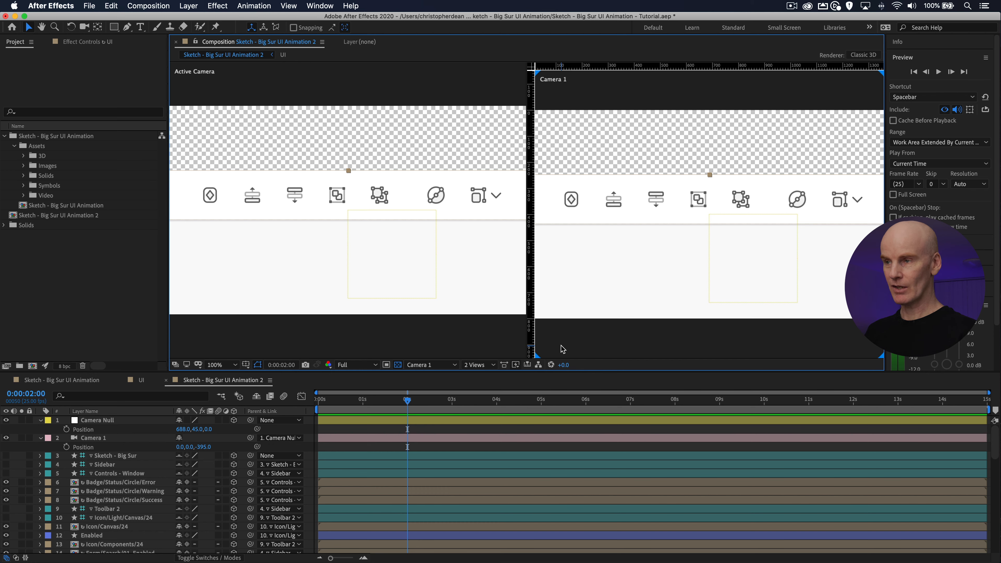
click(436, 366)
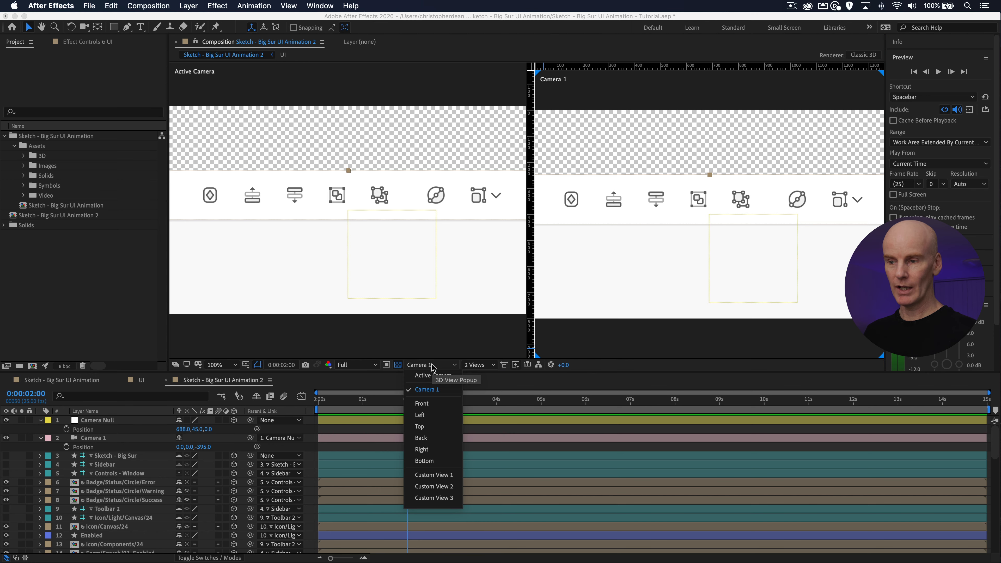
click(433, 475)
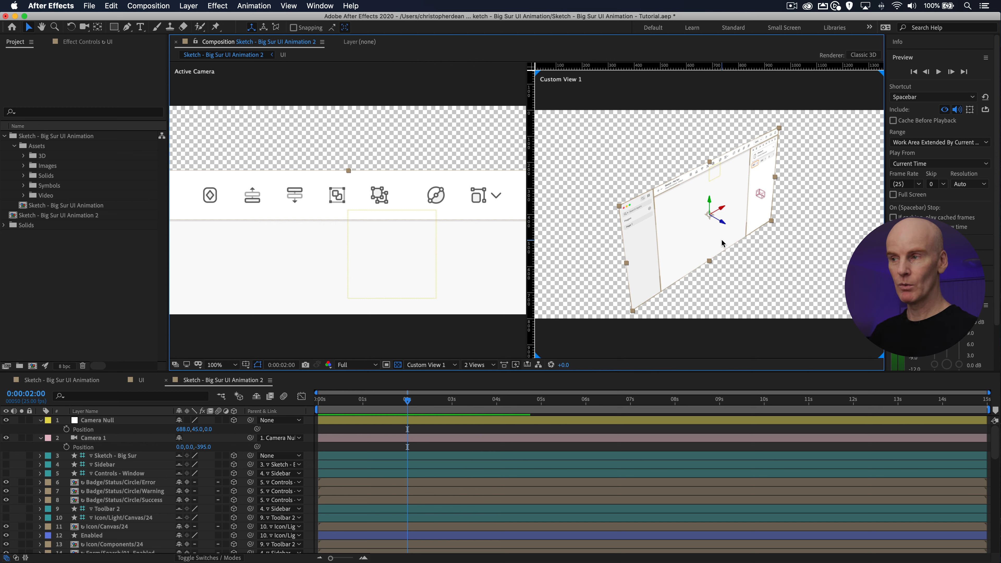
click(438, 438)
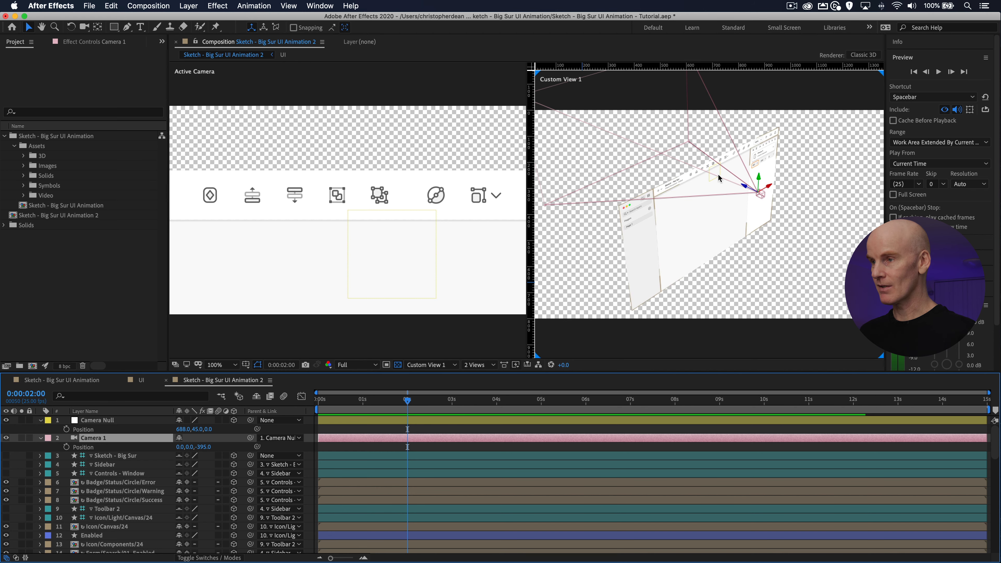
click(699, 168)
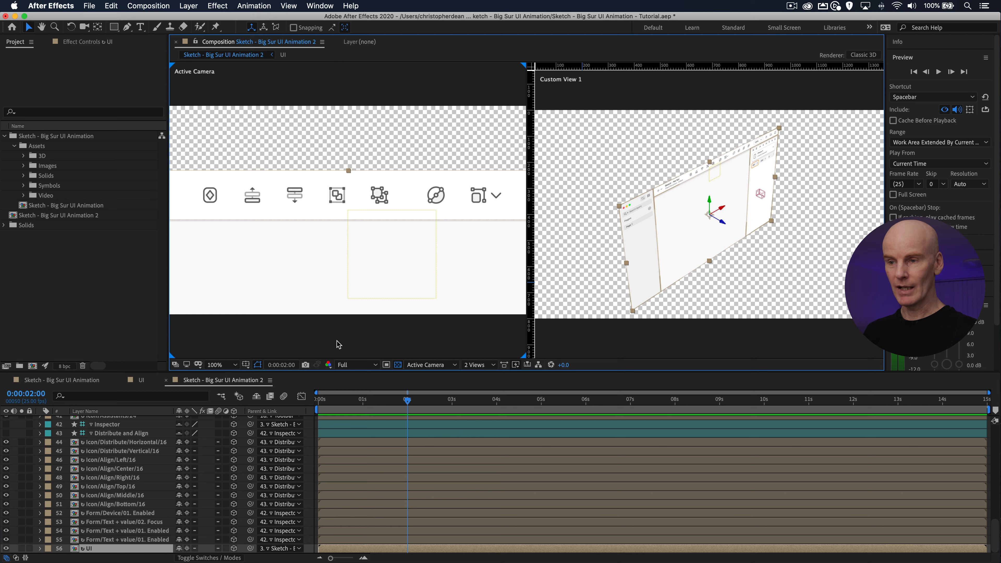
Step: Lower the preview resolution to Half and have the other view show Camera 1
click(361, 365)
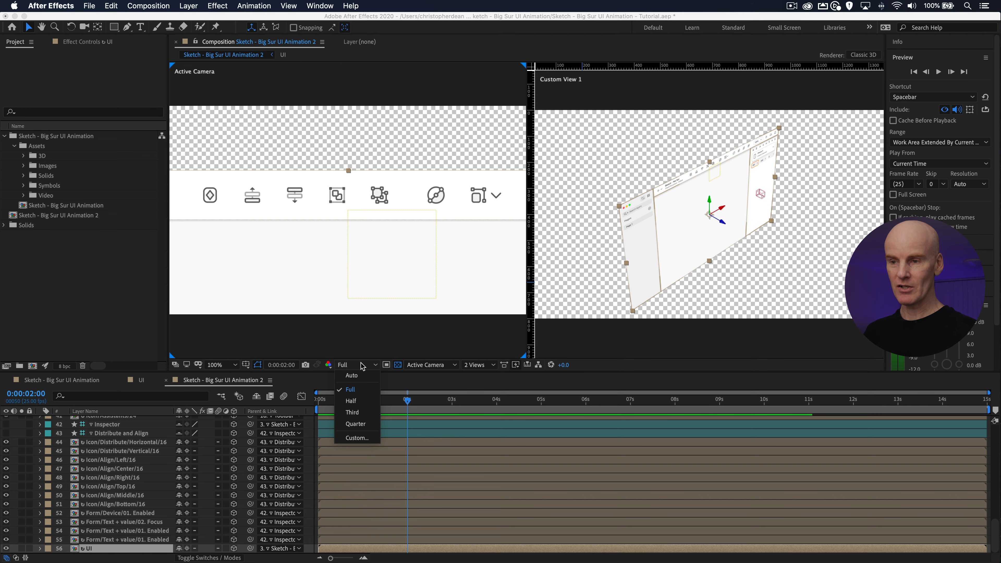
click(359, 402)
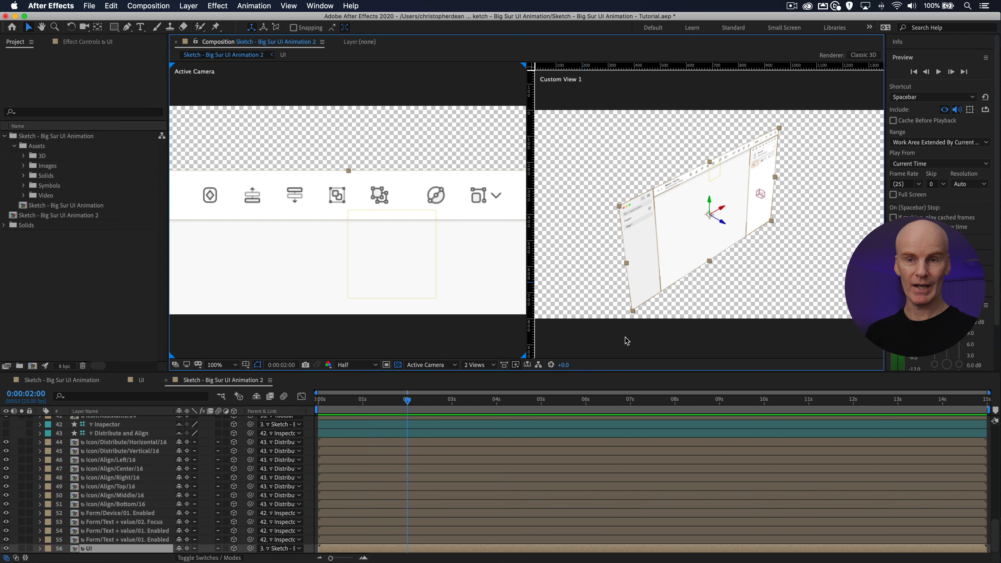
key(super+z)
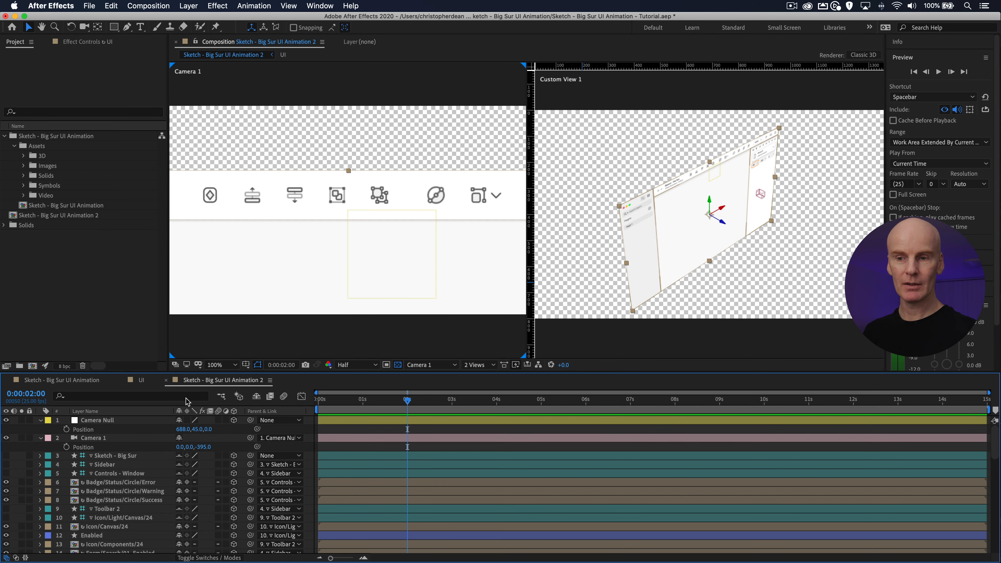
Step: Add Big Sur Wallpaper.png from the Images folder as the lowest layer, with 3D and motion blur enabled
scroll(181, 487, down, 10)
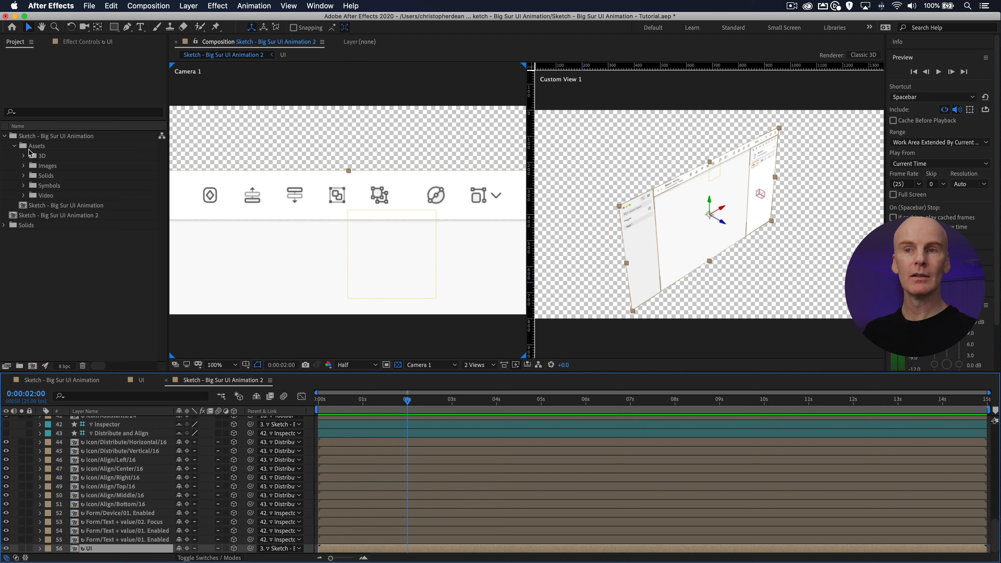
click(24, 169)
click(67, 178)
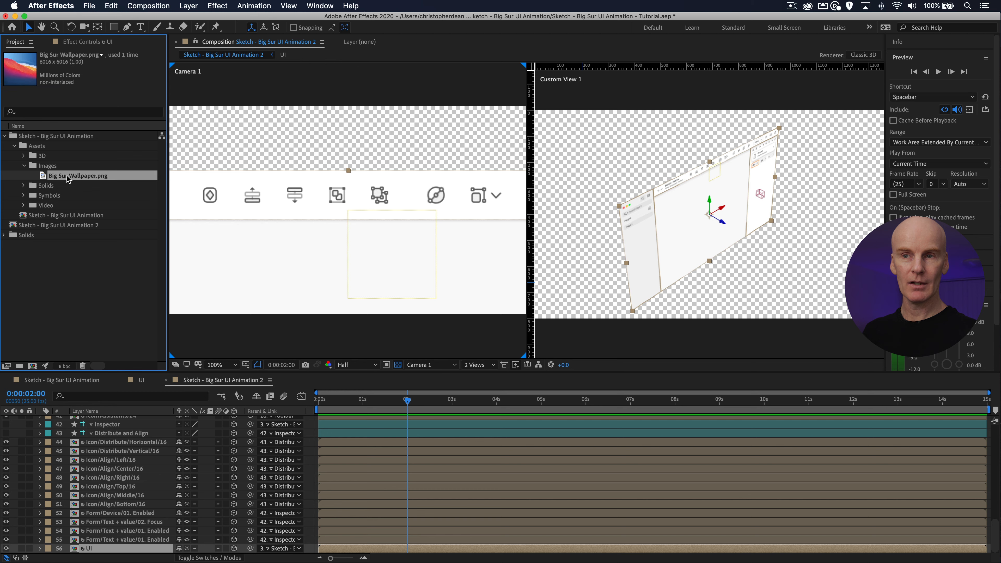
drag(68, 179, 92, 552)
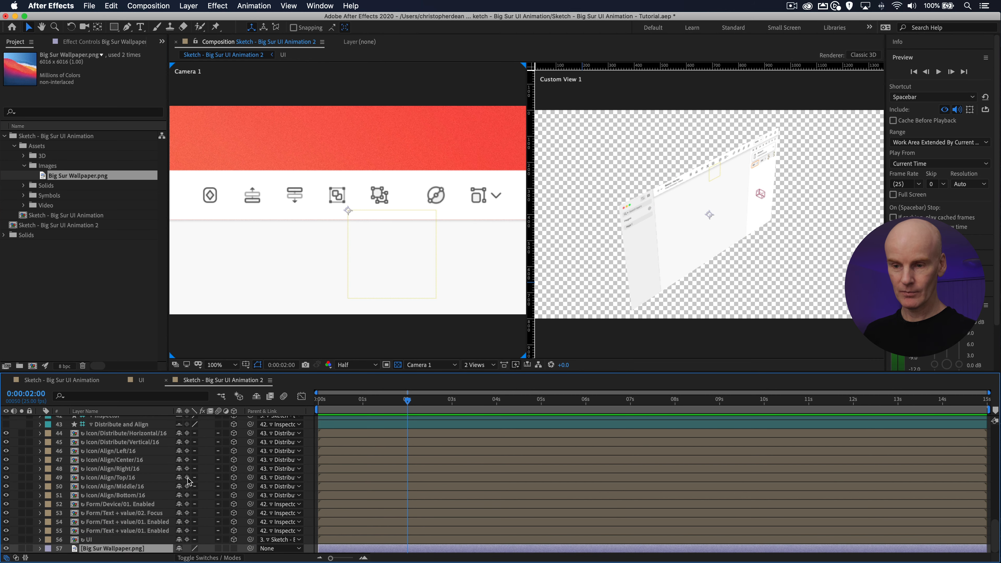
click(233, 548)
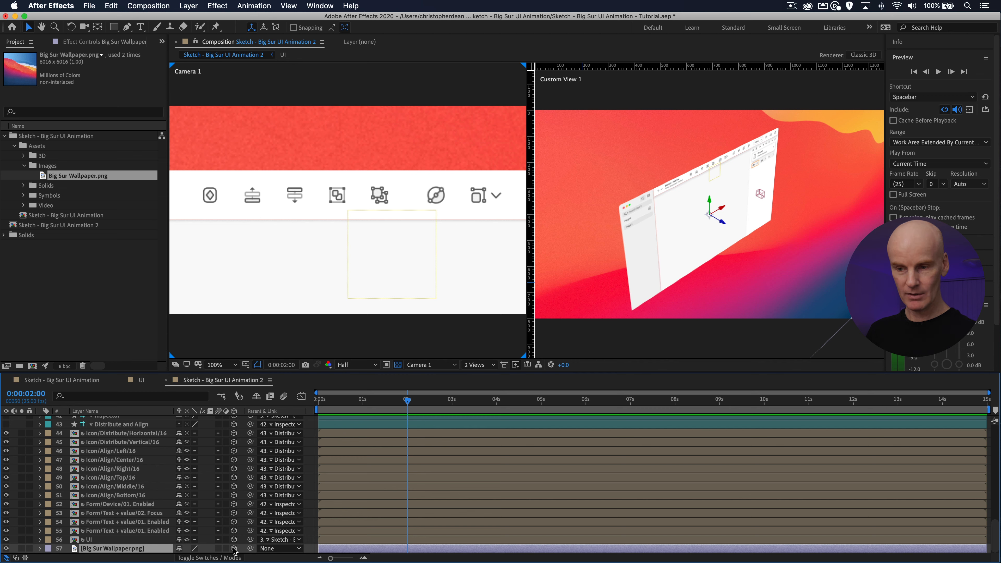
click(218, 549)
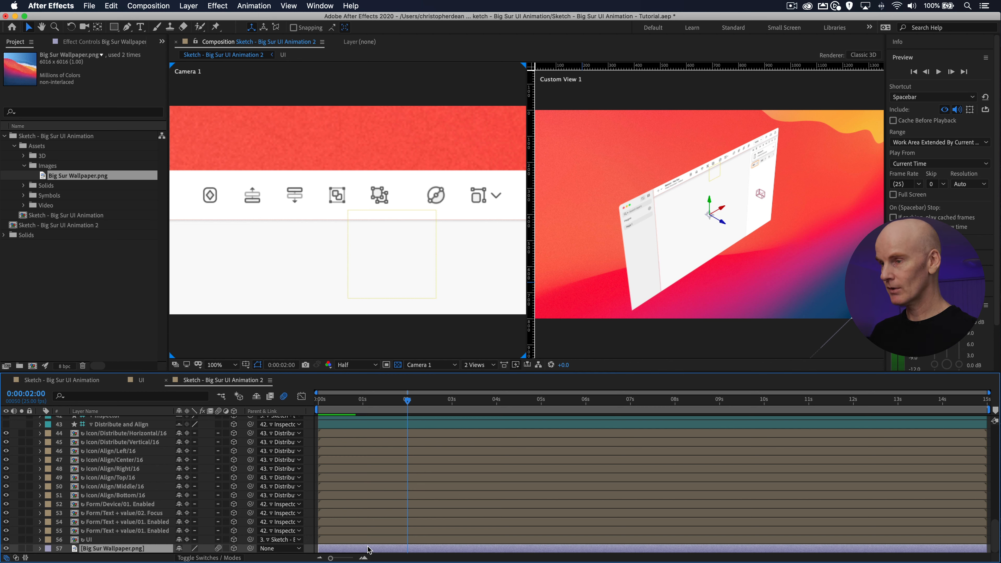
Step: Set the wallpaper layer's Z position to 50 and its scale to 40%
key(p)
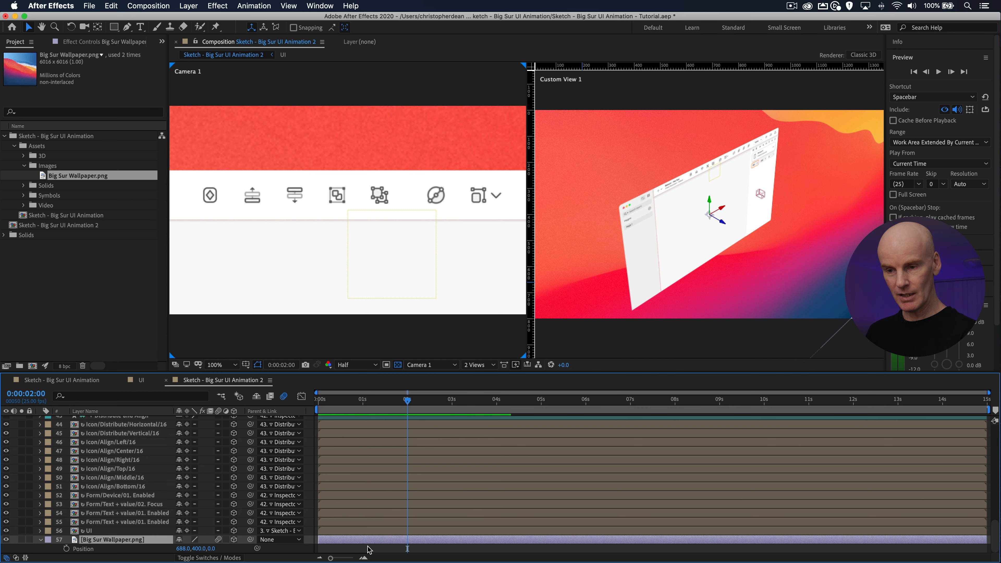
click(213, 548)
text(50)
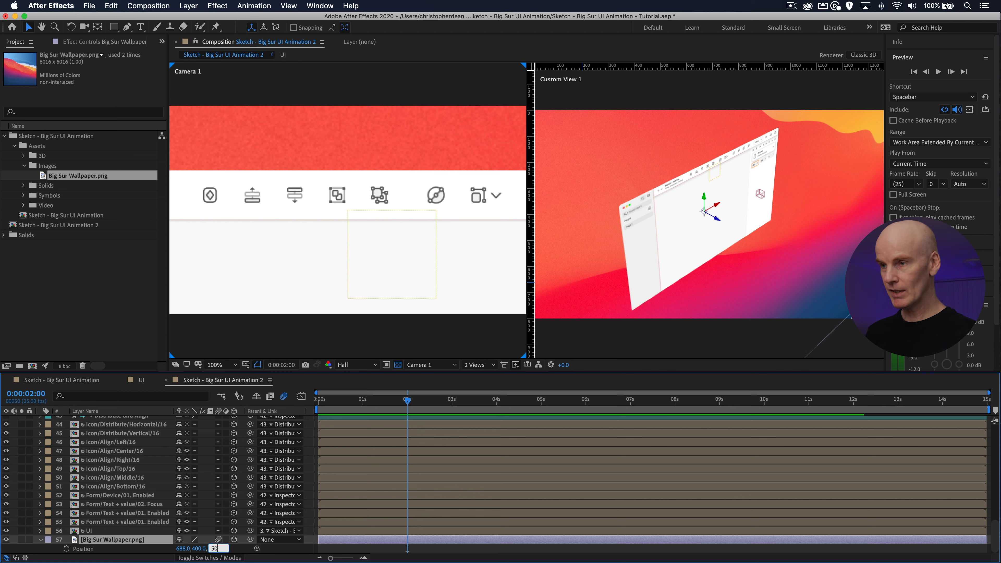
key(Return)
key(s)
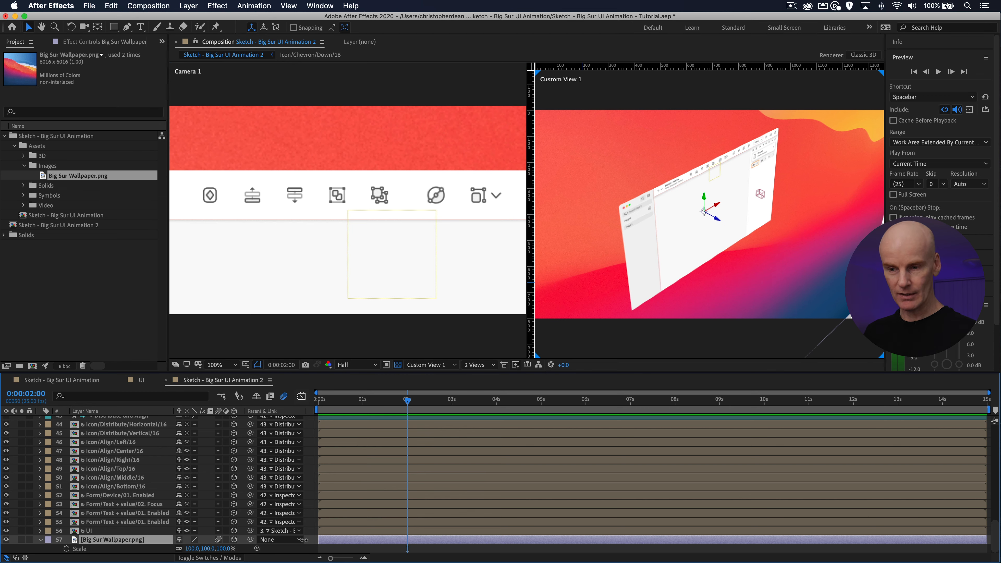
click(224, 548)
text(40)
key(Return)
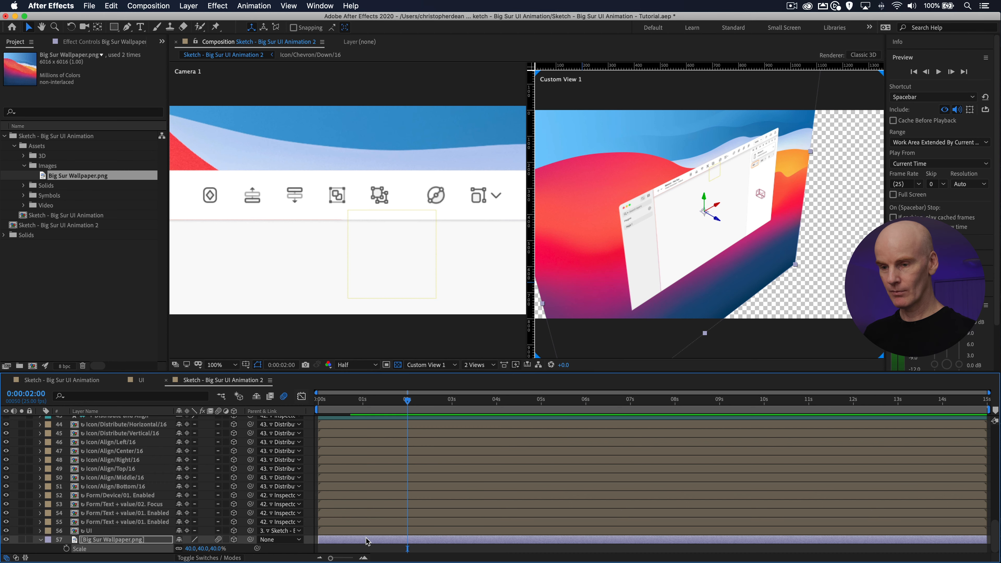
Step: Place a composition marker at 0:00:08:10 with the comment "Middle"
scroll(415, 470, up, 15)
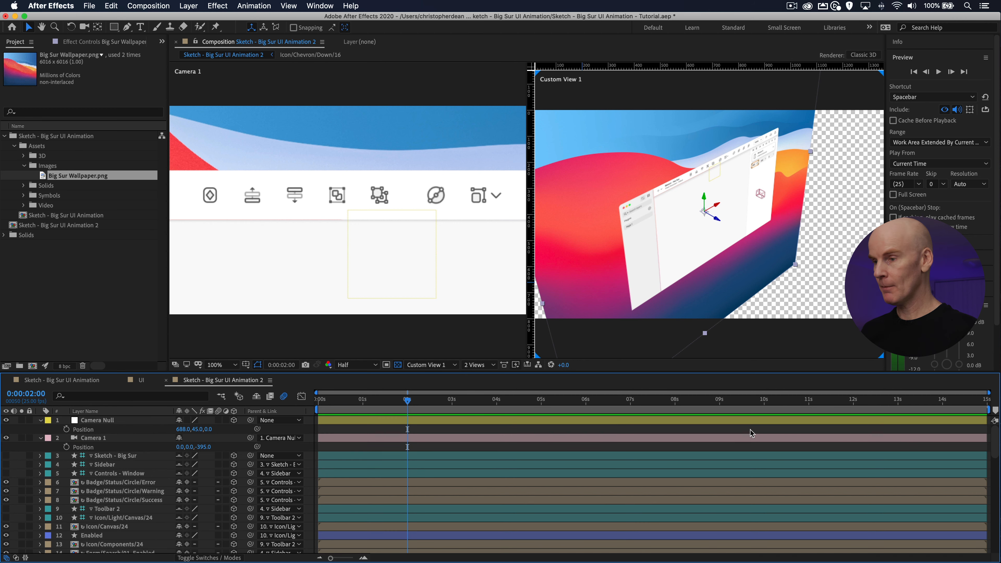
click(675, 404)
key(shift+Page_Down)
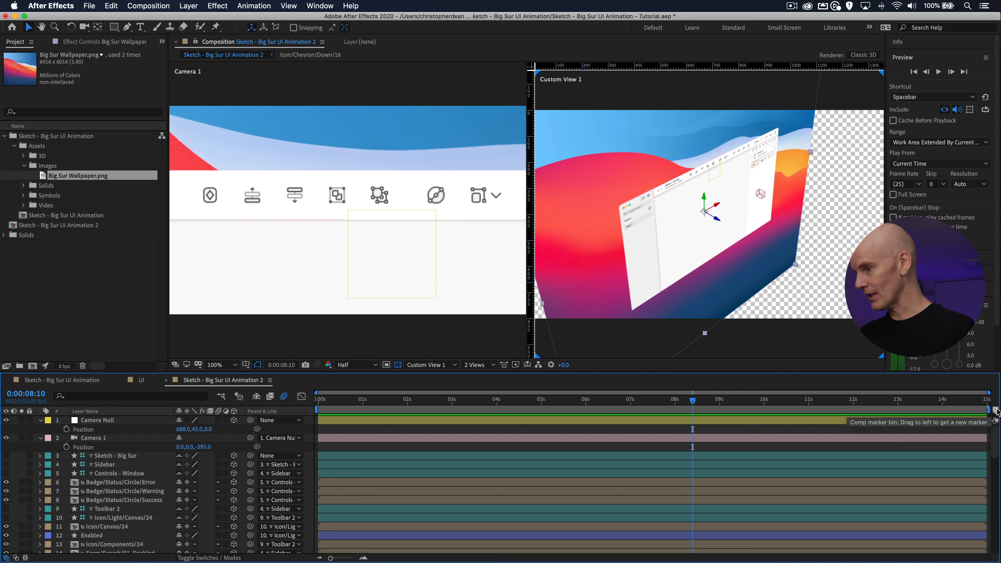
drag(995, 412, 693, 411)
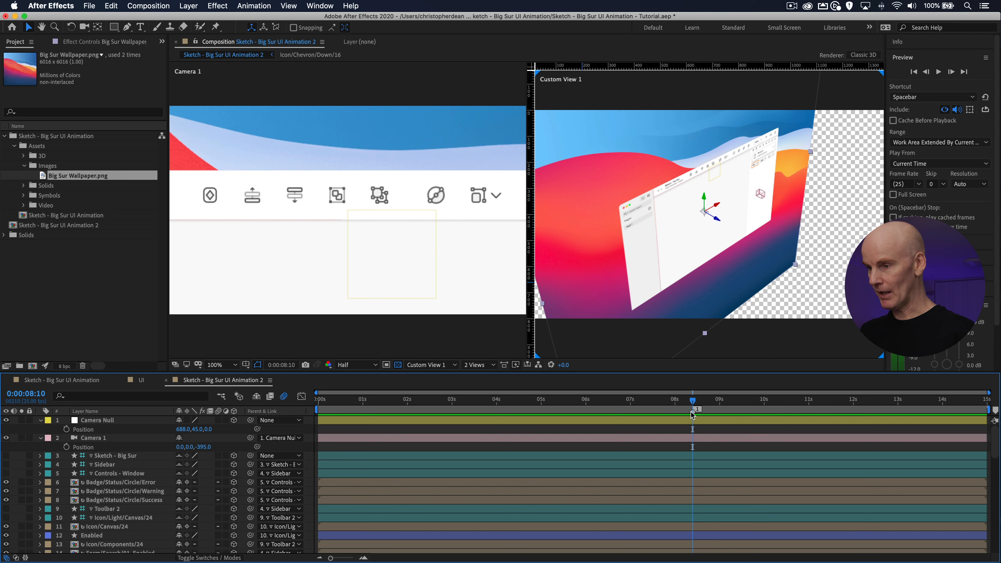
double_click(693, 410)
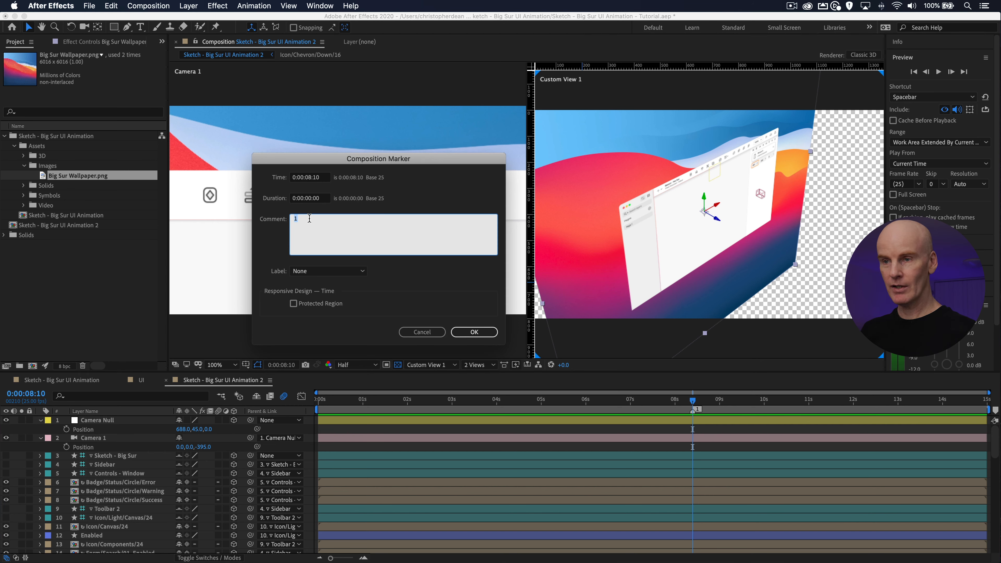
text(Middle)
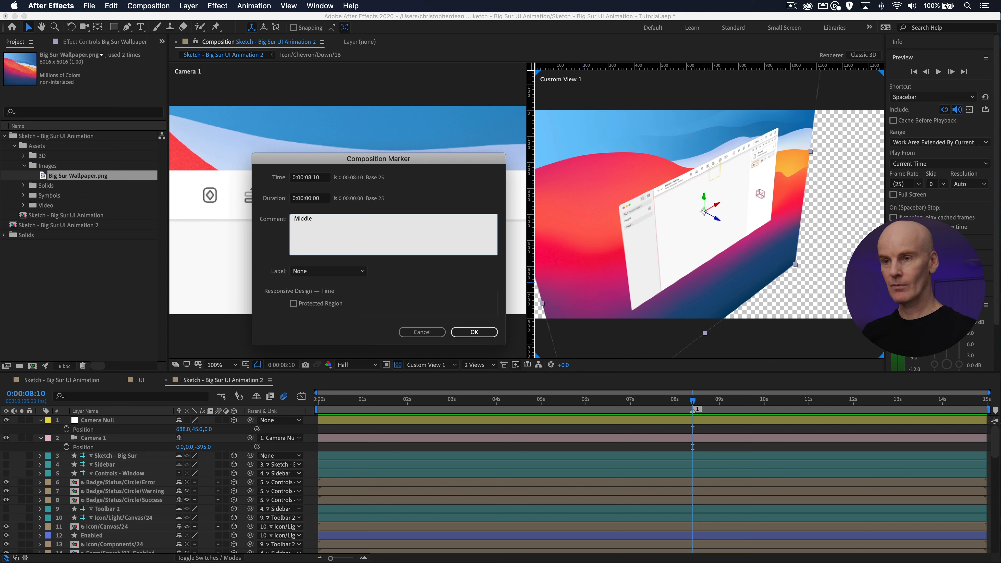
click(473, 332)
Step: Place a composition marker at 0:00:05:00 with the comment "Cam start"
click(541, 402)
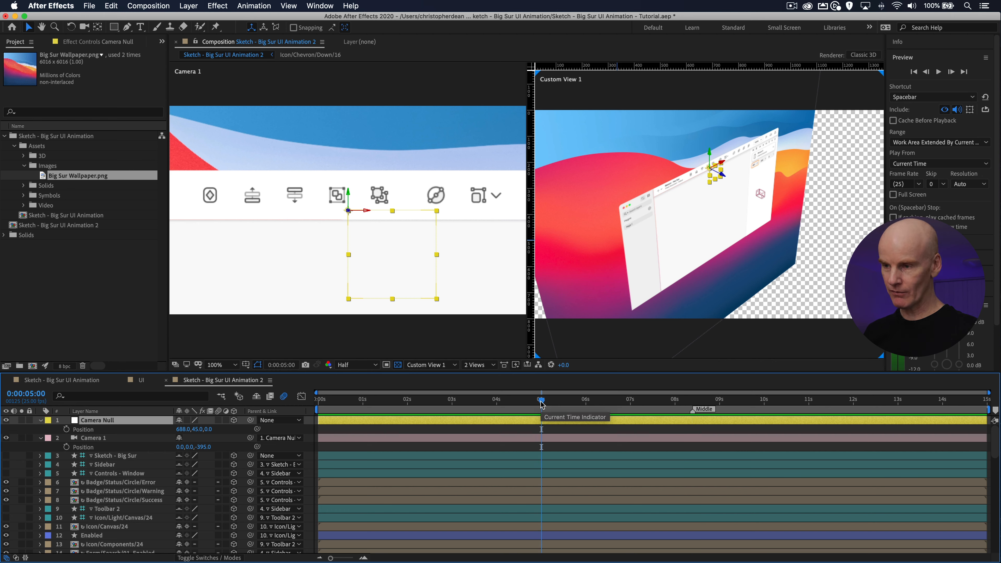
click(586, 402)
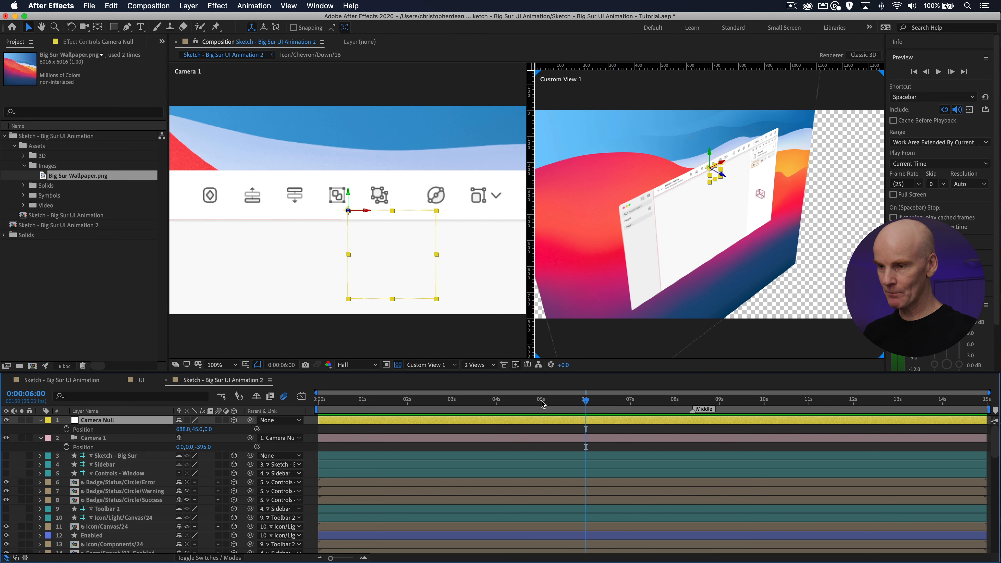
click(543, 403)
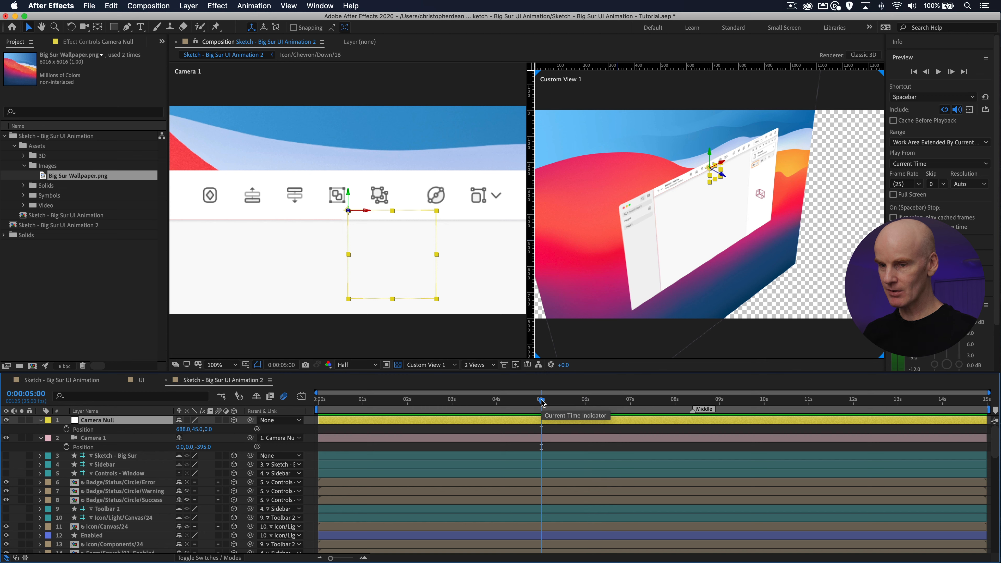
drag(995, 410, 541, 412)
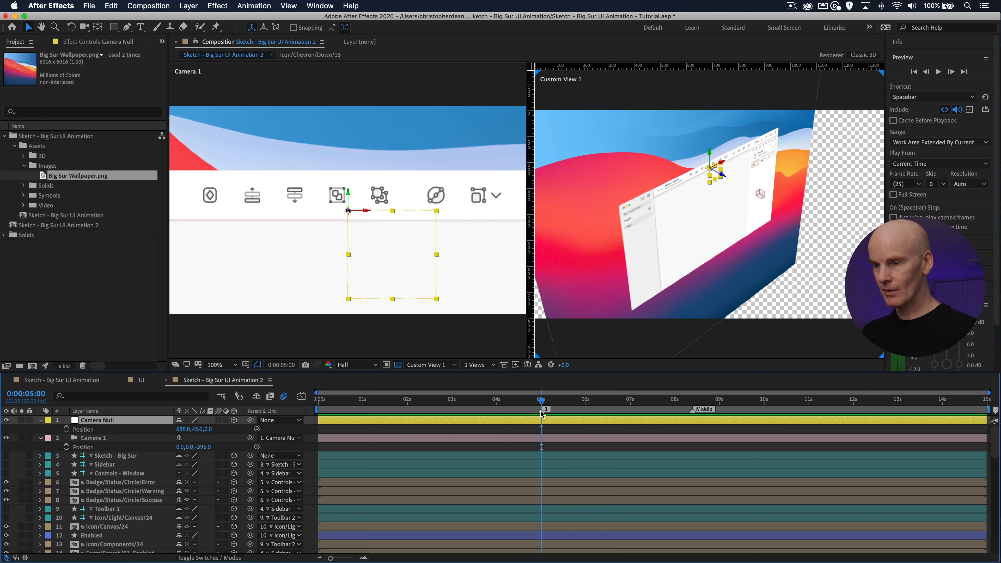
double_click(542, 410)
text(Cam start)
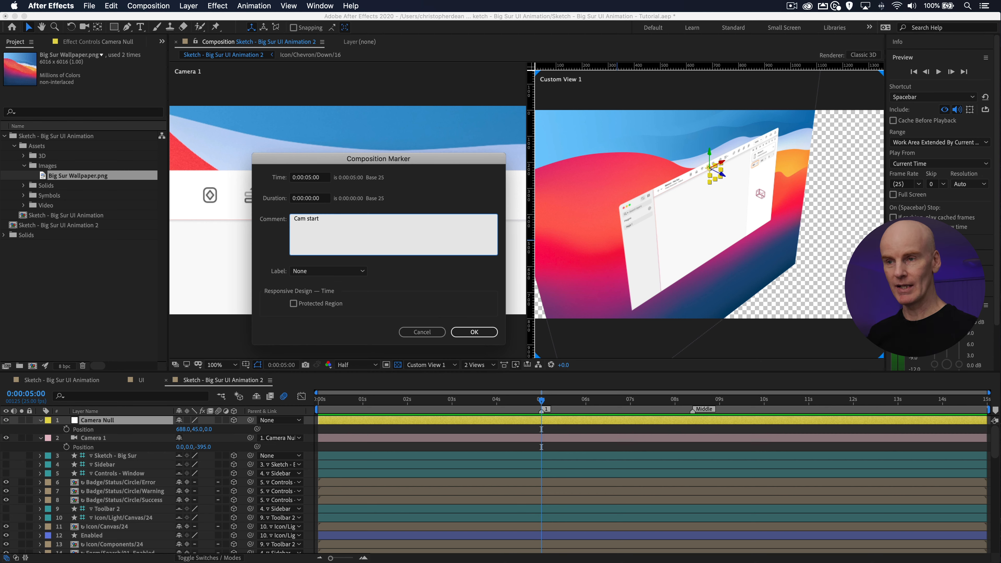
click(486, 335)
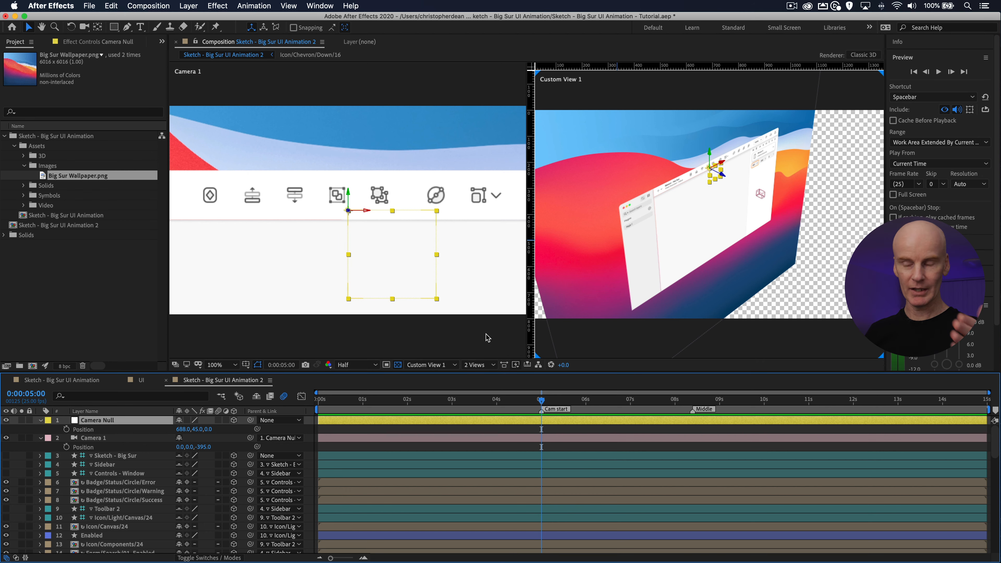
Step: Place a composition marker at 0:00:03:05 with the comment "Cam intro"
click(452, 403)
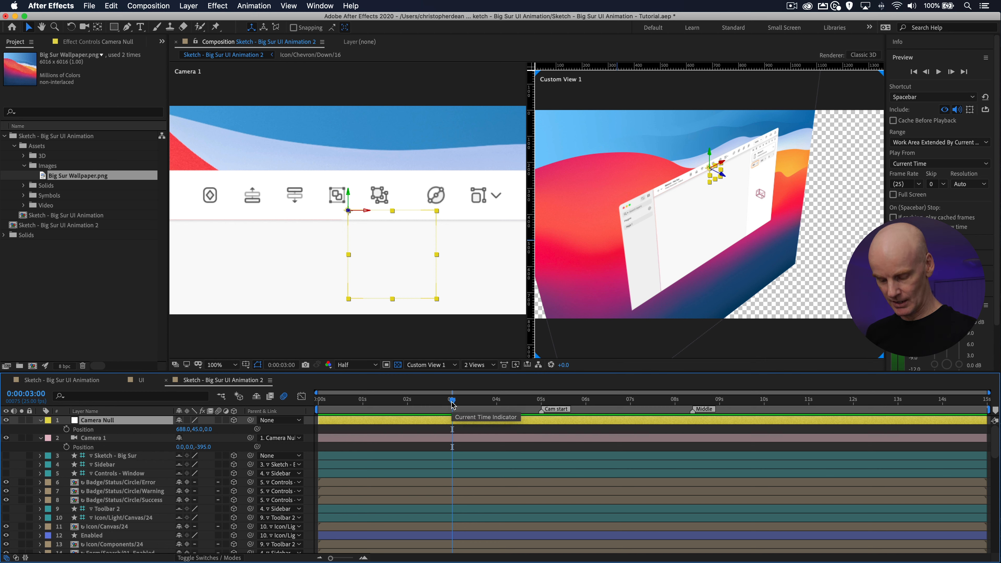
drag(452, 403, 461, 404)
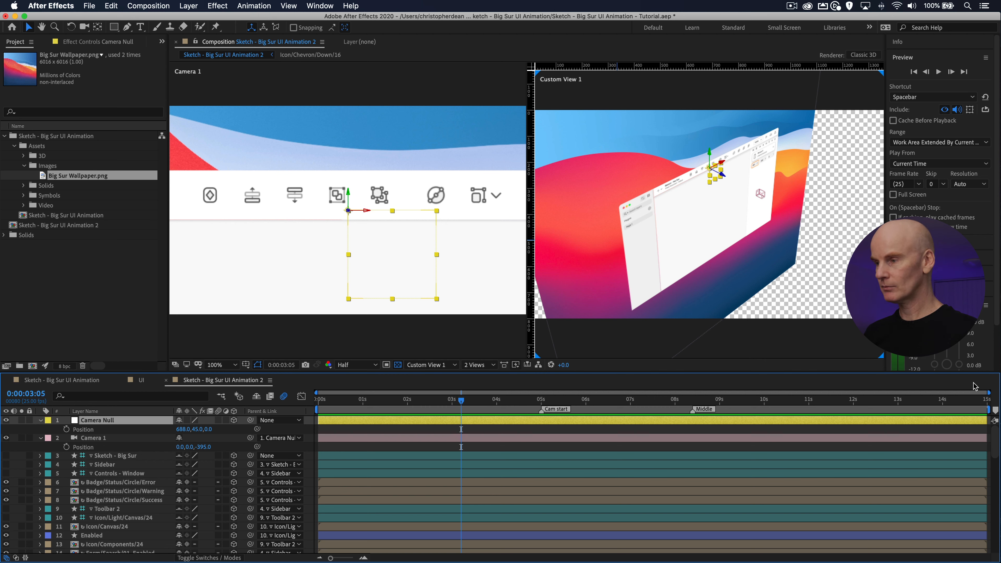
drag(995, 410, 464, 416)
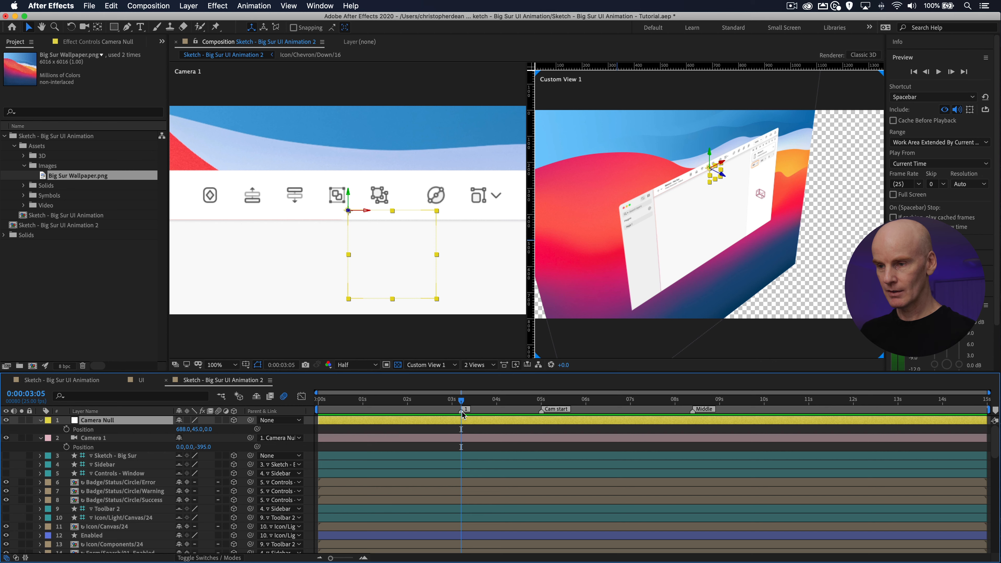
double_click(464, 413)
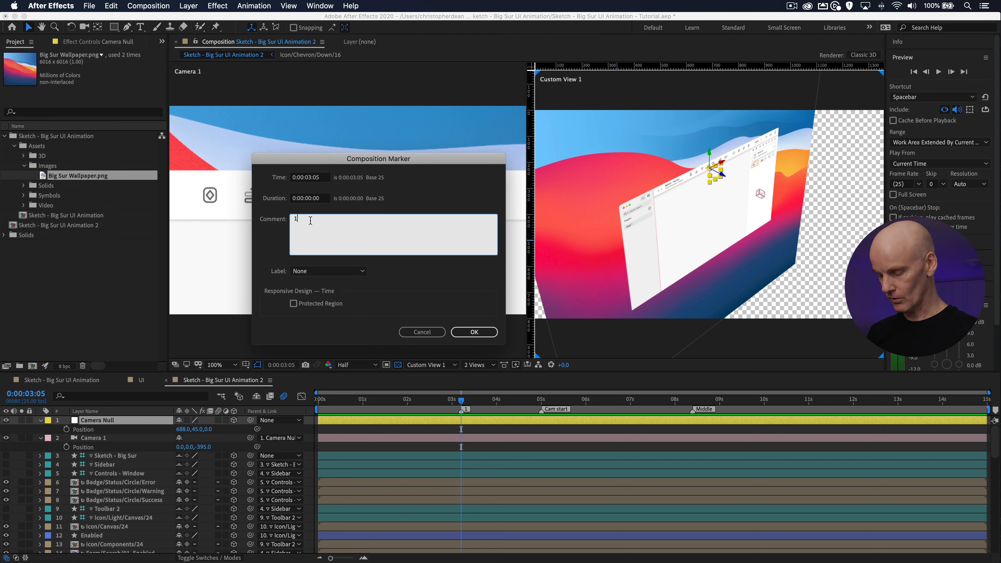
text(Cam intro)
click(475, 332)
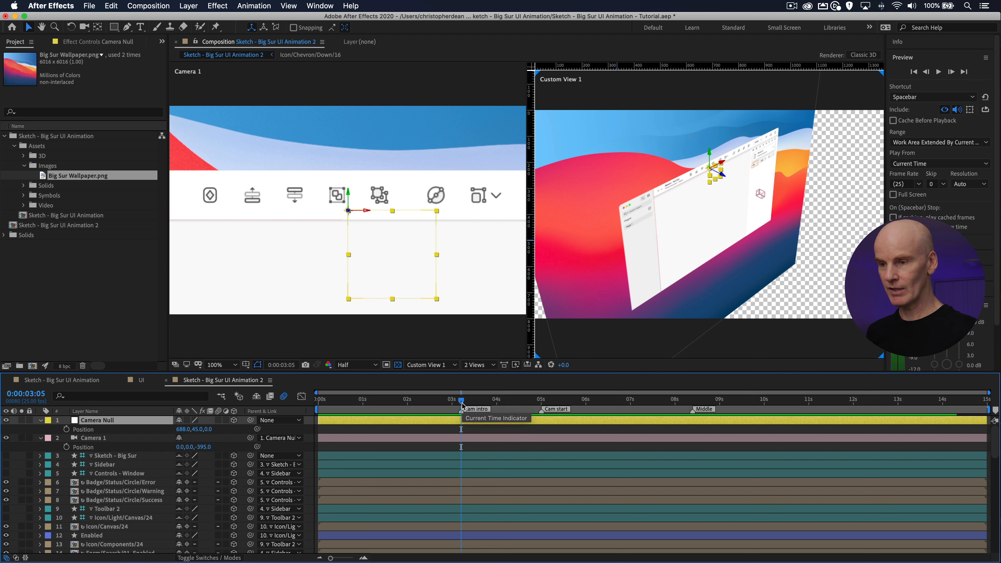
Step: Place a composition marker at 0:00:02:20 with the comment "Scene"
key(shift+Page_Up)
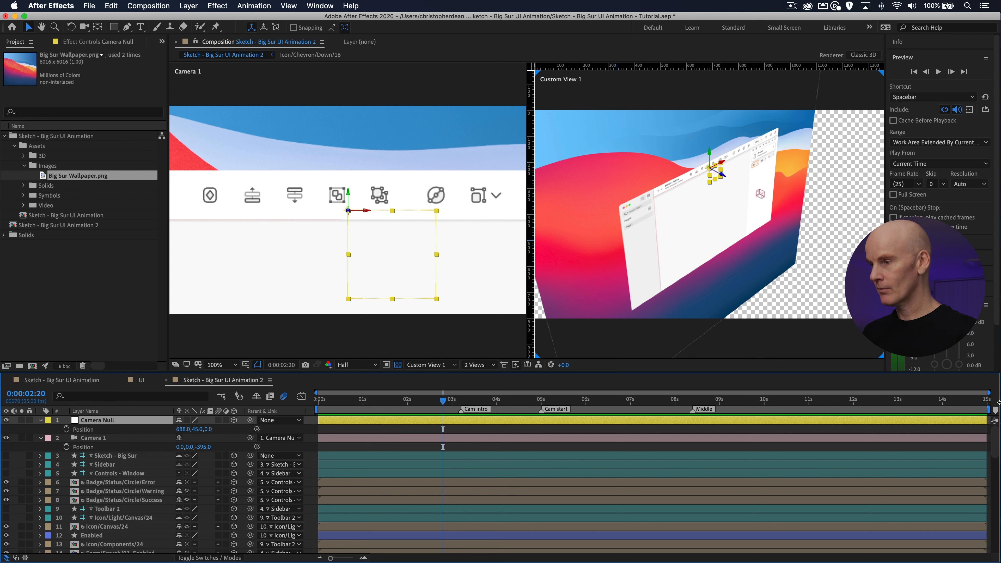
drag(995, 411, 442, 410)
double_click(443, 409)
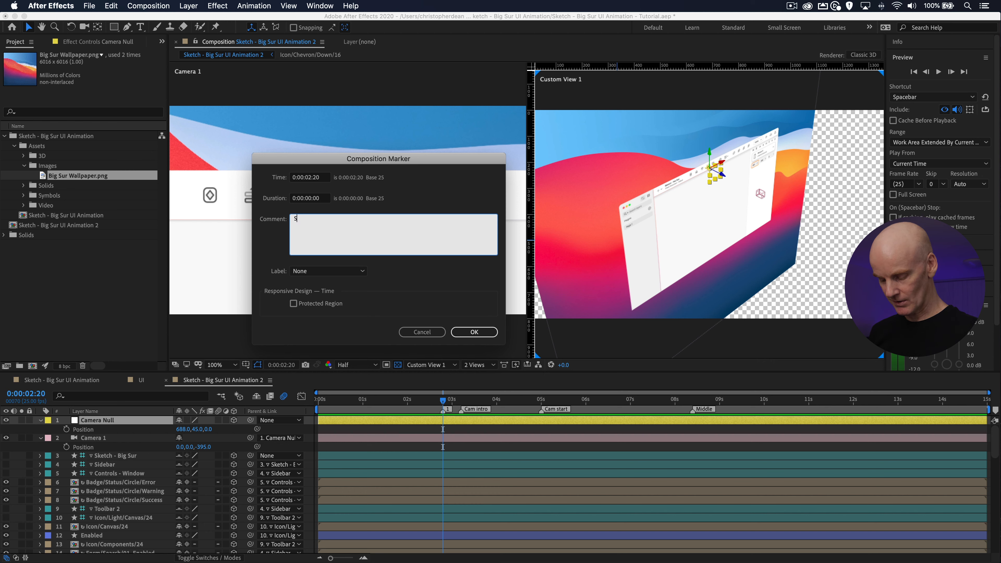
text(Scene)
click(469, 334)
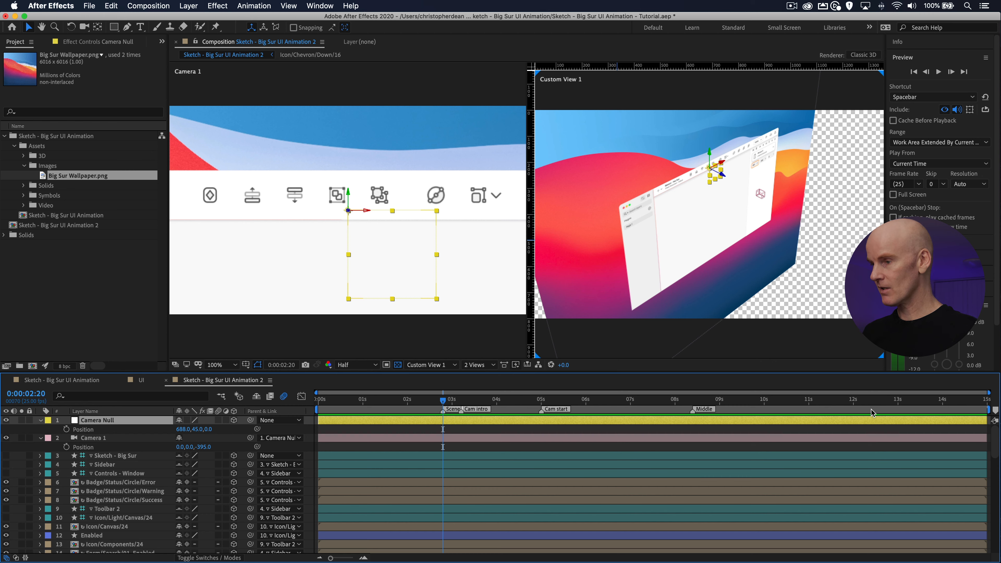
Step: Place a composition marker at 0:00:12:00 with the comment "Cam end"
click(853, 403)
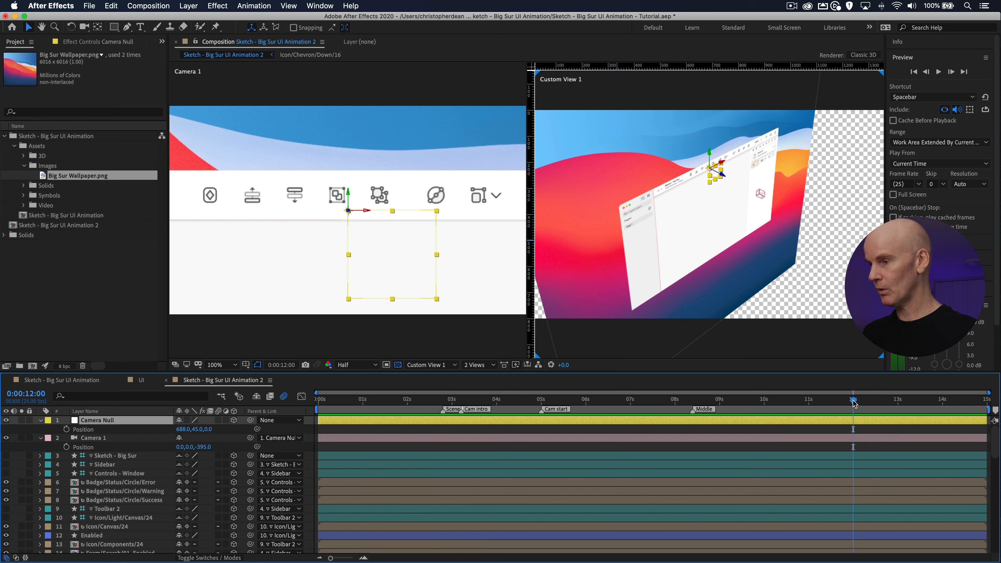
drag(996, 411, 858, 414)
double_click(853, 409)
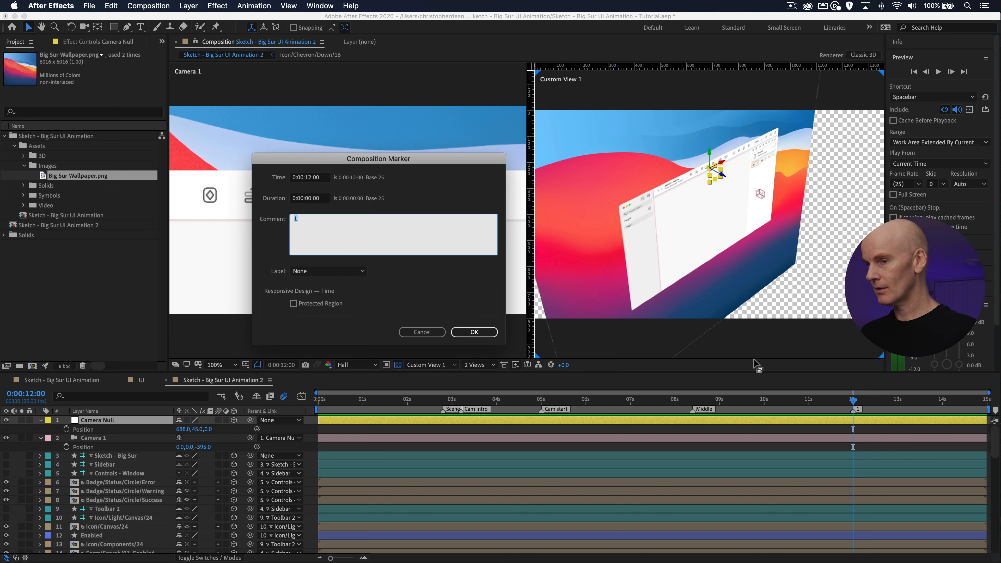
text(Cam end)
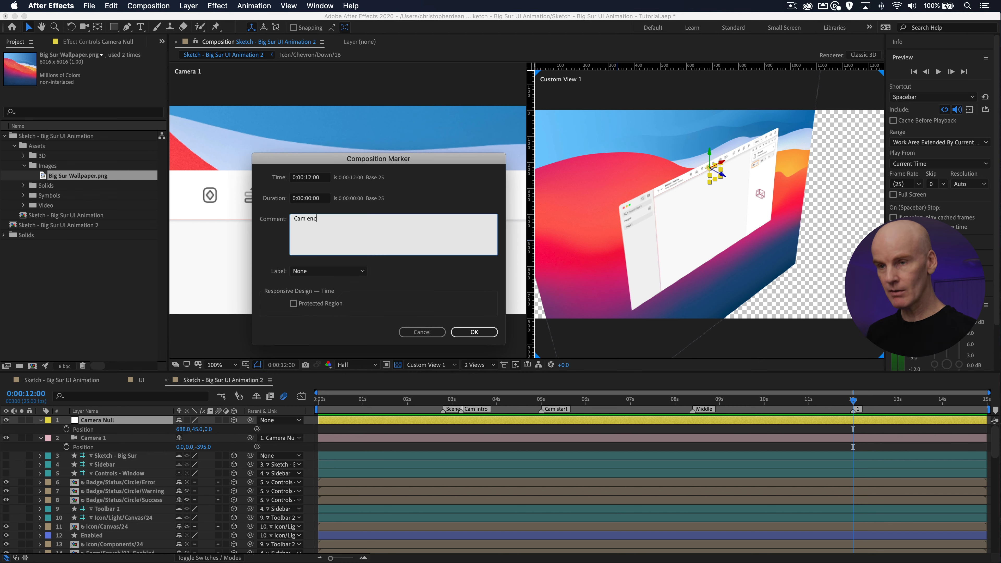
click(474, 332)
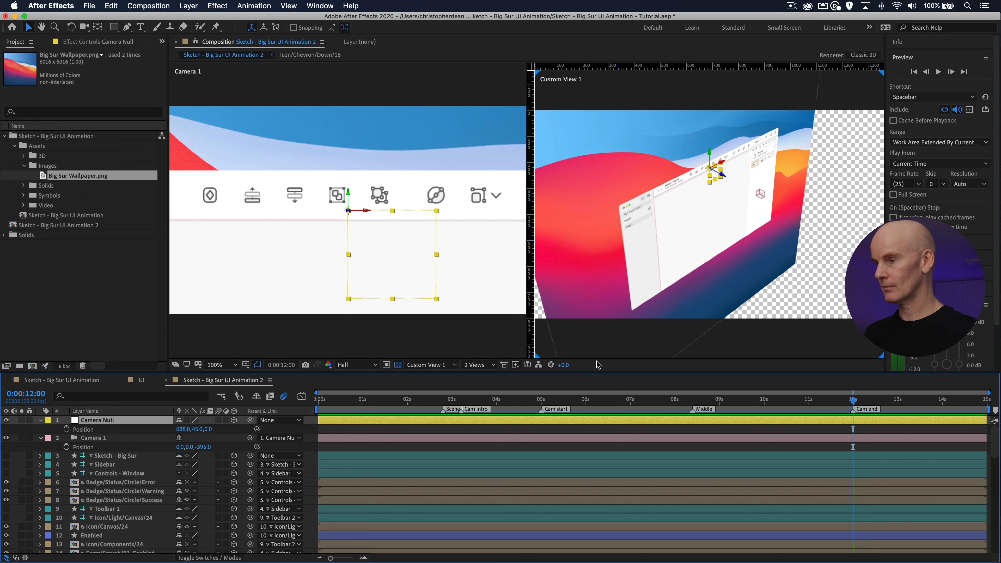
Step: Place a composition marker at 0:00:13:00 with the comment "Logo"
click(897, 400)
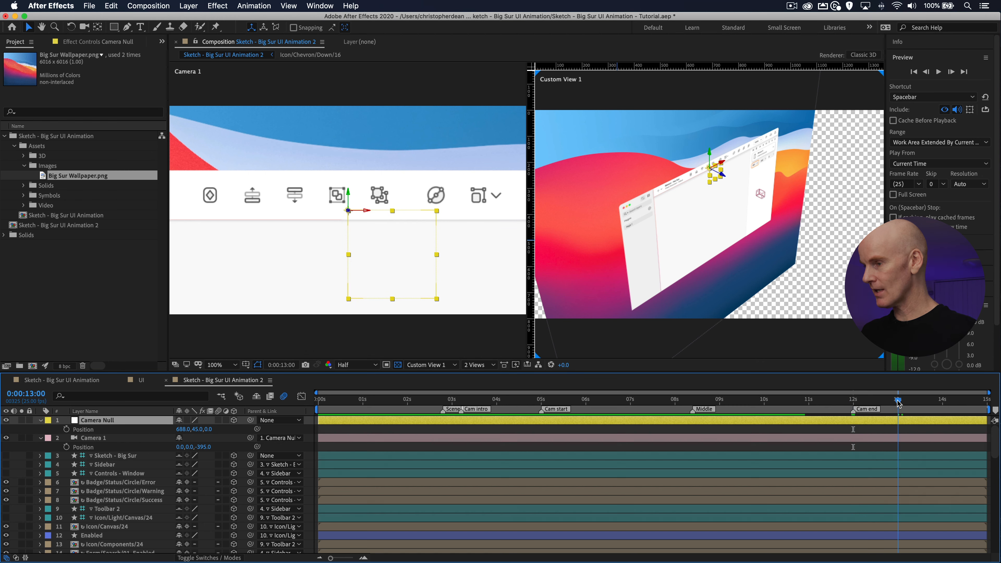
key(Page_Down)
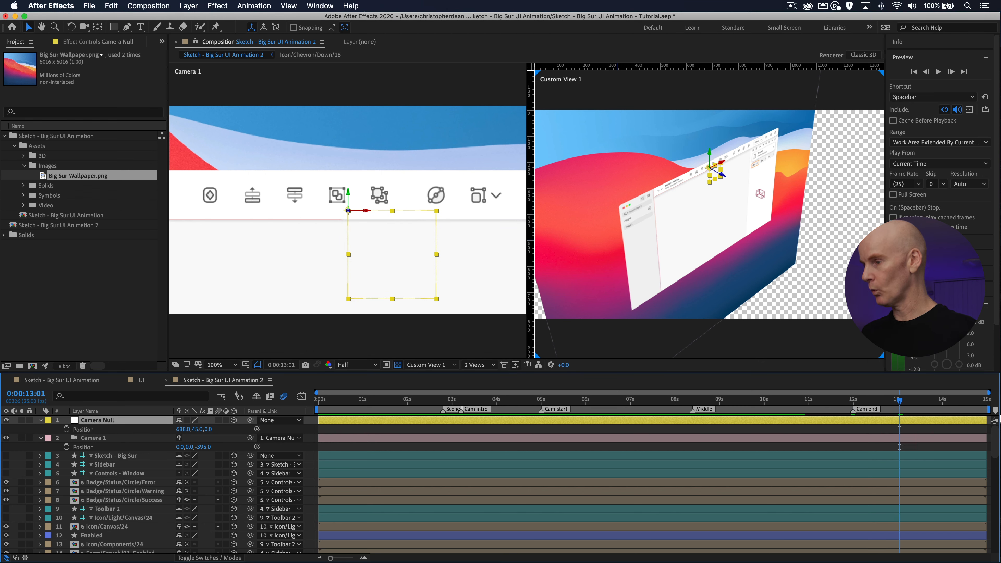
drag(996, 410, 900, 410)
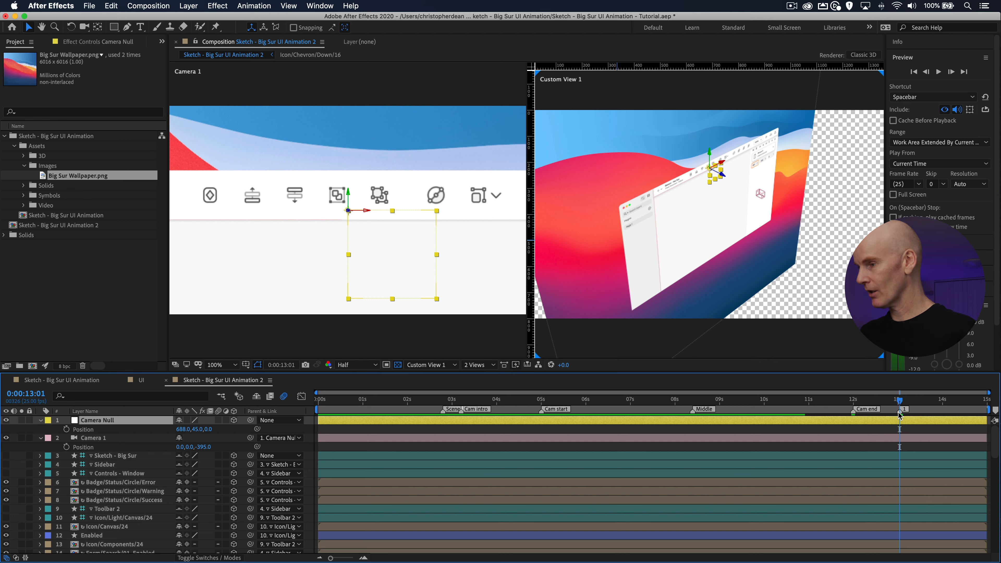
double_click(901, 411)
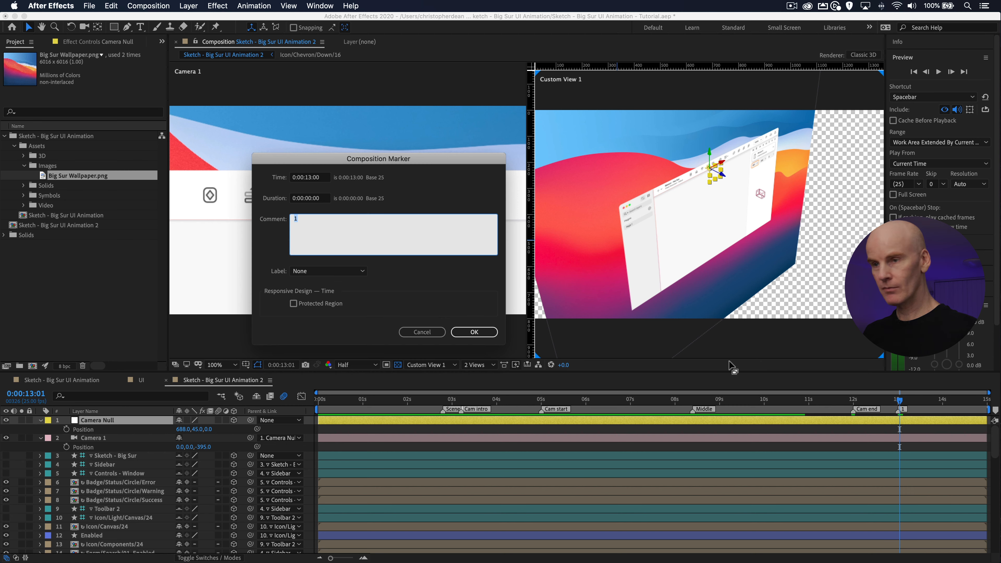
text(Logo)
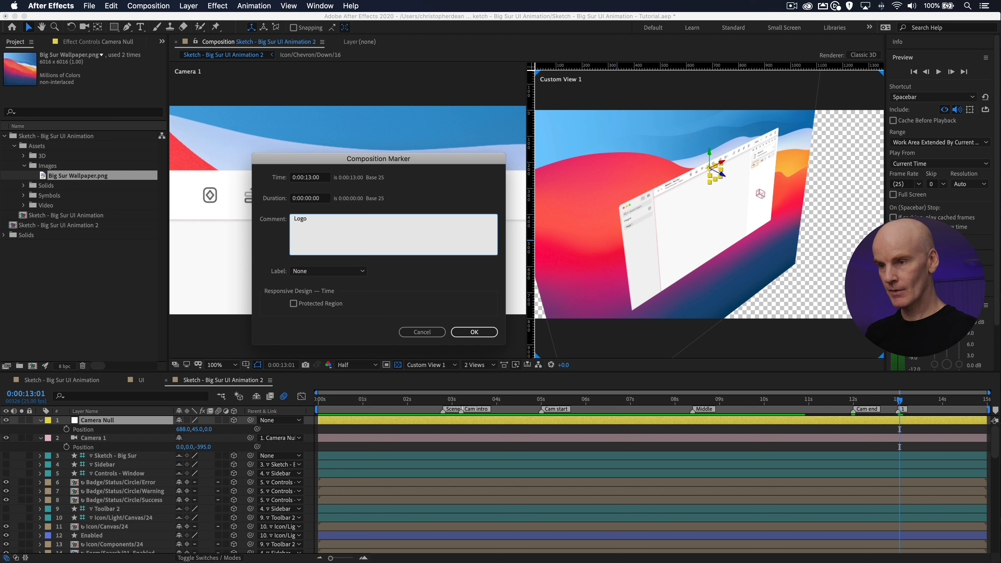
key(Return)
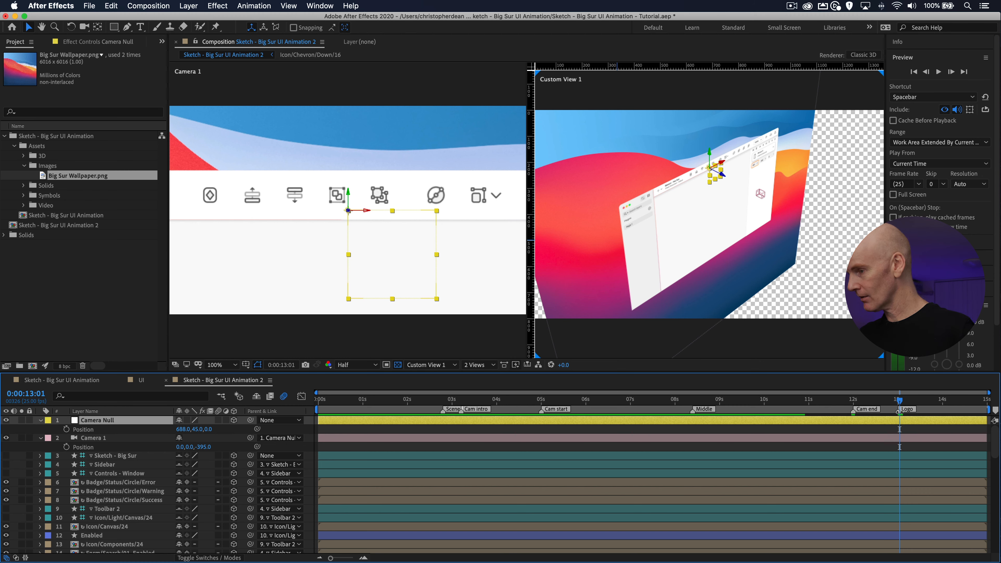
Step: Shift the "Scene" marker to 0:00:02:18 and the "Cam intro" marker to 0:00:03:07
click(444, 402)
key(Page_Up)
key(Page_Up)
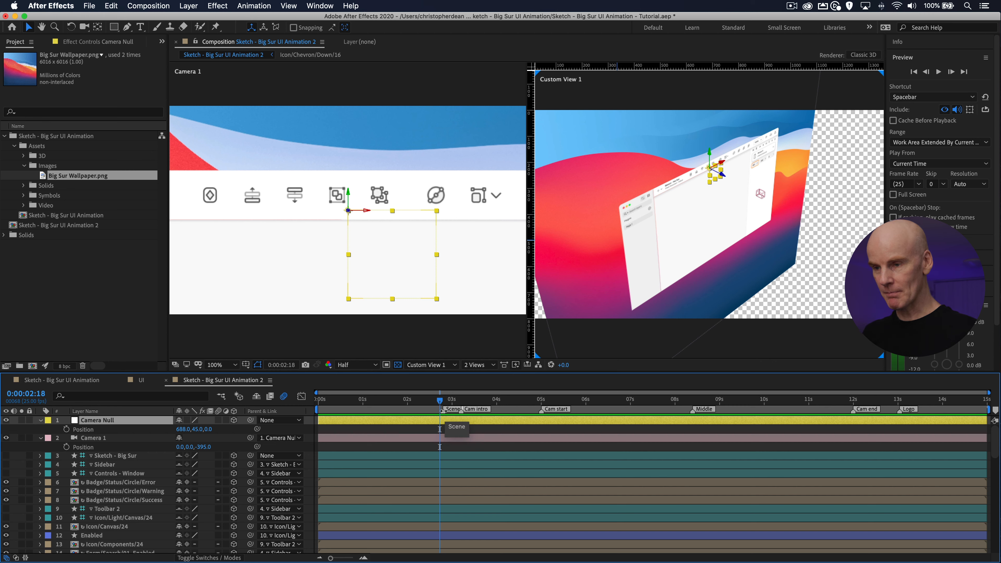
click(460, 400)
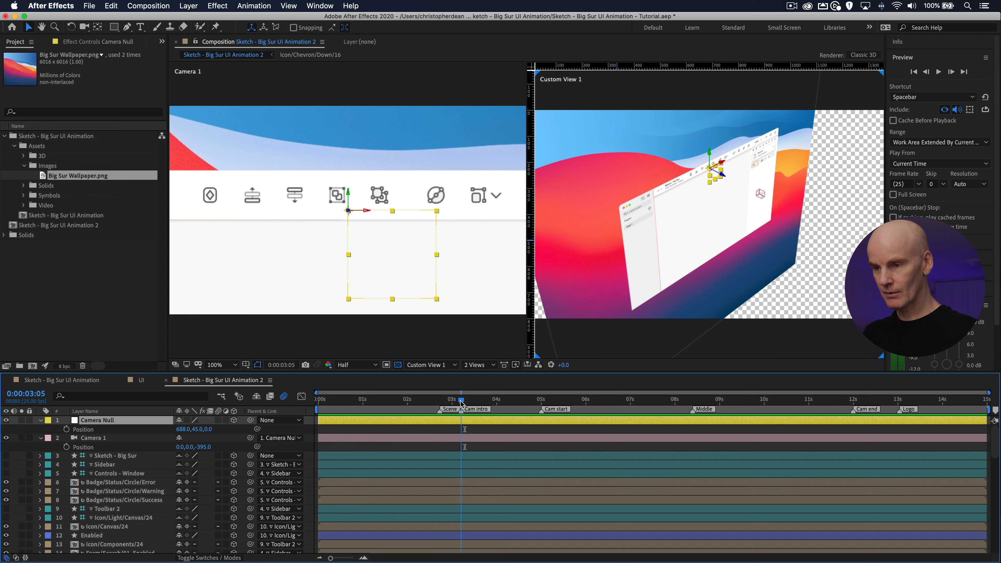
key(Page_Down)
key(Page_Down)
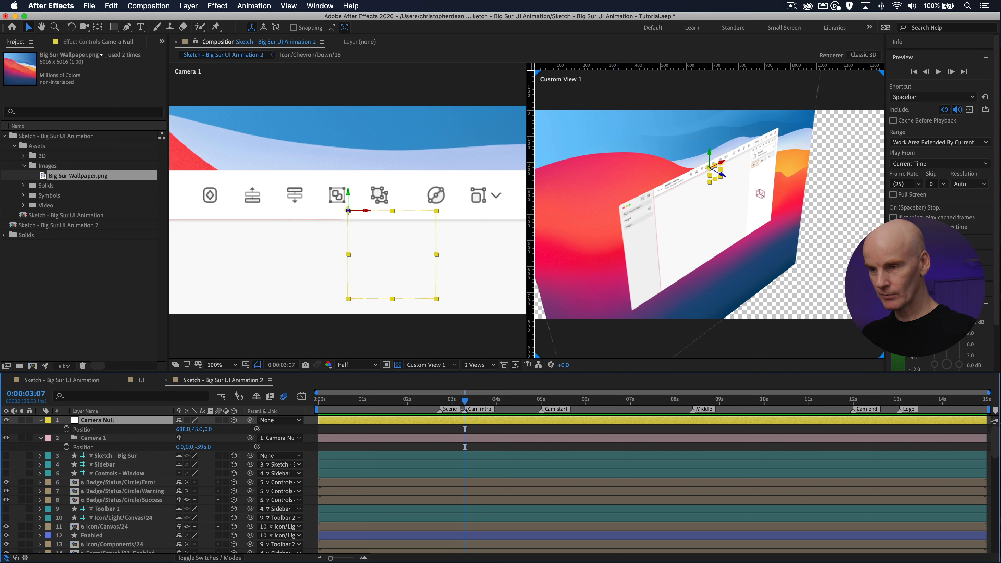
Step: Place a composition marker at 0:00:00:00 with the comment "Intro"
click(319, 401)
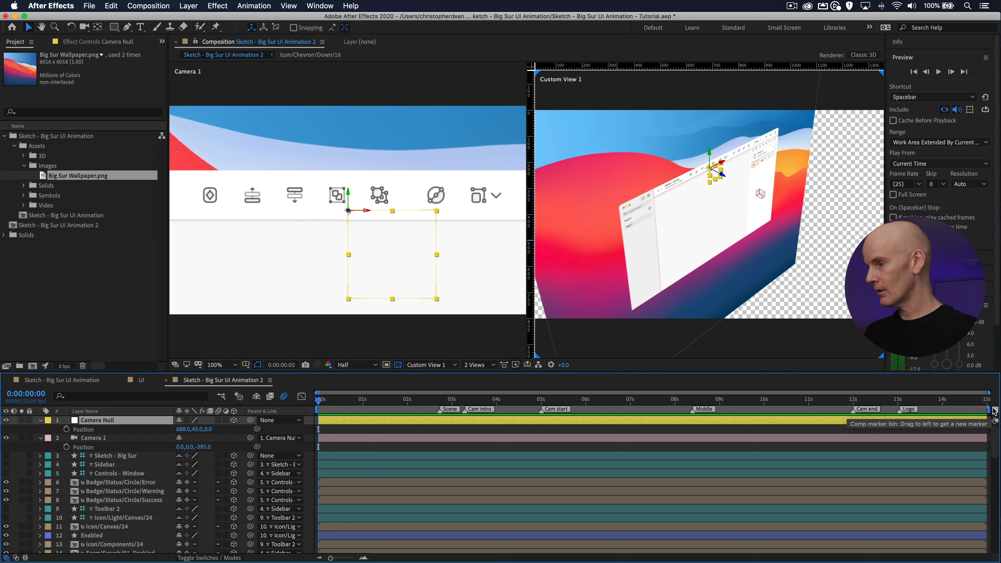
mouse_move(974, 413)
mouse_down()
mouse_move(312, 412)
mouse_move(321, 412)
mouse_up()
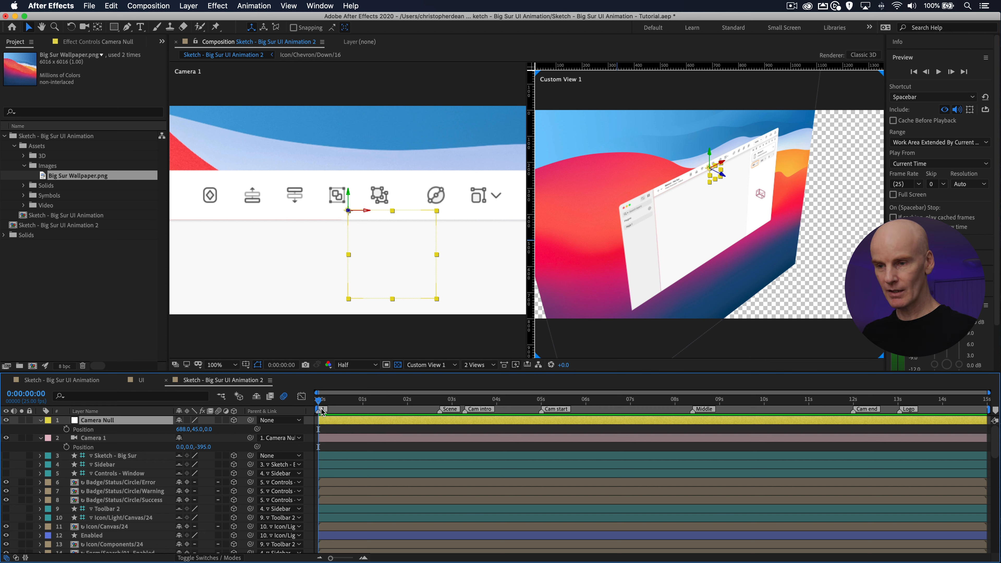
double_click(321, 410)
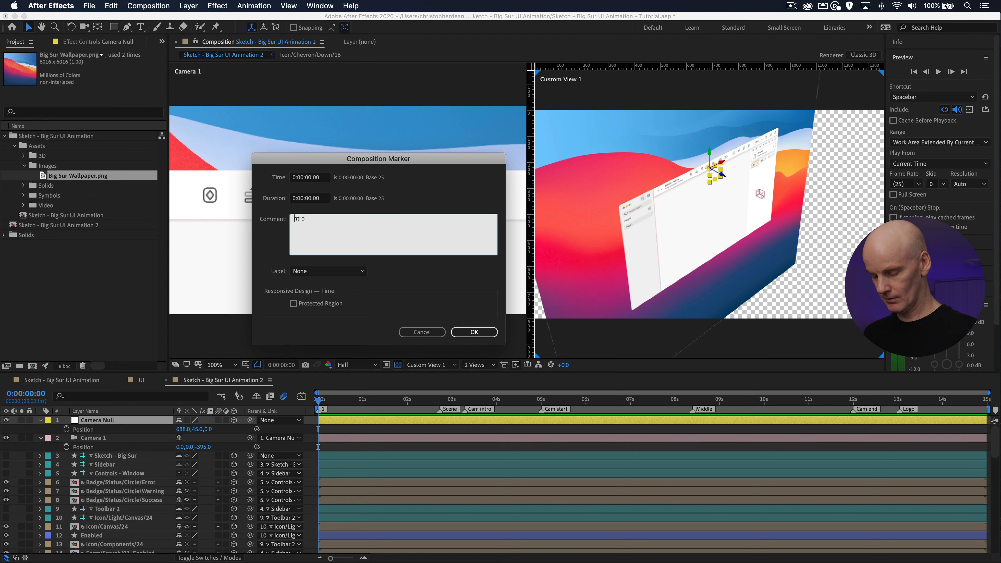
click(473, 331)
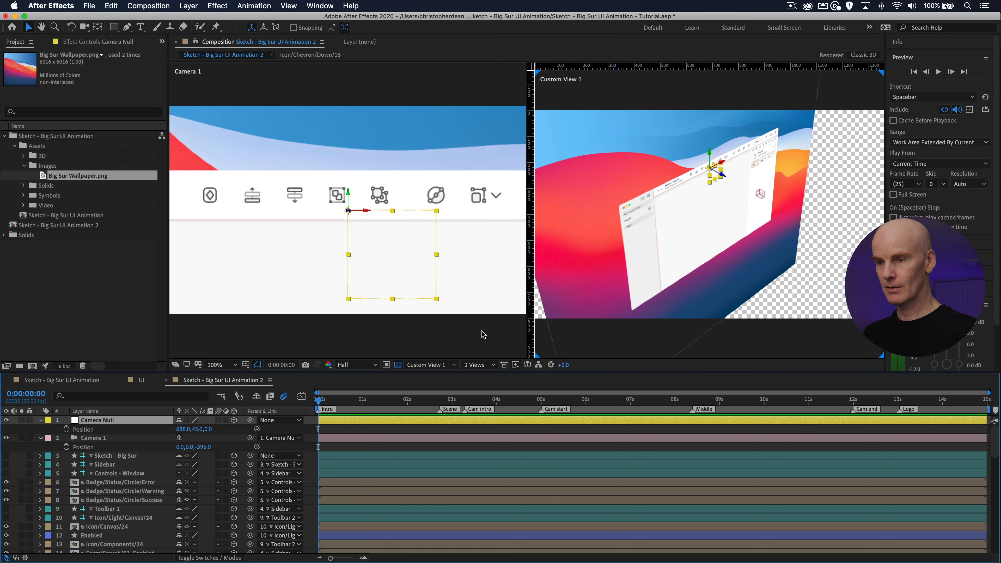
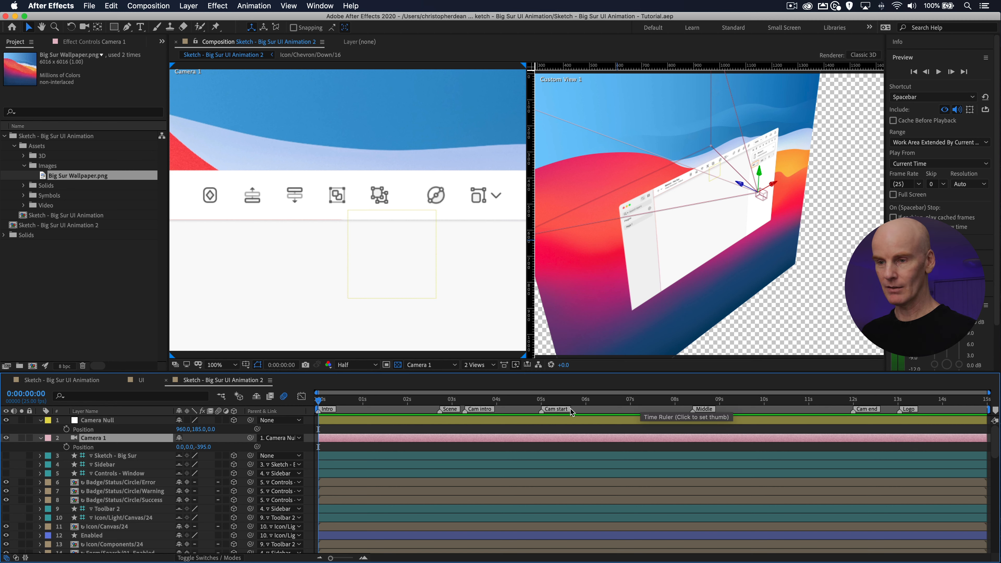
Step: Collapse the Position properties of the Camera Null and Camera 1 layers
click(345, 421)
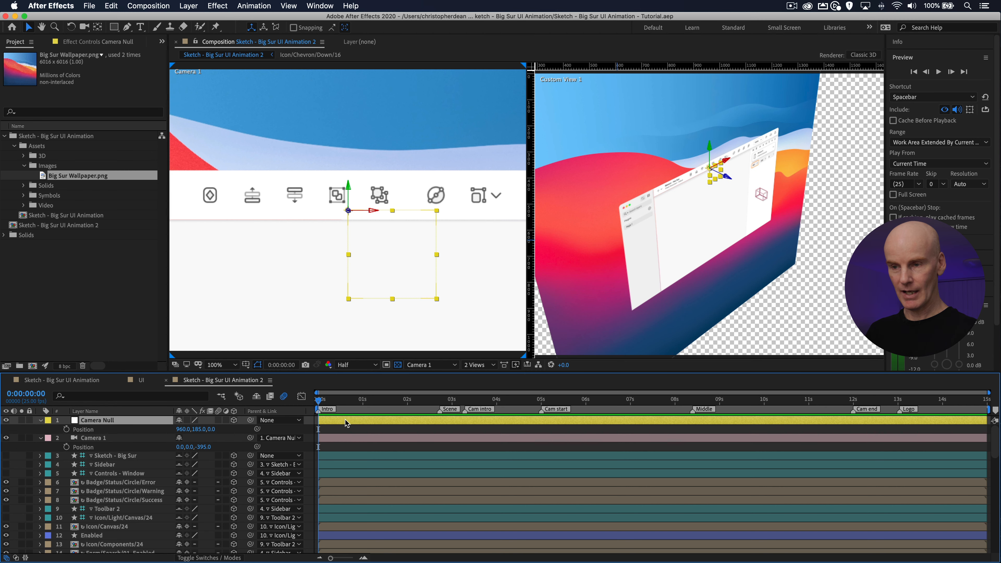
key(p)
key(p)
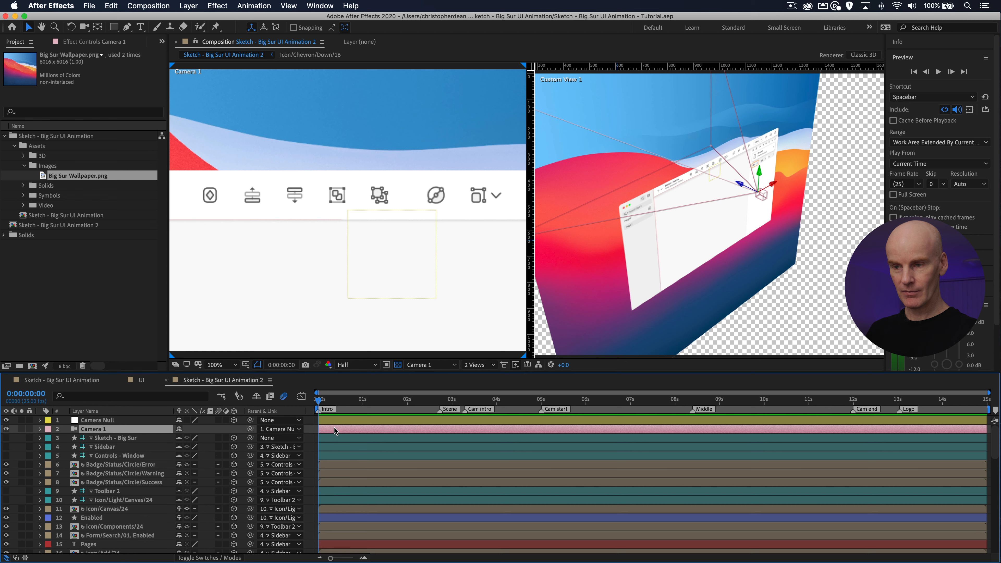
Step: Add a white 1920 × 1080 px solid above all layers and trim its end to the "Scene" marker at 0:00:02:18
right_click(309, 423)
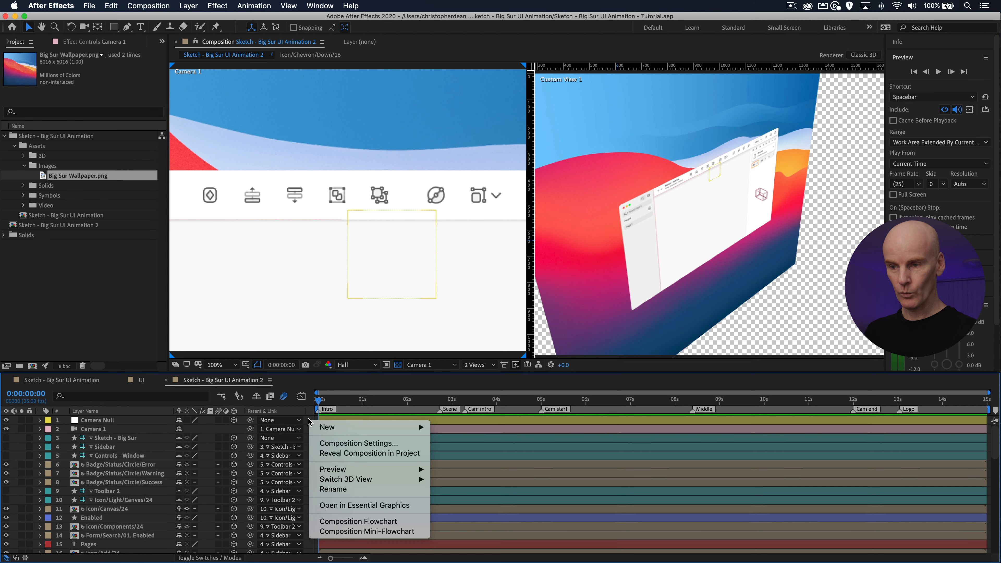
mouse_move(378, 427)
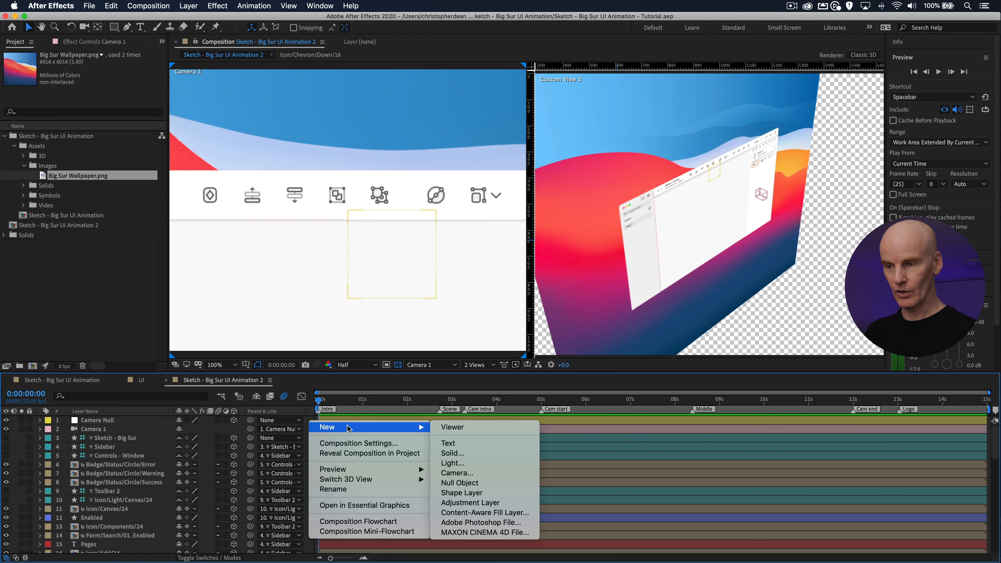
click(466, 453)
click(393, 165)
click(492, 348)
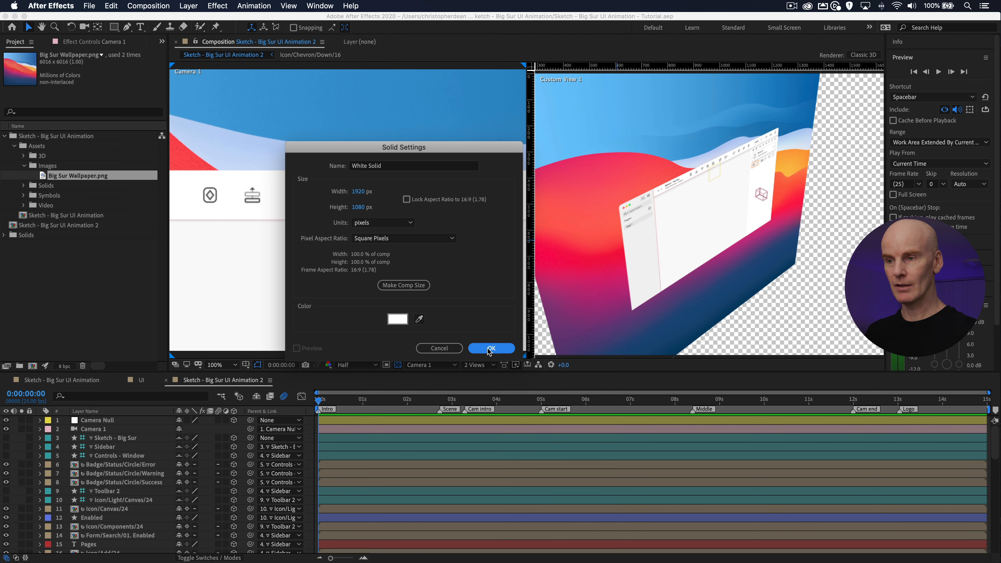
click(439, 401)
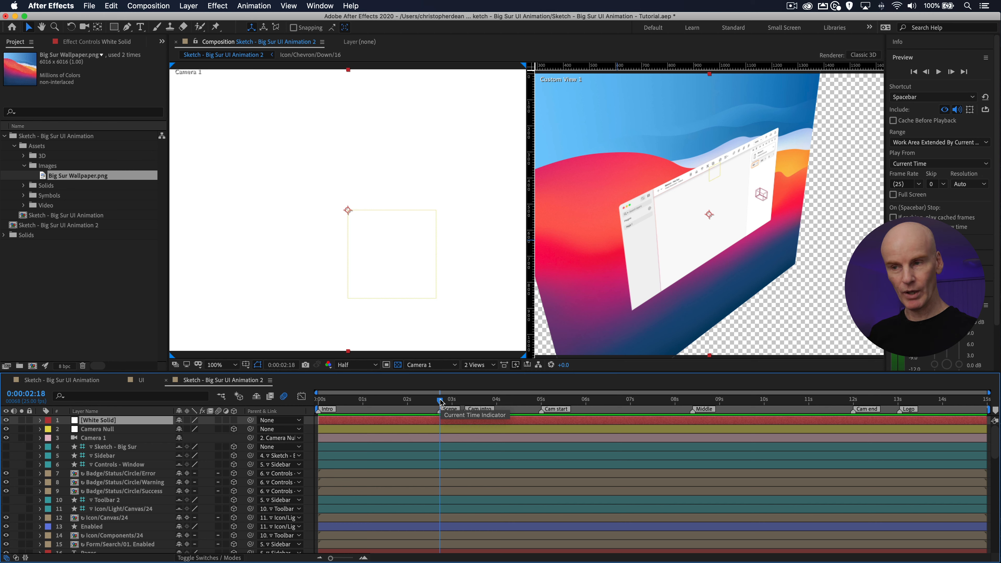
key(alt+bracketright)
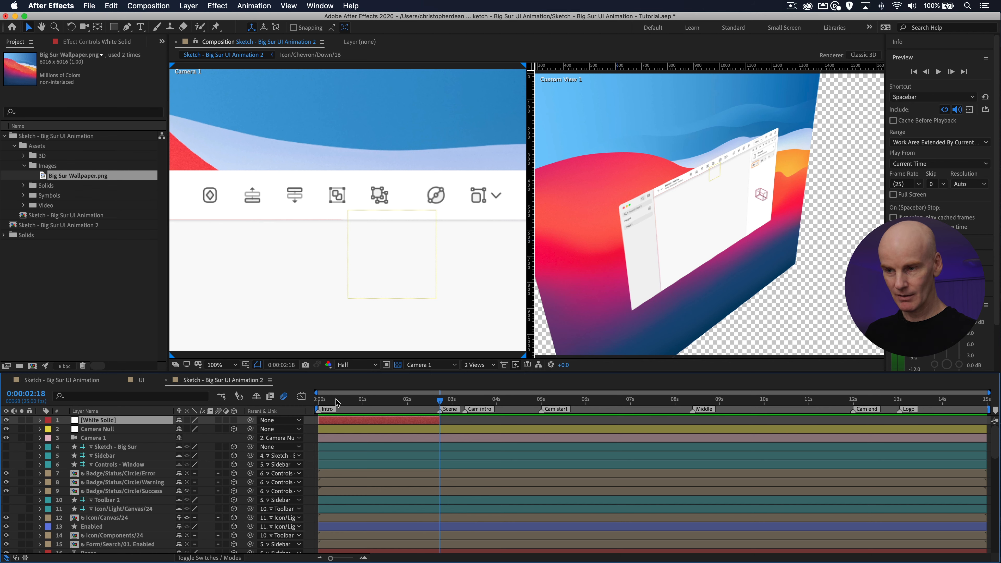
Step: Return to the start of the composition and show the Title/Action Safe guides in the camera view
click(321, 401)
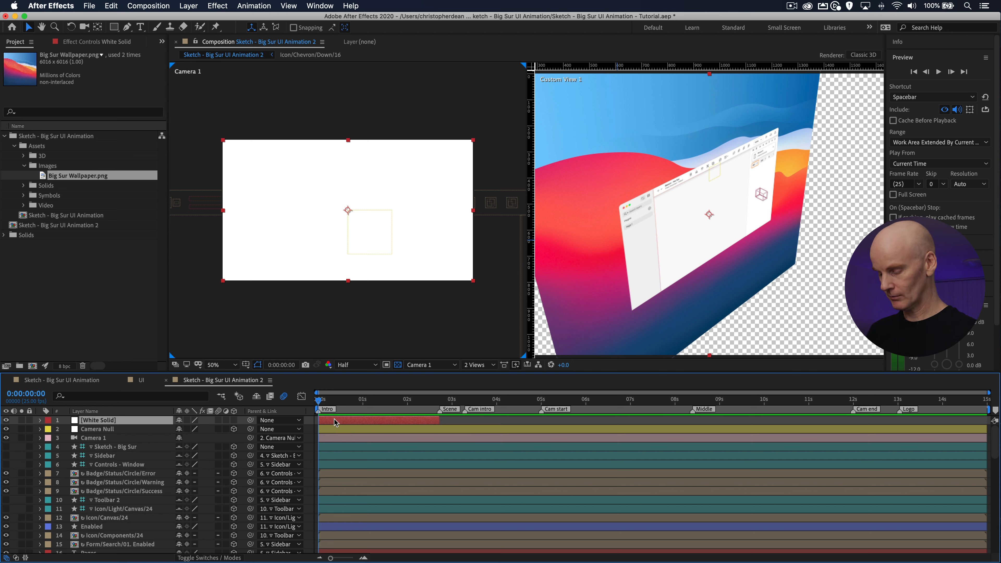
click(304, 101)
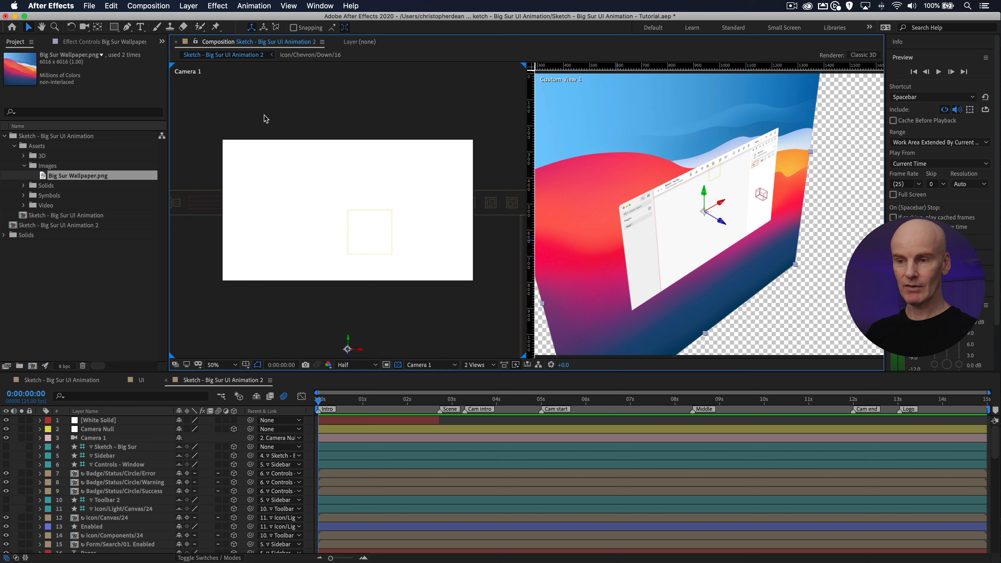
click(246, 365)
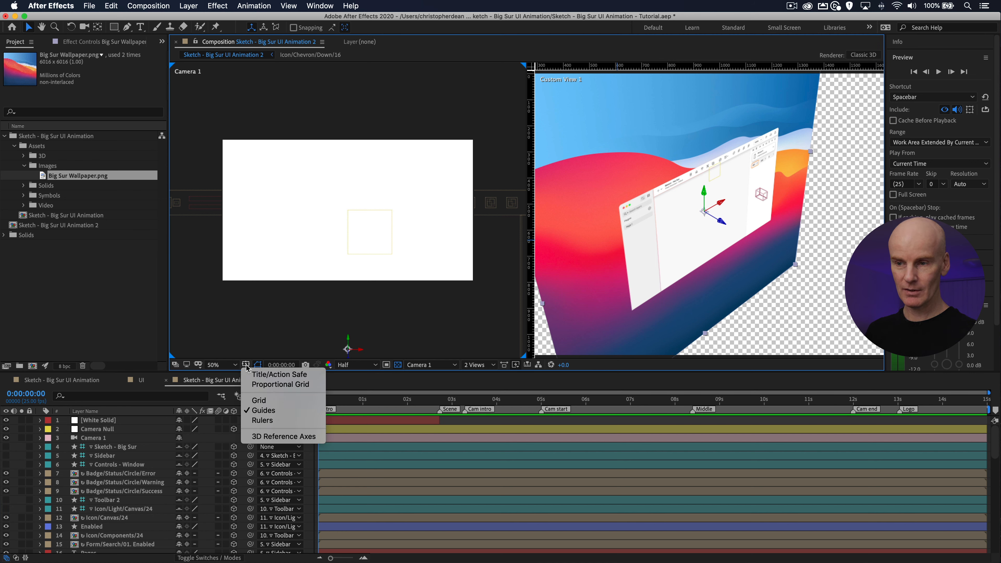
click(305, 377)
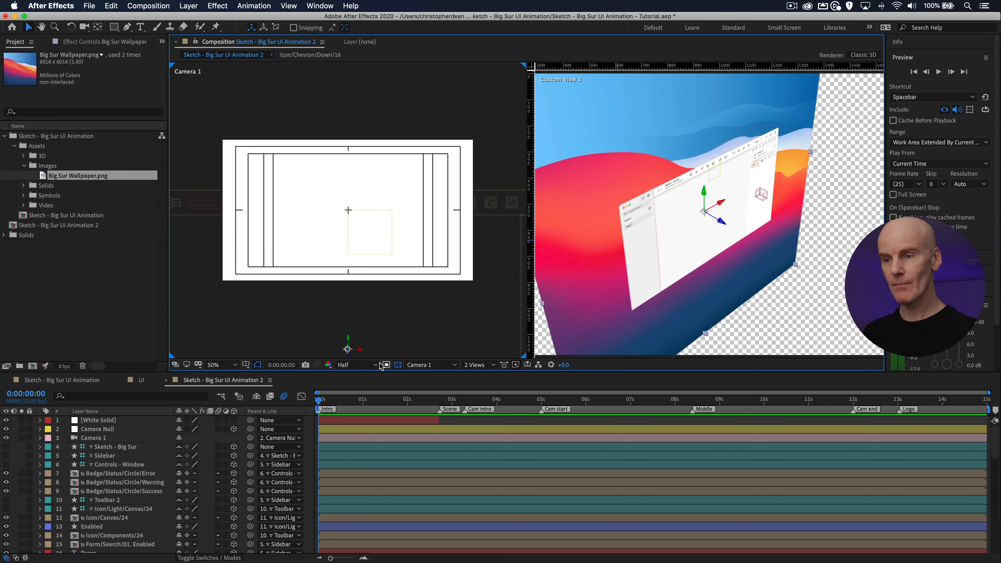
Step: Set the label colour of the white solid layer to None
click(329, 421)
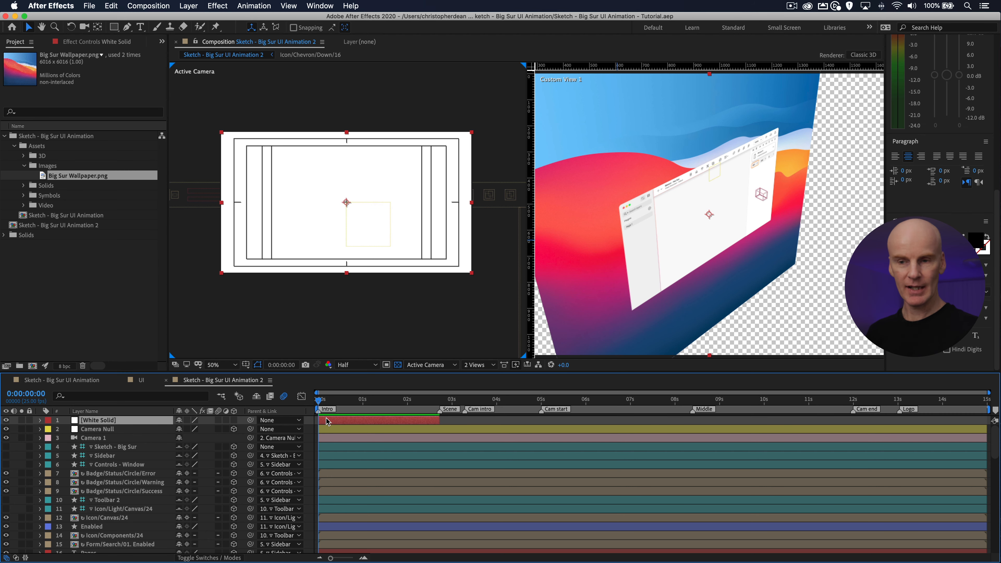
click(48, 421)
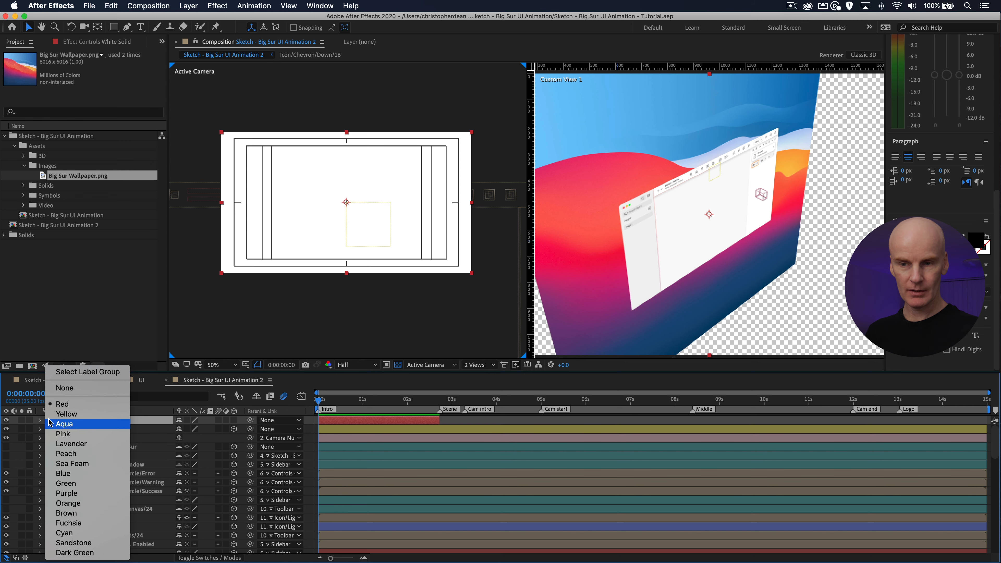
click(397, 449)
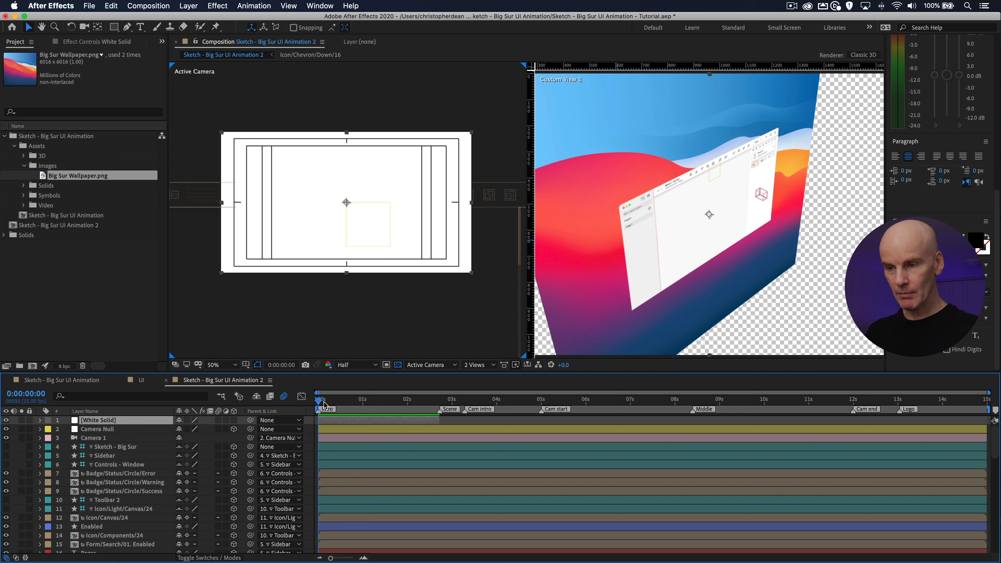
Step: Trim the start of the Camera Null and Camera 1 layers to the "Scene" marker at 0:00:02:18
click(333, 430)
shift+click(322, 437)
drag(319, 429, 441, 428)
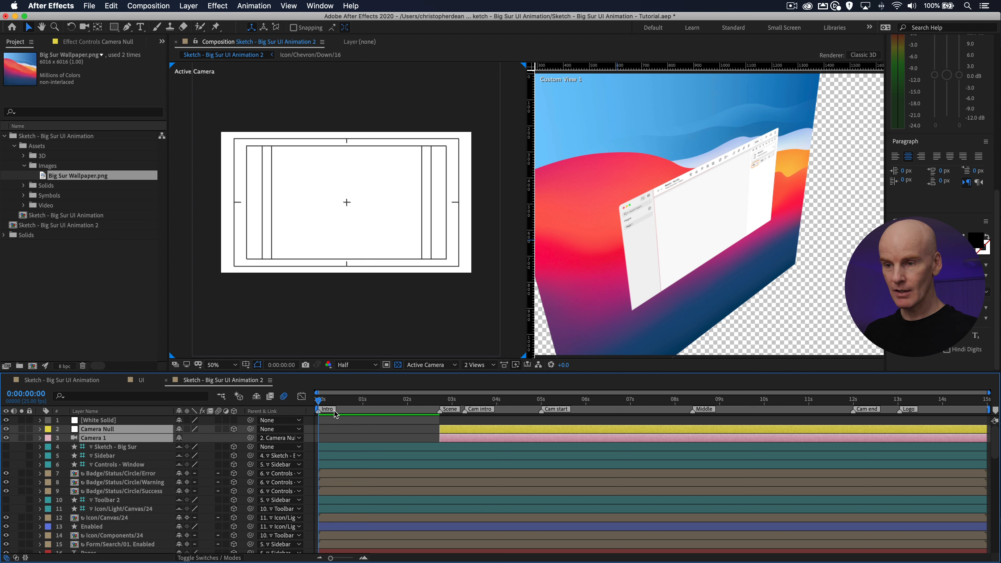
Step: Check the composition through the Camera 1 view and return the view to Active Camera
click(428, 366)
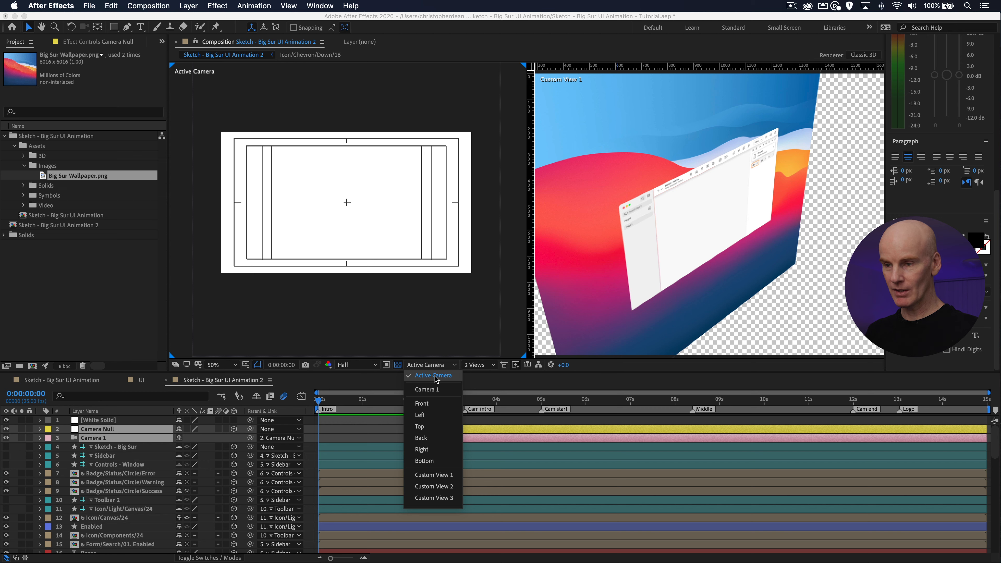
click(428, 390)
click(429, 366)
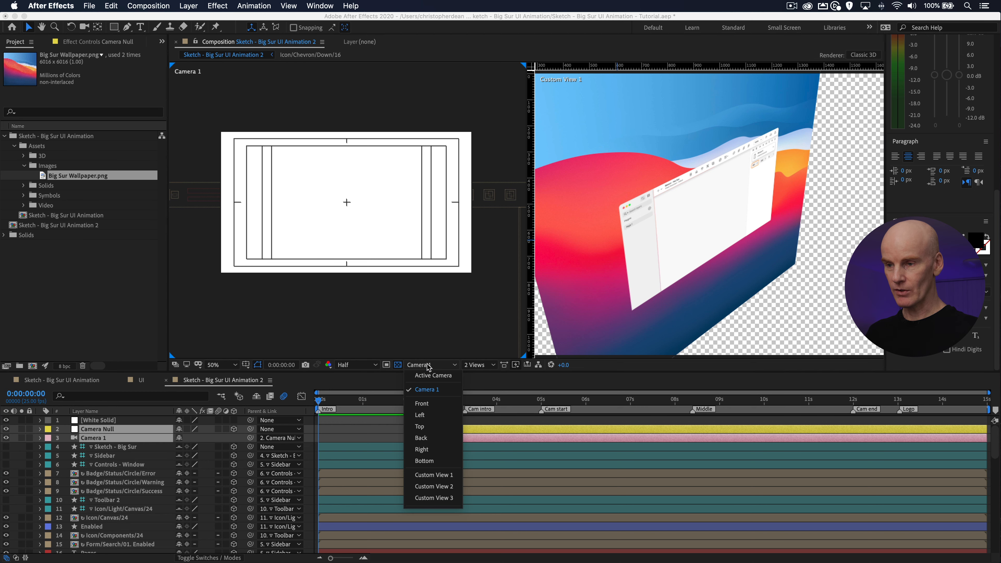
click(433, 376)
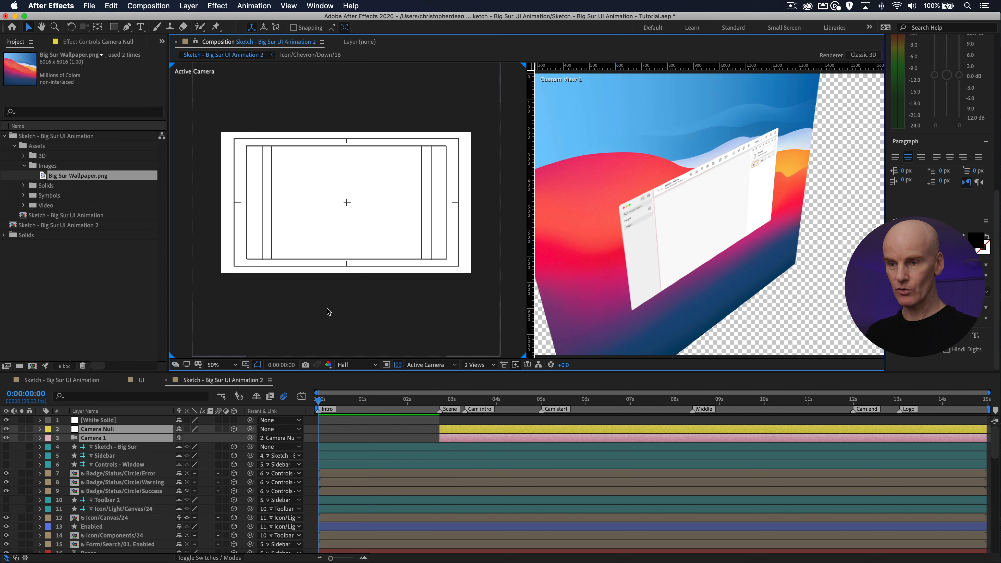
Step: Add a paragraph text layer reading "Coming soon" above the white solid, spanning the title-safe width, and shorten its text box to one line
click(326, 311)
click(366, 421)
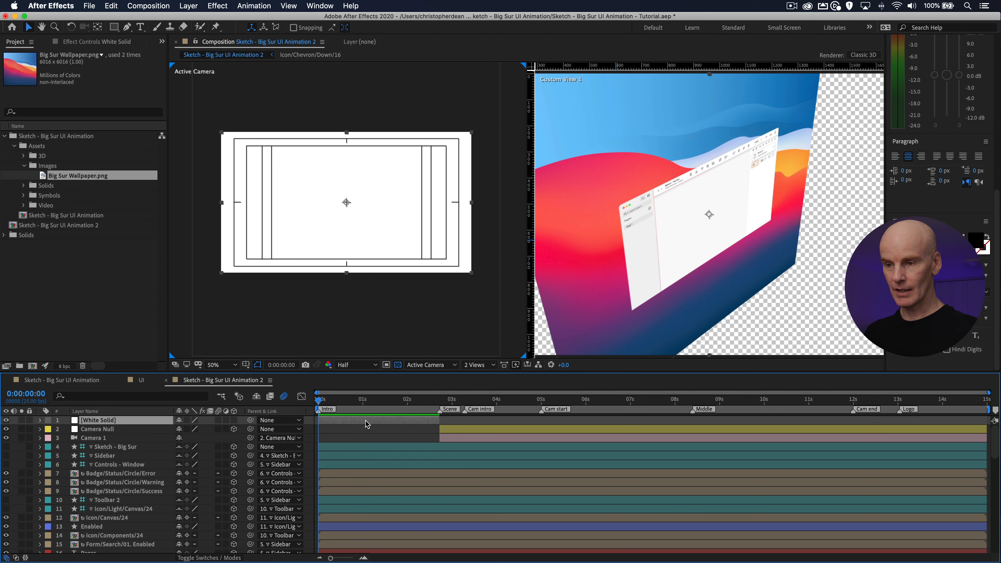
click(140, 26)
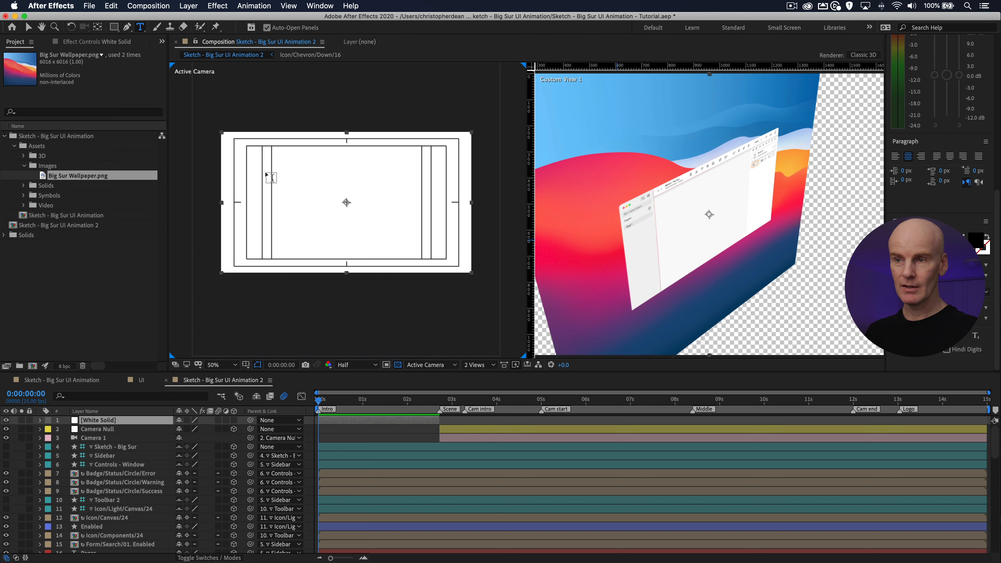
drag(247, 172, 452, 232)
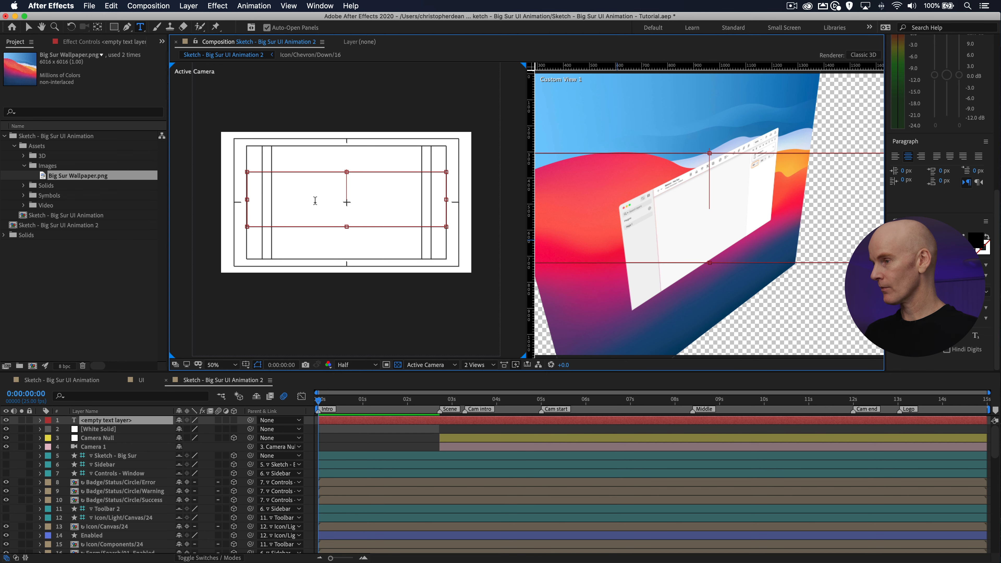
text(Comin)
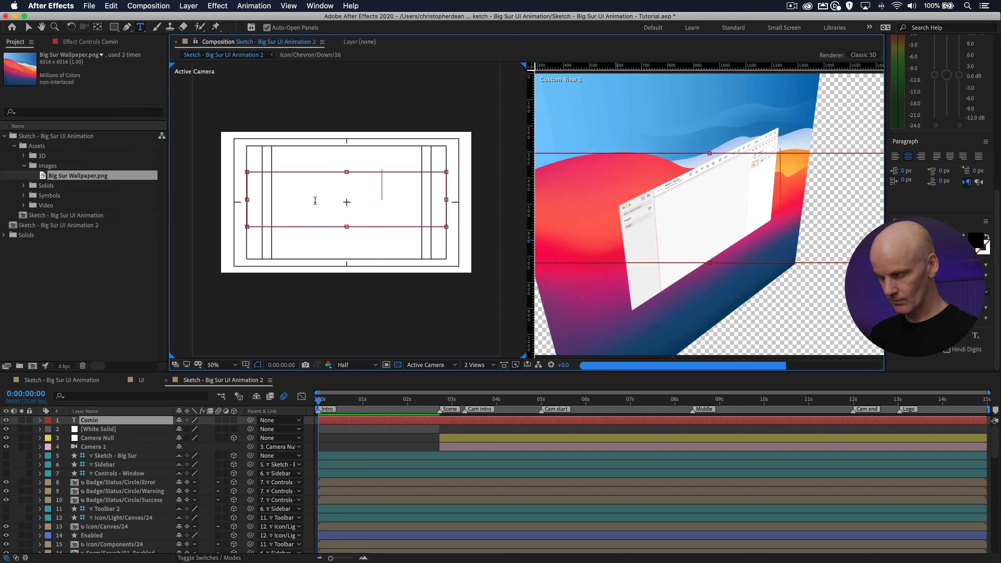
text(g soon)
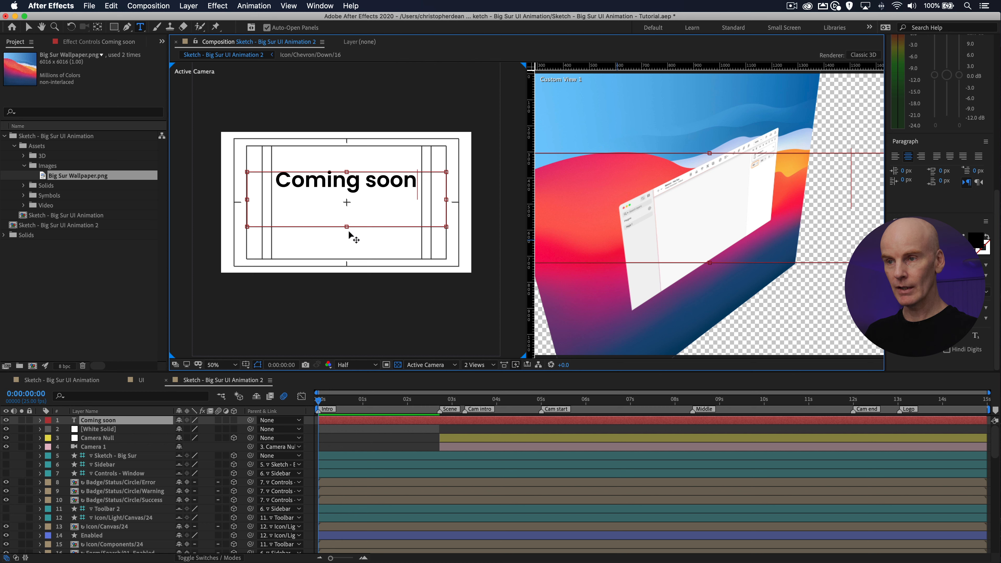
drag(347, 202, 347, 197)
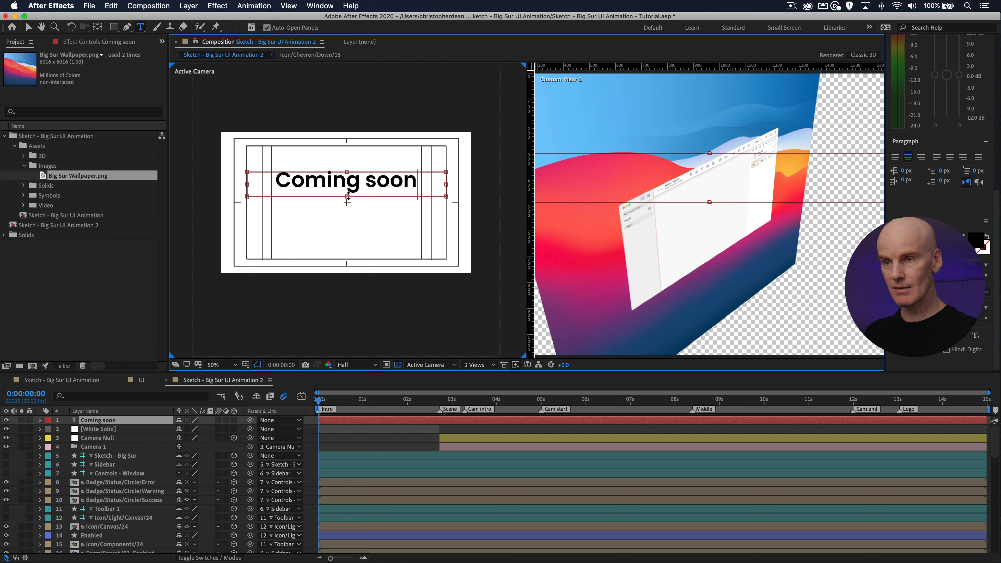
Step: Nudge the "Coming soon" text down to the middle of the frame and centre its anchor point on the text
click(29, 26)
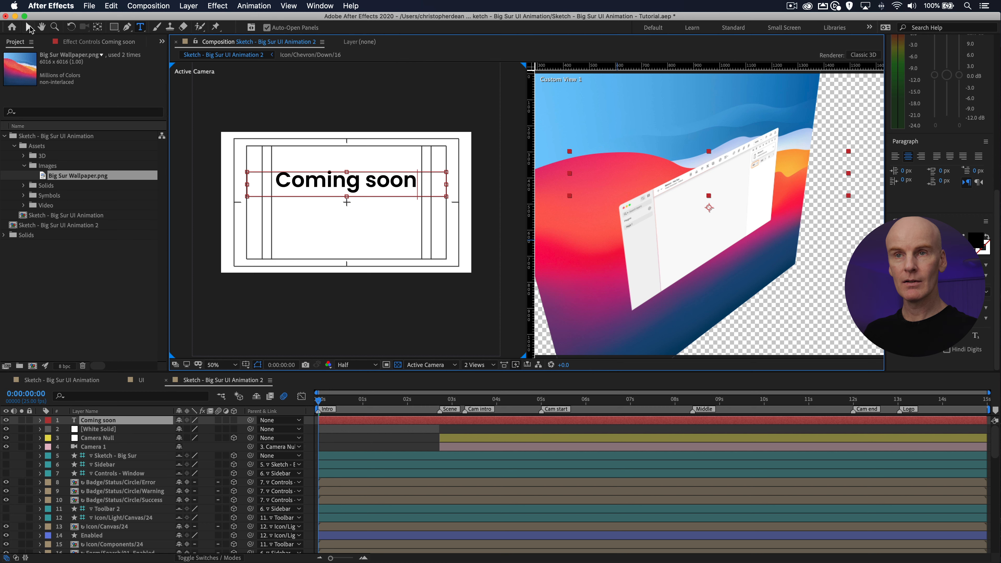
key(shift+Down)
key(shift+Down)
key(shift+Down)
key(shift+Down)
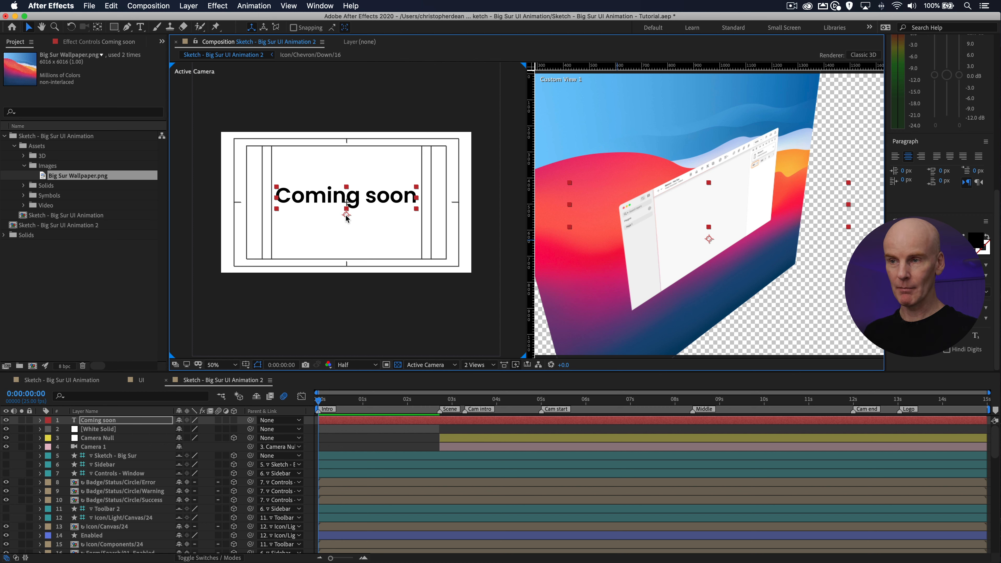
click(98, 28)
key(super+alt+Home)
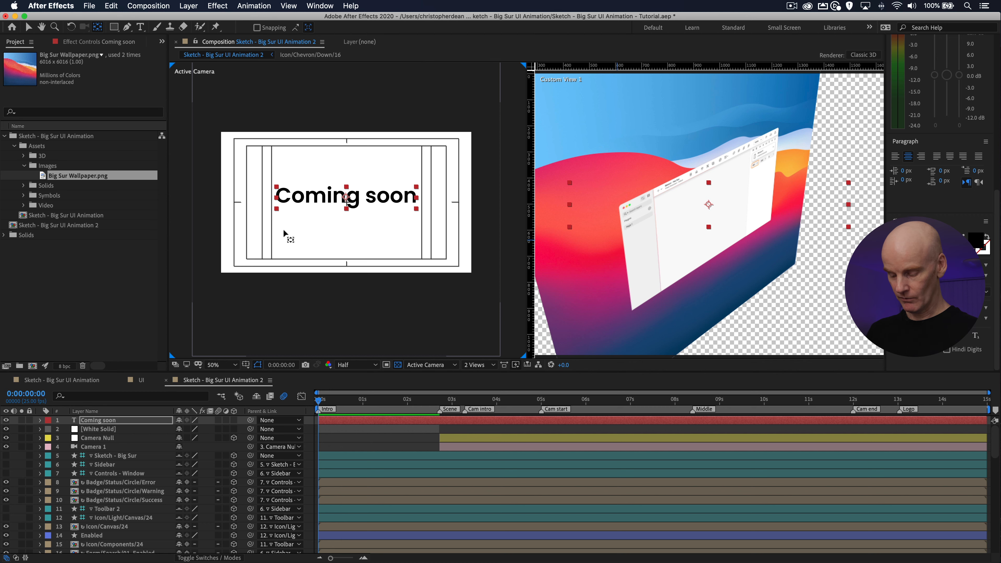
Step: Try moving the text layer's anchor point freely with the Pan Behind tool, and centre it on the text again
drag(346, 197, 336, 163)
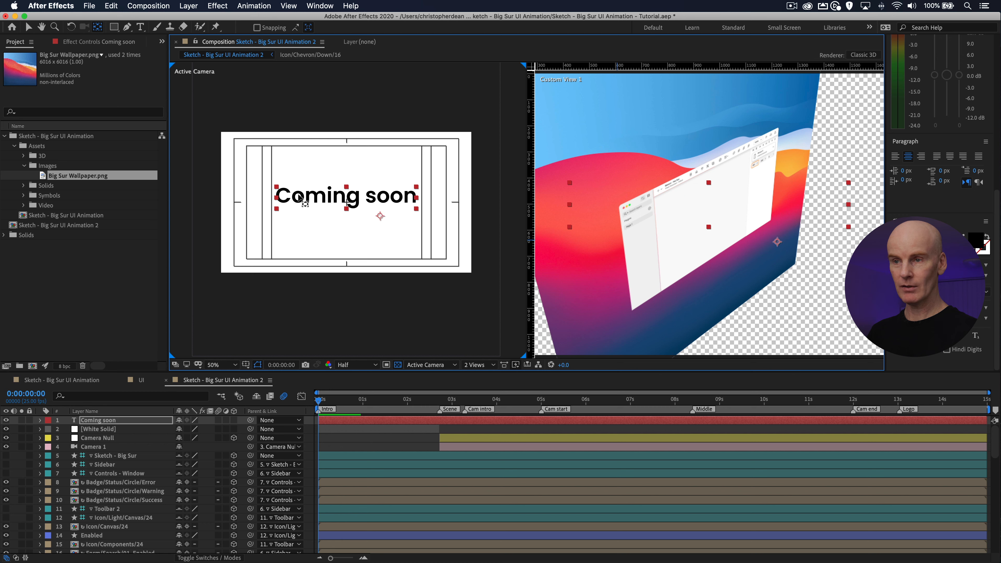
drag(281, 203, 277, 199)
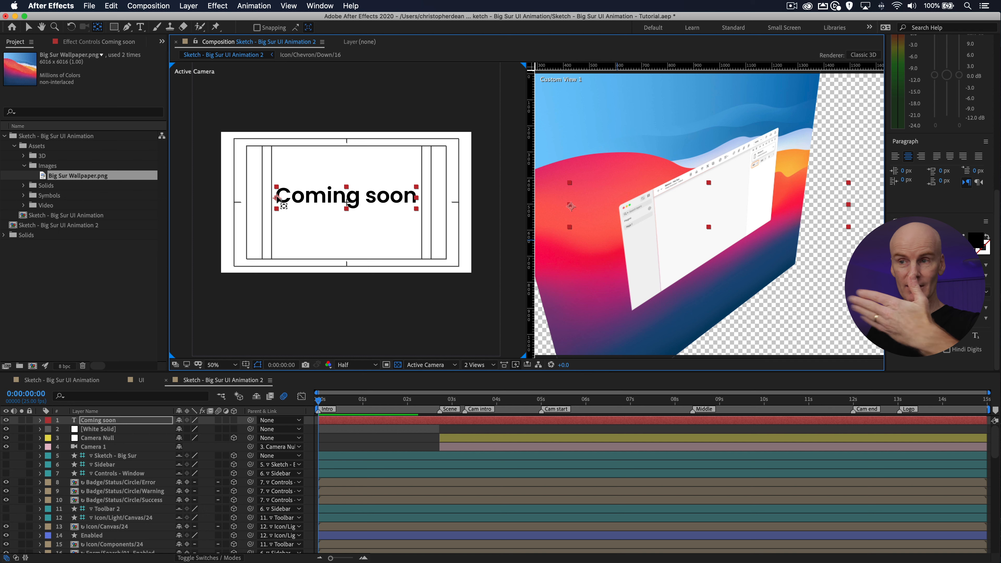
drag(279, 199, 346, 188)
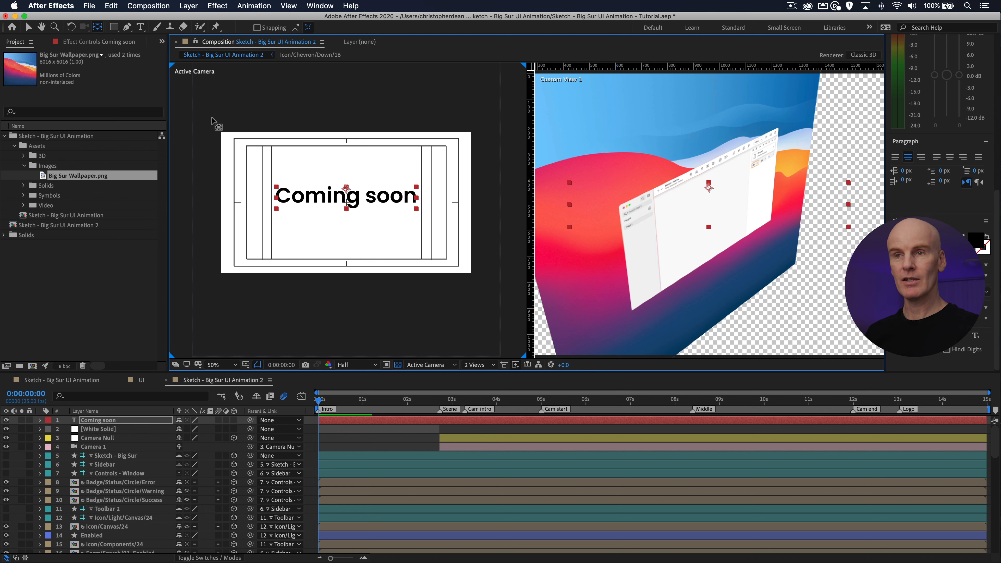
key(super+alt+Home)
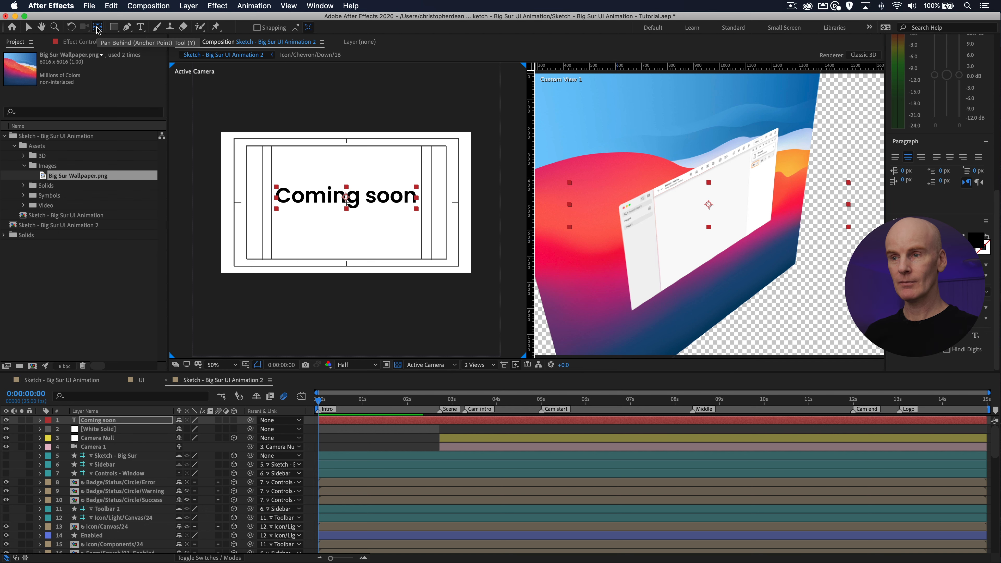
Step: Make the "Coming soon" text a 3D layer and trim its end to the "Scene" marker at 0:00:02:18
click(28, 26)
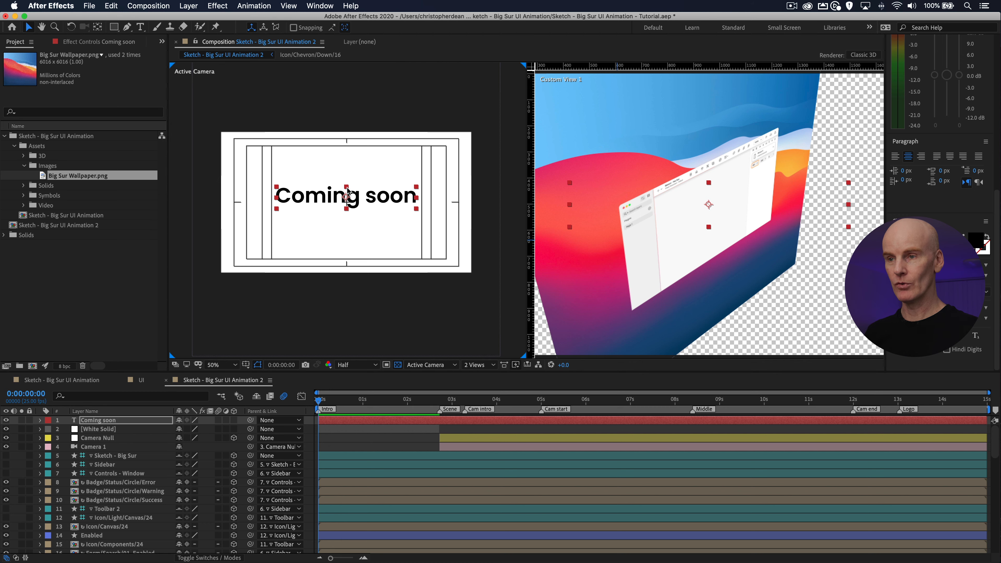
click(368, 199)
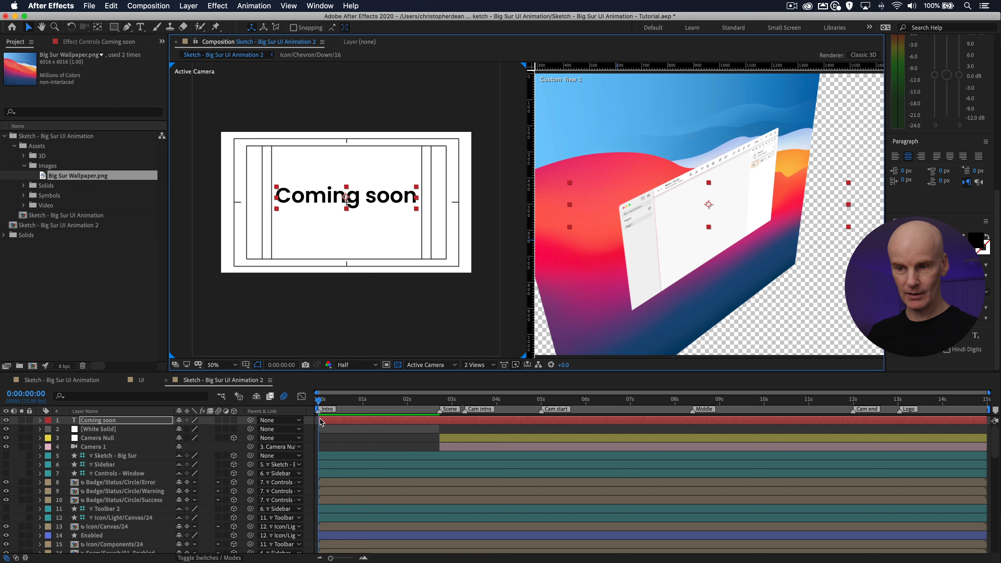
click(225, 422)
click(234, 420)
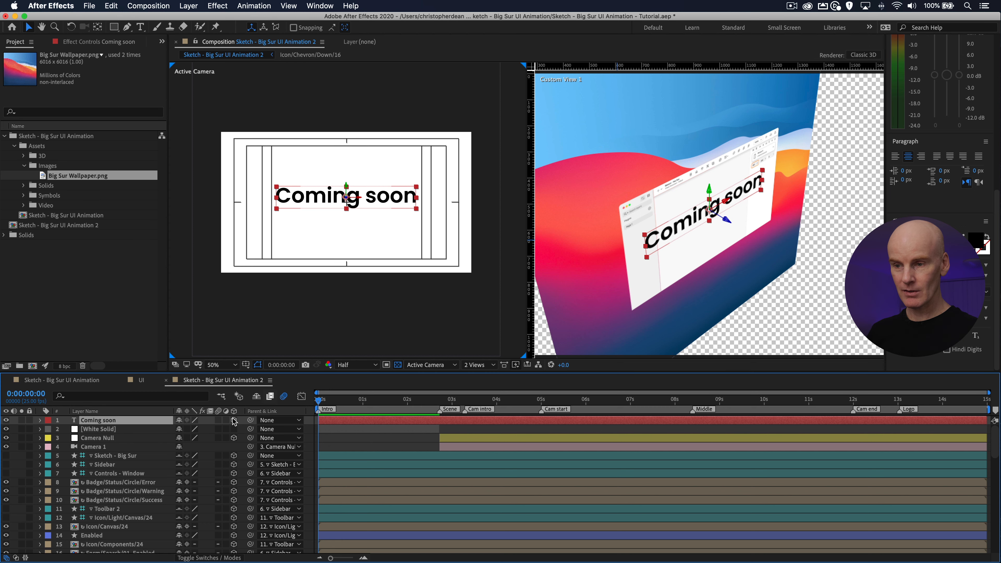
click(439, 399)
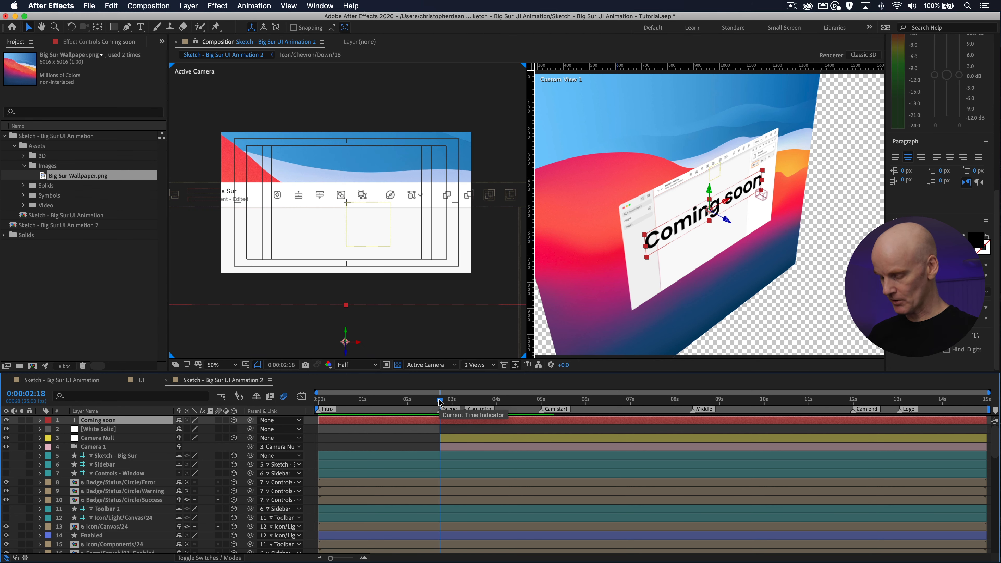
key(alt+bracketright)
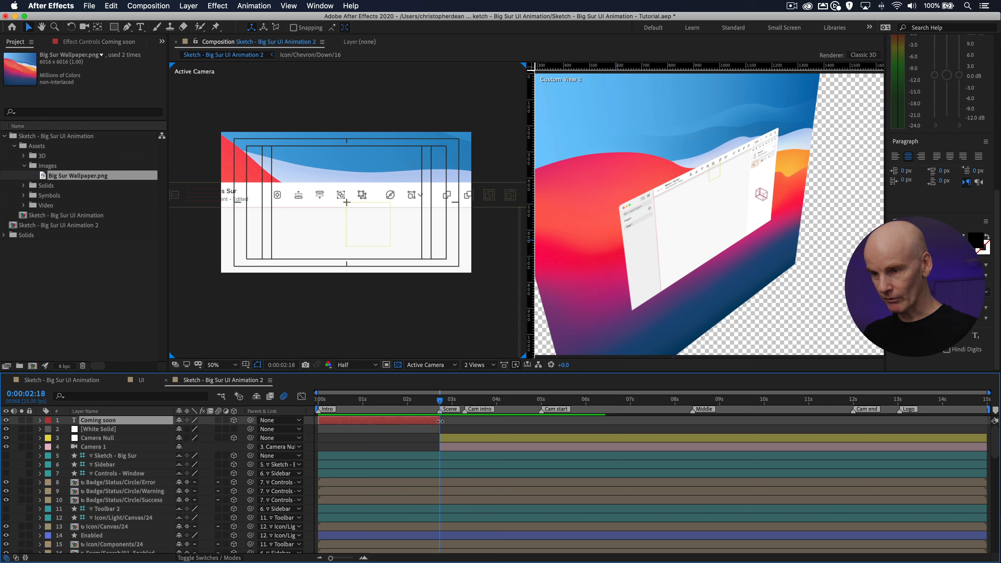
Step: Enable Position keyframing on the Coming soon text layer with a keyframe at 0:00:00:22
click(319, 401)
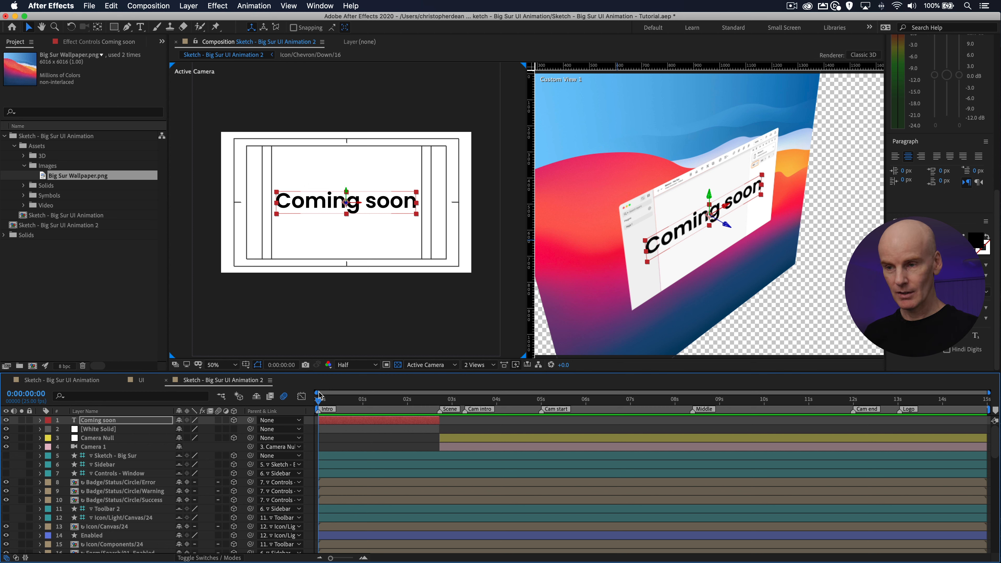
click(362, 401)
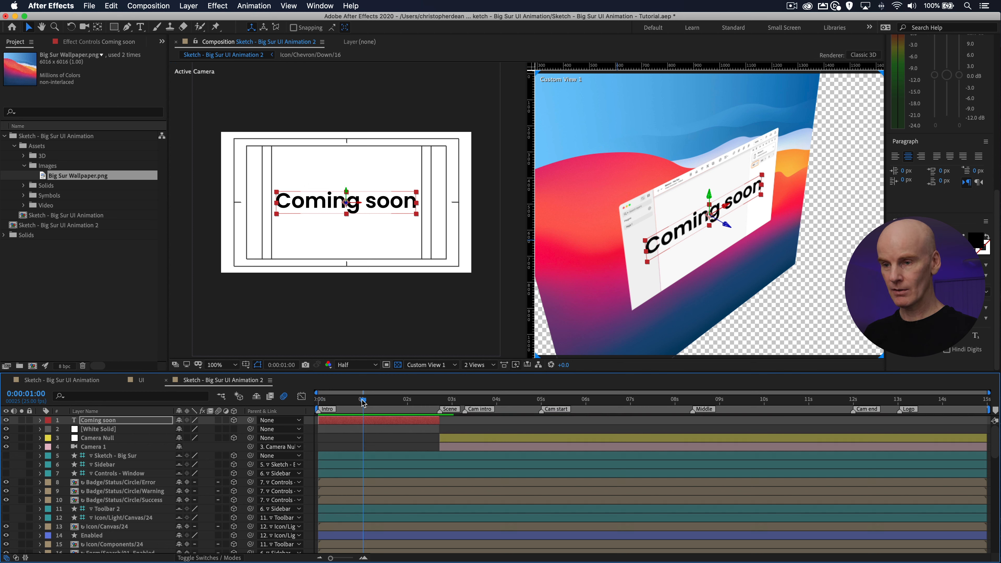
click(352, 421)
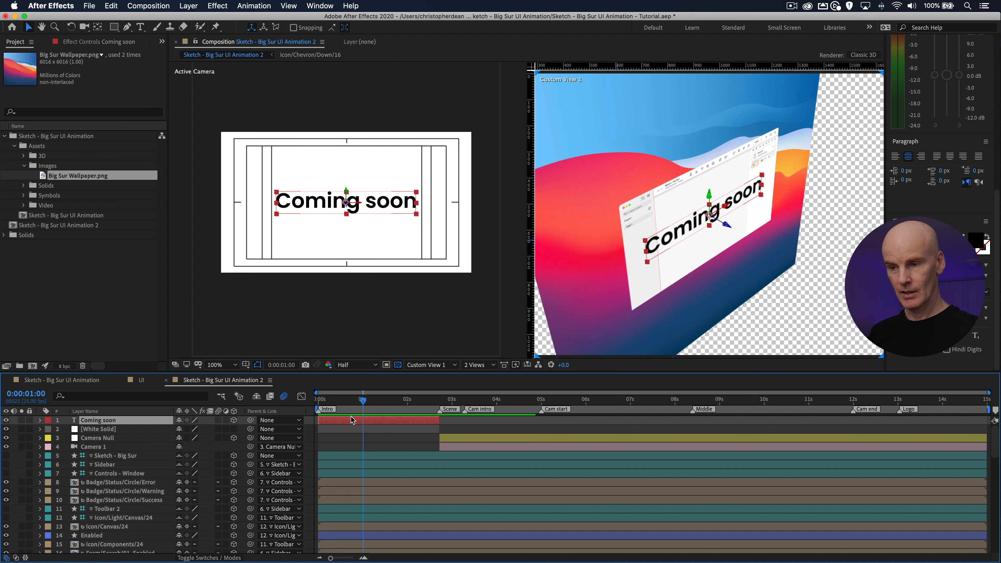
key(p)
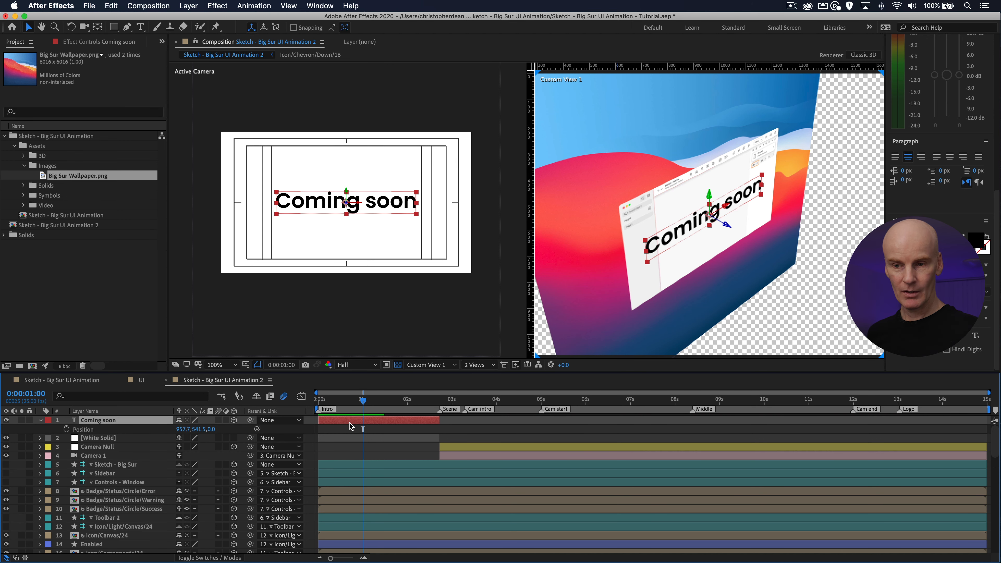
key(Page_Up)
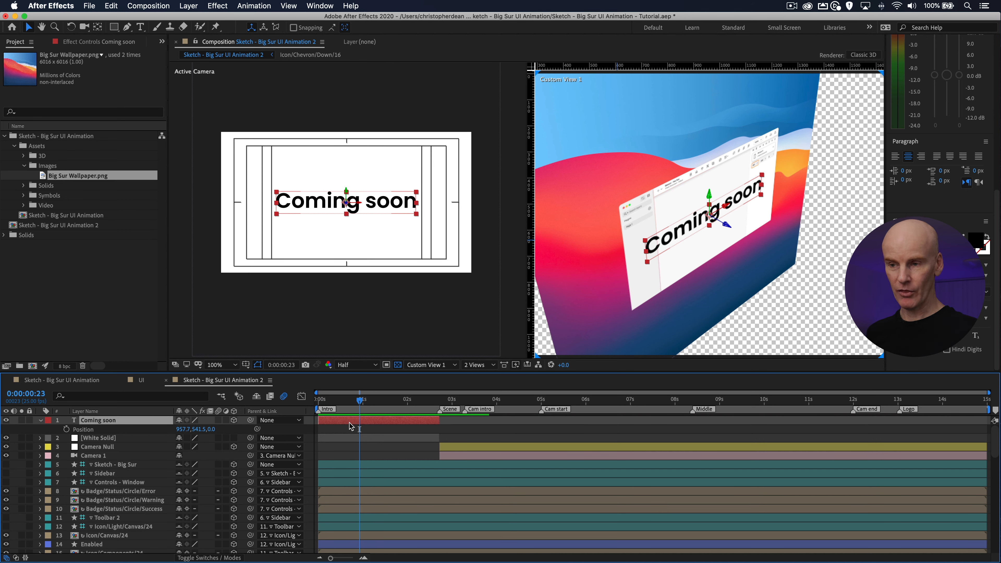
key(Page_Up)
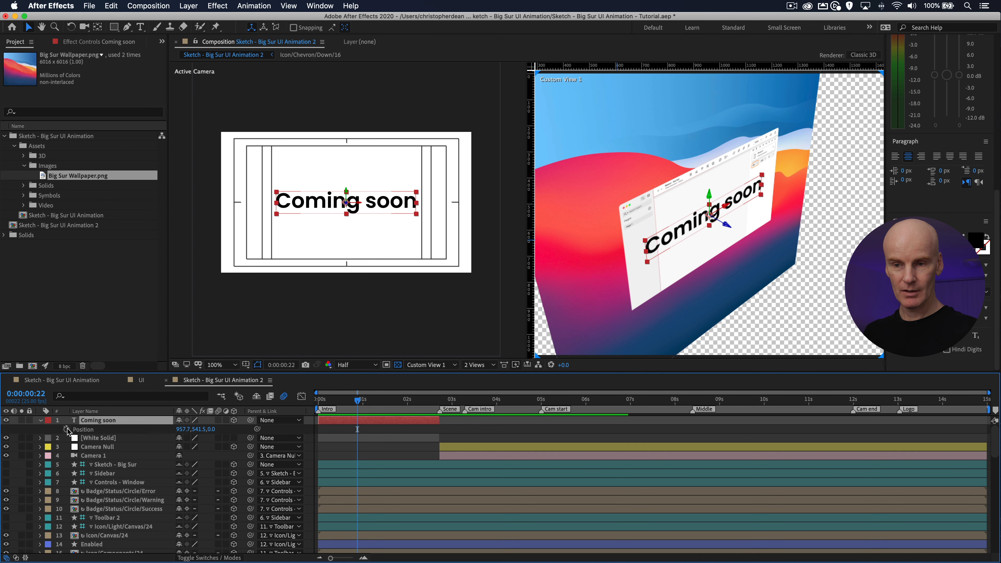
click(66, 429)
Step: Add a Position keyframe to the Coming soon layer at 0:00:00:02
click(323, 413)
key(Page_Up)
key(Page_Up)
key(Page_Down)
key(Page_Down)
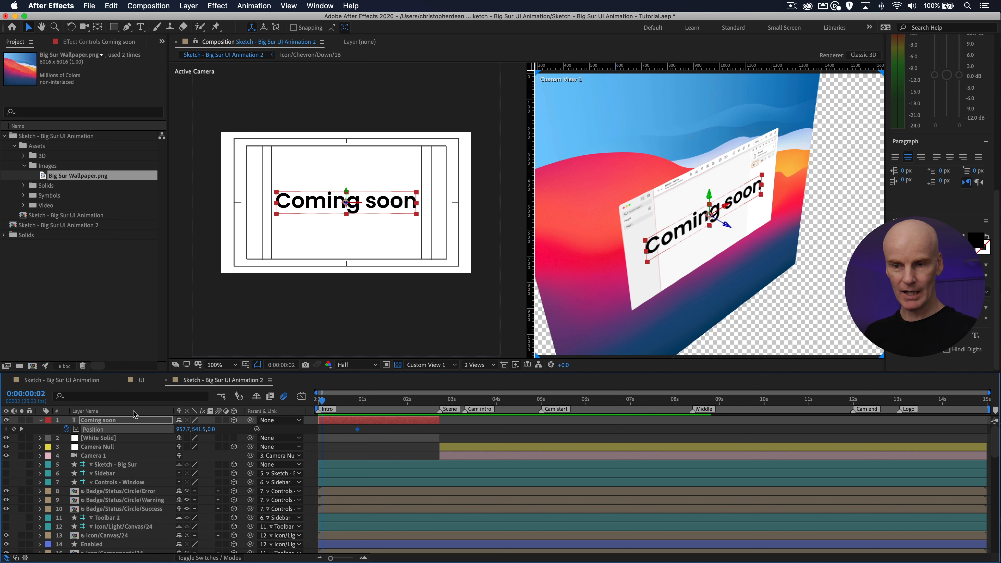
click(13, 429)
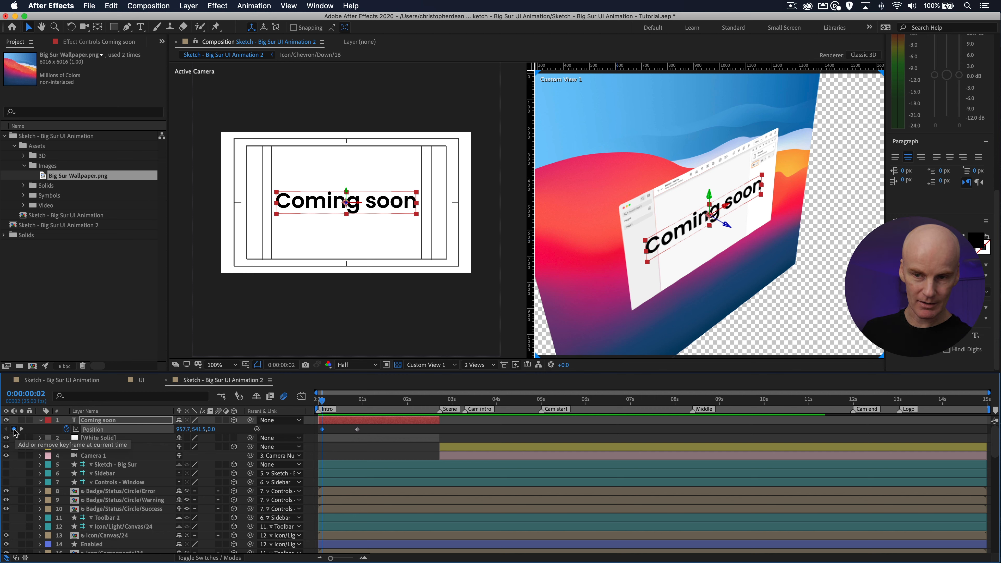
click(21, 428)
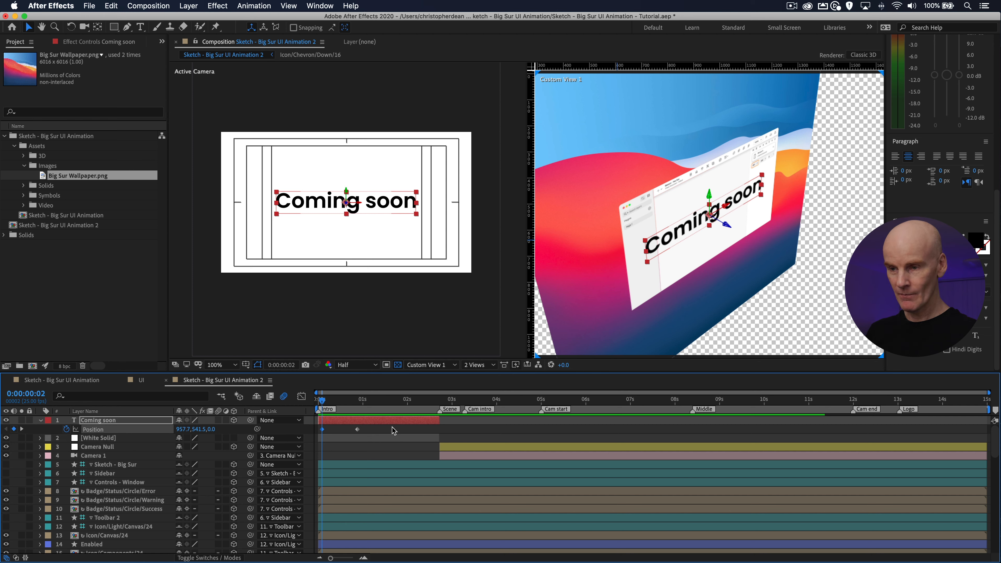
Step: Add Position keyframes to the Coming soon layer at 0:00:02:17 and 0:00:02:07
click(440, 401)
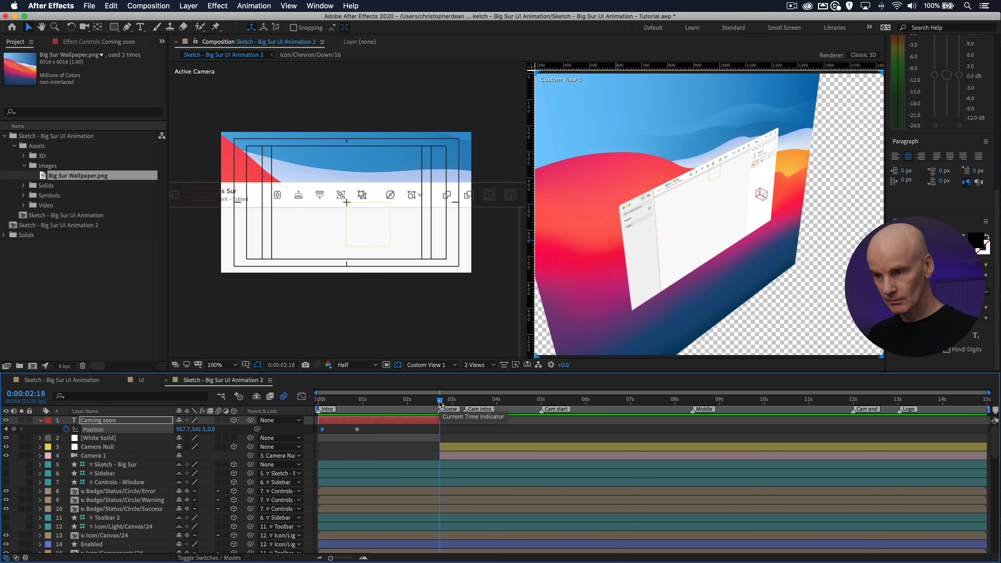
key(Page_Up)
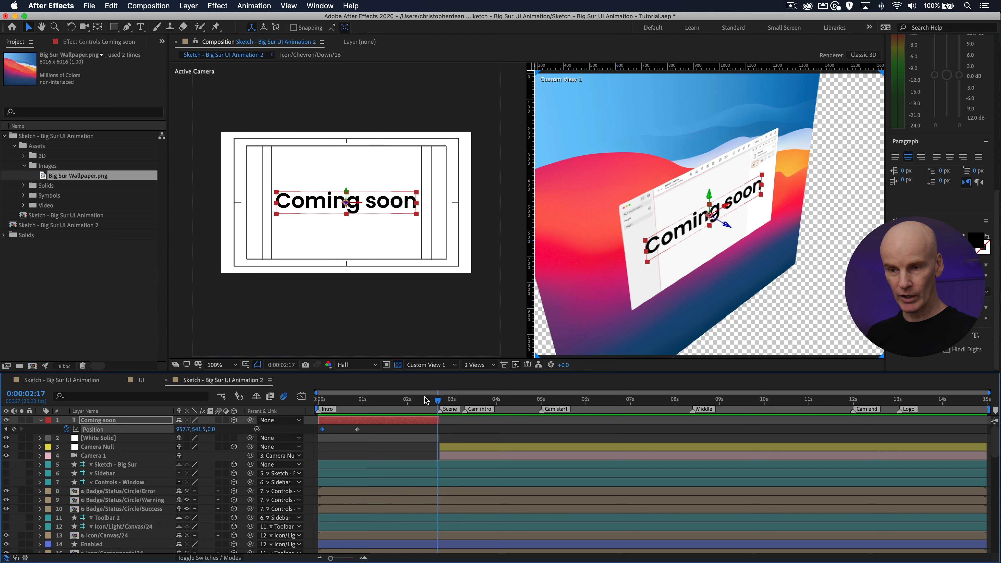
click(14, 428)
key(space)
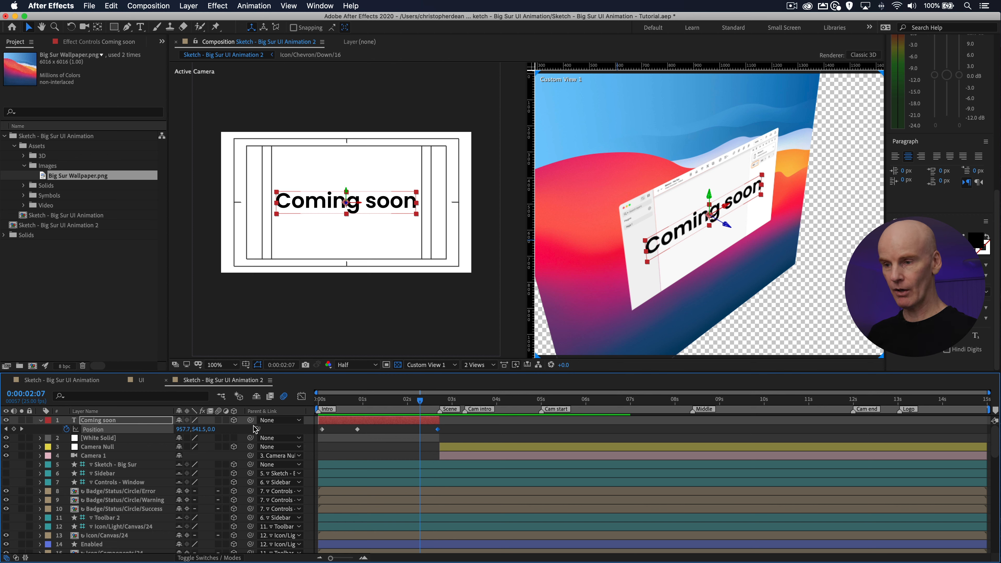
click(14, 430)
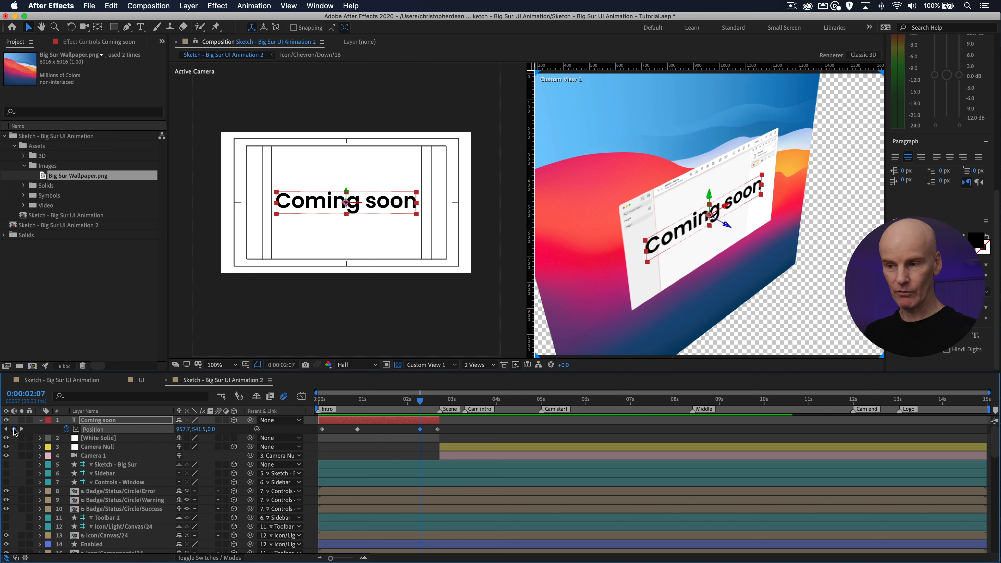
Step: Set the font size of the Coming soon text to 200 px
click(357, 401)
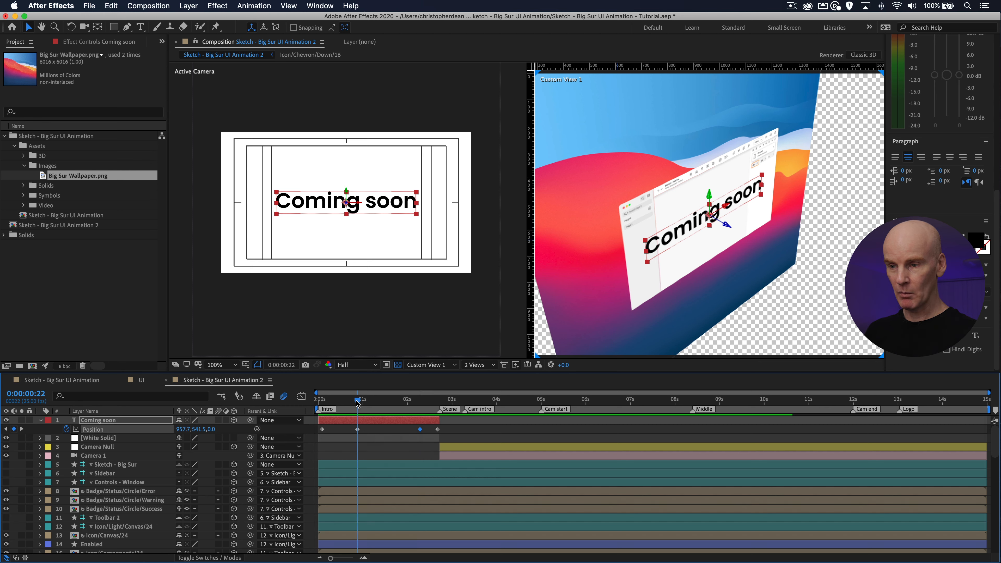
drag(357, 400, 323, 402)
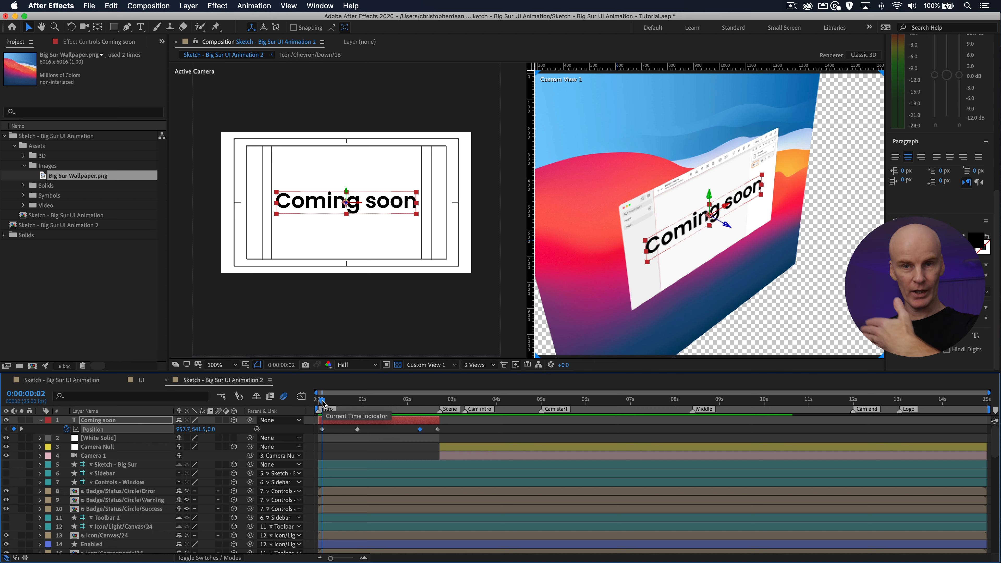
drag(323, 401, 421, 403)
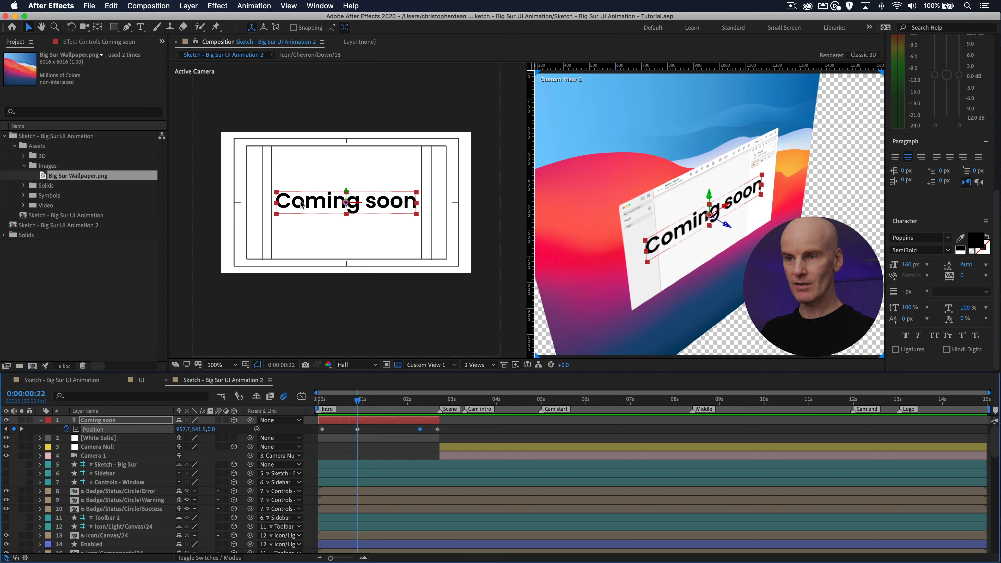
click(301, 203)
click(906, 264)
text(2)
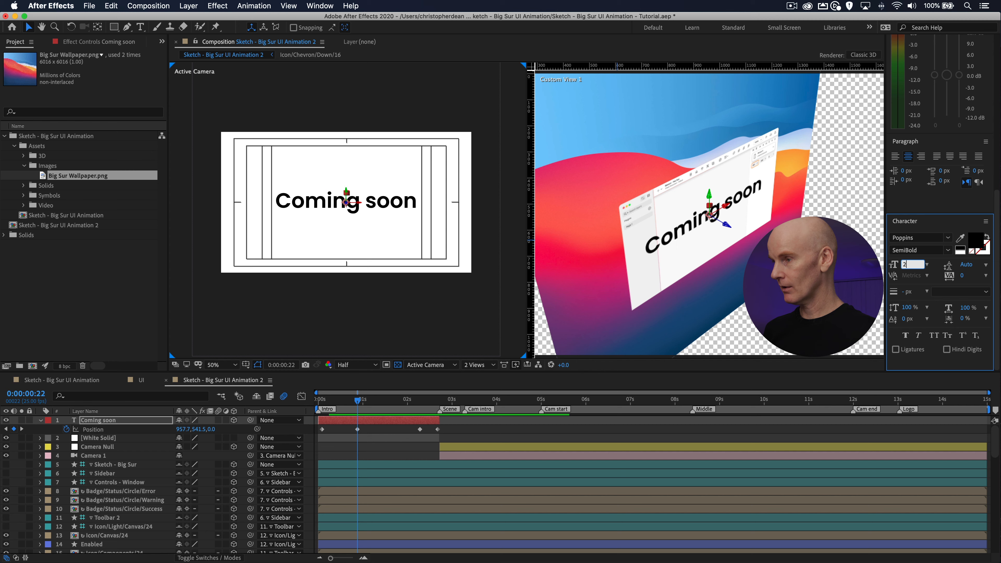
text(00)
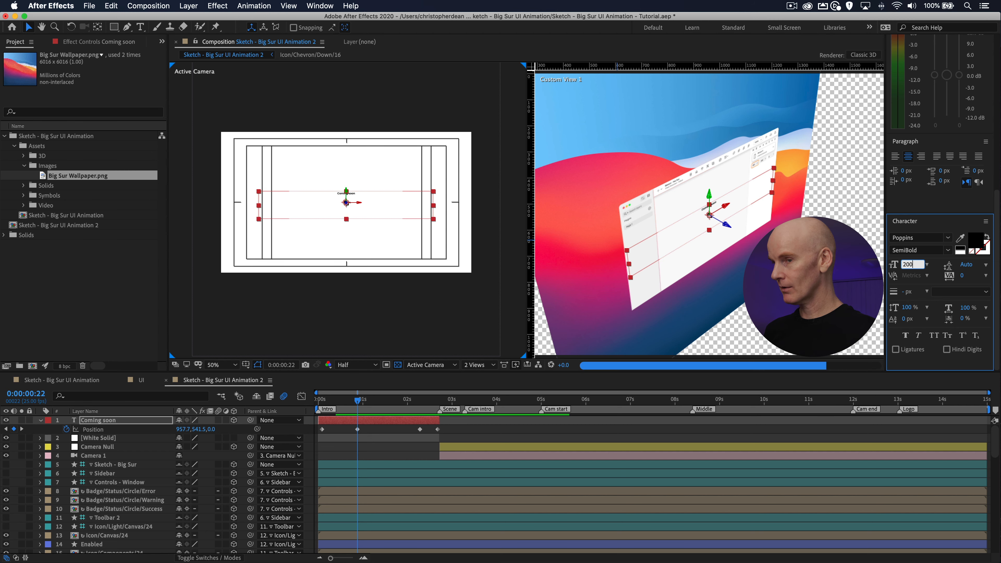
Step: Set the Coming soon layer's Z position to 3000 at the 0:00:00:22 keyframe
click(359, 427)
click(360, 421)
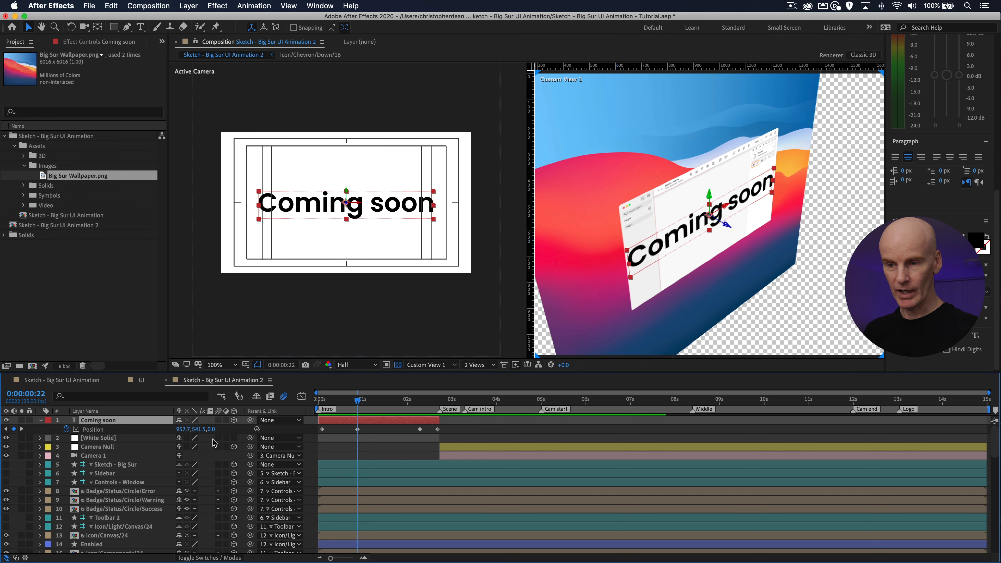
click(222, 429)
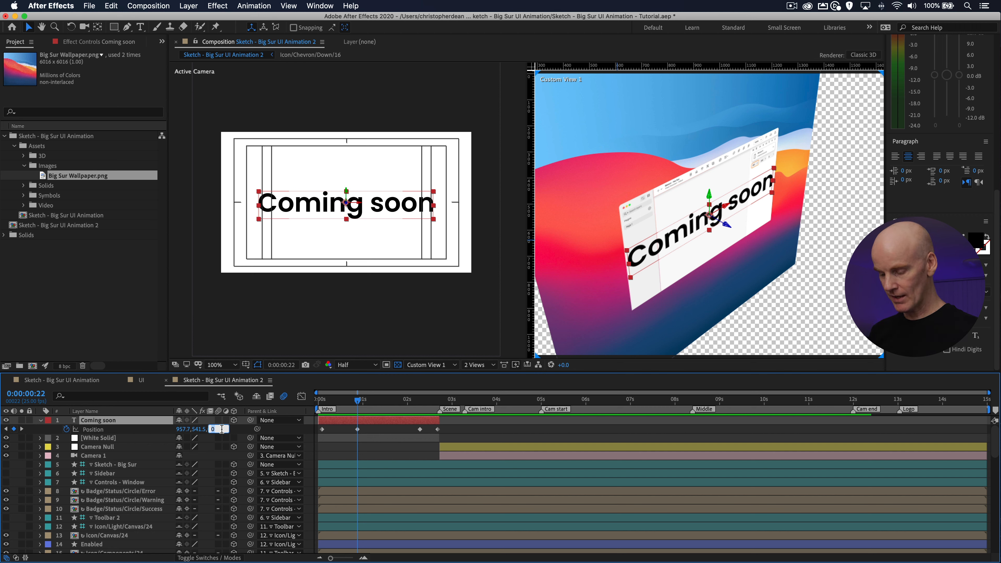
text(30)
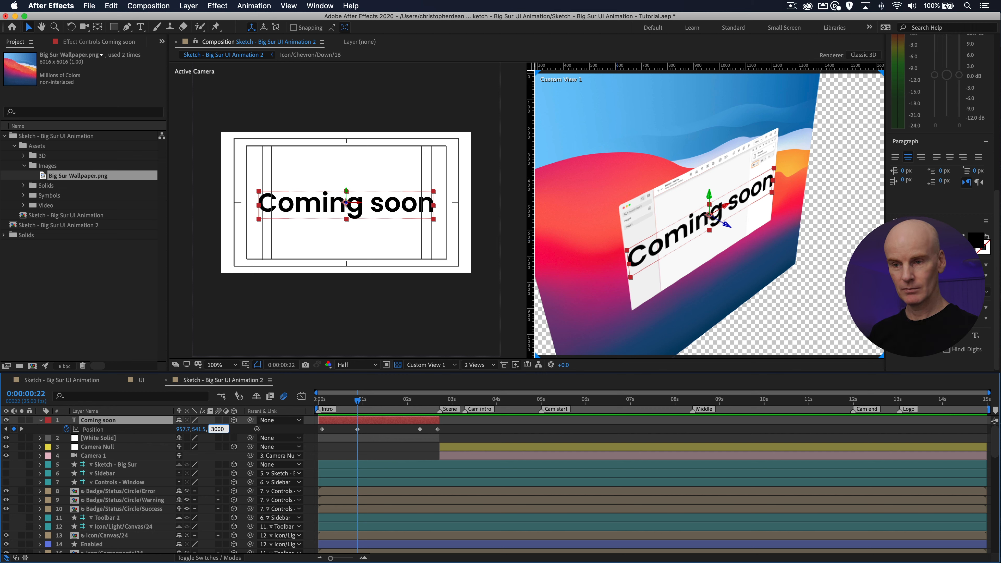
text(00)
key(Return)
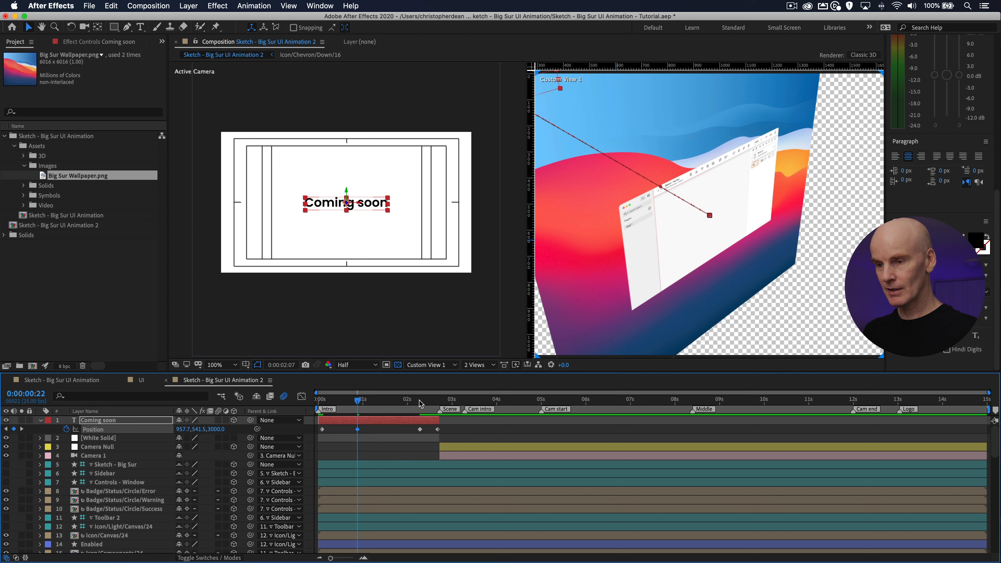
Step: Set the Coming soon layer's Z position to 3500 at the 0:00:02:07 keyframe
click(420, 402)
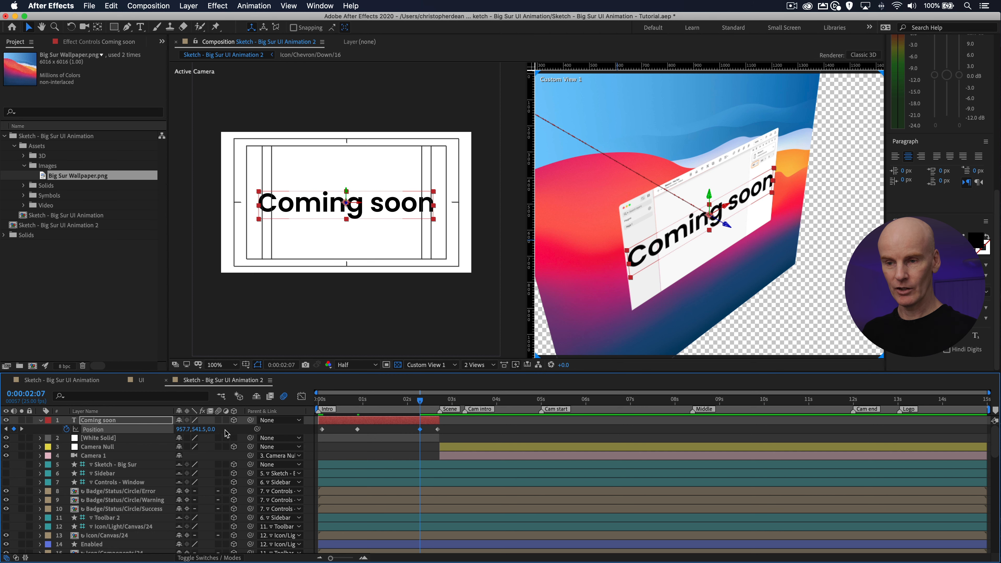
click(211, 429)
text(35)
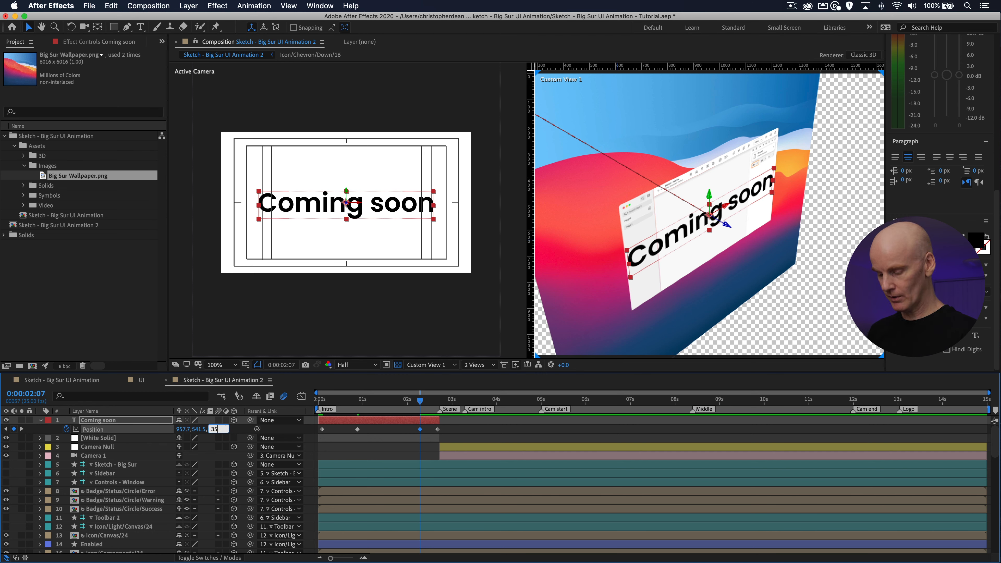
text(00)
key(Return)
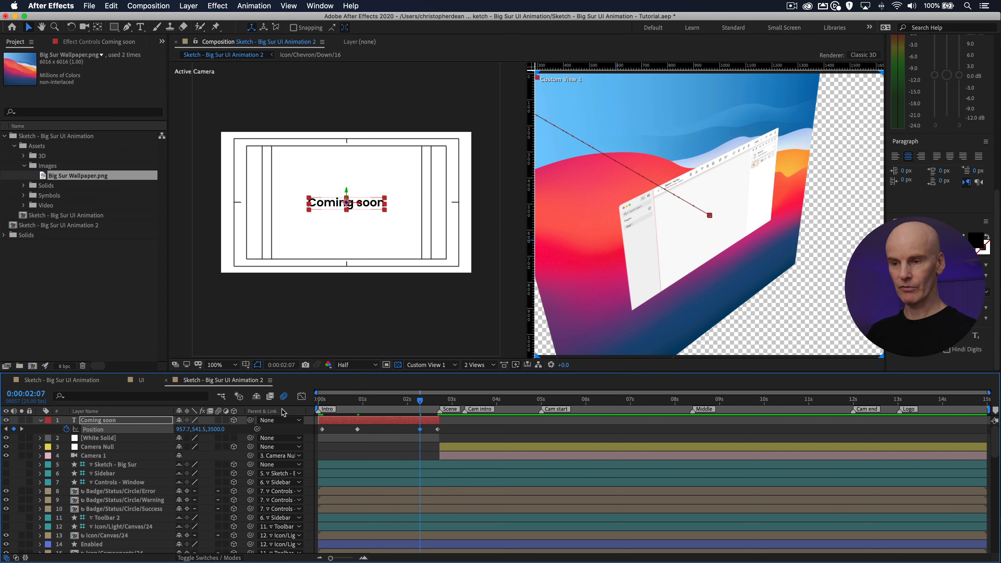
Step: Set the Coming soon layer's Z position to 20000 at the last keyframe, 0:00:02:17
click(319, 400)
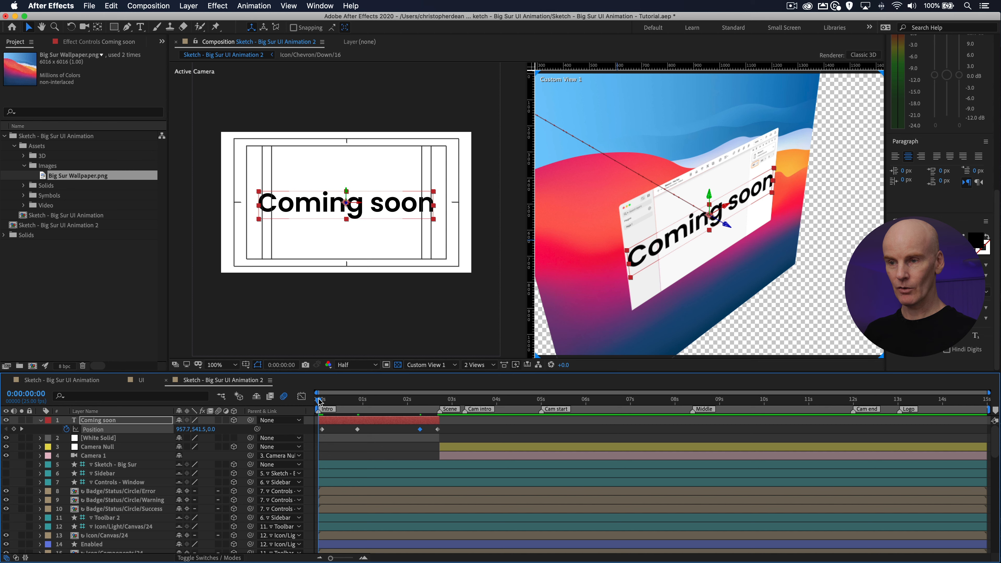
click(356, 400)
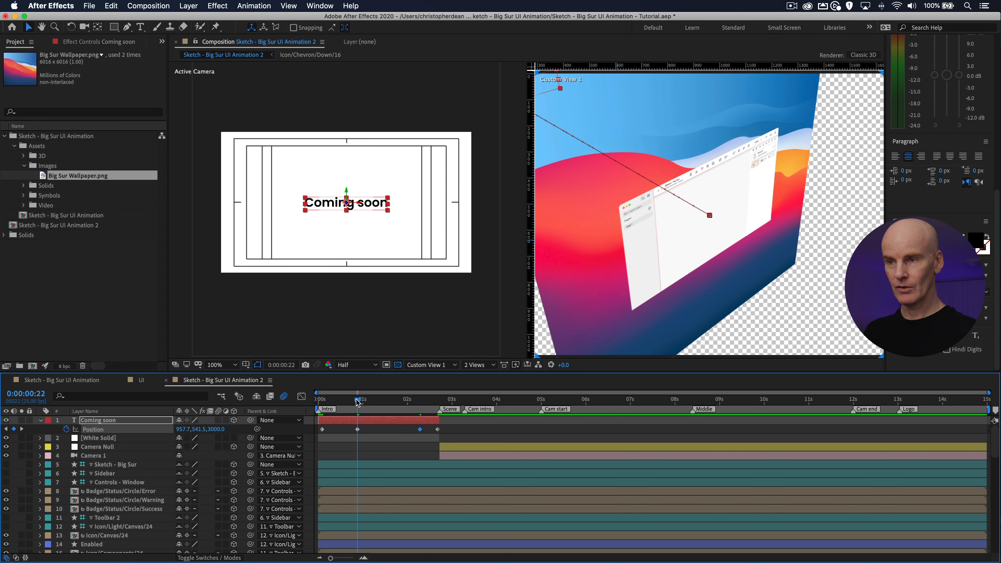
click(419, 400)
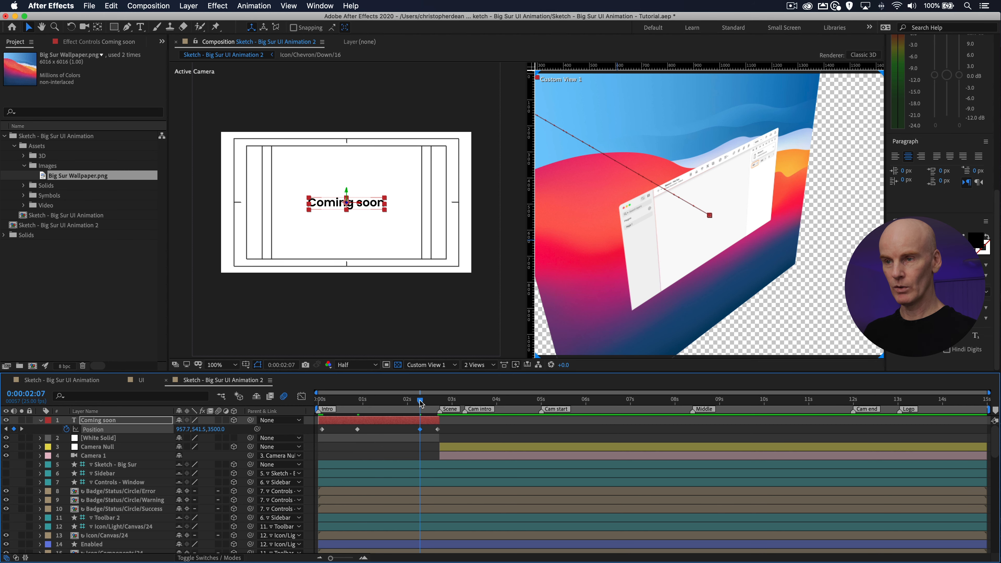
click(438, 401)
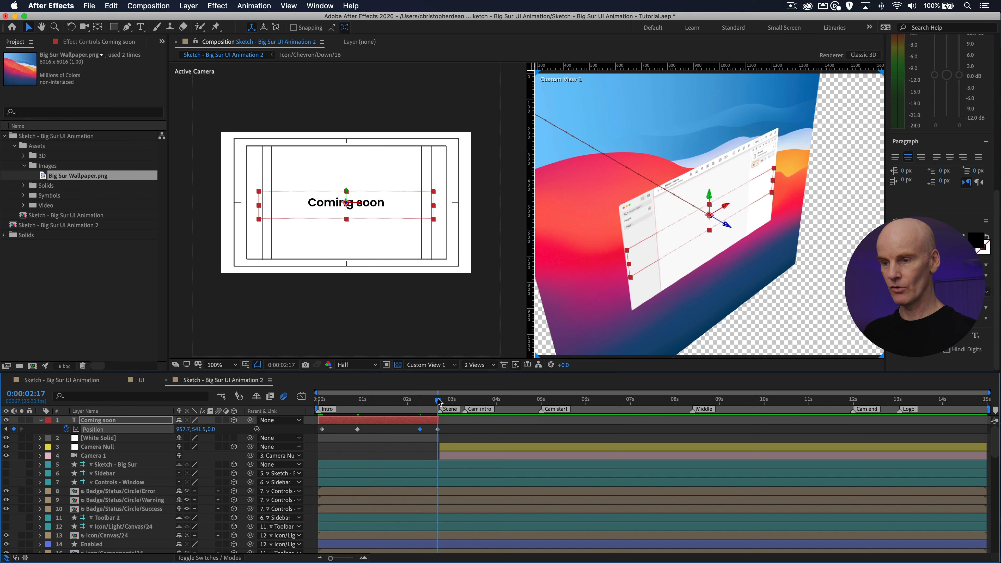
click(209, 429)
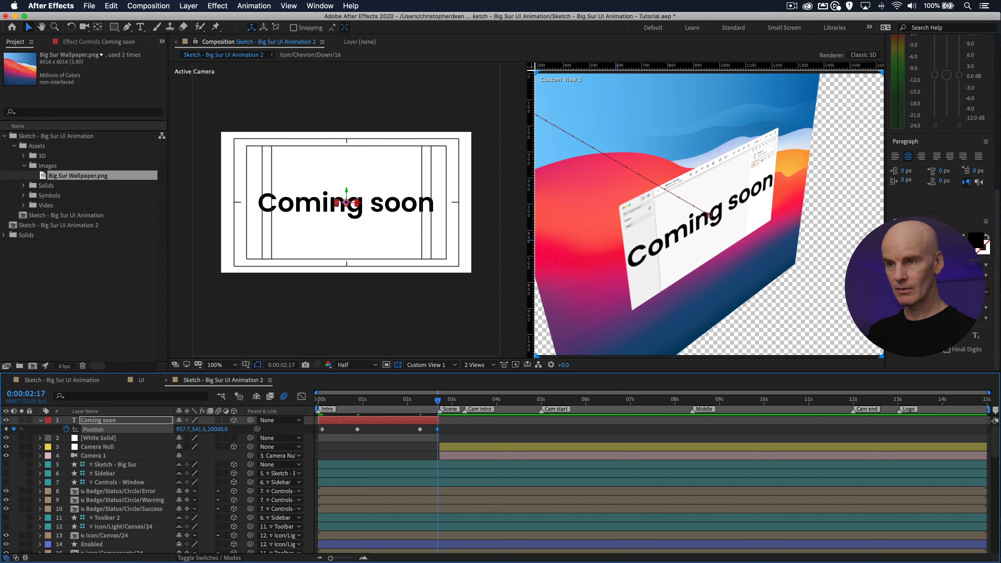
key(Return)
Step: Limit the work area to the intro section, from 0:00:00:00 to 0:00:02:18
key(Page_Down)
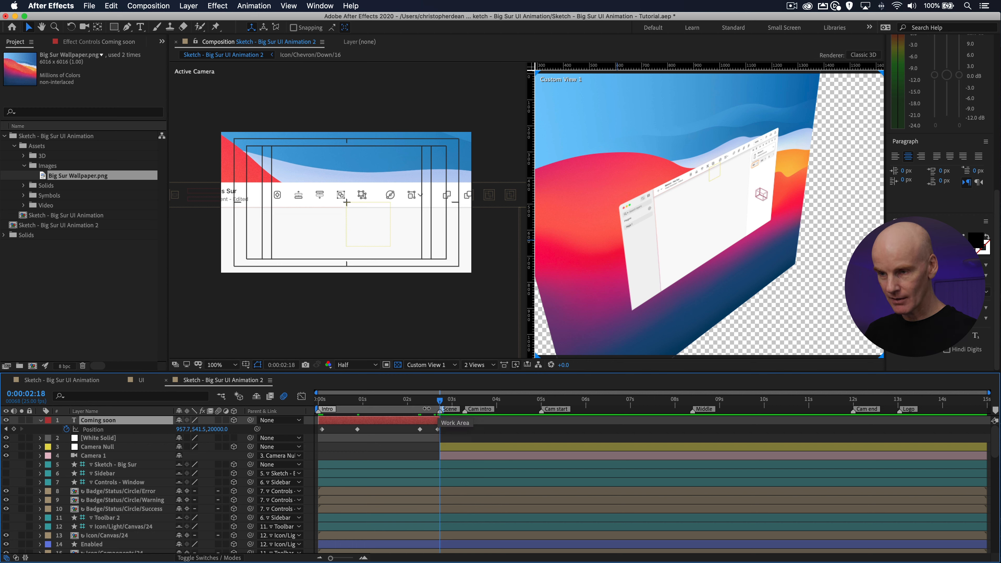
click(364, 400)
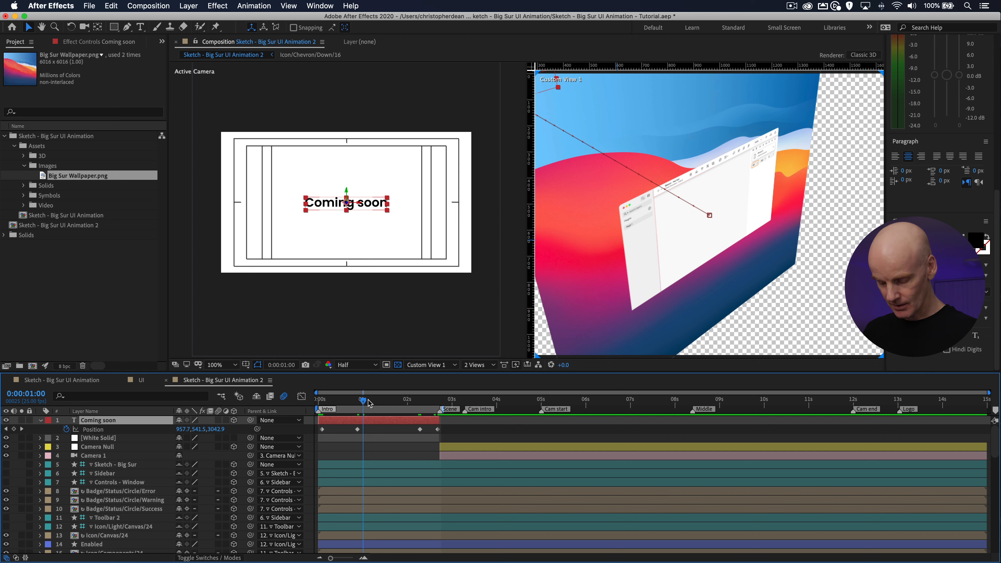
drag(368, 402, 316, 403)
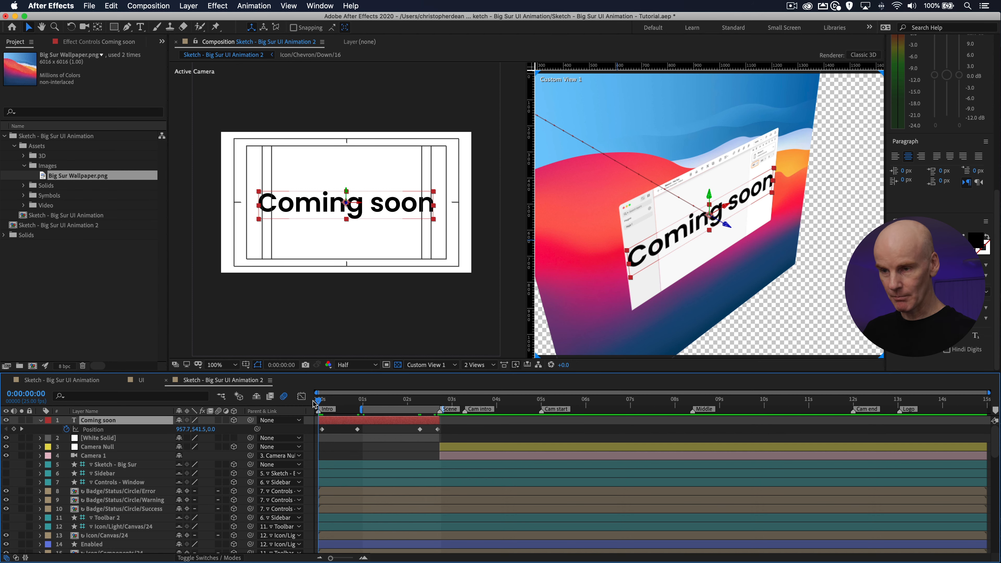
Step: Save the project and preview the Coming soon text animation from the start
key(super+s)
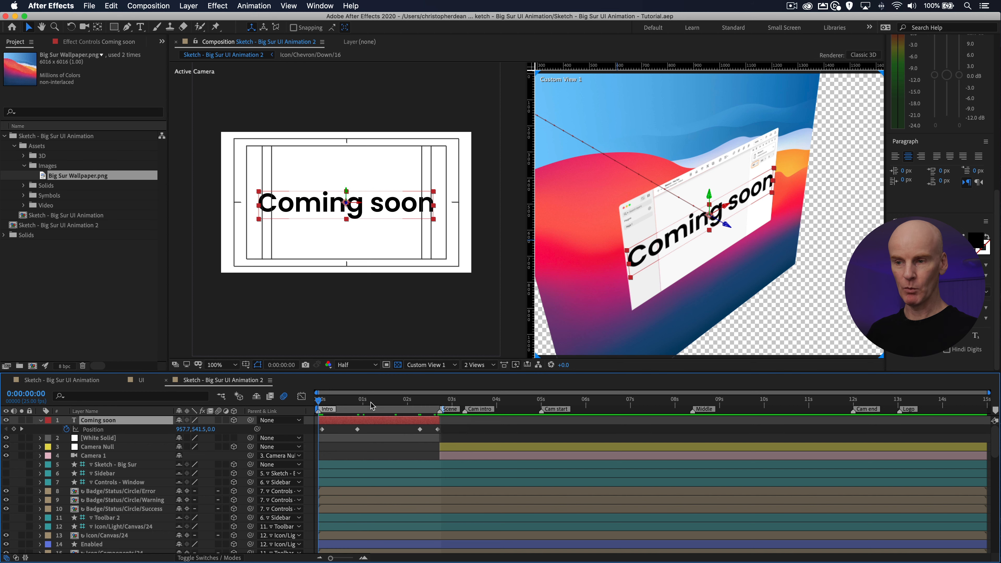
key(space)
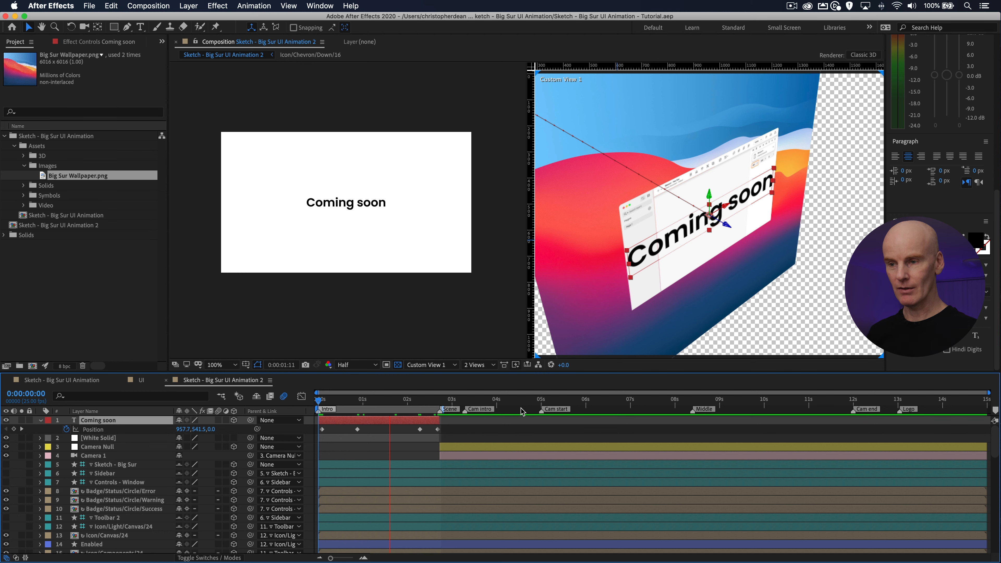
Step: Stop the preview and apply Easy Ease to all four Position keyframes of the Coming soon layer
key(space)
drag(456, 439, 319, 429)
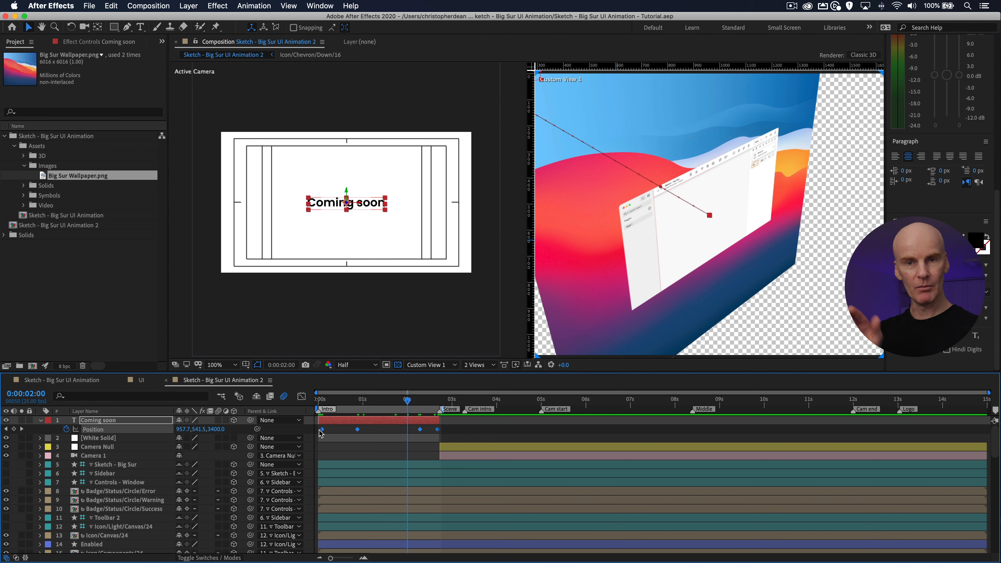
mouse_move(323, 431)
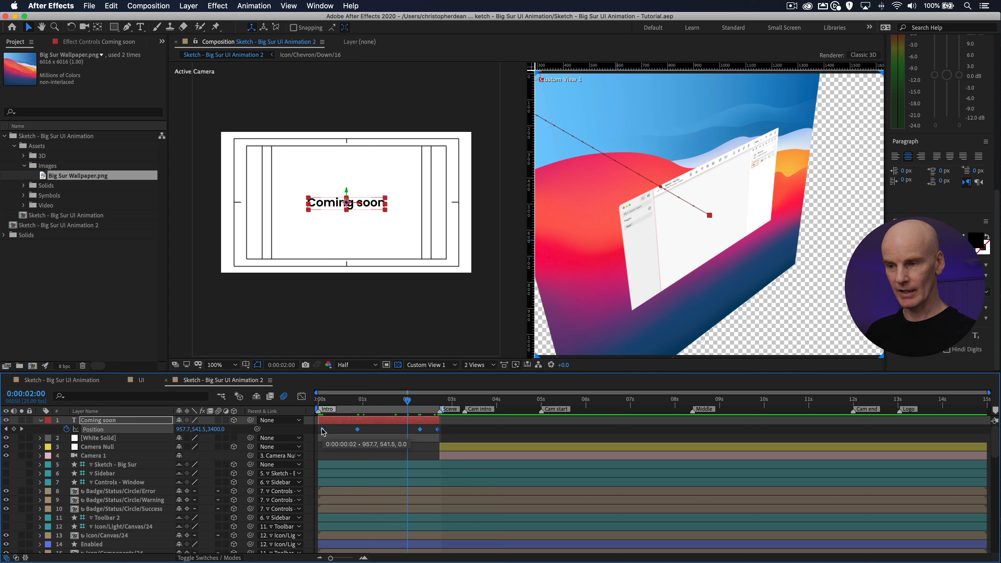
click(449, 431)
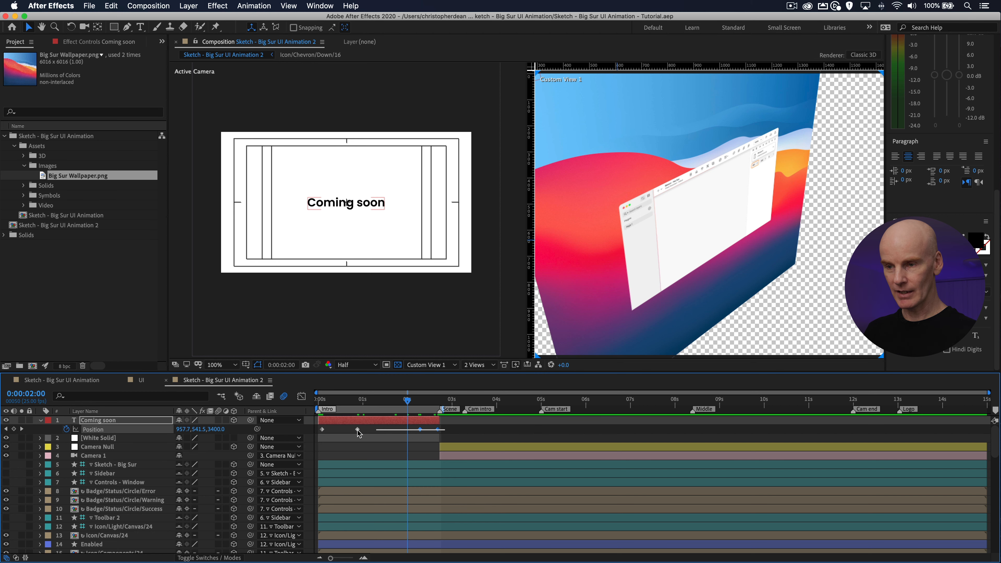
click(65, 429)
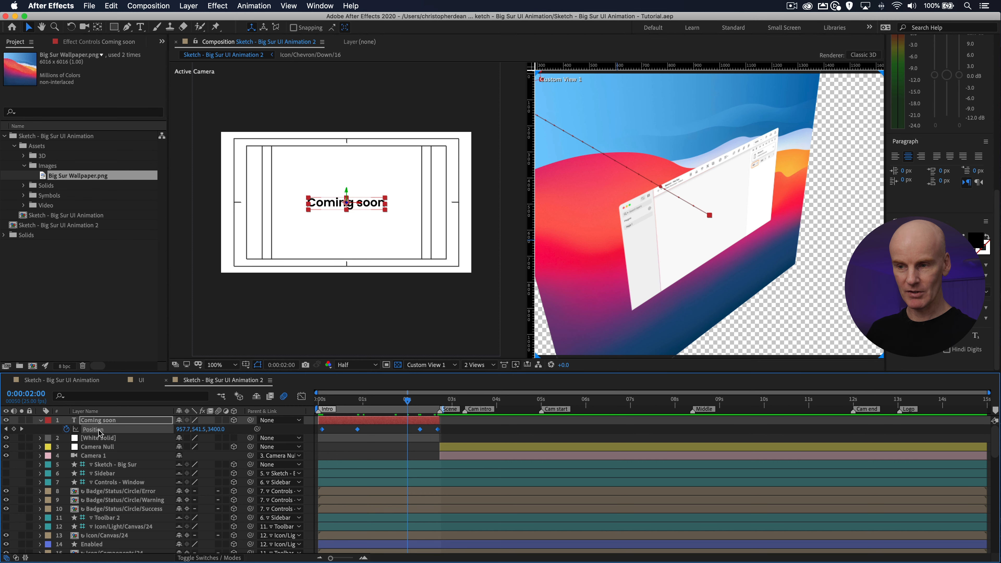
right_click(357, 429)
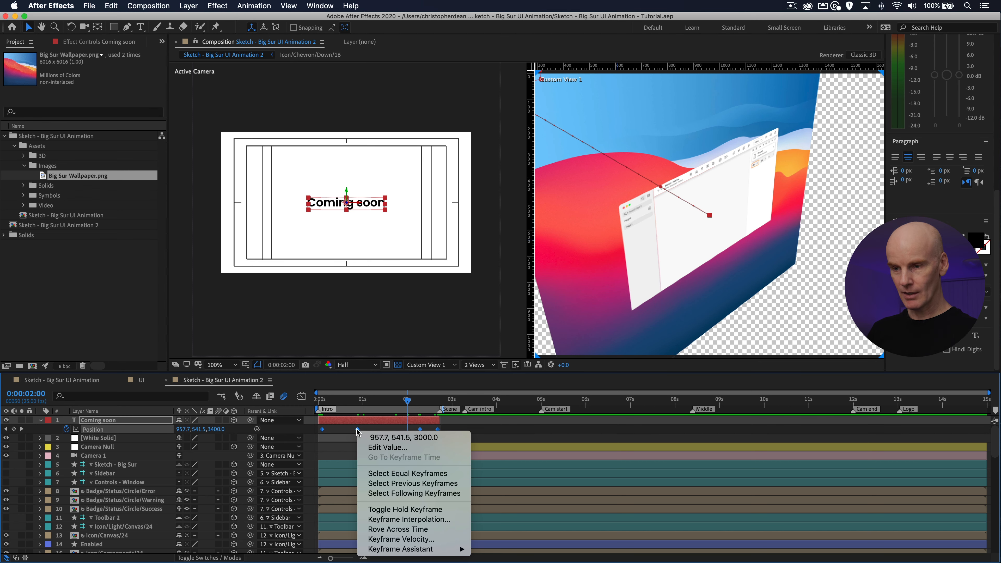
mouse_move(409, 552)
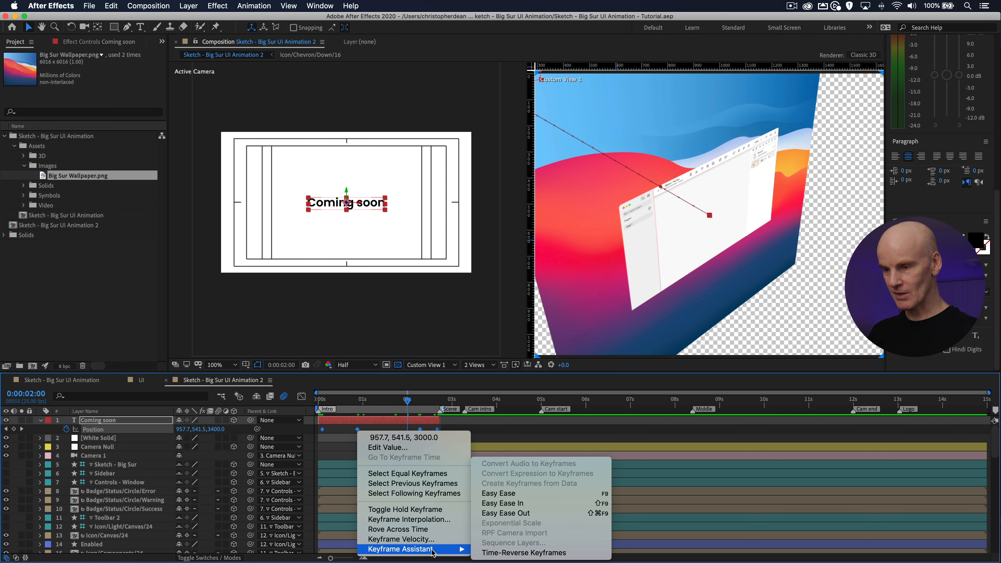
click(499, 496)
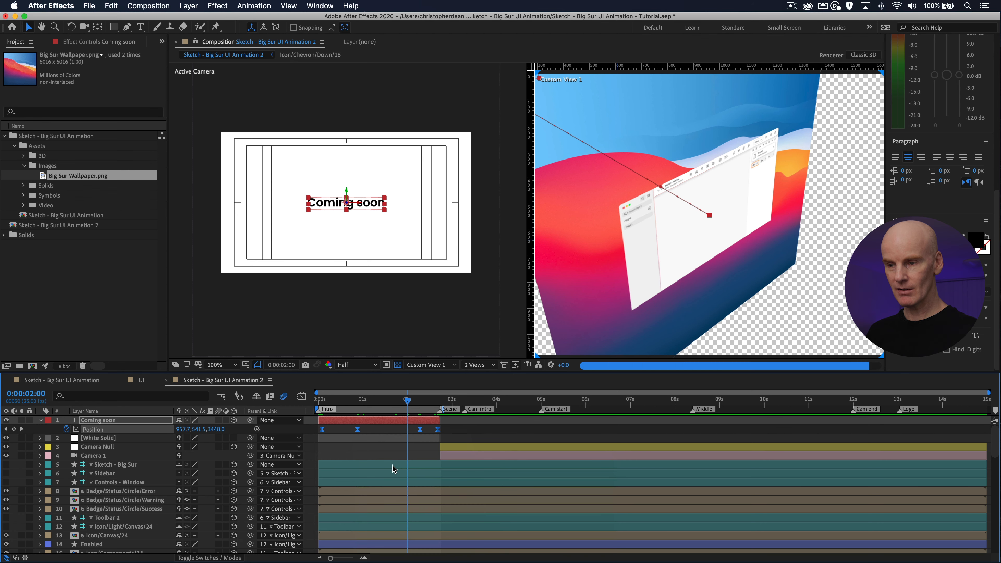
Step: Set the incoming velocity influence of all four Coming soon Position keyframes to 80% and preview the animation from the start
drag(322, 401, 357, 402)
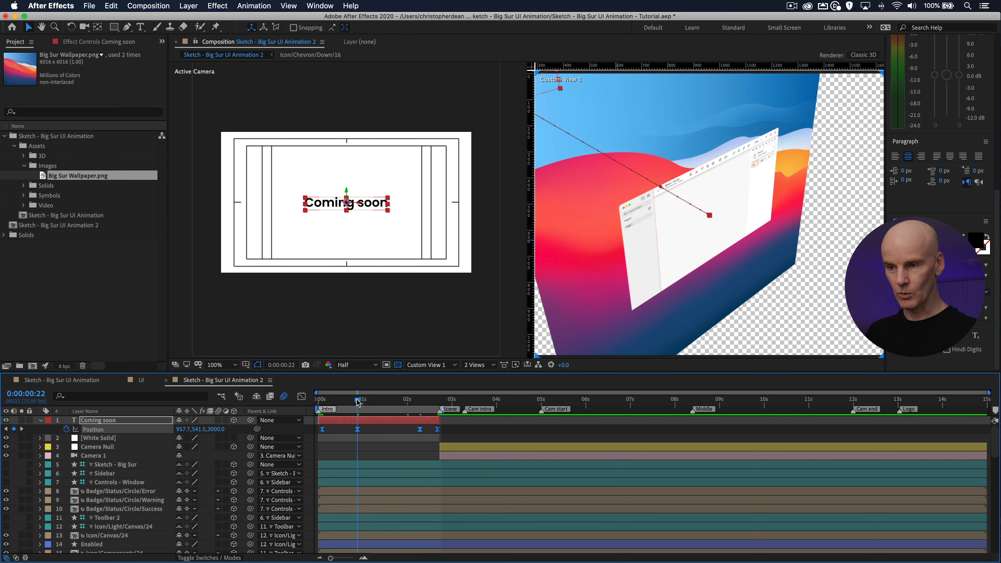
right_click(357, 428)
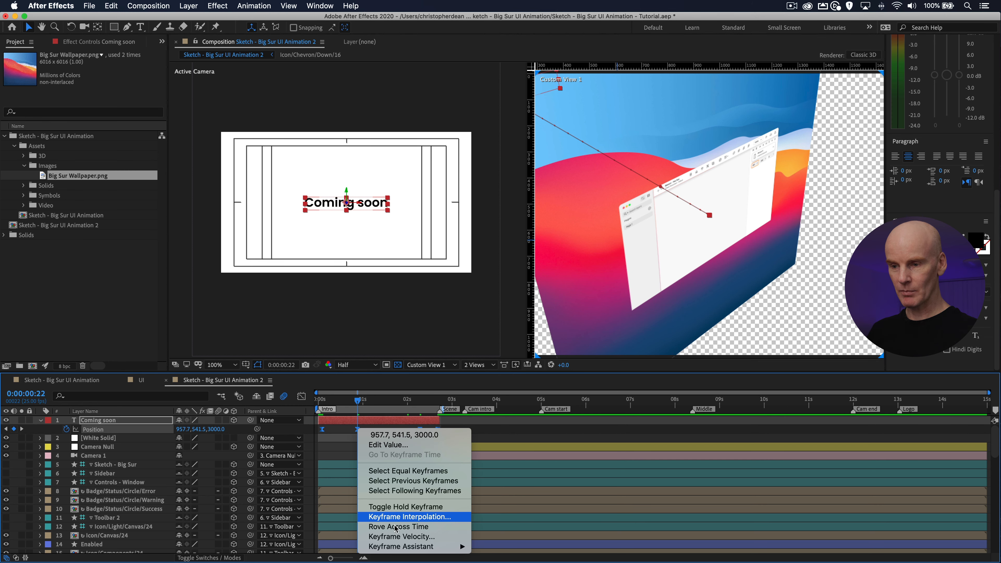
click(393, 538)
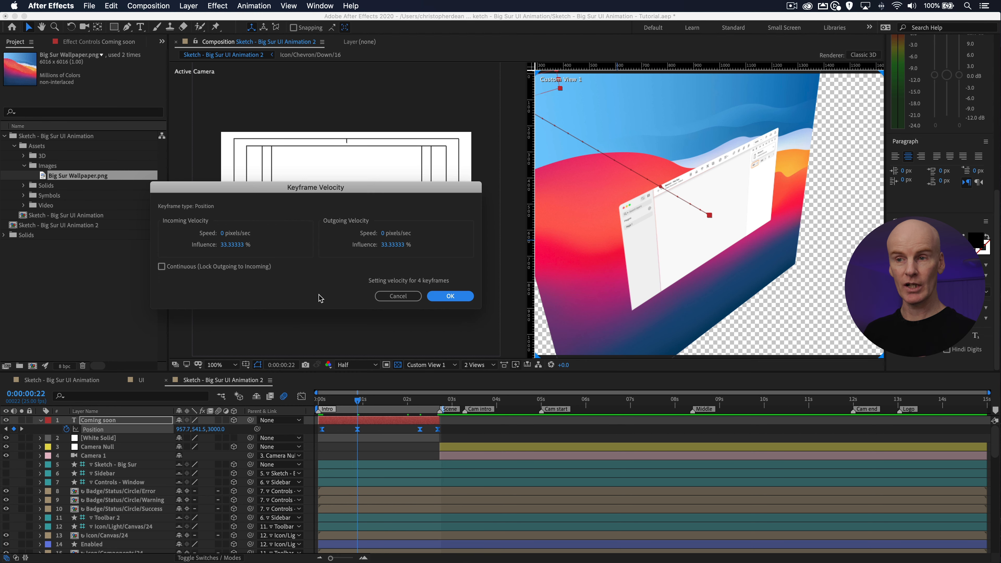
click(232, 245)
text(80)
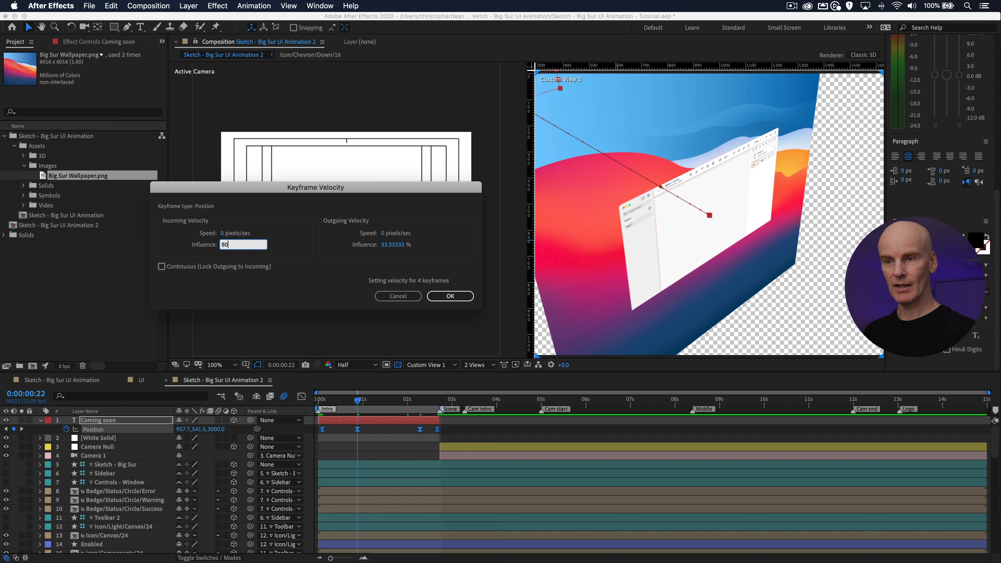
click(450, 296)
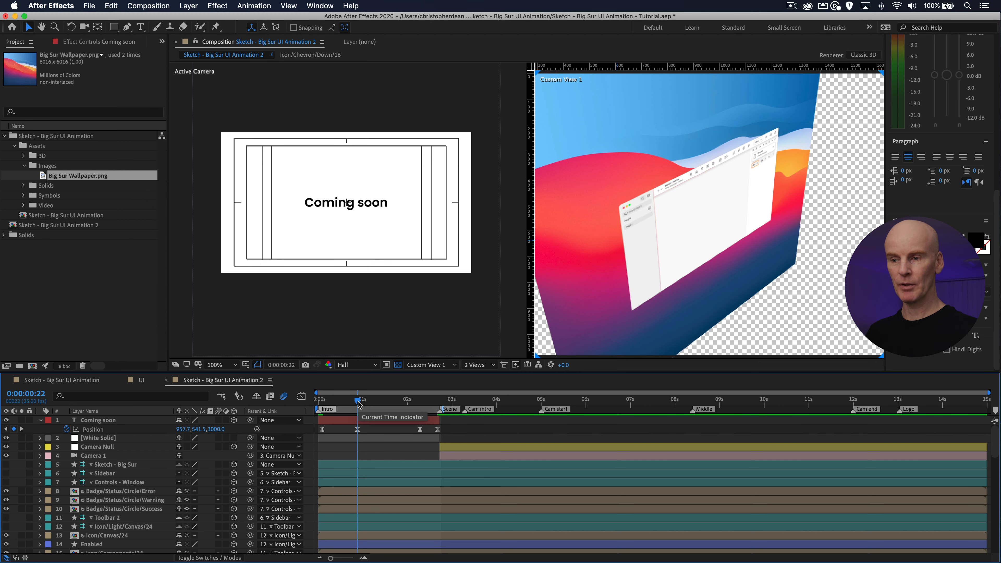
click(316, 401)
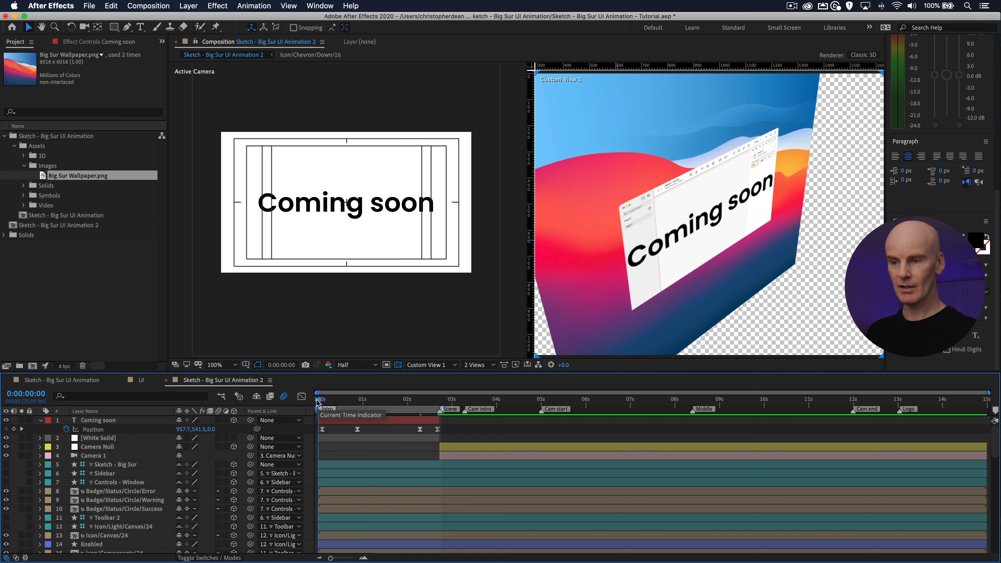
key(space)
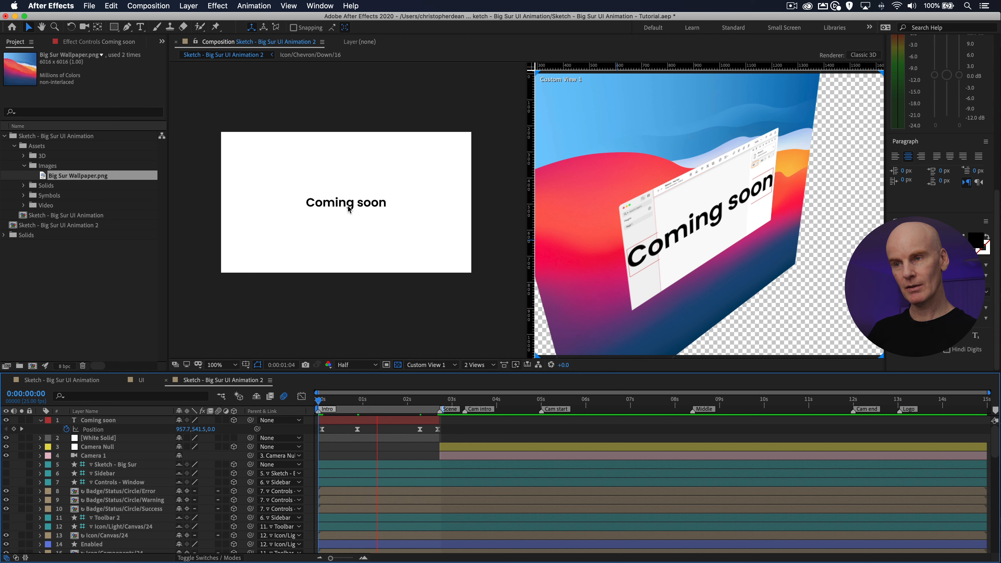
Step: Set the outgoing velocity influence of the Position keyframe at 0:00:00:22 to 16%
click(357, 429)
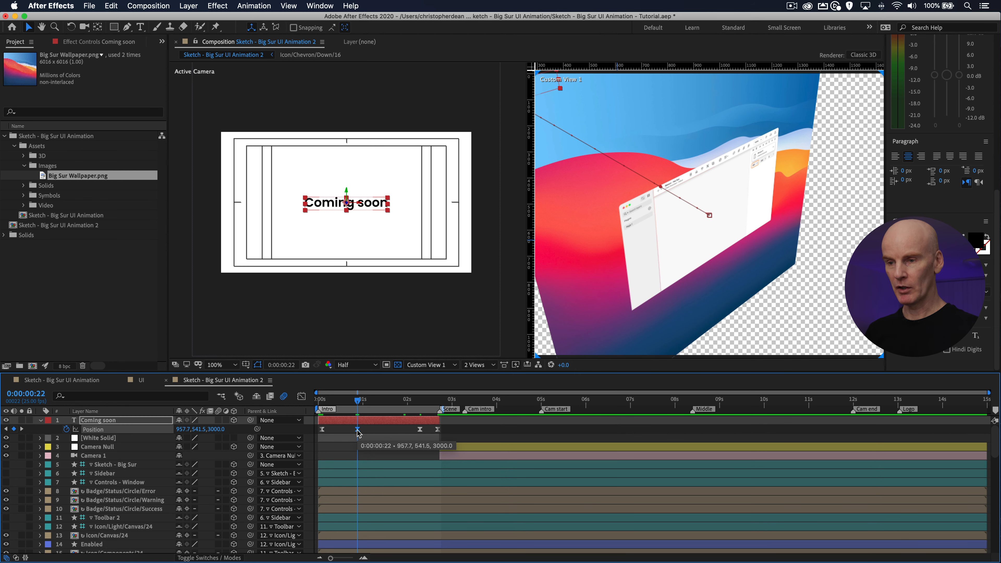
right_click(357, 430)
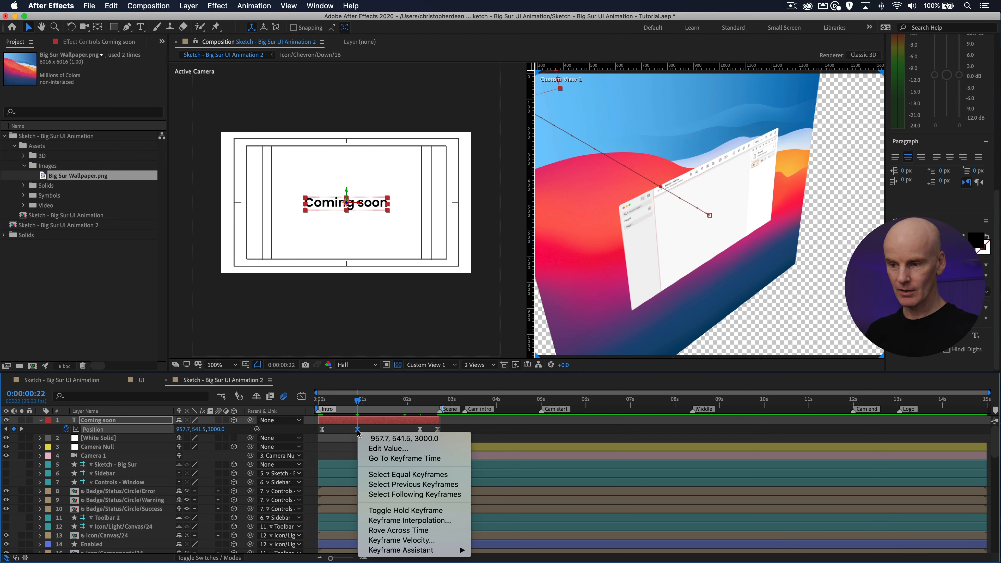
click(426, 541)
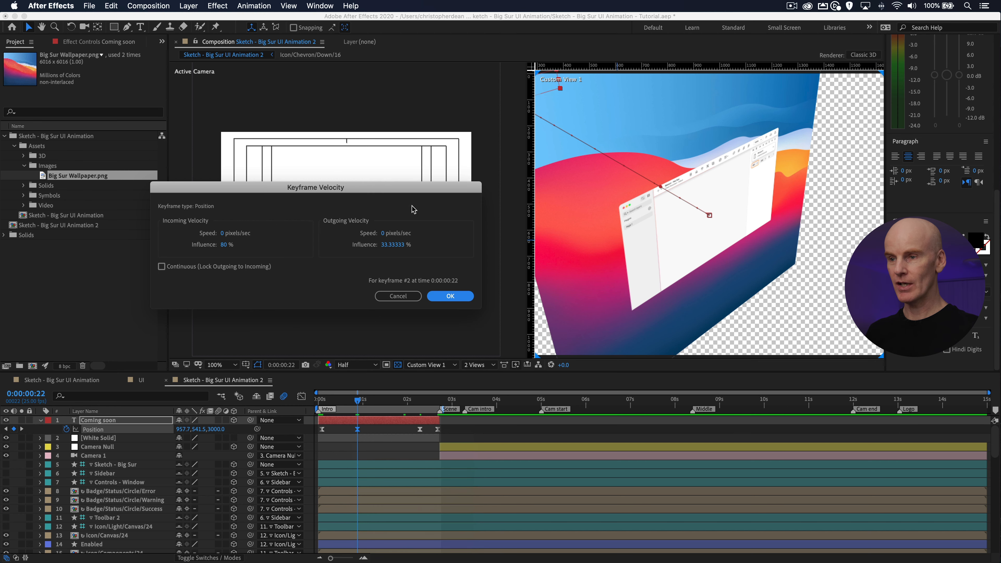
click(402, 244)
text(80)
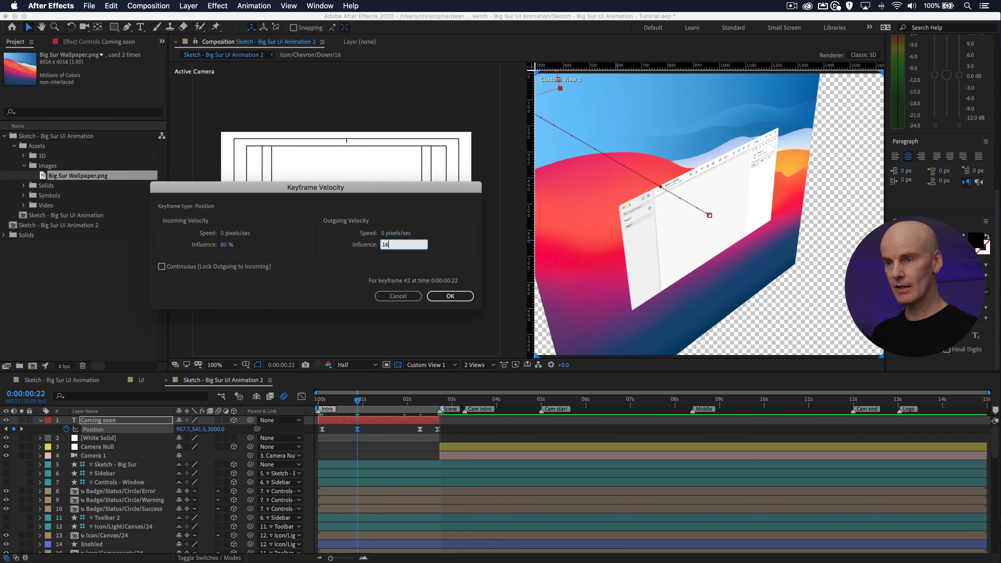
key(Return)
Step: Set the incoming velocity influence of the Position keyframe at 0:00:02:07 to 16%
click(420, 401)
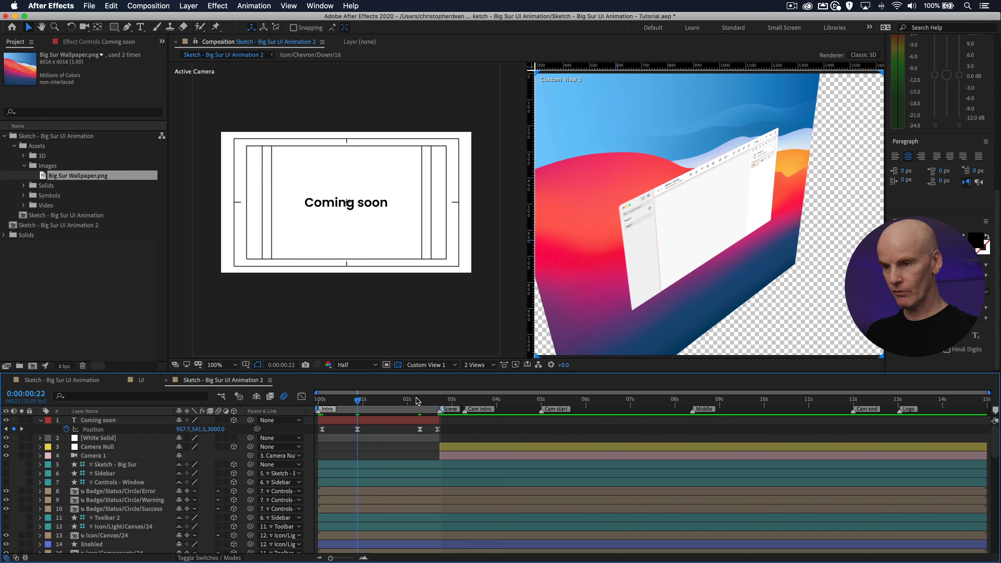
click(420, 429)
right_click(421, 429)
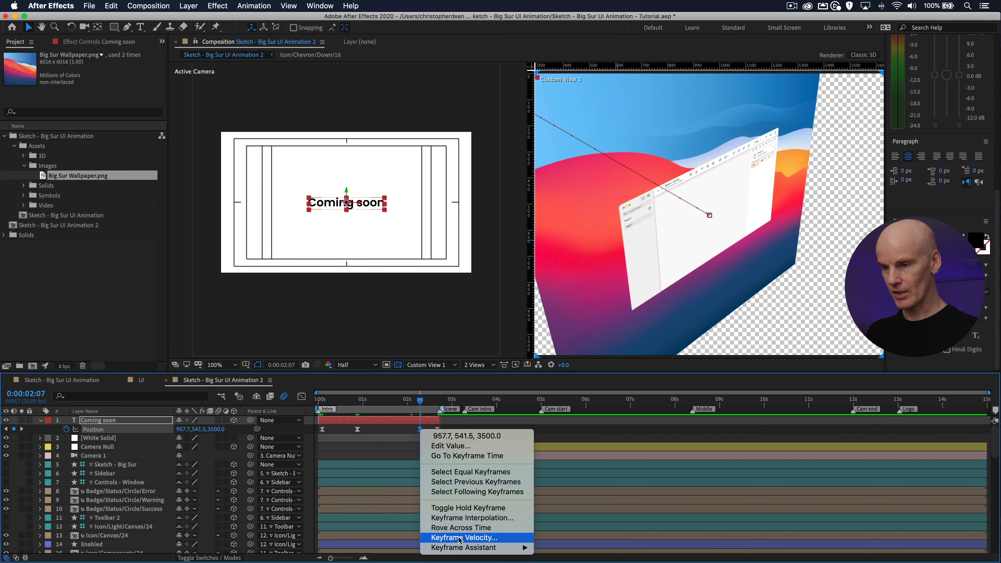
click(459, 541)
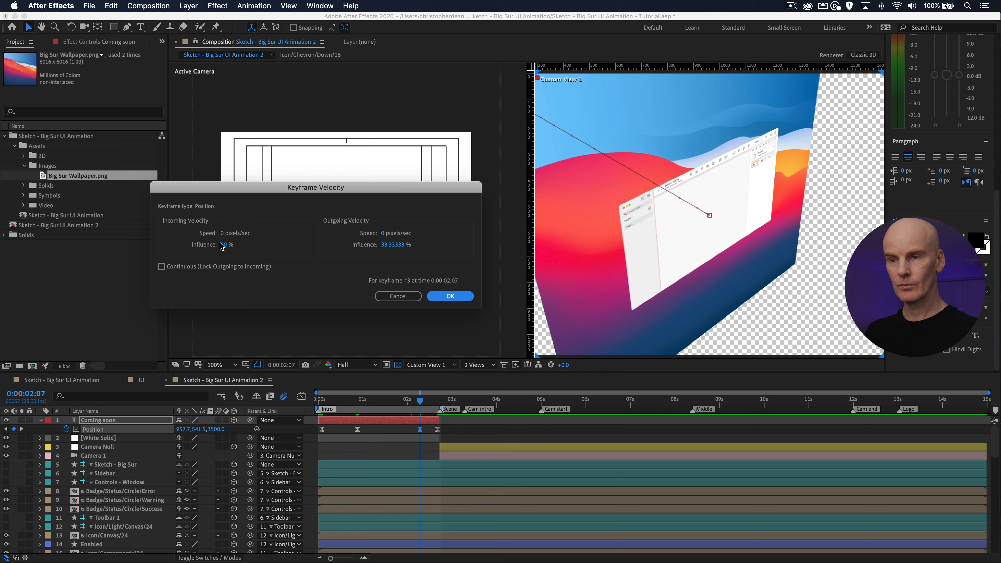
click(225, 244)
text(80)
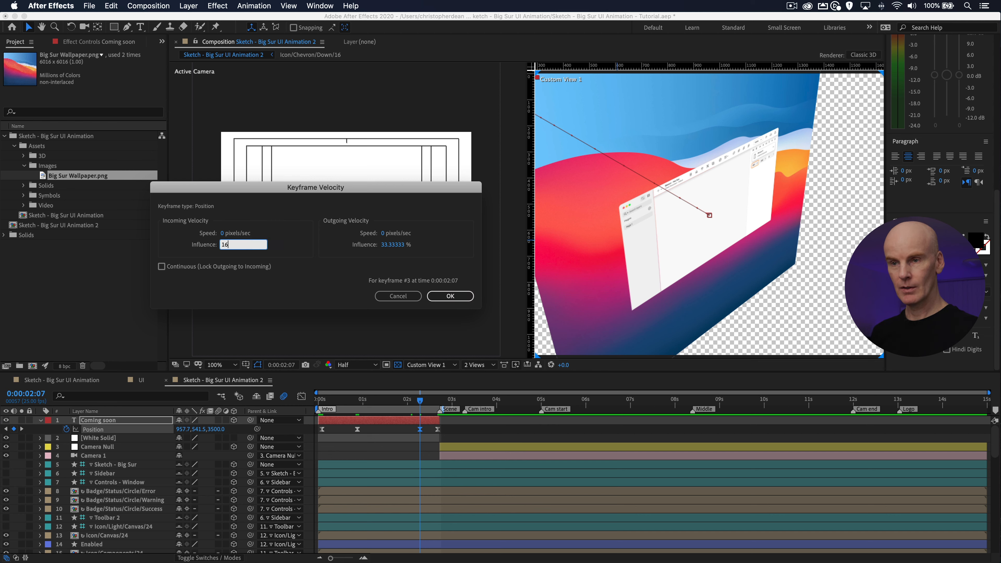
key(Return)
Step: Apply the Fade Up Words.ffx text preset from the Animate In folder to the Coming soon layer at 0:00:00:02
click(322, 399)
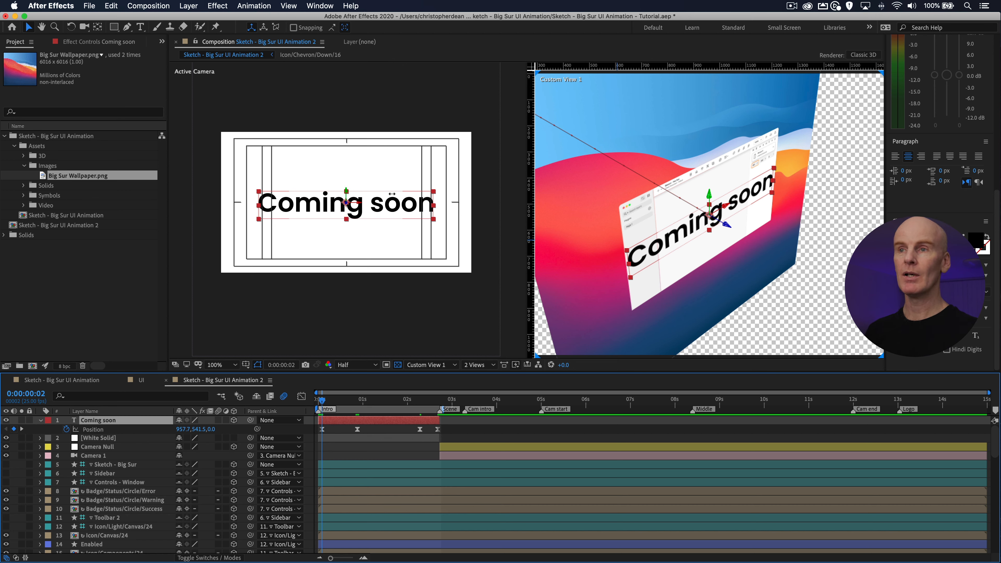
click(252, 5)
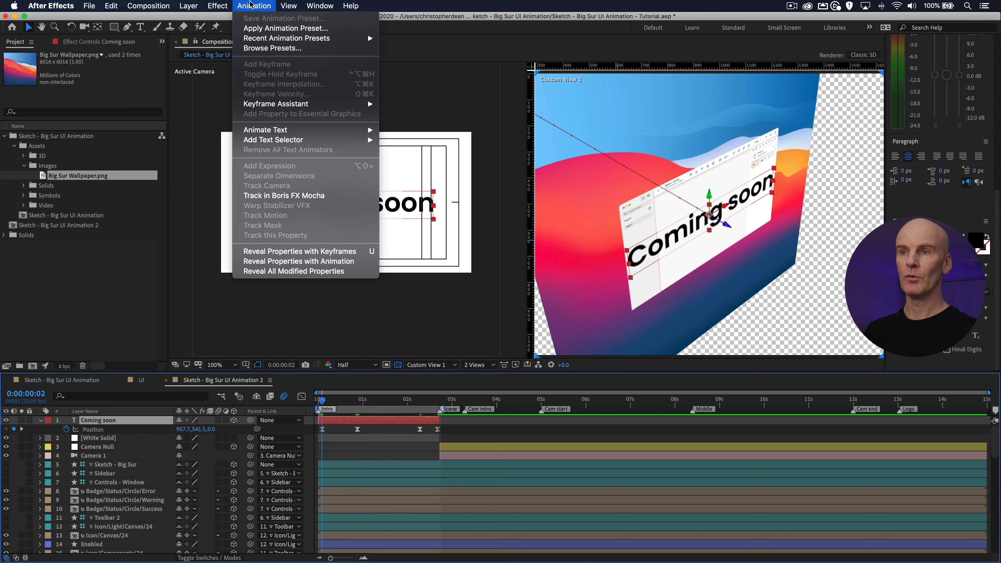
click(274, 28)
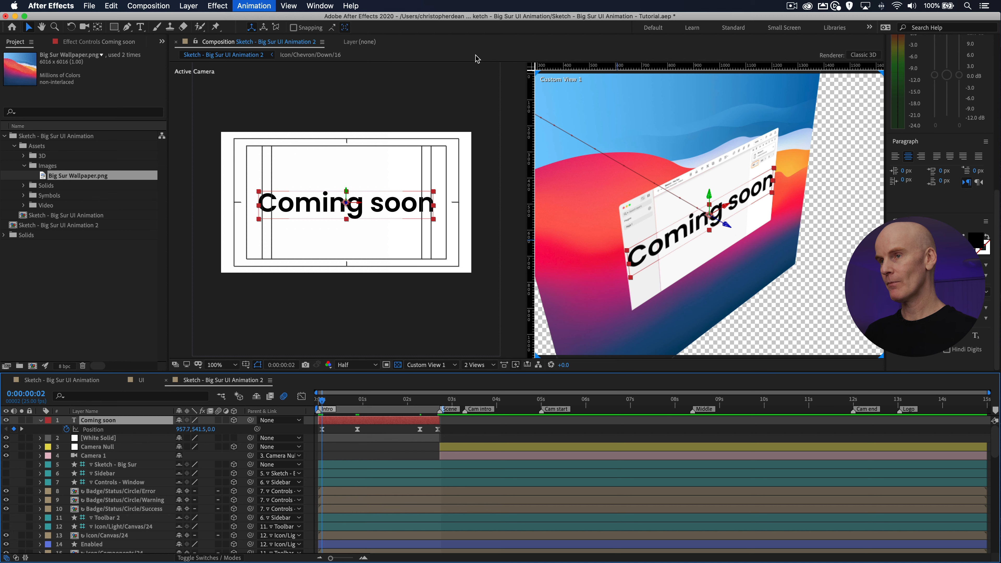
drag(572, 86, 529, 86)
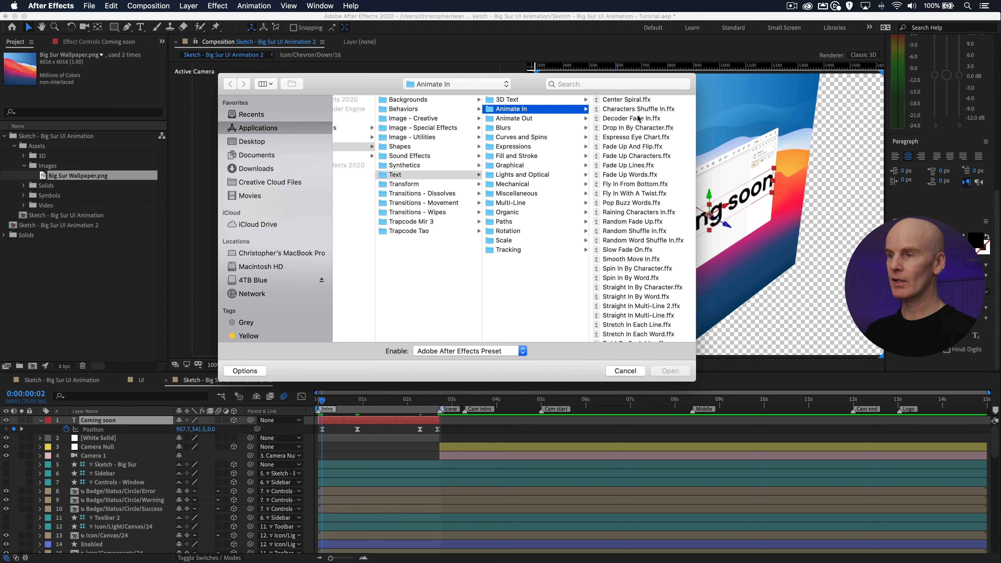
click(629, 175)
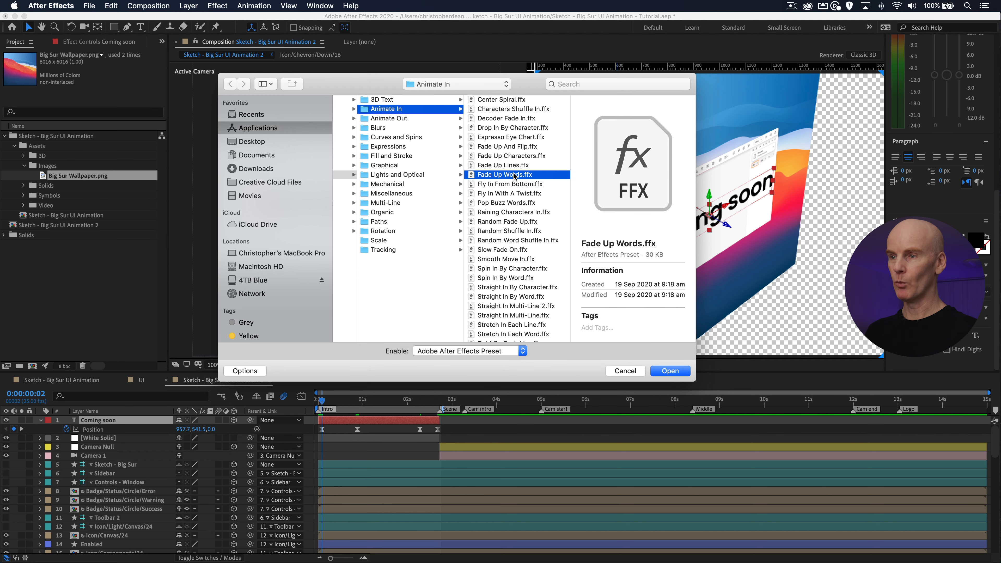
double_click(510, 177)
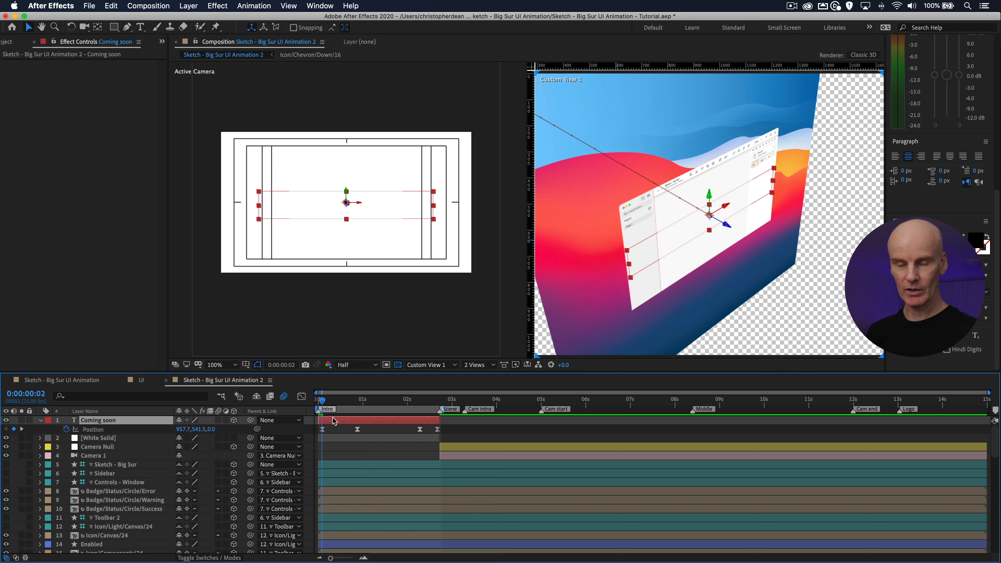
Step: Reveal the Coming soon layer's keyframes and move the second Range Selector Start keyframe to 0:00:00:22, aligned with the second Position keyframe
key(u)
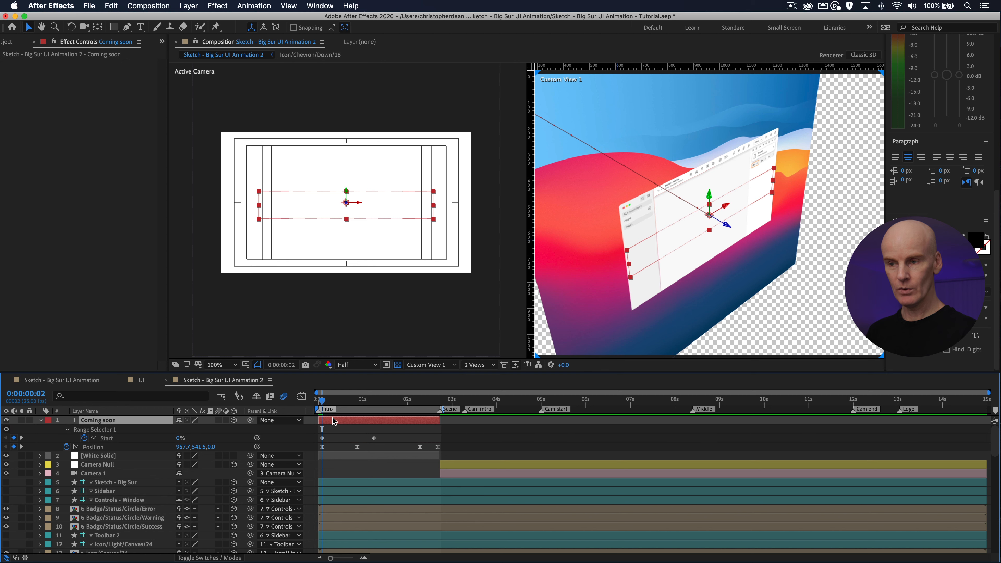
click(323, 438)
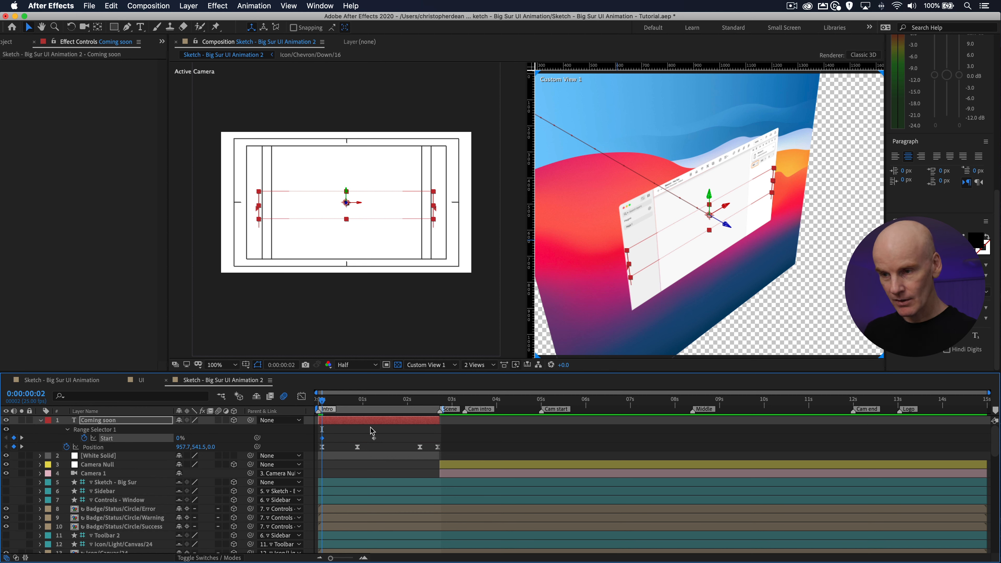
drag(373, 438, 358, 440)
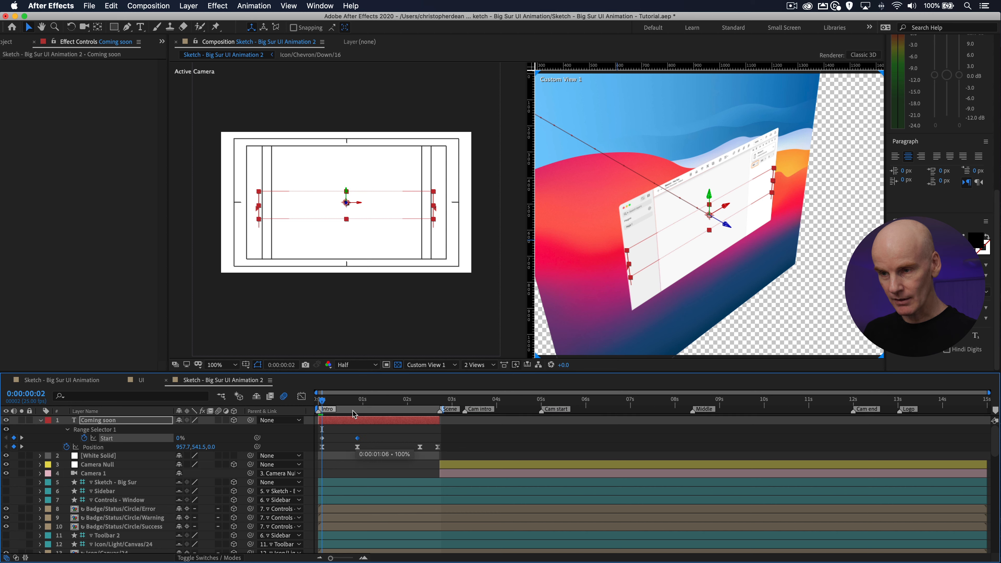
Step: Set the Range Selector Start value to 50% at the 0:00:00:02 keyframe and check the text at 0:00:00:22
mouse_move(327, 402)
mouse_down()
mouse_move(349, 403)
mouse_move(322, 401)
mouse_up()
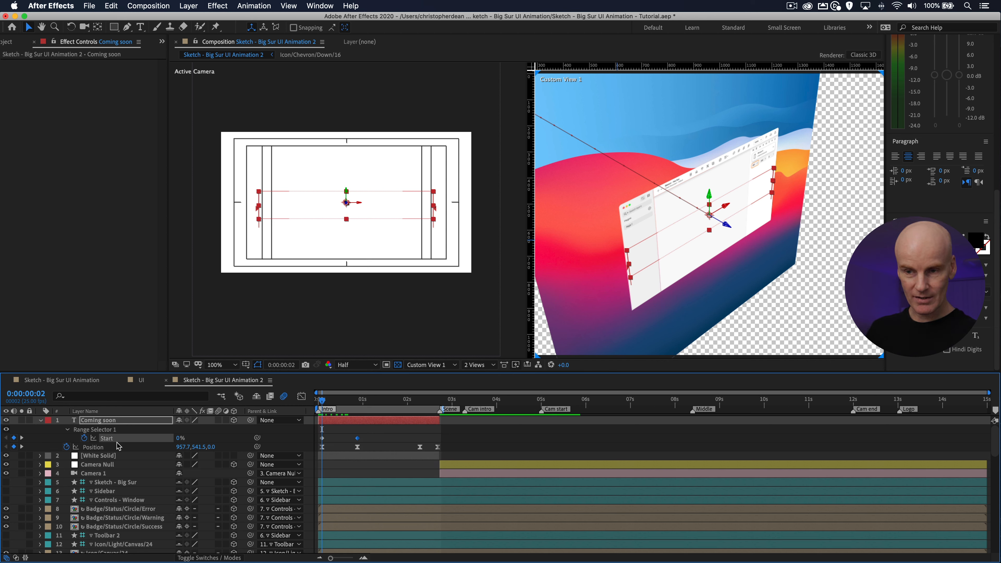
click(180, 438)
text(50)
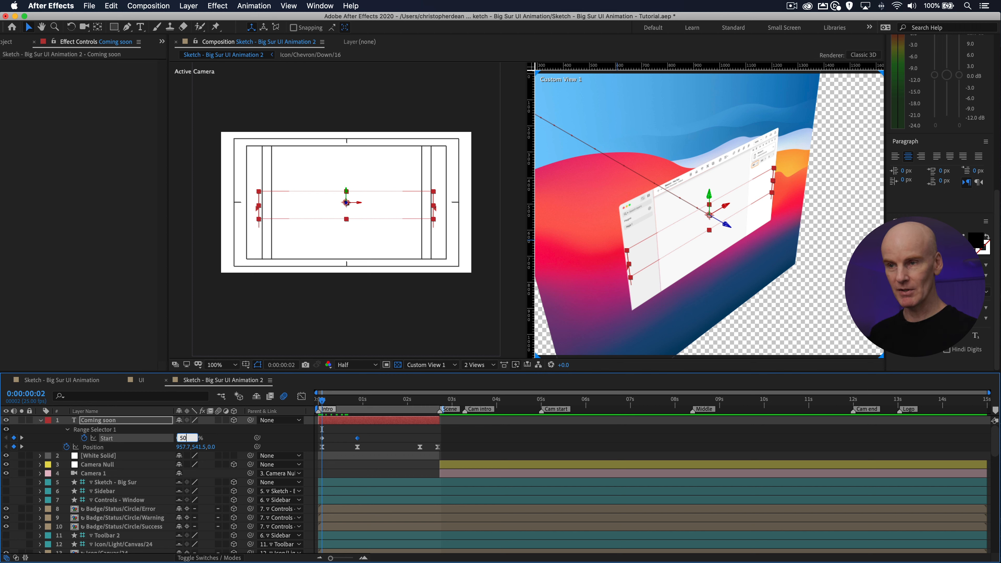
key(Return)
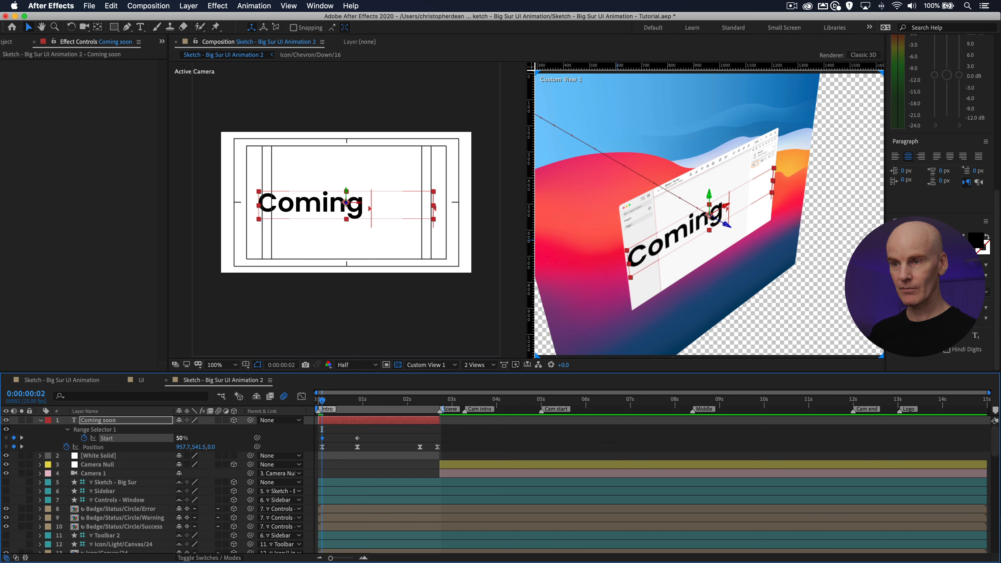
click(357, 403)
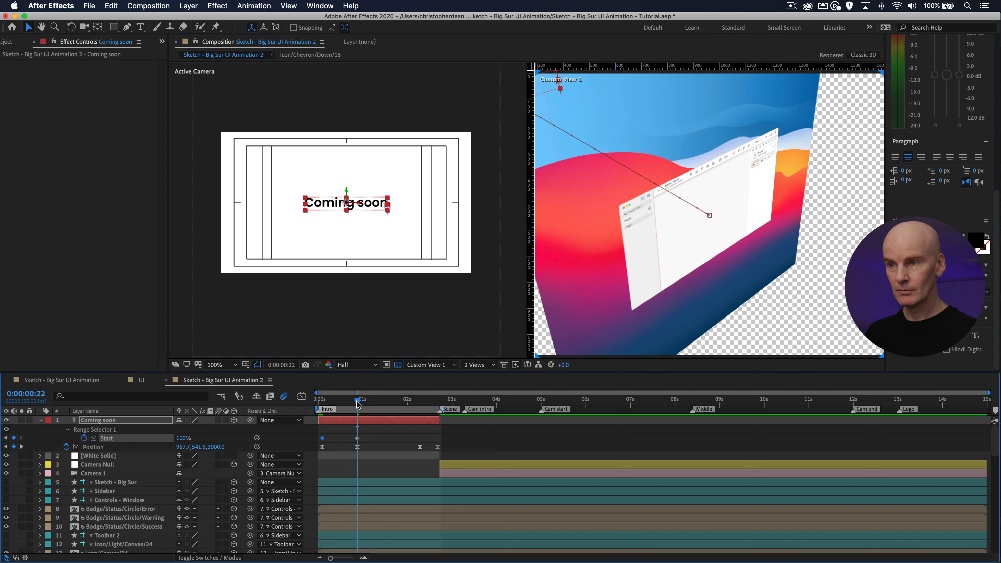
Step: Preview the Coming soon text animation and move the first Range Selector Start keyframe to 0:00:00:12
click(322, 402)
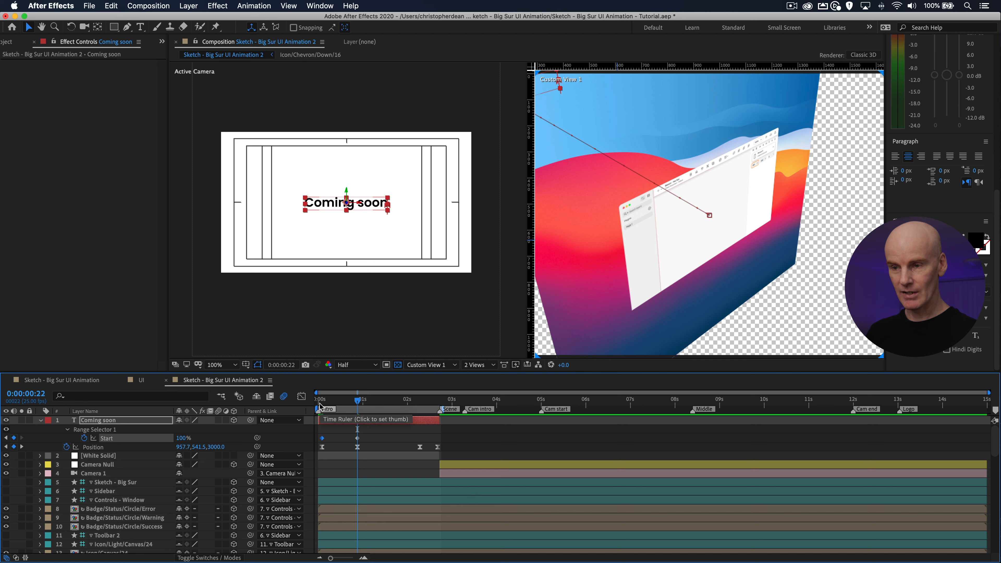
key(space)
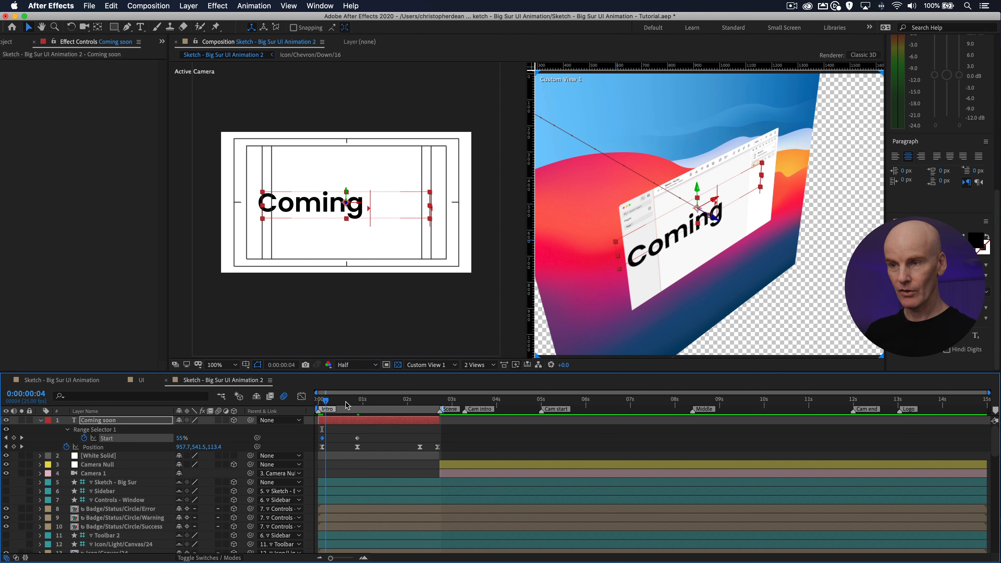
click(358, 403)
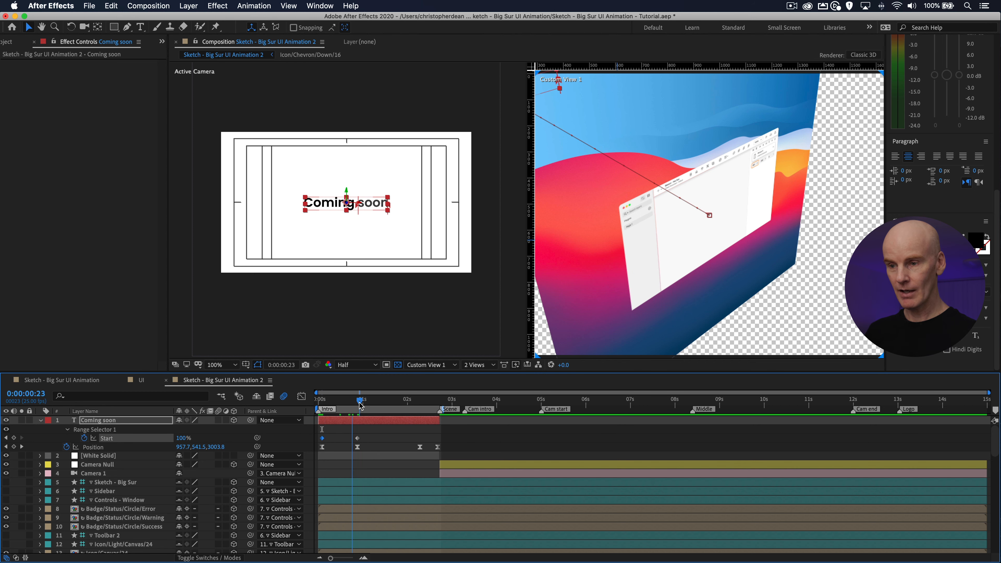
key(shift+Page_Up)
drag(323, 441, 340, 442)
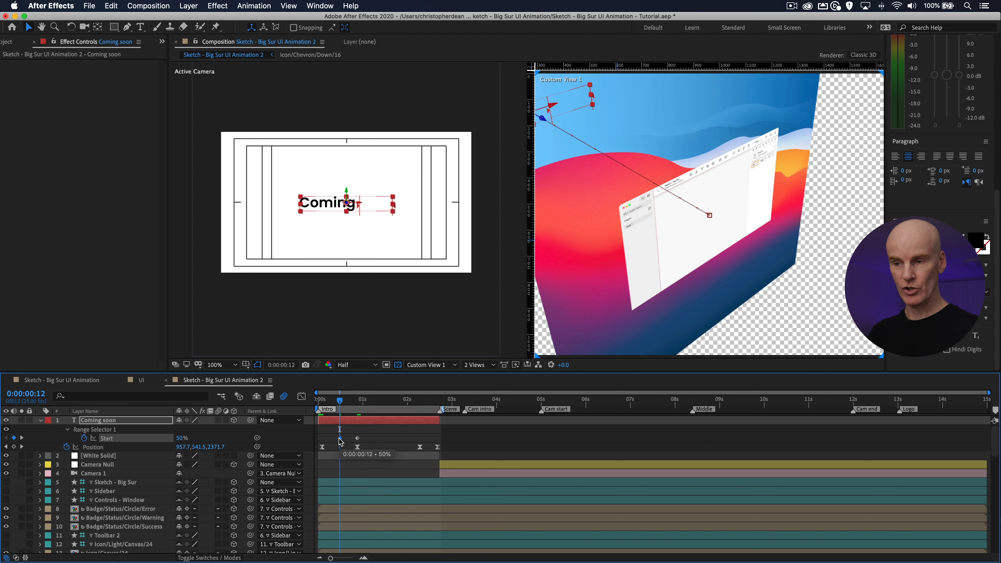
Step: Apply Easy Ease In to the Range Selector Start keyframe at 0:00:00:22
click(357, 439)
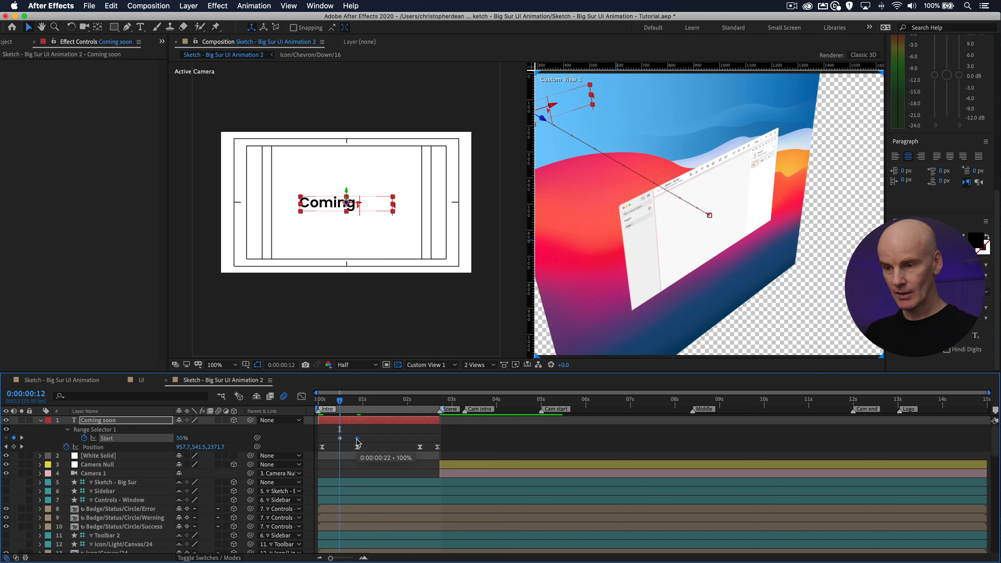
right_click(357, 441)
mouse_move(425, 553)
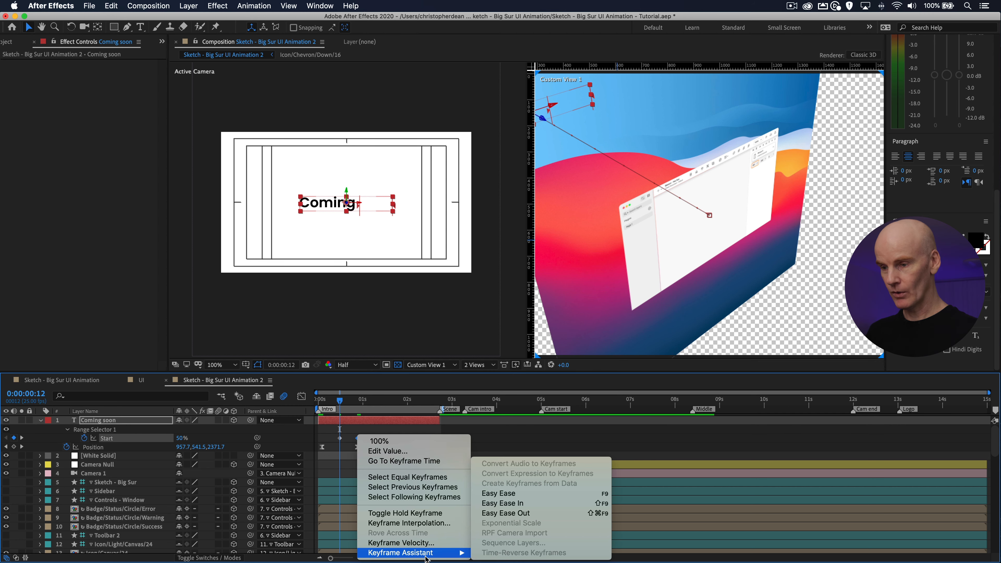
click(524, 509)
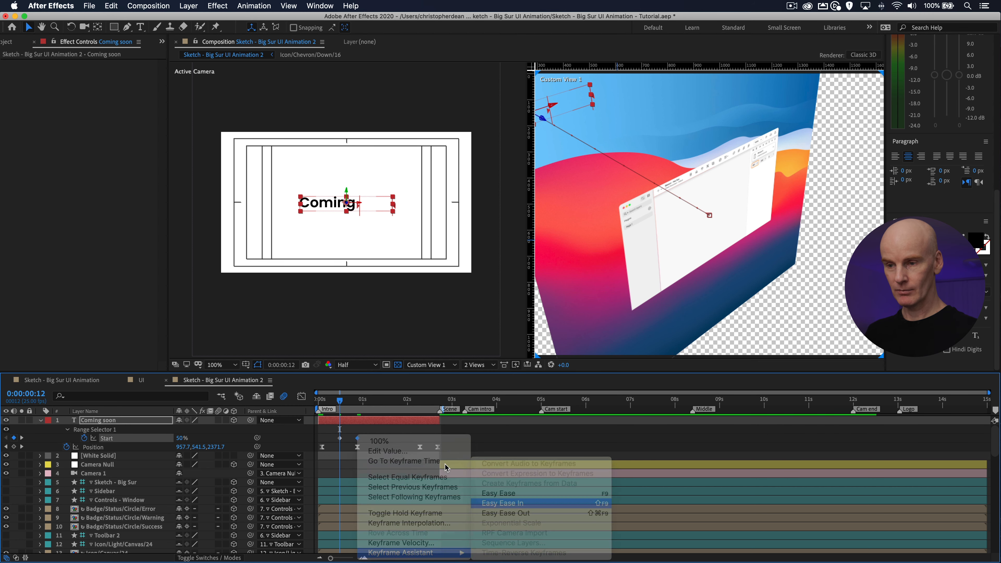
Step: Show the Coming soon layer's Position curve in the Graph Editor as a value graph, then return to the layer bars
click(358, 403)
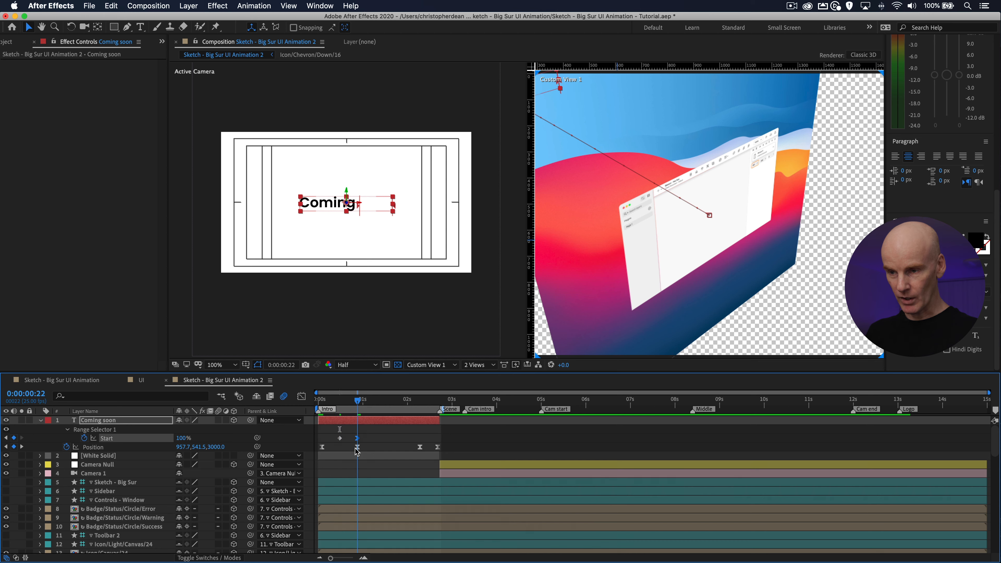
click(357, 447)
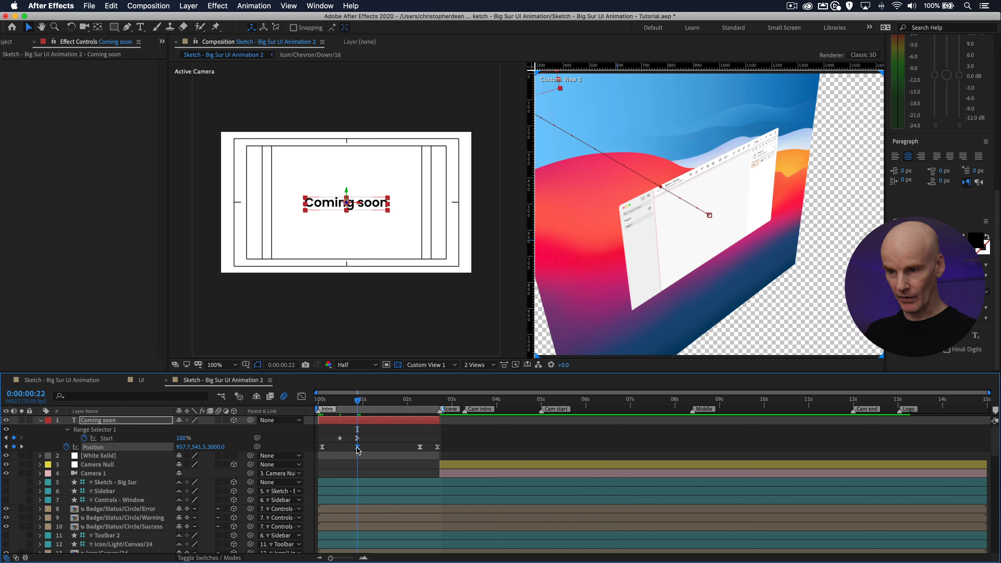
click(302, 397)
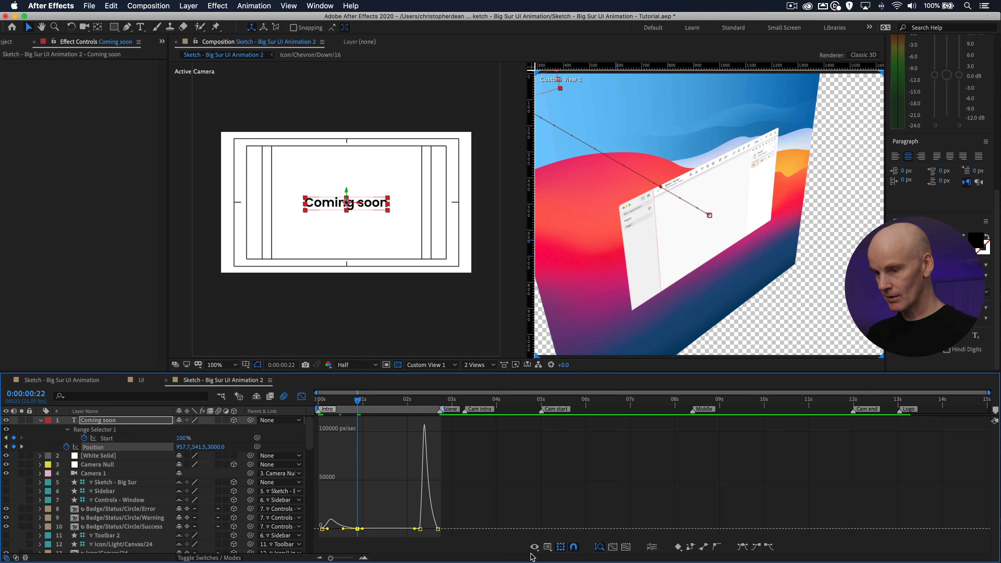
click(547, 547)
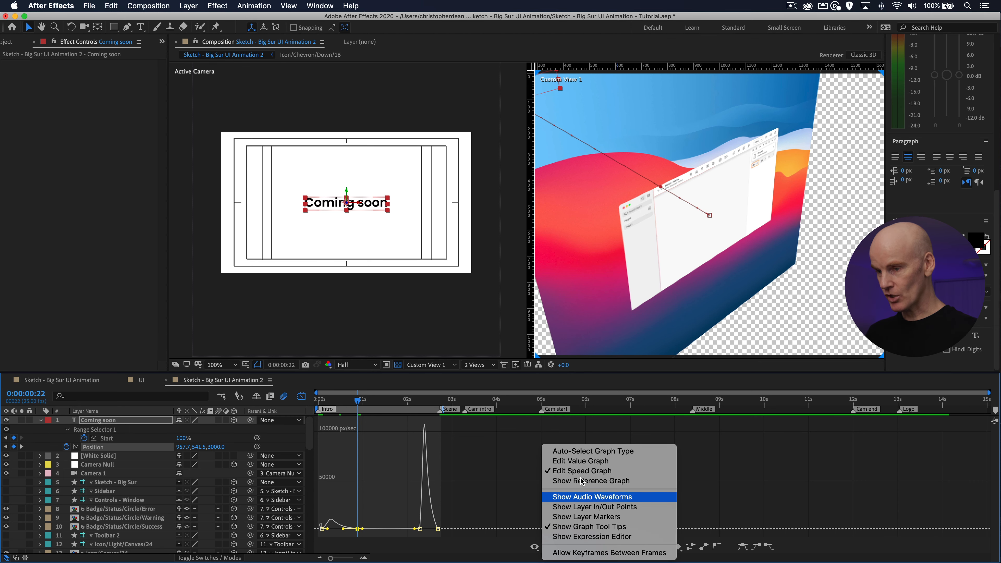
click(579, 461)
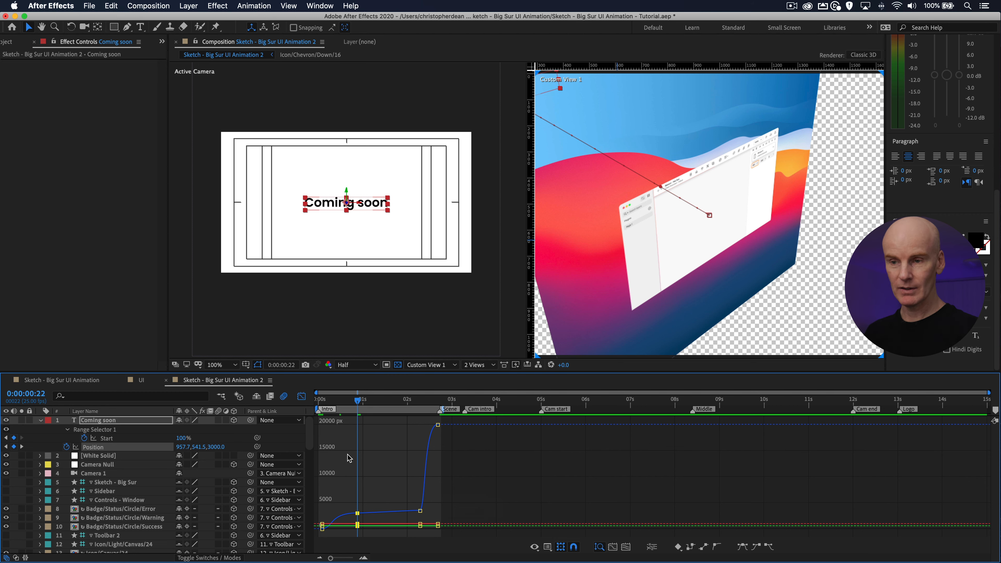
click(301, 397)
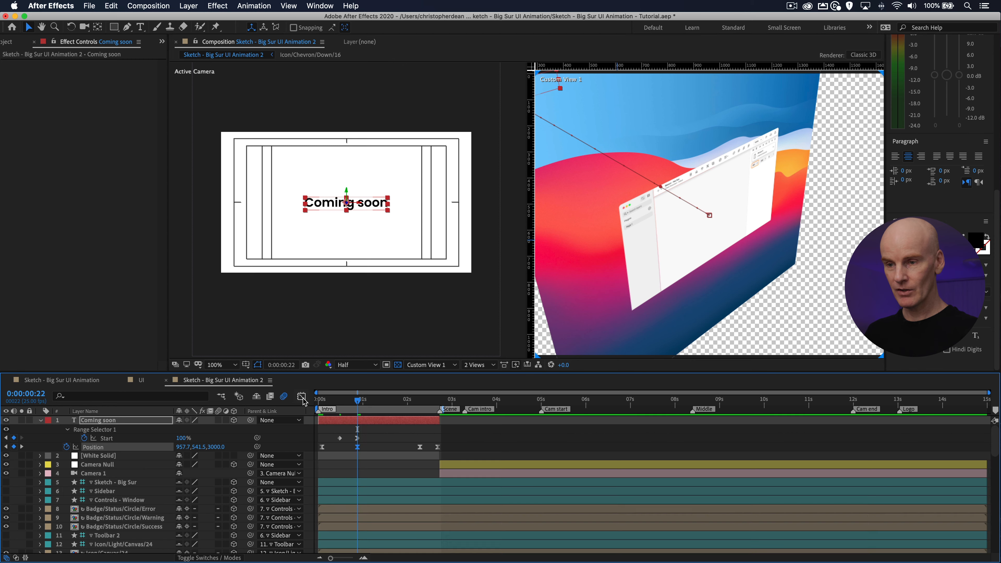
click(302, 397)
click(302, 397)
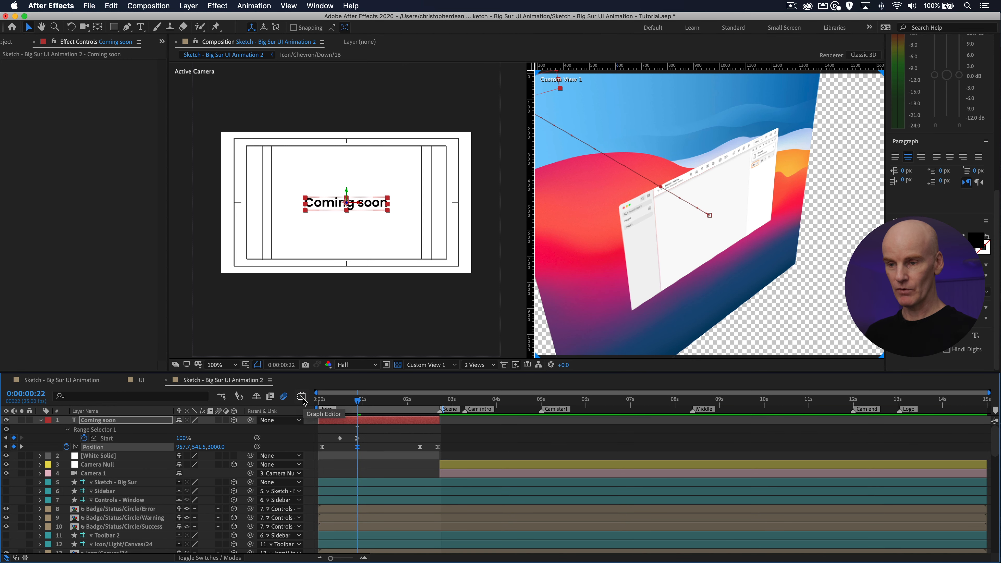
Step: Lengthen the incoming ease handle of the Start keyframe at 0:00:00:22 in the value graph and preview the text animation
click(357, 438)
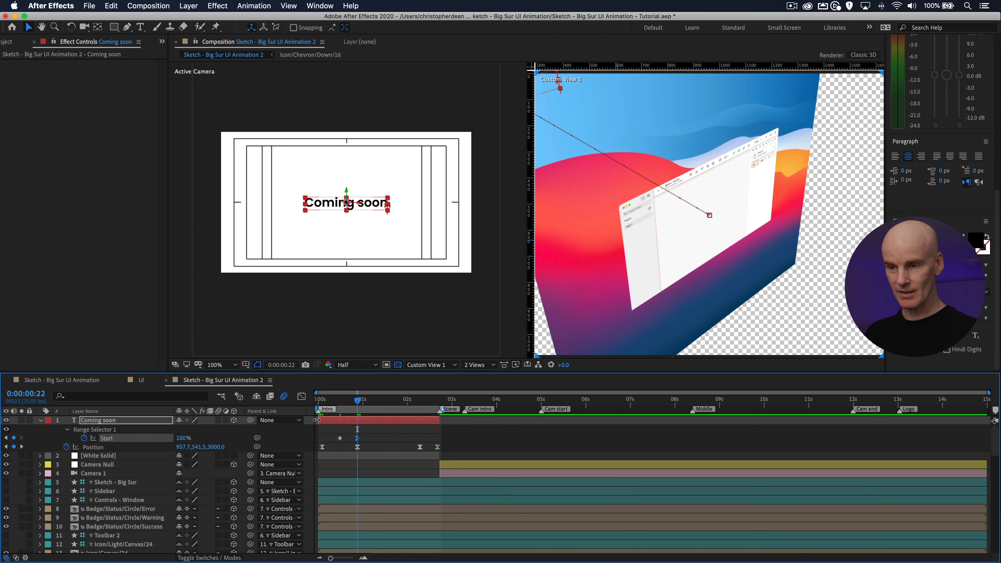
click(302, 397)
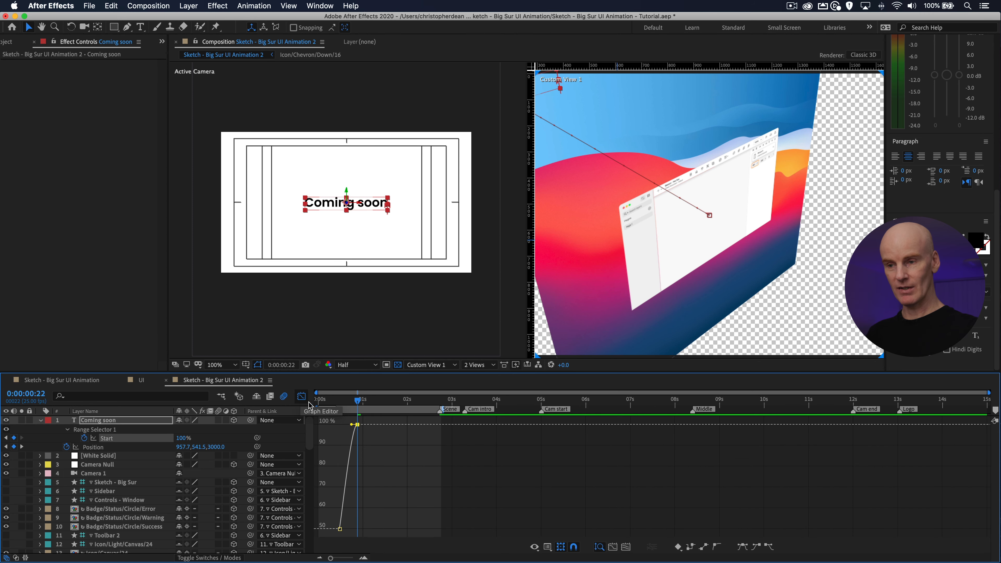
drag(352, 425, 345, 424)
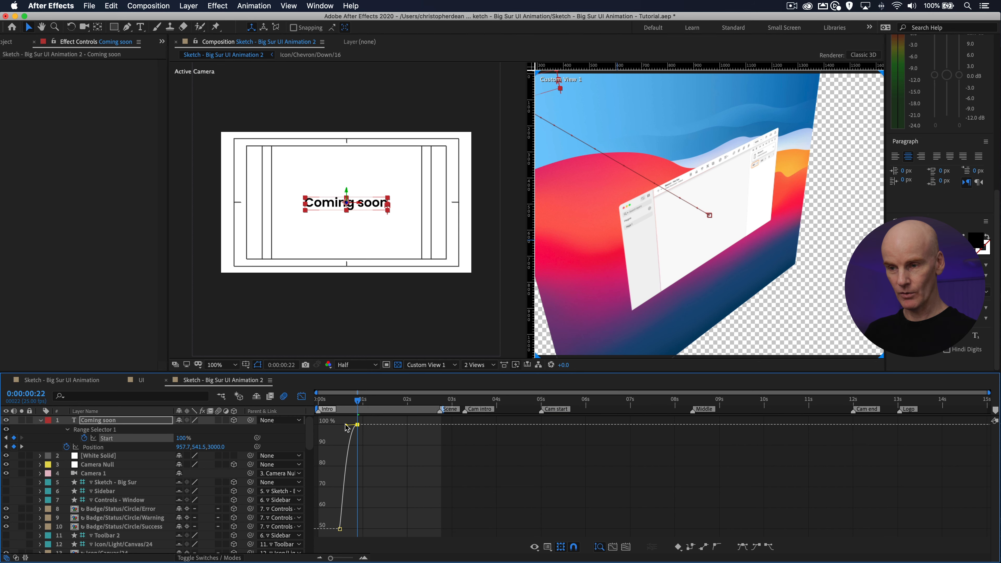
click(302, 396)
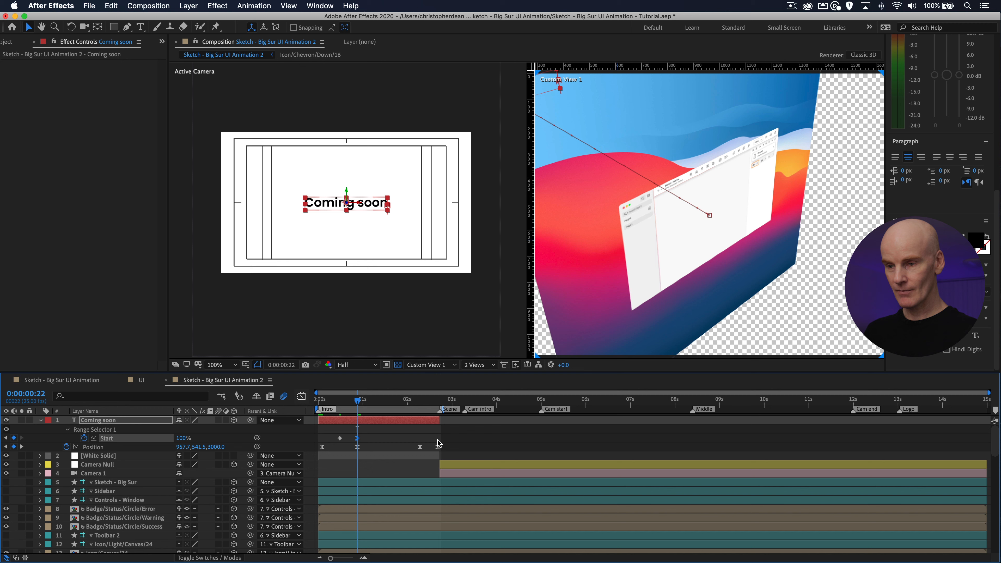
key(space)
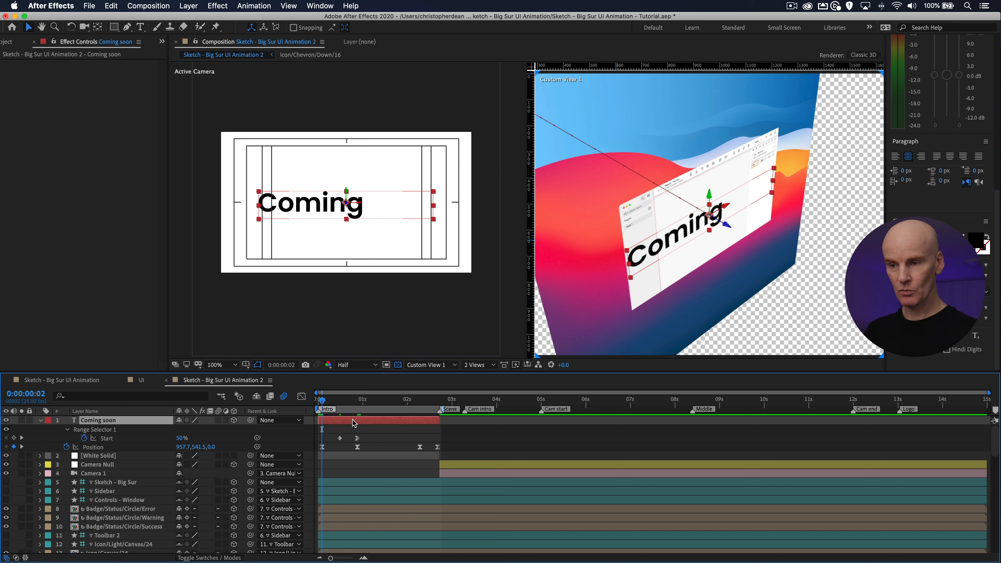
Step: Add Opacity keyframes to the Coming soon layer at 0:00:00:02 and 0:00:00:07
key(t)
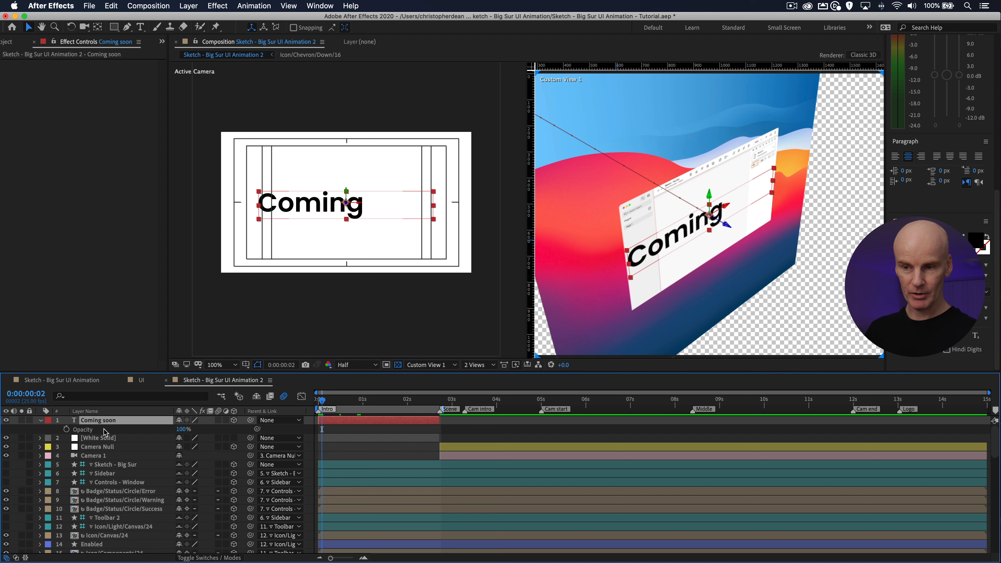
click(67, 429)
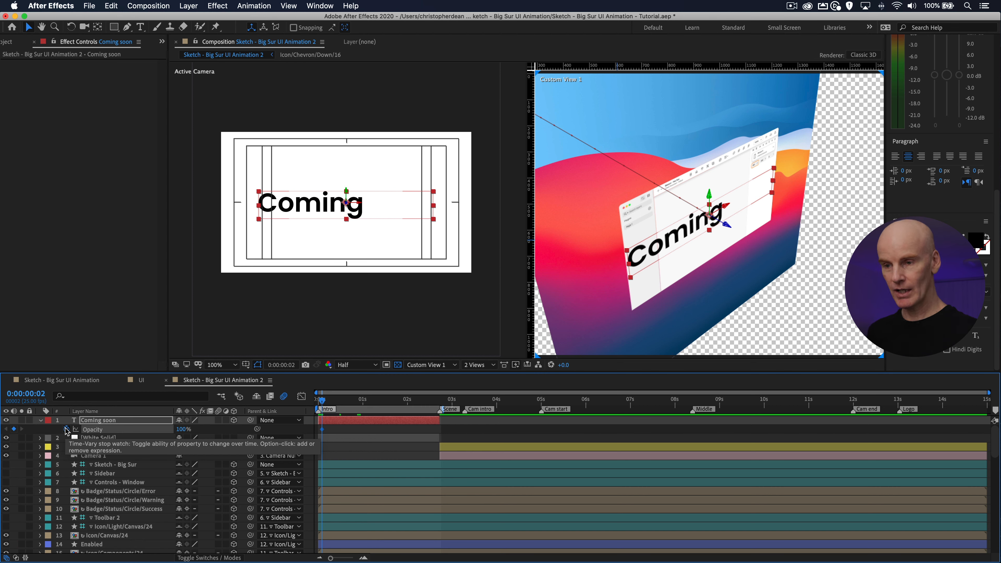
key(space)
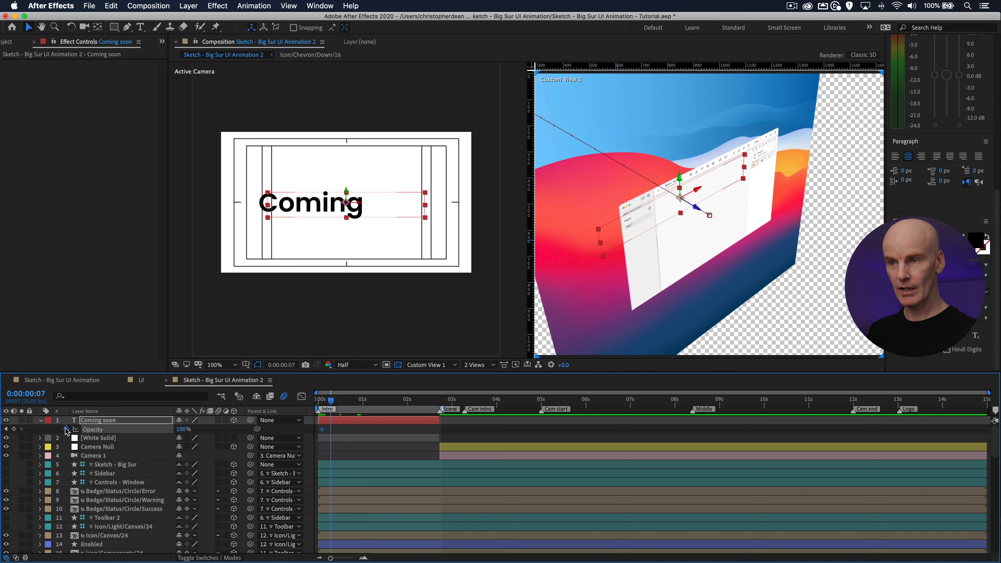
click(13, 429)
Step: Set the Coming soon layer's Opacity to 0% at the 0:00:00:02 keyframe and check the text at 0:00:00:07
key(j)
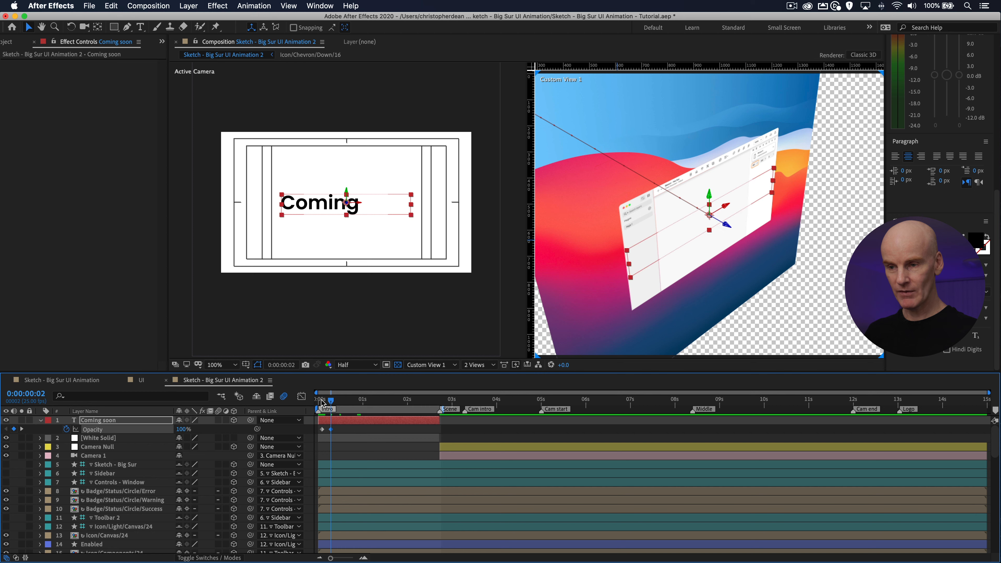
click(183, 428)
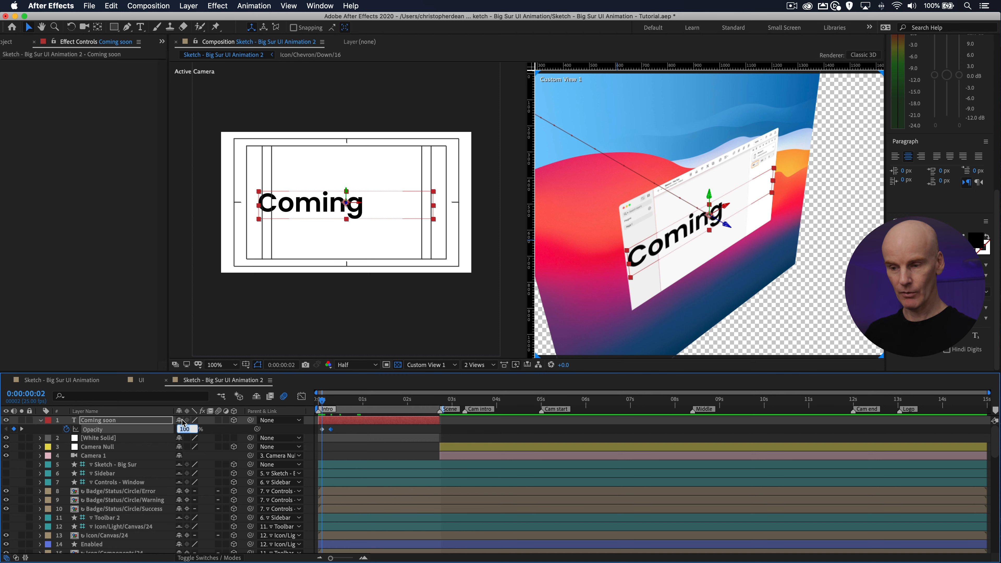
key(Return)
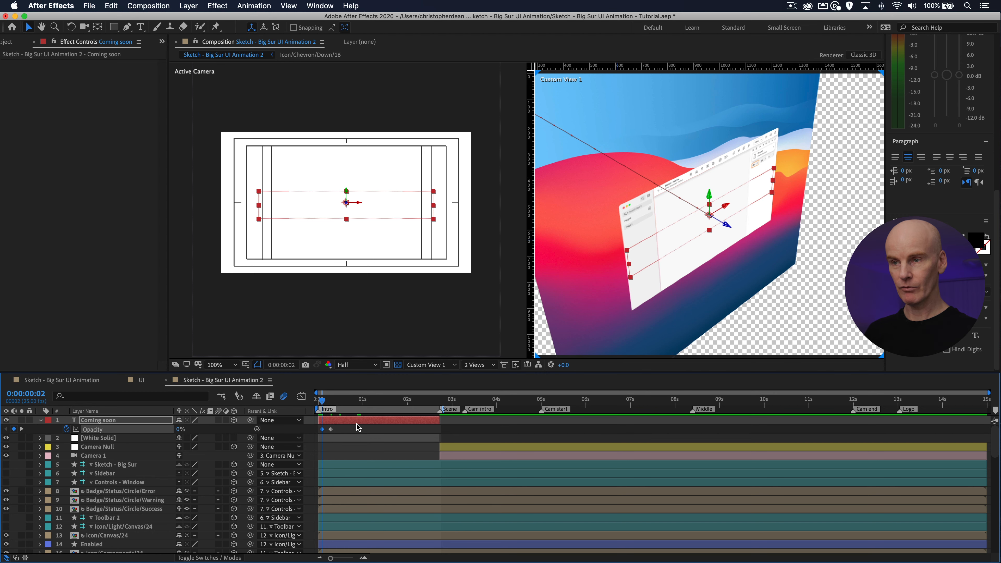
click(330, 400)
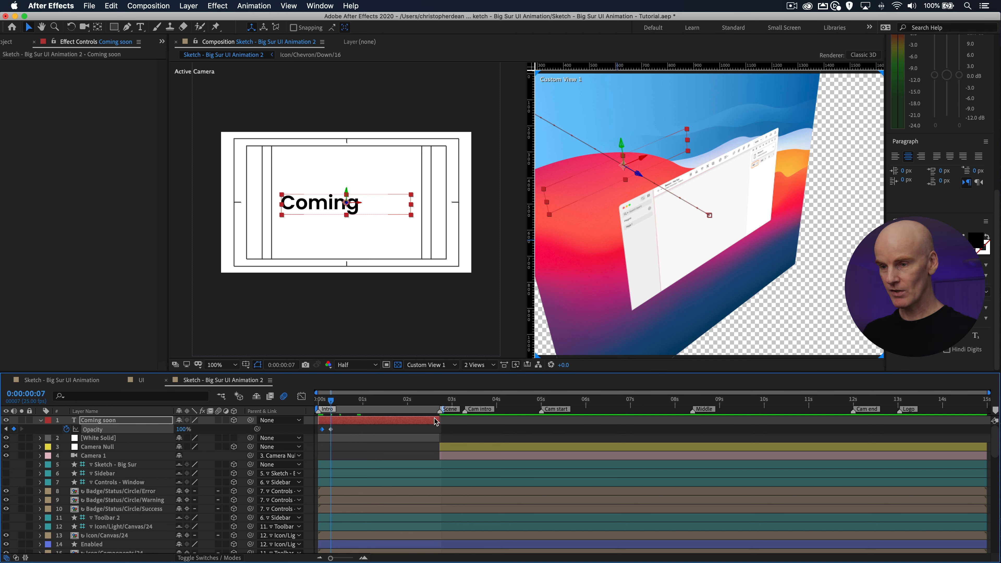
Step: Add Opacity keyframes to the Coming soon layer at its end, 0:00:02:18, and five frames earlier at 0:00:02:13
click(434, 400)
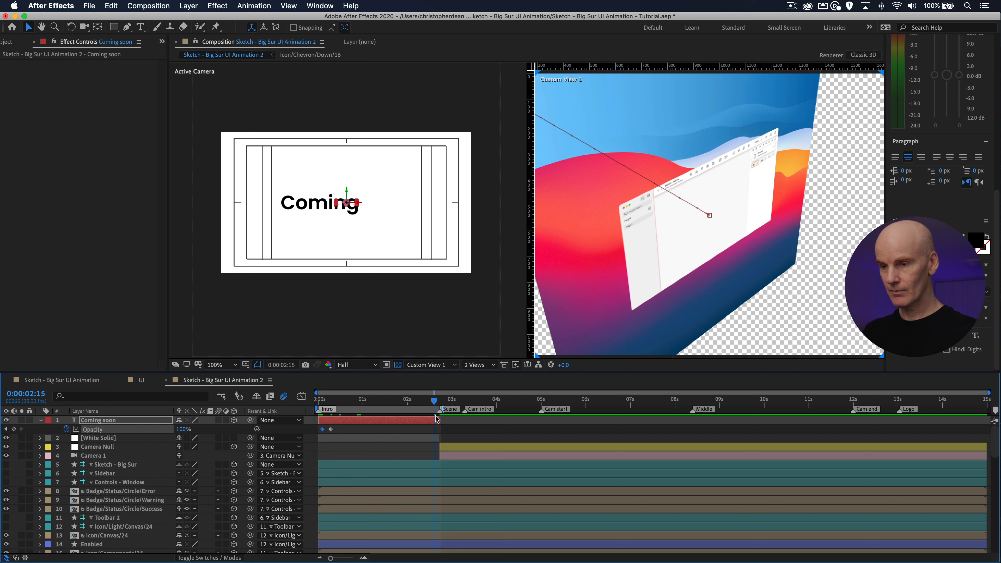
click(439, 402)
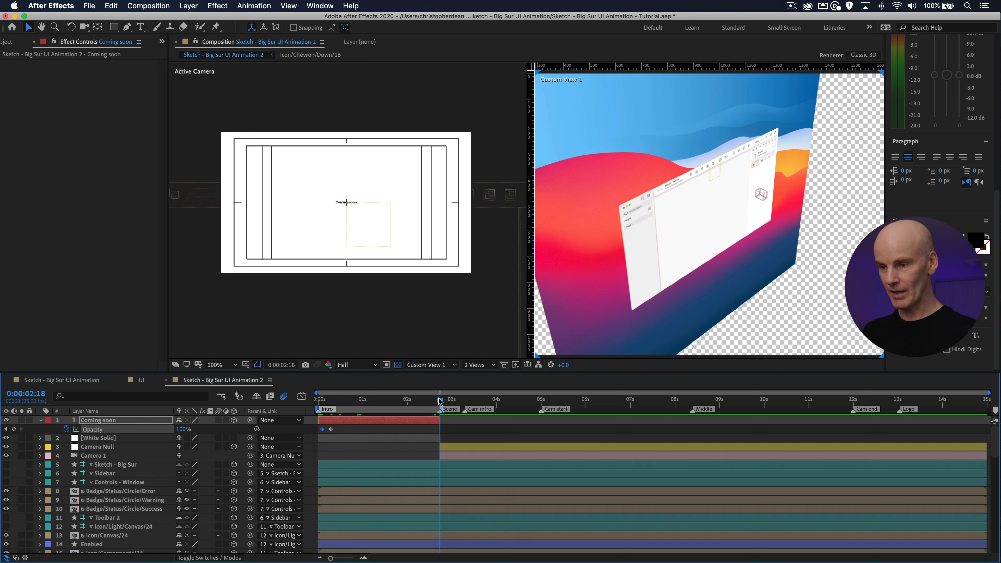
click(13, 429)
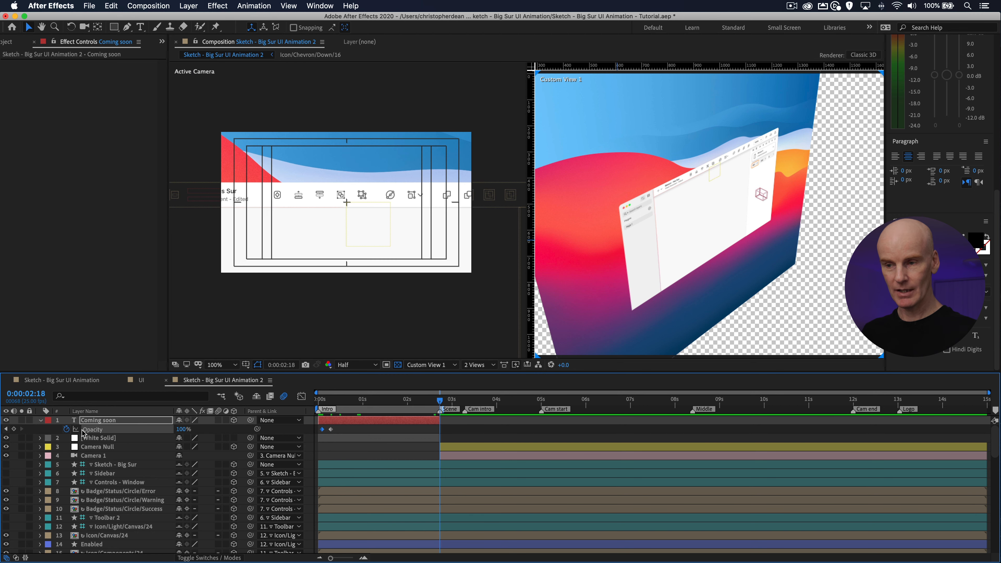
key(Page_Up)
key(Page_Up)
key(Page_Up)
key(Page_Up)
key(Page_Up)
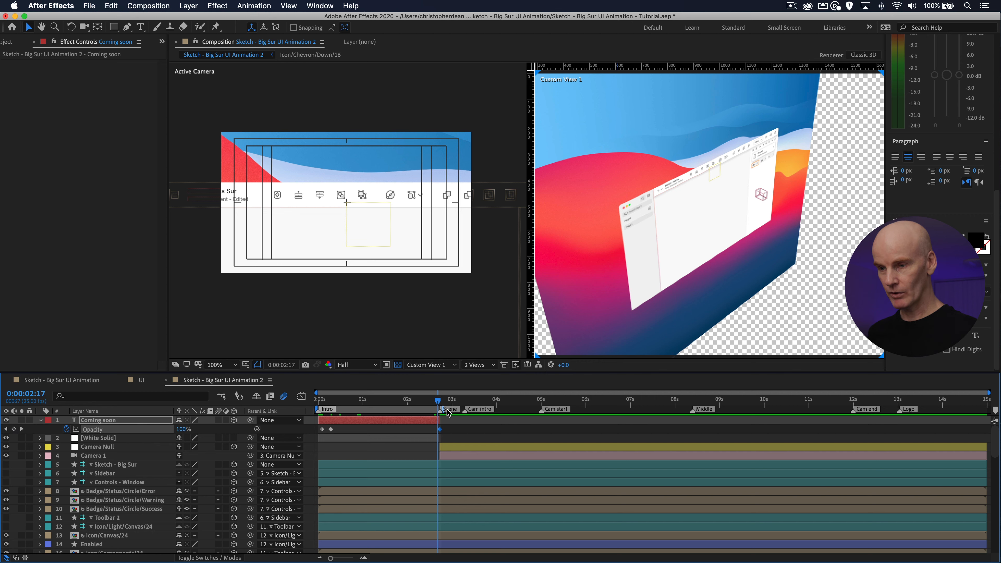
click(13, 429)
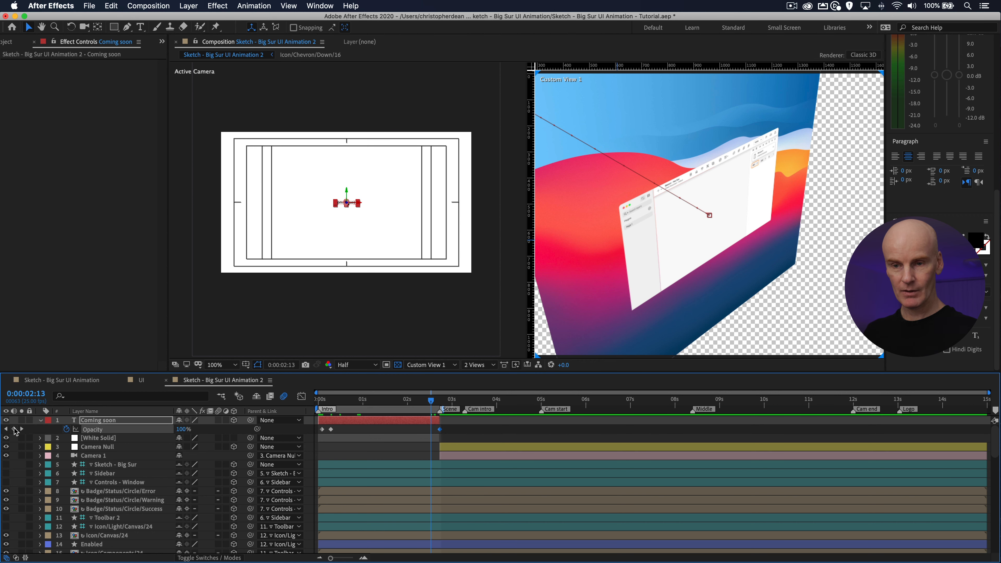
Step: Set the Coming soon layer's Opacity to 0% at the last keyframe, 0:00:02:18
click(440, 402)
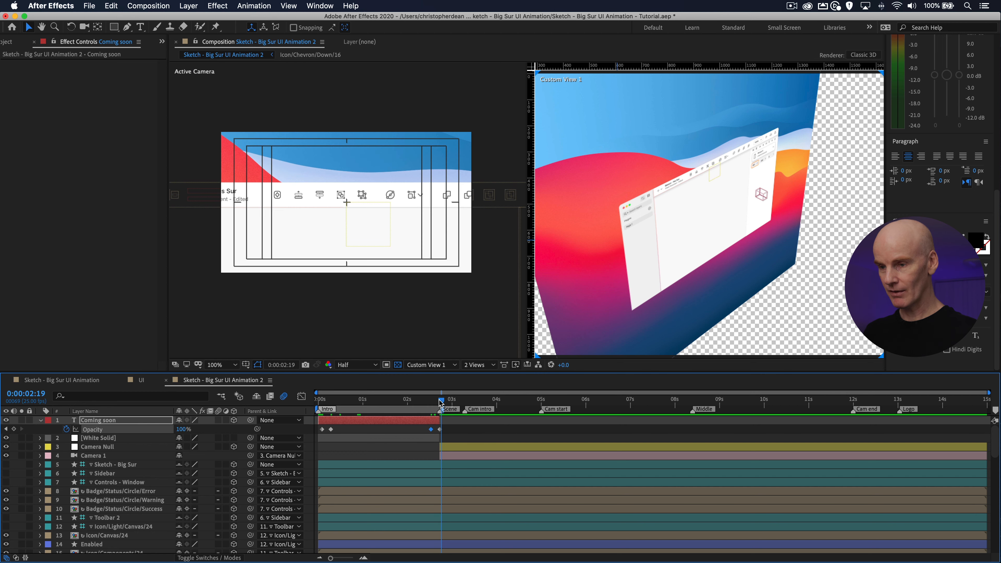
click(440, 429)
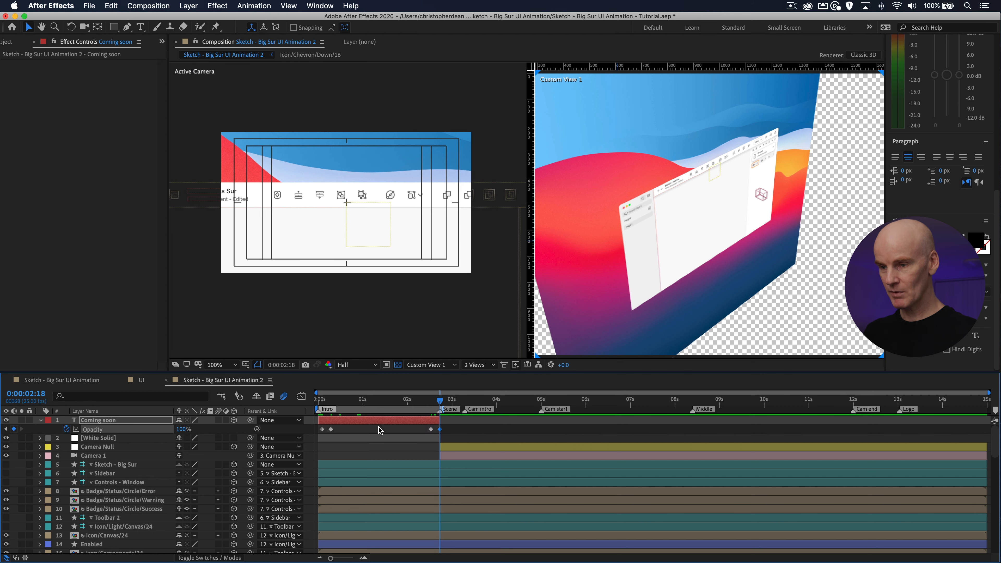
click(183, 429)
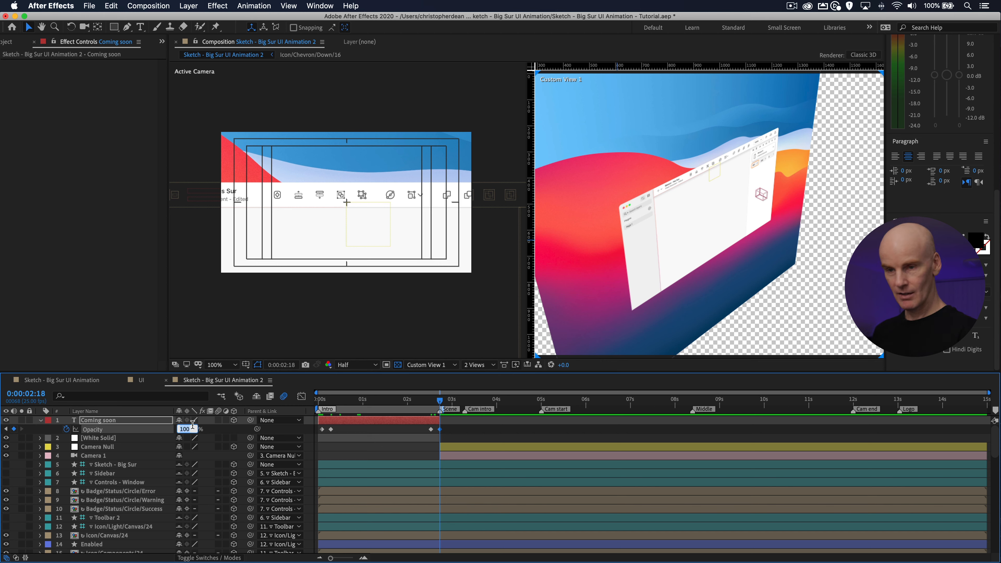
text(0)
key(Return)
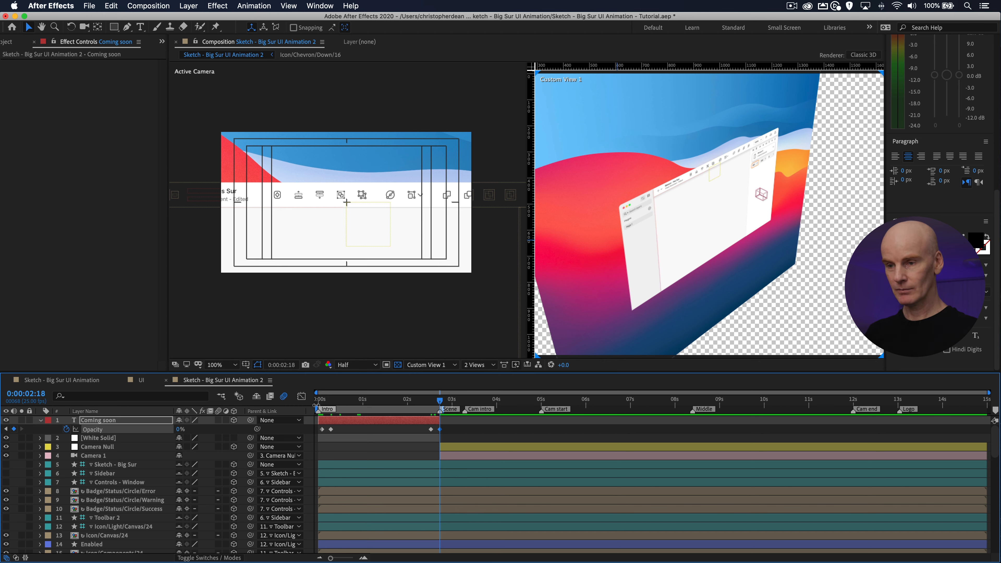
Step: Turn on motion blur for the Coming soon layer and preview the intro from the start
click(375, 400)
click(360, 421)
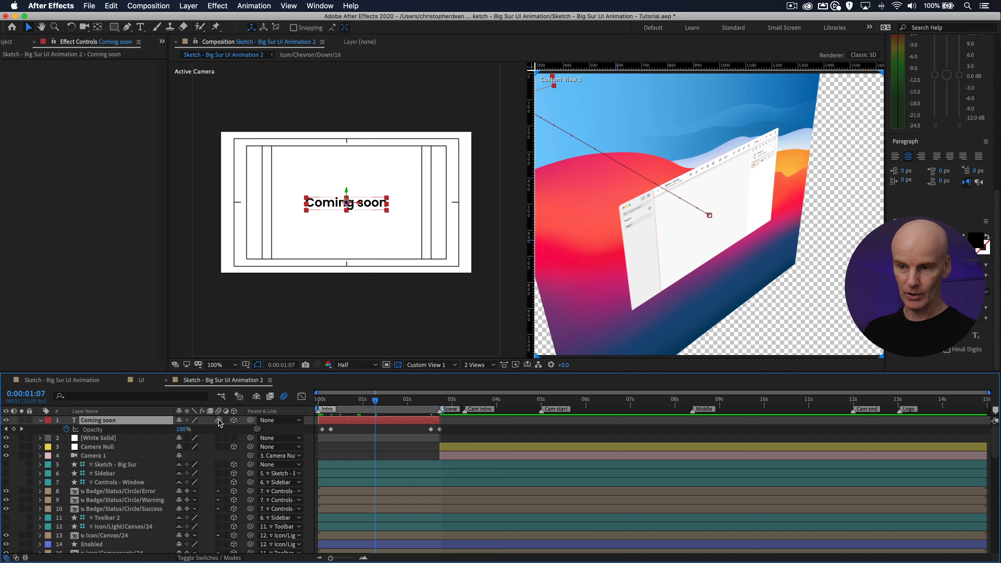
click(318, 400)
key(space)
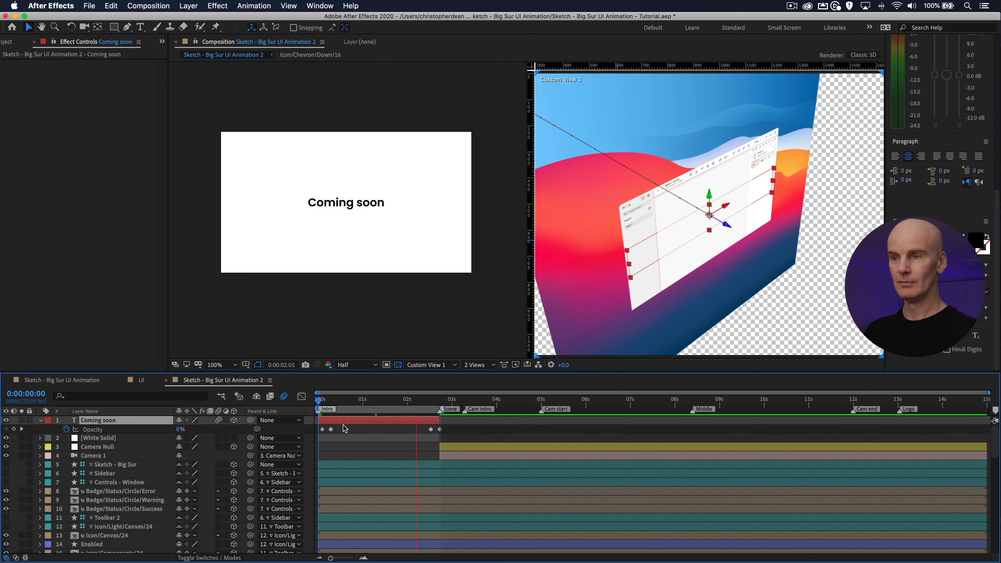
key(space)
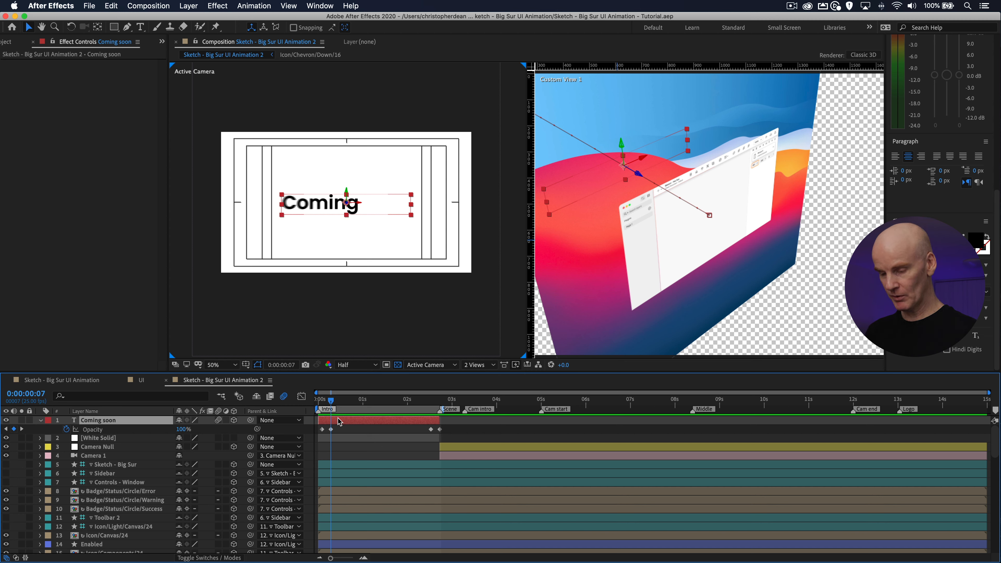
Step: Set the keyframe velocity of the Coming soon layer's first Position keyframe to 16% incoming and 80% outgoing influence
key(u)
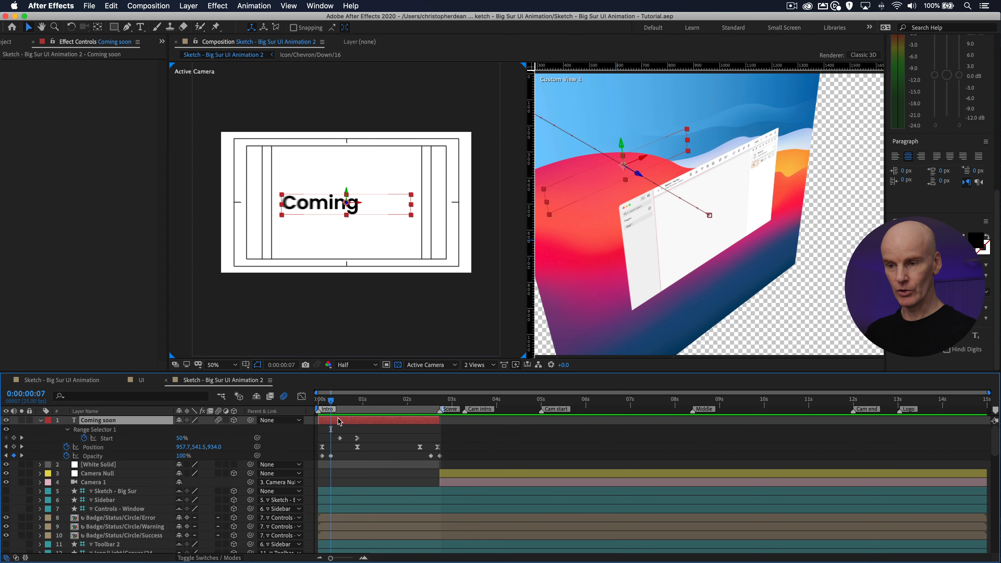
click(322, 403)
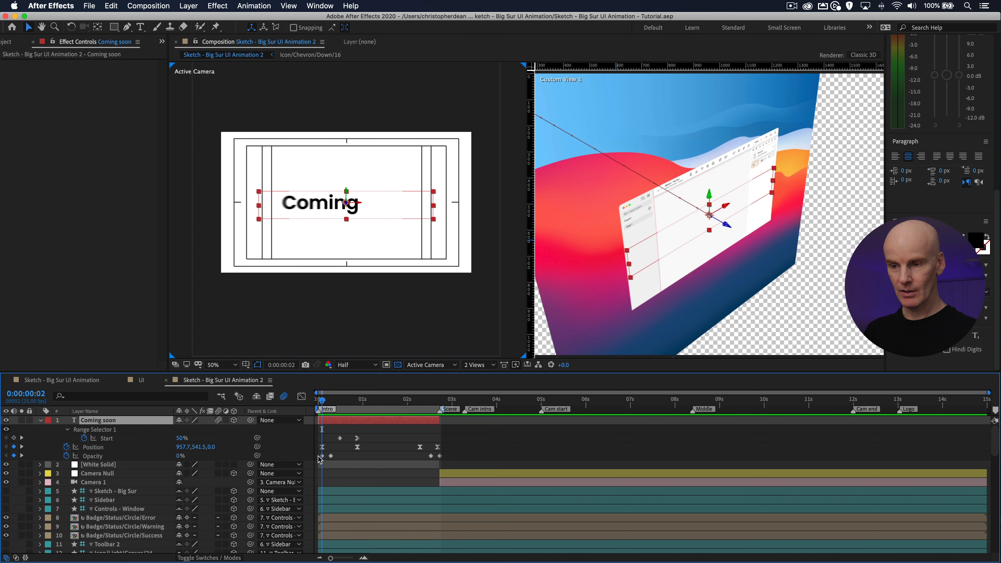
click(323, 447)
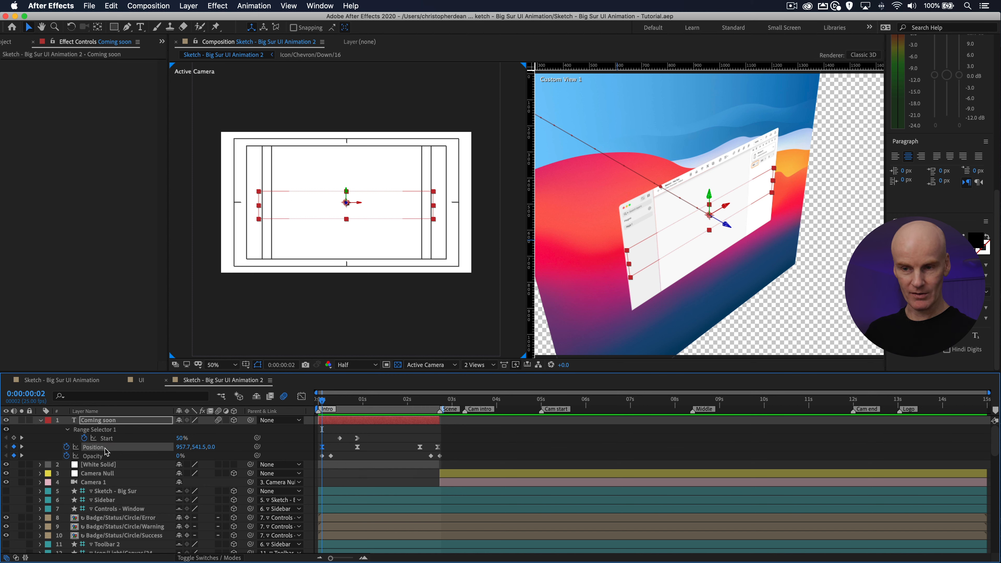
right_click(322, 447)
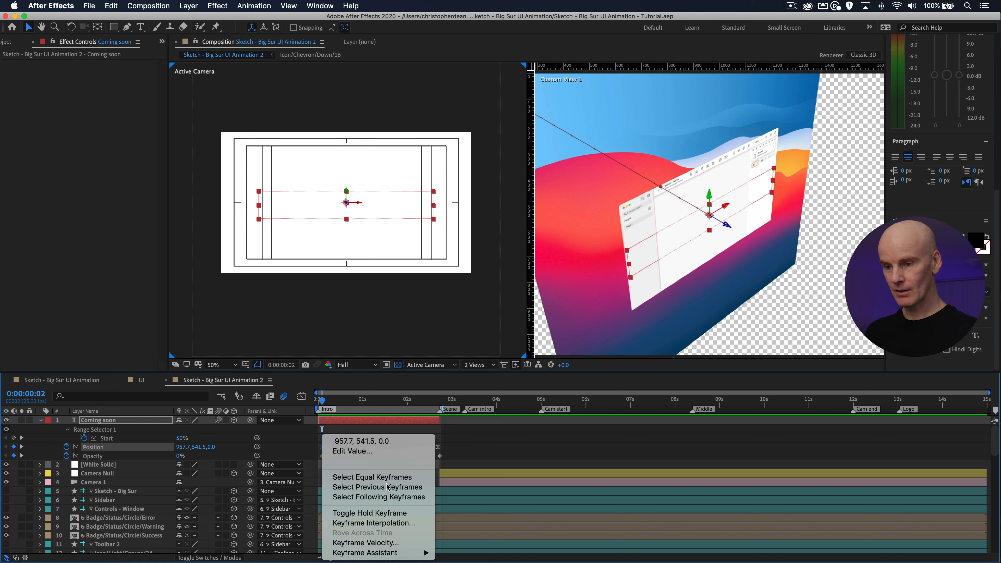
click(362, 543)
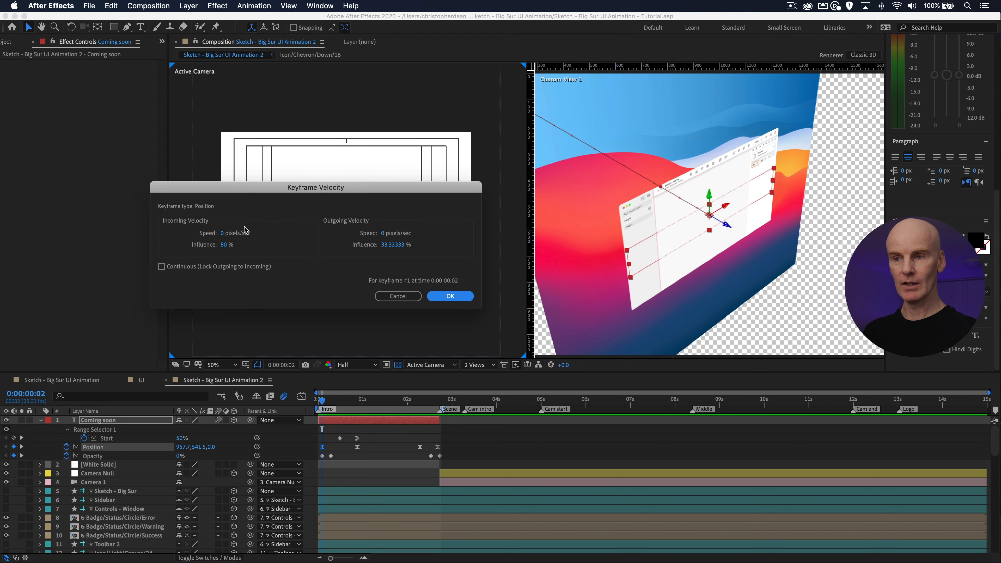
click(224, 246)
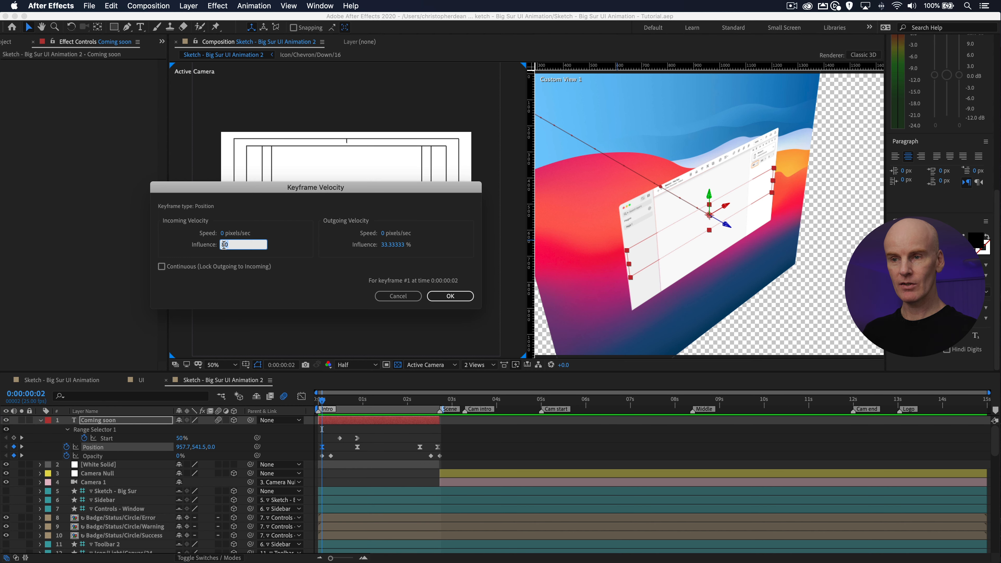
text(16)
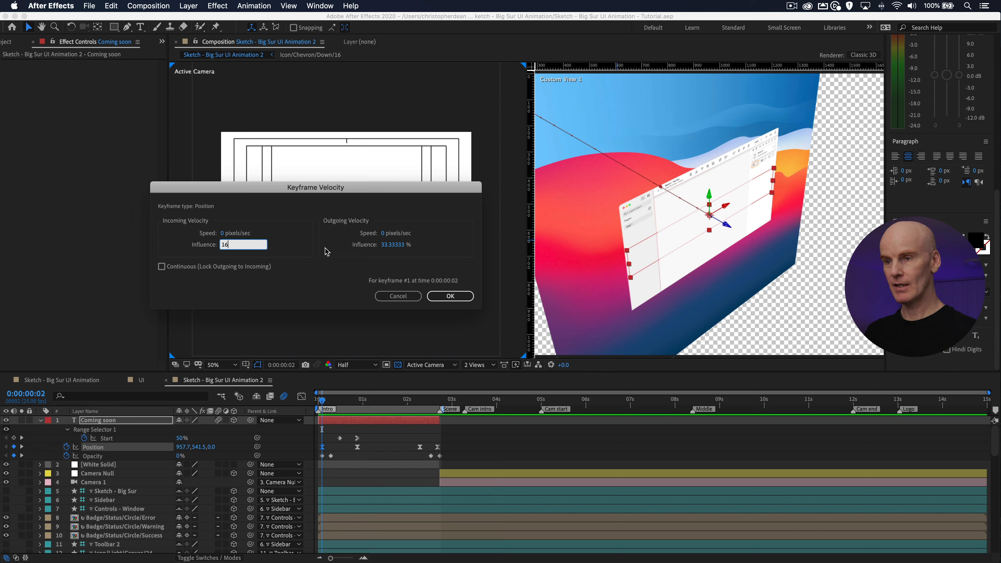
click(389, 246)
text(80)
key(Return)
key(Return)
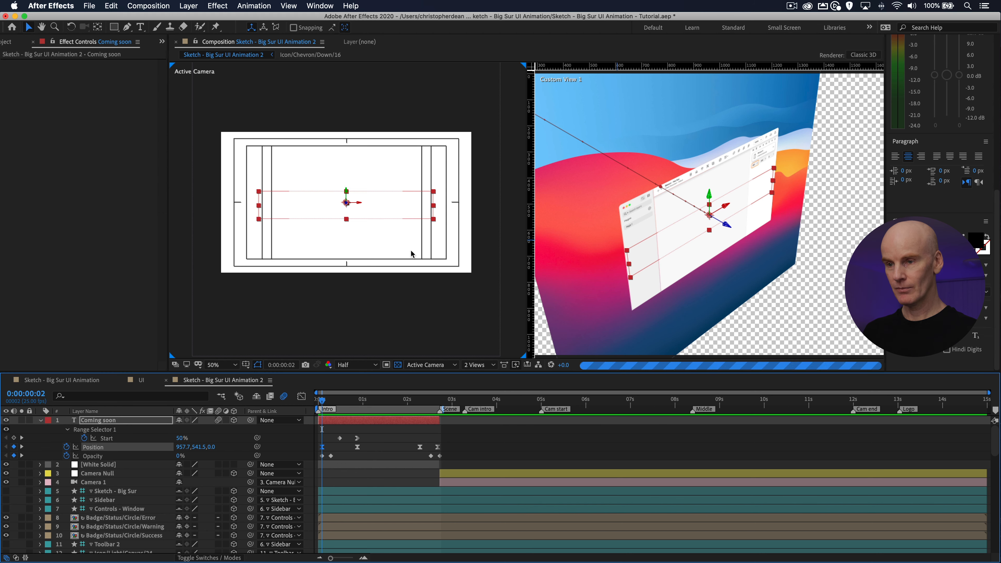
Step: Play the intro from the start to check the Coming soon text's easing, then collapse the layer's keyframed properties
click(316, 404)
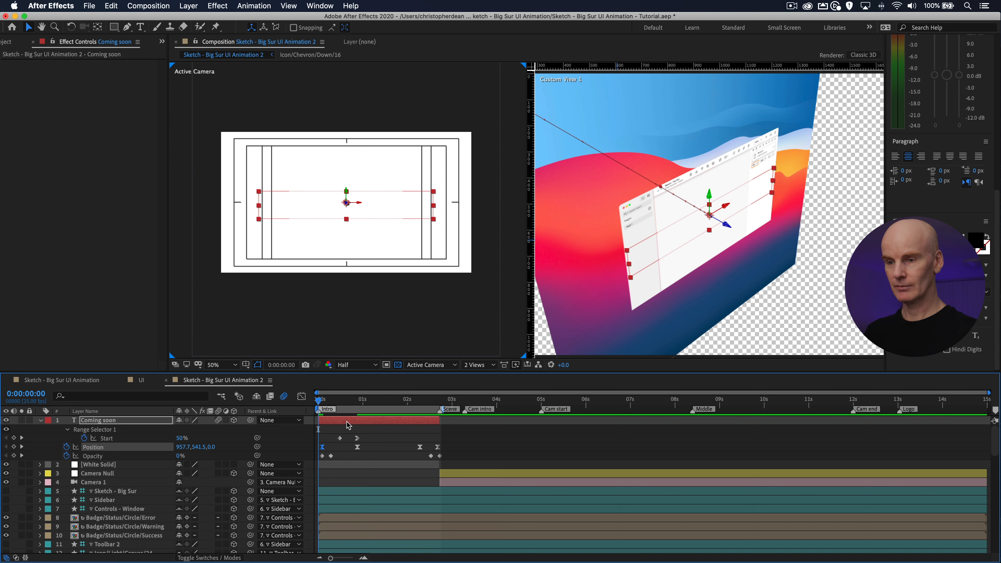
key(space)
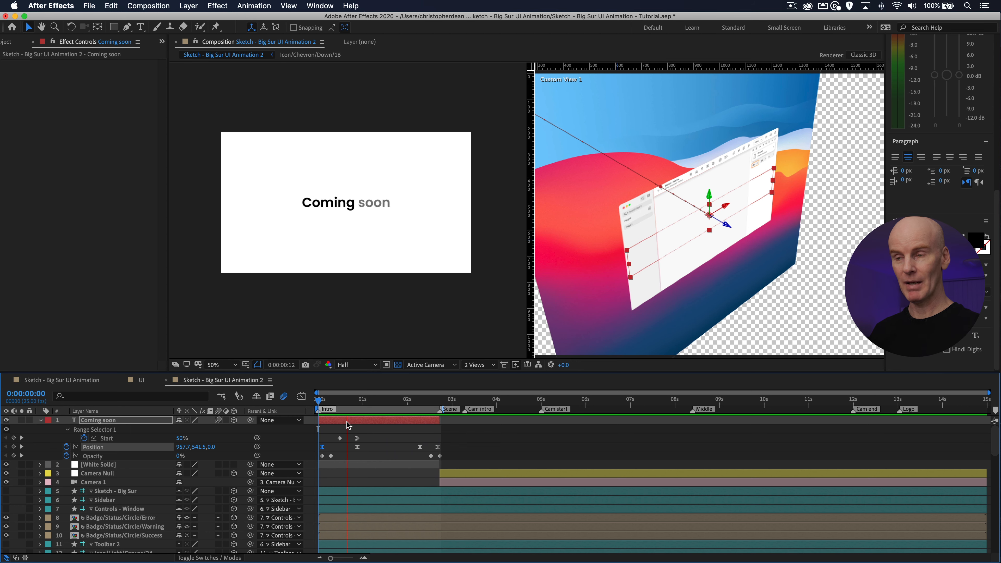
click(356, 420)
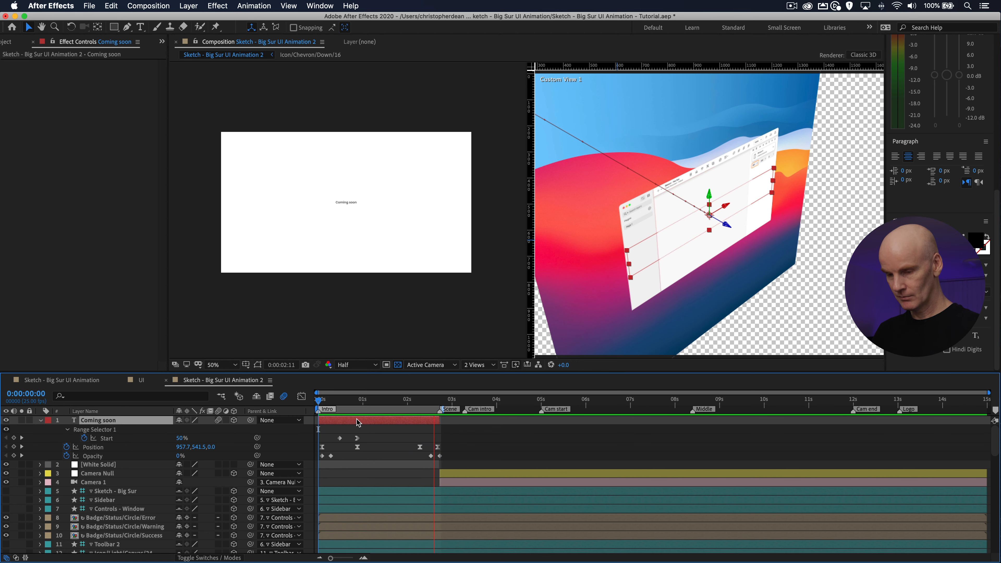
key(u)
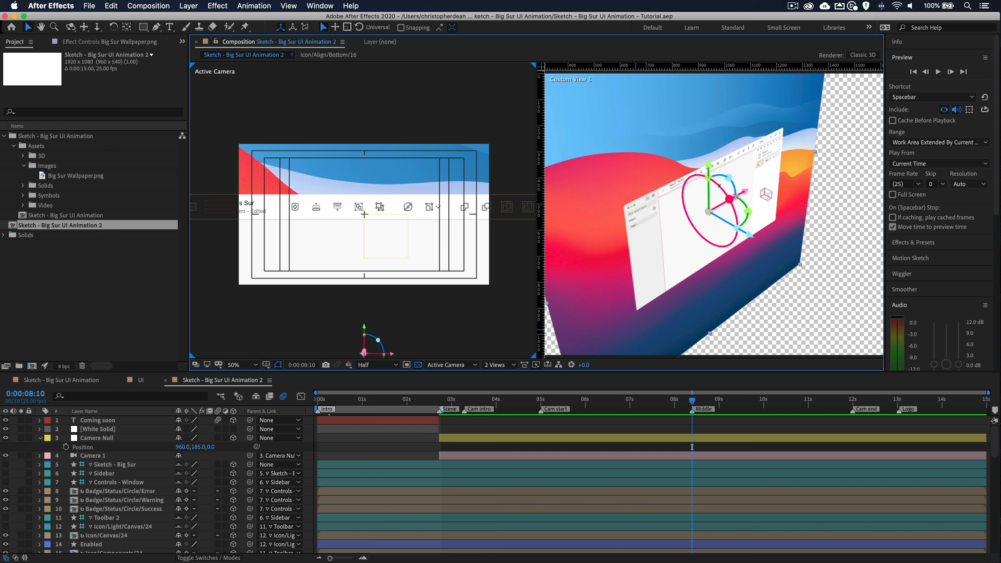
Step: Reveal the Position of Camera 1 and set its Z value to 0
key(ctrl+z)
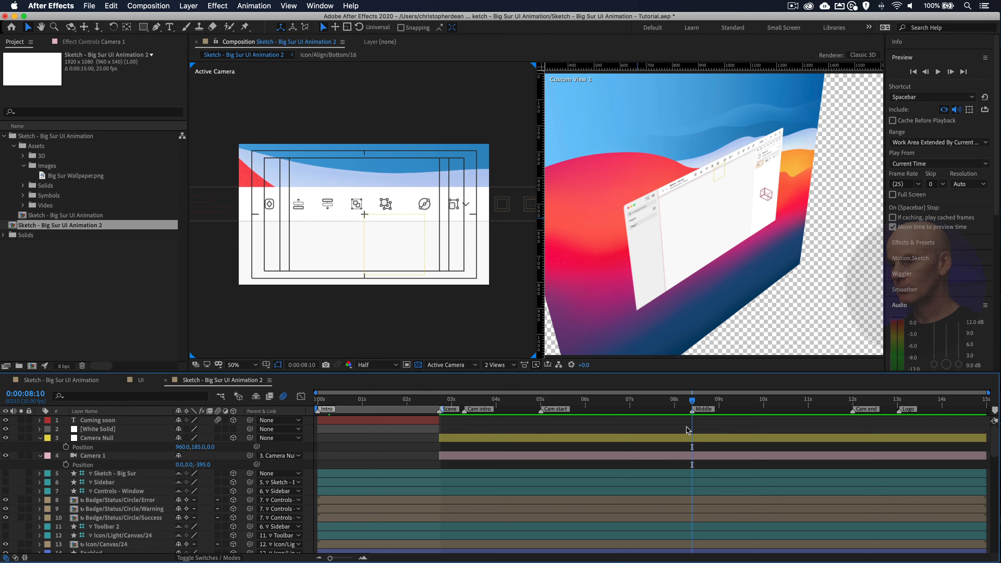
click(366, 456)
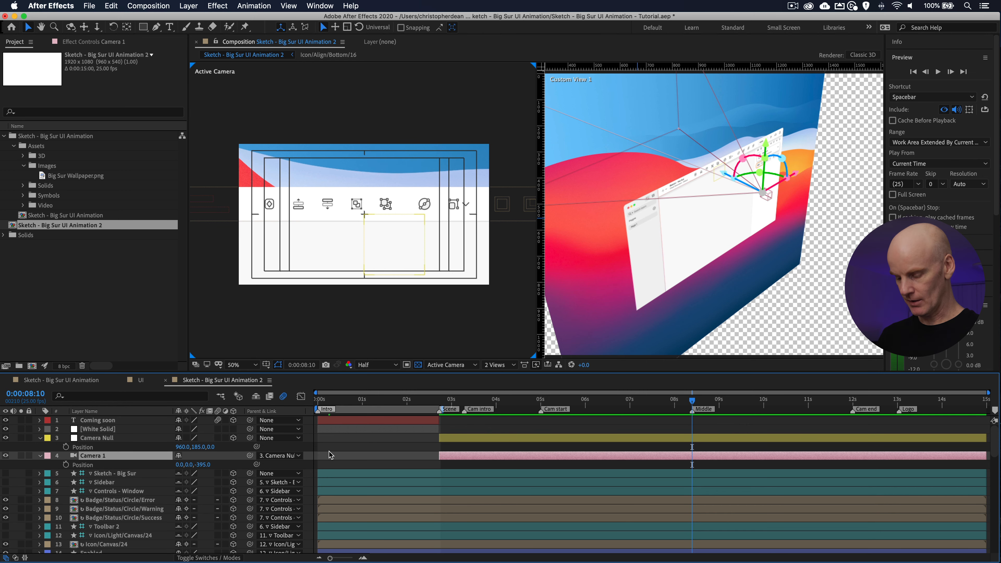
text(0)
key(Return)
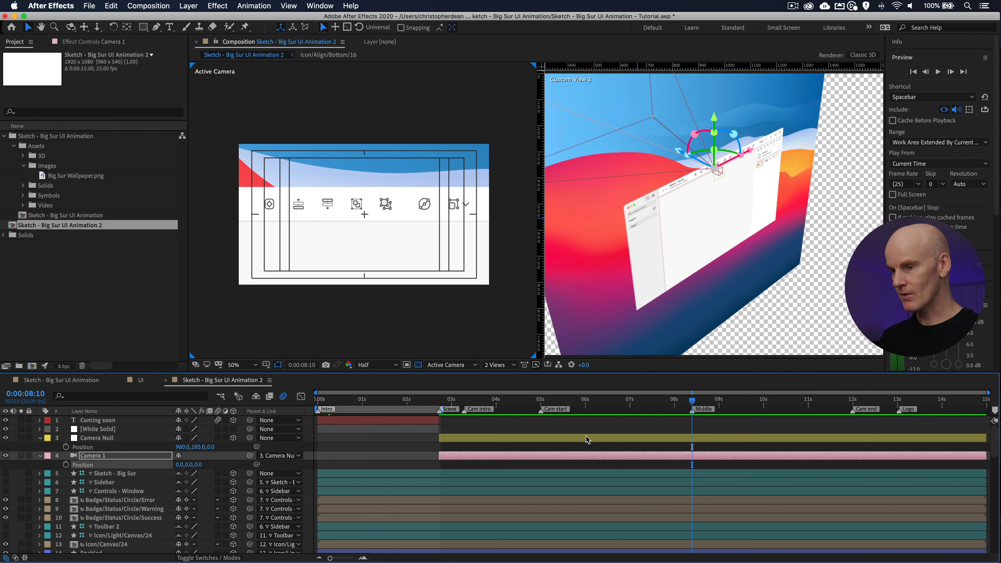
Step: Set the Camera Null layer's Z position to -395
click(587, 436)
click(591, 454)
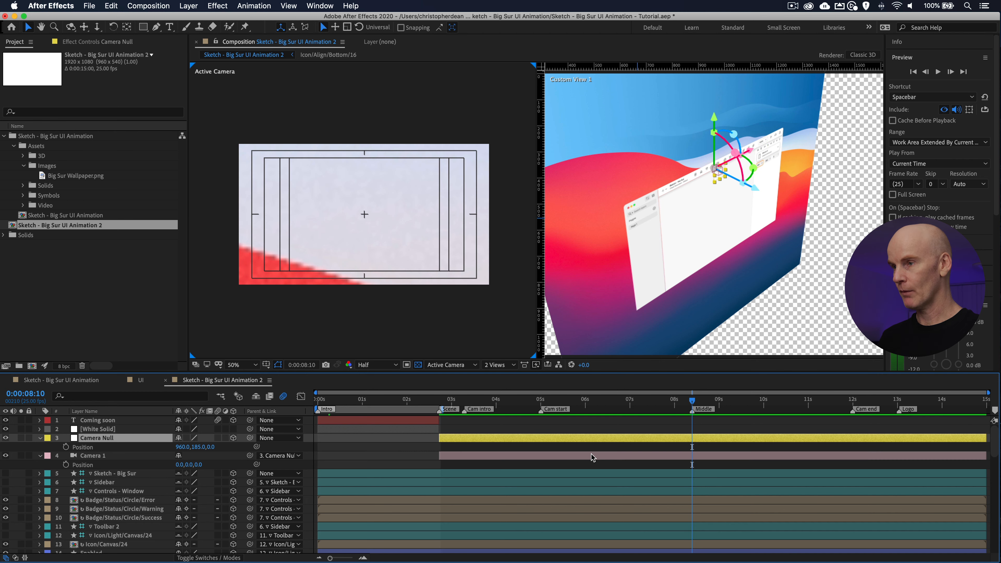
click(591, 437)
click(212, 447)
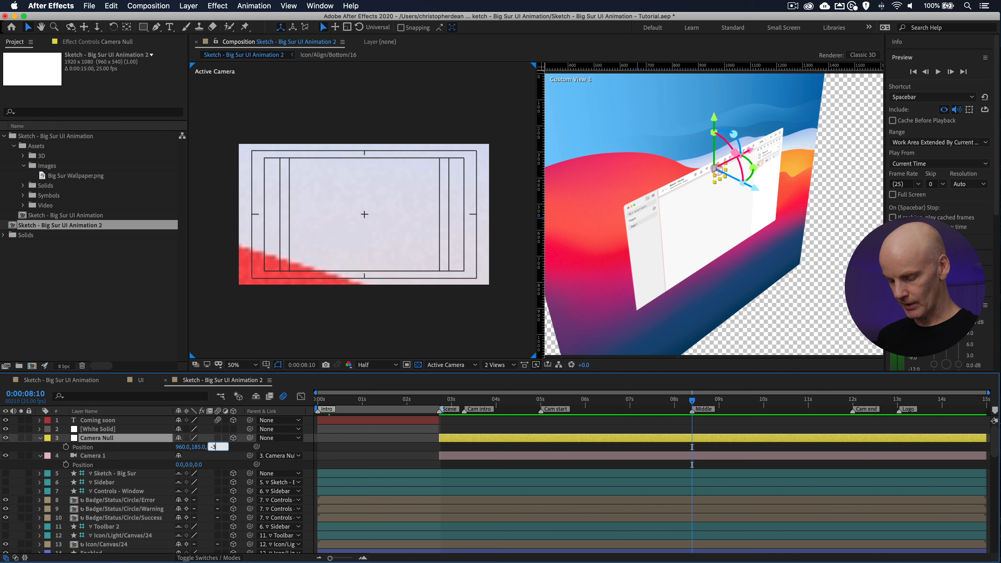
text(-395)
key(Return)
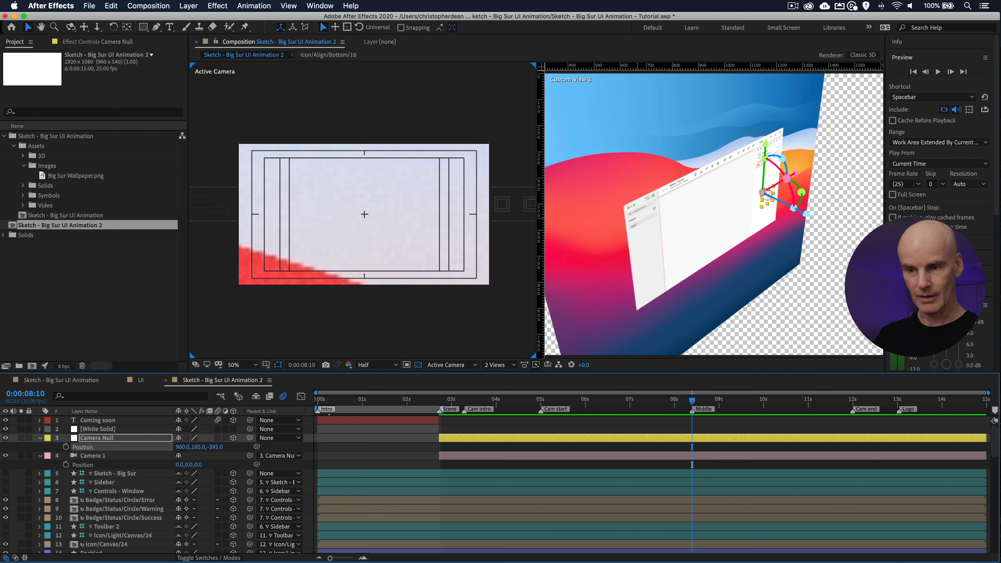
Step: Add Position and Orientation keyframes to the Camera Null layer at the Middle marker, 0:00:08:10
click(66, 447)
click(629, 439)
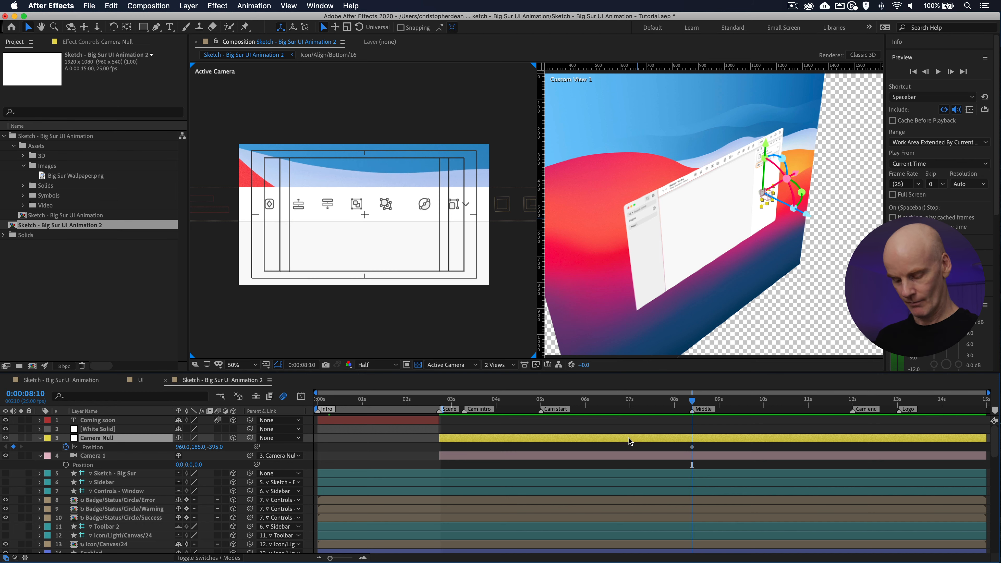
key(shift+r)
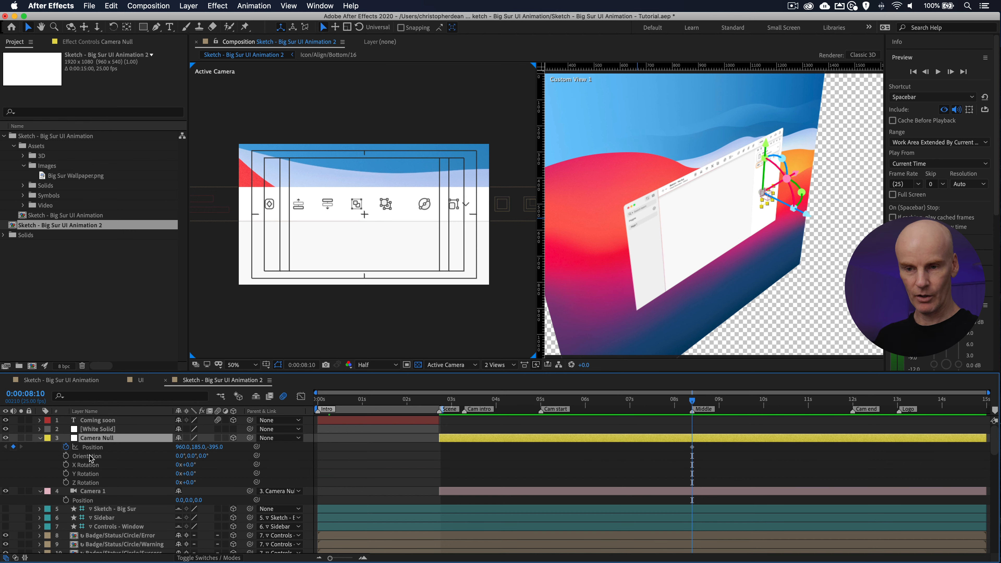
click(66, 456)
key(Return)
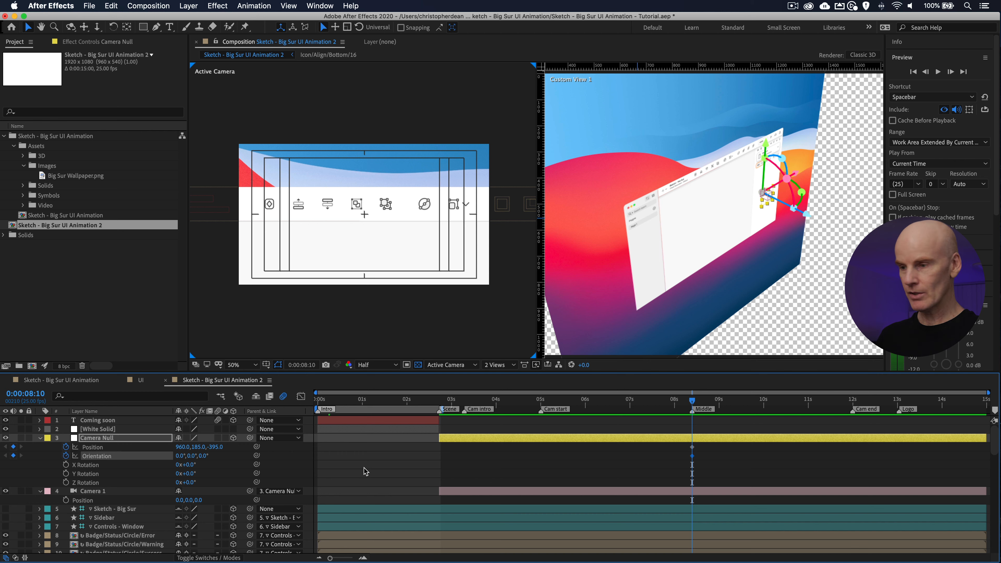
Step: Set the Camera Null's Position to 115, 190, 50 at the Scene marker, 0:00:02:18
click(683, 436)
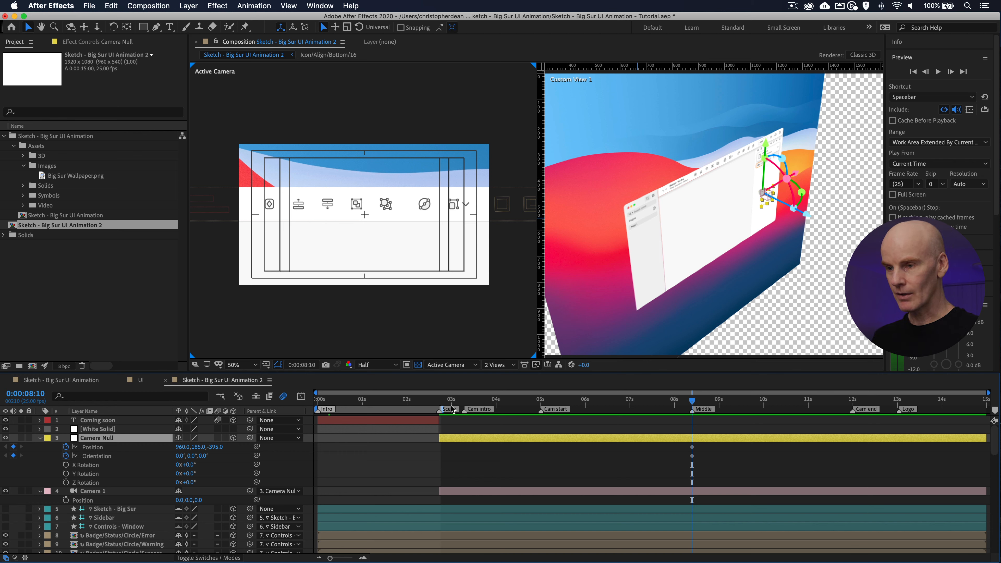
click(440, 402)
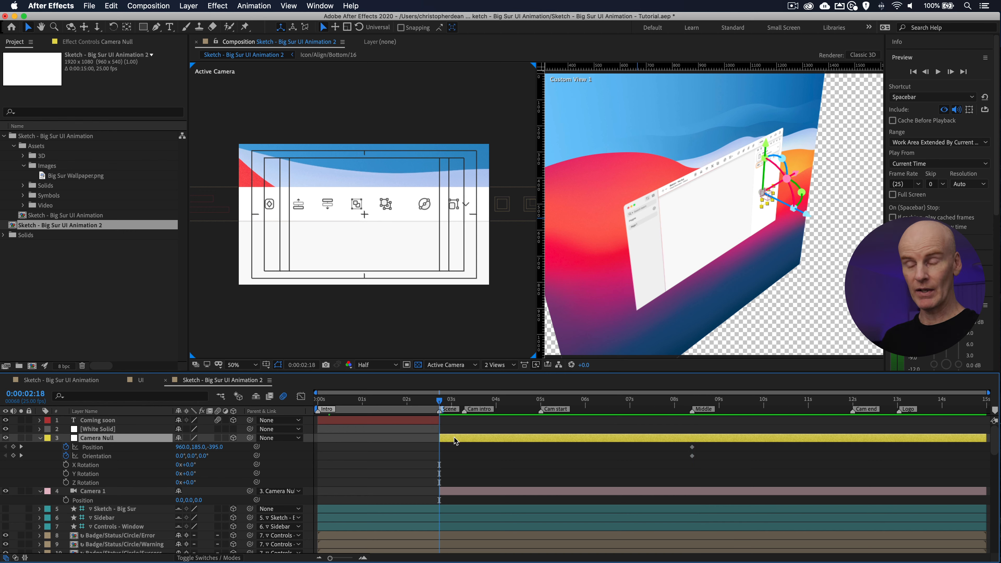
click(184, 447)
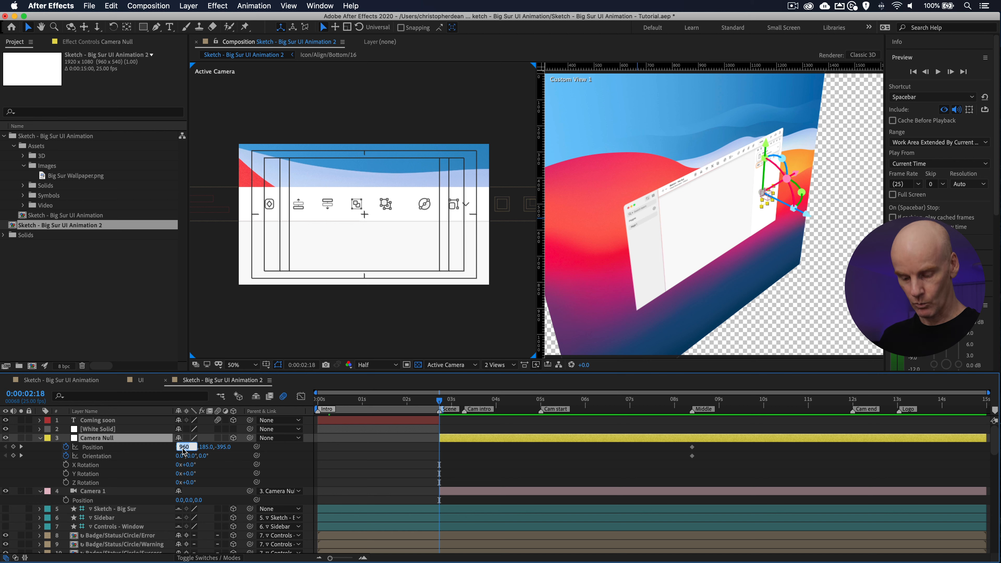
text(11)
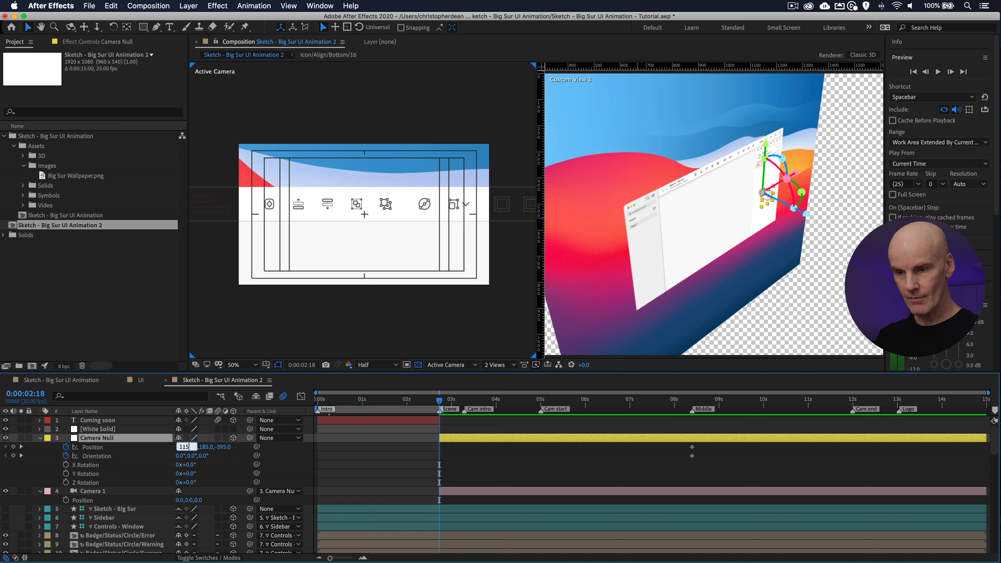
text(5)
key(Tab)
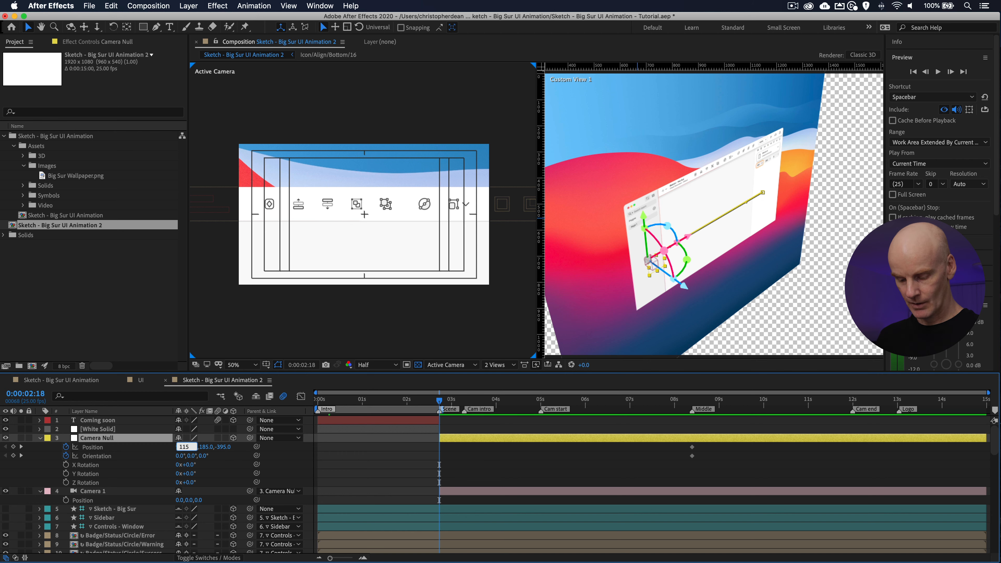
text(190)
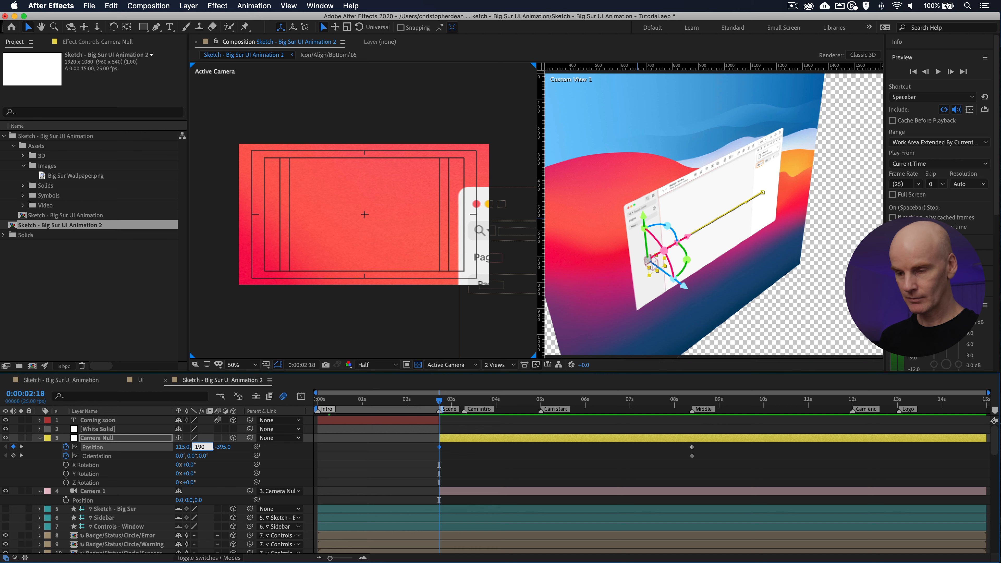
key(Tab)
text(50)
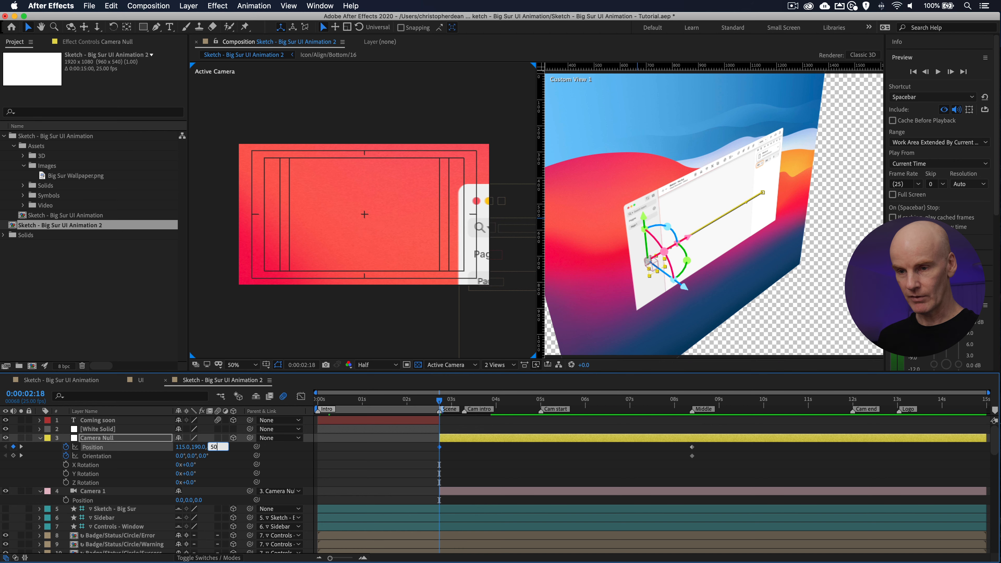
key(Return)
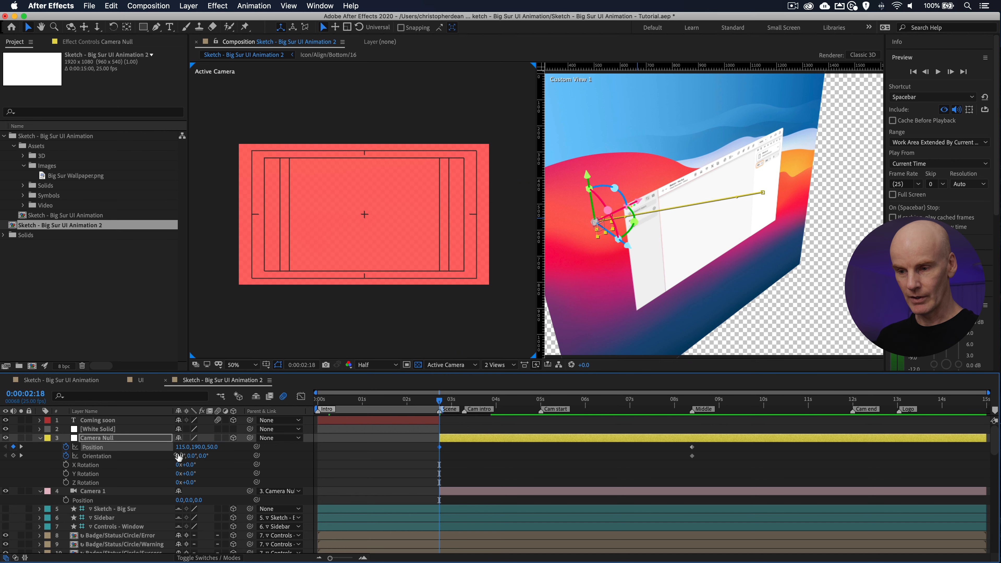
Step: Set the Camera Null's Orientation to 5°, 45°, 0° at 0:00:02:18 and step back one frame
click(180, 456)
text(5)
key(Tab)
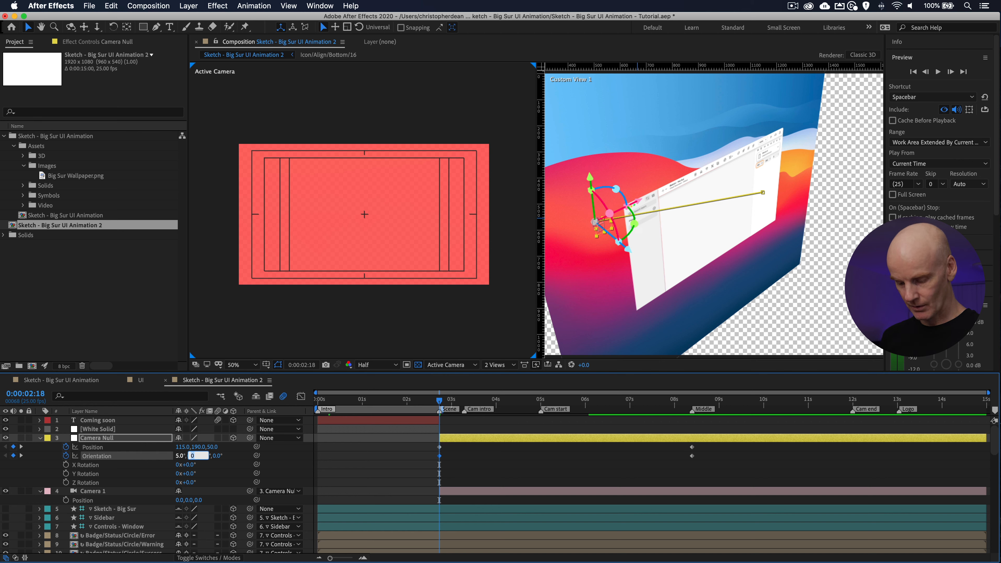
text(45)
key(Tab)
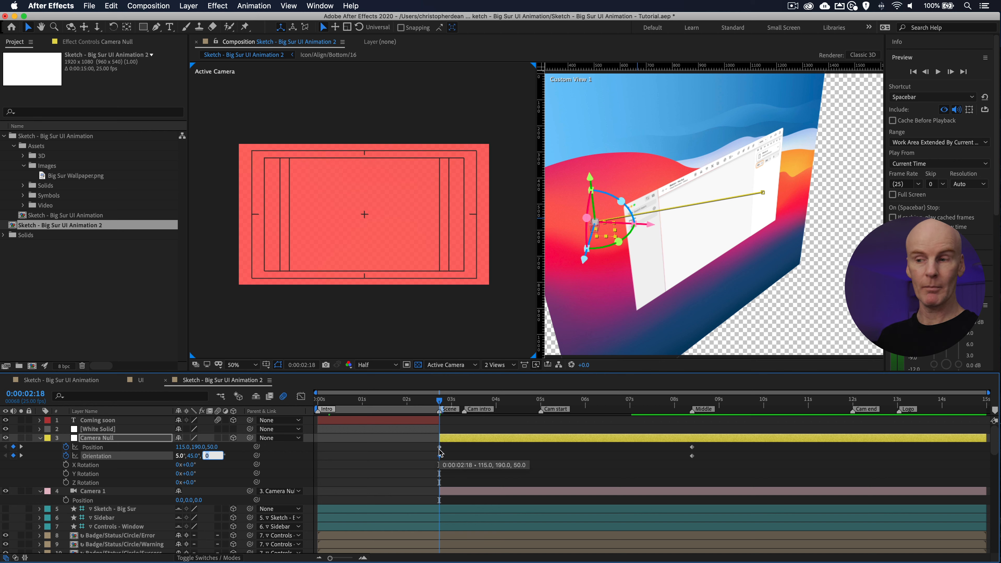
key(Return)
key(Page_Up)
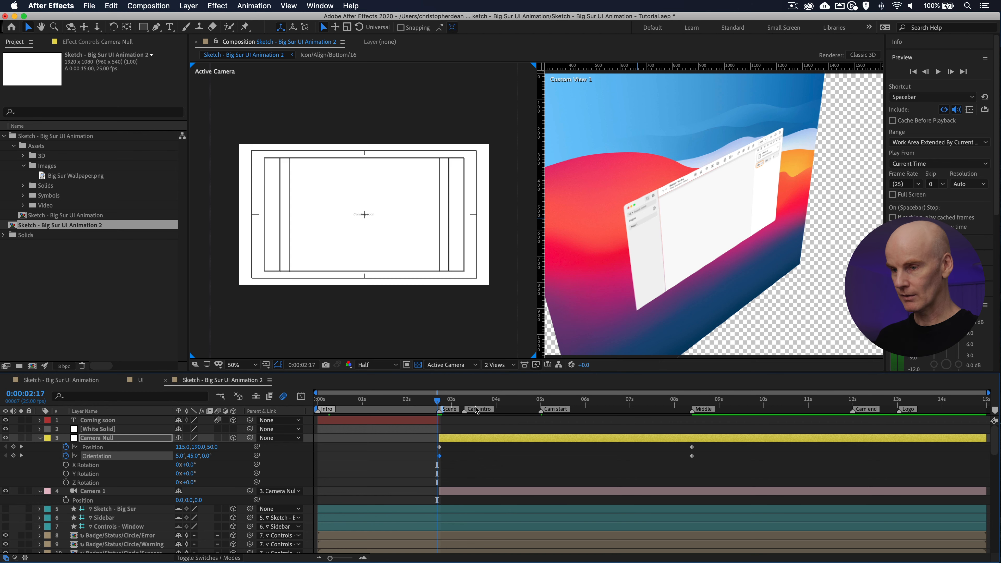
Step: Set the Camera Null's Position to 115, 250, -300 at the Cam intro marker, 0:00:03:07
click(465, 402)
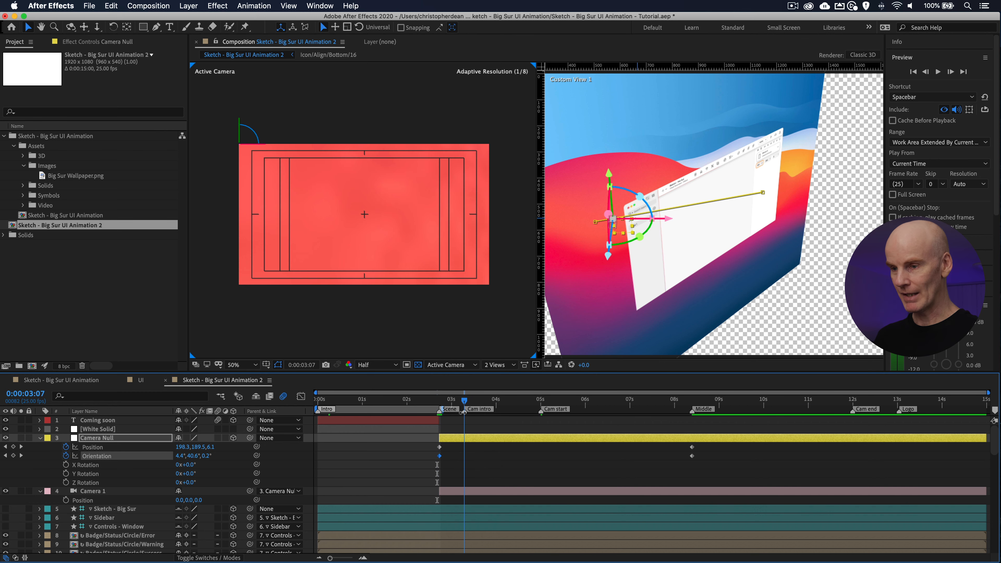
click(474, 439)
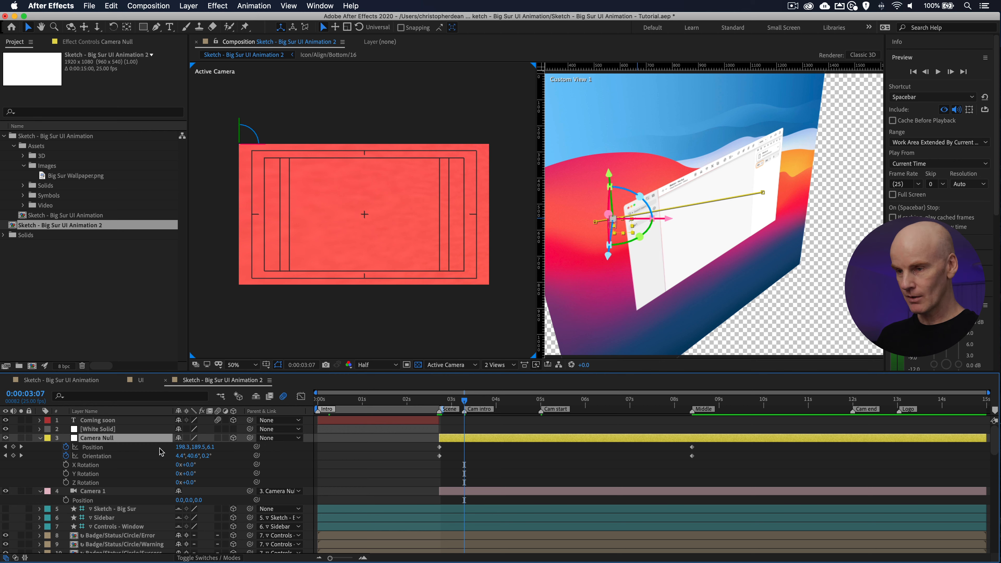
click(182, 447)
text(115)
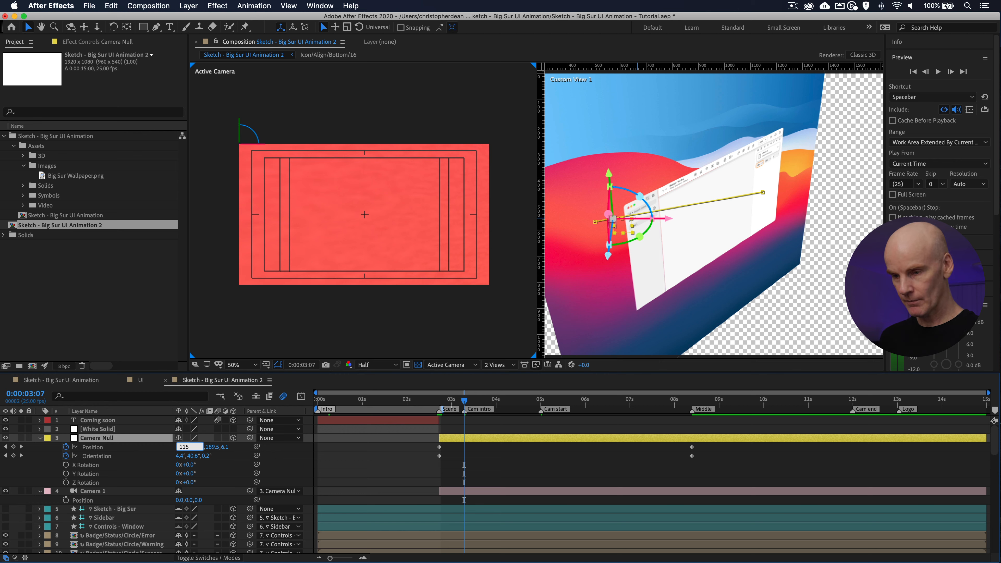
key(Tab)
text(250)
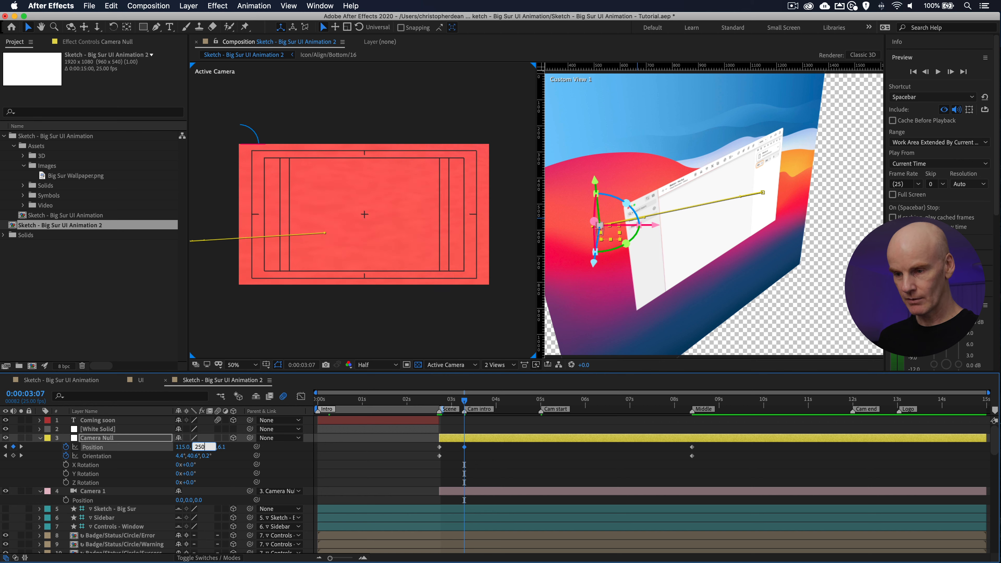
key(Tab)
text(-3)
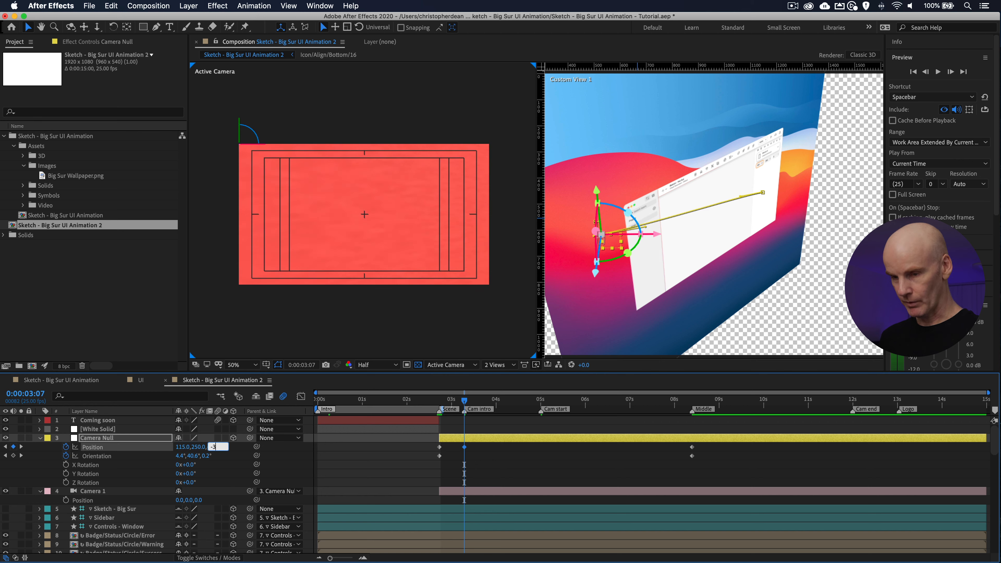
key(Tab)
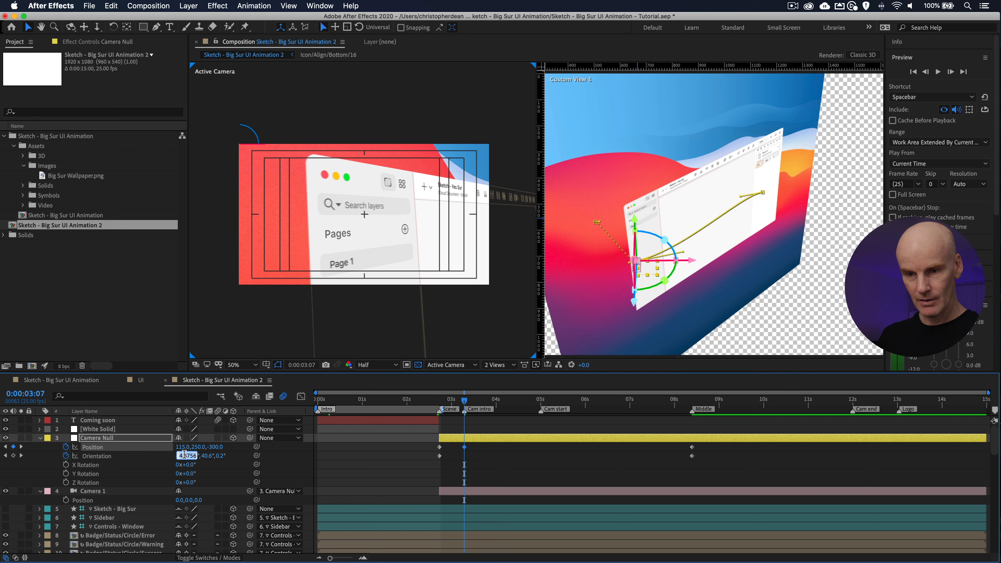
Step: Set the Camera Null's Orientation to 5°, 45°, 0° at the Cam intro marker, 0:00:03:07
text(5)
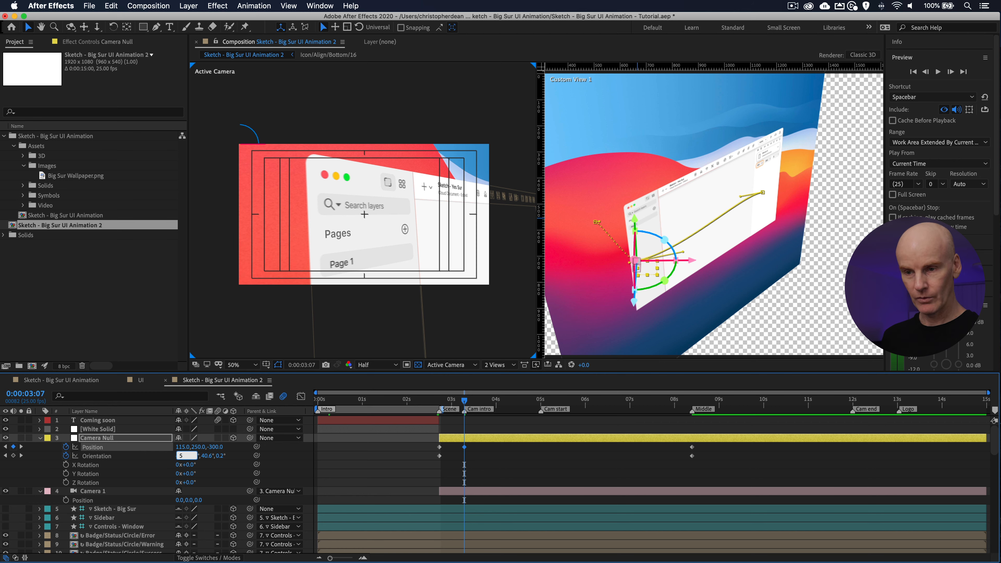
key(Return)
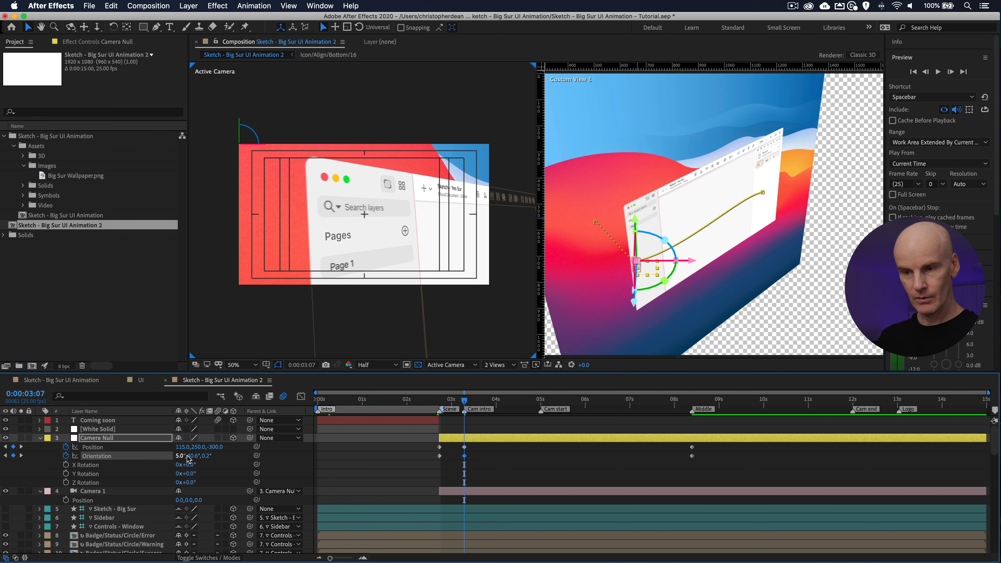
click(197, 456)
text(45)
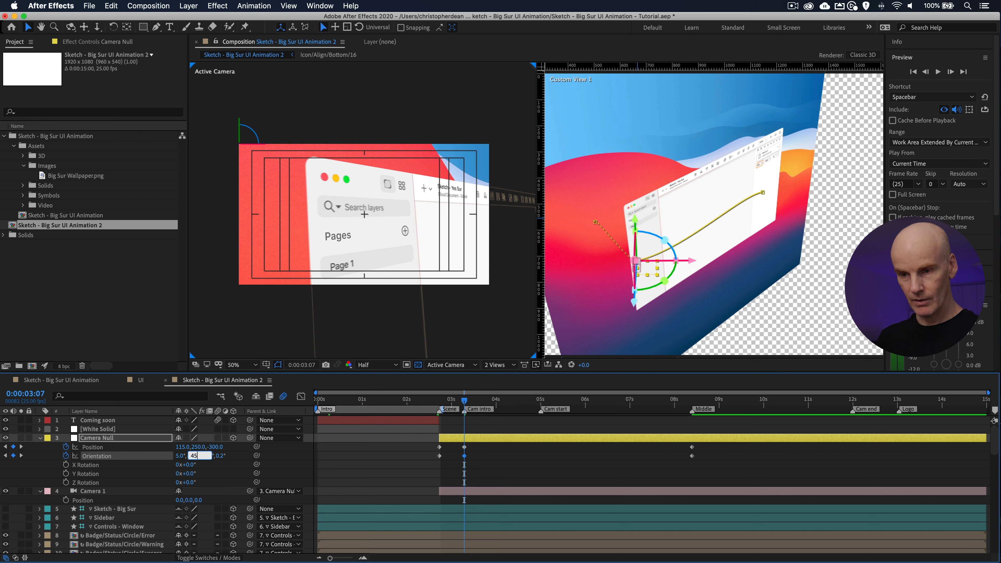
key(Return)
click(213, 455)
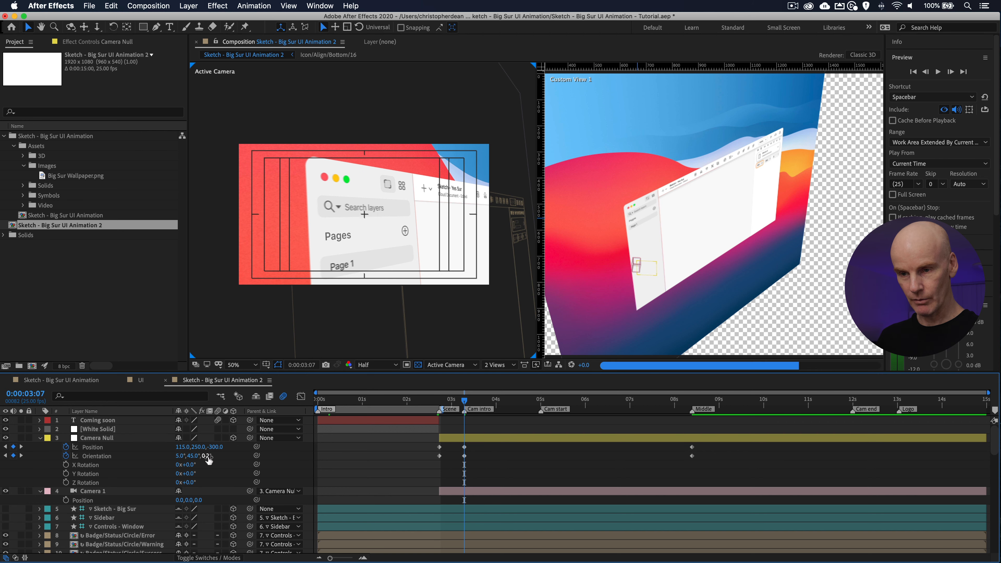
text(0)
key(Return)
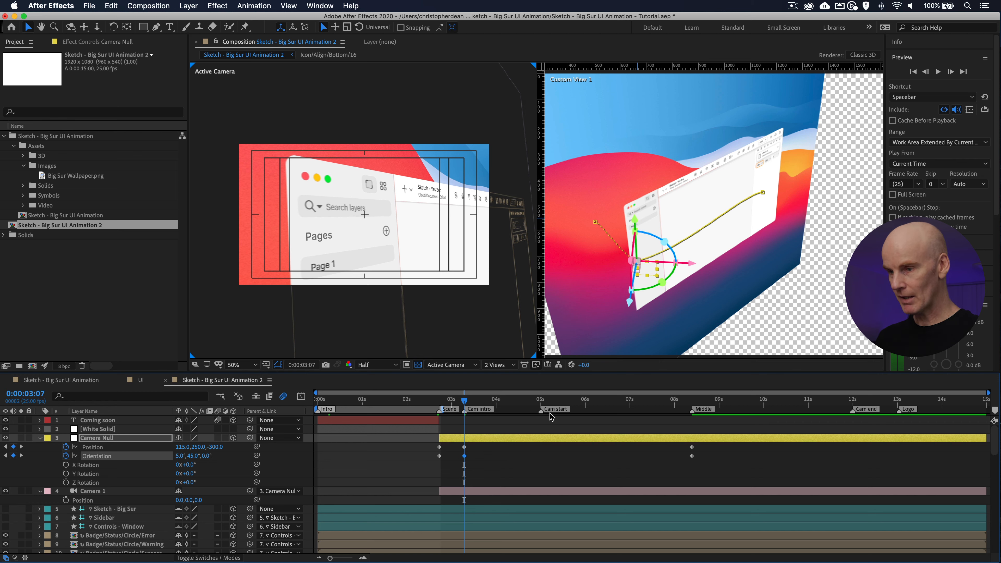
Step: Set the Camera Null's Position to 135, 245, -280 at the Cam start marker, 0:00:05:00
click(542, 403)
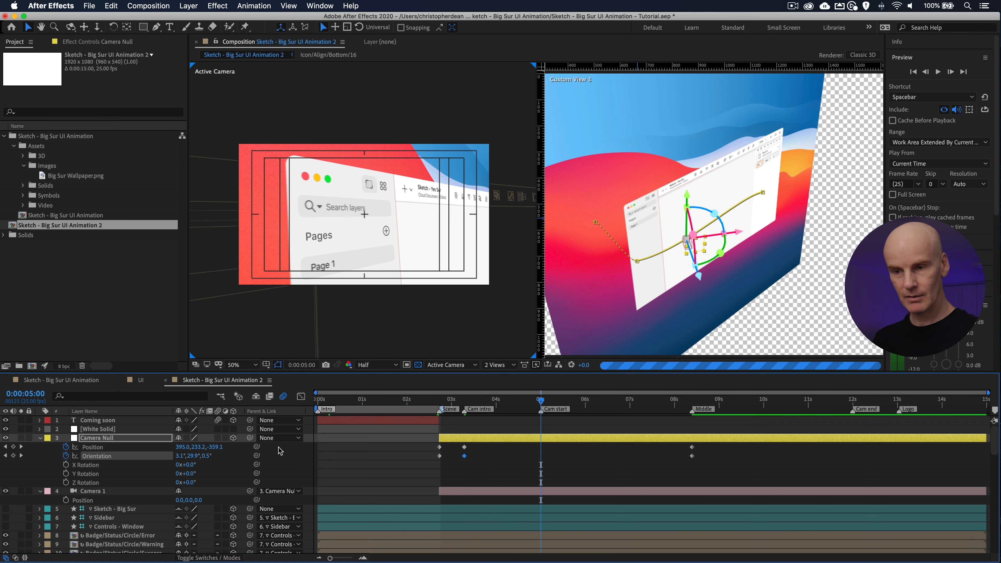
click(180, 450)
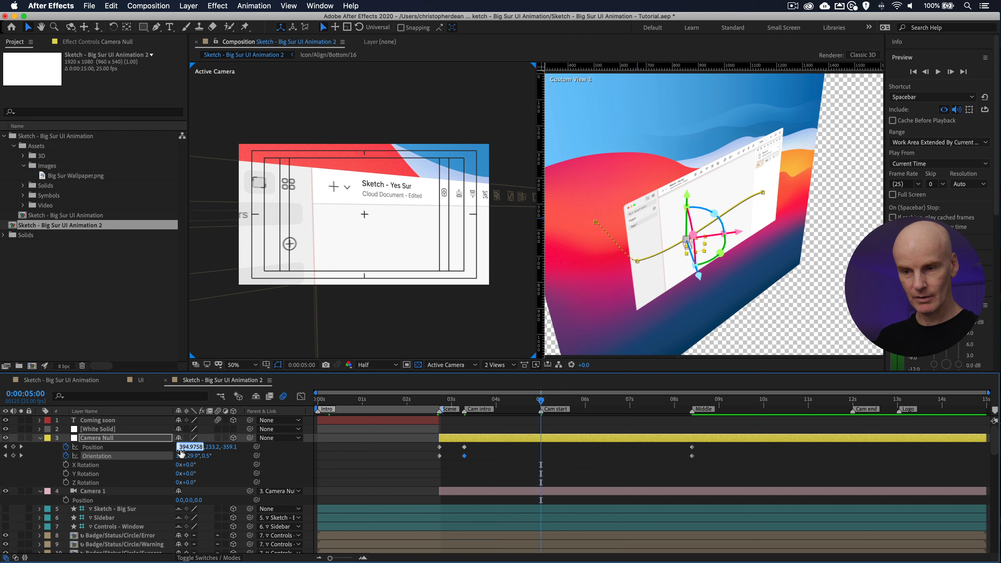
text(135)
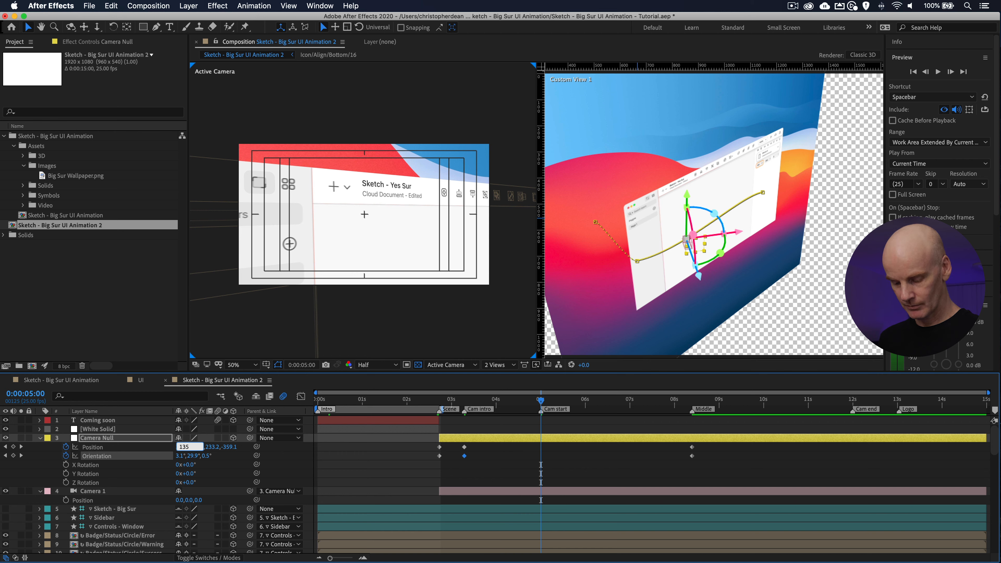
key(Tab)
text(245)
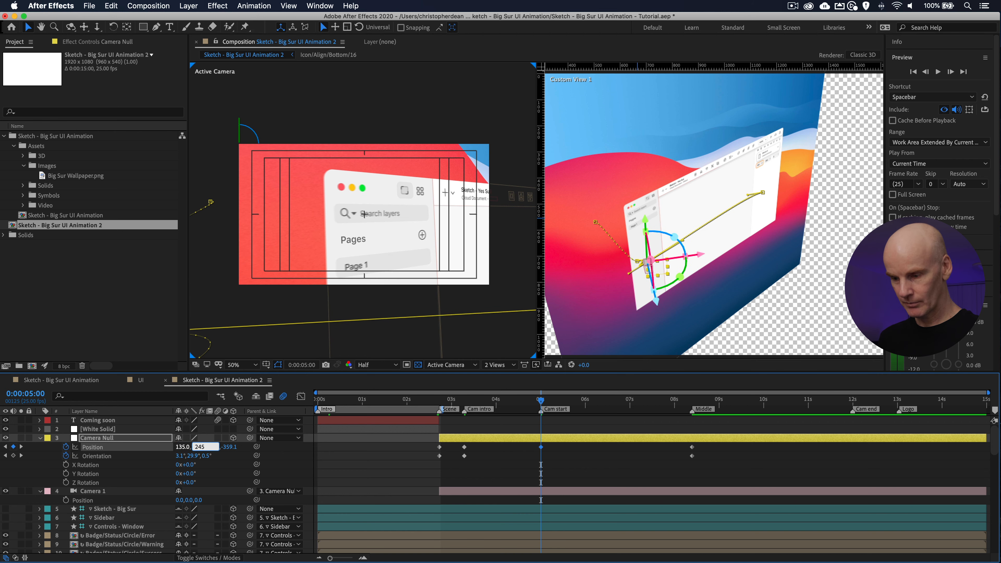
key(Tab)
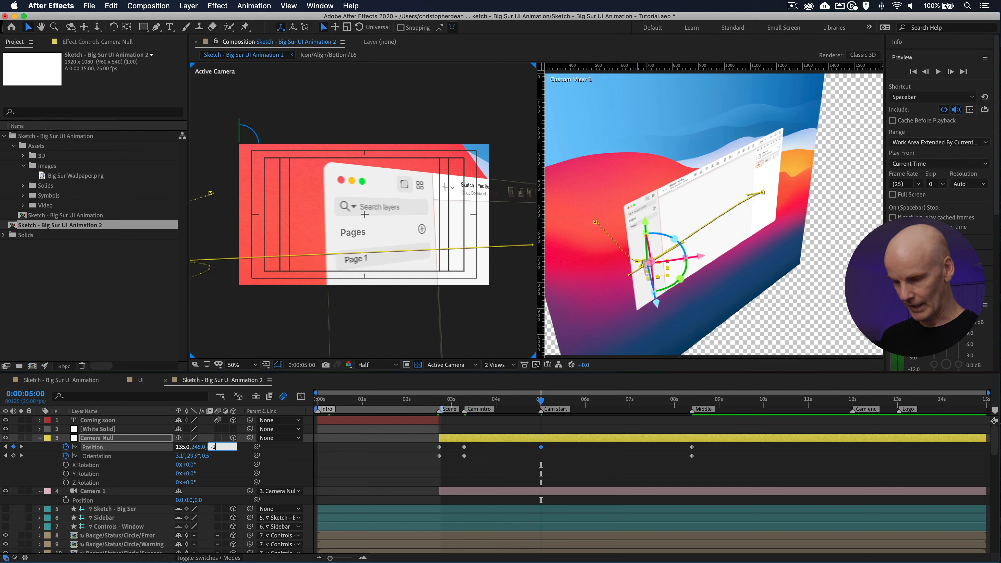
key(Tab)
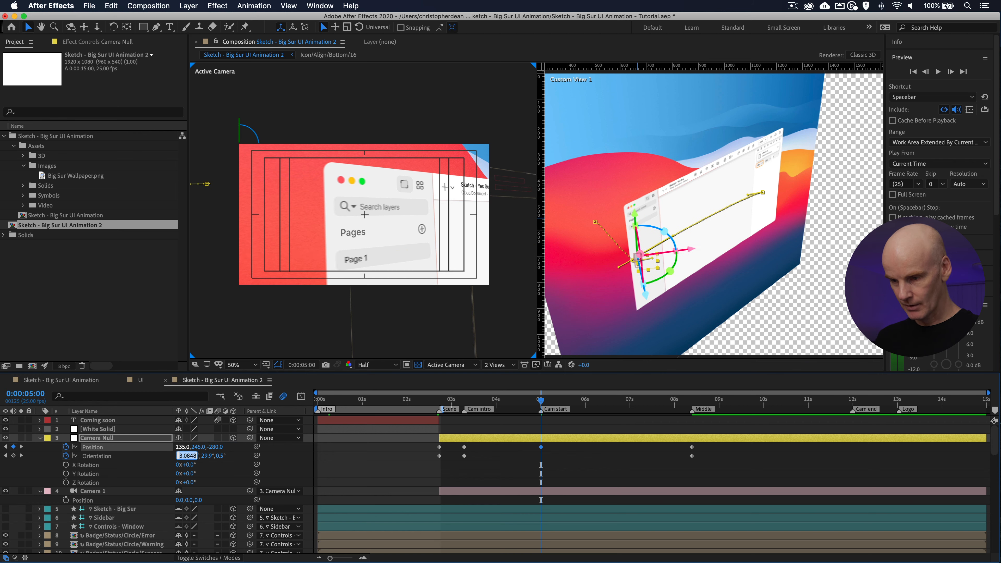
Step: Set the Camera Null's Orientation to 5°, 45°, 0° at the Cam start marker, 0:00:05:00
text(5)
key(Tab)
text(45)
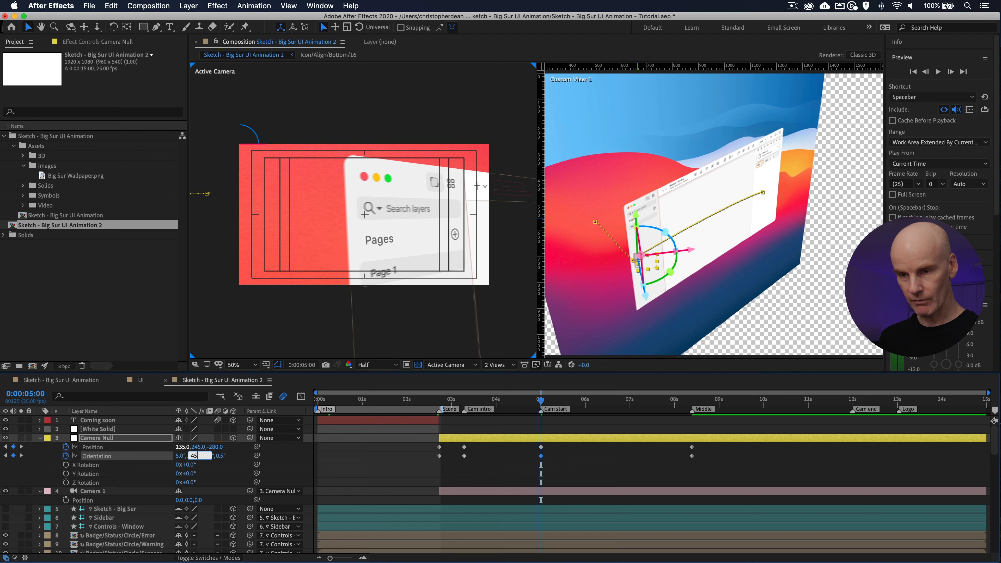
key(Tab)
text(0)
key(Return)
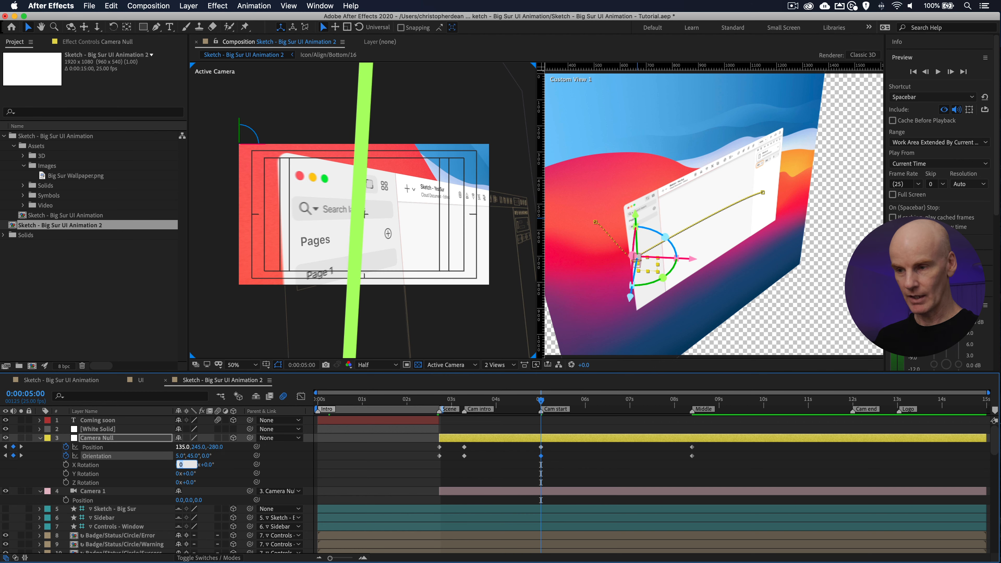
Step: Delete the Camera Null's Orientation keyframes at the Scene and Cam intro markers, keeping the one at Cam start
click(468, 461)
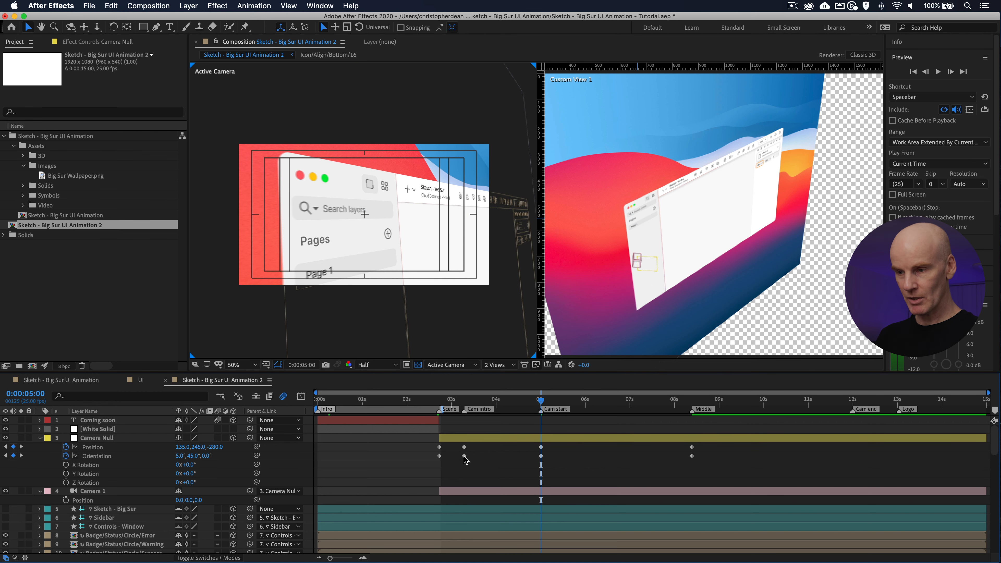
click(465, 457)
drag(464, 457, 540, 458)
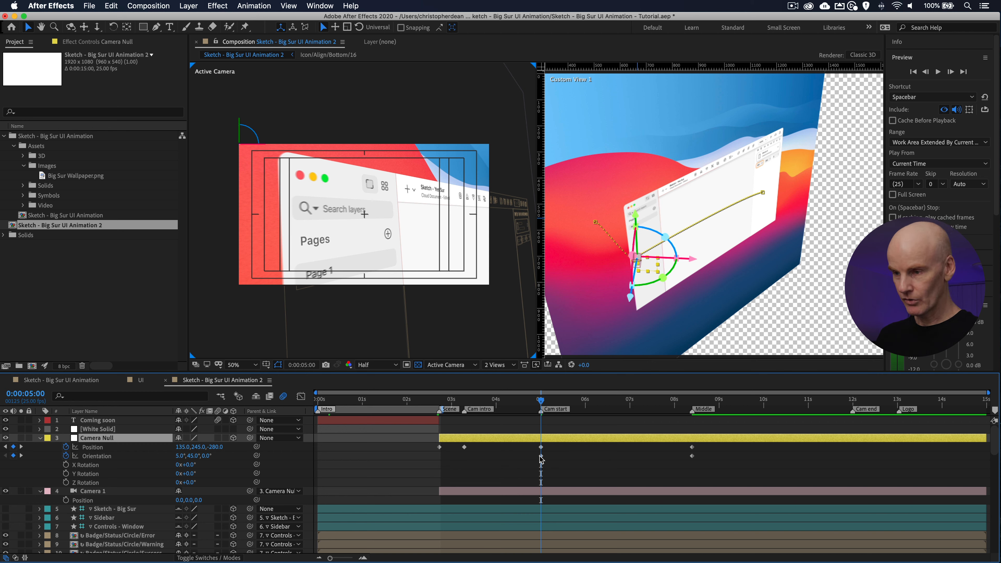
click(540, 458)
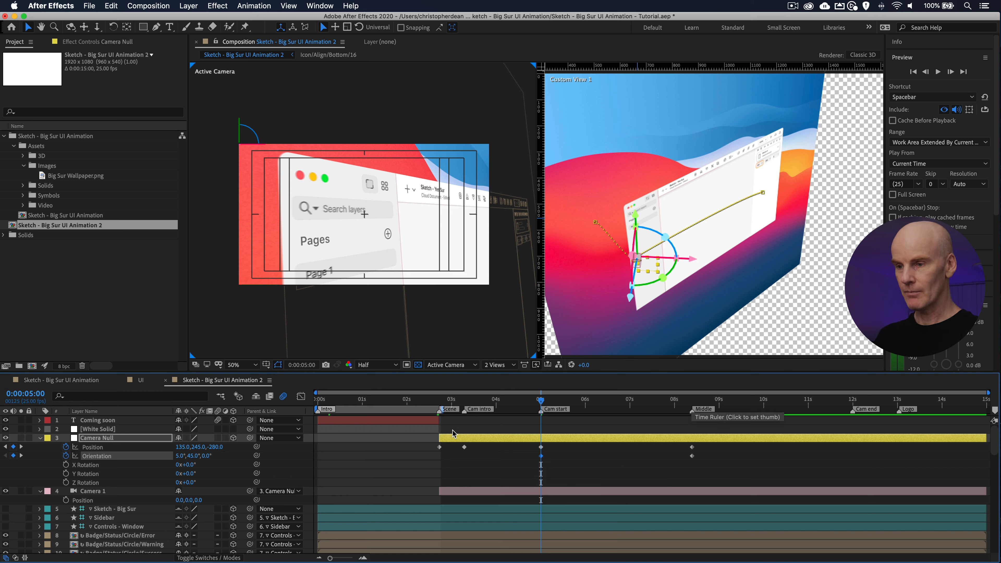
Step: Review the camera move from the Scene marker through Cam intro and Cam start to the Middle marker
click(440, 405)
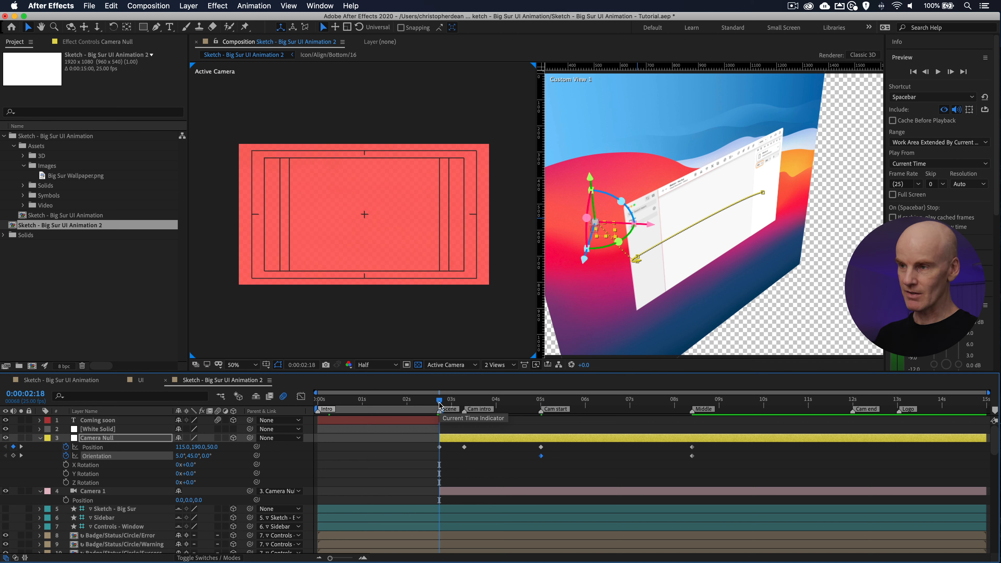
drag(439, 405, 464, 405)
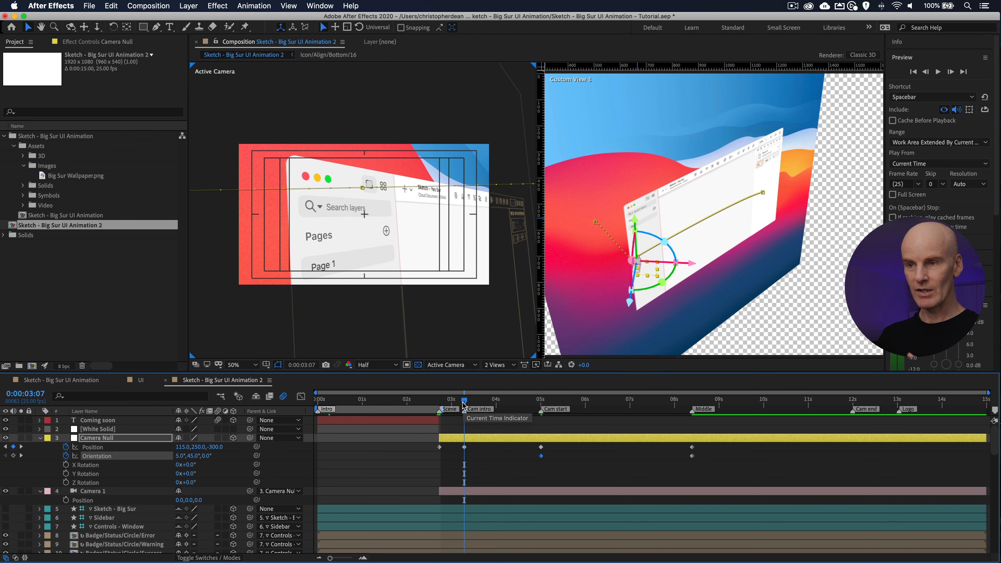
drag(464, 405, 541, 407)
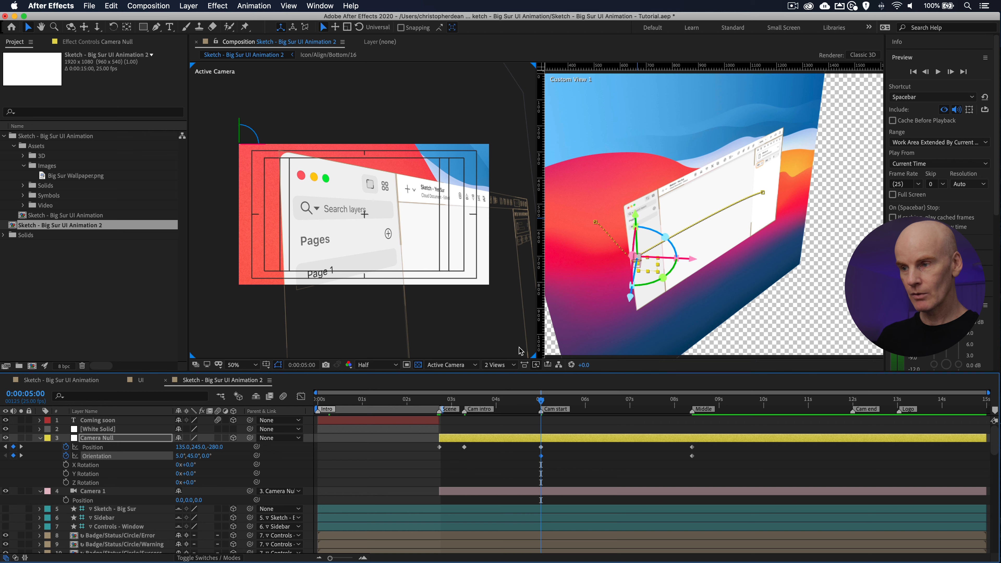
click(693, 406)
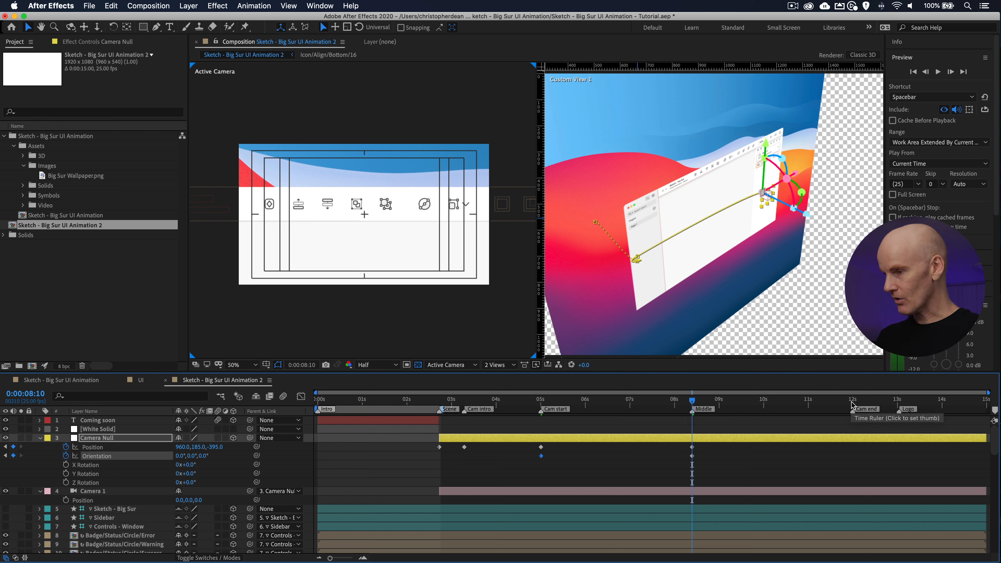
Step: Set the Camera Null's Position to 1755, 240, -260 at the Cam end marker, 0:00:12:00
click(852, 404)
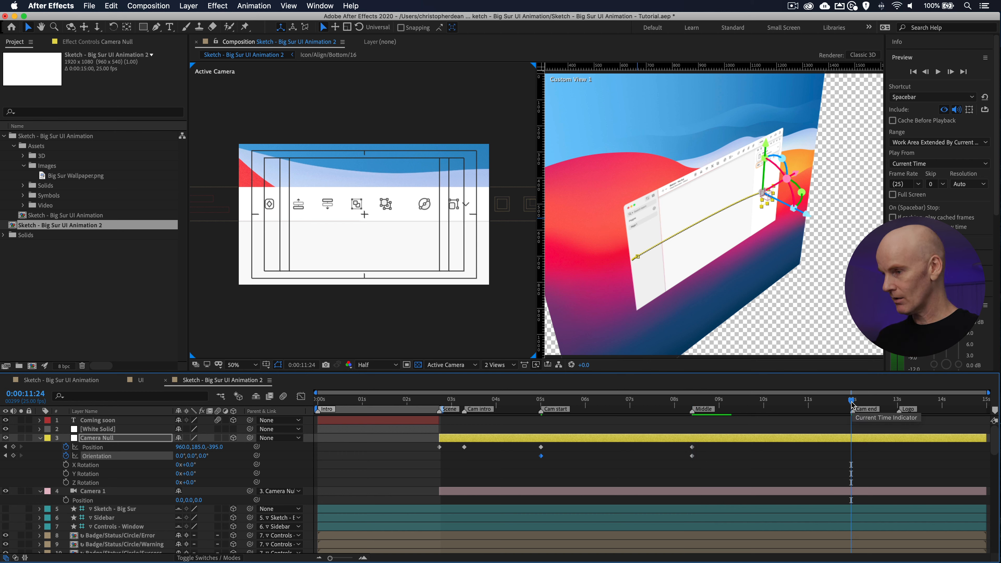
drag(851, 402, 853, 402)
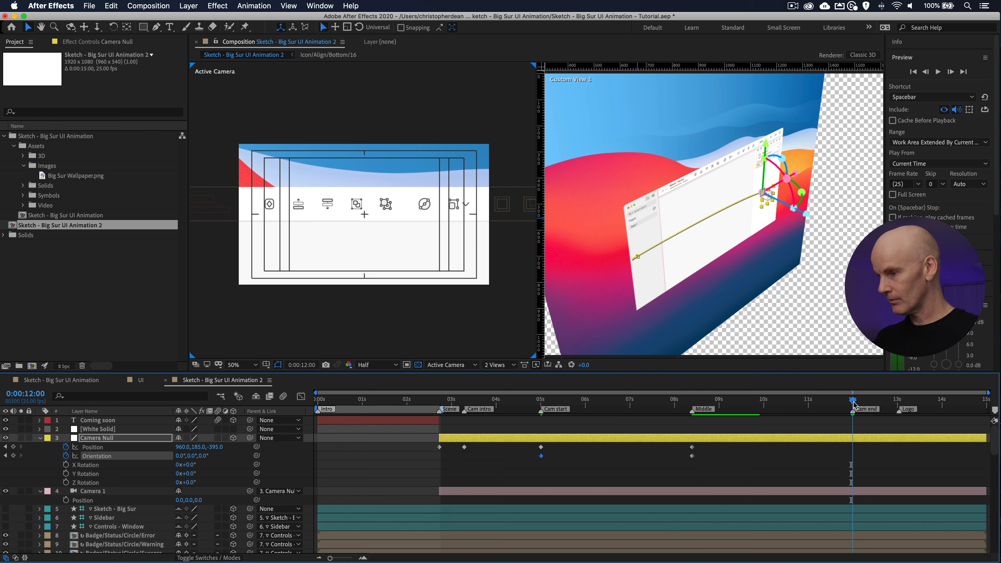
click(838, 442)
click(183, 447)
text(1)
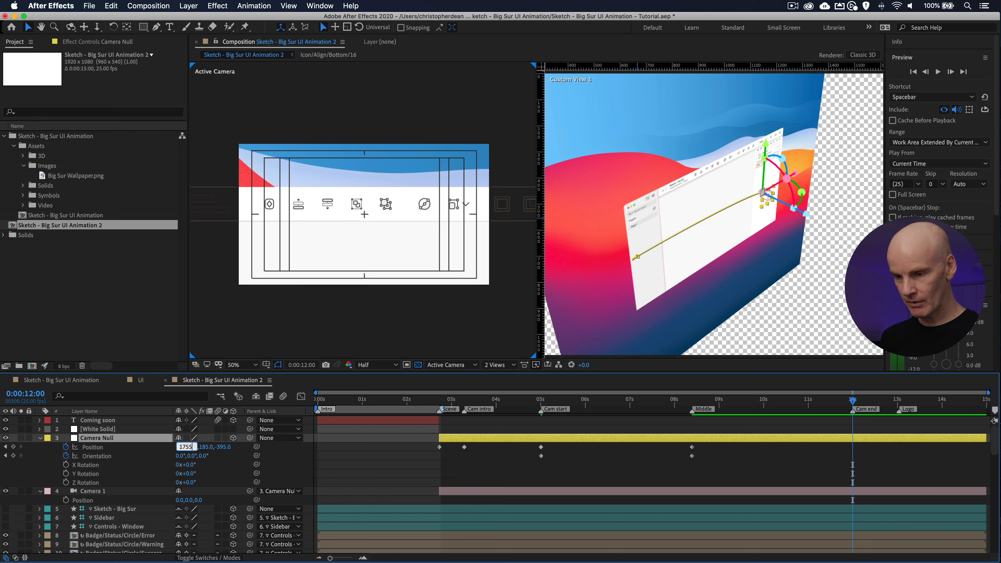
text(755)
key(Tab)
text(24)
key(Tab)
text(-)
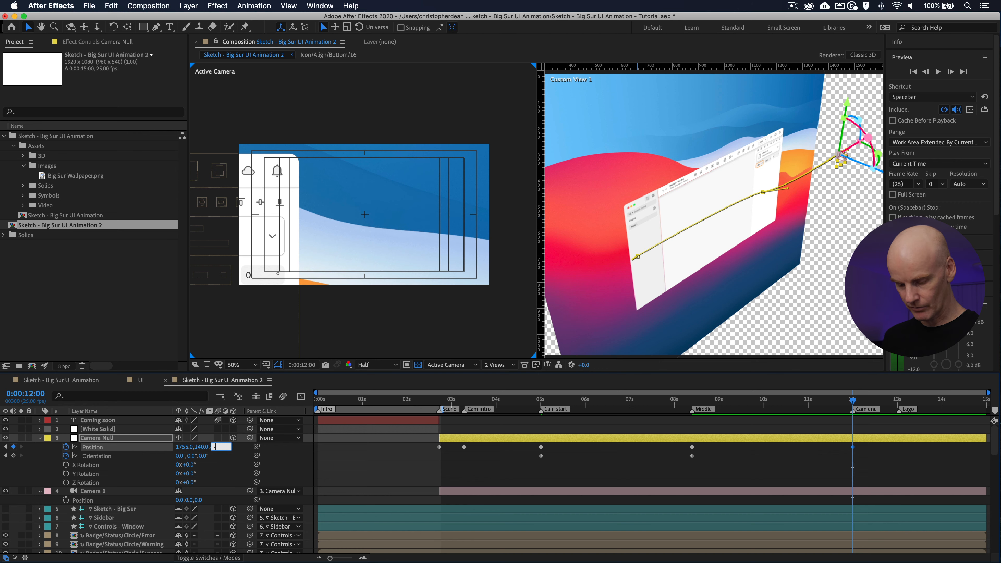
text(260)
key(Tab)
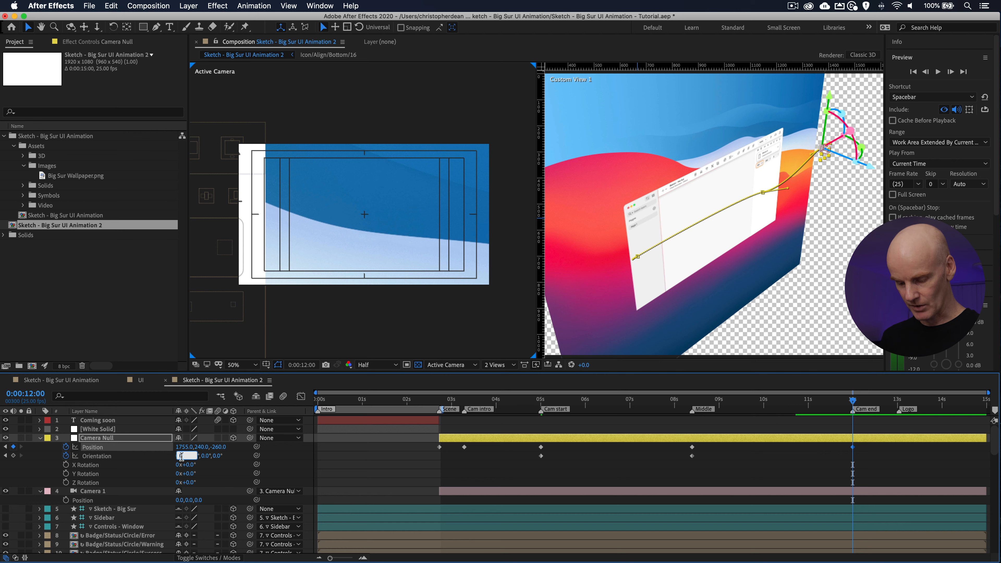
Step: Set the Camera Null's Orientation to 5°, 320°, 0° at the Cam end marker, 0:00:12:00
text(5)
key(Tab)
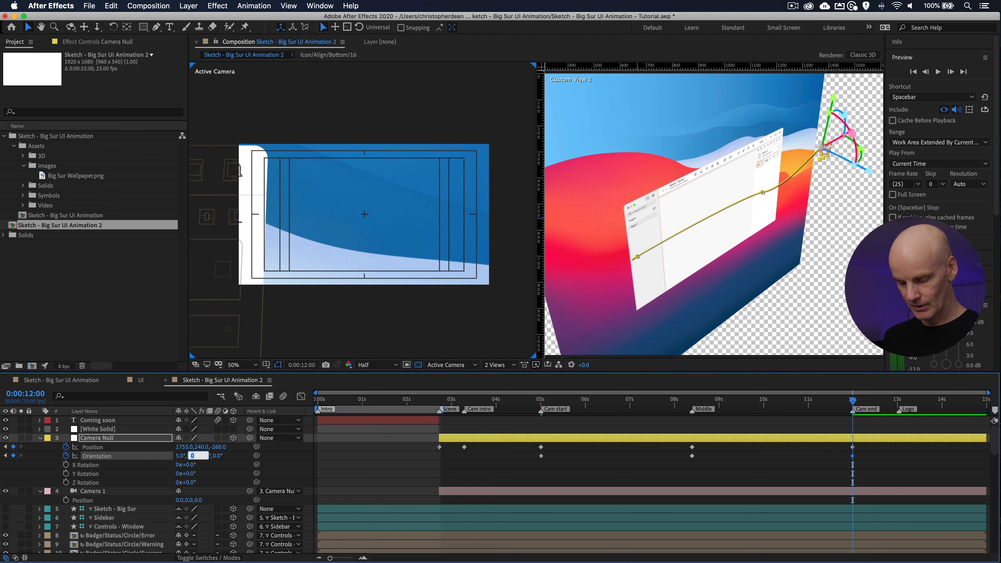
text(320)
key(Tab)
key(Tab)
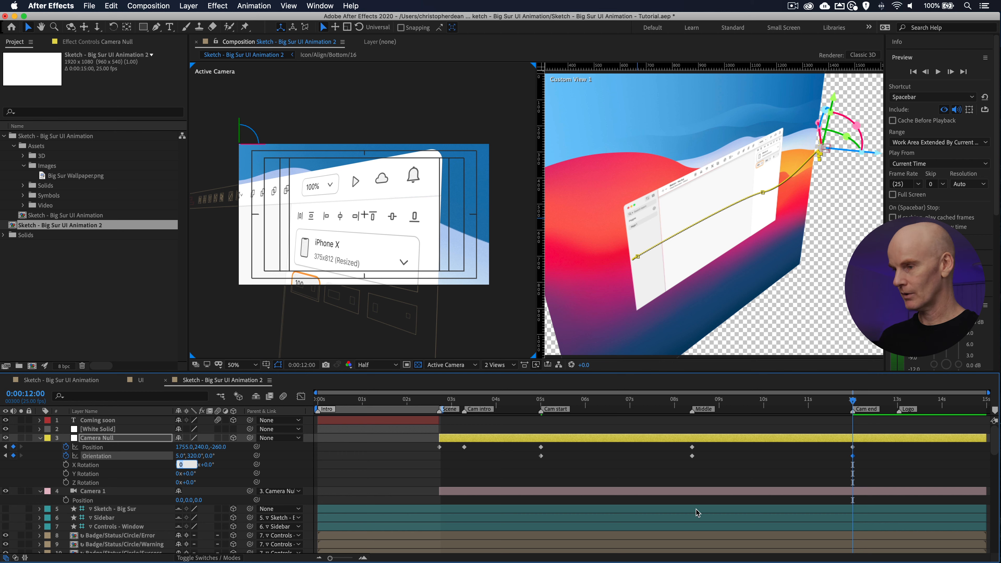
Step: Set the Camera Null's Position to 1775, 255, -300 at the Logo marker, 0:00:13:01
click(898, 403)
click(899, 402)
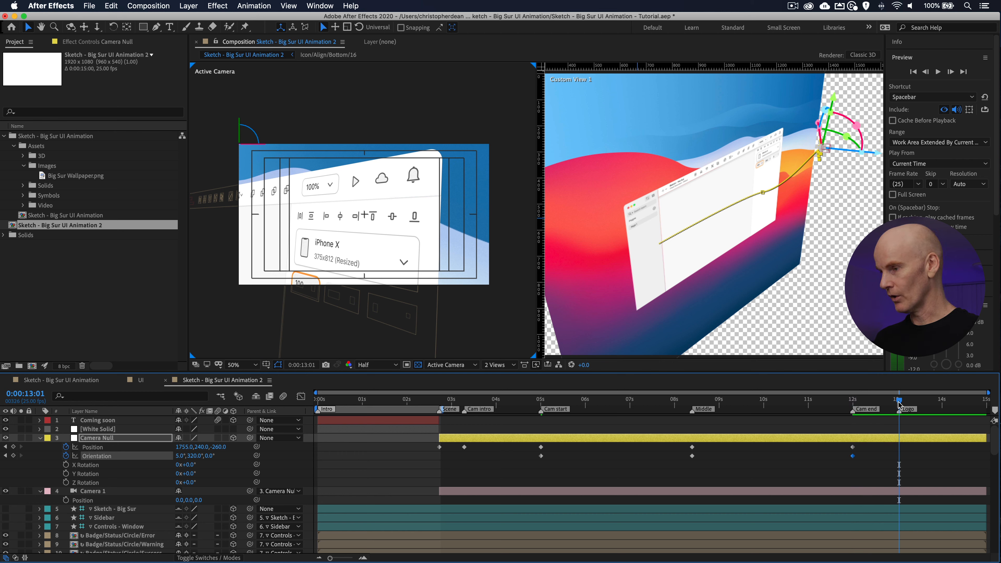
click(185, 447)
text(1)
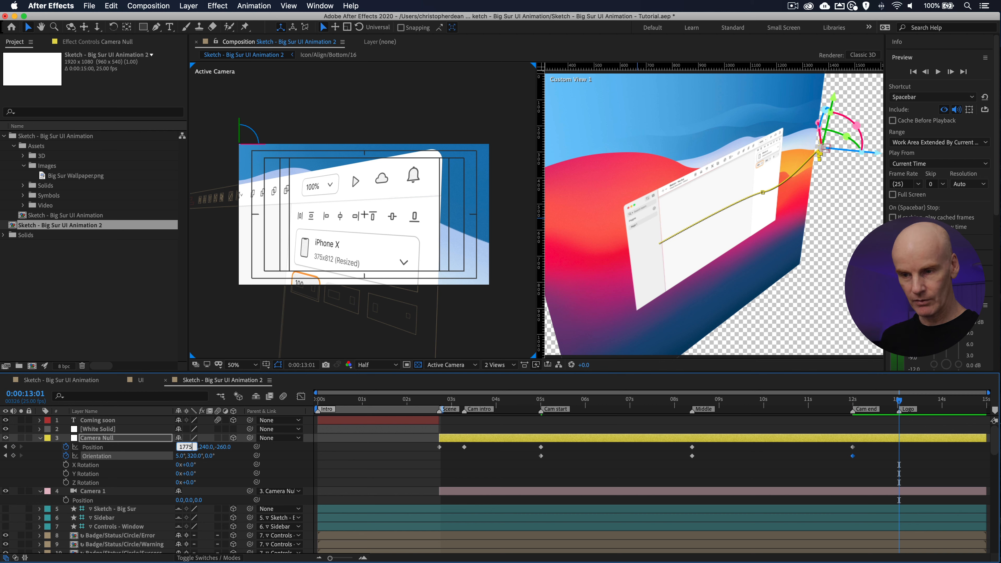
key(Tab)
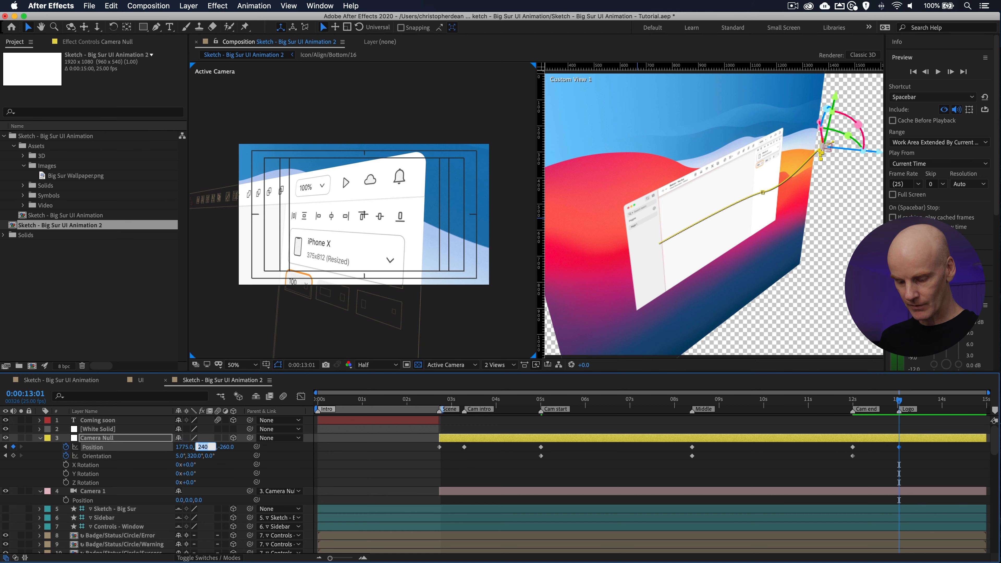
text(255.)
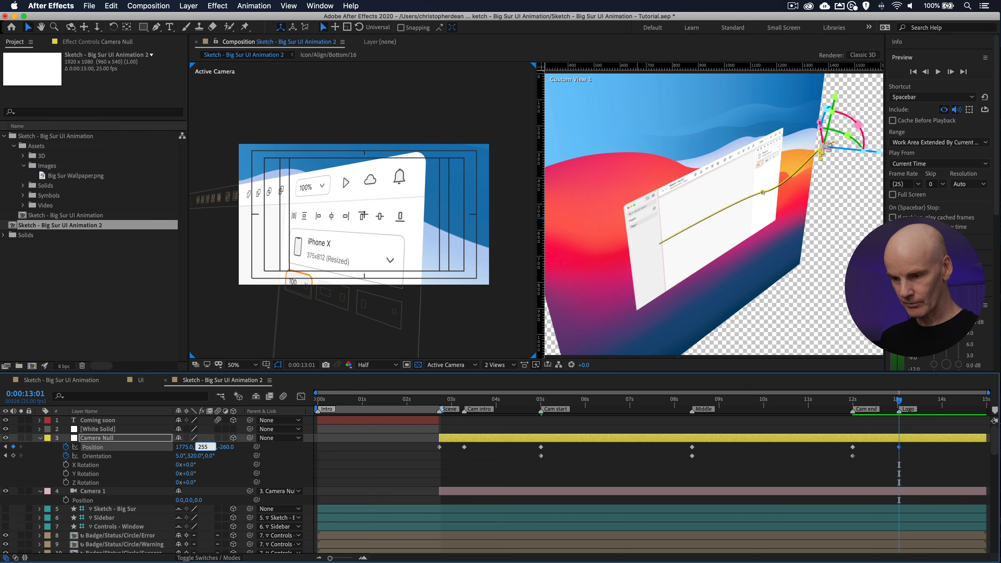
key(Tab)
text(-)
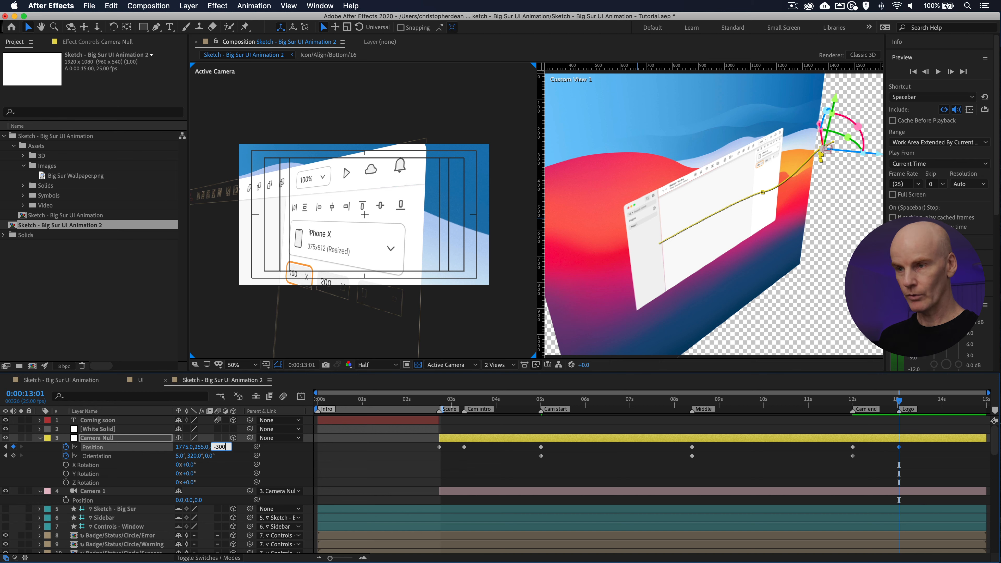
text(300)
key(Tab)
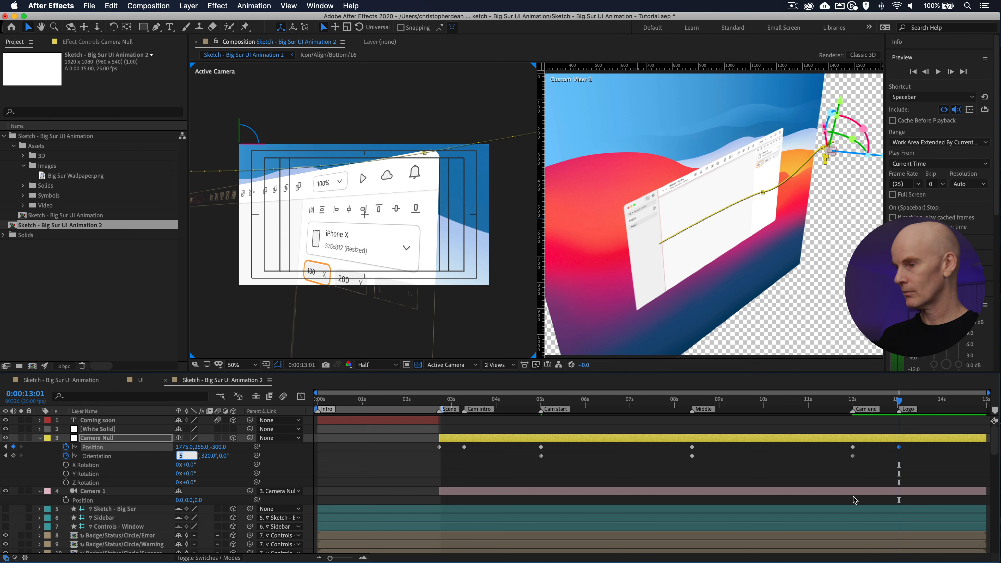
click(430, 433)
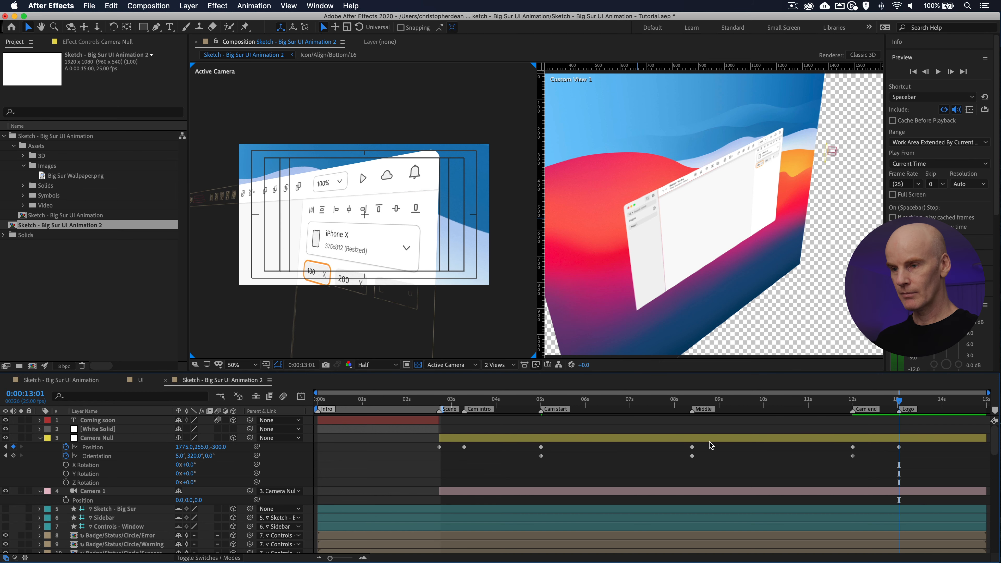
Step: Set the work area to run from the Scene marker to the Logo marker and save the project
click(440, 401)
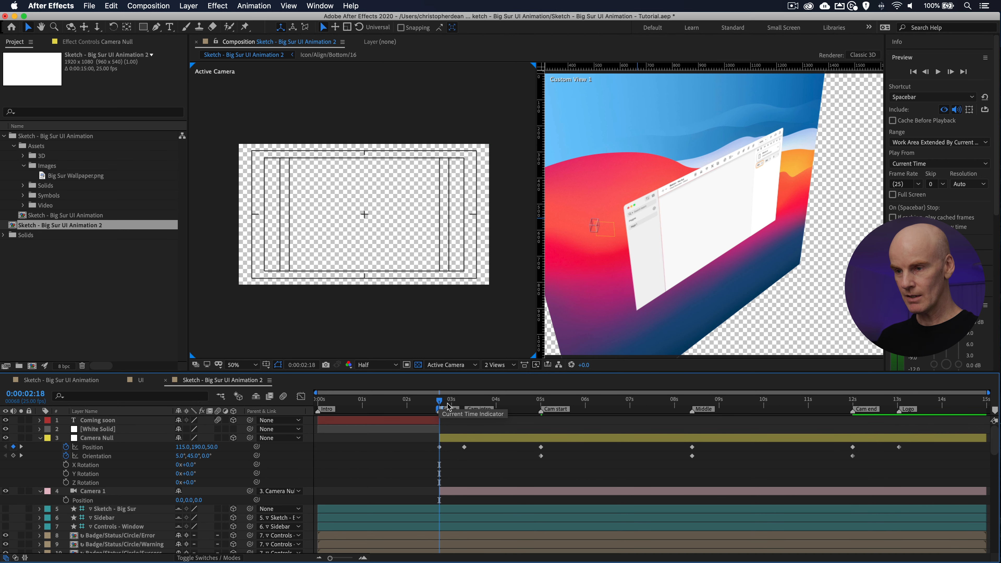
click(898, 403)
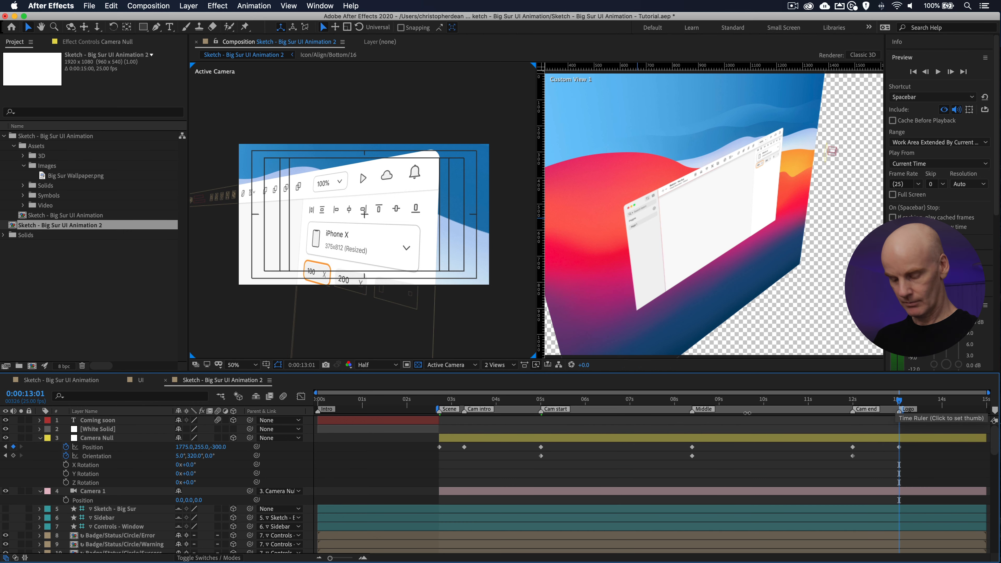
key(super+s)
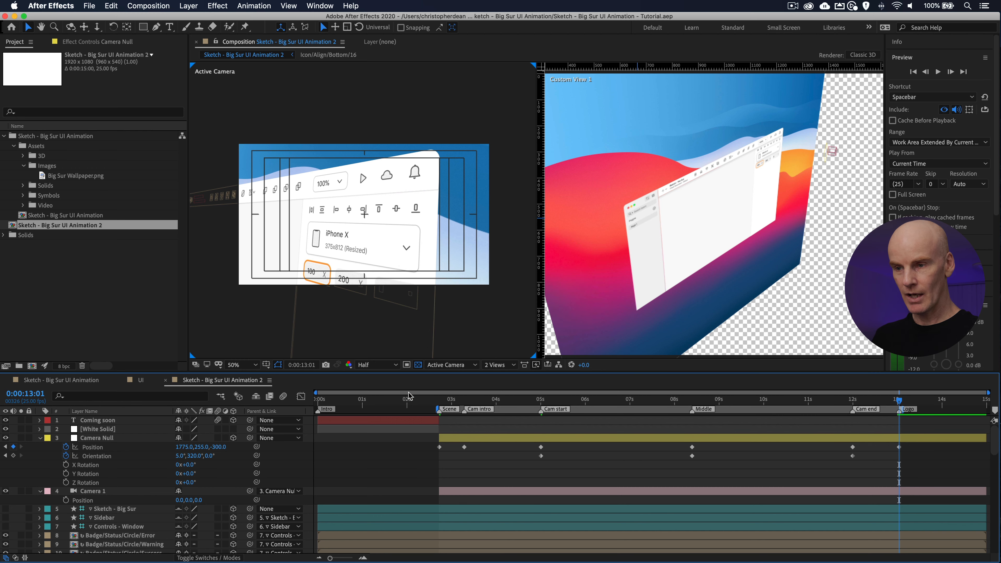
Step: Set the composition's preview resolution to Quarter
click(394, 366)
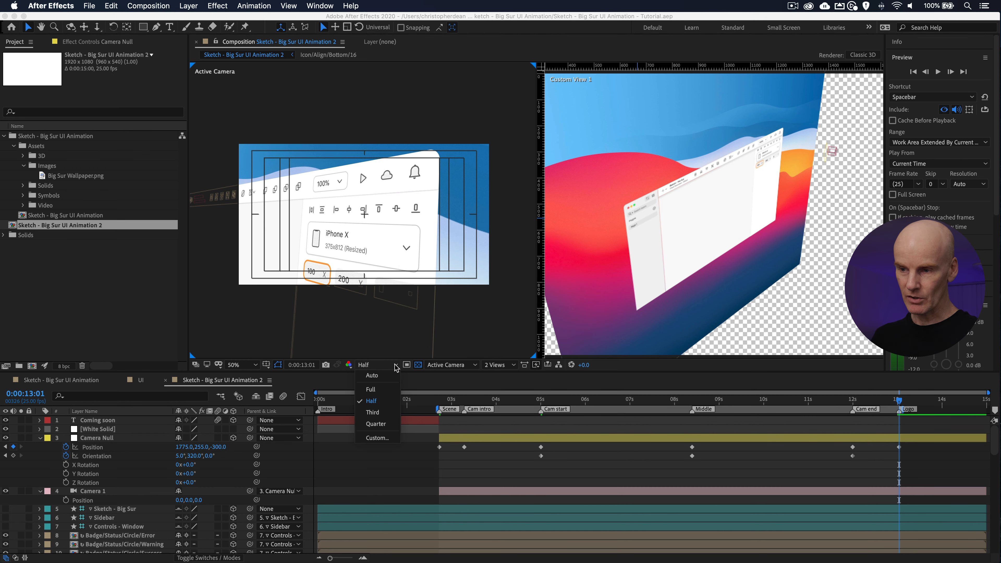
click(383, 426)
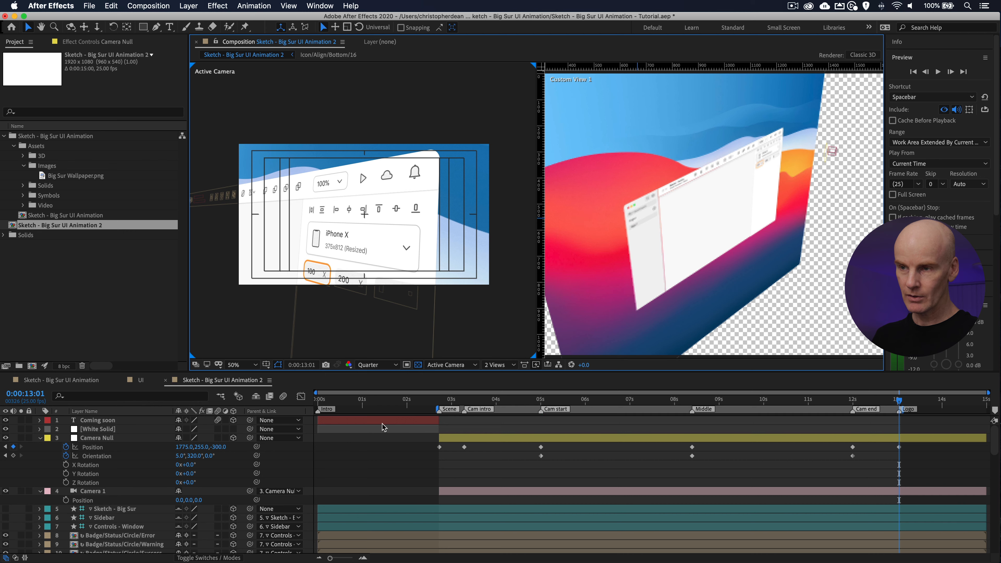
Step: Preview the whole camera move from the Scene marker to the Logo marker in the Active Camera view and save the project
click(453, 333)
click(439, 401)
key(space)
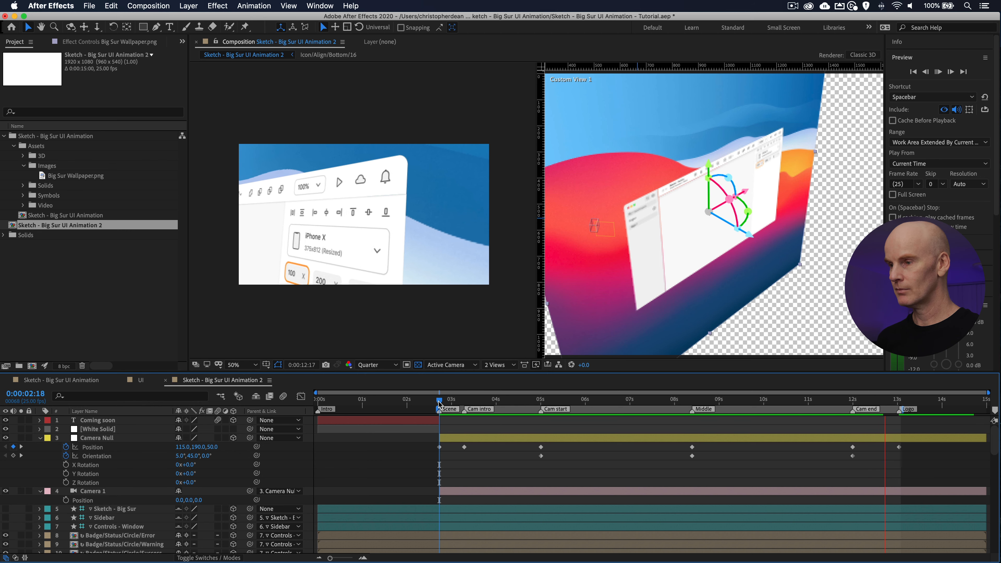
key(space)
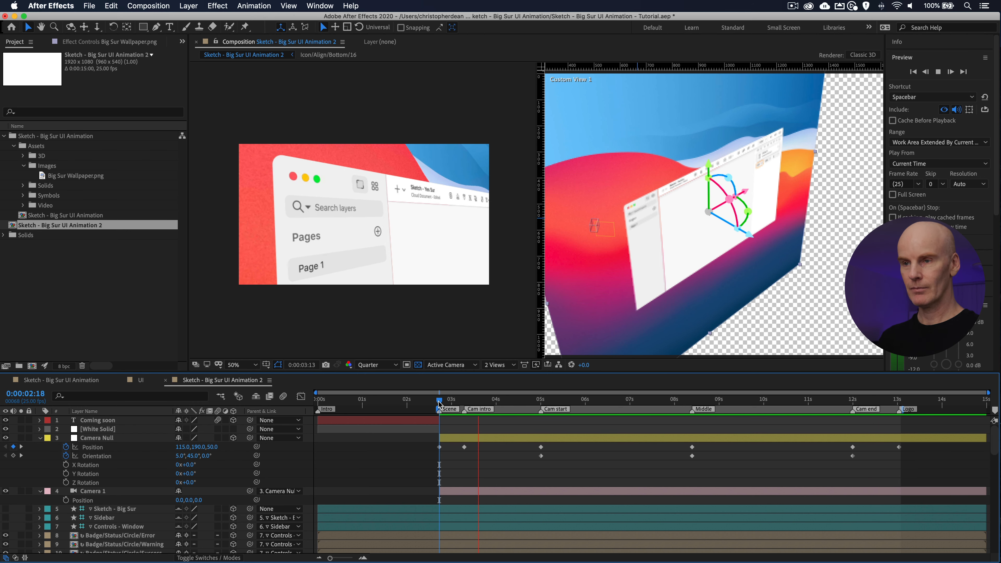
click(500, 402)
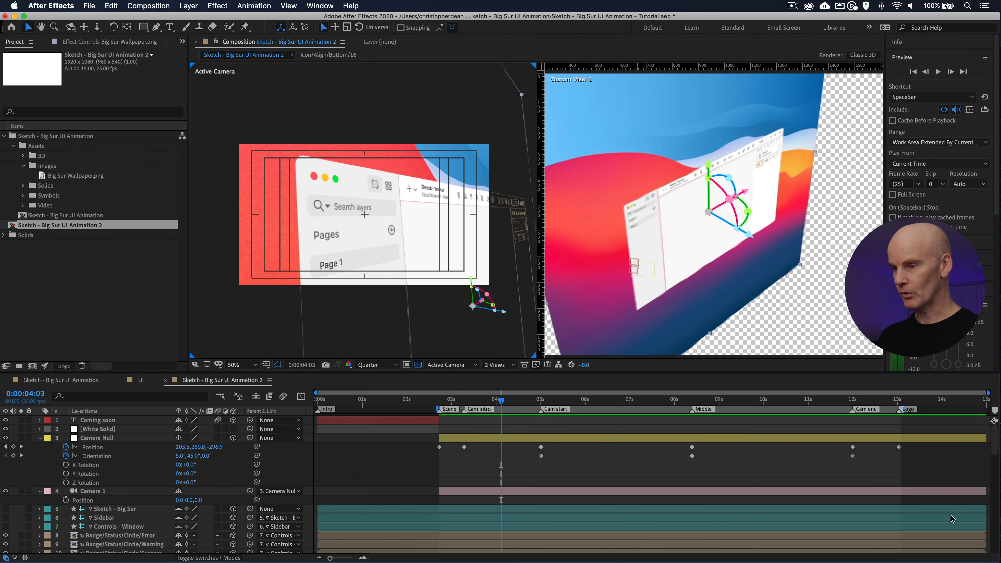
click(770, 471)
key(super+s)
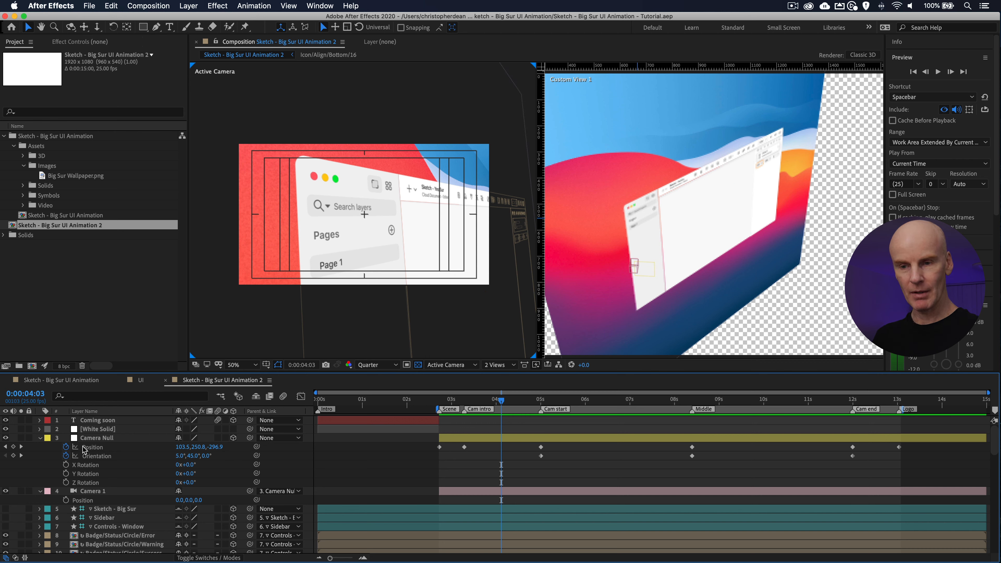
Step: Set all of the Camera Null's Position keyframes to Bezier temporal interpolation and Linear spatial interpolation
click(93, 448)
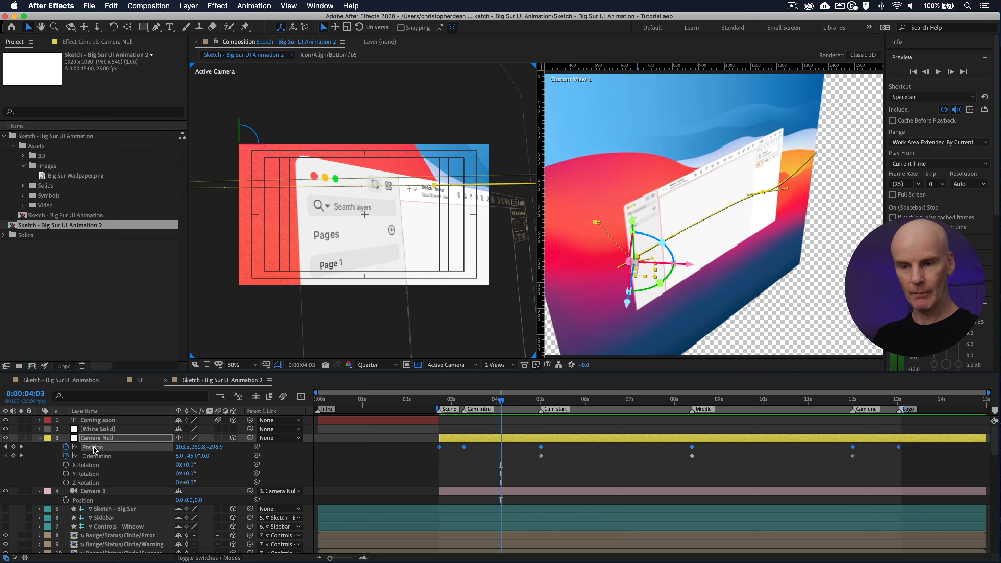
right_click(465, 447)
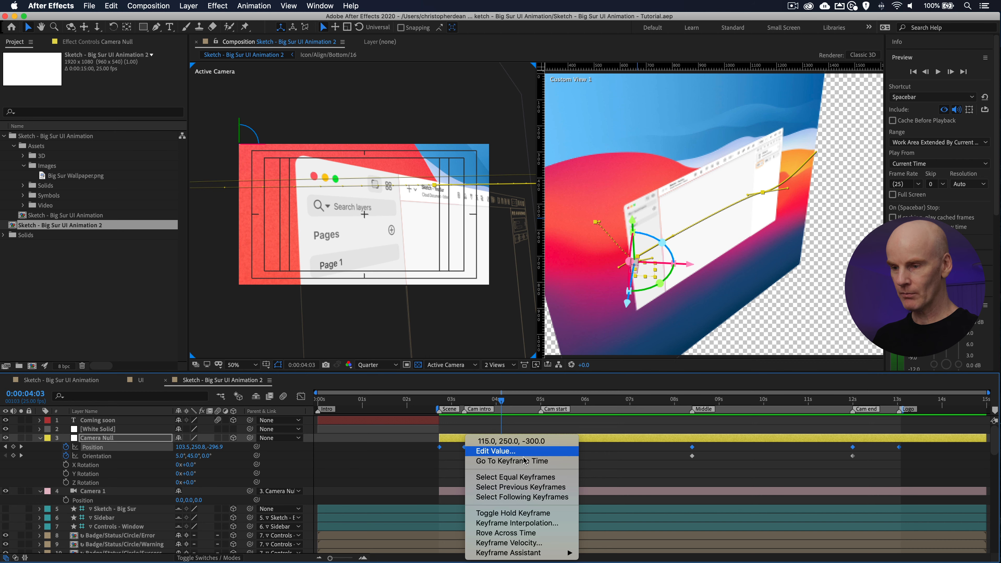
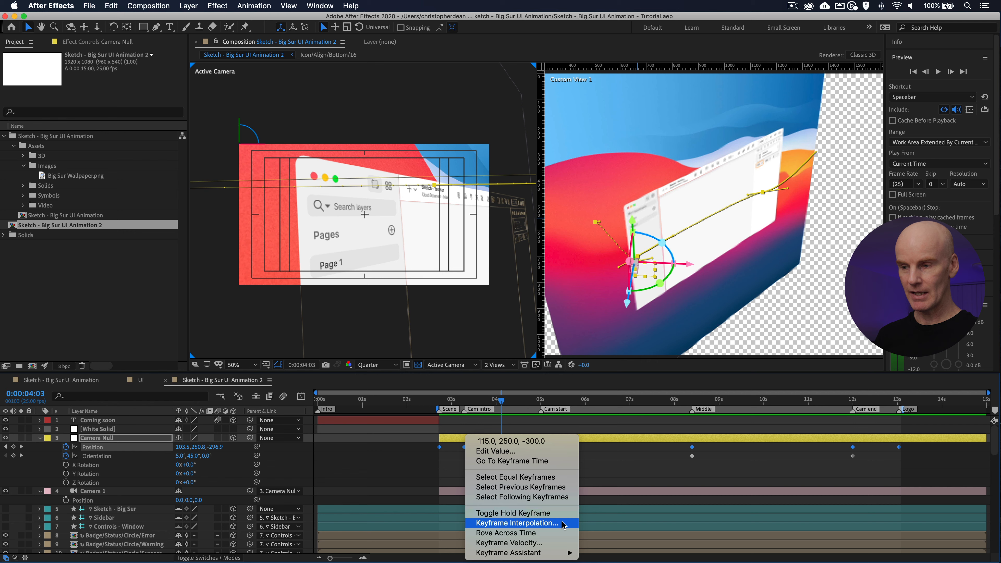
click(562, 525)
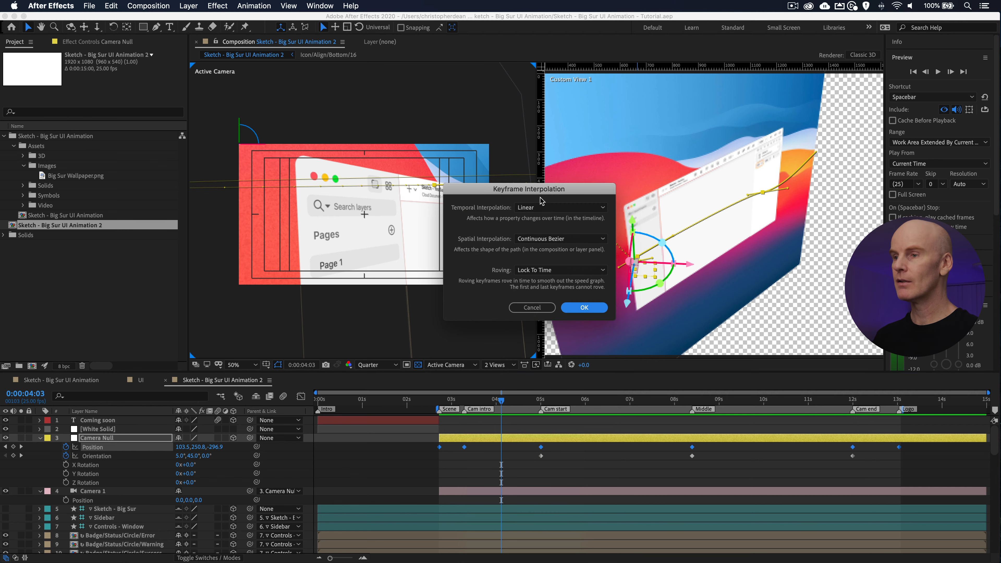
click(550, 209)
click(551, 244)
click(551, 239)
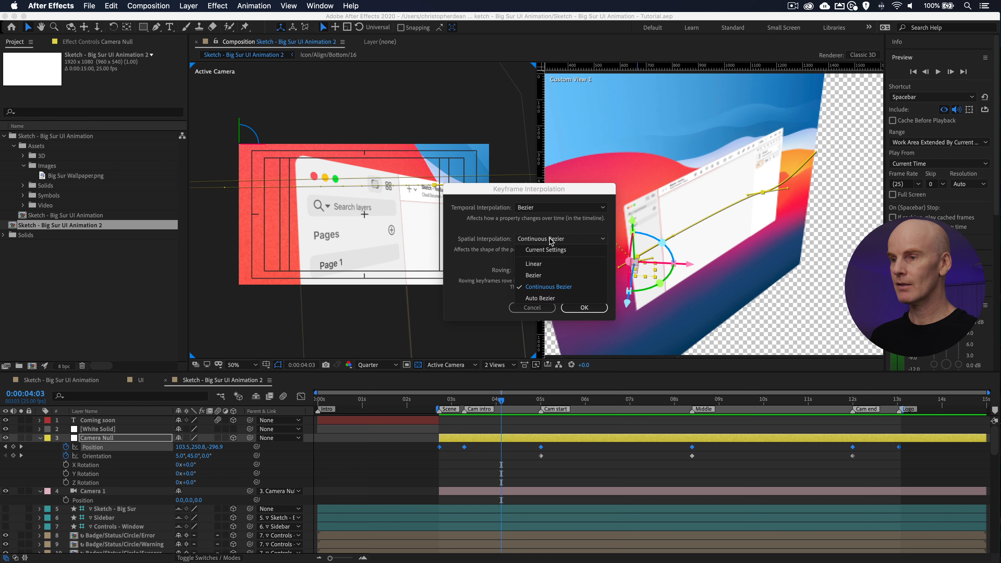
click(538, 264)
click(578, 310)
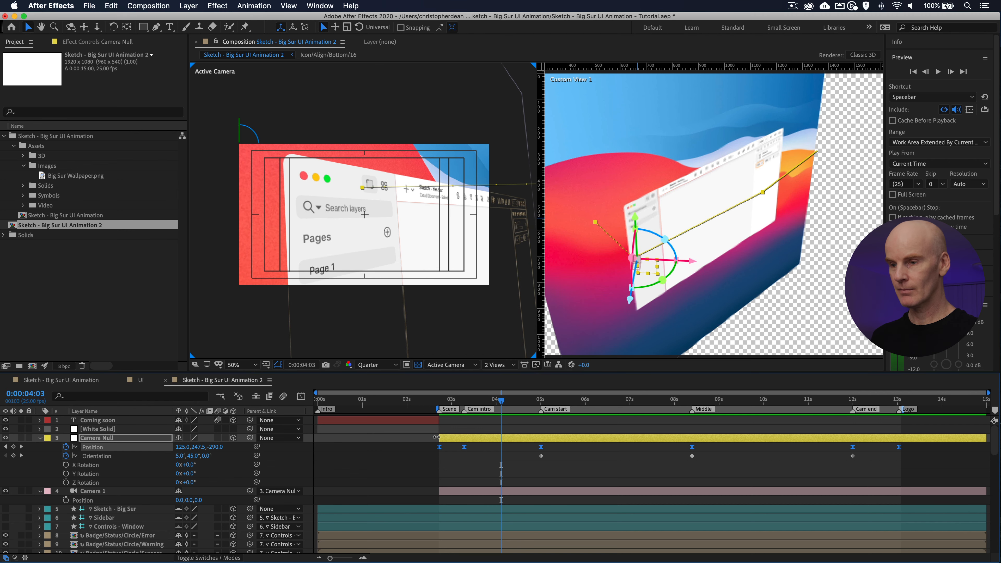
Step: Review the camera move around the Cam intro marker
click(466, 399)
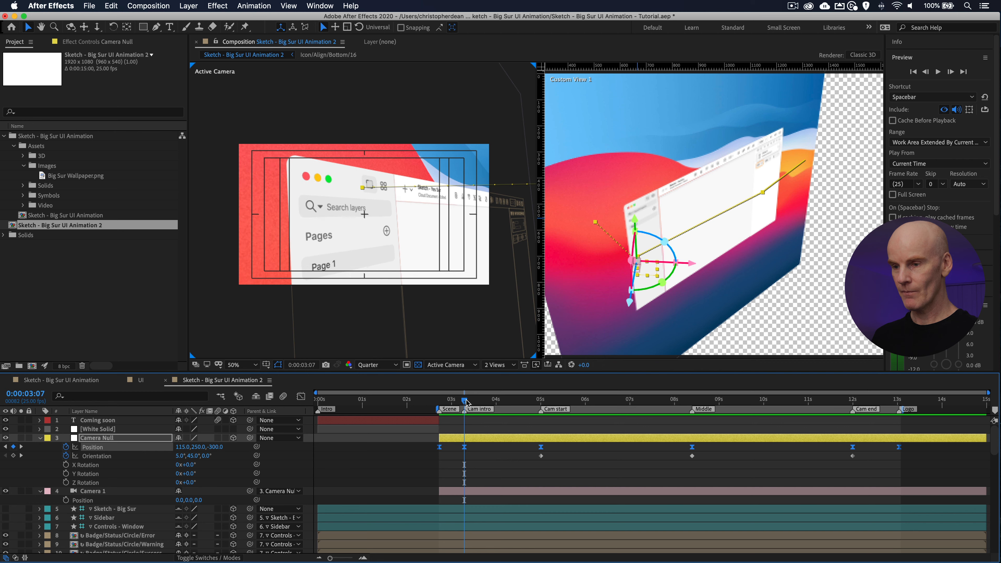
key(space)
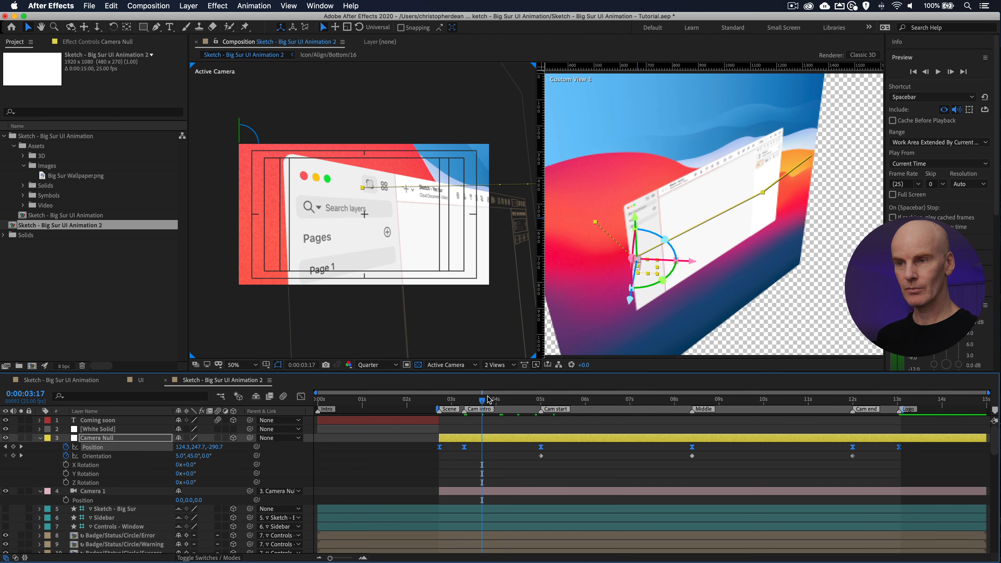
key(space)
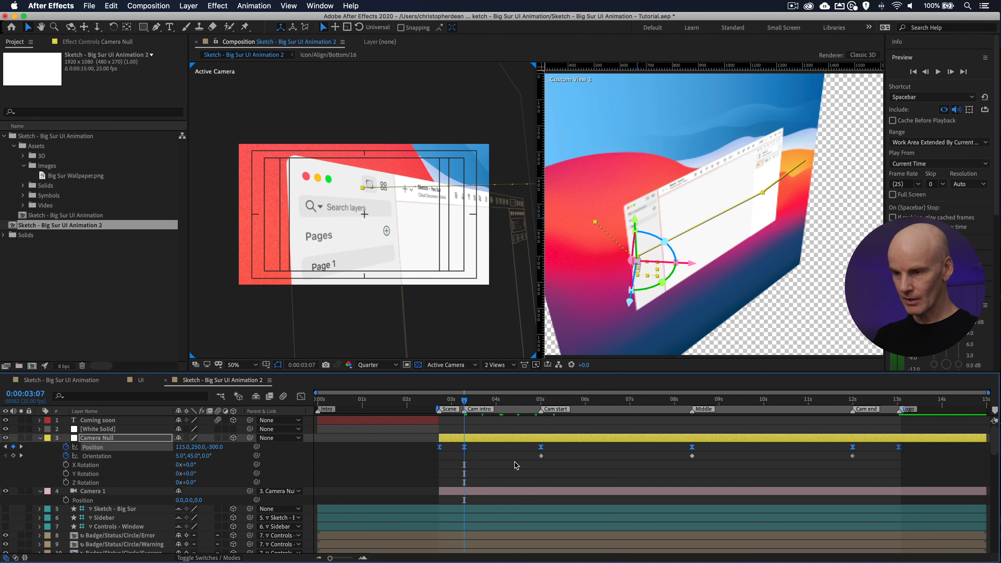
Step: Convert the Camera Null's Position keyframes at the Cam intro and Scene markers back to linear temporal interpolation
click(512, 465)
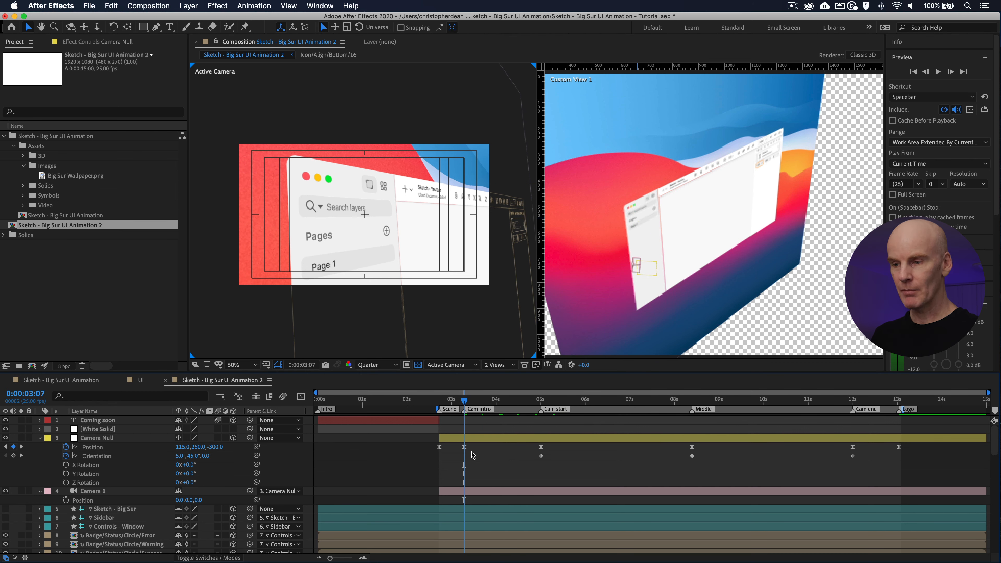
click(541, 448)
click(853, 447)
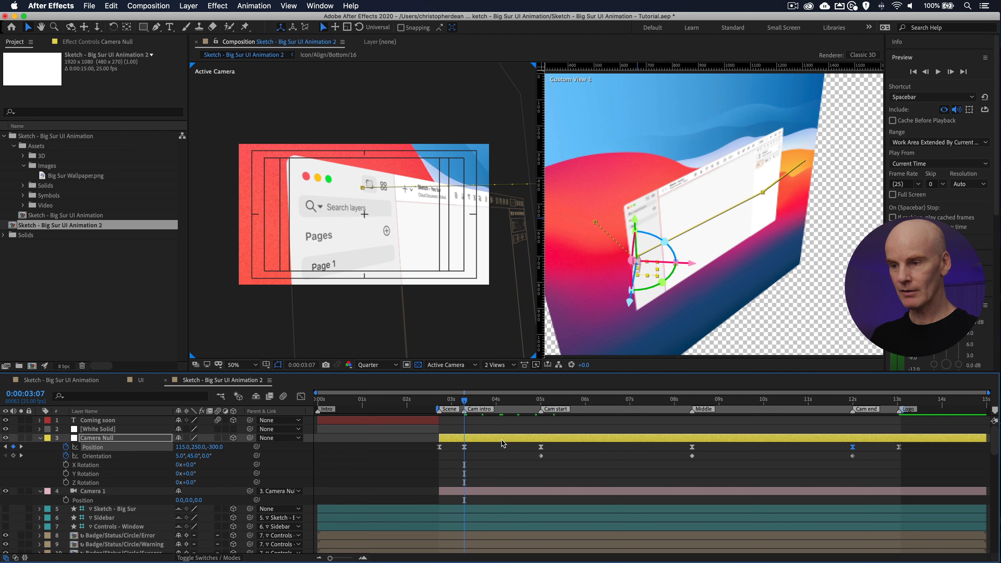
super+click(464, 447)
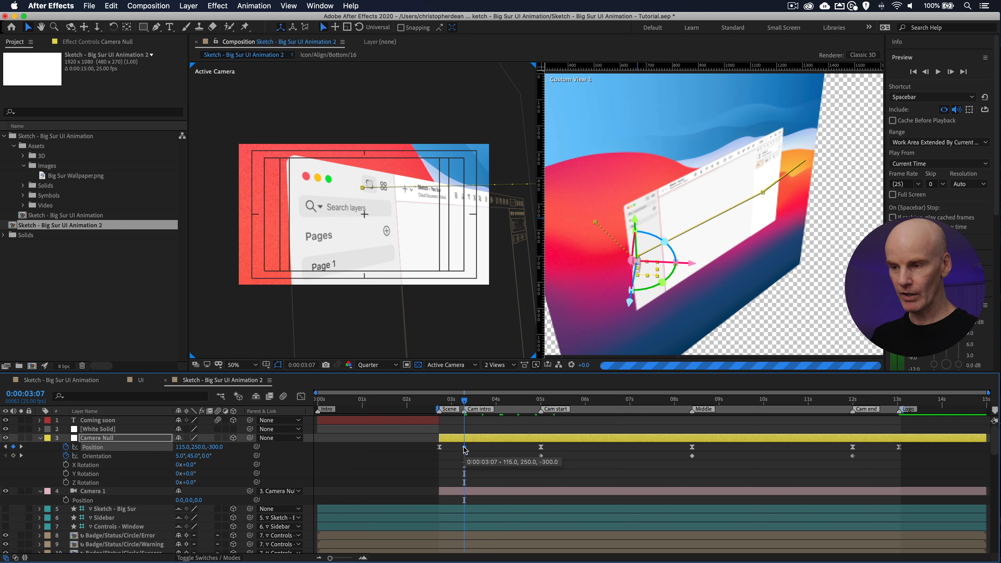
super+click(439, 447)
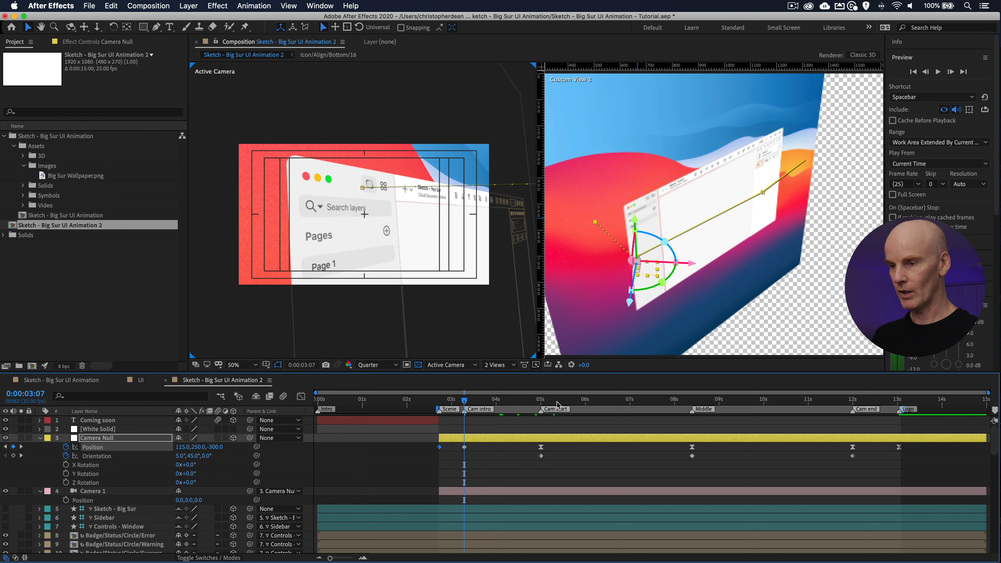
Step: End the work area at the Cam start marker and preview the camera move from the Scene marker
click(541, 403)
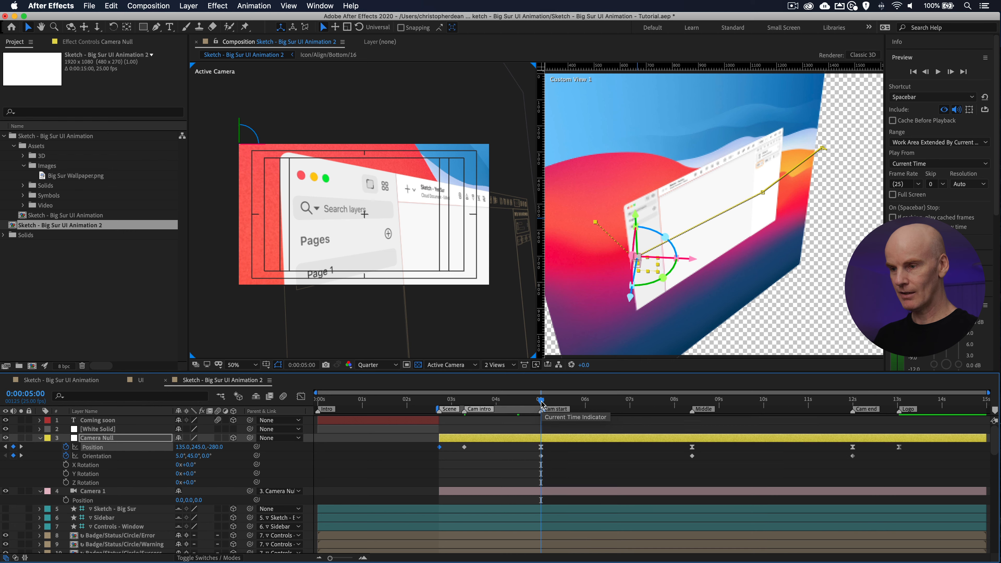
click(440, 403)
key(space)
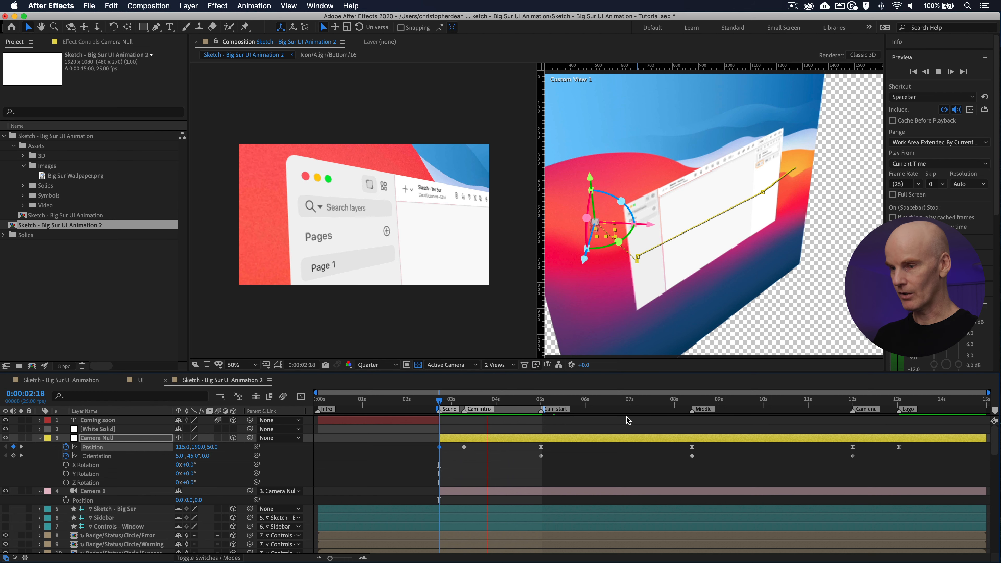
key(space)
click(777, 421)
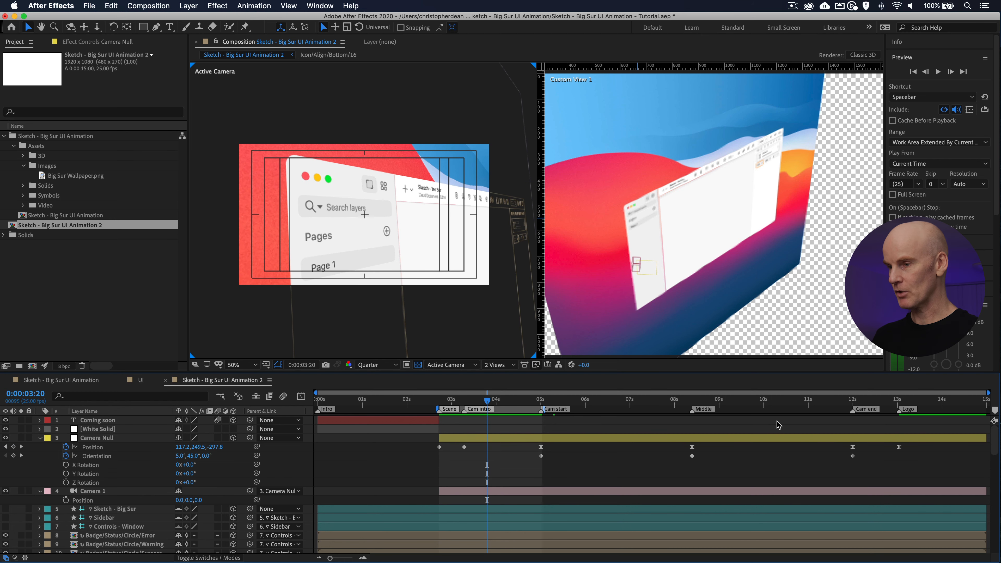
Step: Delete the Camera Null's Orientation keyframe at the Middle marker, 0:00:08:10
click(692, 403)
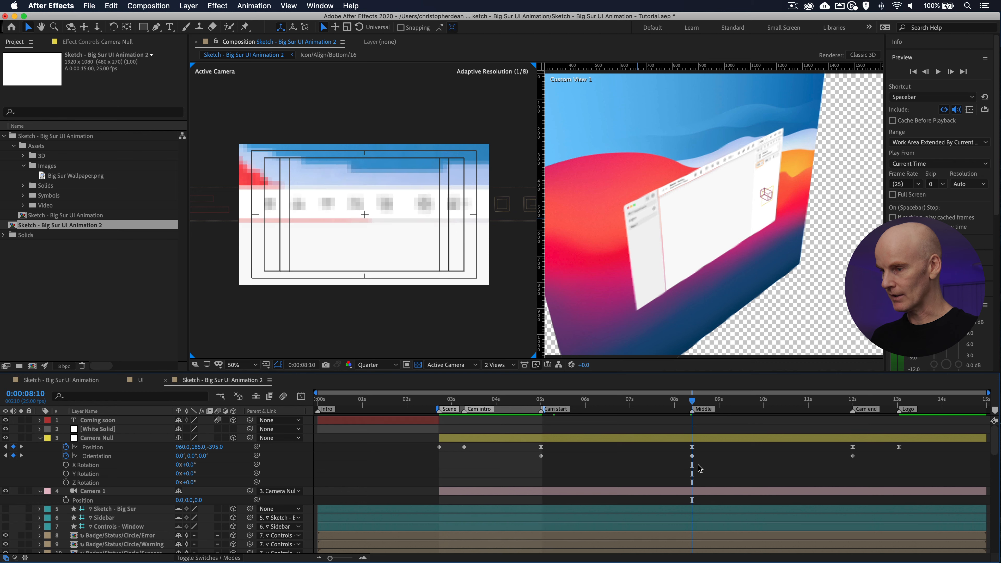
click(692, 456)
key(Delete)
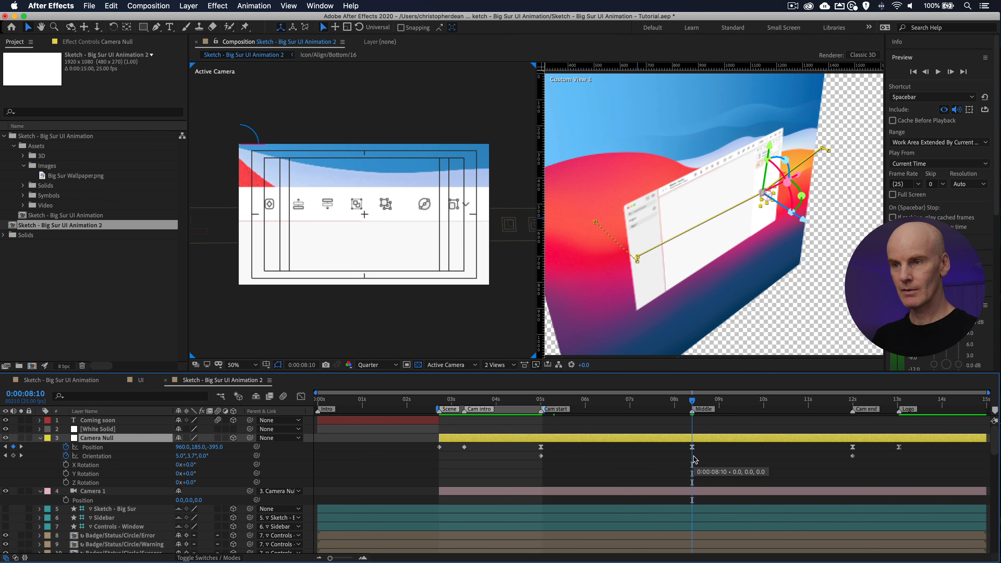
Step: Lower the Camera Null at the Middle marker to Position 960, 203, -393.4, and select its Position keyframe at Cam end
drag(770, 149, 770, 156)
click(852, 447)
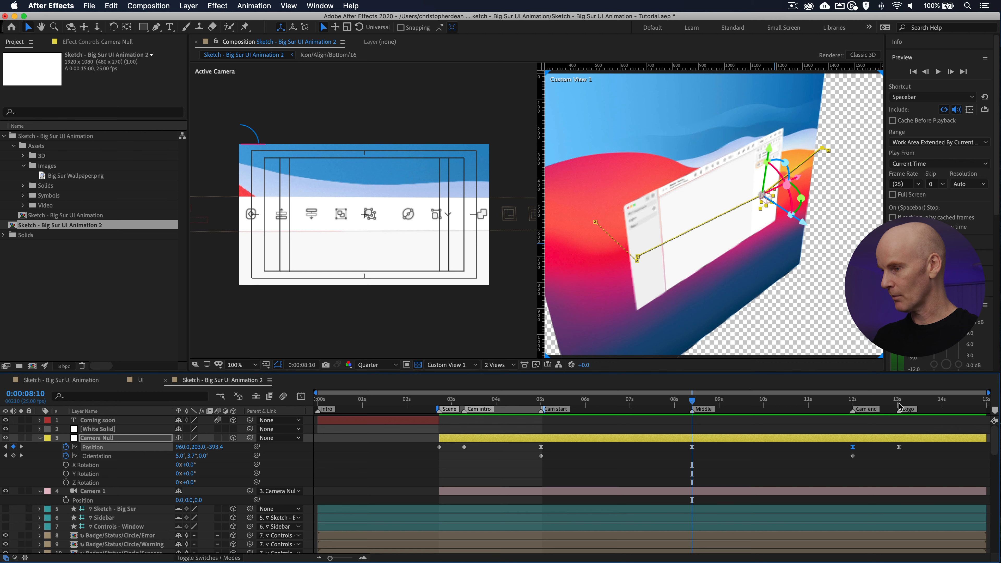
Step: Convert the Camera Null's Position keyframe at the Logo marker to linear temporal interpolation
click(899, 403)
click(899, 447)
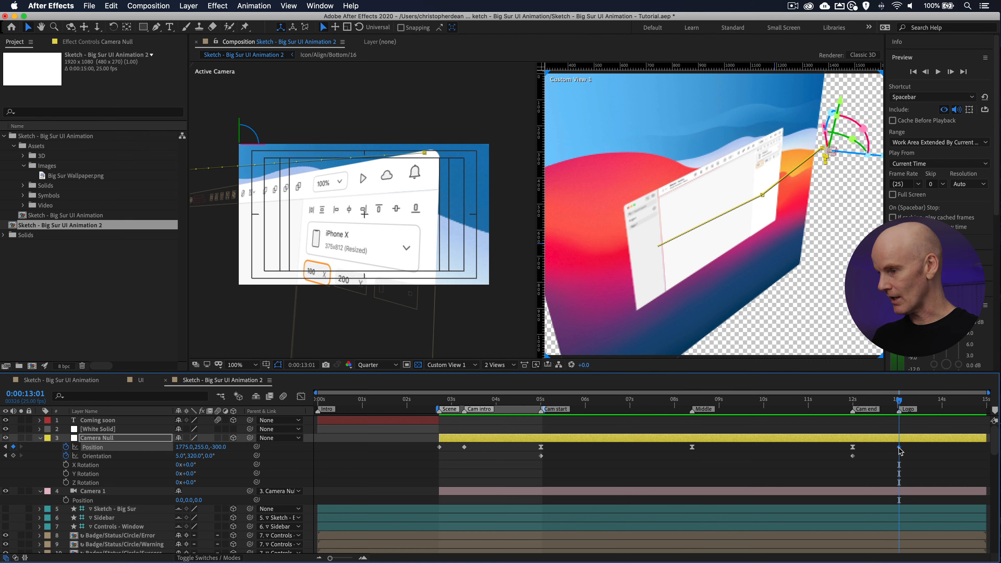
Step: Set the work area from the Cam end marker to the Logo marker and preview the camera move
click(853, 403)
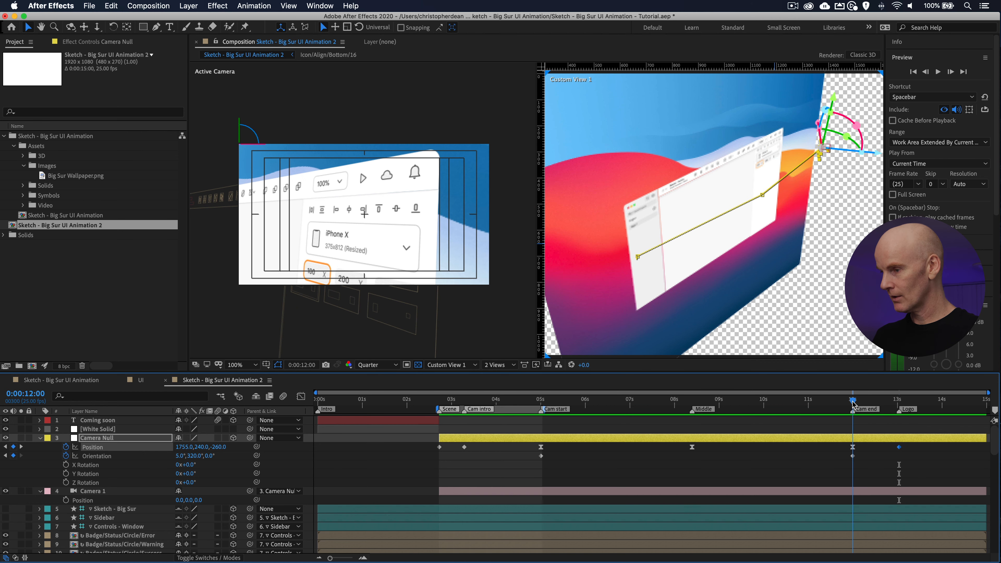
key(b)
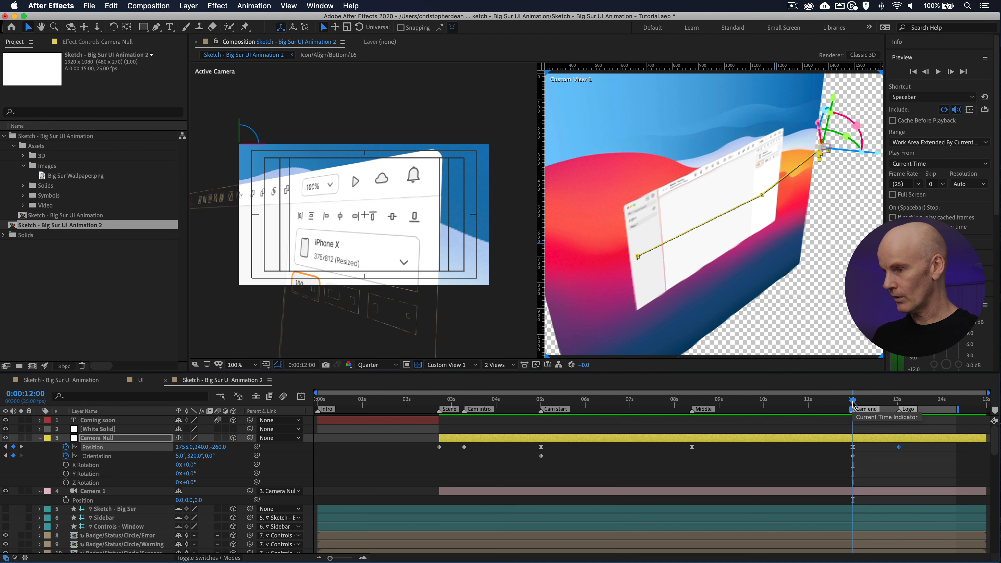
click(898, 403)
drag(898, 403, 852, 403)
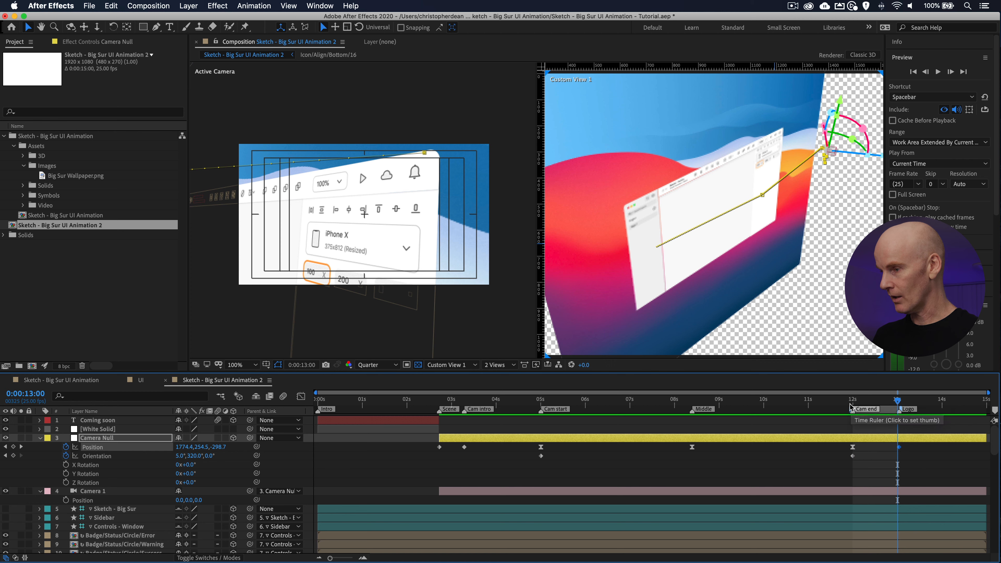
key(space)
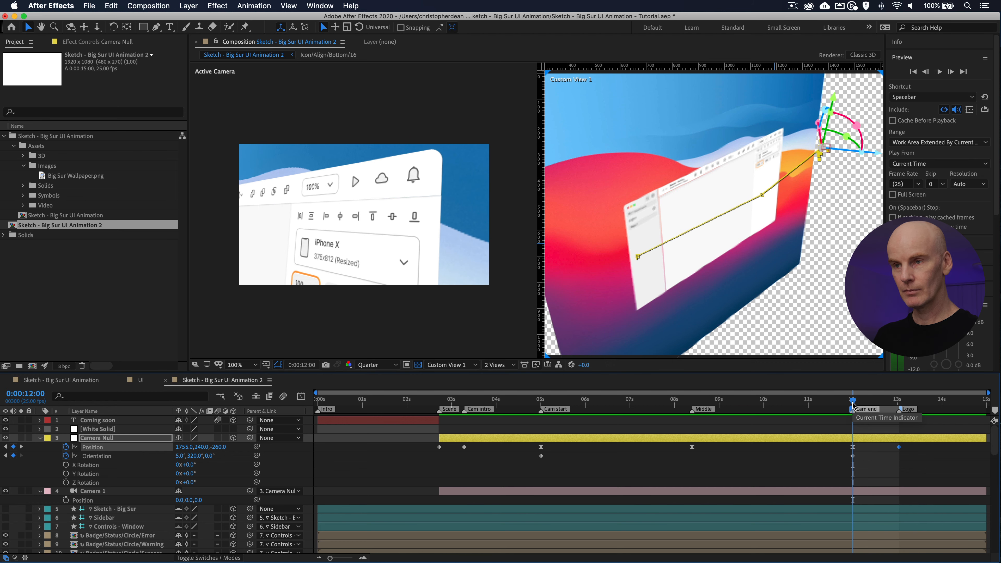
key(space)
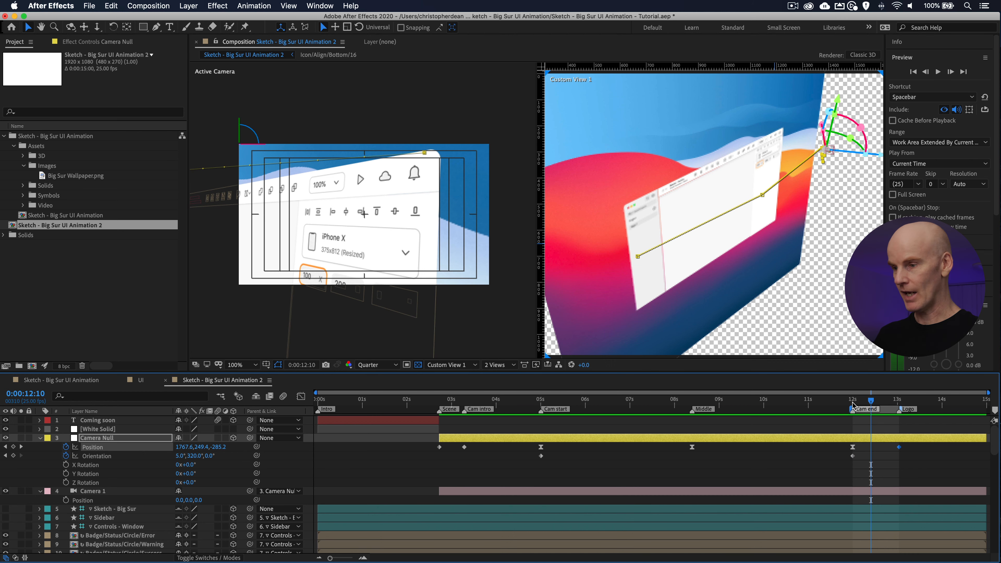
Step: Set the Camera Null's Position keyframe velocity at Cam start to incoming speed 0, influence 55%, and outgoing speed 0, influence 60%
click(540, 401)
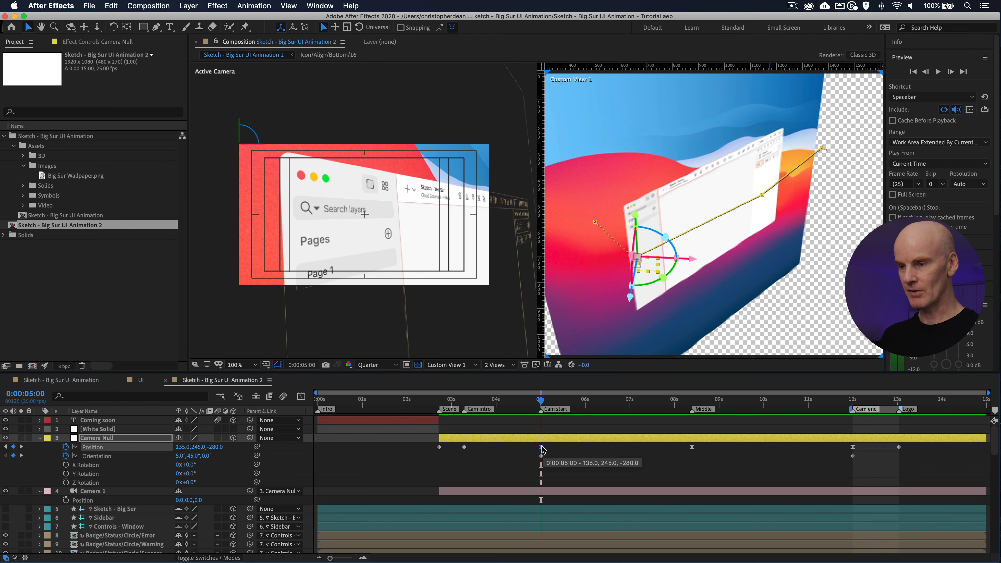
right_click(542, 448)
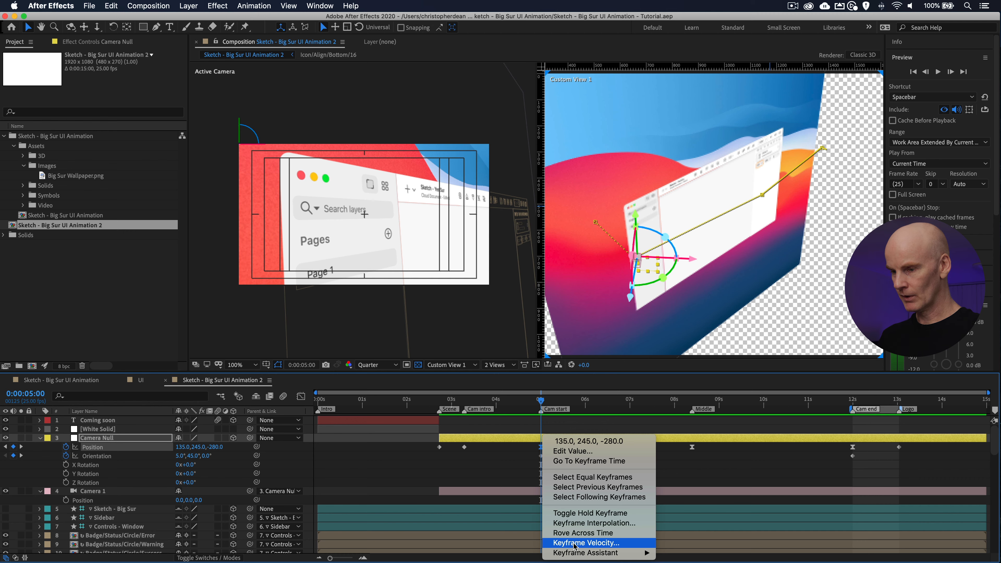
click(586, 543)
click(236, 226)
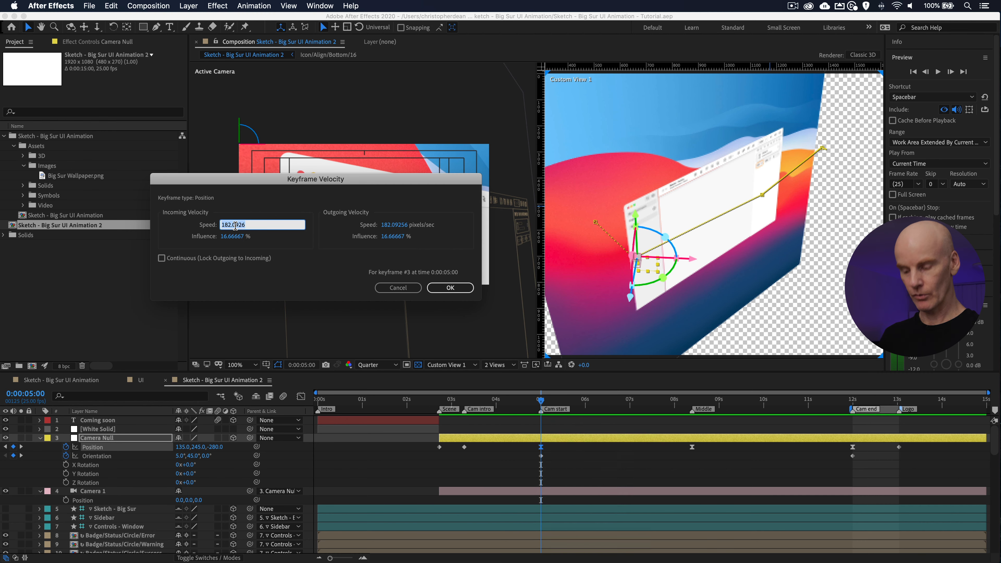
text(0)
key(Tab)
text(55)
key(Tab)
text(0)
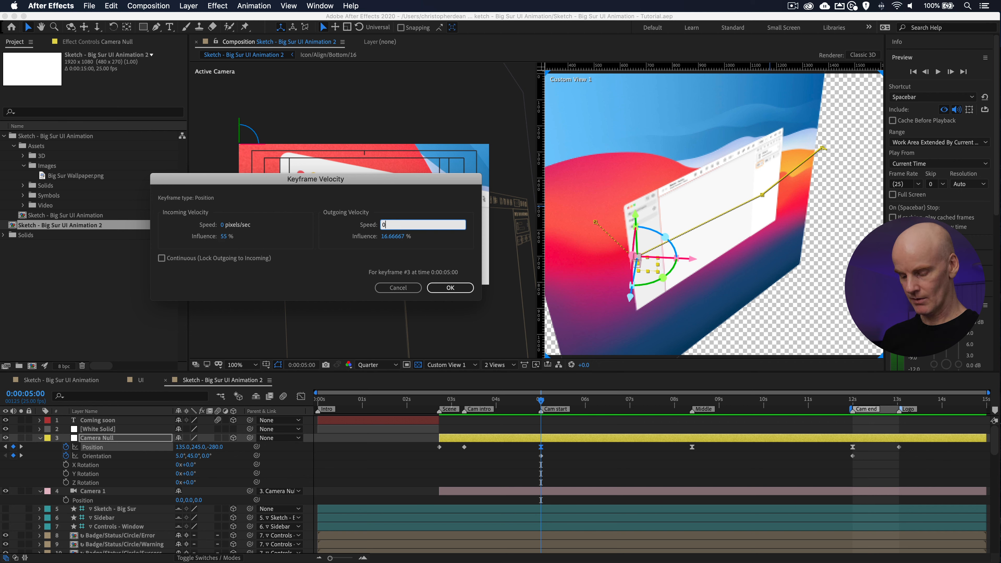
key(Tab)
text(60)
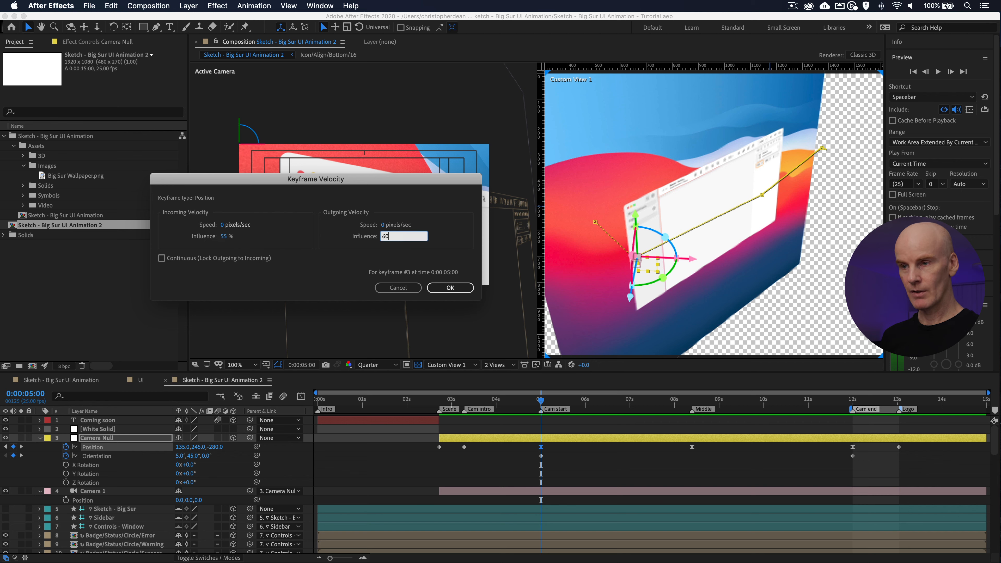
click(465, 290)
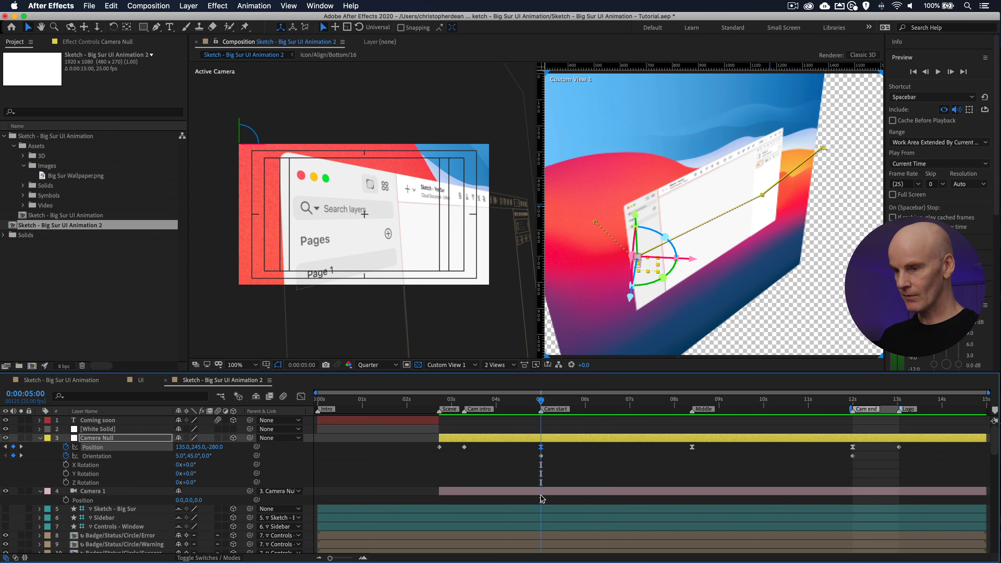
Step: Change the temporal interpolation of the Camera Null's Orientation keyframe at Cam start to Bezier
click(542, 456)
right_click(541, 457)
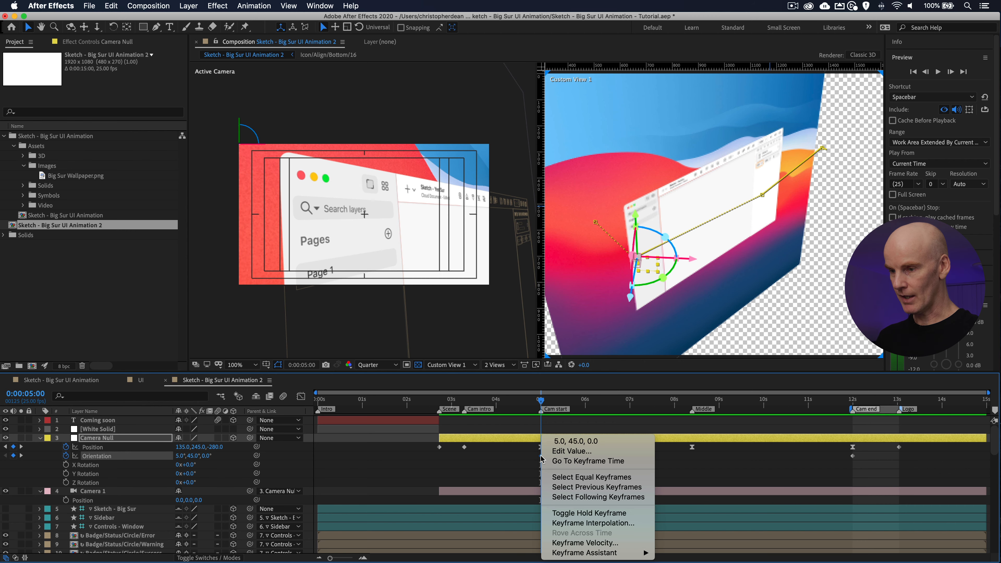
click(591, 526)
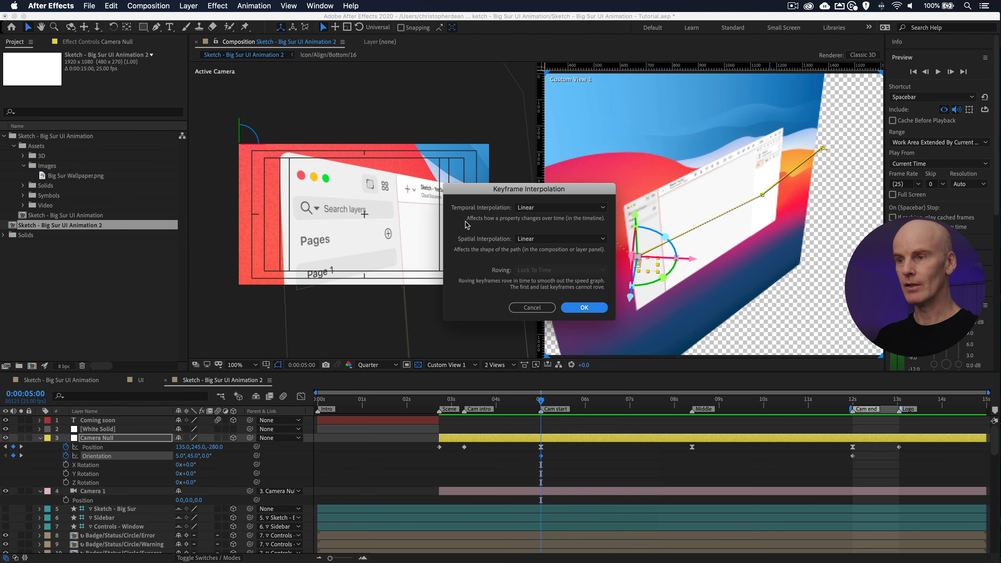
click(543, 210)
click(552, 244)
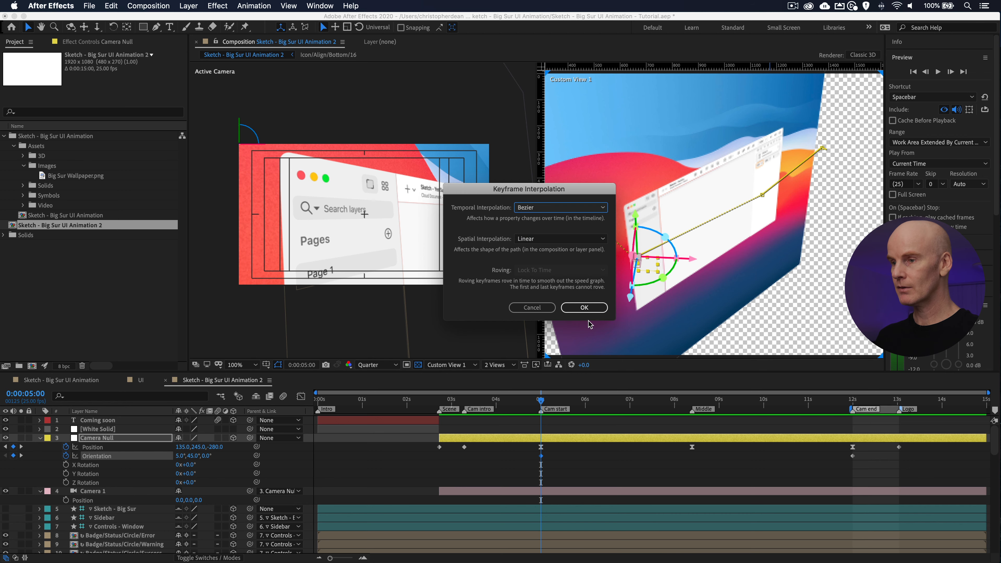
click(585, 307)
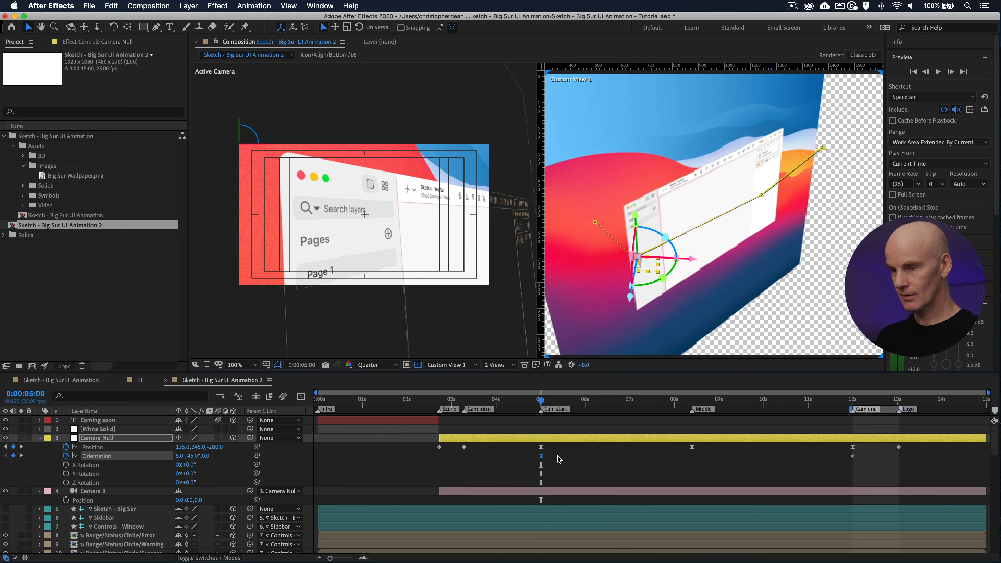
Step: Set the Orientation keyframe velocity at Cam start to incoming speed 0, influence 0.01%, and outgoing speed 0, influence 60%
right_click(541, 456)
click(583, 544)
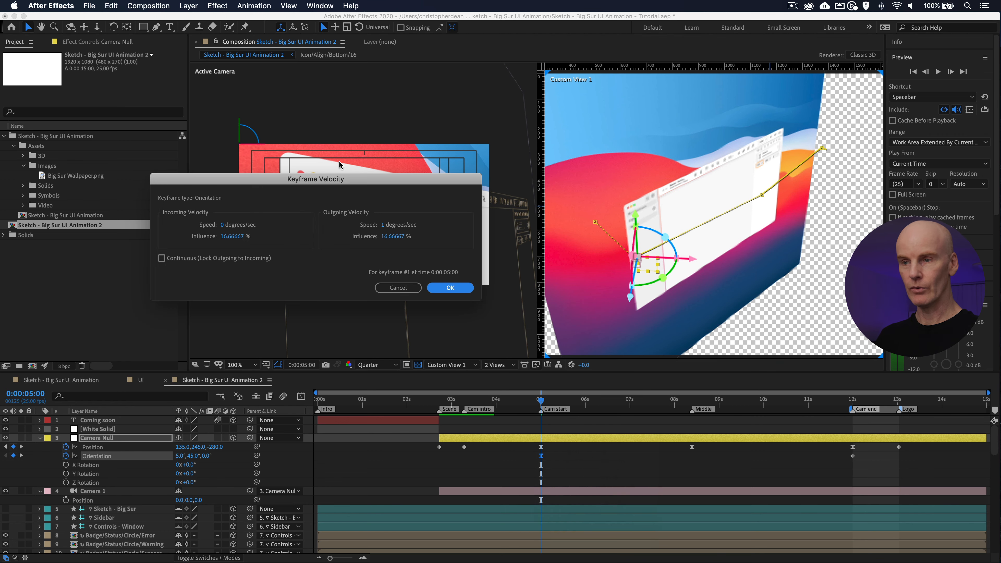
click(223, 225)
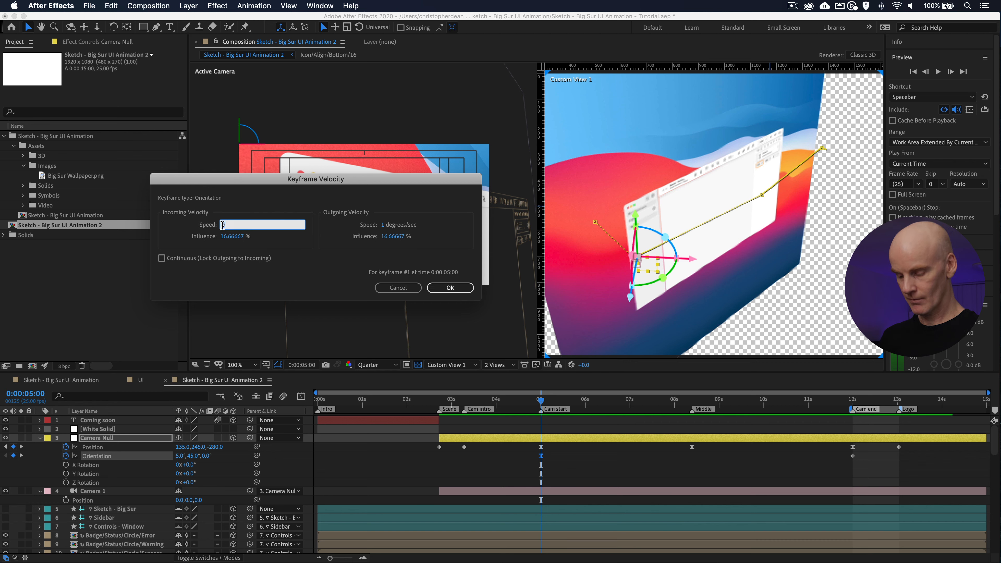
key(Tab)
text(0.01)
key(Tab)
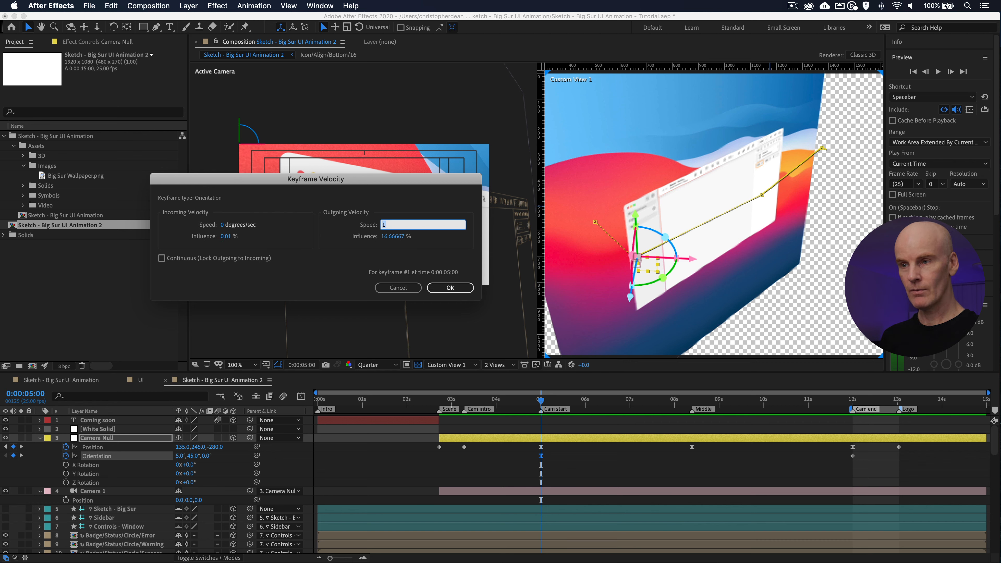
text(0)
key(Tab)
text(60)
key(Tab)
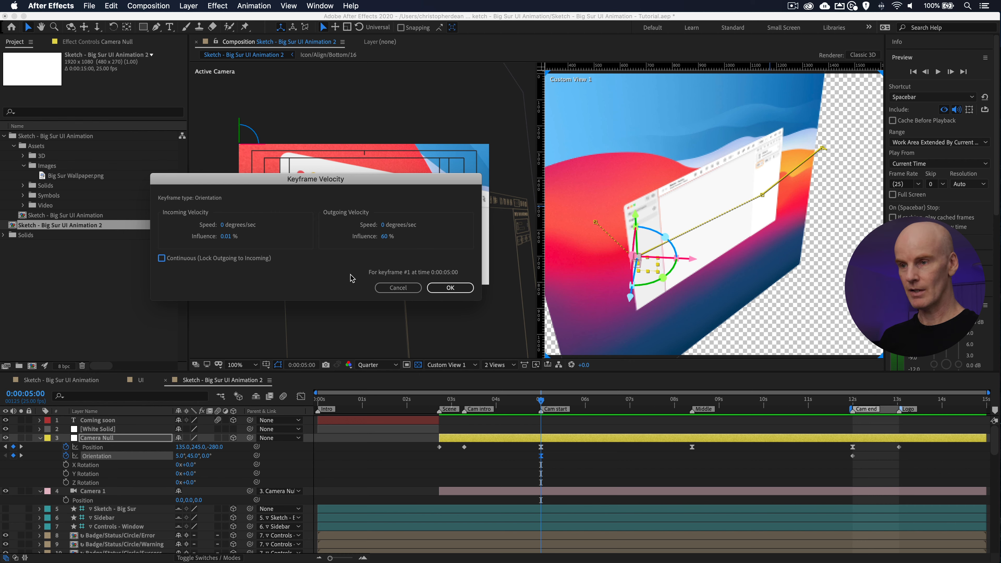
click(437, 286)
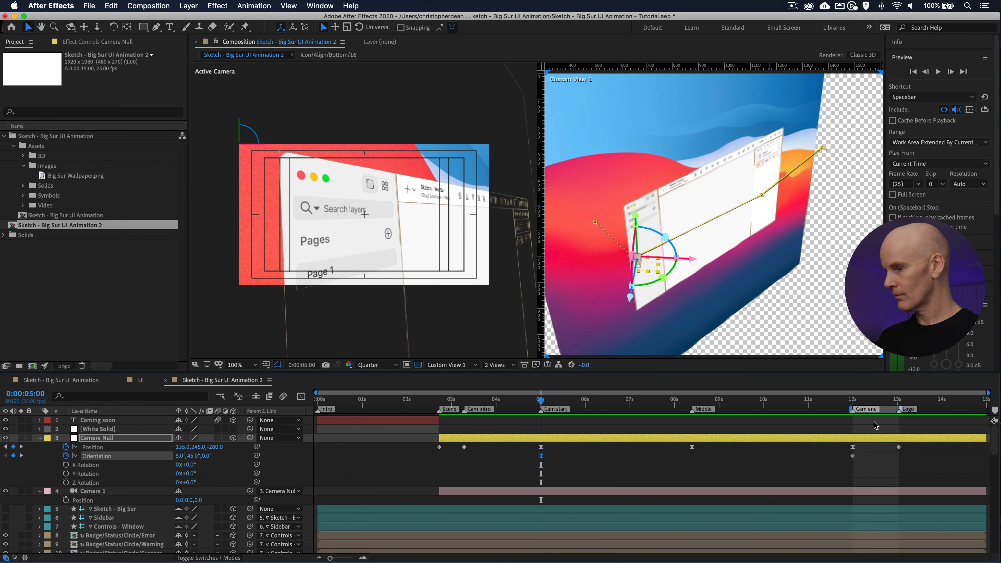
Step: Set the incoming velocity of the Camera Null's Position keyframe at Cam end to speed 0 with 60% influence
click(852, 401)
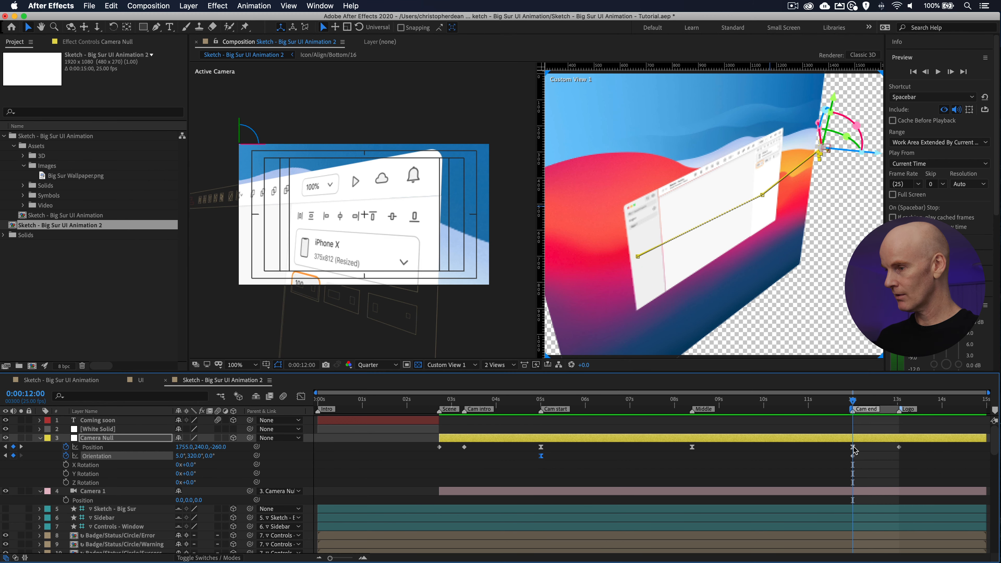
click(853, 447)
right_click(853, 448)
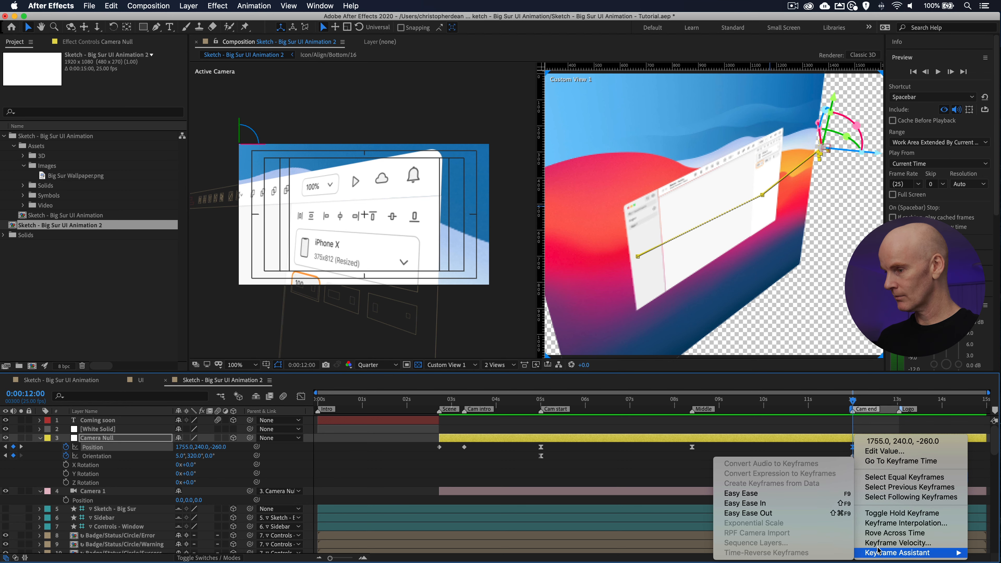
click(891, 543)
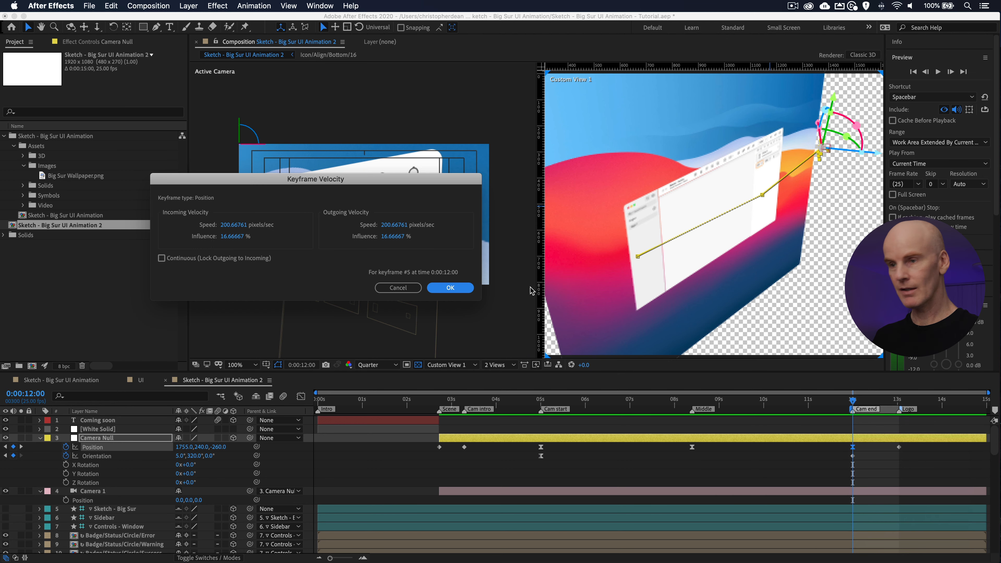
click(238, 226)
text(0)
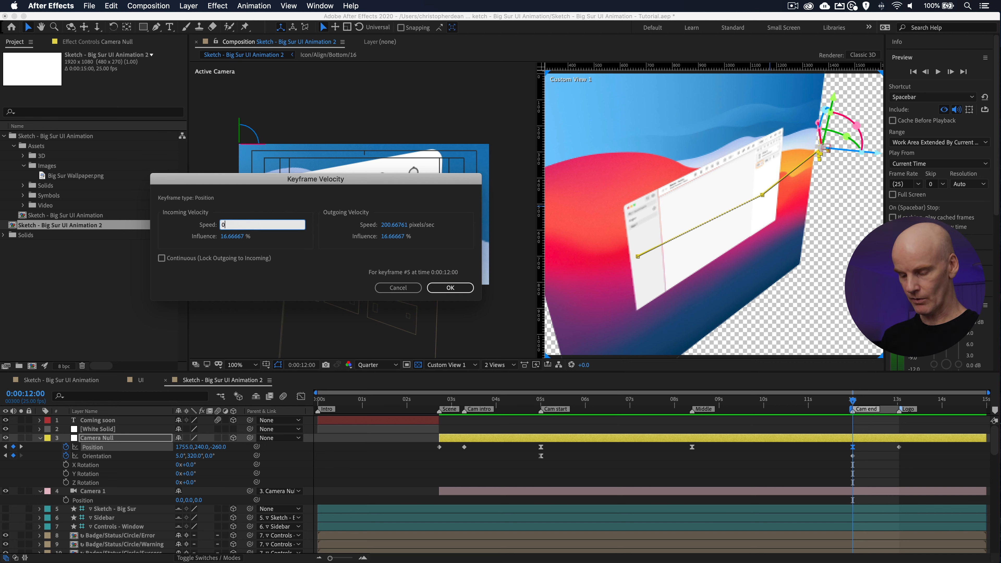
key(Tab)
text(6)
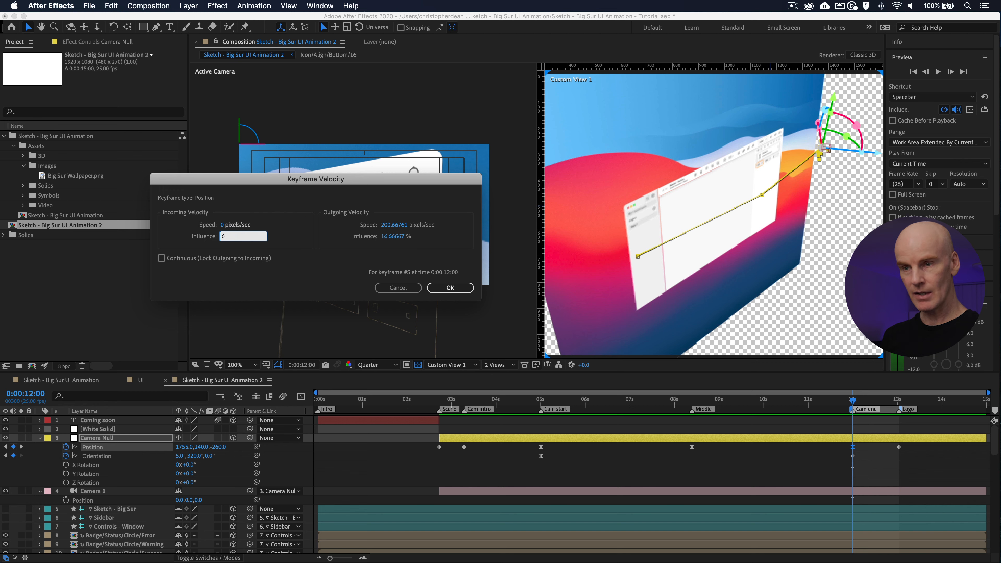
Step: Set the outgoing velocity of the Position keyframe at Cam end to speed 0 with 33% influence and apply the settings
key(Tab)
key(Tab)
key(Tab)
key(Tab)
key(Tab)
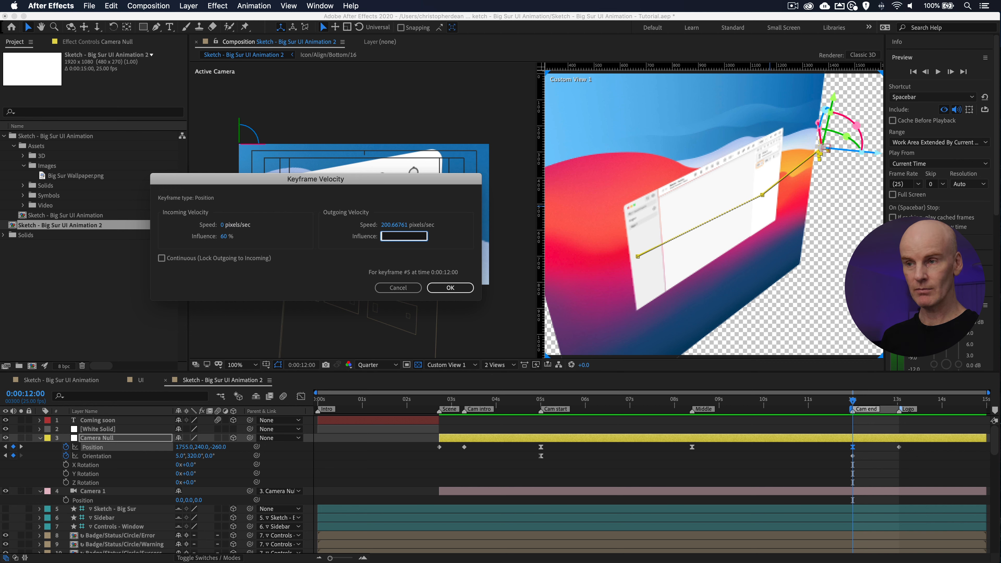
key(Tab)
key(Tab)
key(Tab)
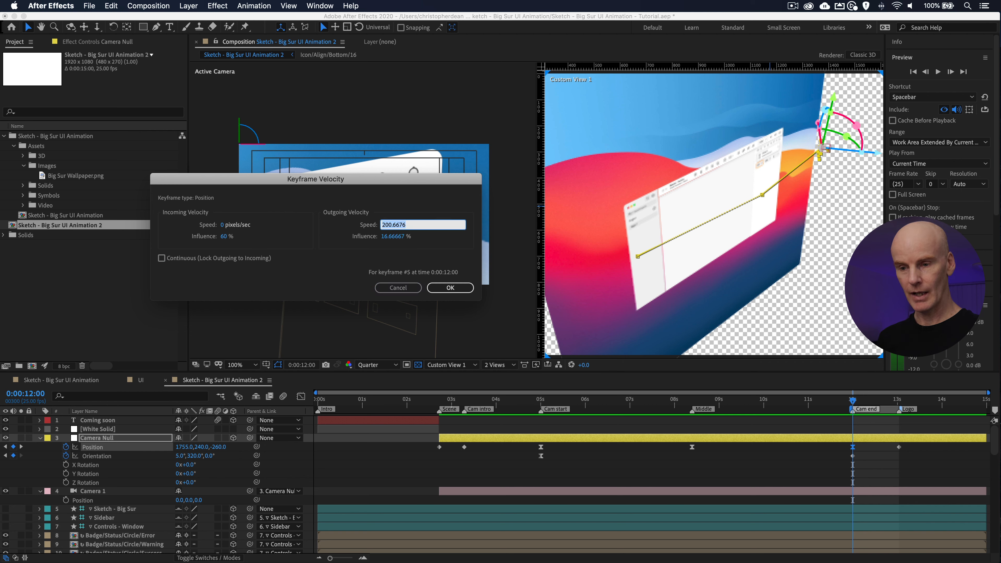
text(0)
key(Tab)
text(33)
key(Tab)
click(460, 291)
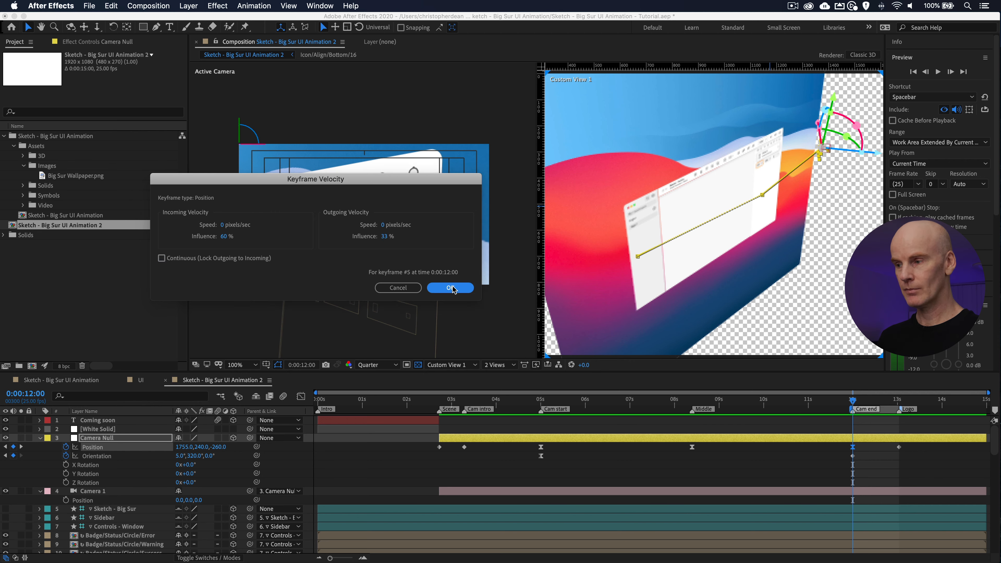
Step: Change the temporal interpolation of the Camera Null's Orientation keyframe at Cam end to Bezier
click(852, 457)
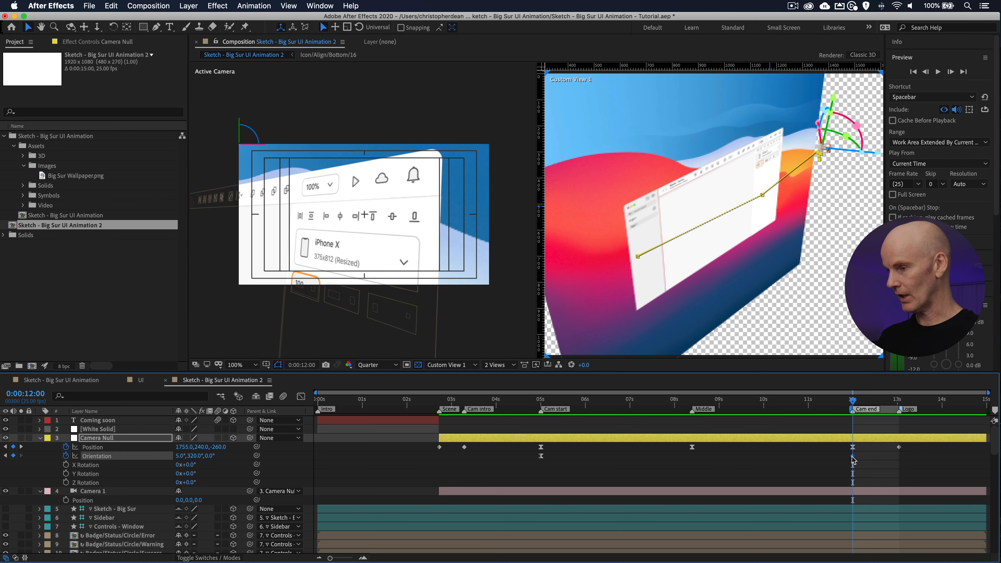
right_click(852, 457)
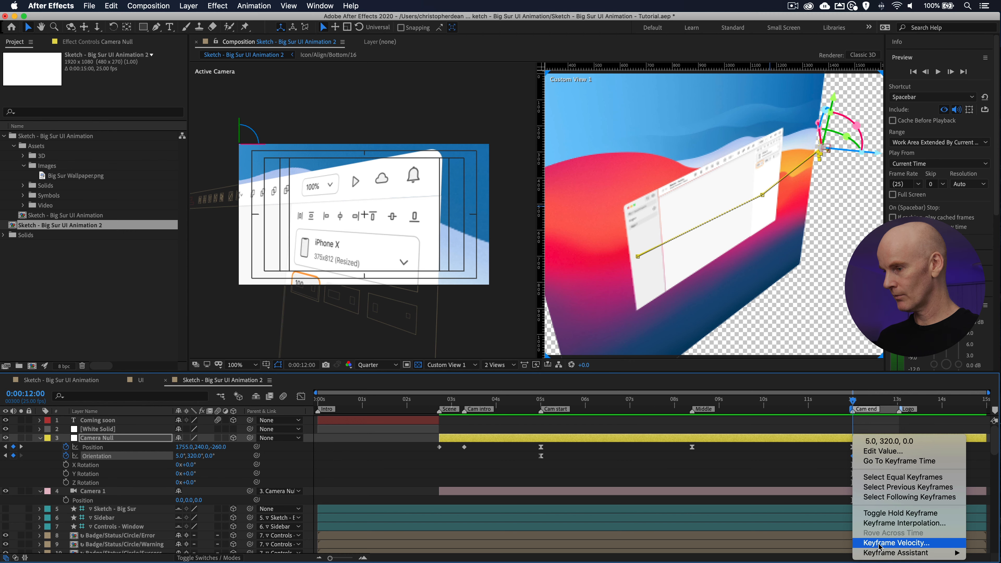
click(892, 523)
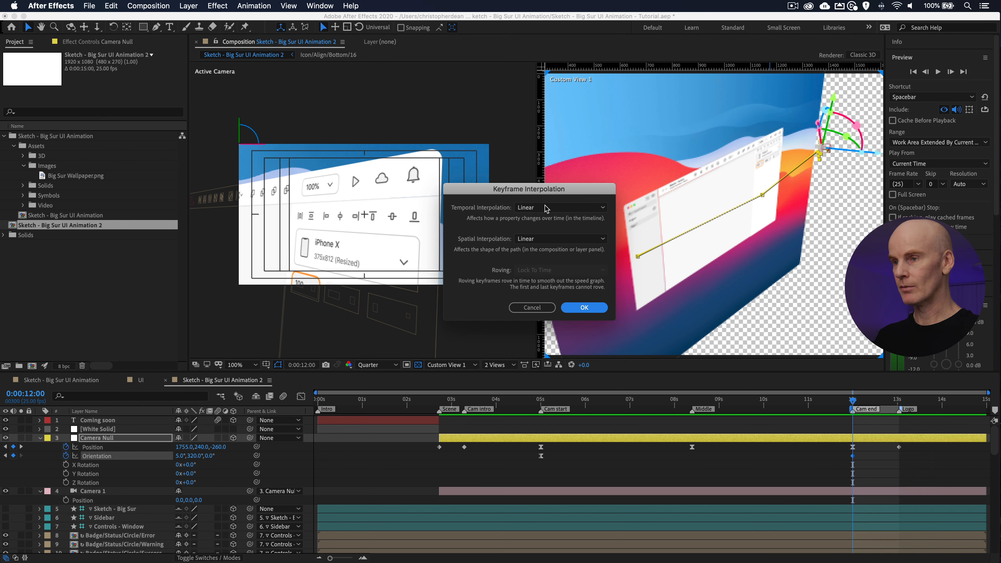
click(546, 208)
click(548, 237)
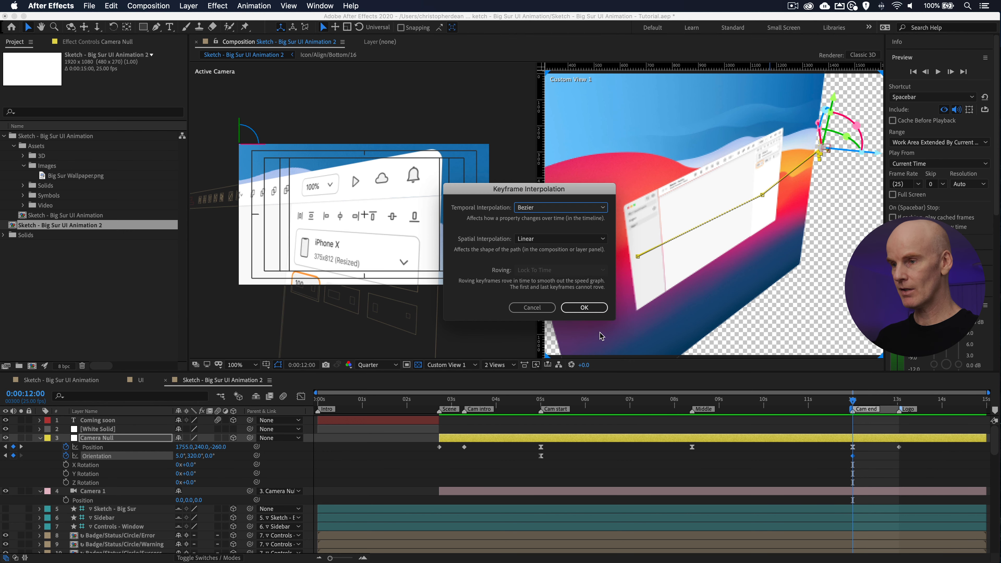
click(585, 307)
Step: Set the incoming velocity of the Camera Null's Orientation keyframe at Cam end to speed 0 with 60% influence
right_click(853, 457)
click(882, 543)
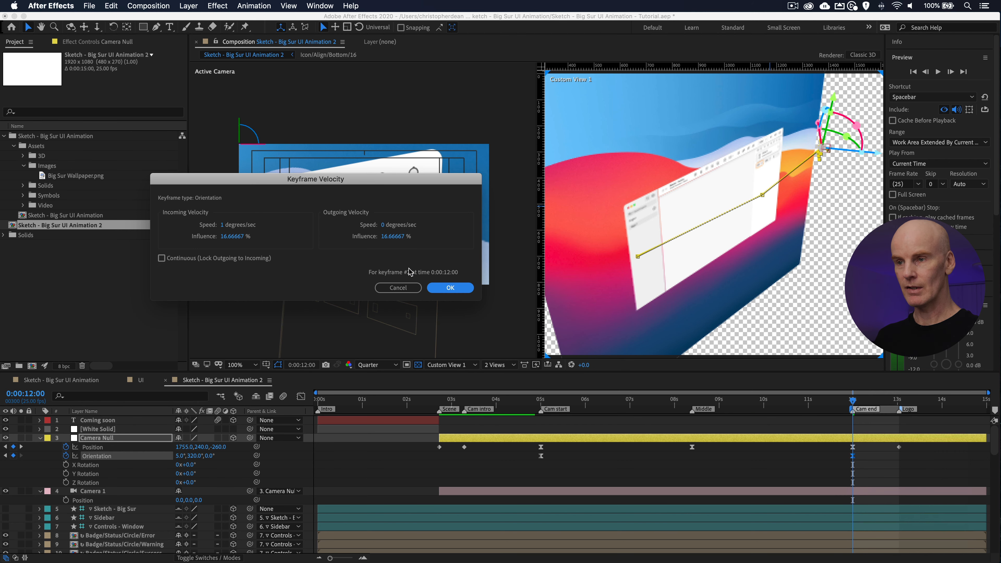
click(223, 225)
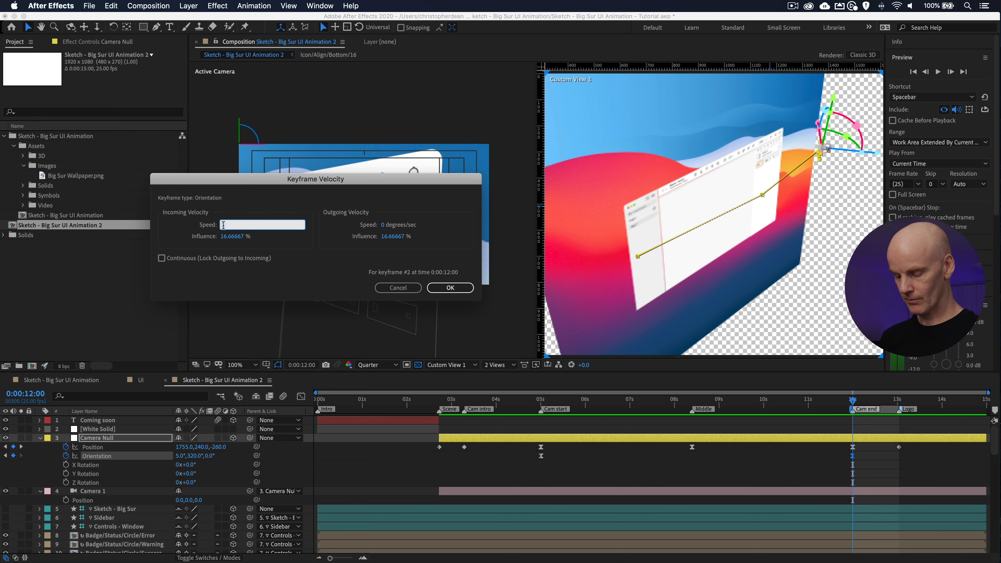
text(0)
key(Tab)
text(60)
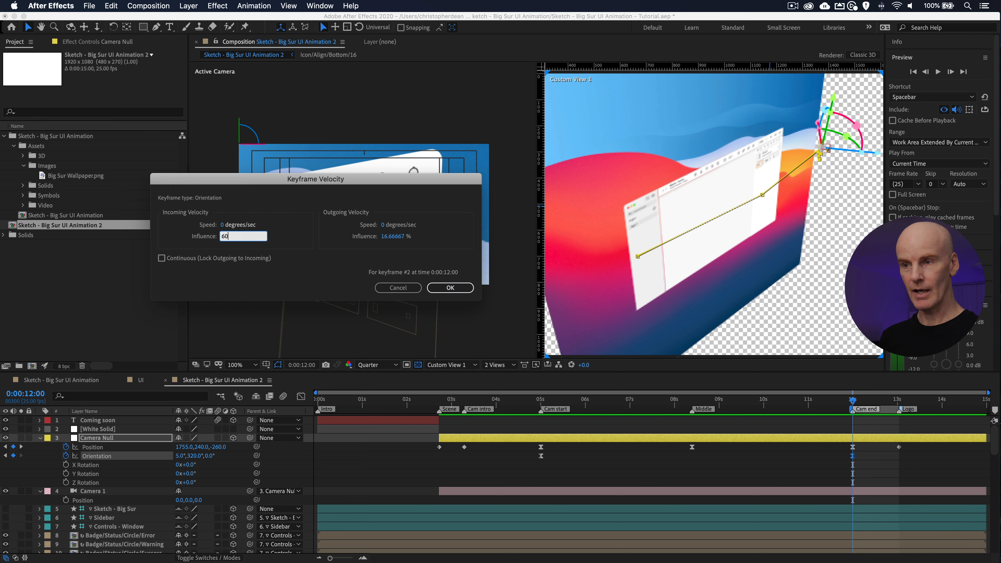
Step: Set the outgoing velocity of the Orientation keyframe at Cam end to speed 0 with 0.01% influence and apply the settings
key(Tab)
key(Tab)
text(0)
key(Tab)
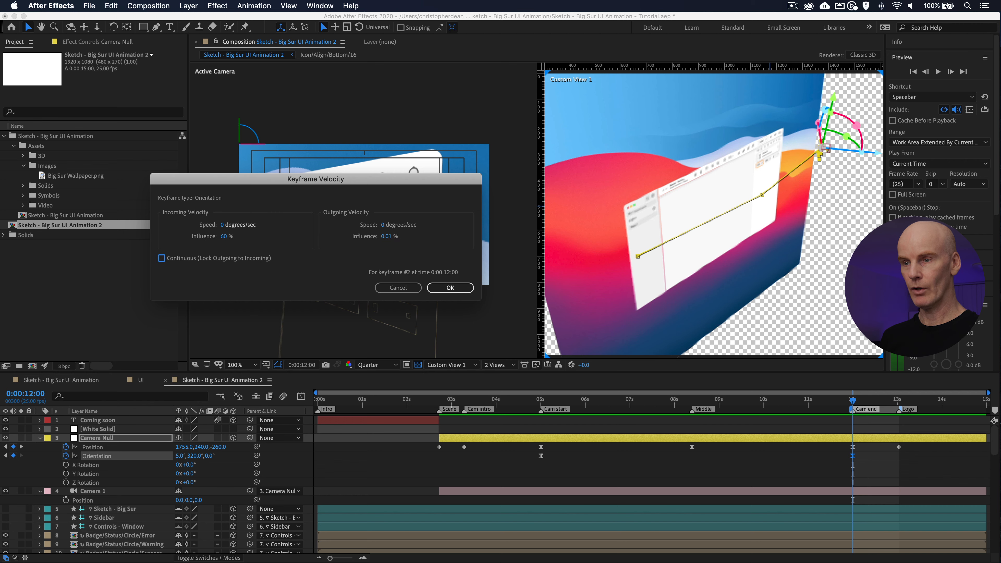
click(450, 288)
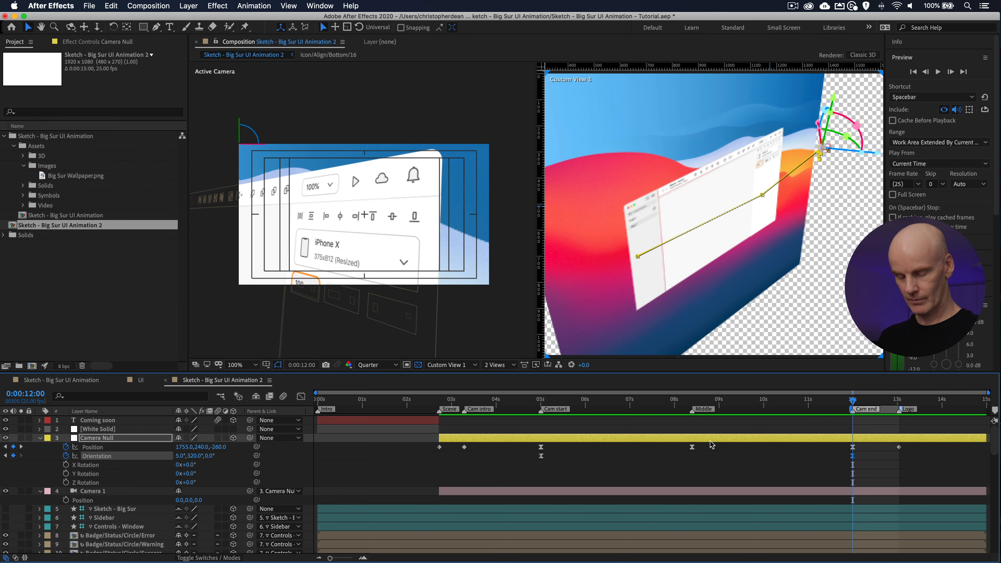
Step: Save the project and preview the camera animation from the Scene marker
key(super+s)
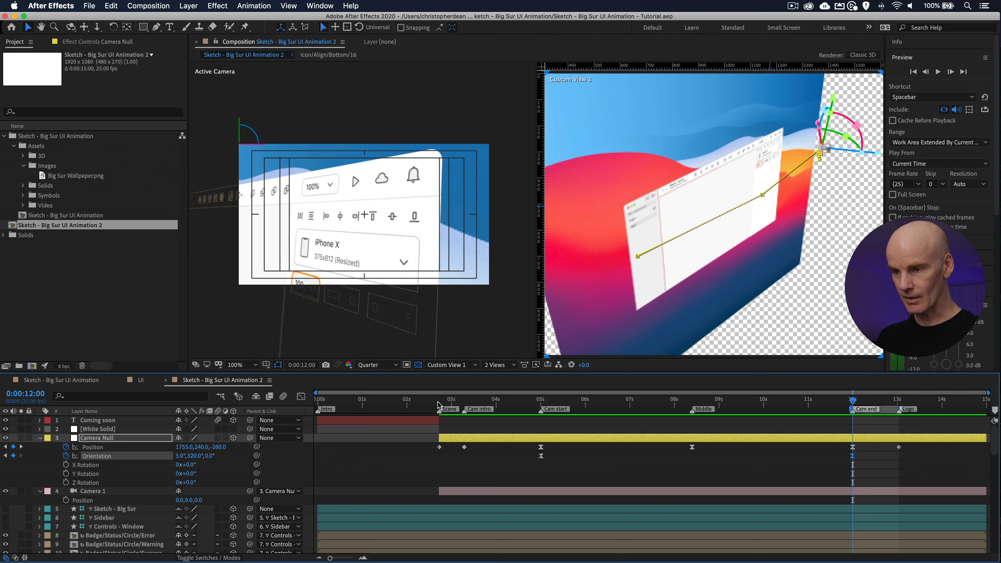
click(439, 403)
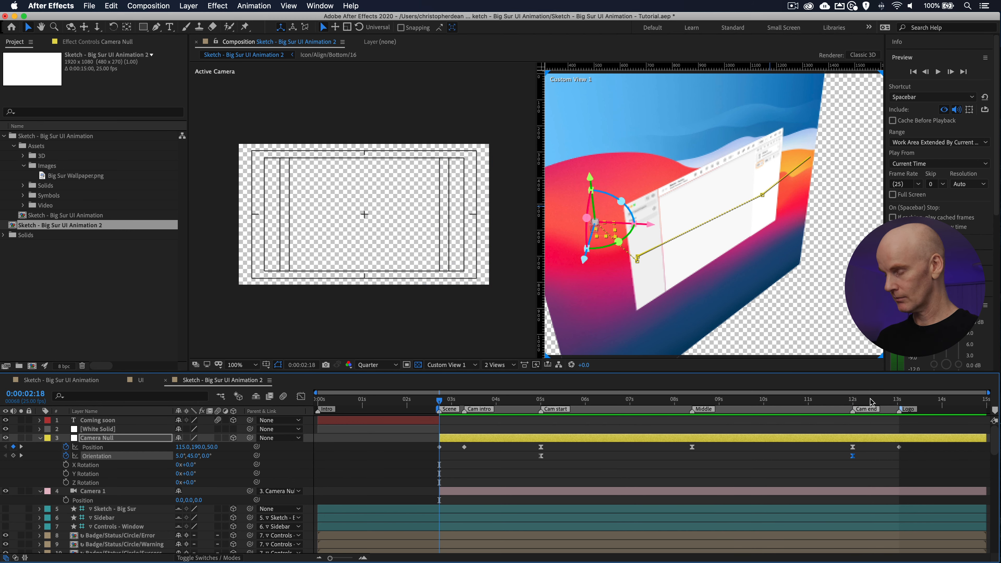
key(space)
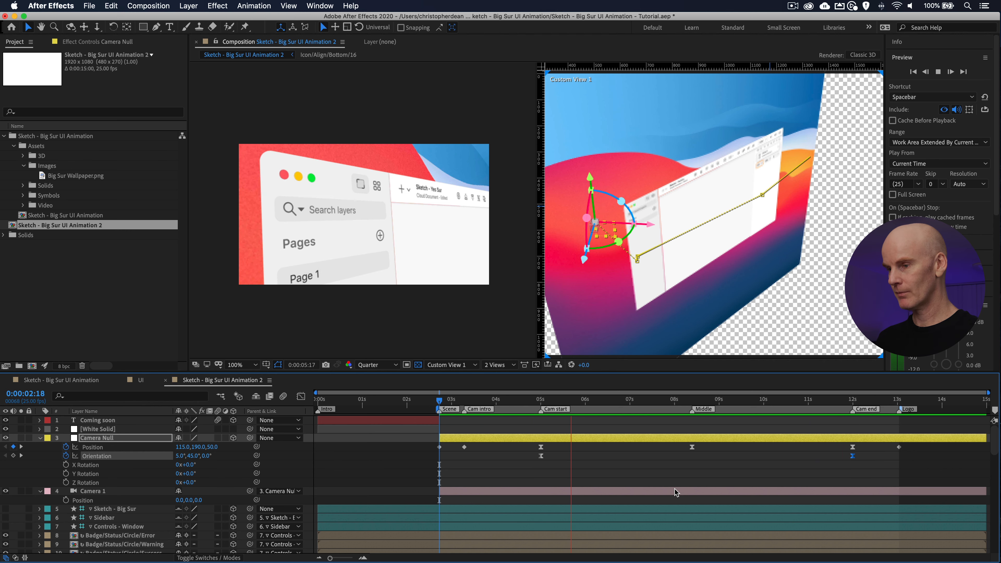
Step: Replace the Camera Null's Position keyframe at the Middle marker with a new one whose Z value is -395
click(692, 447)
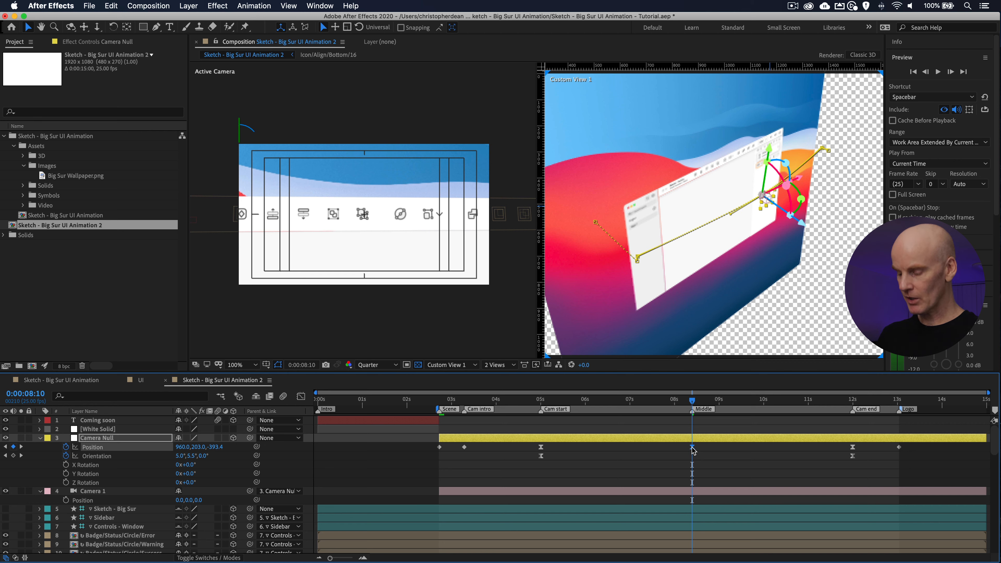
key(Delete)
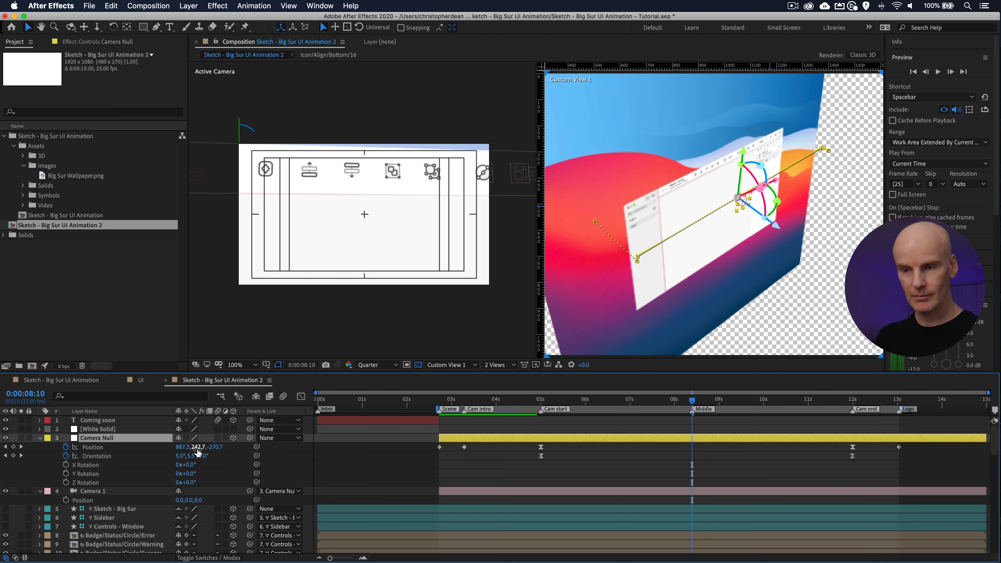
click(223, 448)
text(-)
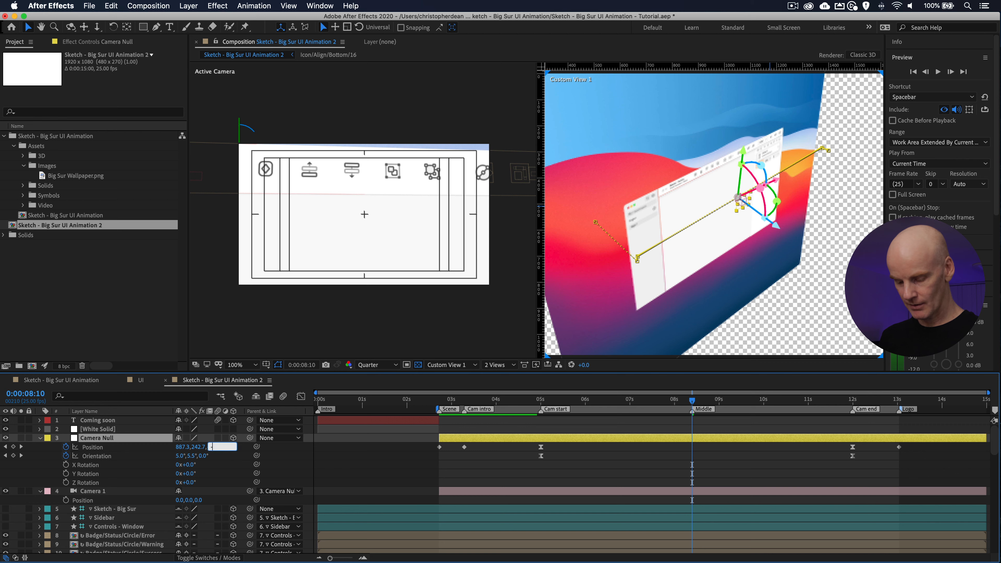
text(395)
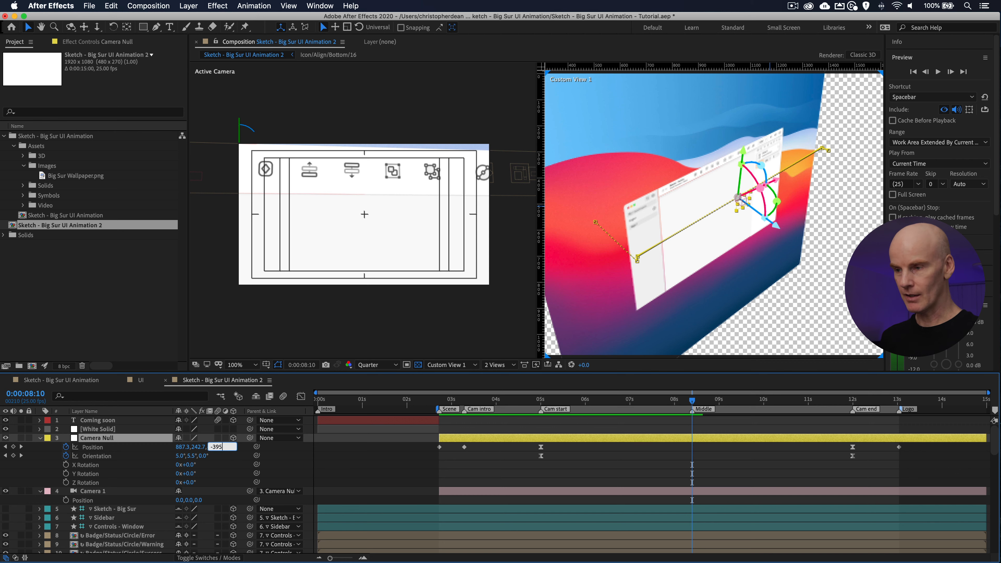
key(Return)
Step: Set the spatial interpolation of the Position keyframe at Middle to Continuous Bezier and inspect its curves in the Graph Editor
right_click(692, 448)
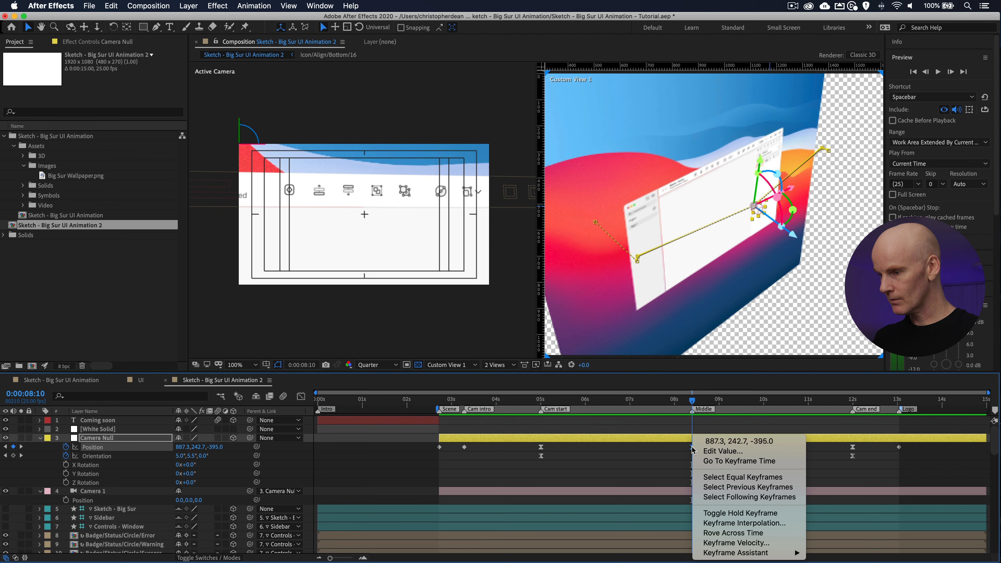
click(743, 522)
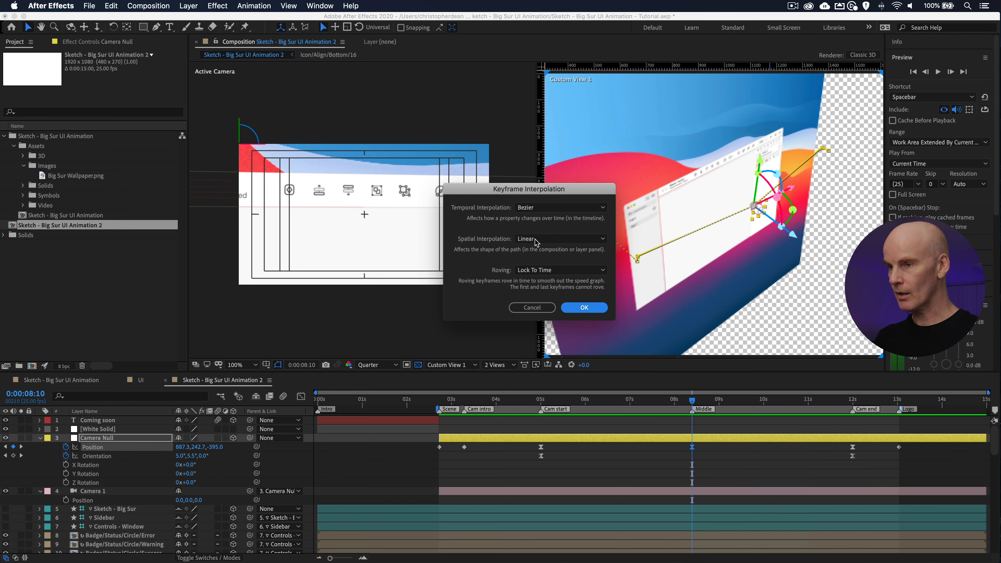
click(536, 240)
click(543, 277)
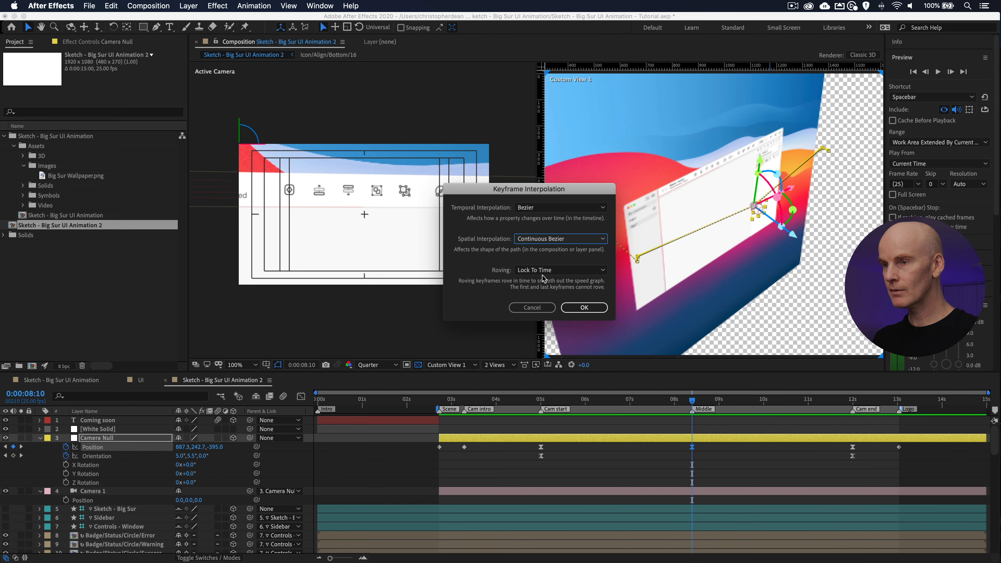
click(584, 307)
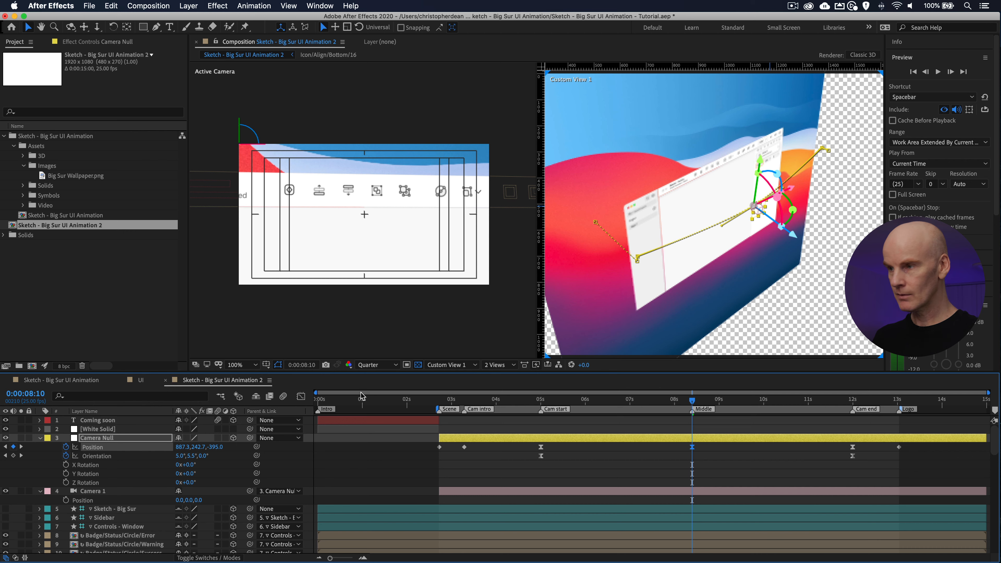
click(301, 396)
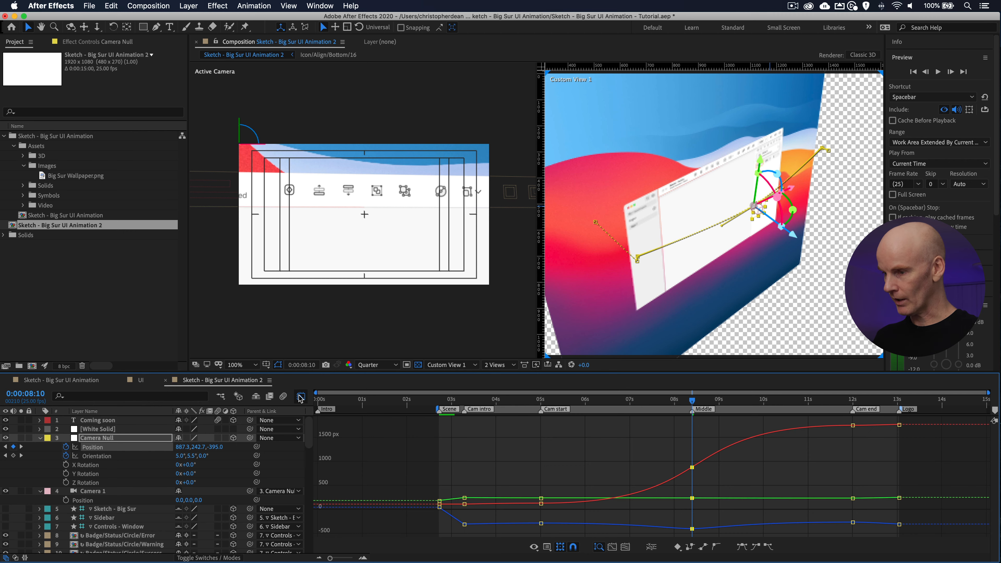
click(301, 396)
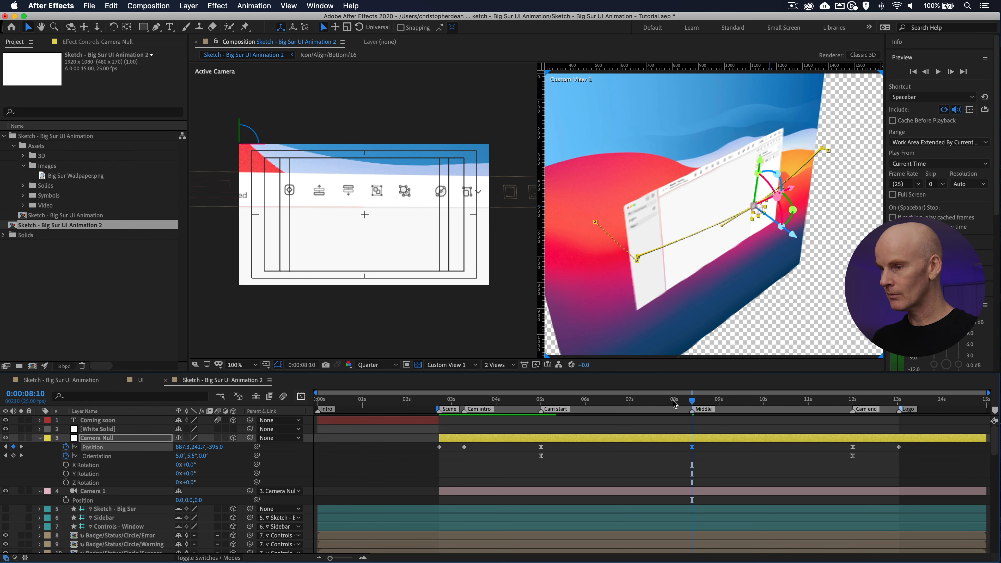
Step: Limit the work area to the range from 7 to 10 seconds and preview the camera's pass through the Middle marker
click(630, 400)
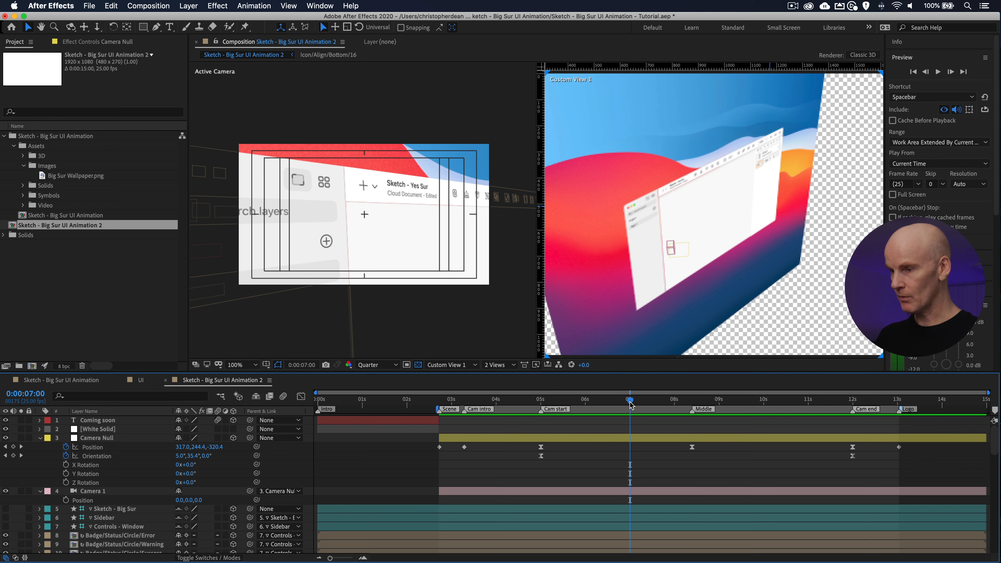
key(b)
click(764, 401)
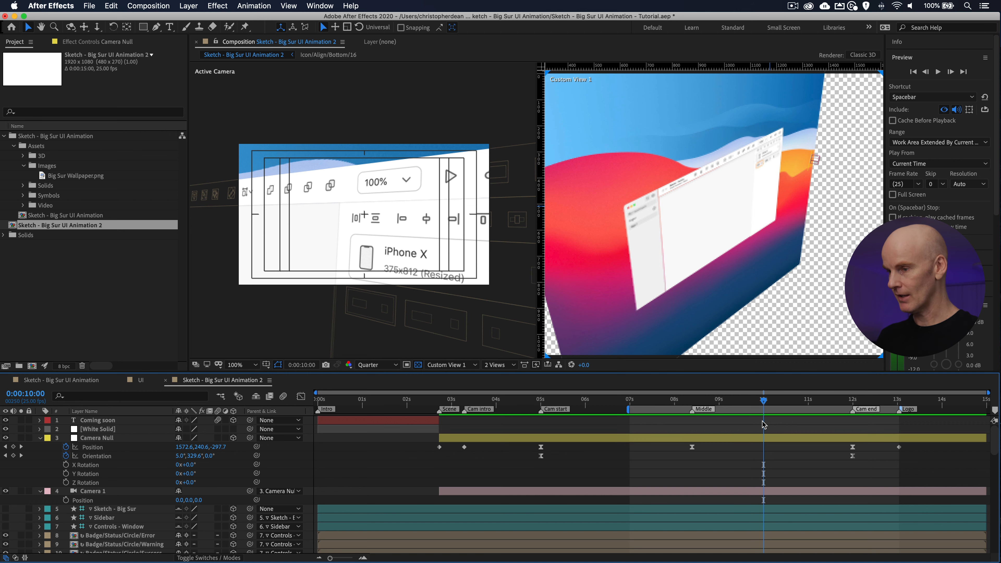
key(n)
click(630, 402)
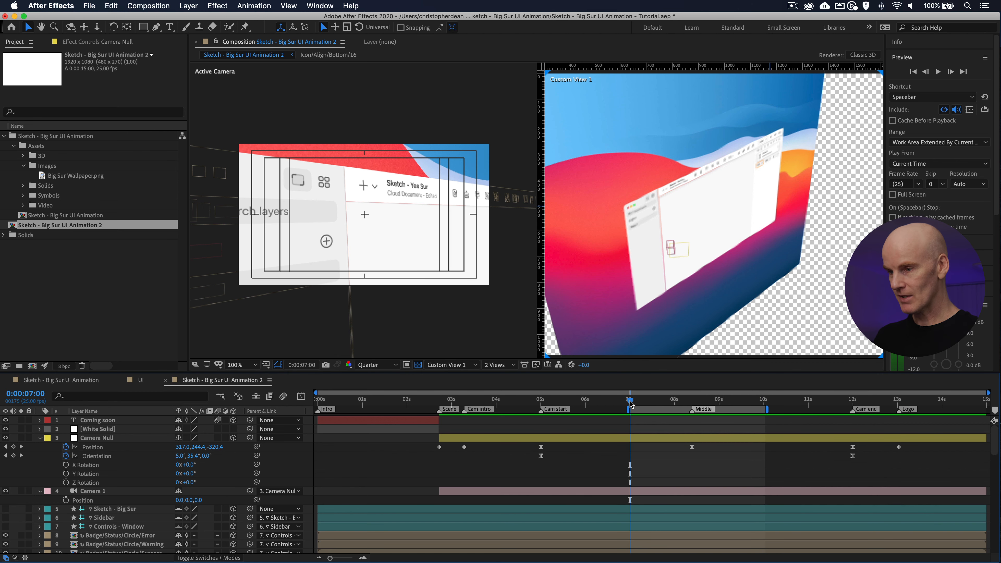
key(space)
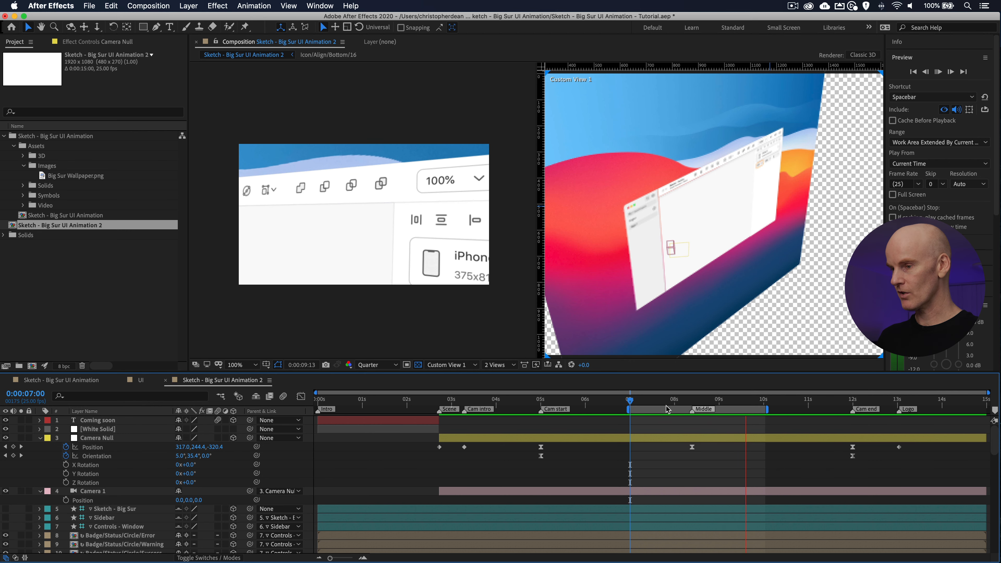
key(space)
Step: Raise the Camera Null at the Middle marker to a Y position of about 209 and preview the motion from 7 seconds
click(693, 400)
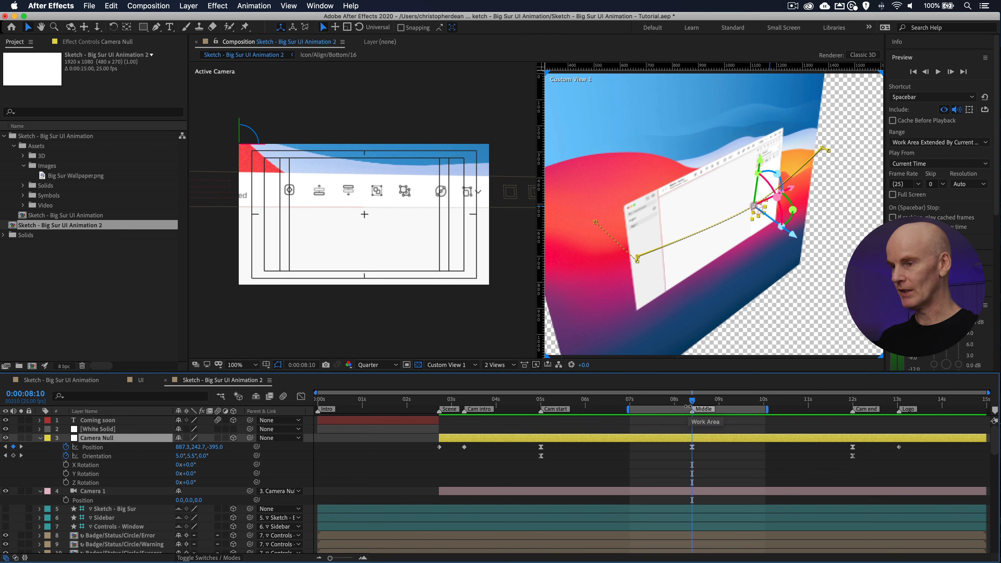
drag(760, 158, 761, 151)
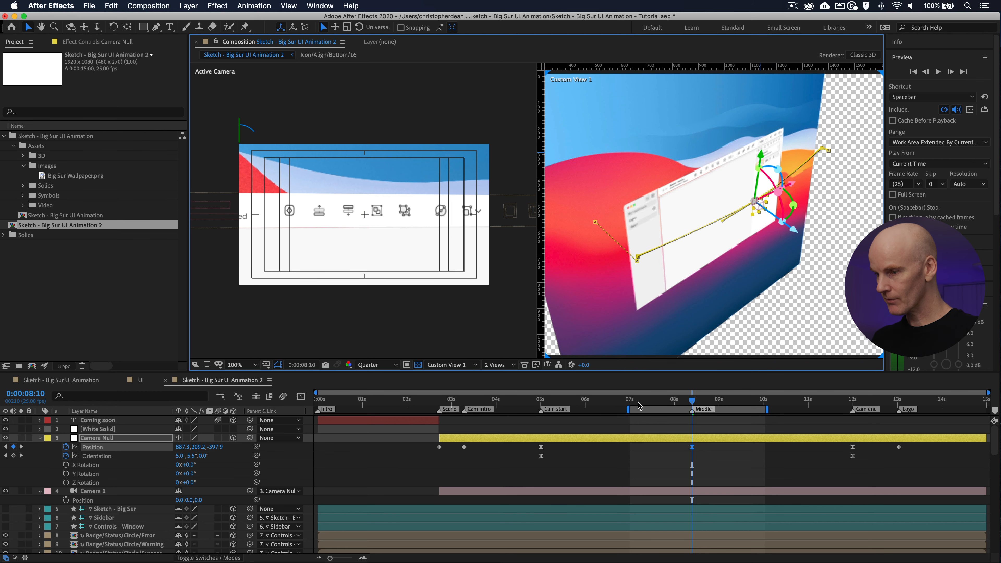
click(630, 400)
key(space)
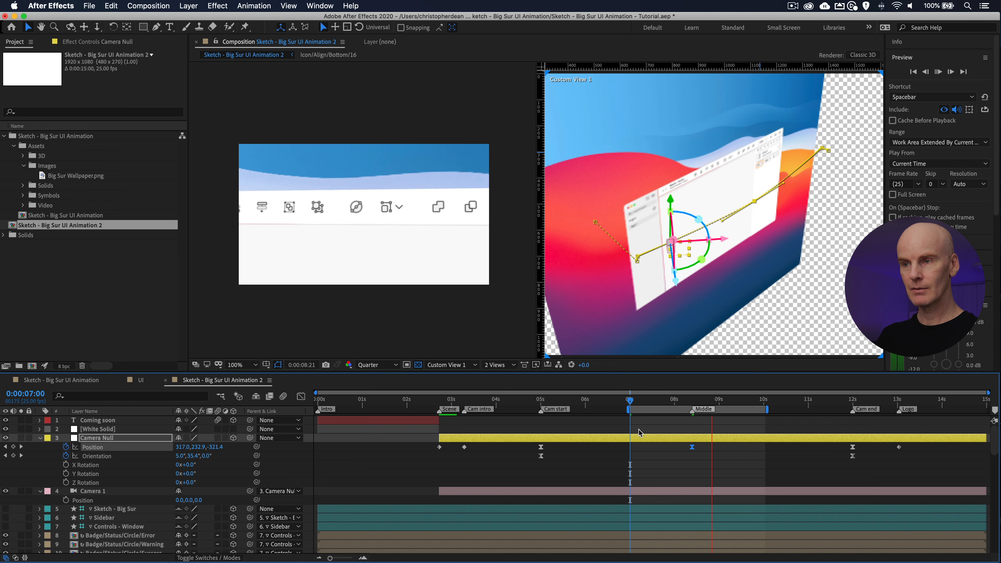
key(space)
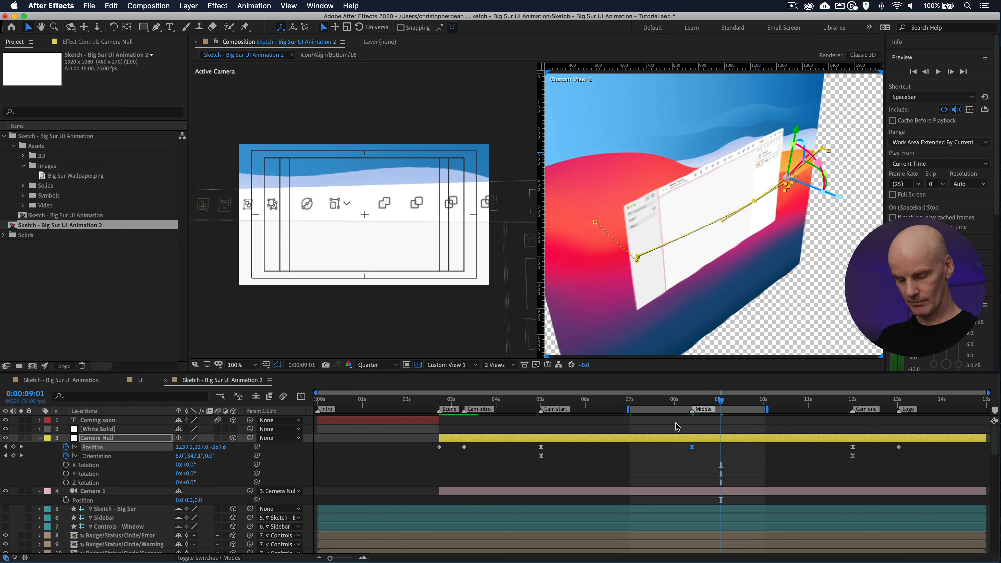
Step: Extend the work area to span from the Scene marker to the Logo marker
click(676, 427)
click(436, 400)
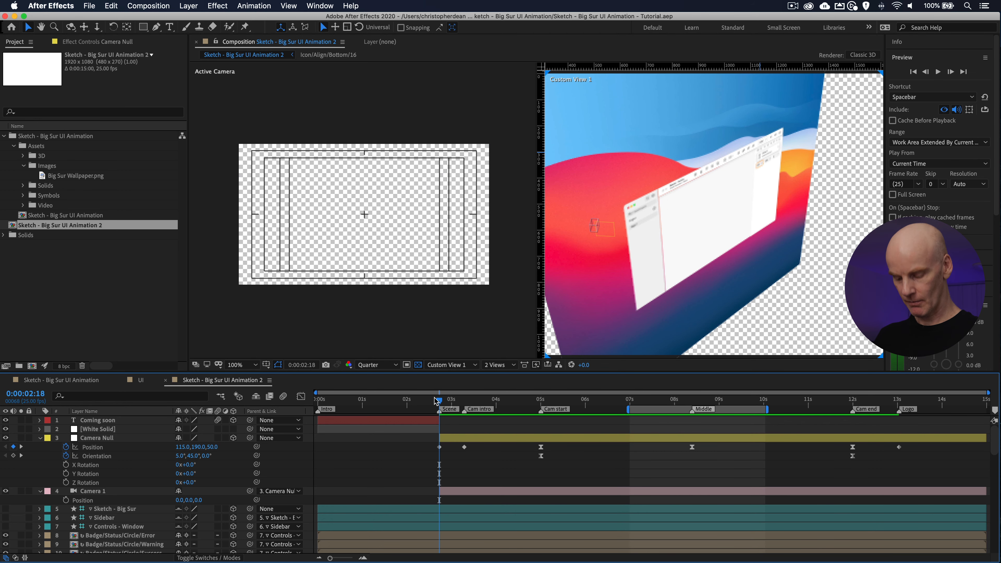
key(b)
click(899, 405)
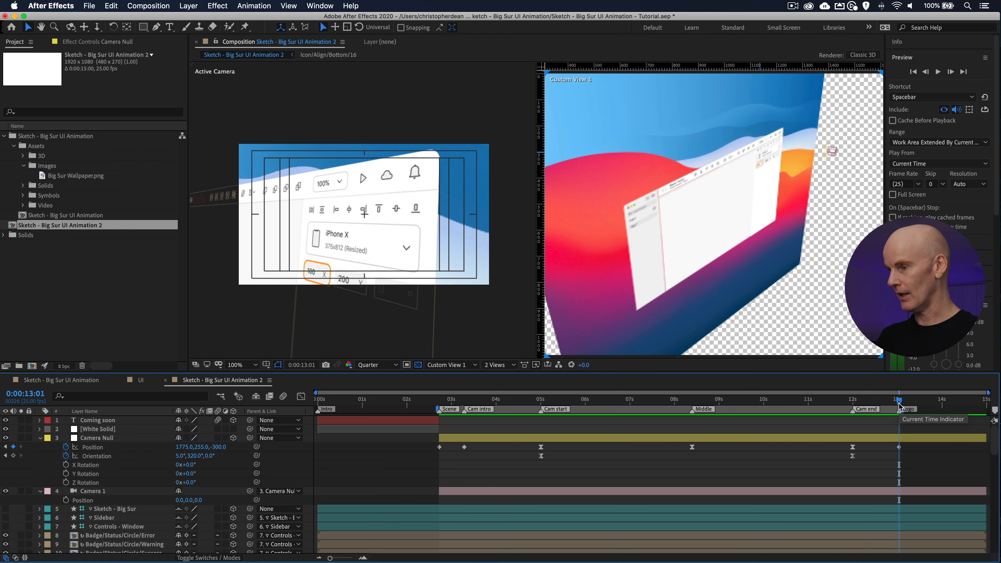
Step: Trim the ends of the Camera Null and Camera 1 layers to the Logo marker at 0:00:13:01 and save the project
click(834, 437)
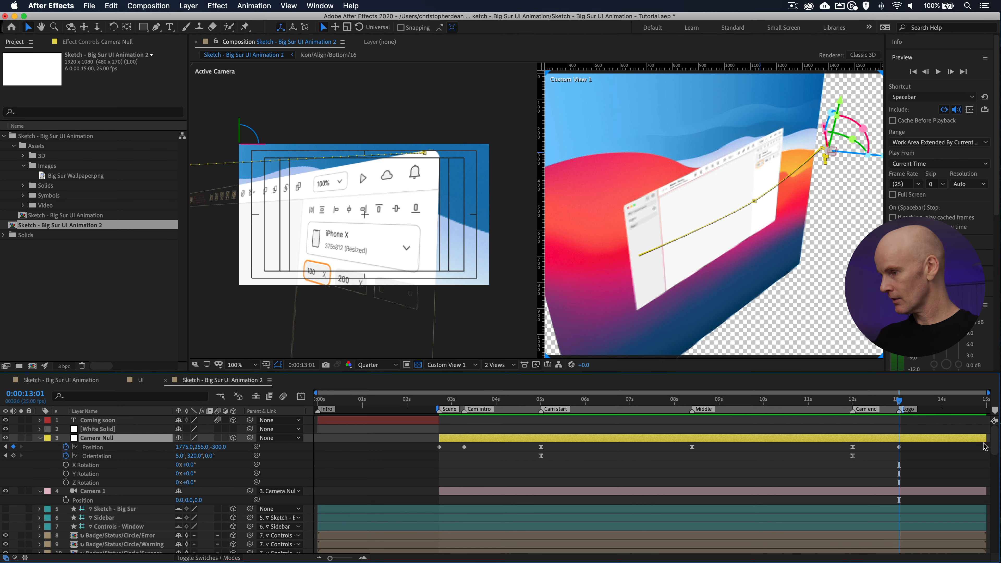
drag(913, 440, 902, 440)
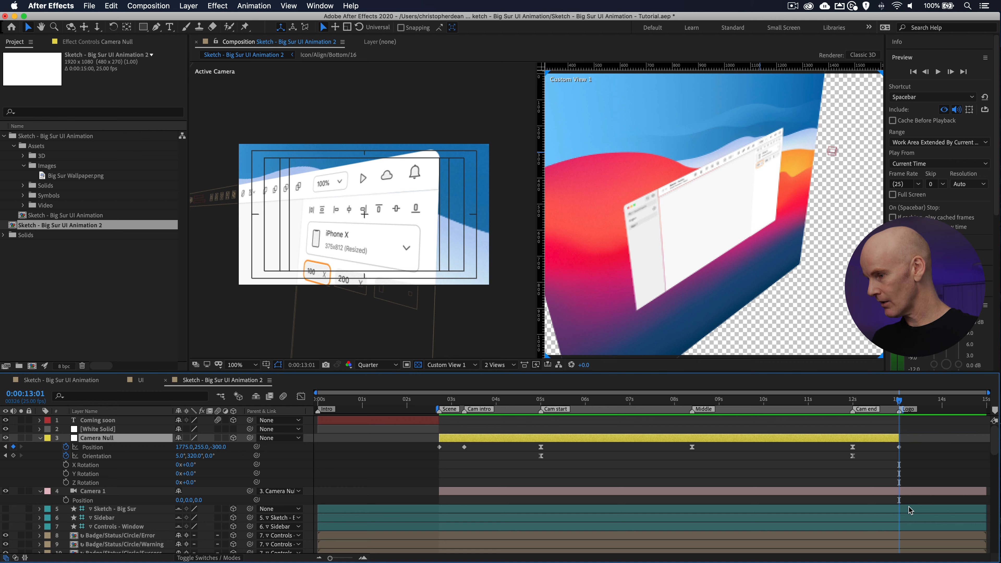
click(907, 493)
drag(927, 490, 901, 491)
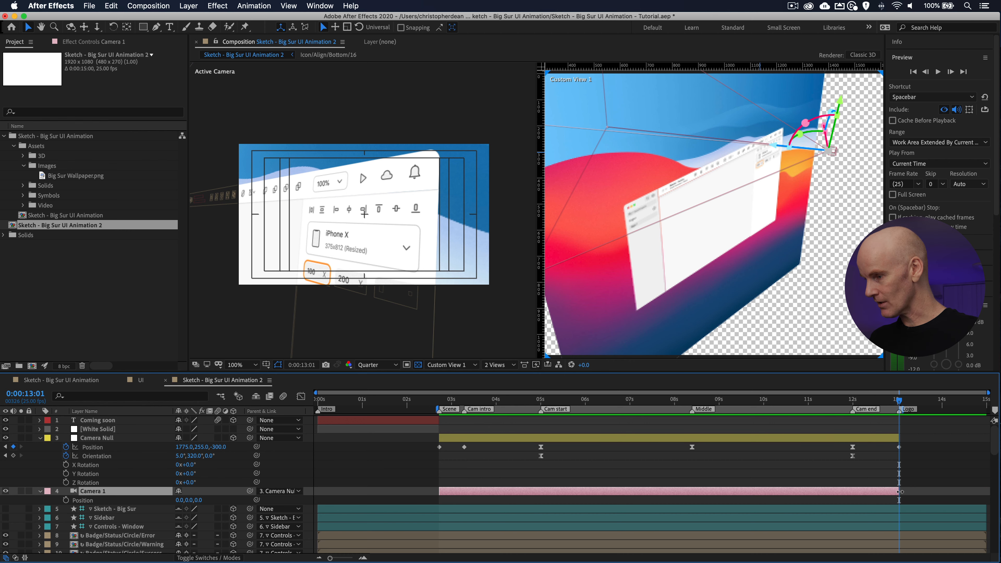
click(766, 467)
key(super+s)
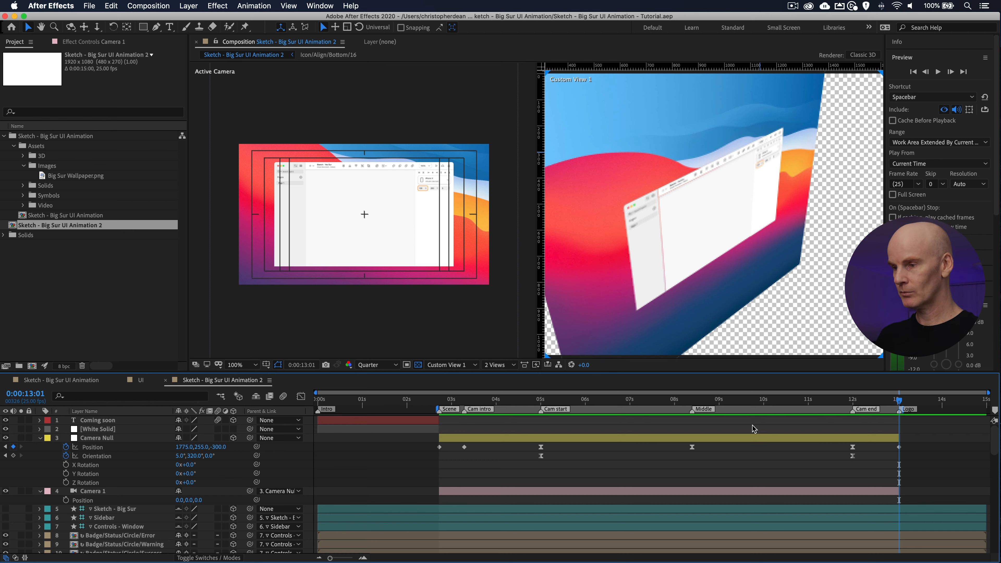
Step: Show only the keyframed properties, Position and Orientation, under the Camera Null layer
click(652, 455)
key(u)
click(661, 439)
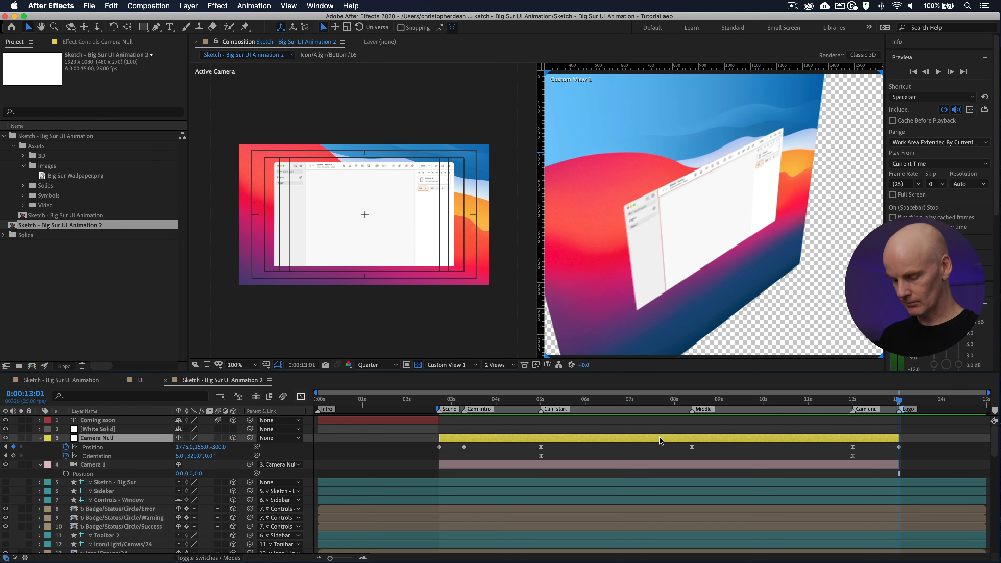
key(u)
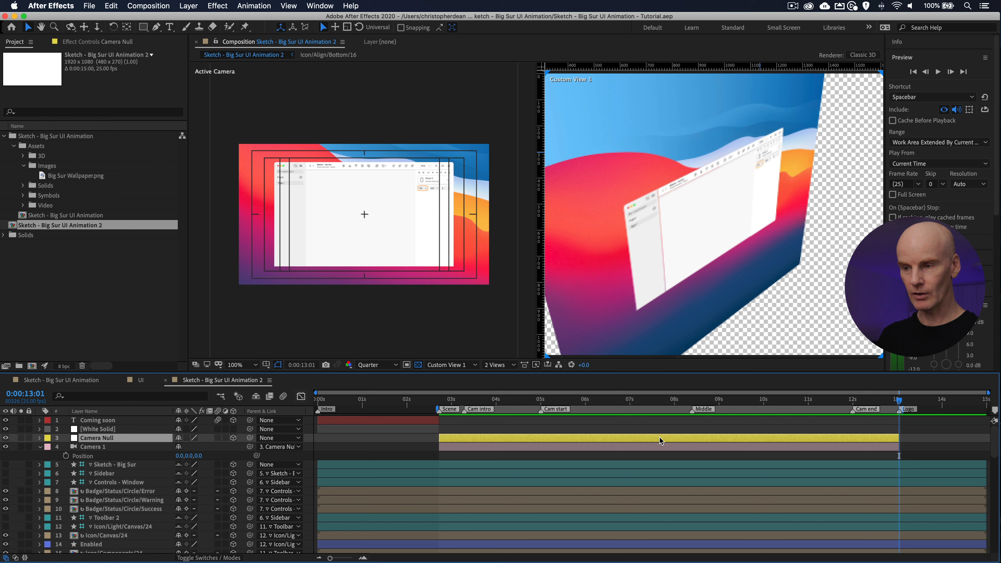
key(u)
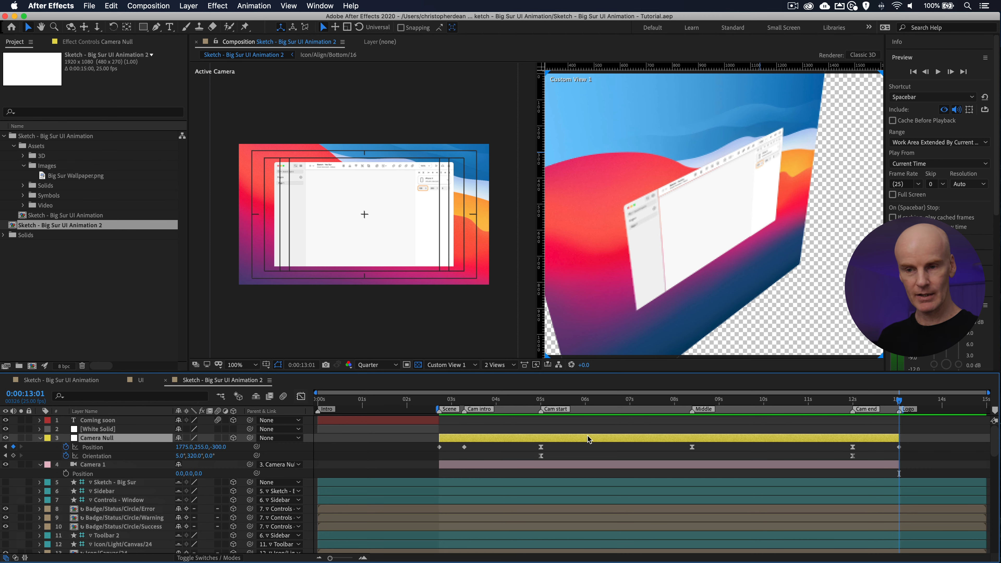
Step: Collapse the Camera Null's keyframed properties and place the current time at the Cam intro marker, 0:00:03:07
key(u)
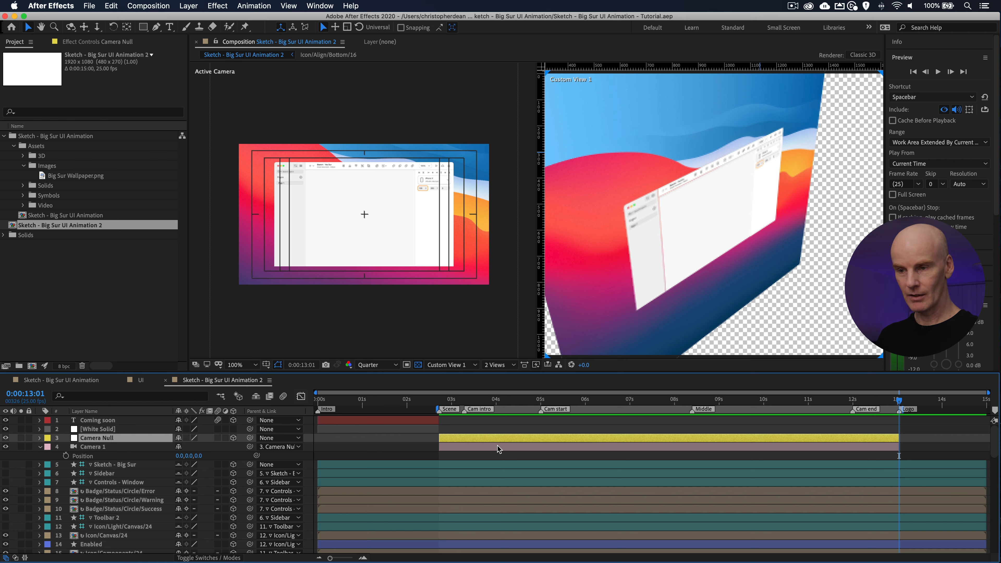
scroll(480, 446, down, 1)
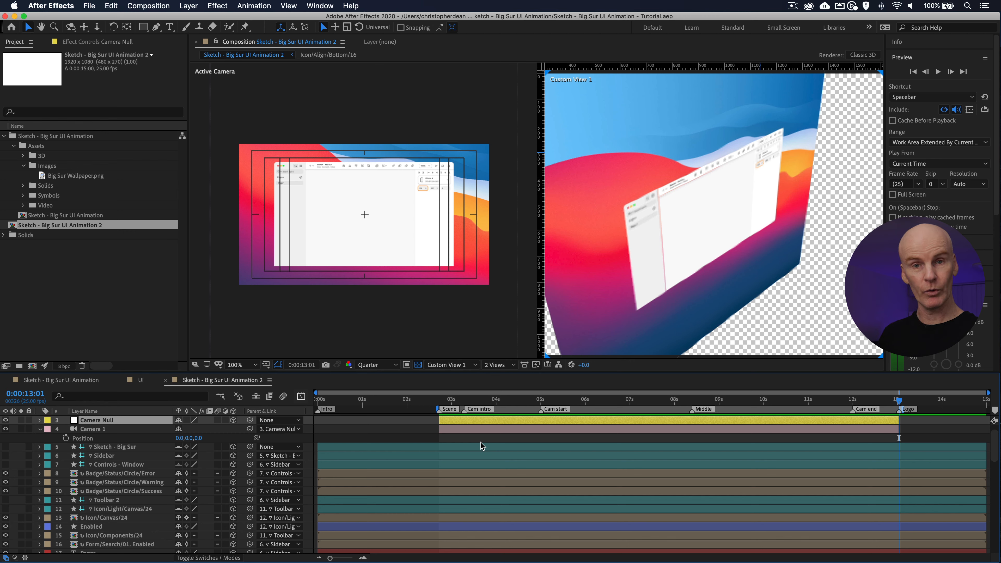
click(464, 464)
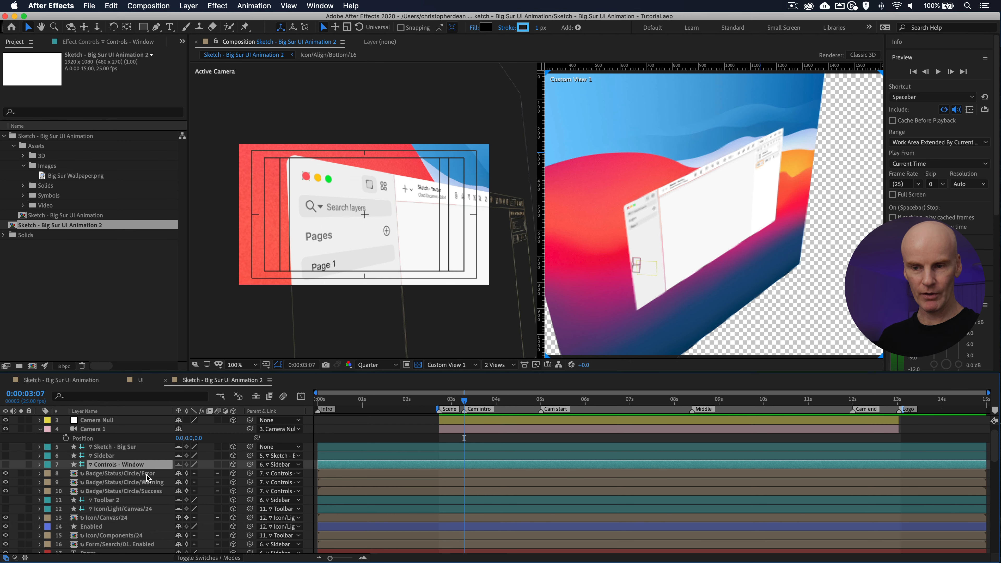
Step: Select the three window-control badge layers: Badge/Status/Circle/Error, Warning and Success
scroll(128, 469, down, 2)
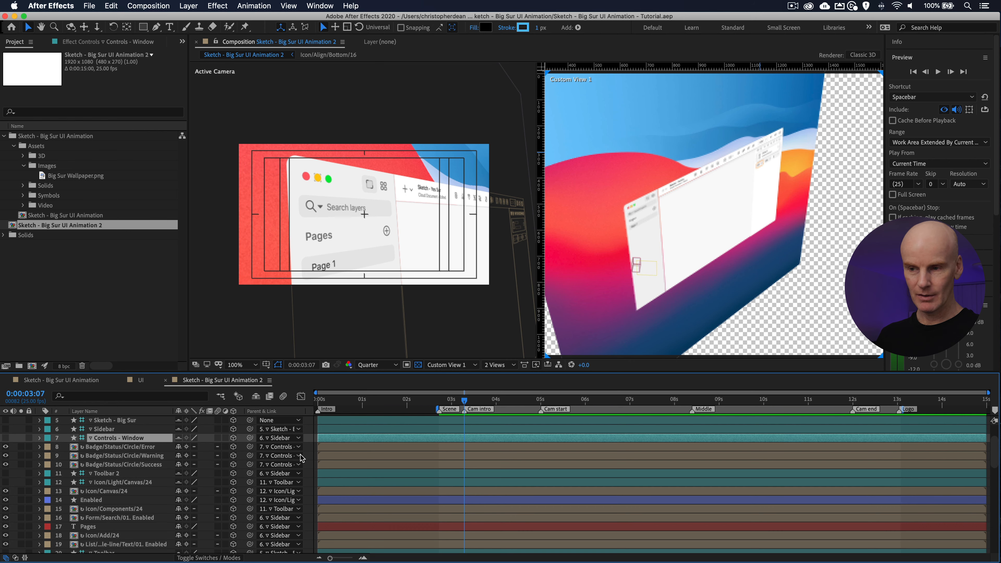
click(390, 447)
shift+click(378, 455)
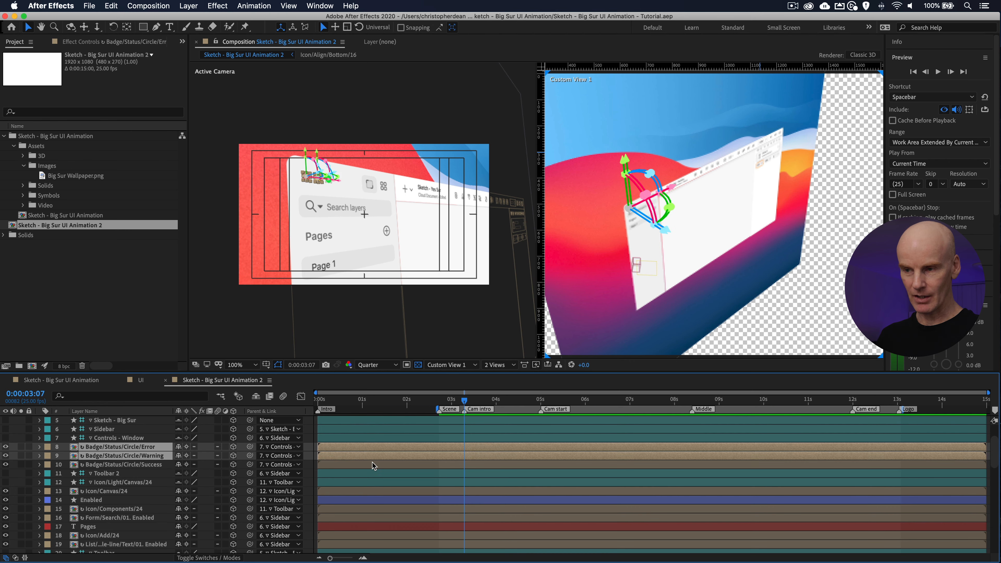
shift+click(372, 464)
Step: Add Icon/Light/Canvas/24, Enabled, Icon/Components/24, Form/Search/01. Enabled, Pages, Icon/Add/24 and the list text layer 19 to the layer selection
scroll(156, 472, down, 2)
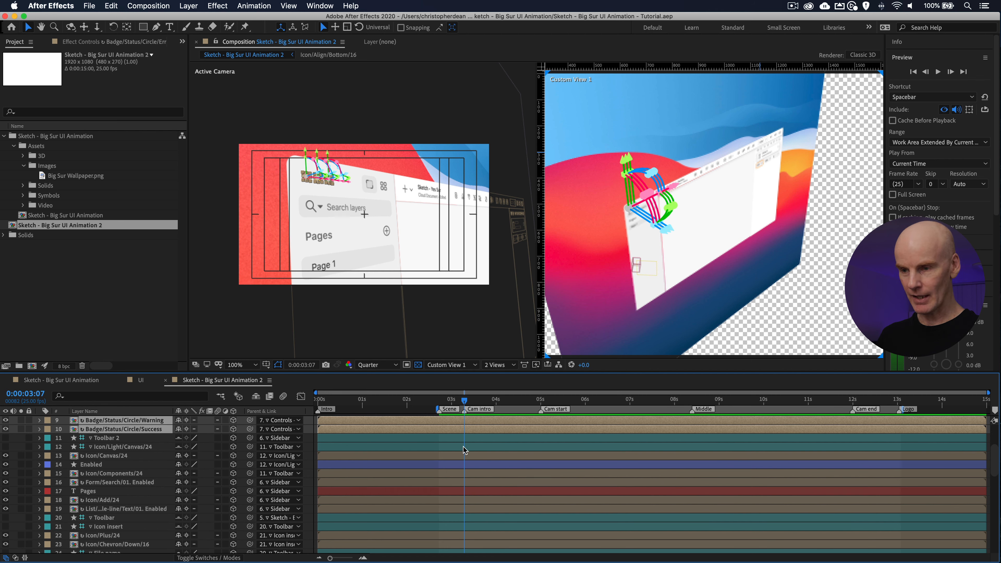
shift+click(445, 450)
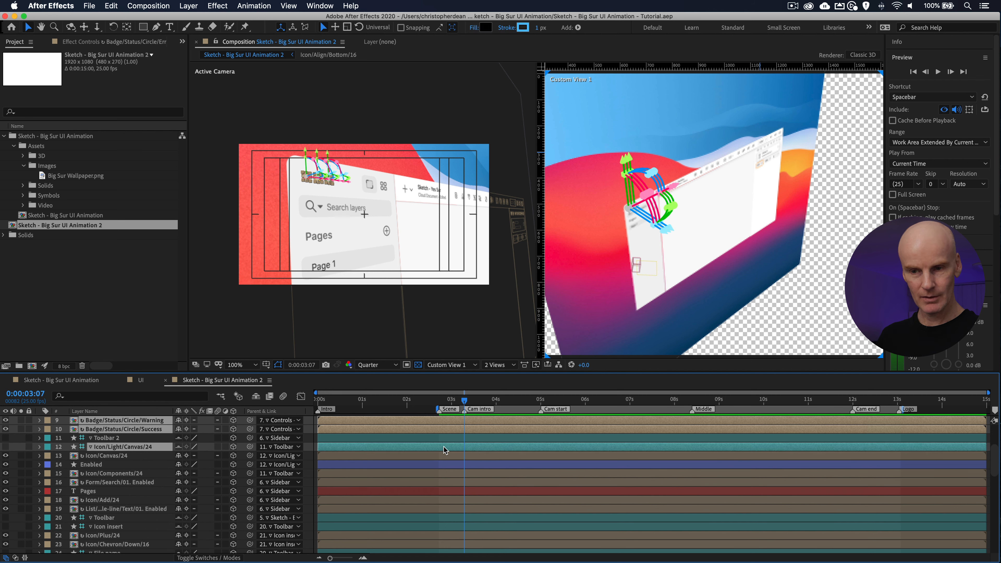
shift+click(423, 466)
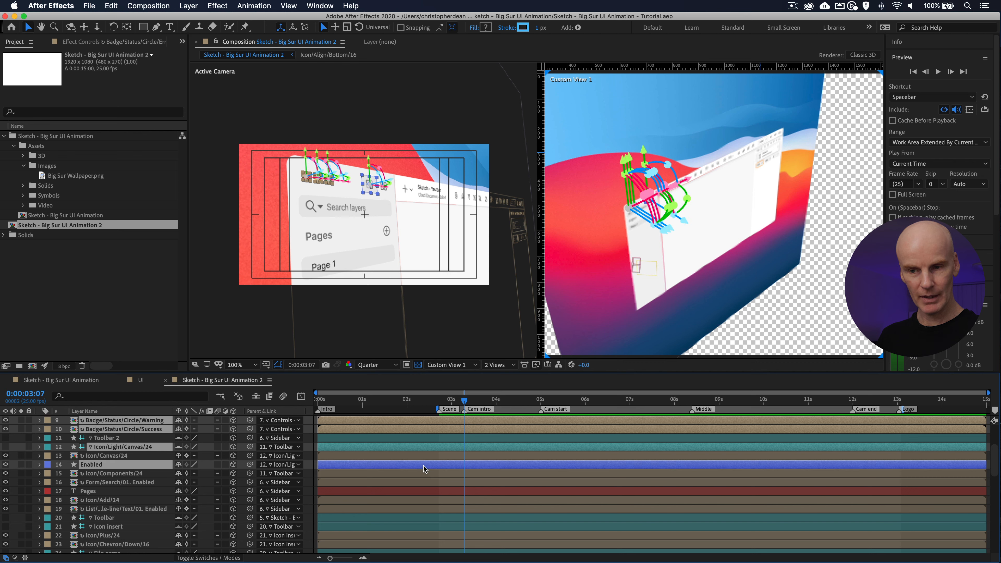
shift+click(421, 473)
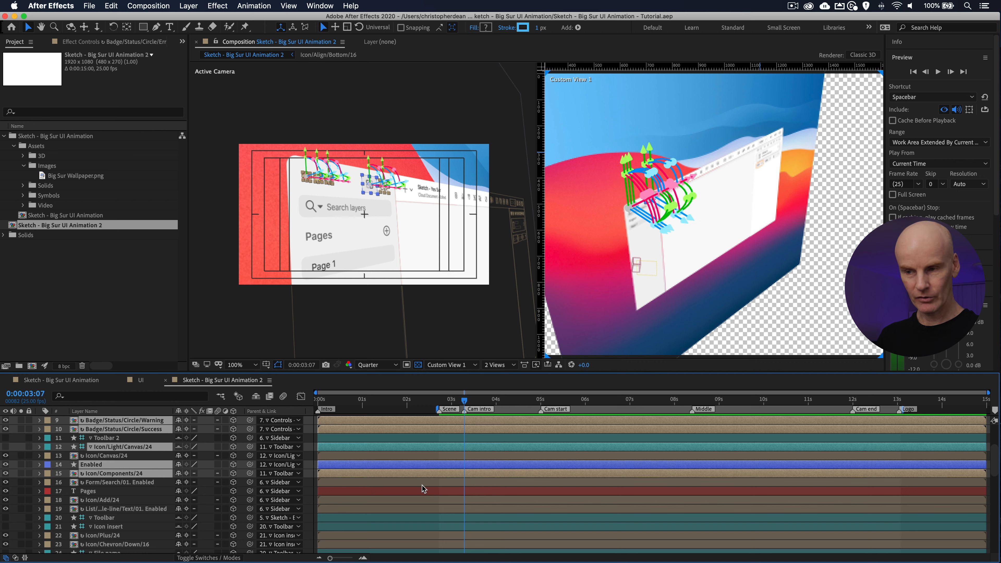
shift+click(423, 481)
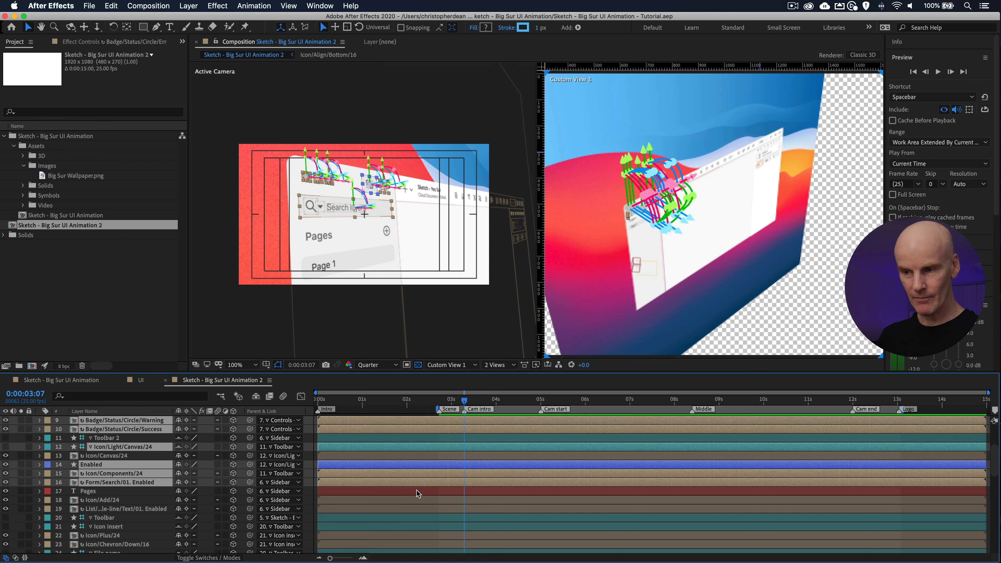
shift+click(430, 491)
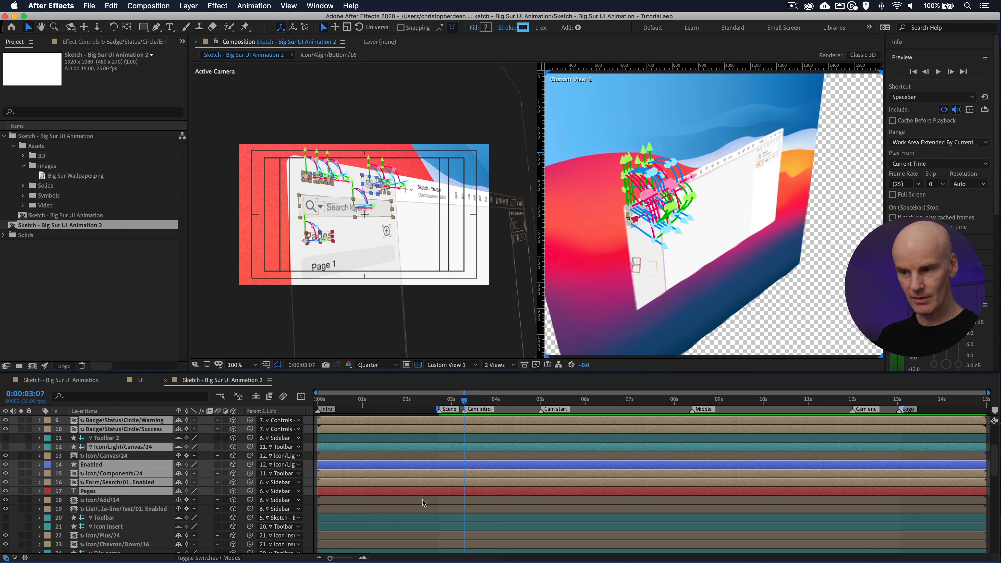
shift+click(422, 499)
shift+click(421, 510)
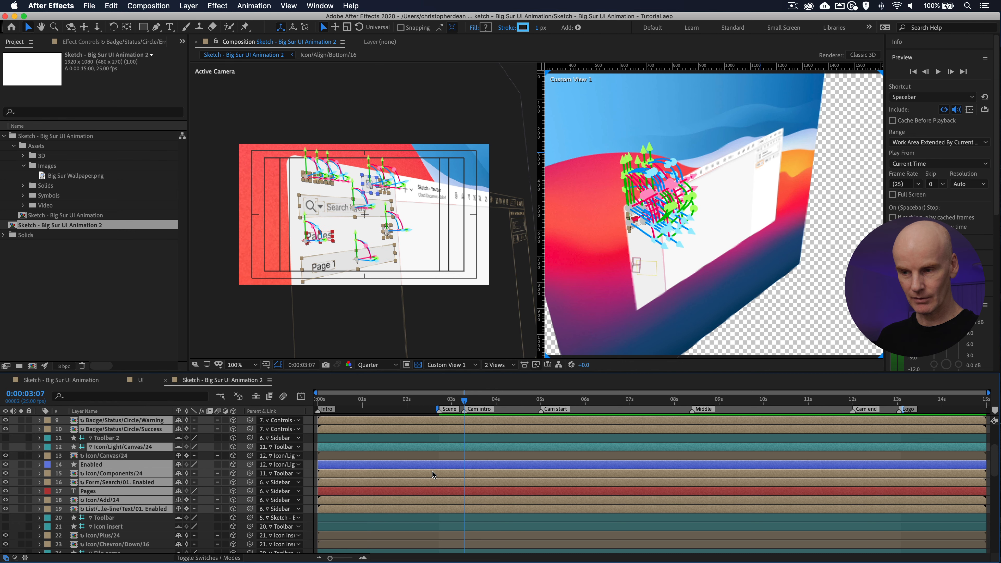
Step: Add the Icon insert and File name group layers to the layer selection
scroll(432, 471, down, 2)
scroll(432, 474, down, 1)
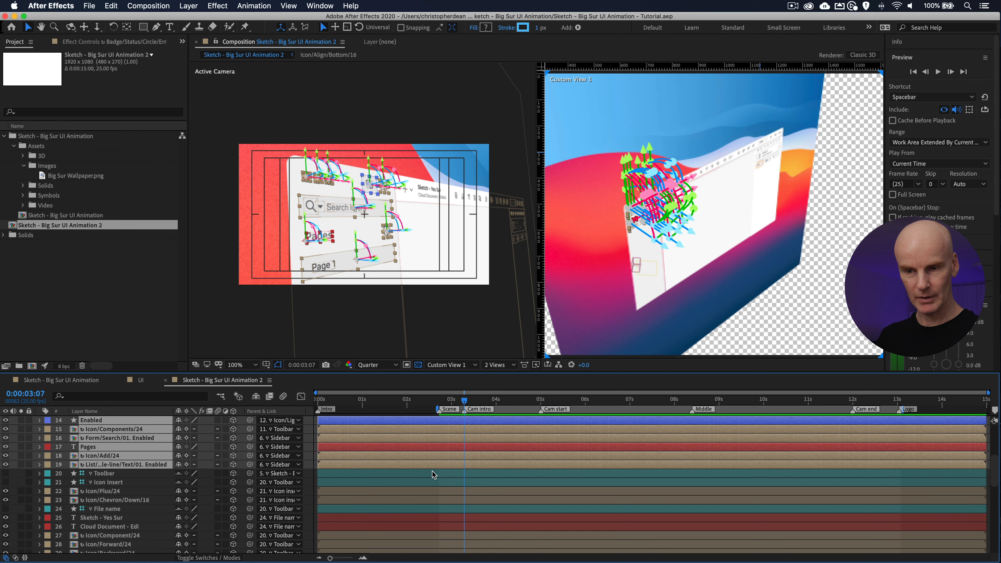
shift+click(425, 482)
scroll(449, 463, down, 2)
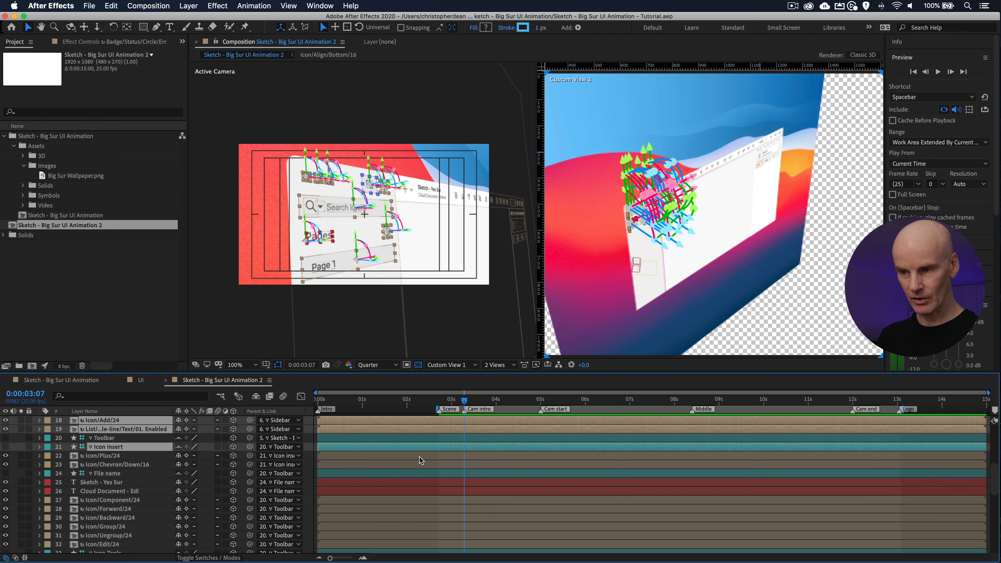
shift+click(423, 473)
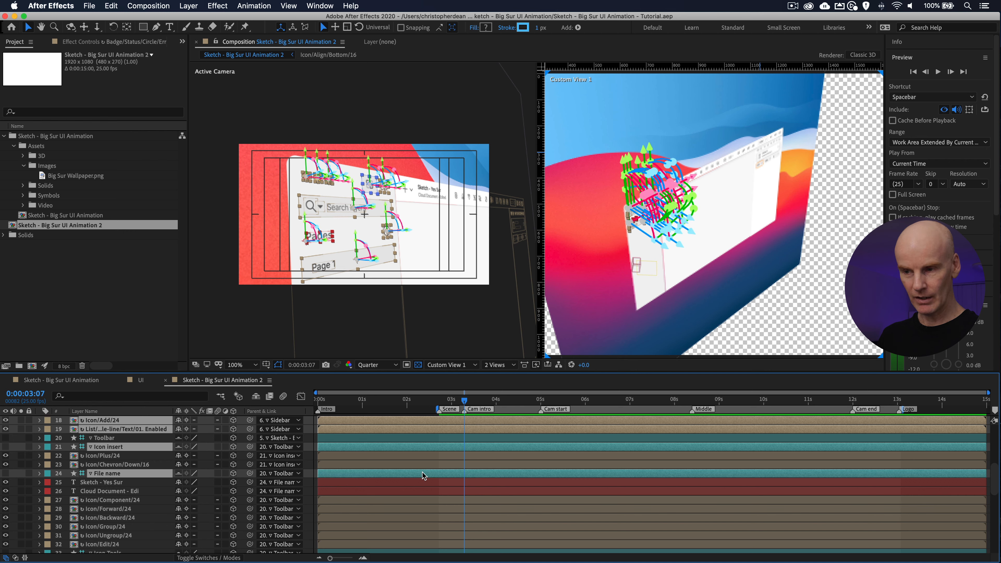
Step: Add the toolbar layers Icon/Component/24, Icon/Forward/24, Icon/Backward/24 and Icon/Group/24 to the layer selection
scroll(422, 473, down, 1)
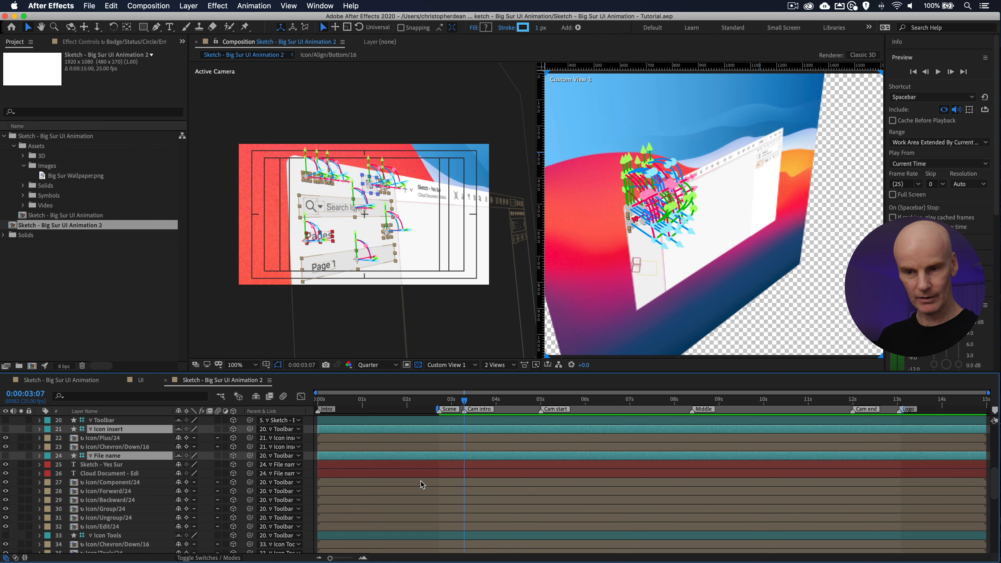
shift+click(422, 482)
shift+click(422, 491)
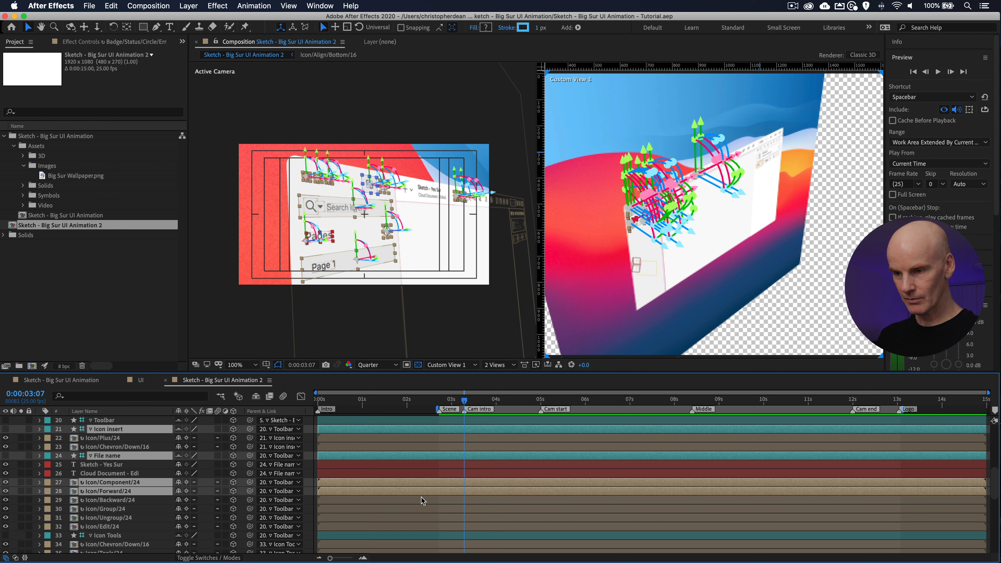
shift+click(421, 500)
shift+click(420, 510)
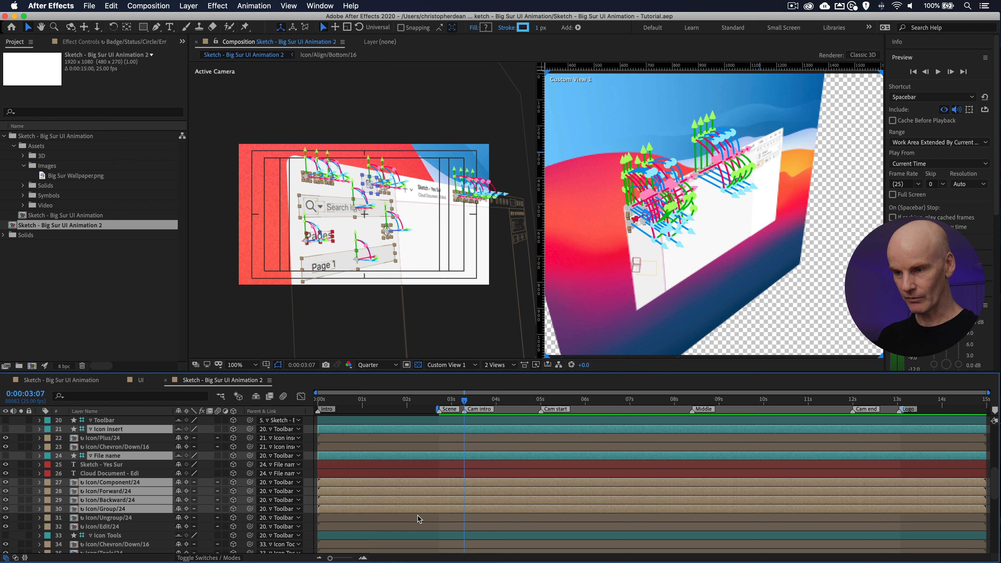
Step: Add the Icon/Ungroup/24 and Icon/Edit/24 layers to the current layer selection
shift+click(417, 518)
shift+click(417, 527)
scroll(429, 481, down, 1)
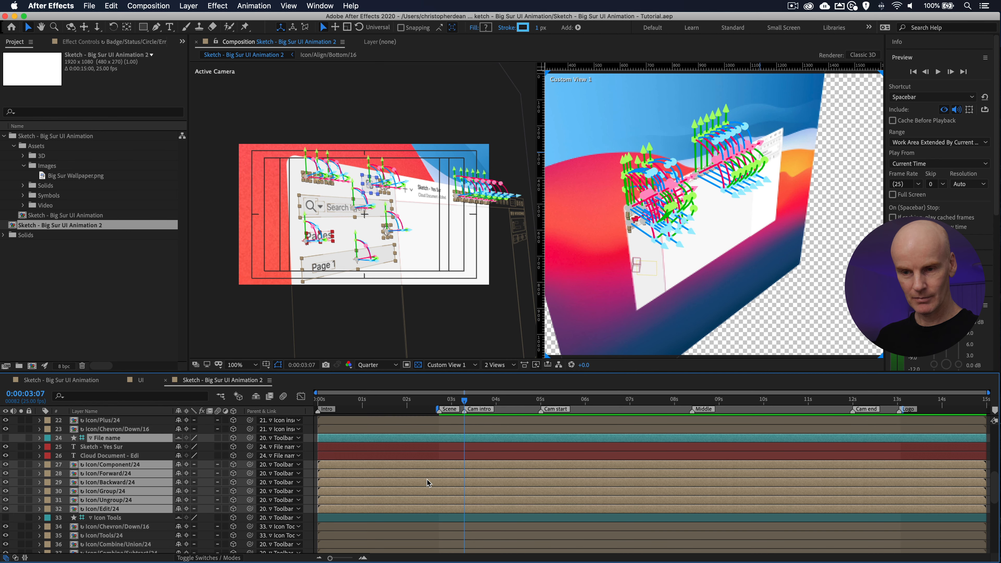
Step: Add the toolbar layers from Icon/Chevron/Down/16 (layer 34) through Icon/Assistants/24 (layer 43) to the layer selection
scroll(428, 483, down, 2)
scroll(429, 482, down, 2)
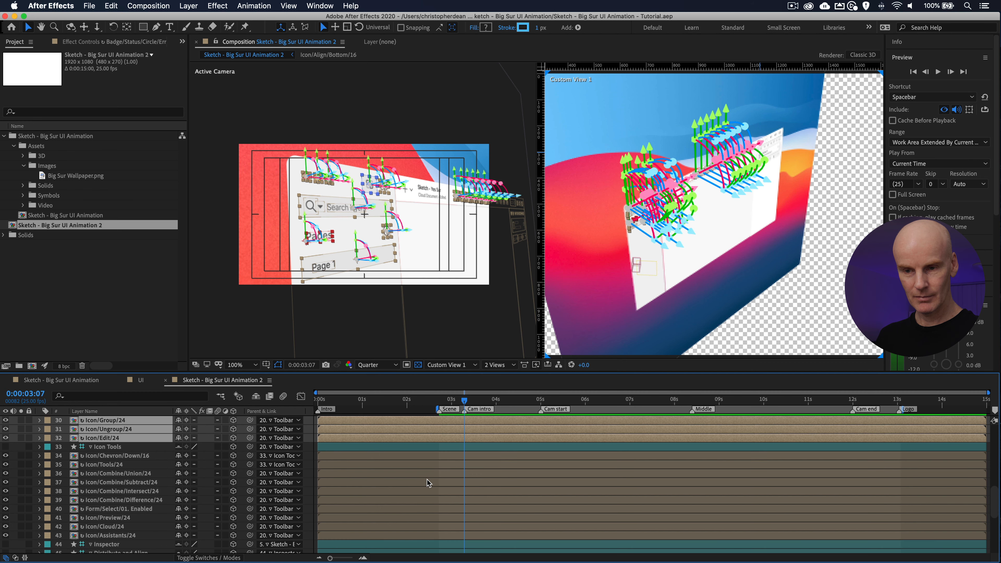
shift+click(417, 456)
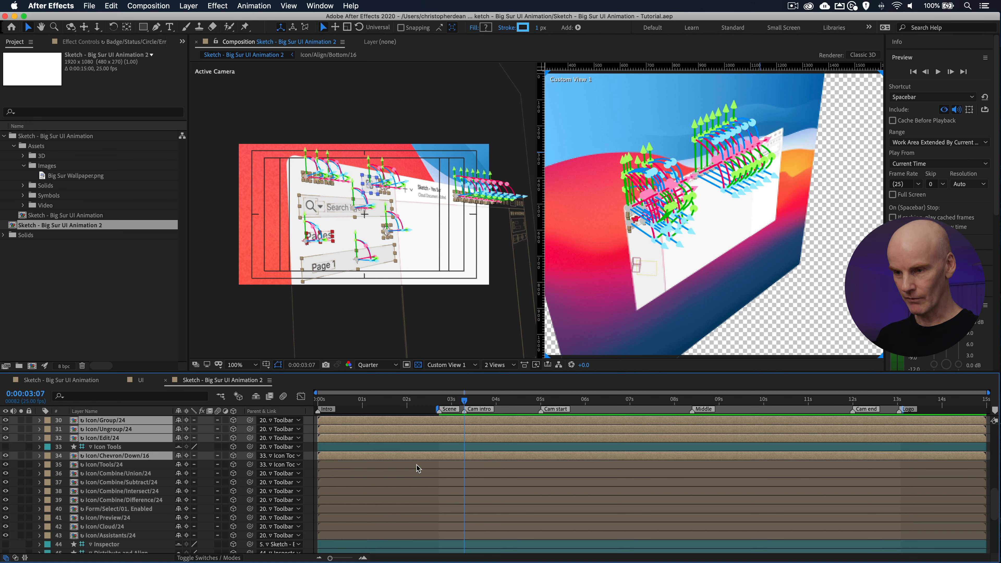
shift+click(416, 465)
shift+click(414, 476)
shift+click(412, 485)
shift+click(412, 494)
shift+click(411, 500)
shift+click(412, 509)
shift+click(409, 518)
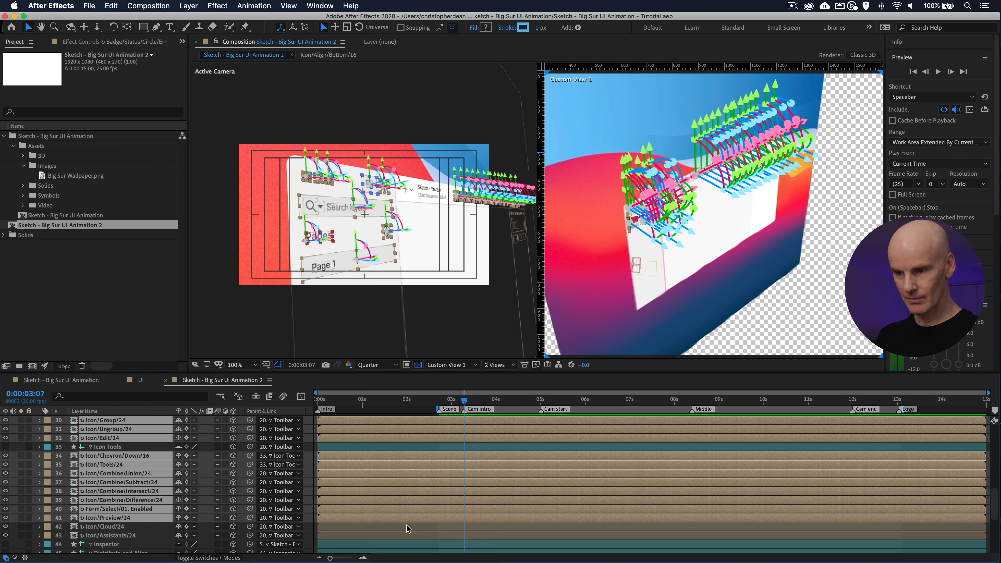
shift+click(407, 534)
Step: Add the Icon/Distribute and Icon/Align layers, numbers 46 to 53, to the layer selection
scroll(416, 479, down, 3)
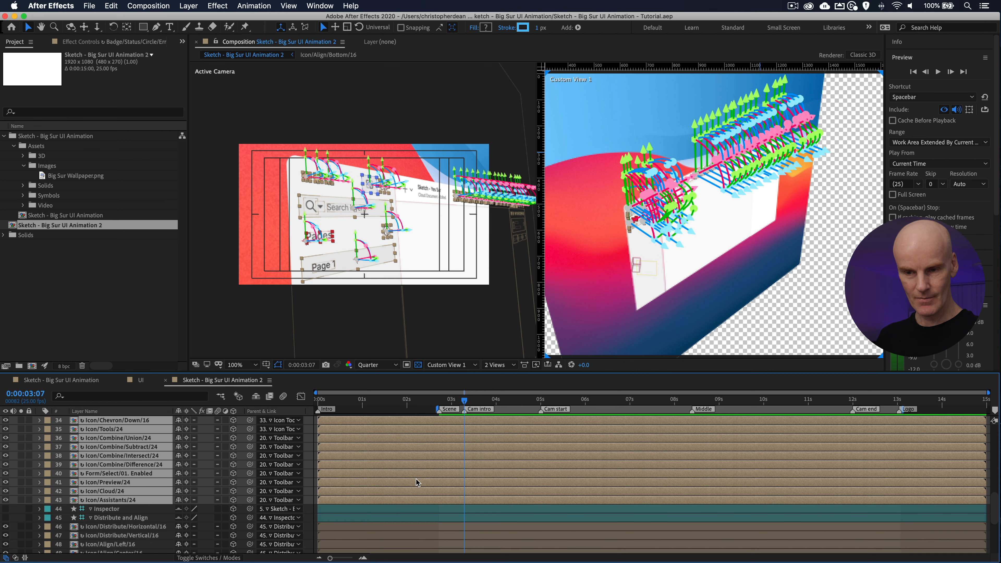
scroll(416, 479, down, 2)
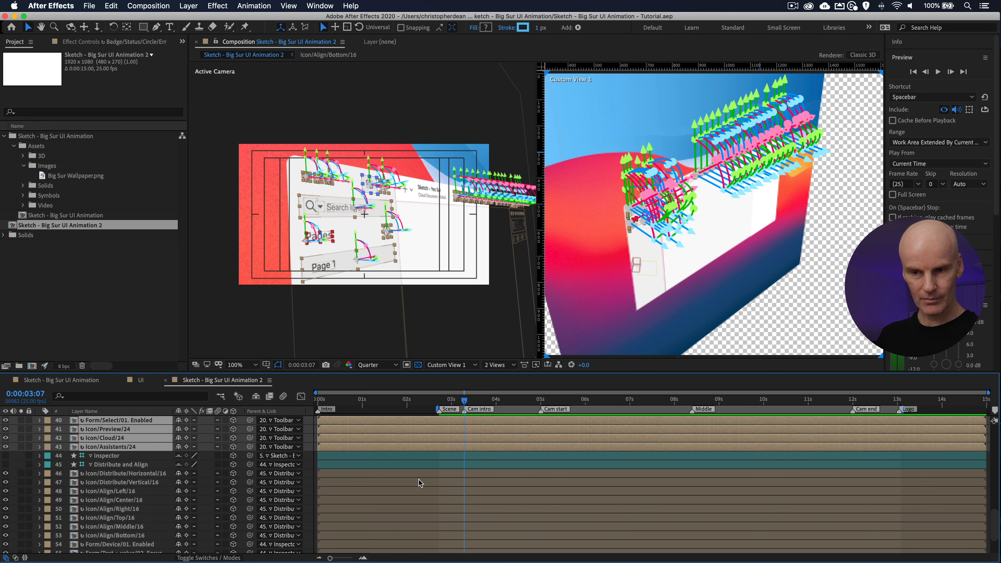
scroll(415, 479, down, 2)
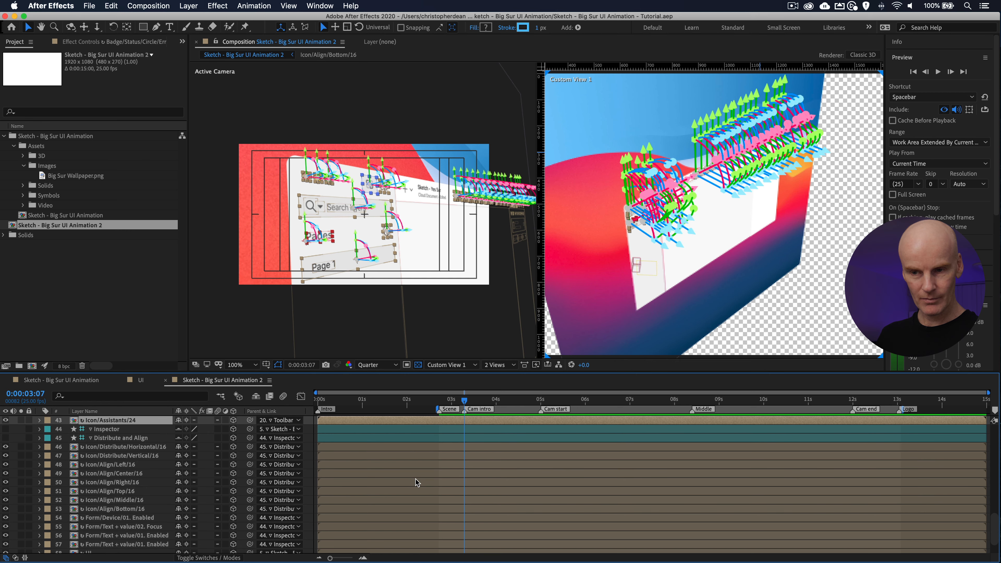
super+click(390, 448)
super+click(389, 455)
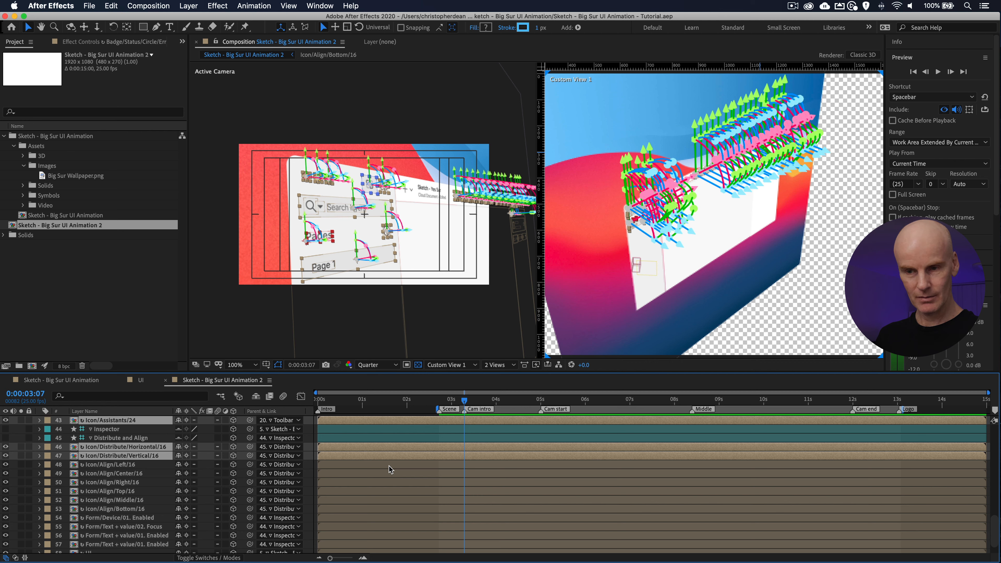
super+click(388, 465)
super+click(384, 474)
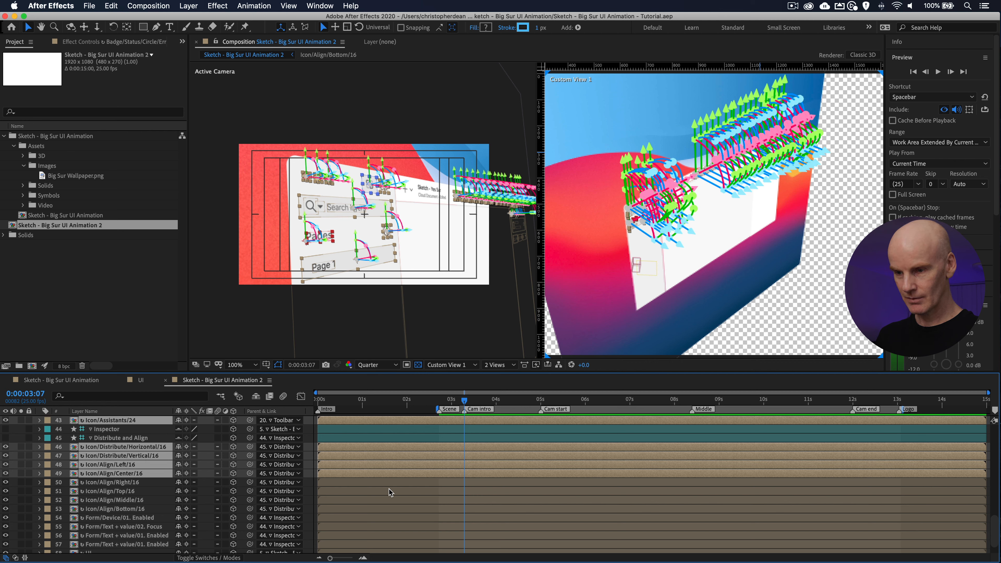
super+click(388, 482)
super+click(393, 491)
super+click(397, 500)
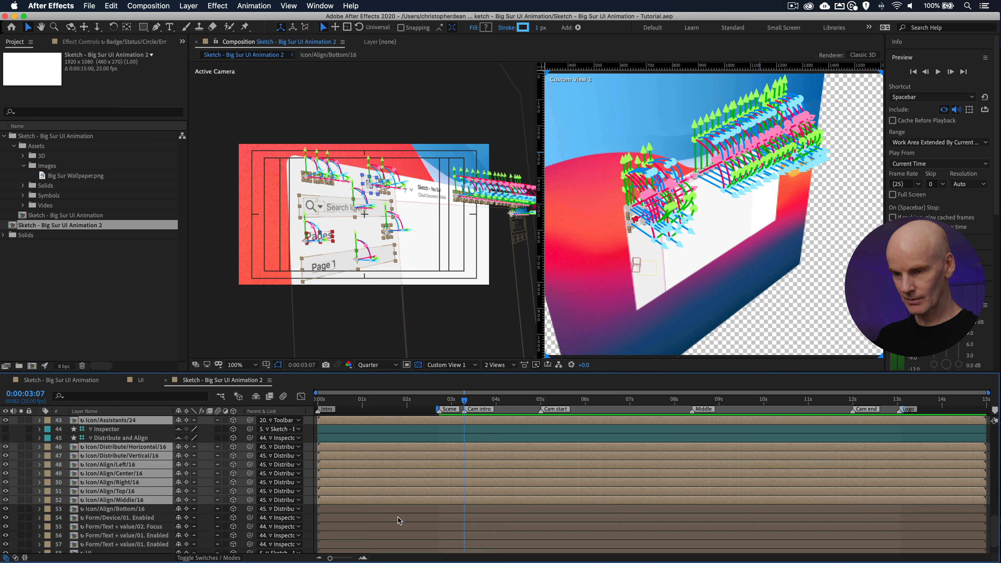
super+click(399, 508)
Step: Add the Form/Device and three Form/Text + value layers, numbers 54 to 57, to the layer selection
super+click(398, 518)
super+click(398, 527)
super+click(397, 536)
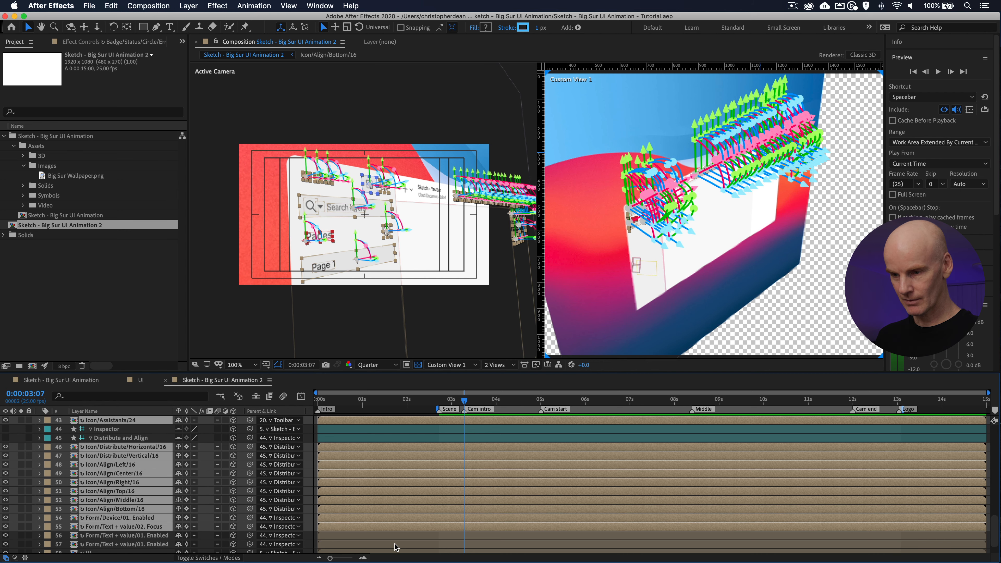
super+click(401, 544)
scroll(405, 490, up, 5)
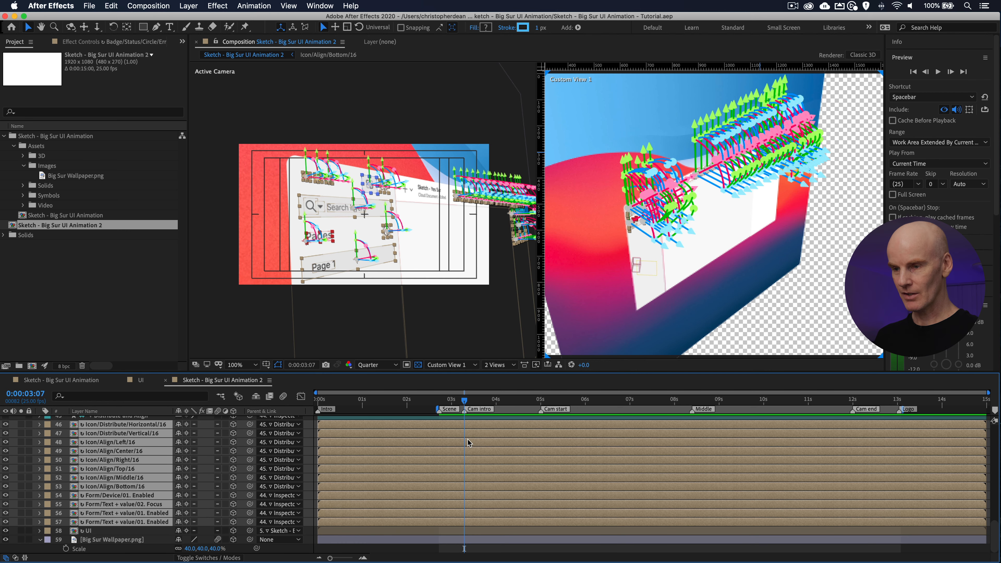
Step: Switch the second composition view from Custom View 1 to Top
scroll(468, 440, up, 5)
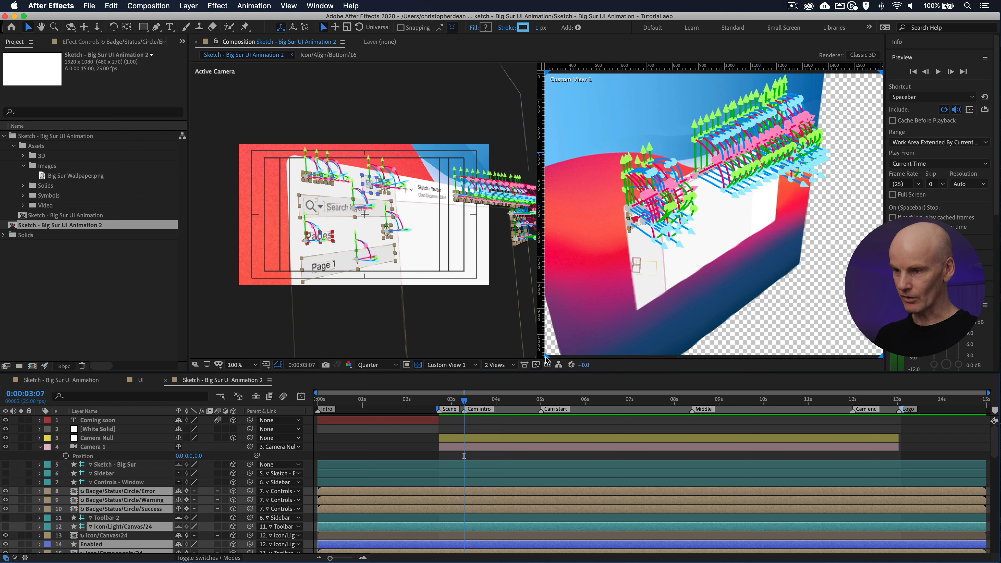
click(459, 364)
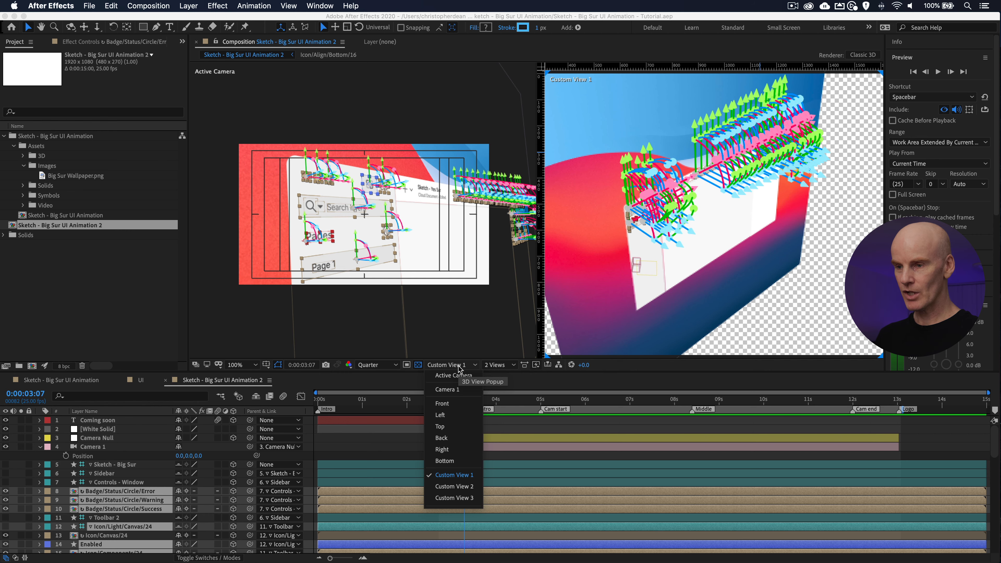
click(457, 430)
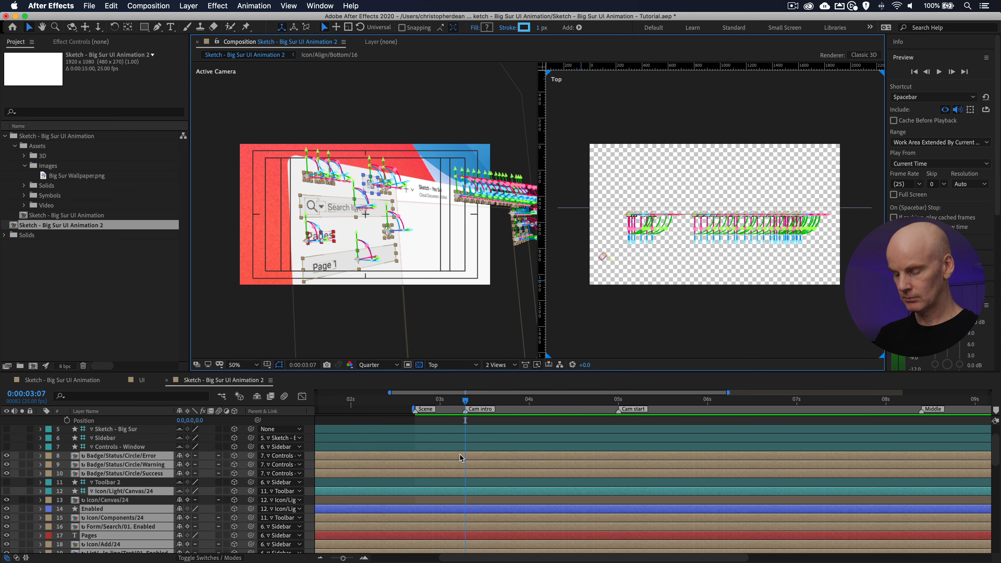
Step: Reveal Position on all selected layers and add Position keyframes at 0:00:03:07 and 0:00:04:02
key(p)
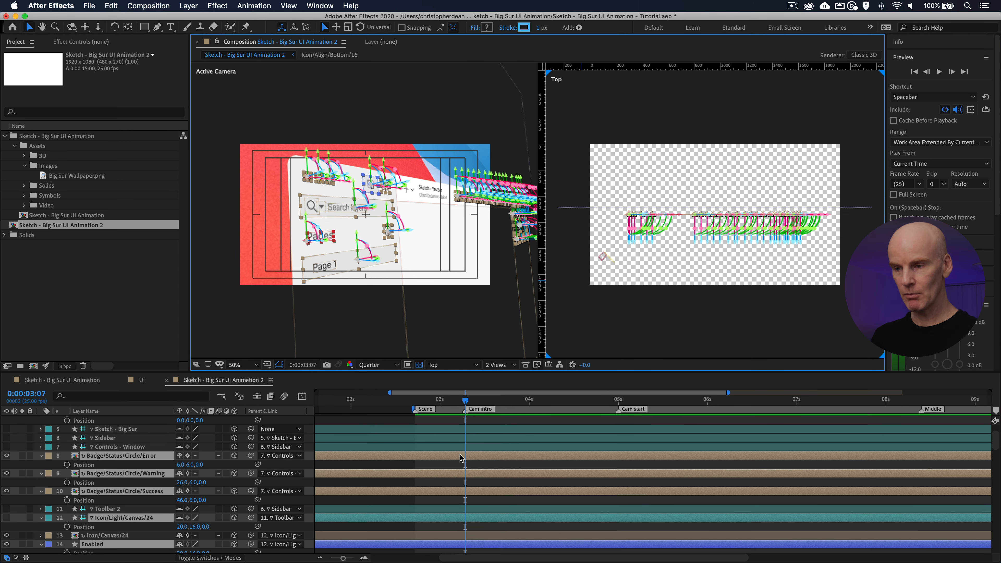
click(67, 465)
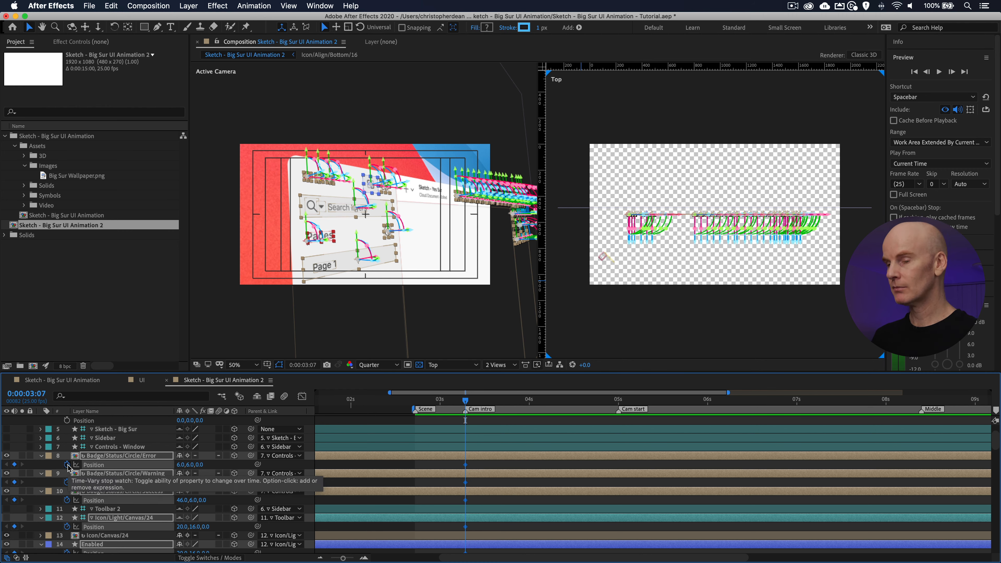
key(space)
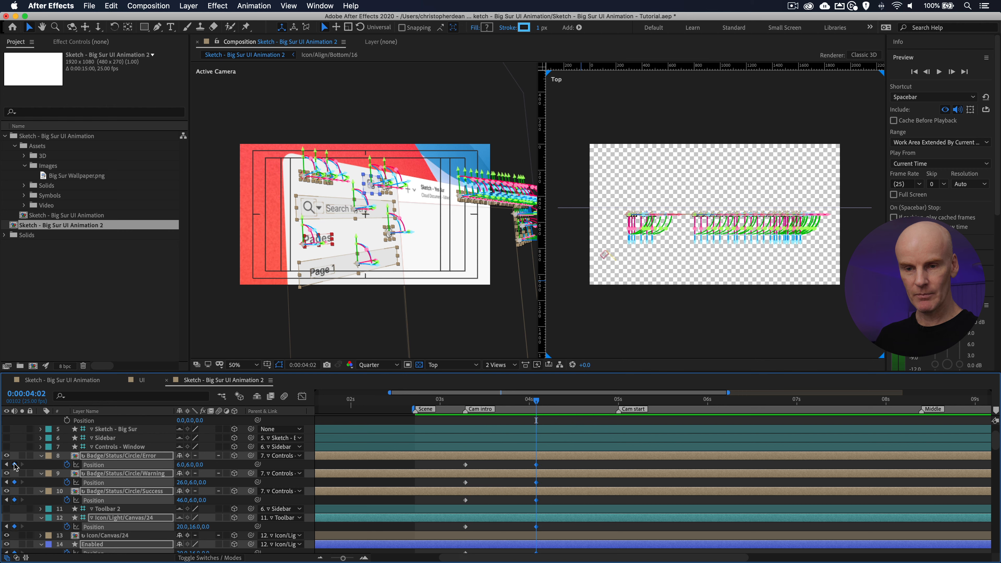
Step: Apply Easy Ease In to the selected Position keyframes at 0:00:04:02
right_click(536, 465)
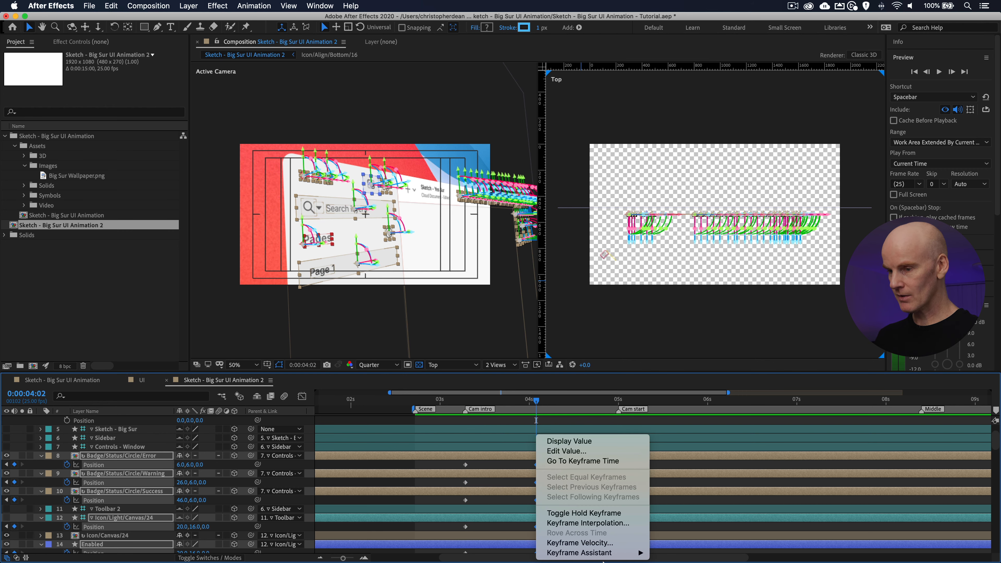
mouse_move(606, 555)
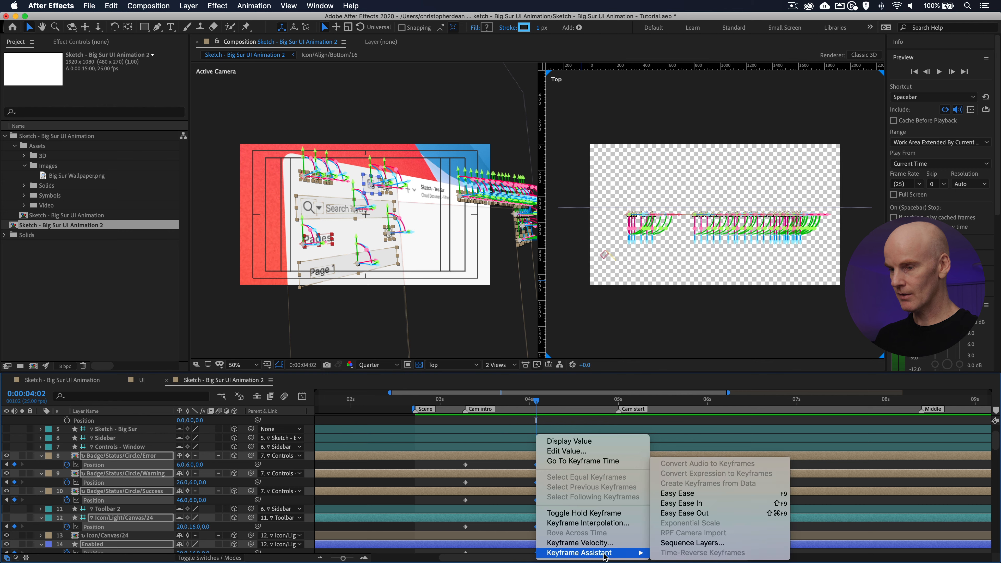
click(685, 503)
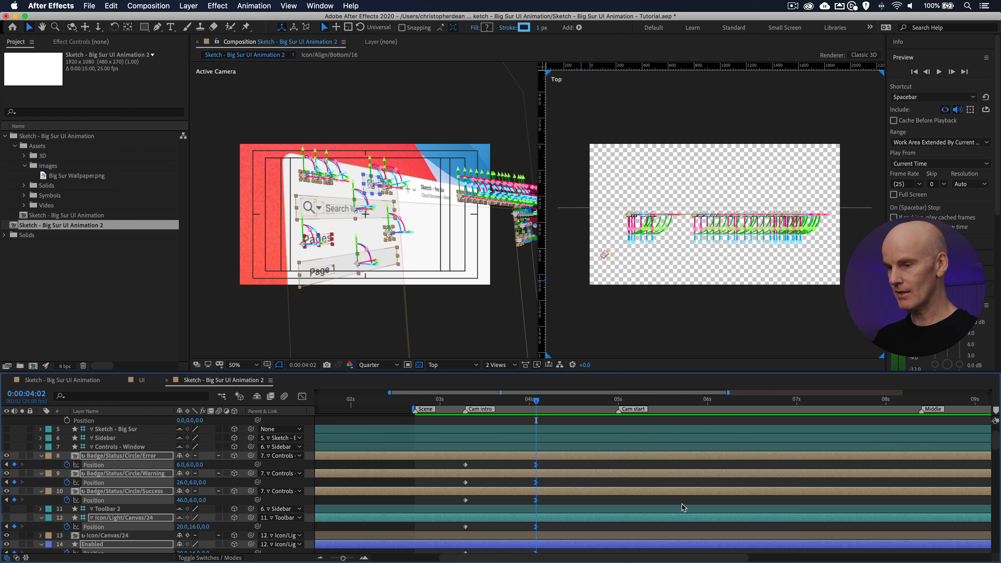
Step: Set the incoming velocity influence of the Position keyframes at 0:00:04:02 to 95%
right_click(536, 466)
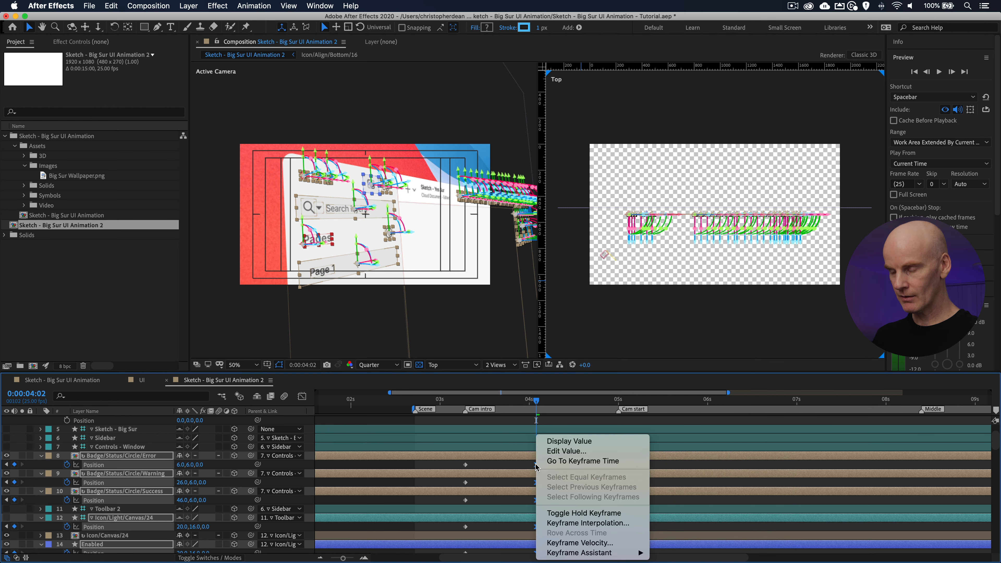
click(584, 543)
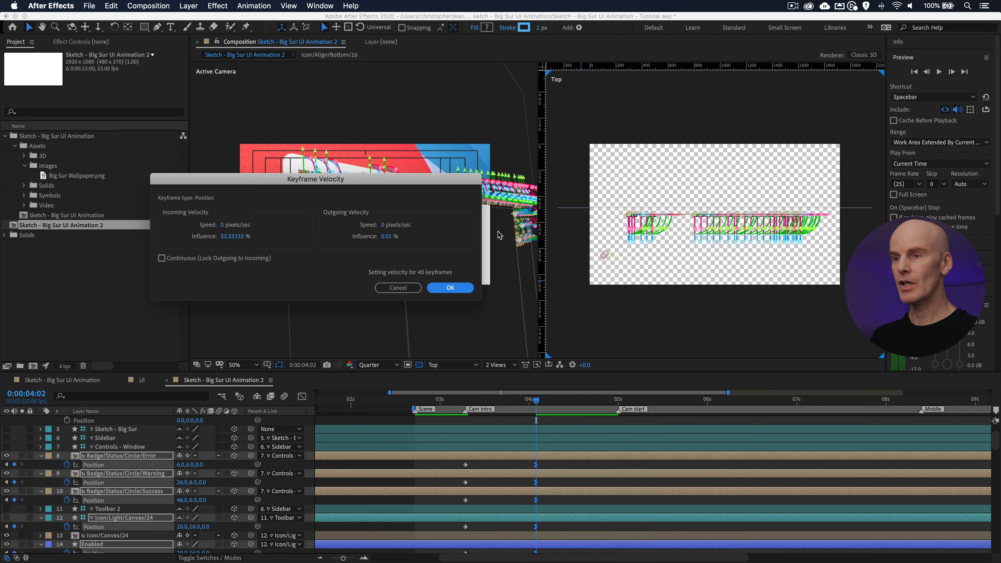
click(233, 236)
text(95)
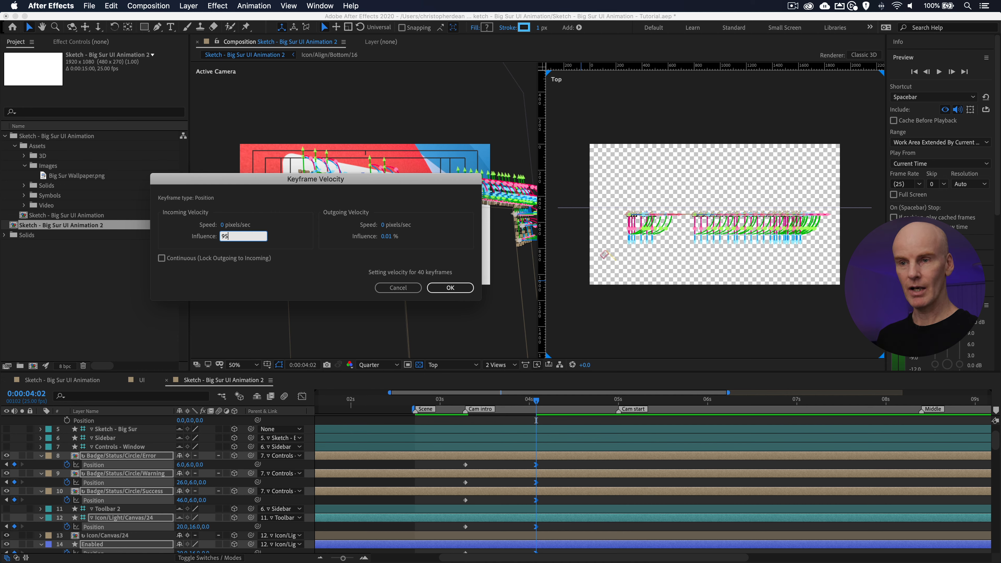
key(Return)
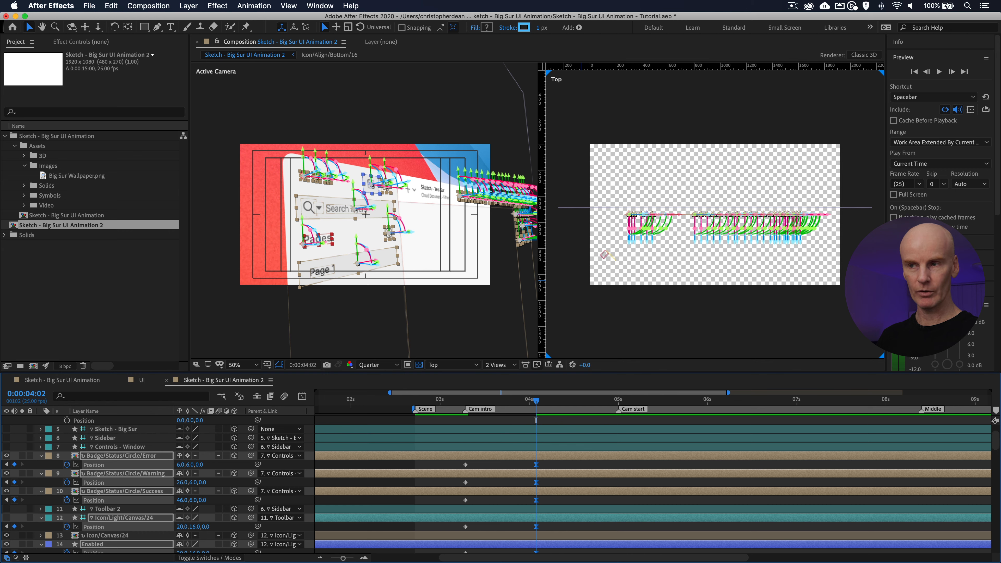
Step: Return to 0:00:03:07, enlarge the timeline and select only the Position keyframes of all layers at that time
key(shift+Page_Up)
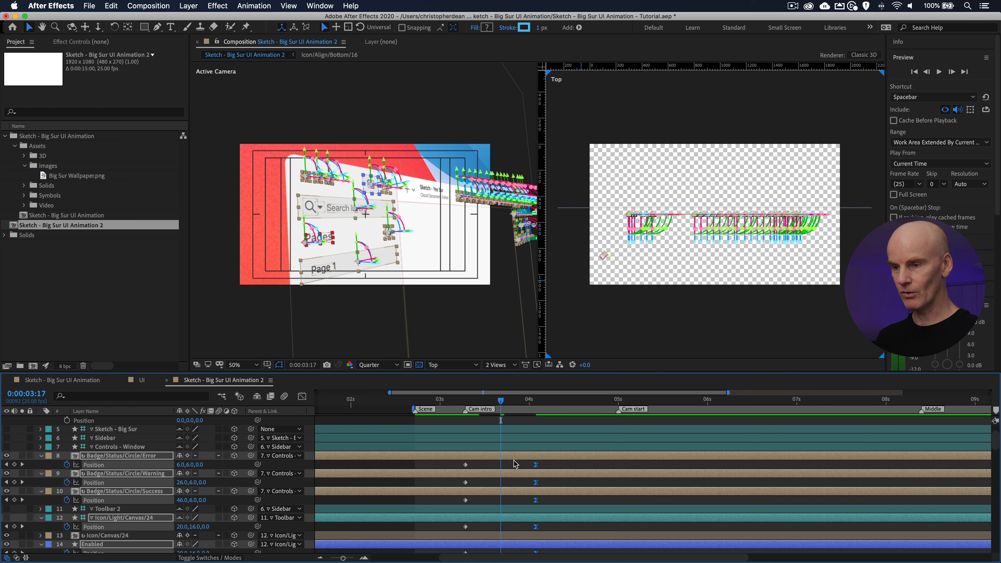
key(shift+Page_Up)
click(463, 471)
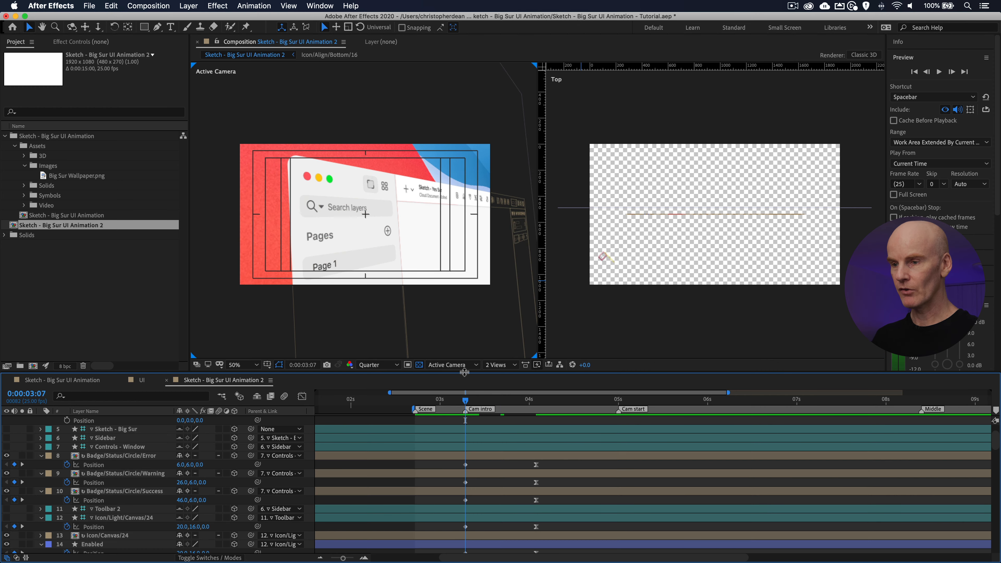
drag(467, 373, 467, 163)
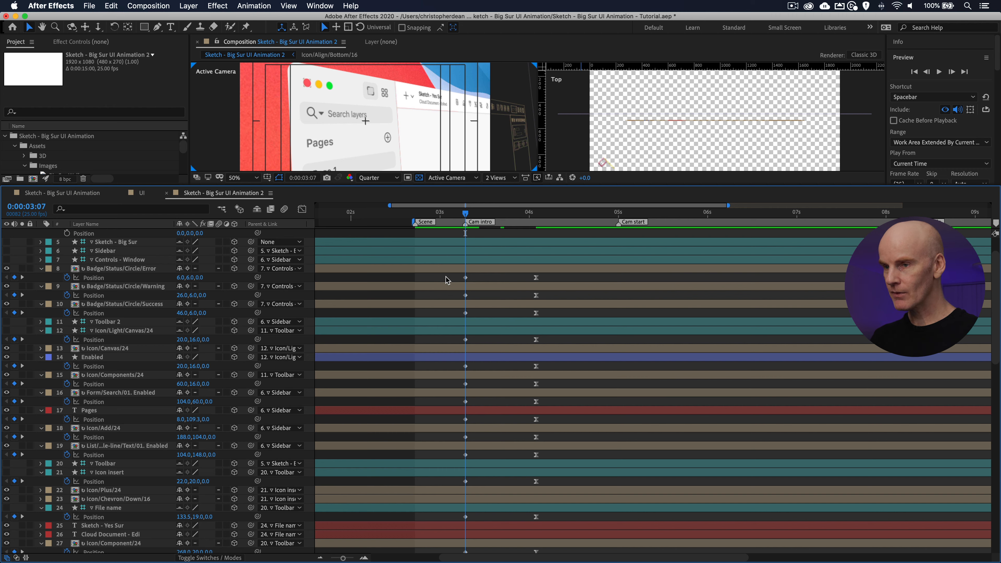
mouse_move(446, 277)
mouse_down()
mouse_move(469, 293)
mouse_move(468, 560)
mouse_move(475, 531)
mouse_up()
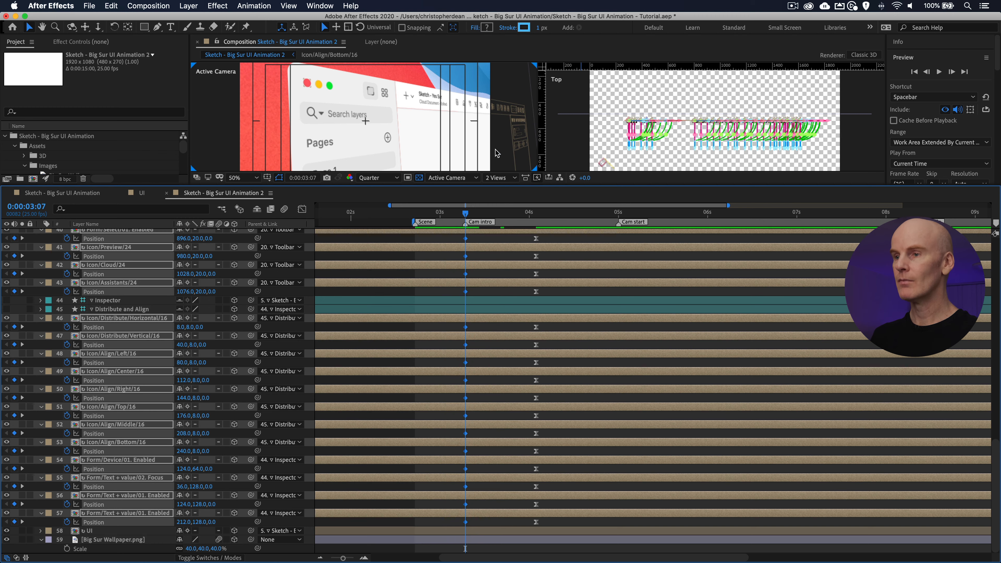
Step: Restore a larger composition view and move the selected layers along Z in the Top view to about -444
drag(483, 186, 482, 312)
drag(466, 385, 492, 393)
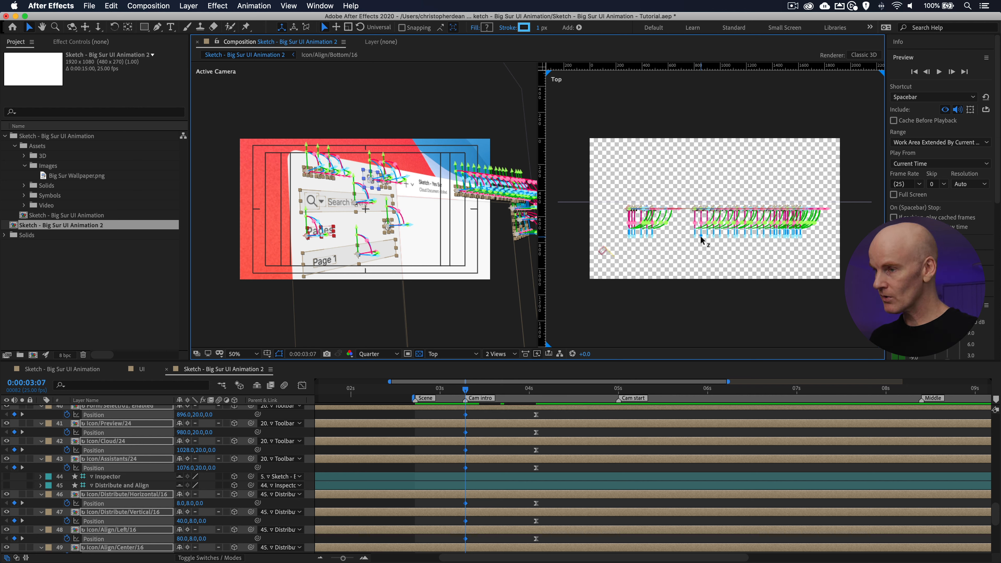
drag(701, 235, 702, 294)
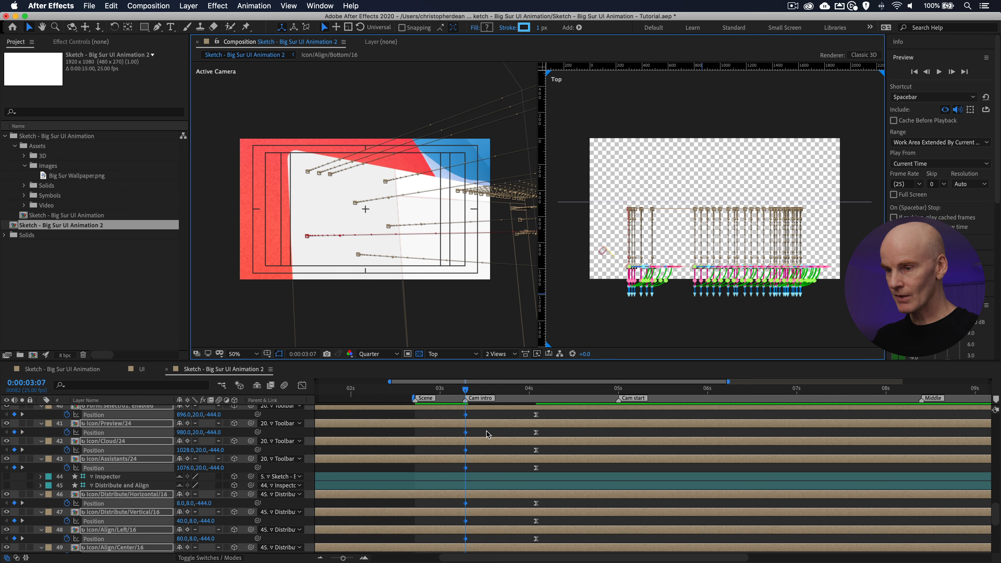
Step: Go to 0:00:03:10 and shift both Position keyframes of the Badge/Status/Circle/Warning layer so the first sits there
click(467, 431)
scroll(468, 434, up, 15)
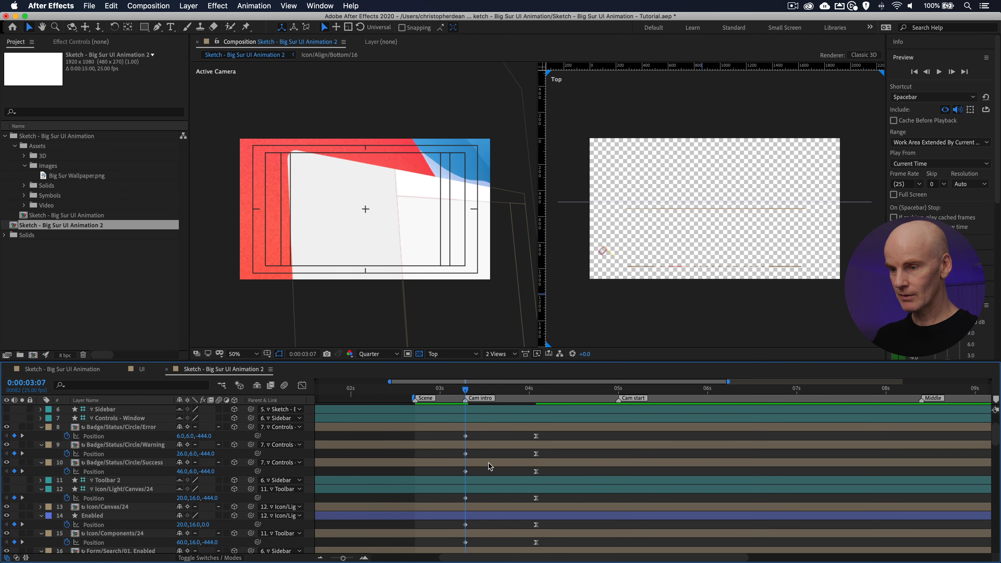
click(469, 427)
click(468, 428)
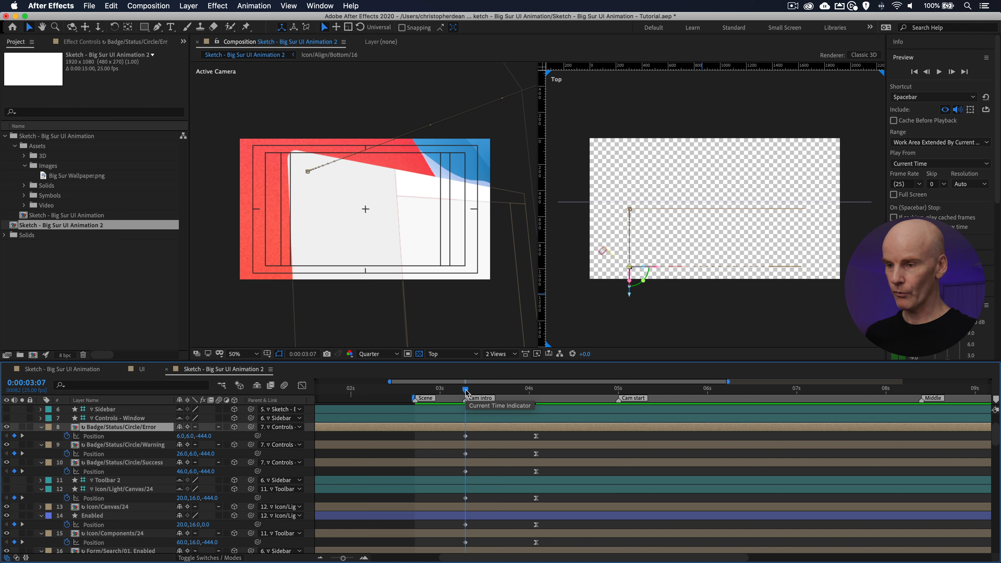
drag(466, 392, 476, 393)
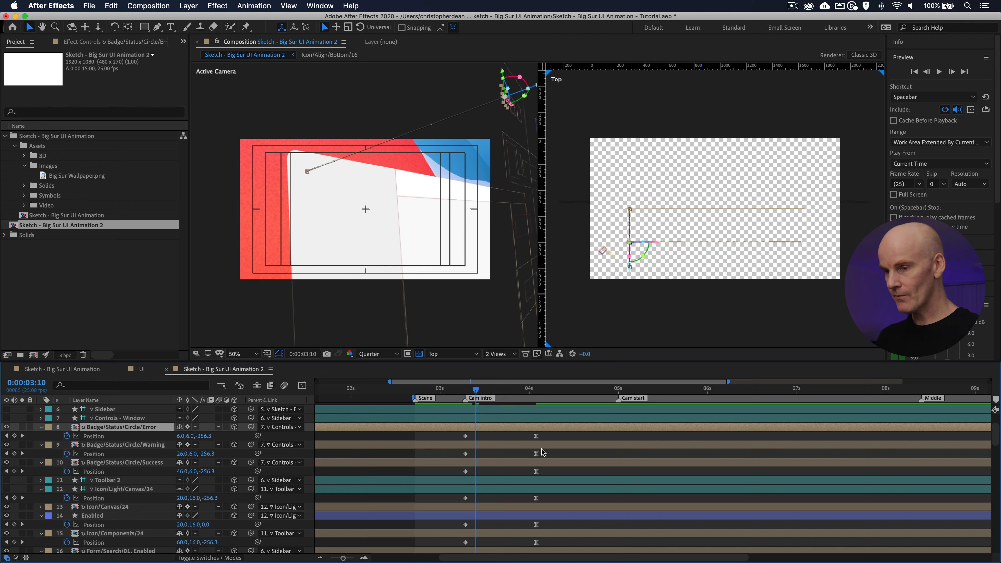
drag(548, 455, 477, 456)
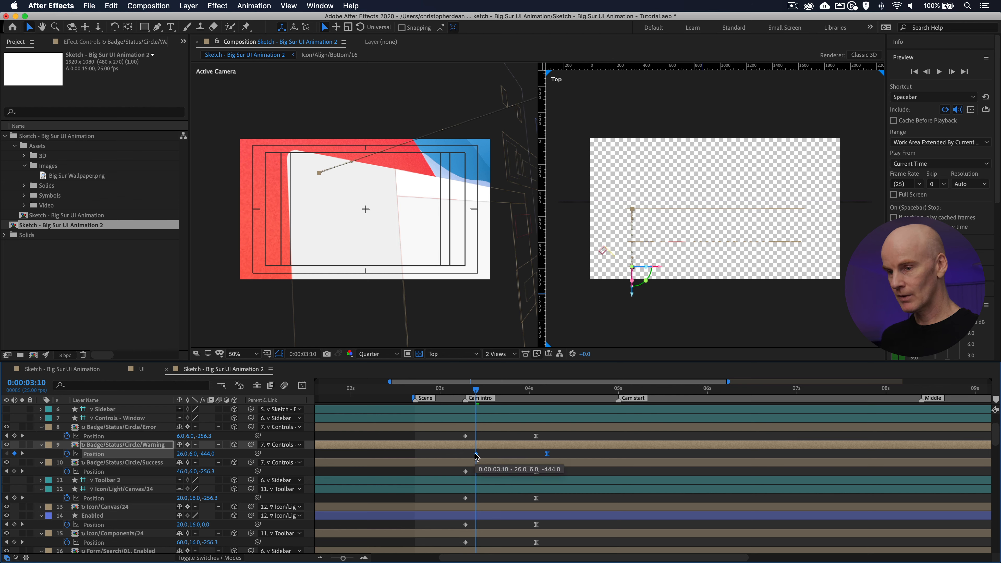
Step: Go to 0:00:03:13 and shift both Position keyframes of the Badge/Status/Circle/Success layer so the first sits there
key(space)
drag(557, 475, 528, 397)
click(466, 391)
key(j)
scroll(469, 491, down, 1)
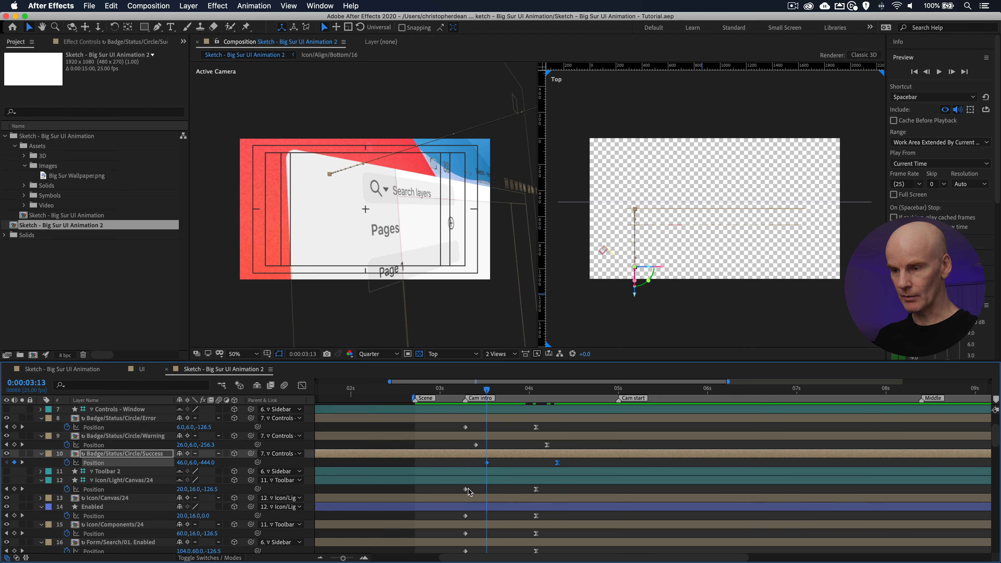
Step: Advance to 0:00:03:15 and shift both Position keyframes of the Icon/Light/Canvas/24 layer so the first sits there
key(Page_Down)
key(Page_Down)
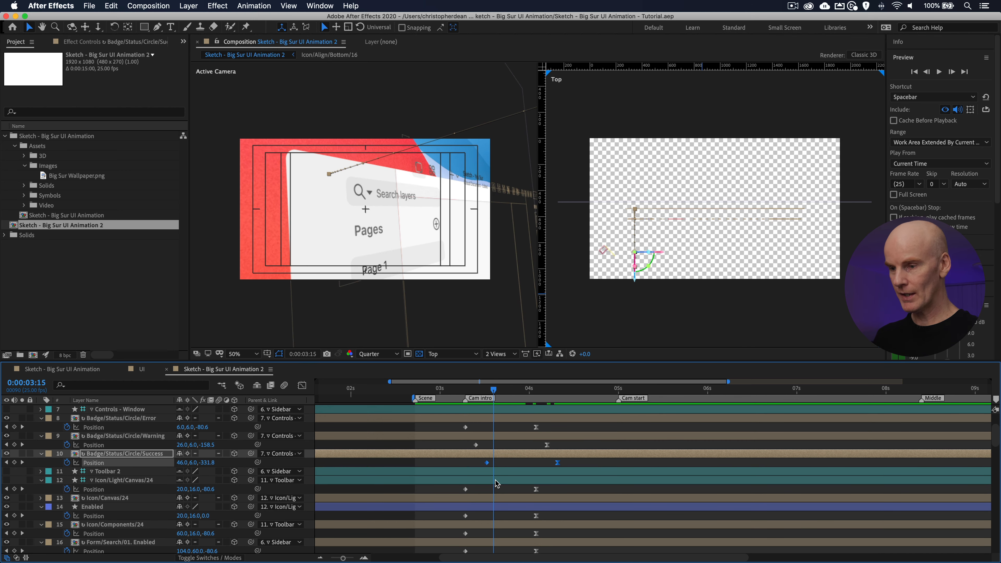
drag(450, 487, 548, 499)
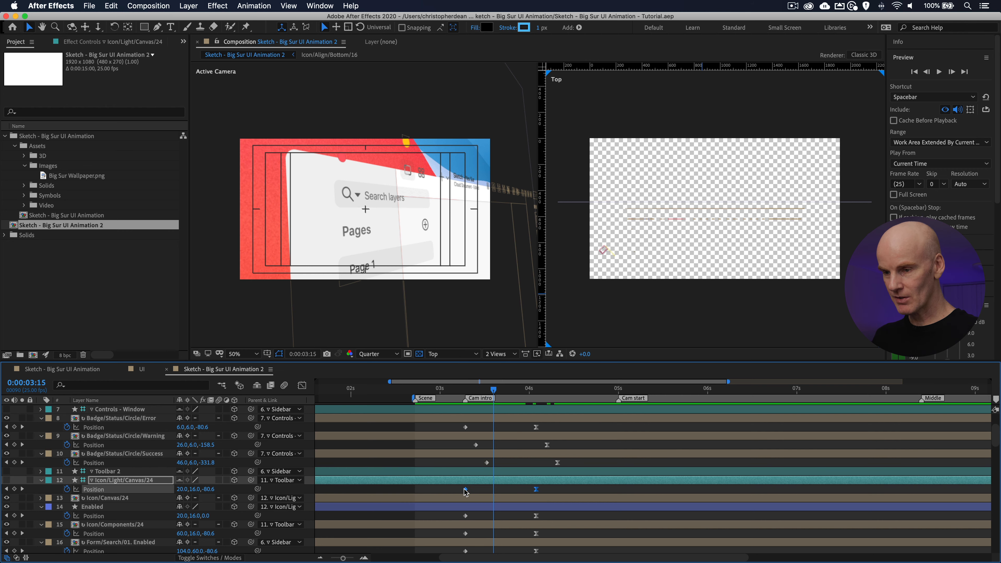
drag(465, 490, 493, 489)
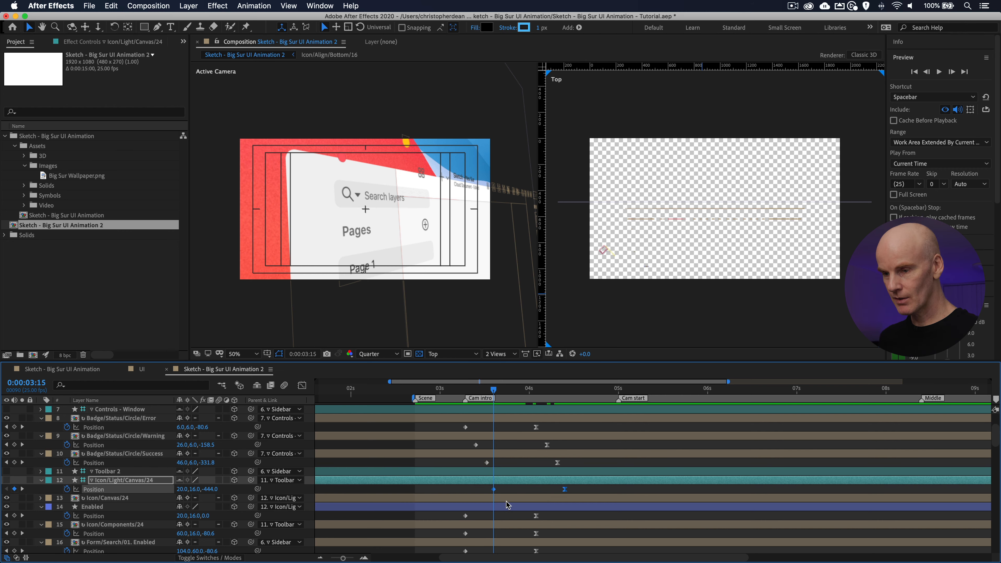
Step: Advance to 0:00:03:17 and shift both Position keyframes of the Enabled layer so the first sits there
key(Page_Down)
key(Page_Down)
drag(546, 517, 496, 517)
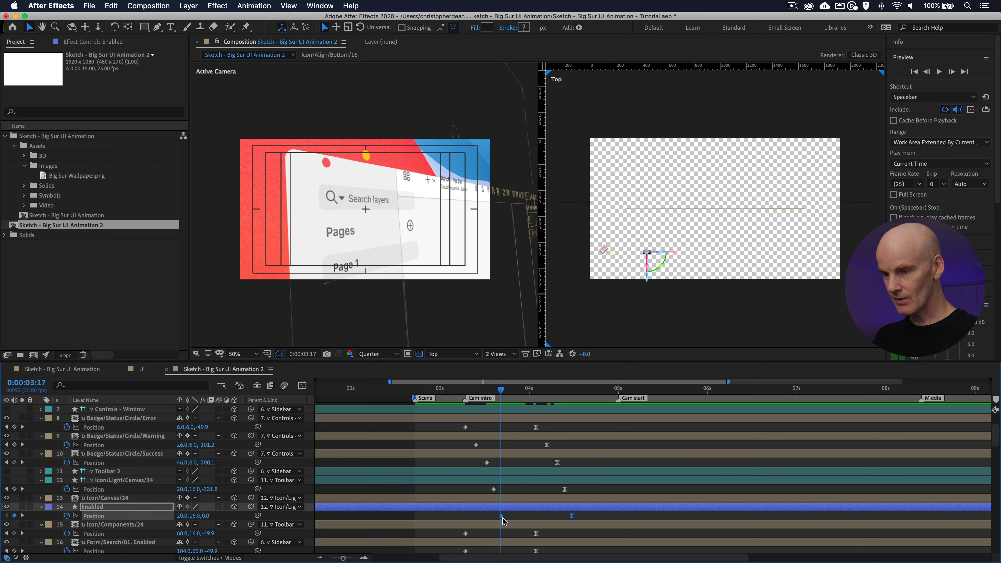
Step: Advance to 0:00:03:20 and shift both Position keyframes of the Icon/Components/24 layer so the first sits there
scroll(520, 476, down, 3)
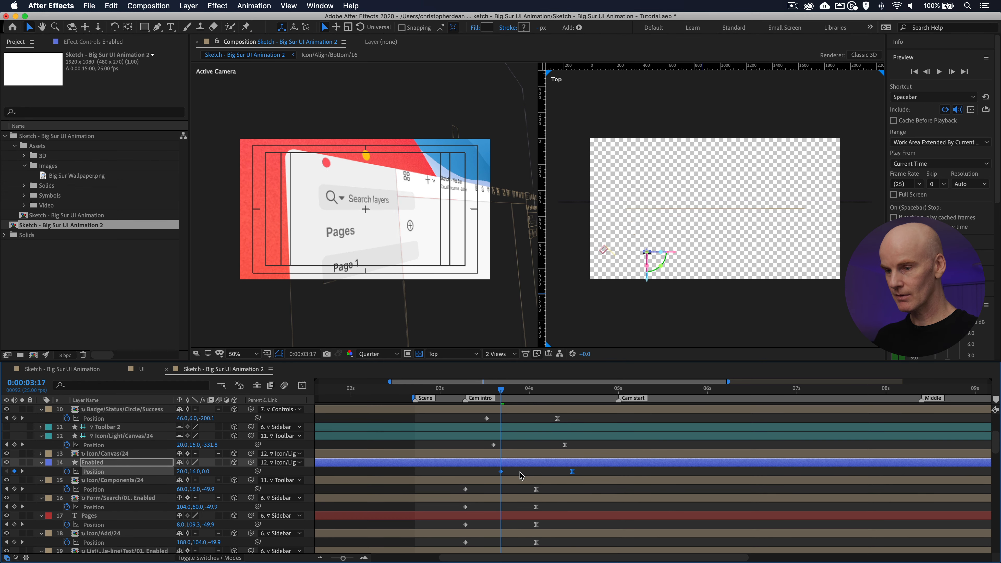
key(Page_Down)
key(Page_Down)
key(Page_Down)
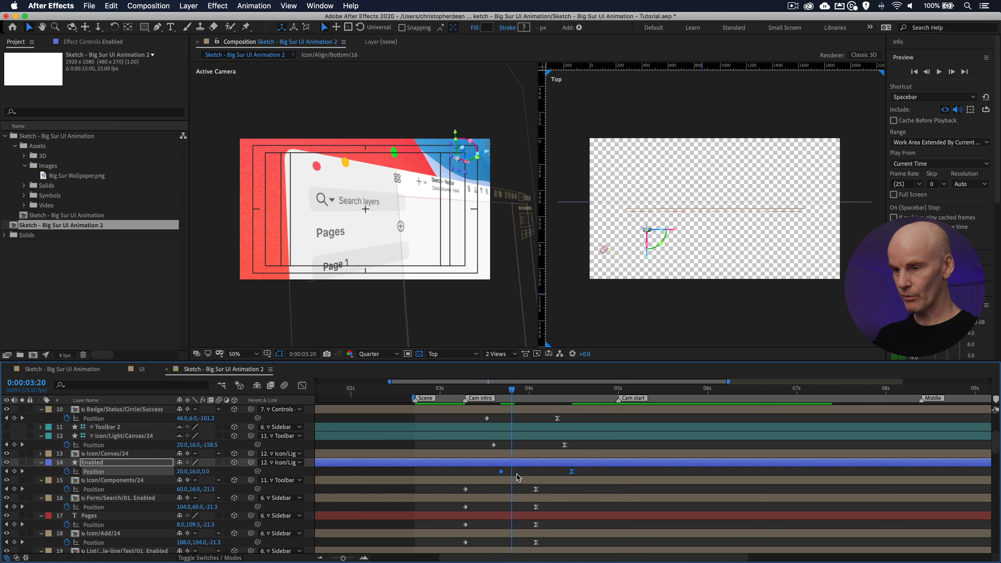
drag(562, 495, 511, 490)
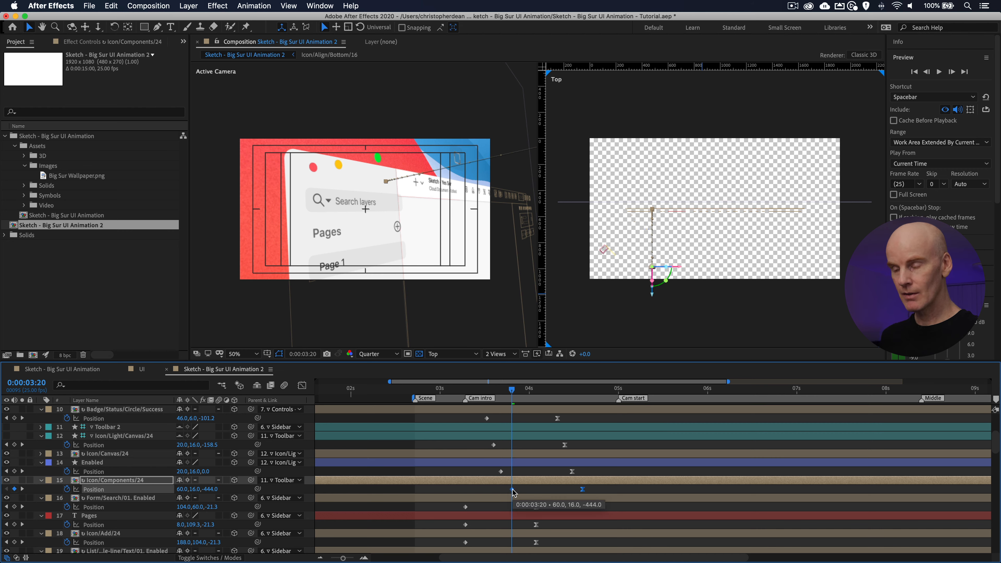
Step: Advance to 0:00:03:23 and shift both Position keyframes of the Form/Search/01. Enabled layer so the first sits there
key(Page_Down)
key(Page_Down)
click(459, 511)
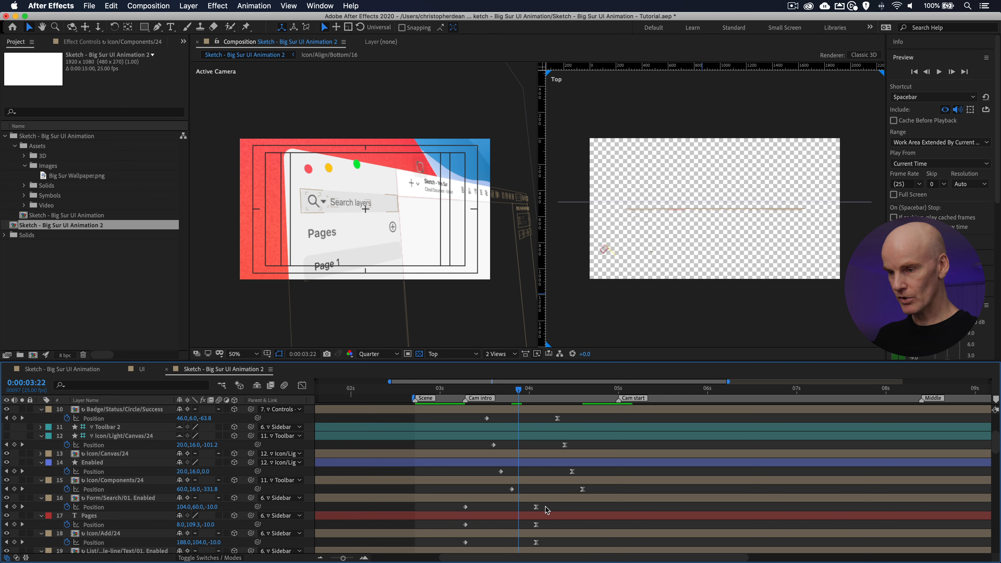
click(478, 508)
key(Page_Down)
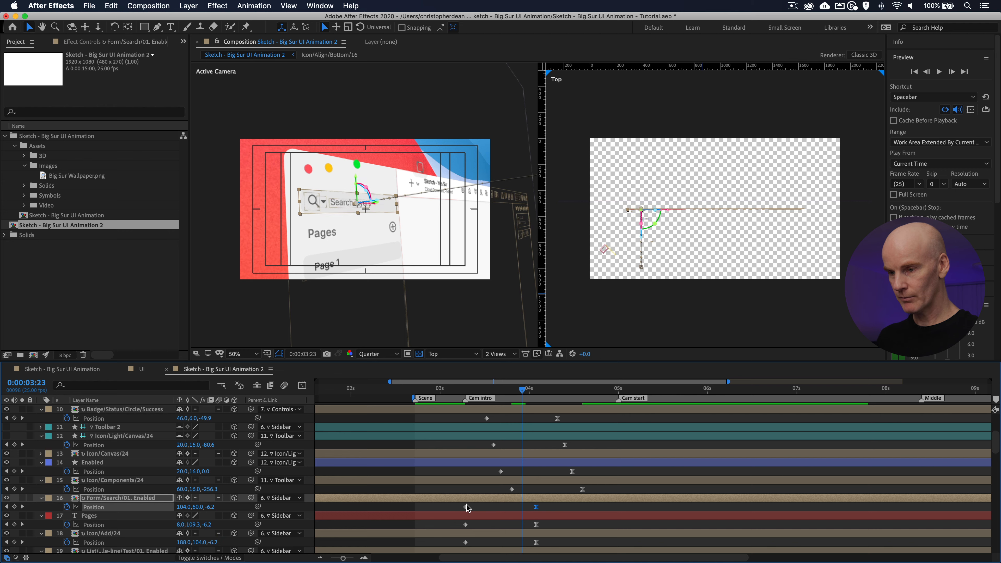
click(556, 510)
drag(554, 510, 522, 509)
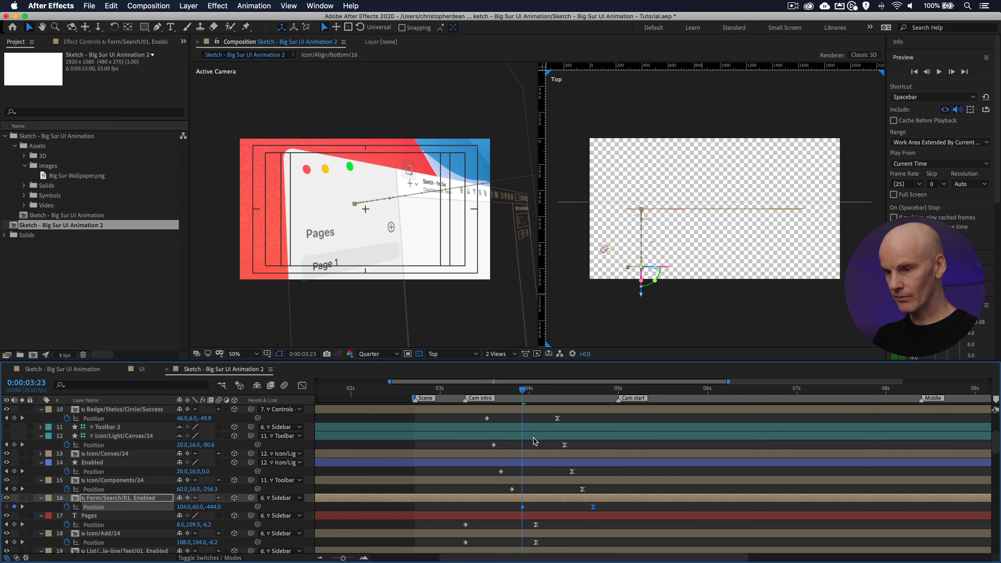
Step: Advance to 0:00:04:00 and shift both Position keyframes of the Pages text layer so the first sits there
scroll(534, 440, down, 2)
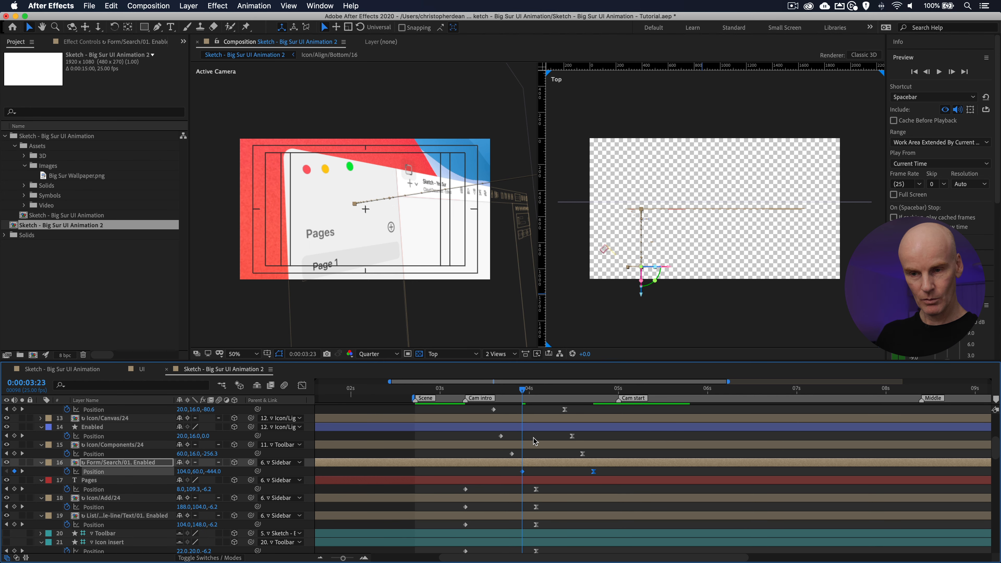
click(514, 481)
key(Page_Down)
key(Page_Down)
click(554, 494)
drag(554, 494, 529, 496)
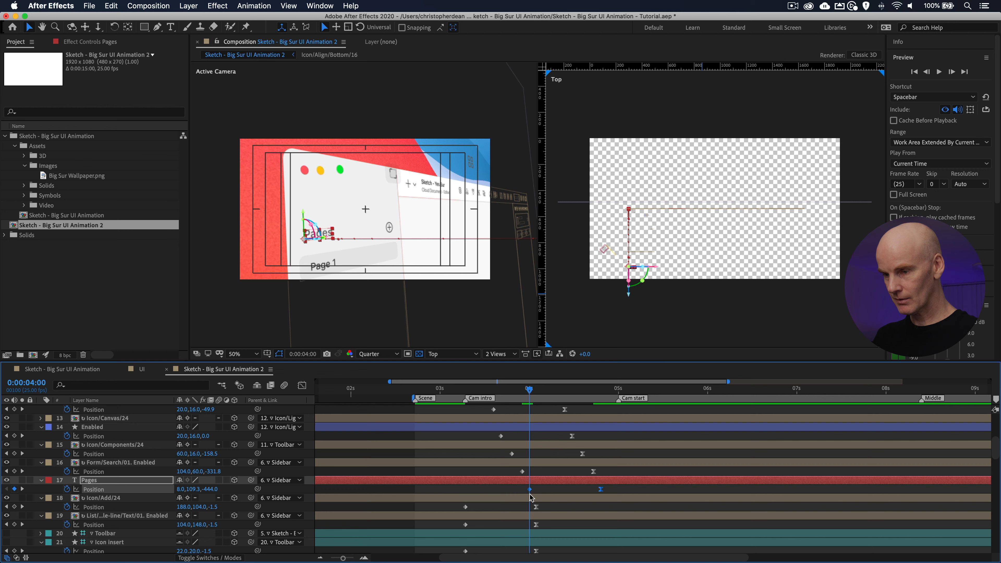
Step: Advance to 0:00:04:02 and shift both Position keyframes of the Icon/Add/24 layer so the first sits there
key(Page_Down)
key(Page_Down)
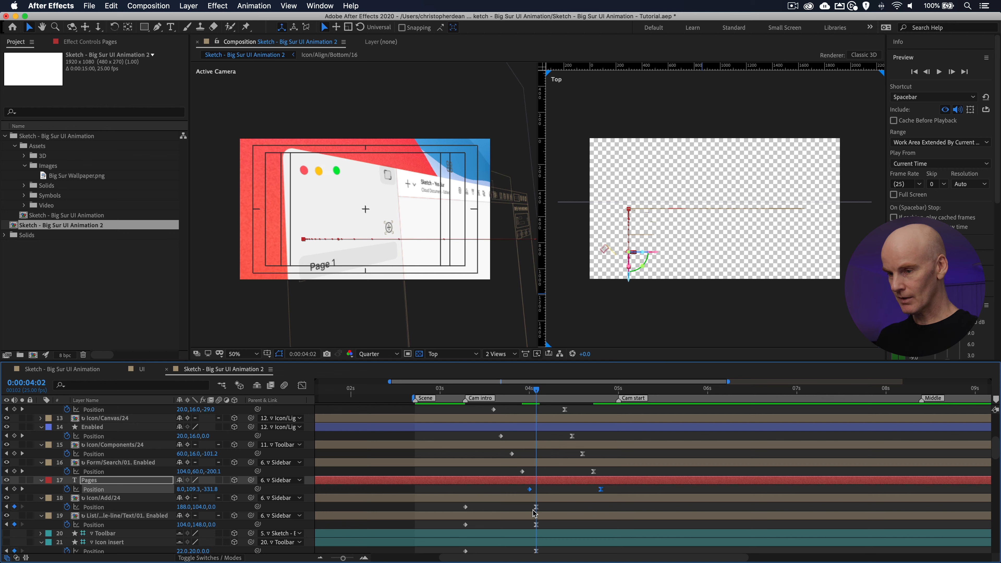
mouse_move(553, 504)
mouse_down()
mouse_move(456, 513)
mouse_move(538, 509)
mouse_up()
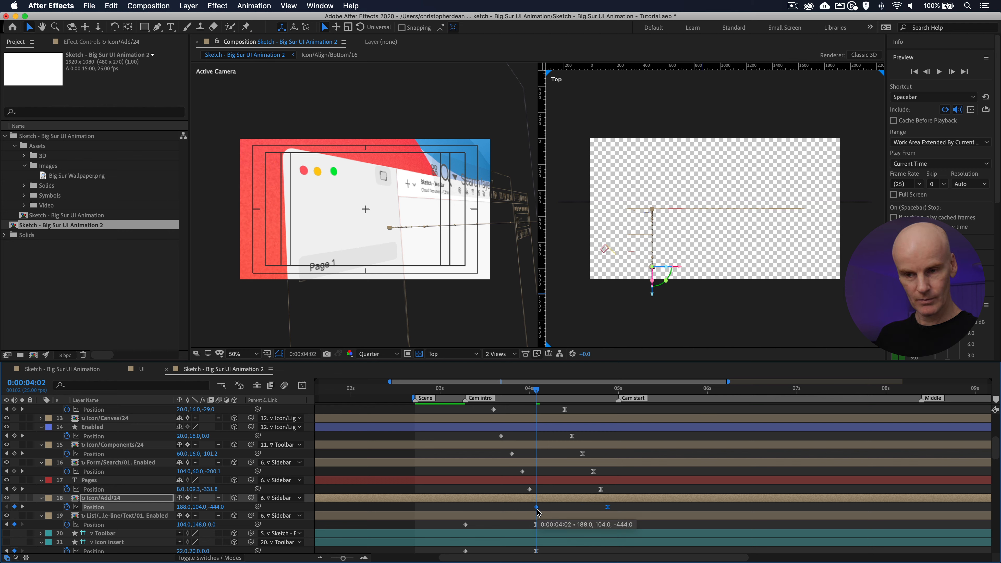
Step: Advance to 0:00:04:04 and shift both Position keyframes of the List/Single-line/Text/01 layer so the first sits there
key(Page_Down)
key(Page_Down)
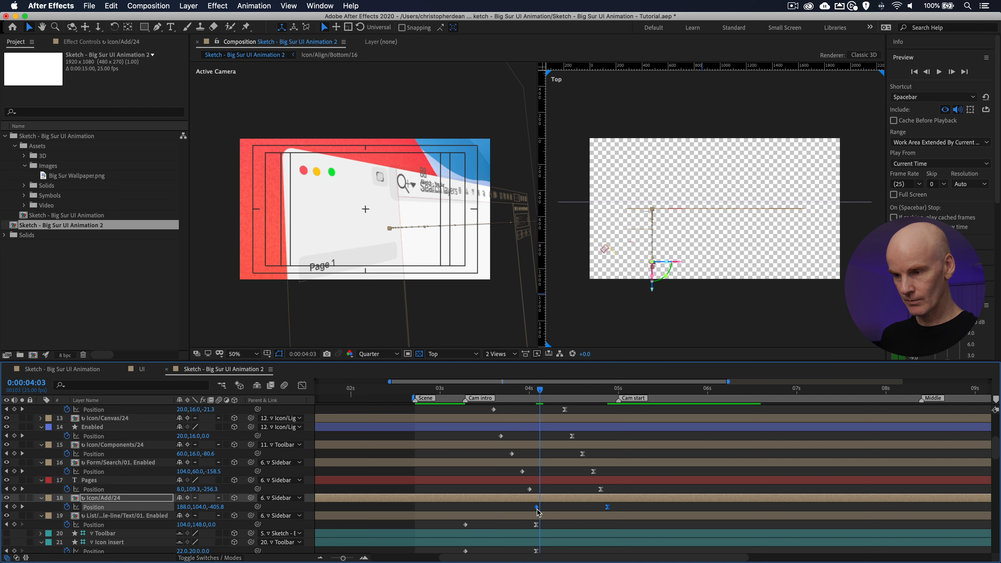
mouse_move(558, 522)
mouse_down()
mouse_move(461, 524)
mouse_move(544, 525)
mouse_up()
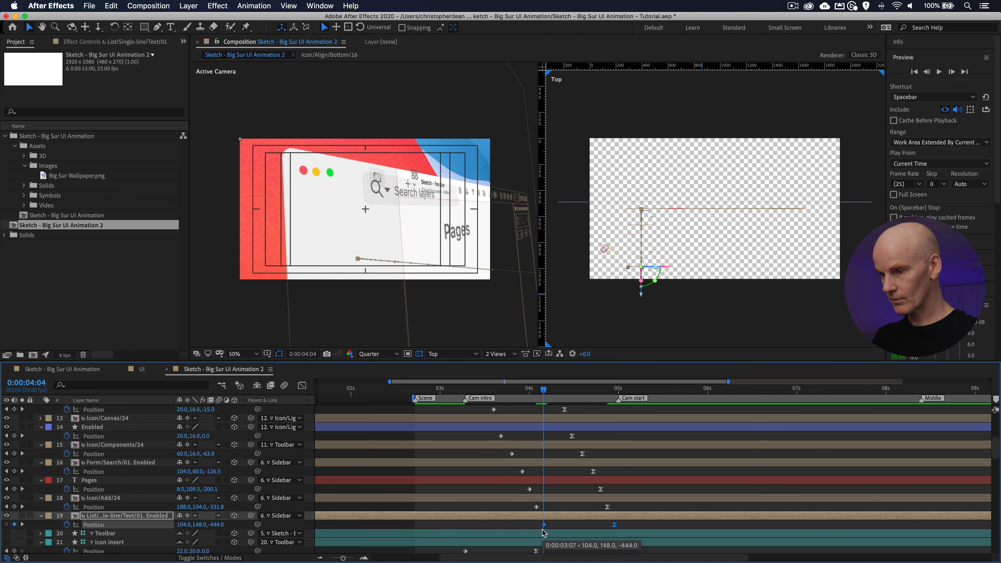
Step: Set the work area from the Cam intro marker at 0:00:03:07 to the Cam start marker at 0:00:05:00 and preview it
click(619, 390)
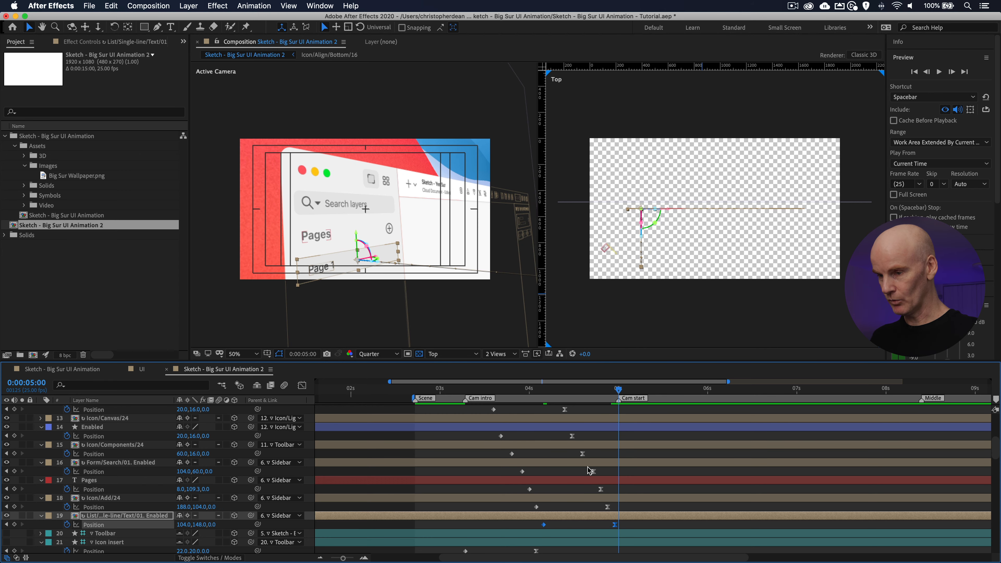
scroll(552, 517, down, 3)
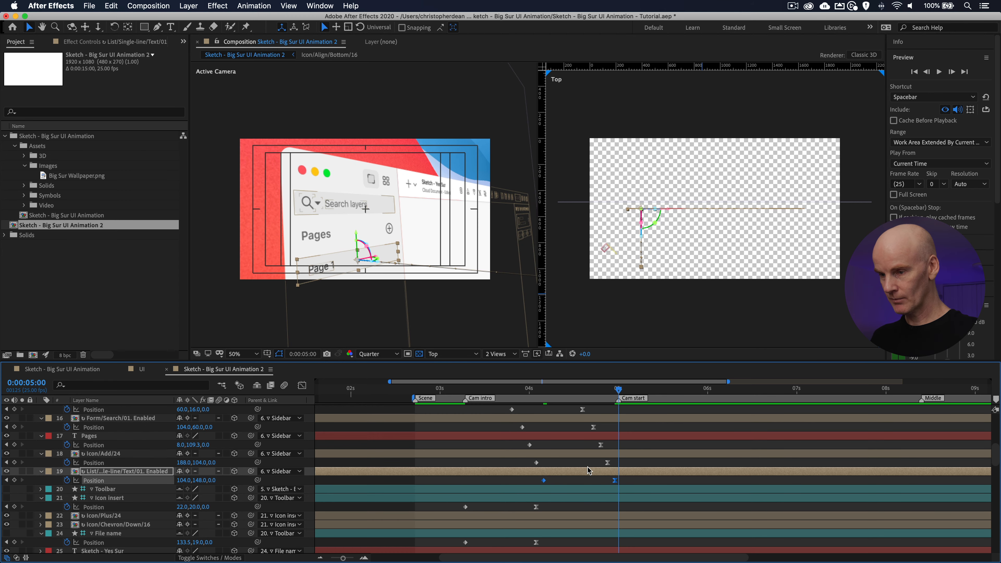
click(514, 498)
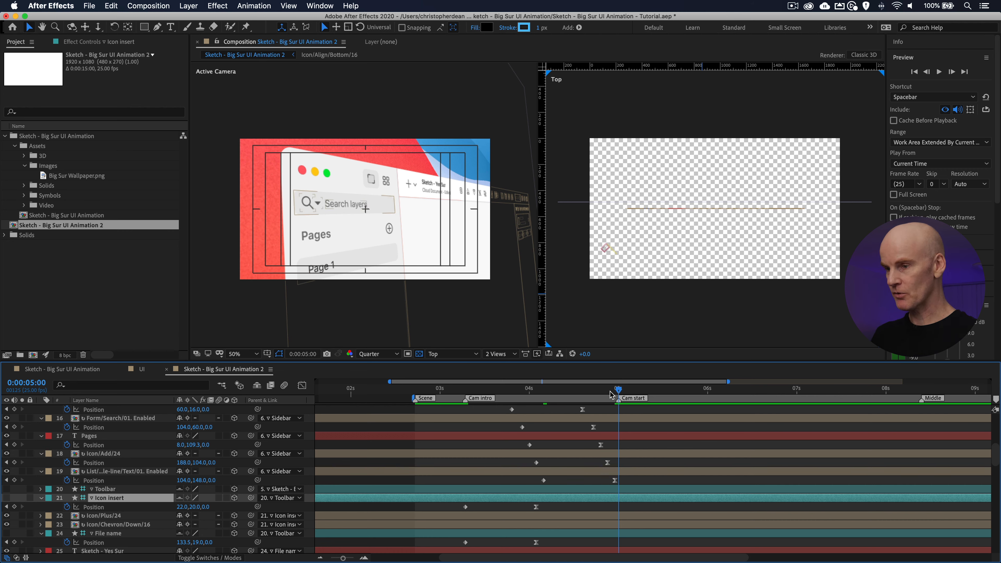
key(n)
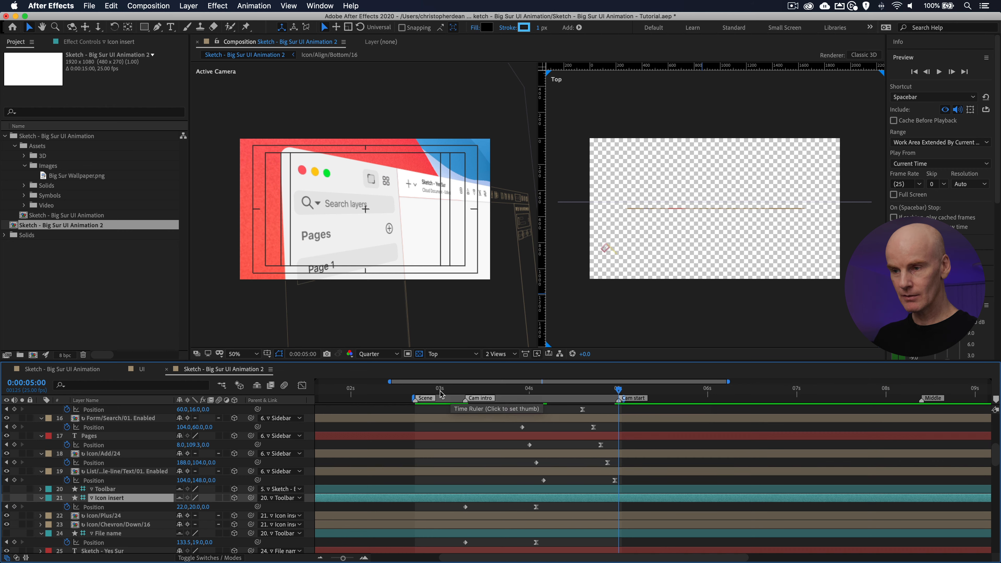
click(465, 393)
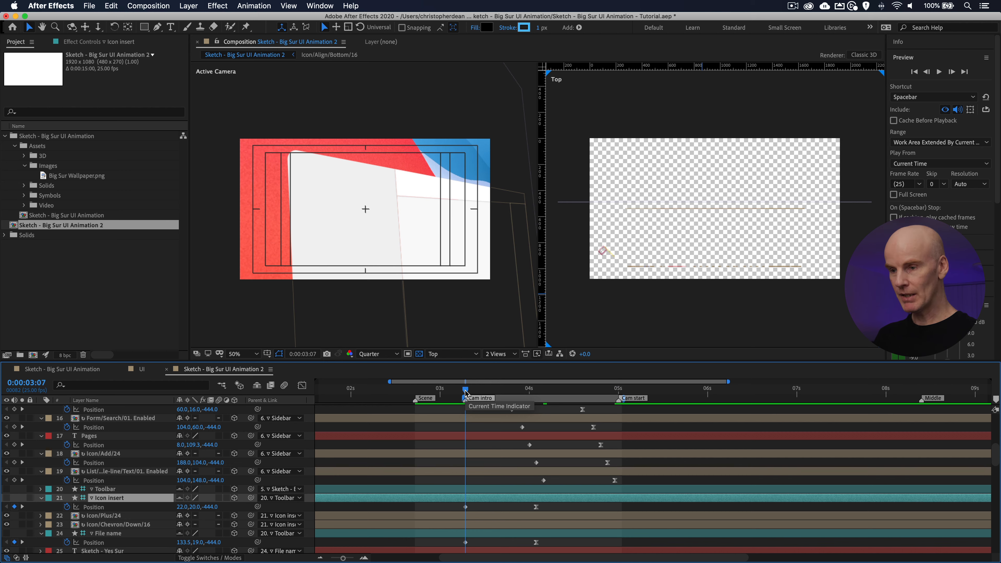
scroll(463, 466, up, 8)
key(space)
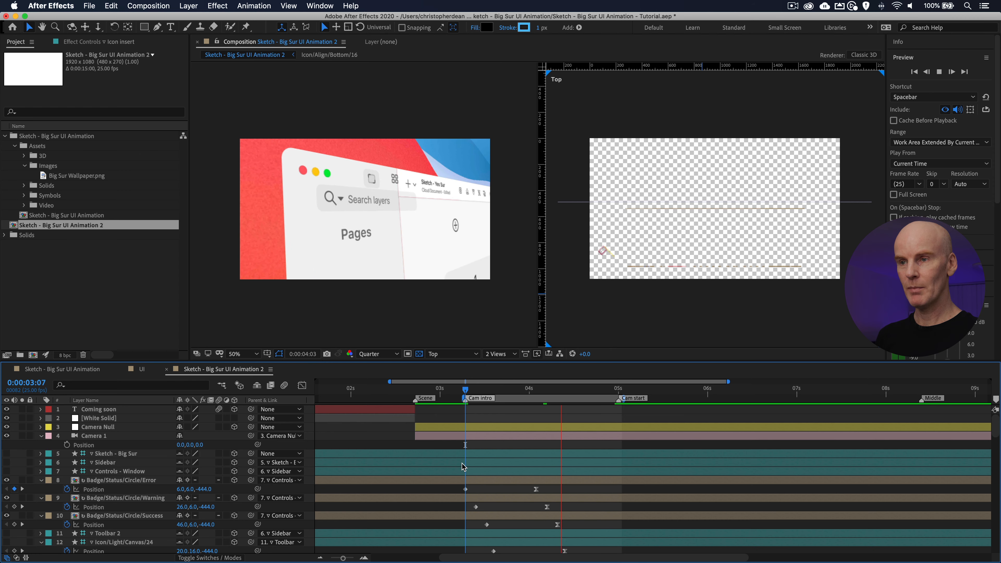
key(space)
Step: Go to 0:00:06:05 and shift both Position keyframes of the Icon insert layer so the first sits there
click(619, 390)
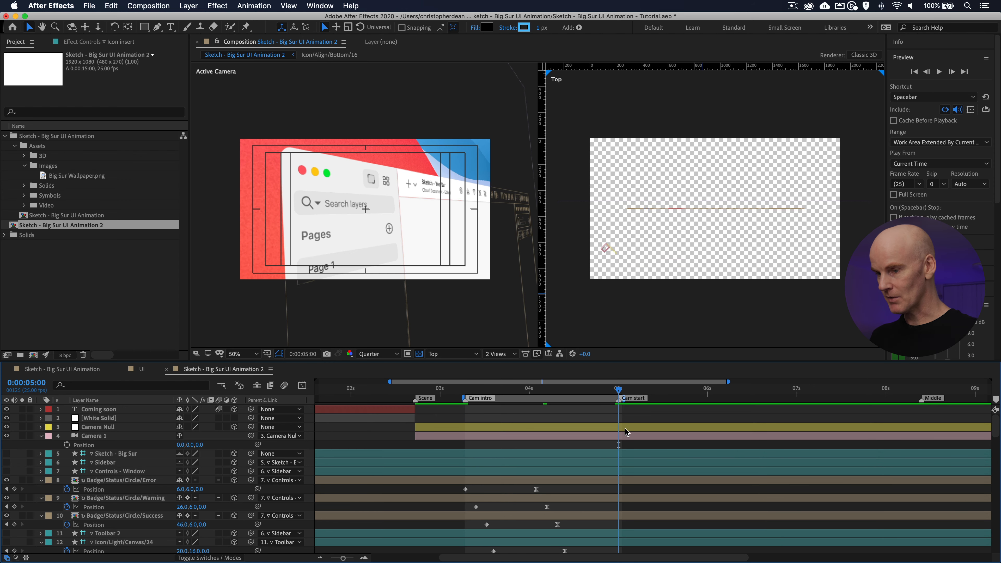
scroll(627, 430, down, 10)
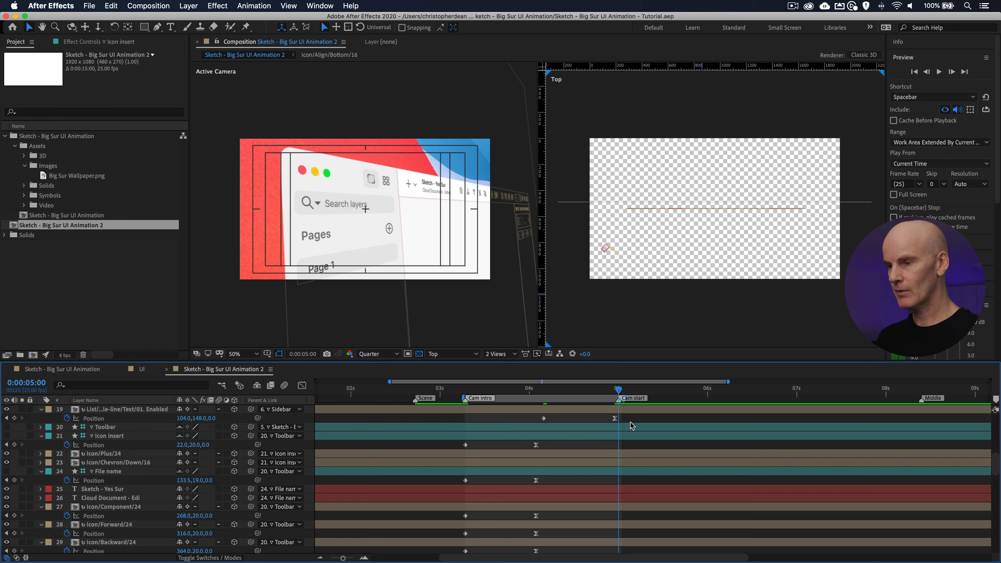
click(630, 426)
key(space)
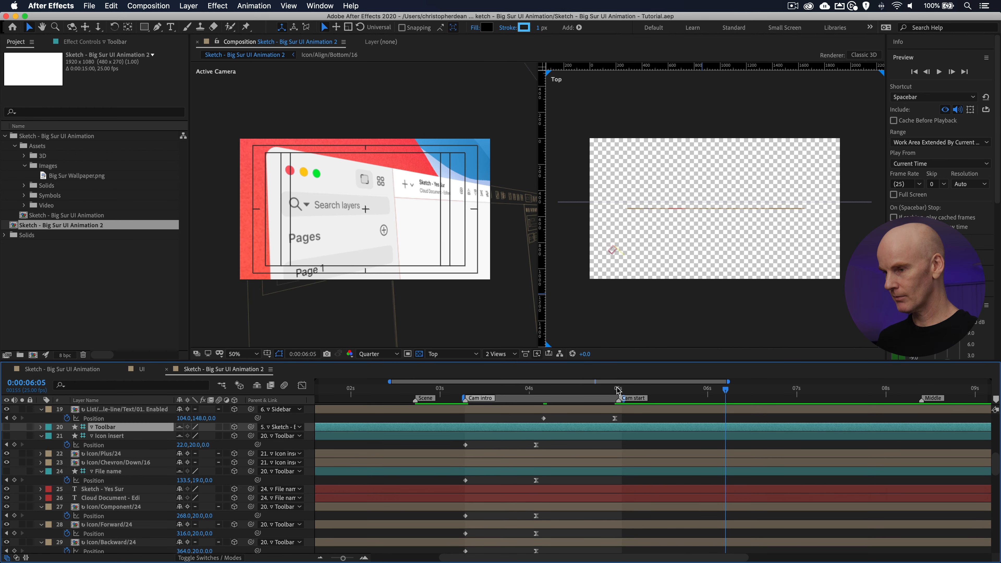
drag(561, 449, 727, 452)
Step: Advance to 0:00:06:15 and shift both Position keyframes of the File name layer so the first sits there
key(space)
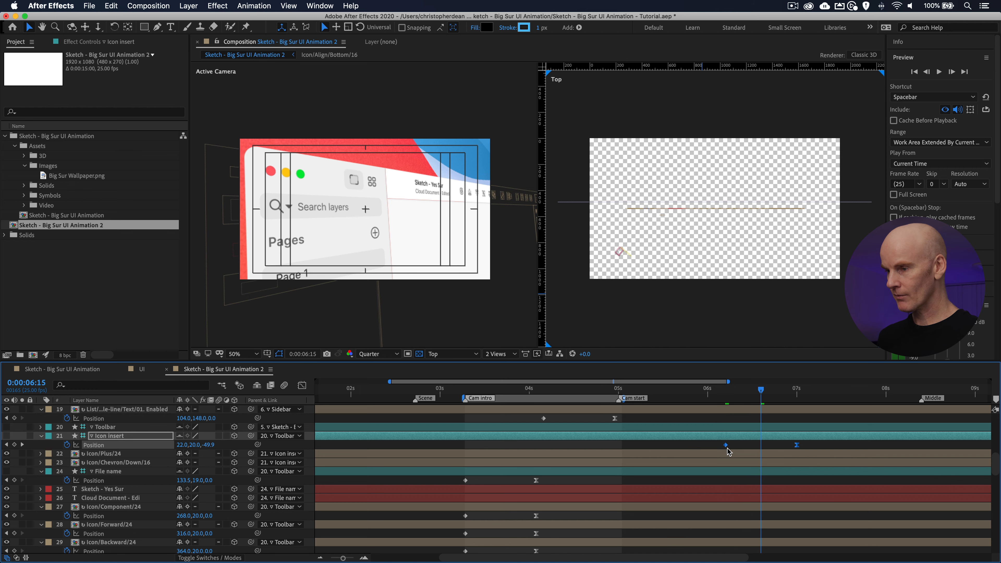
drag(557, 481, 466, 484)
drag(615, 480, 768, 482)
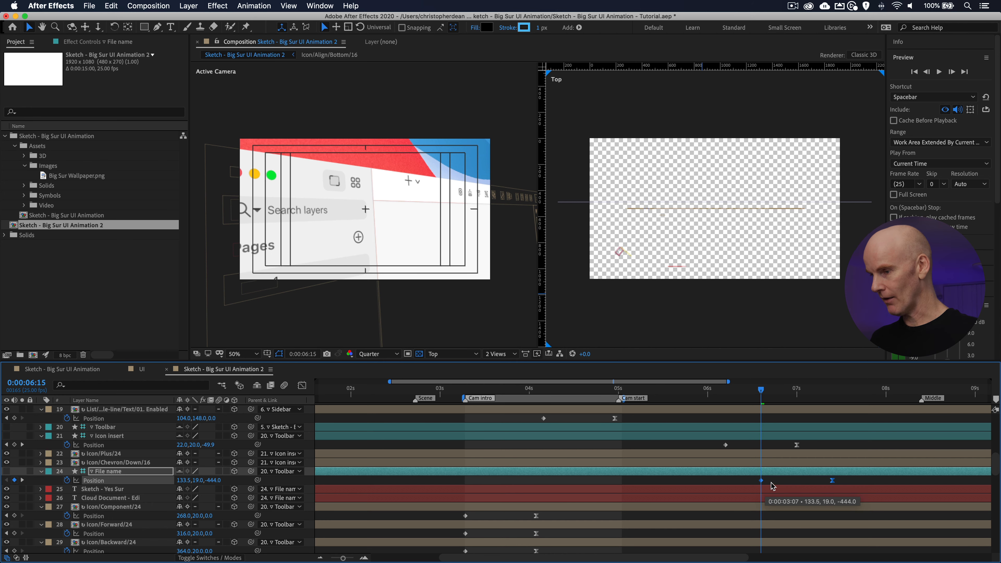
Step: Set the work area from the Cam start marker at 0:00:05:00 to the Middle marker at 0:00:08:10
scroll(750, 469, right, 5)
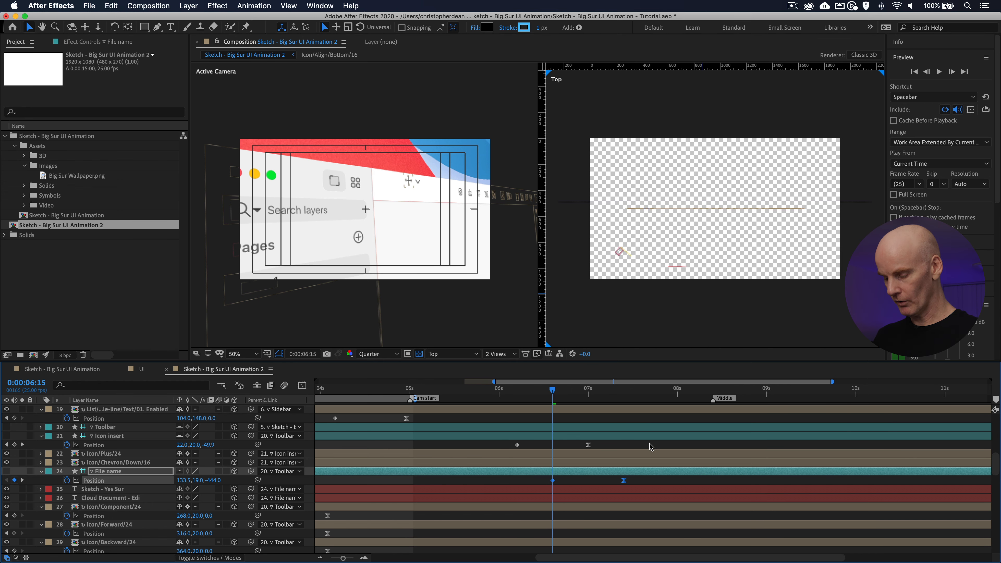
scroll(650, 443, down, 3)
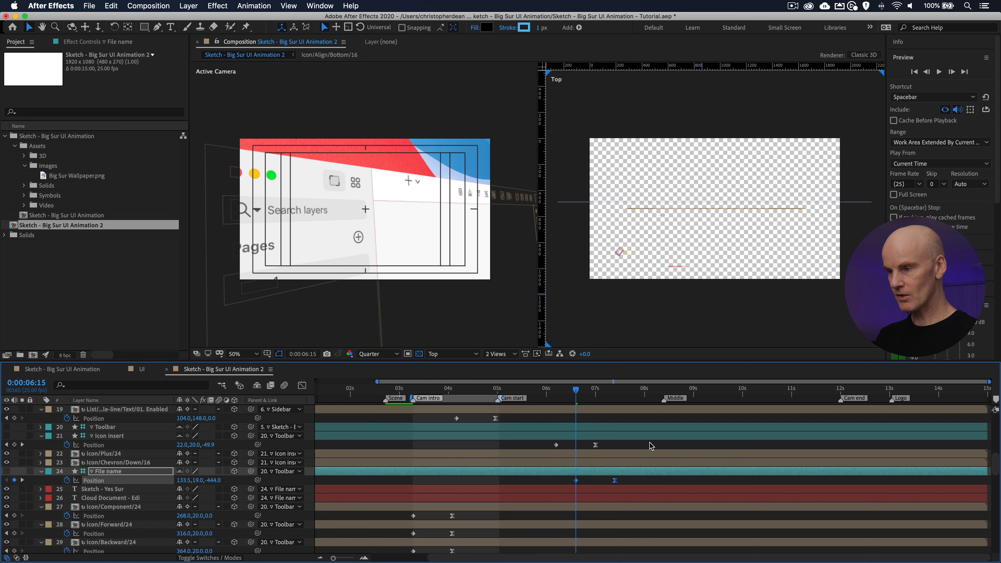
scroll(650, 443, down, 2)
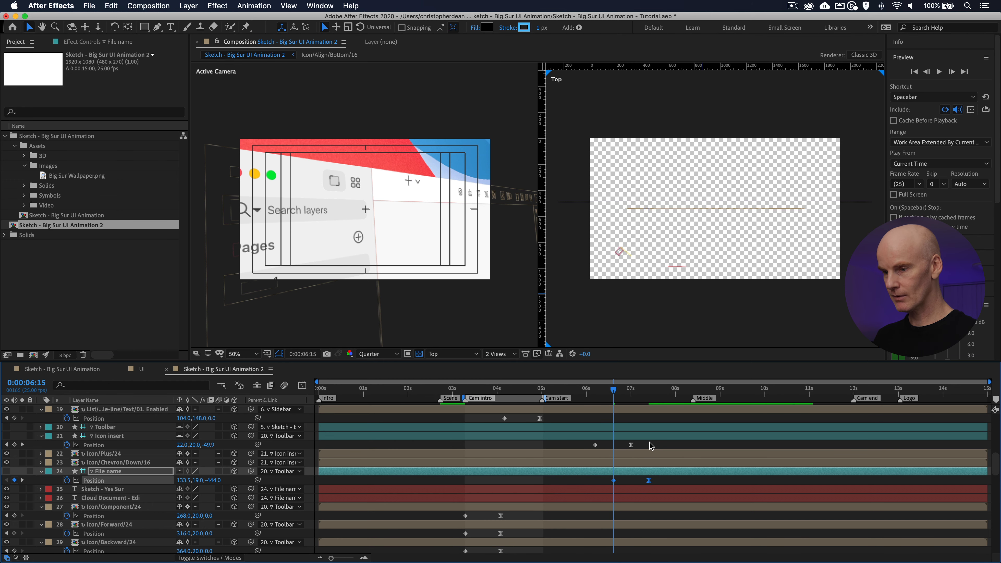
scroll(597, 447, down, 2)
click(542, 390)
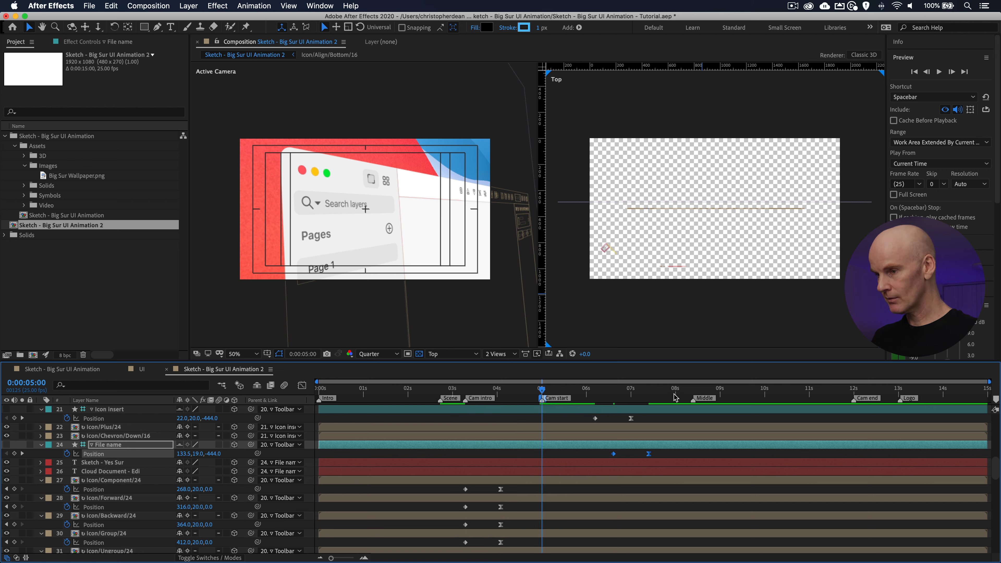
click(694, 395)
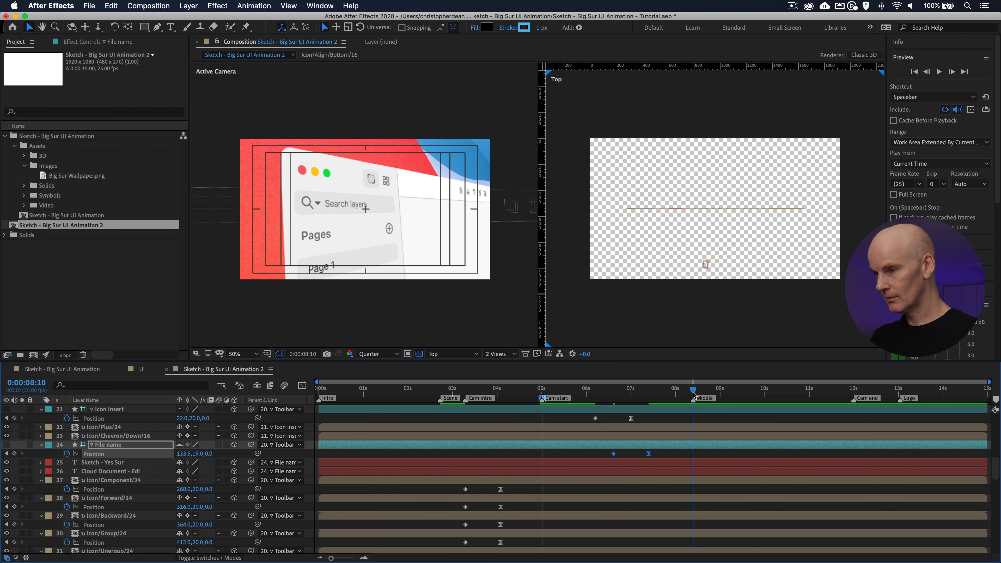
click(542, 390)
Step: Save the project and shift the Position keyframes of the Icon/Component/24 through Icon/Edit/24 layers so the first ones sit at 0:00:07:20
drag(542, 392, 647, 397)
key(super+s)
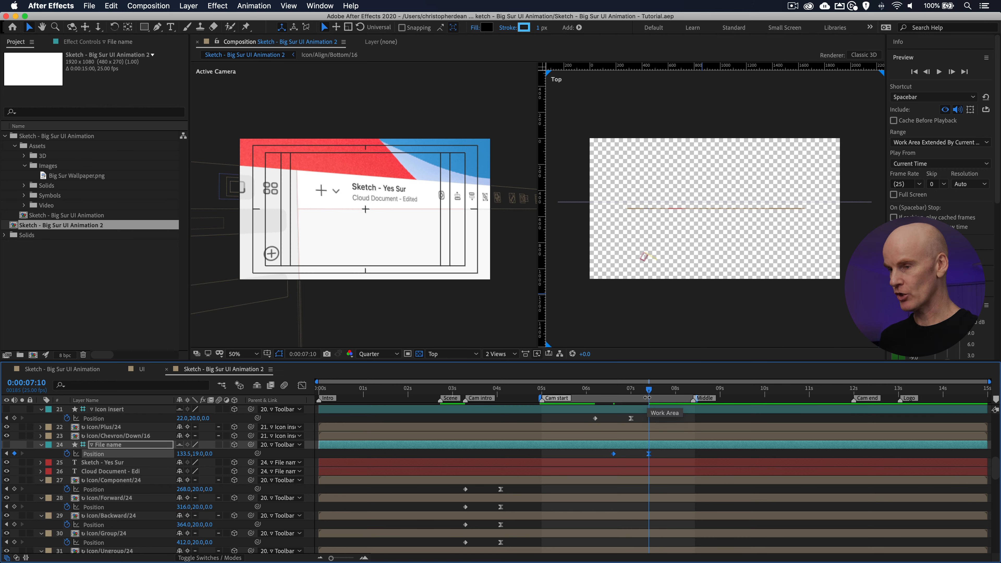
key(shift+Page_Down)
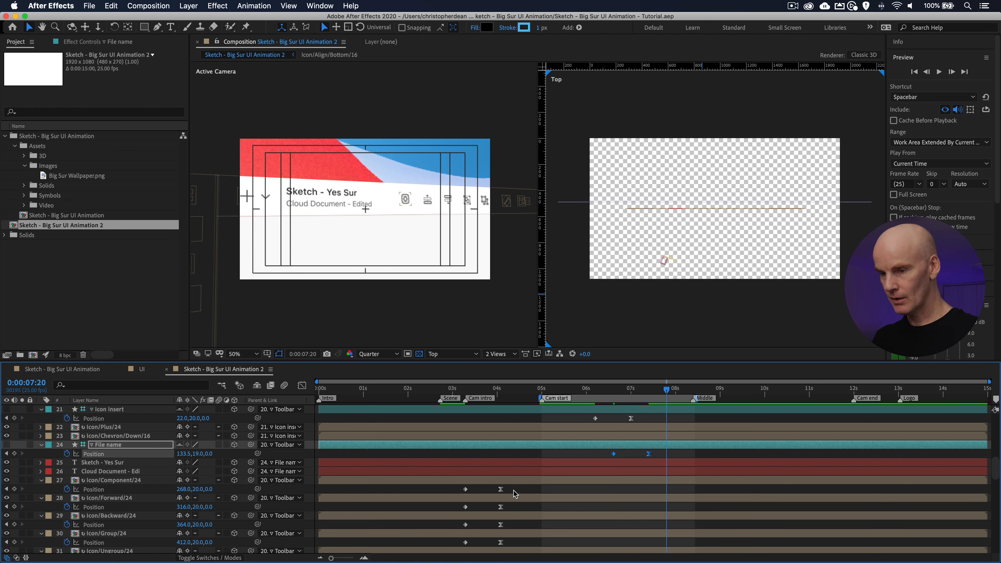
drag(514, 494, 461, 485)
scroll(500, 500, down, 4)
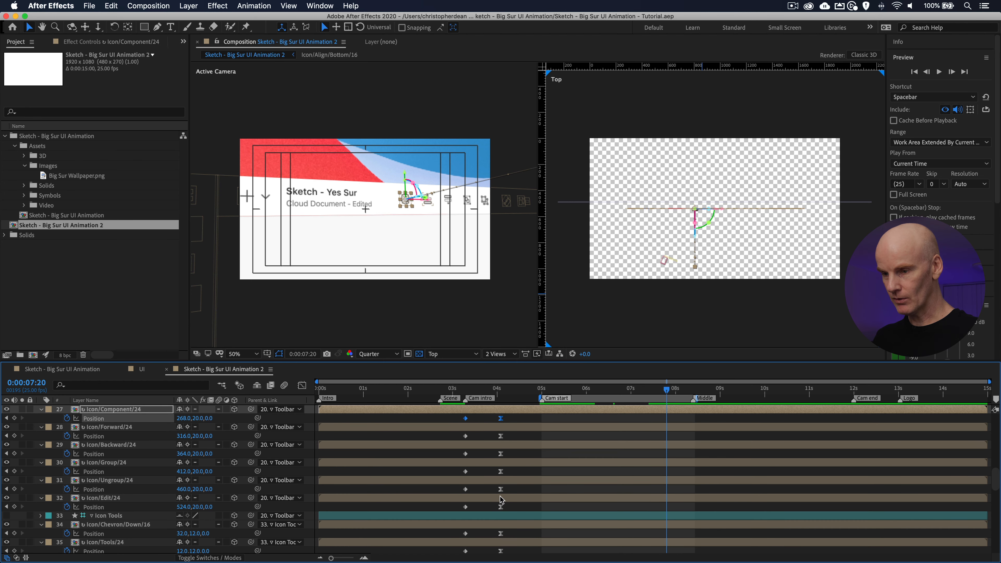
drag(507, 508, 703, 421)
scroll(722, 458, up, 1)
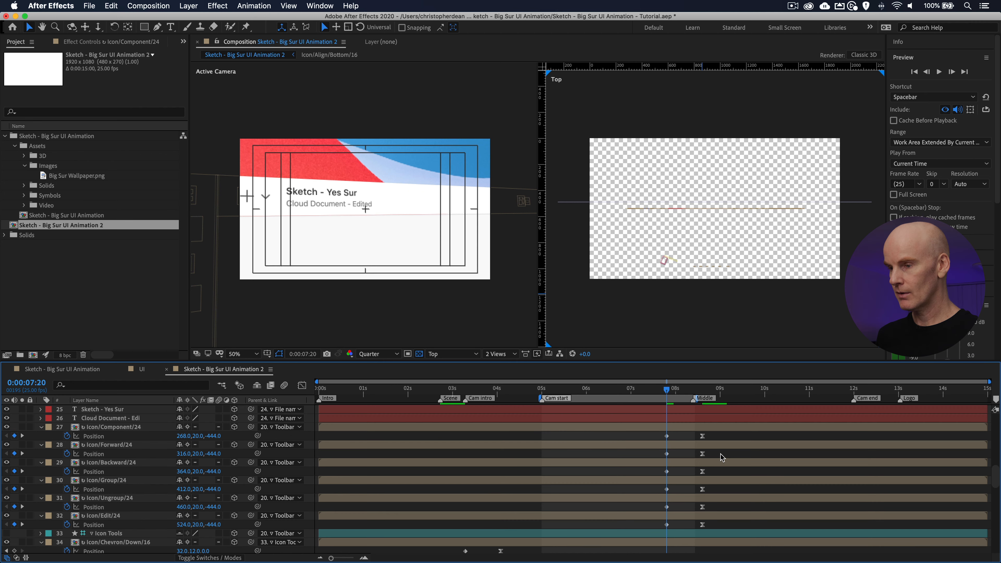
Step: Stagger the Position keyframe pairs by three frames, starting Icon/Forward/24 at 0:00:07:23, Icon/Backward/24 at 0:00:08:01 and Icon/Group/24 at 0:00:08:04
key(Page_Down)
key(Page_Down)
key(Page_Down)
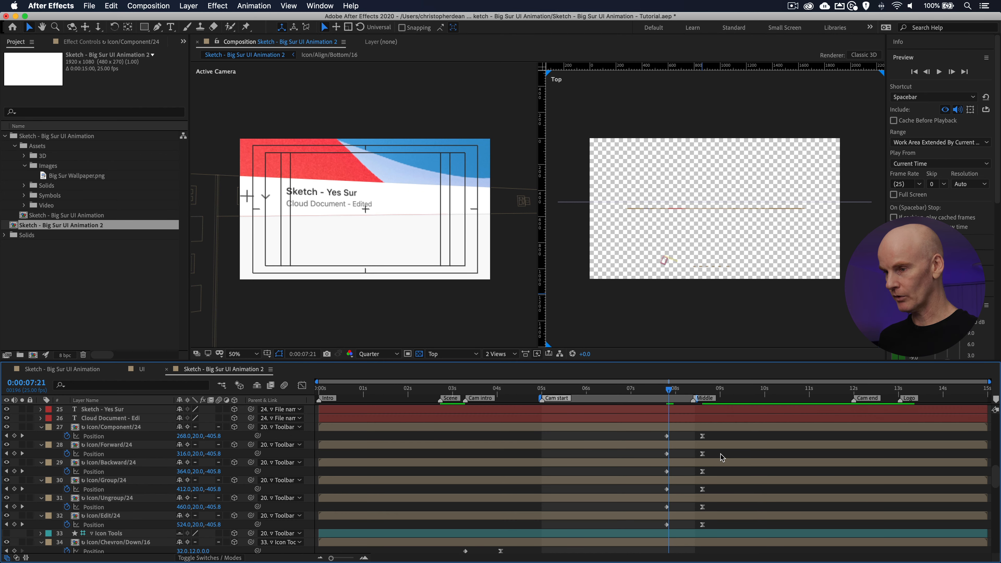
drag(666, 457, 673, 457)
key(Page_Down)
key(Page_Down)
key(Page_Down)
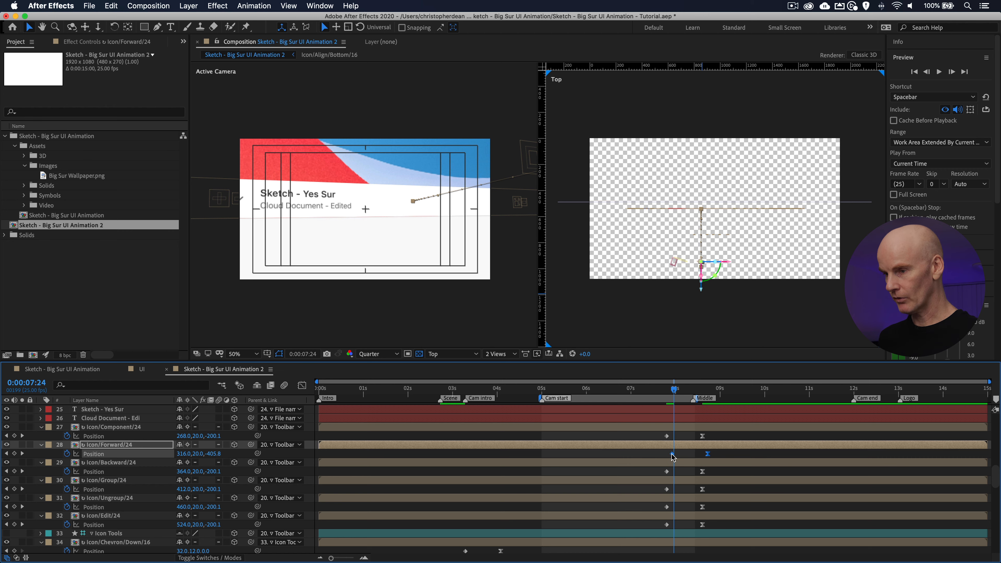
drag(717, 476, 683, 491)
key(Page_Down)
key(Page_Down)
key(Page_Down)
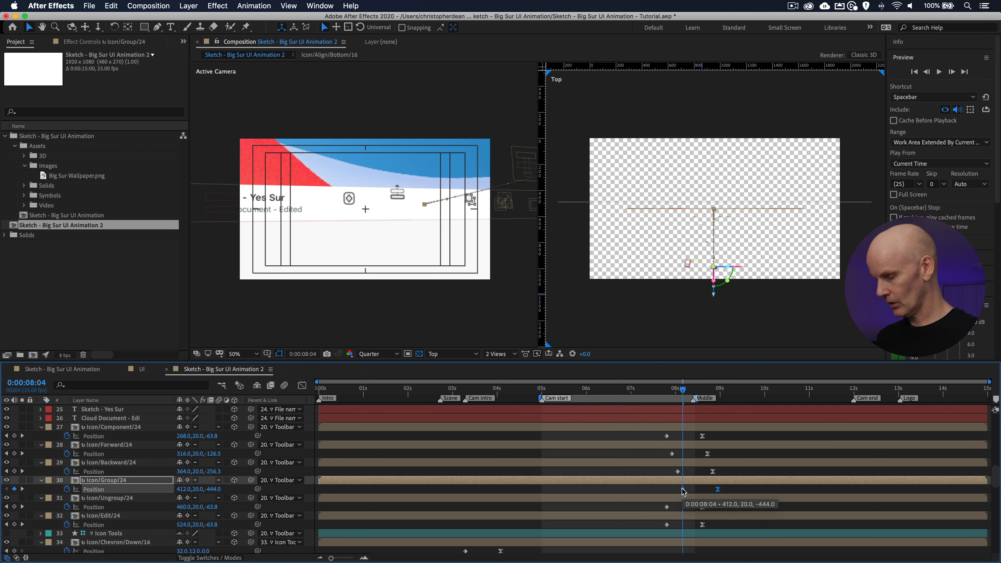
Step: Shift the Position keyframe pairs of Icon/Ungroup/24 to start at 0:00:08:07 and Icon/Edit/24 at 0:00:08:10, and scrub through the result
key(Page_Down)
key(Page_Down)
key(Page_Down)
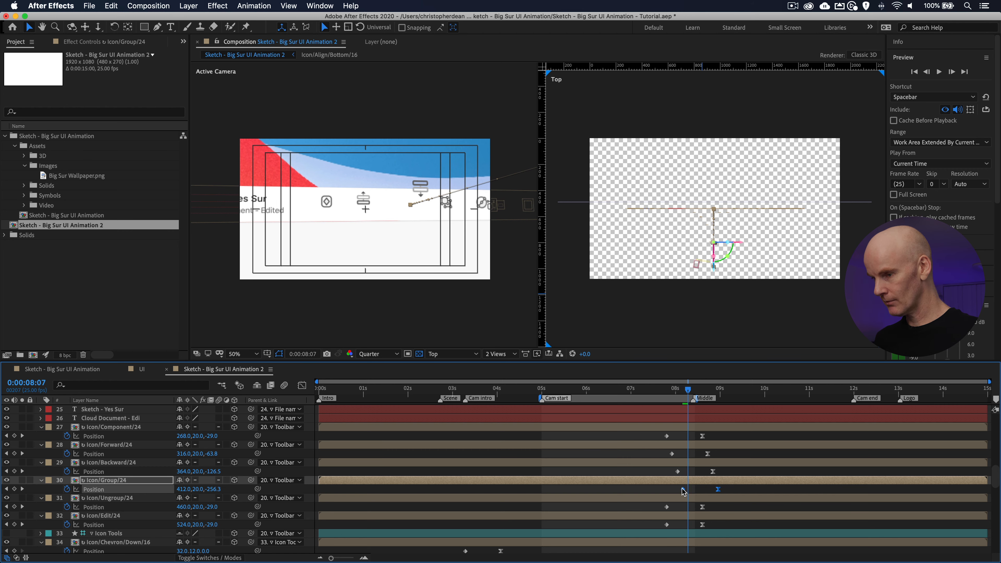
drag(708, 504, 694, 529)
key(Page_Down)
key(Page_Down)
key(Page_Down)
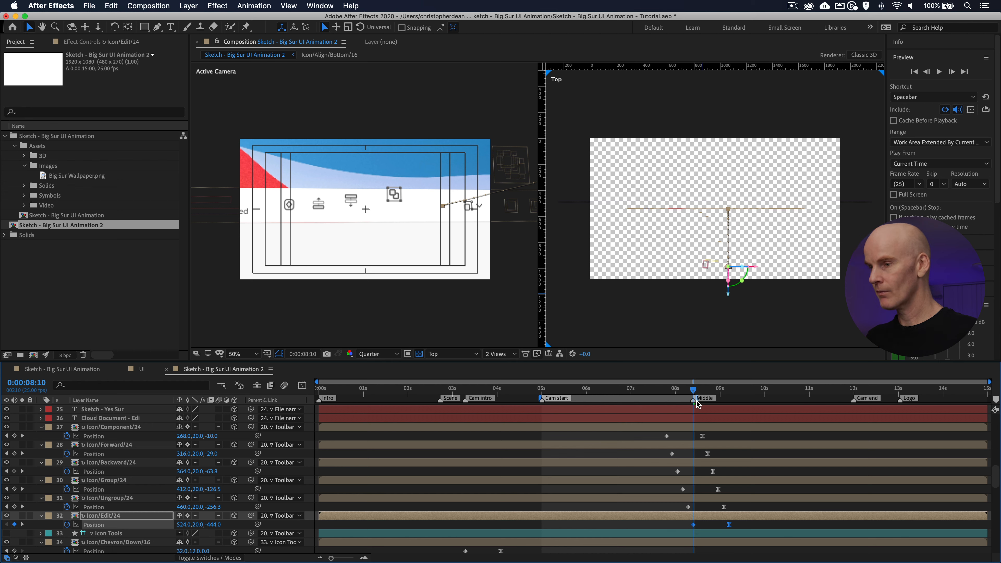
mouse_move(692, 391)
mouse_down()
mouse_move(672, 395)
mouse_move(721, 400)
mouse_up()
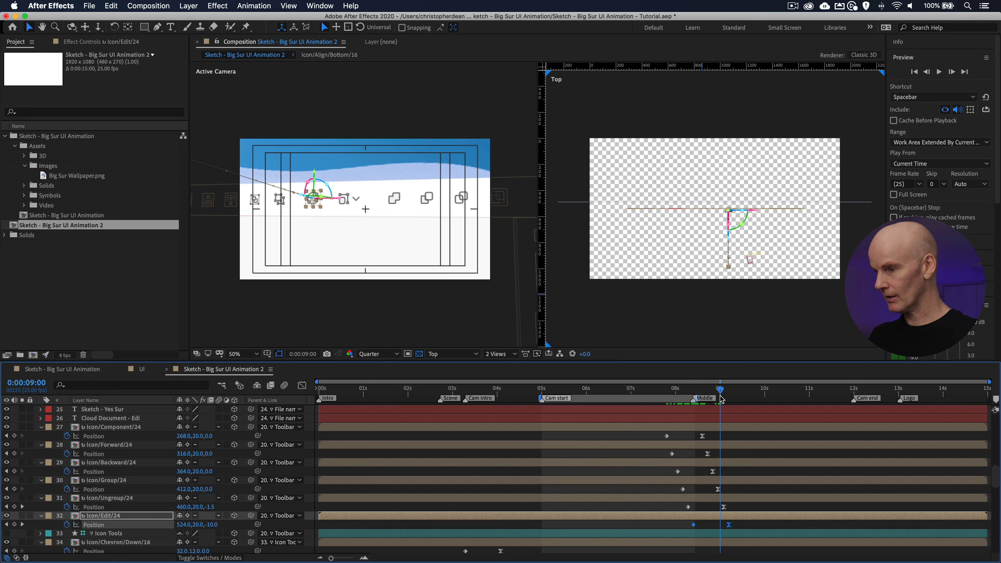
Step: Go to 0:00:08:13 and shift the Position keyframes of the Icon/Chevron/Down/16 through Icon/Assistants/24 layers so the first ones sit there
scroll(702, 451, down, 5)
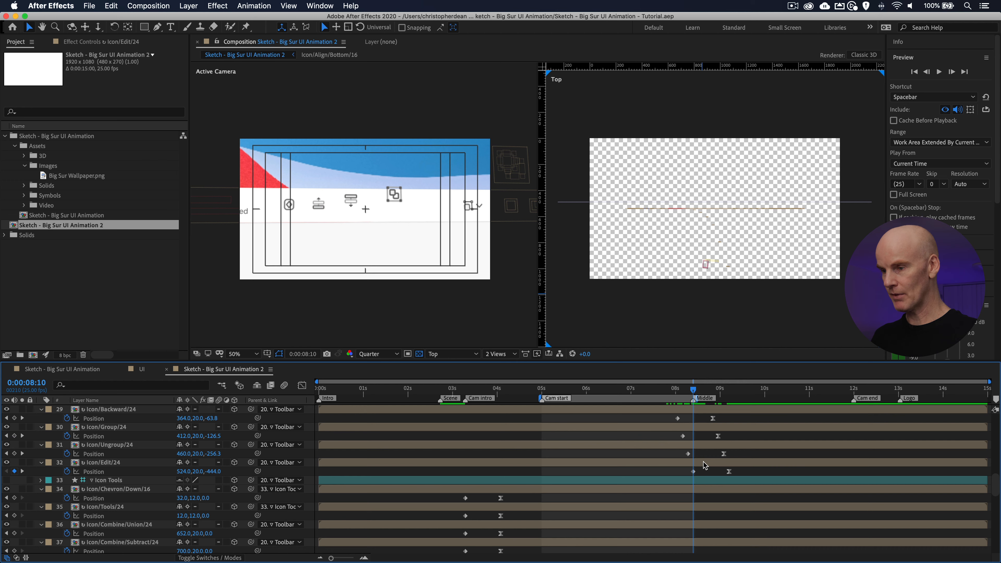
key(Page_Down)
key(Page_Down)
key(Page_Down)
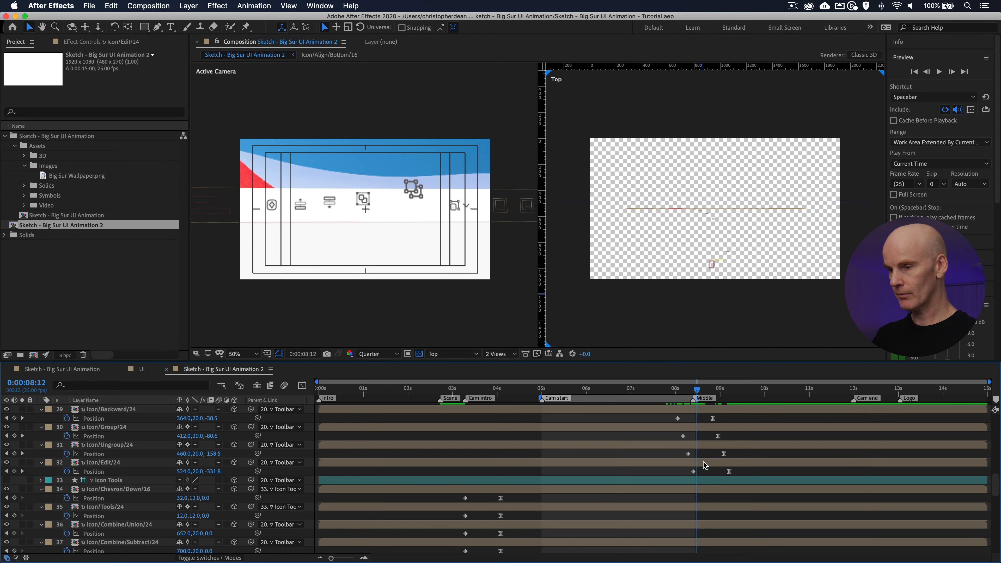
scroll(517, 490, down, 5)
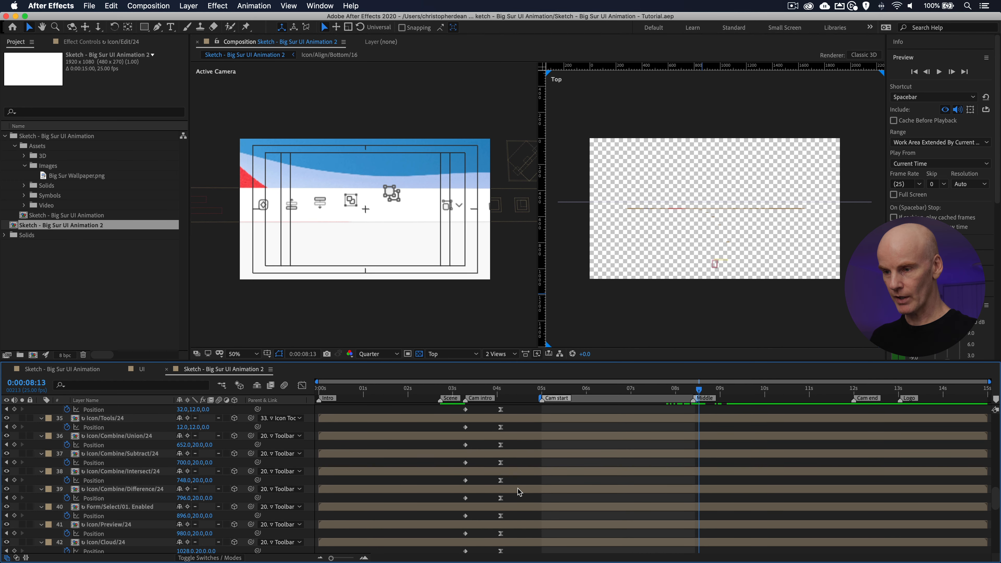
scroll(503, 476, up, 2)
drag(444, 436, 723, 475)
scroll(709, 444, up, 5)
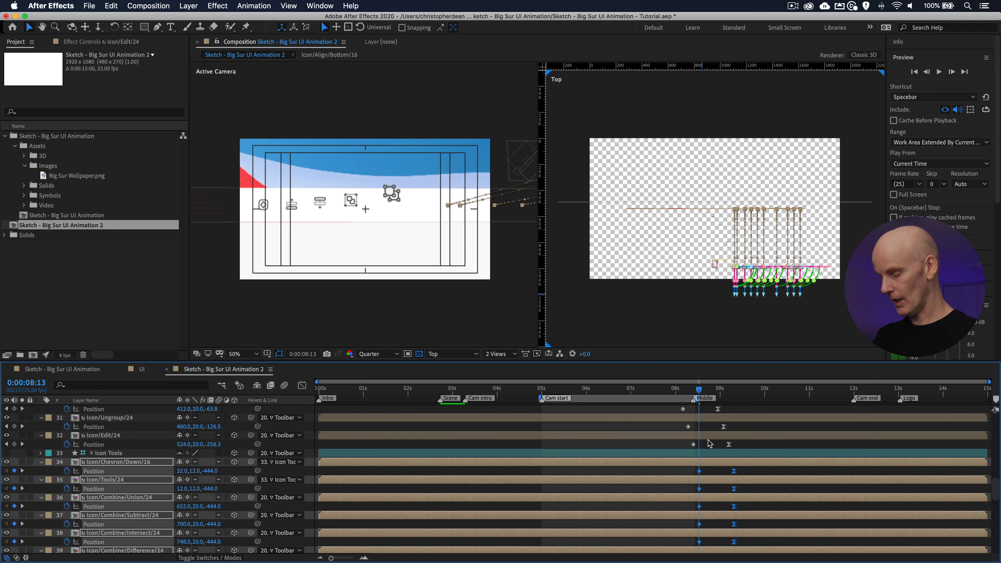
Step: Advance to 0:00:08:16 and shift both Position keyframes of the Icon/Tools/24 layer so the first sits there
key(Page_Down)
key(Page_Down)
key(Page_Down)
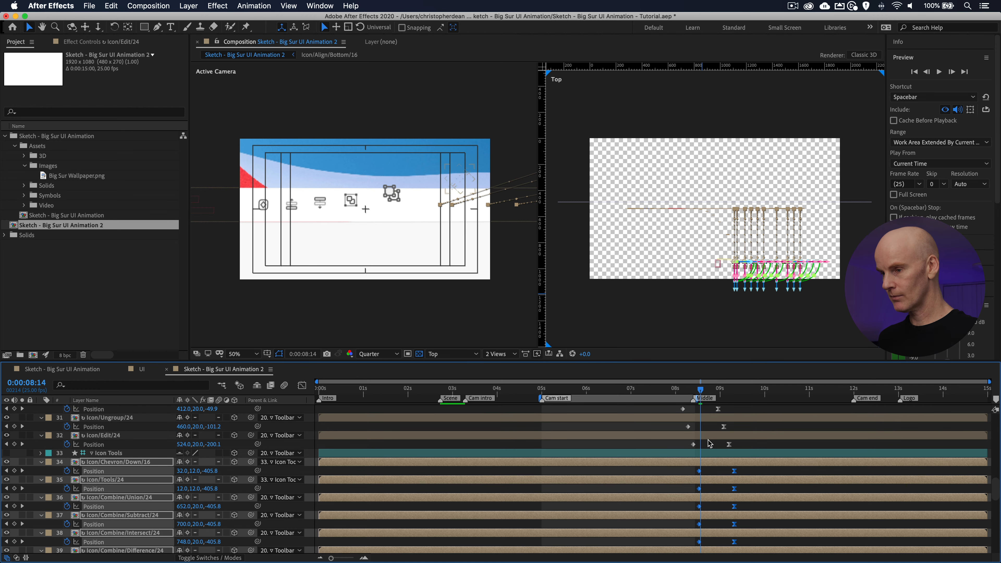
click(751, 492)
click(699, 489)
drag(704, 488, 704, 488)
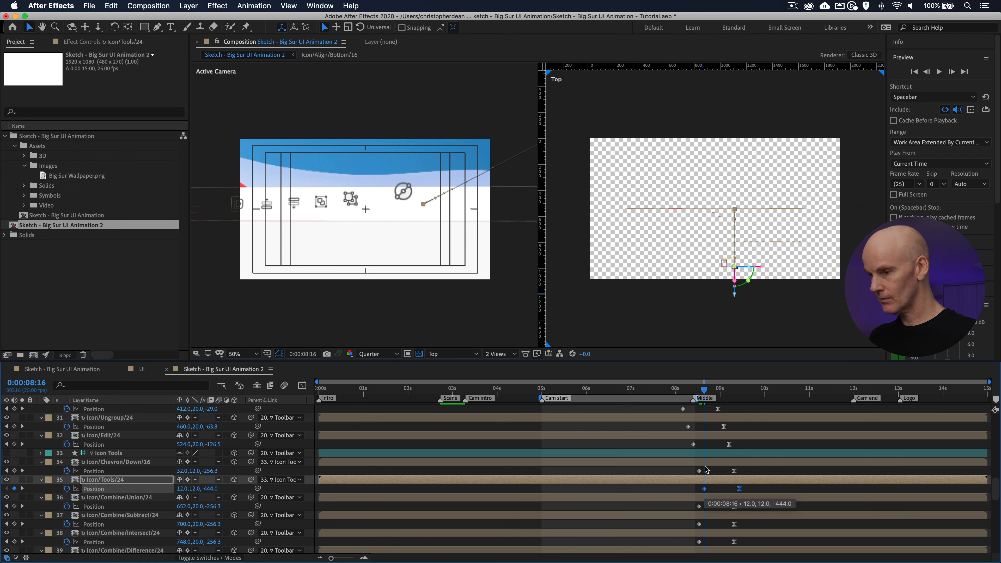
Step: Advance to 0:00:08:19 and shift both Position keyframes of the Icon/Combine/Union/24 layer so the first sits there
scroll(706, 469, down, 2)
click(762, 464)
click(699, 462)
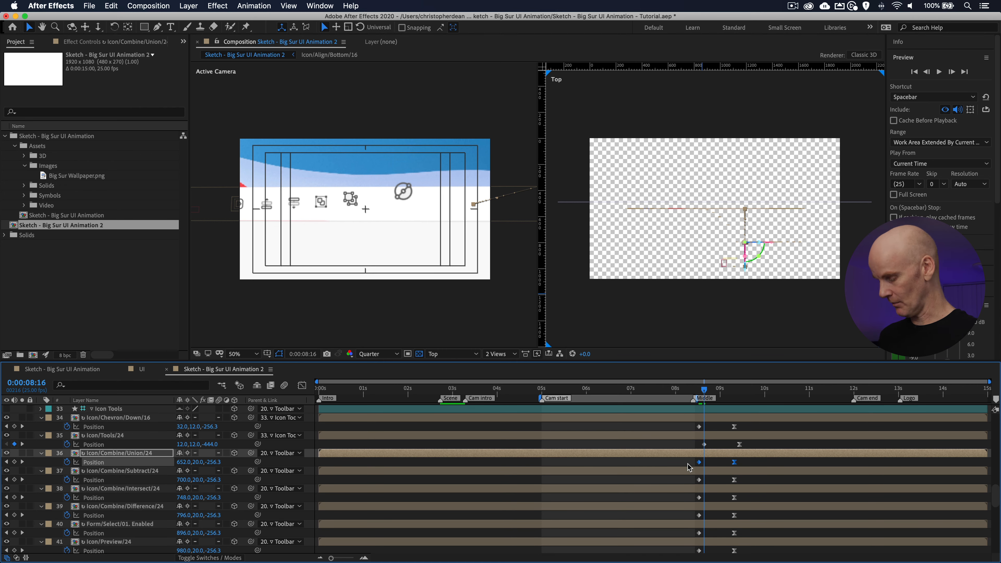
key(Page_Down)
key(Page_Down)
key(Page_Down)
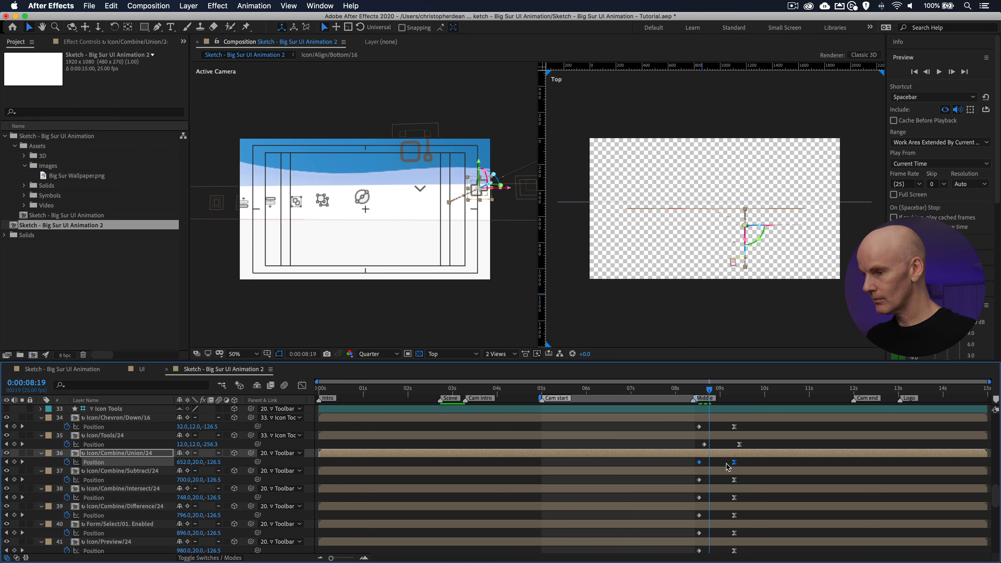
drag(741, 466, 747, 465)
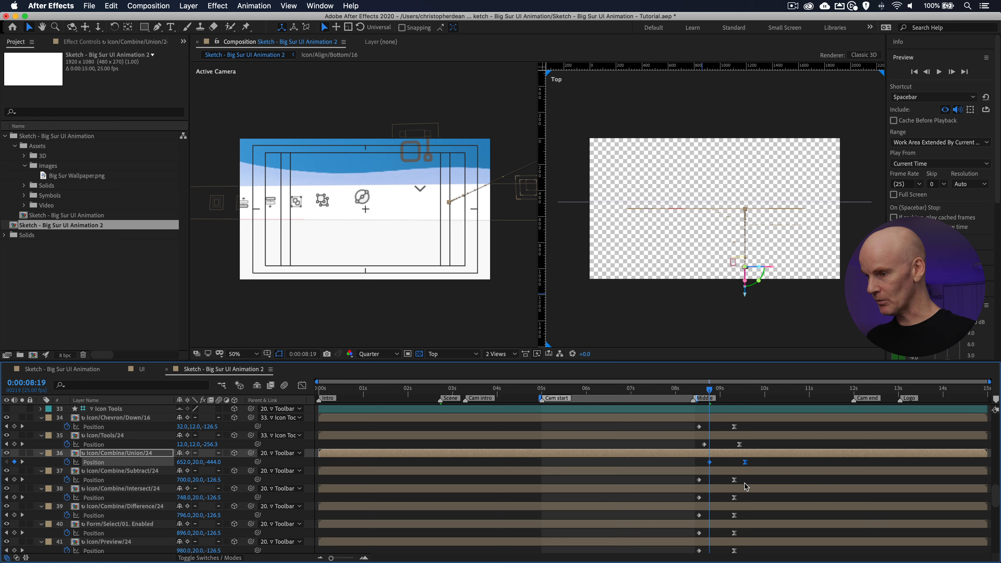
Step: Advance to 0:00:08:22 and shift both Position keyframes of the Icon/Combine/Subtract/24 layer so the first sits there
click(746, 480)
key(Page_Down)
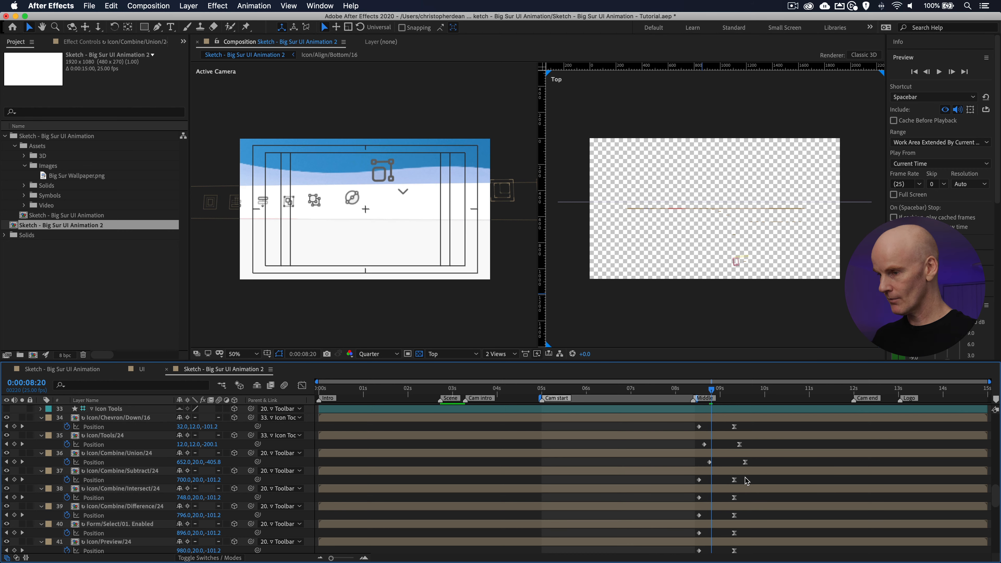
key(Page_Down)
key(Page_Down)
drag(751, 479, 714, 480)
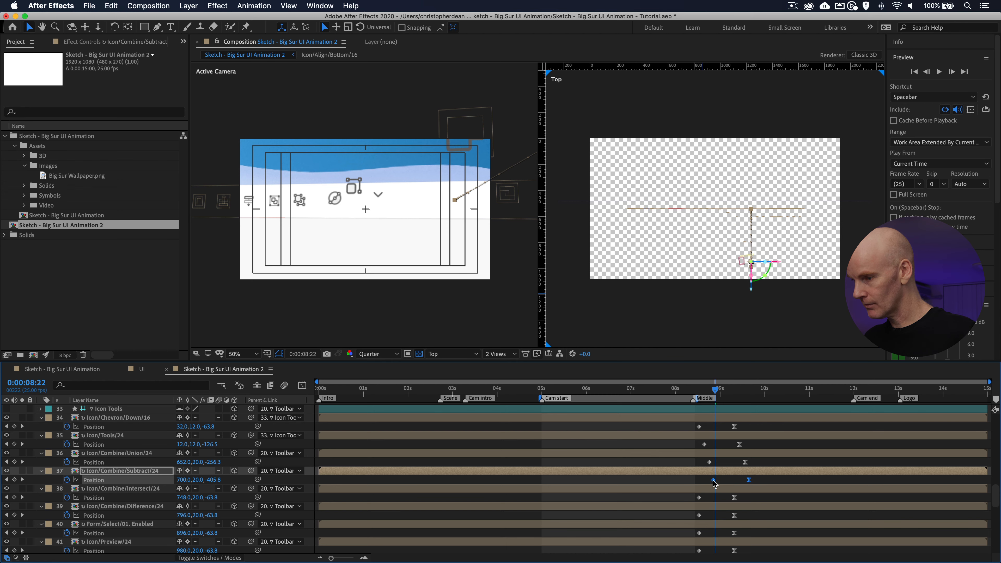
Step: Advance to 0:00:09:00 and shift both Position keyframes of the Icon/Combine/Intersect/24 layer so the first sits there
scroll(716, 479, down, 4)
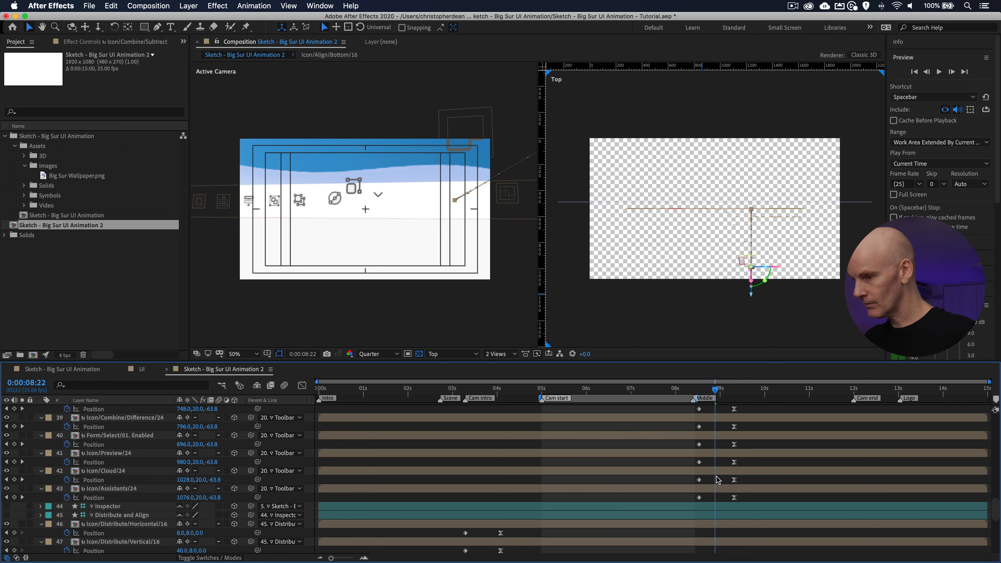
key(Page_Down)
key(Page_Down)
key(Page_Down)
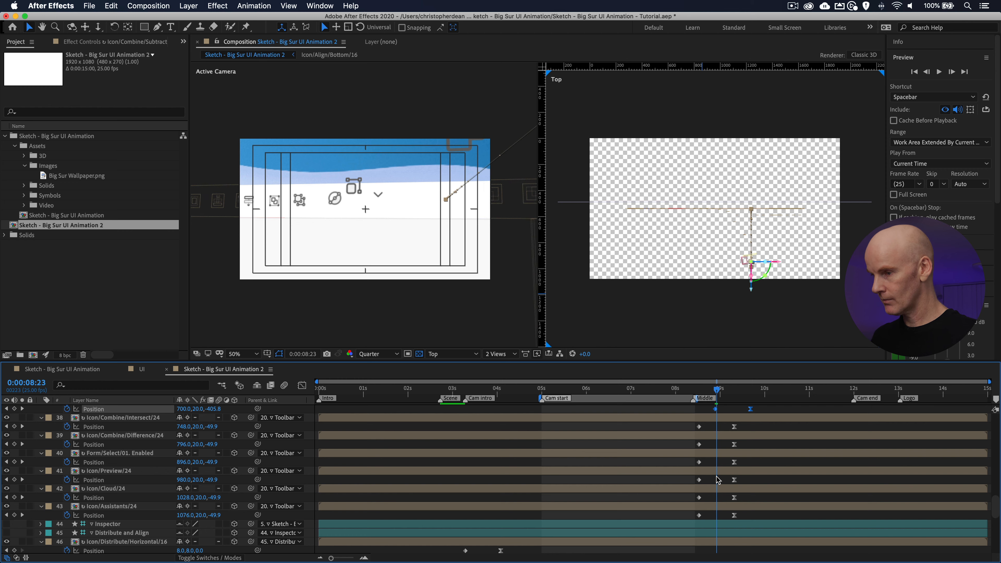
drag(747, 426, 720, 430)
Step: Shift the Position keyframe pairs of Icon/Combine/Difference/24 to start at 0:00:09:03 and Form/Select/01. Enabled at 0:00:09:06
key(Page_Down)
key(Page_Down)
key(Page_Down)
click(699, 444)
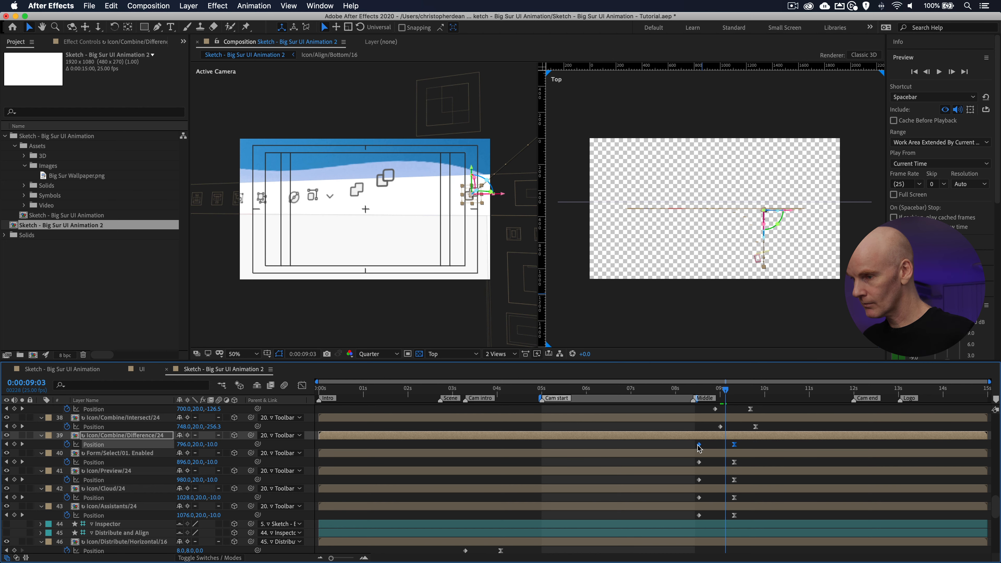
key(Page_Down)
drag(724, 449, 696, 459)
key(Page_Down)
key(Page_Down)
Step: Shift the Position keyframe pairs of Icon/Preview/24 to start at 0:00:09:09 and Icon/Cloud/24 at 0:00:09:12
drag(736, 463, 744, 502)
key(Page_Down)
key(Page_Down)
key(Page_Down)
key(Page_Down)
key(Page_Down)
key(Page_Down)
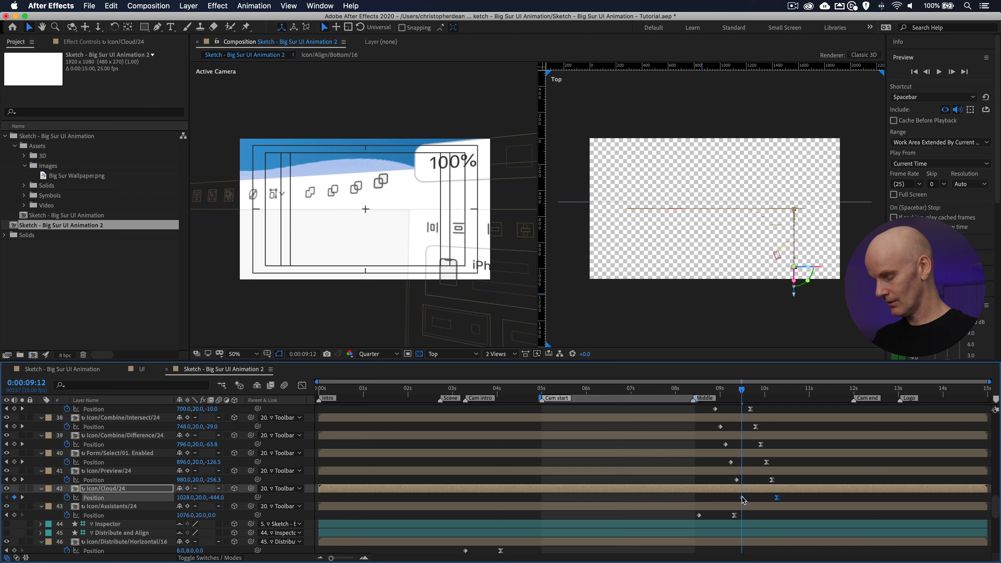
Step: Advance to 0:00:09:15 and shift both Position keyframes of the Icon/Assistants/24 layer so the first sits there
key(Page_Down)
key(Page_Down)
key(Page_Down)
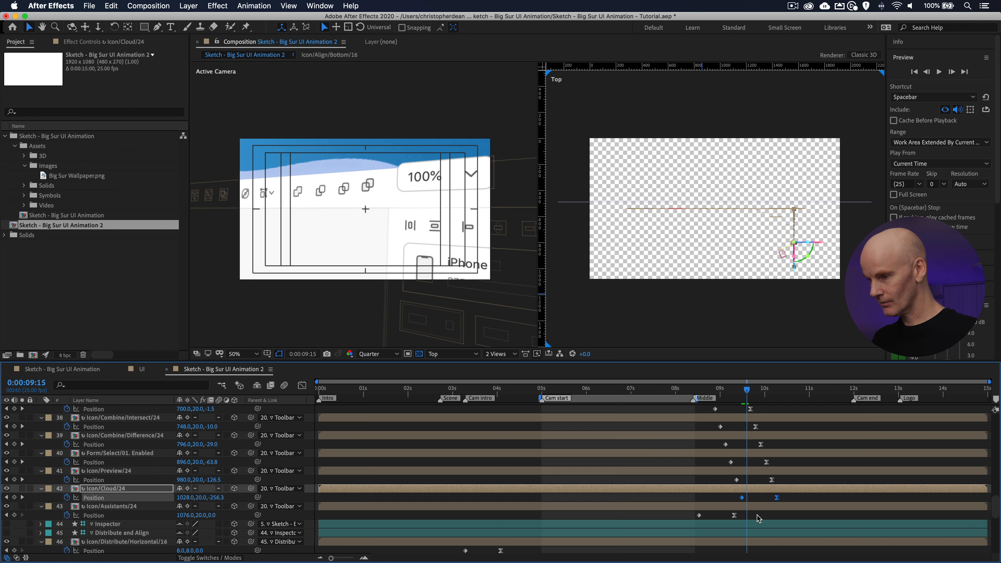
click(720, 516)
drag(767, 511, 747, 523)
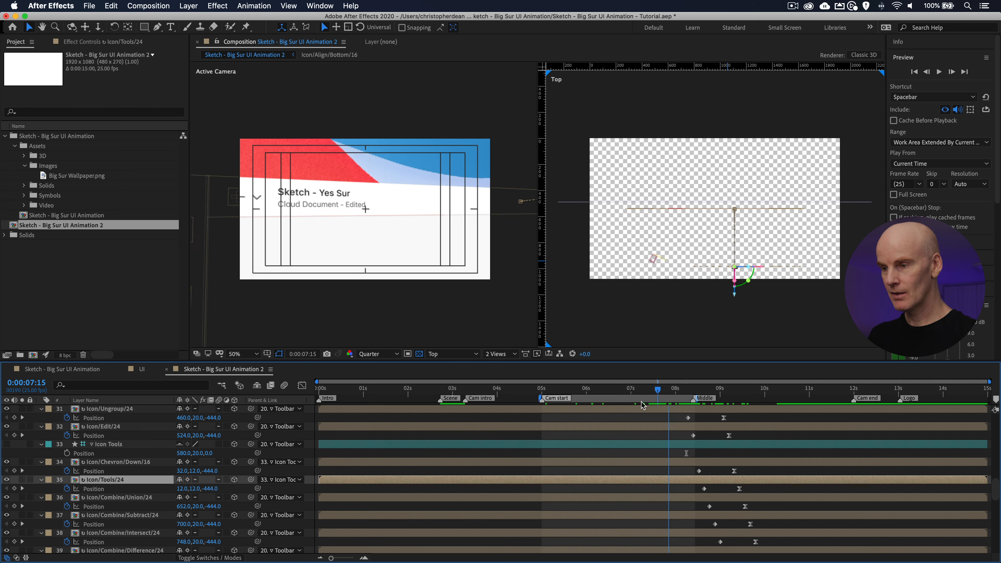
Step: Check the Icon Tools group against its child Chevron and Tools layers at 0:00:09:00, and turn on the group layer's visibility
drag(658, 404, 721, 408)
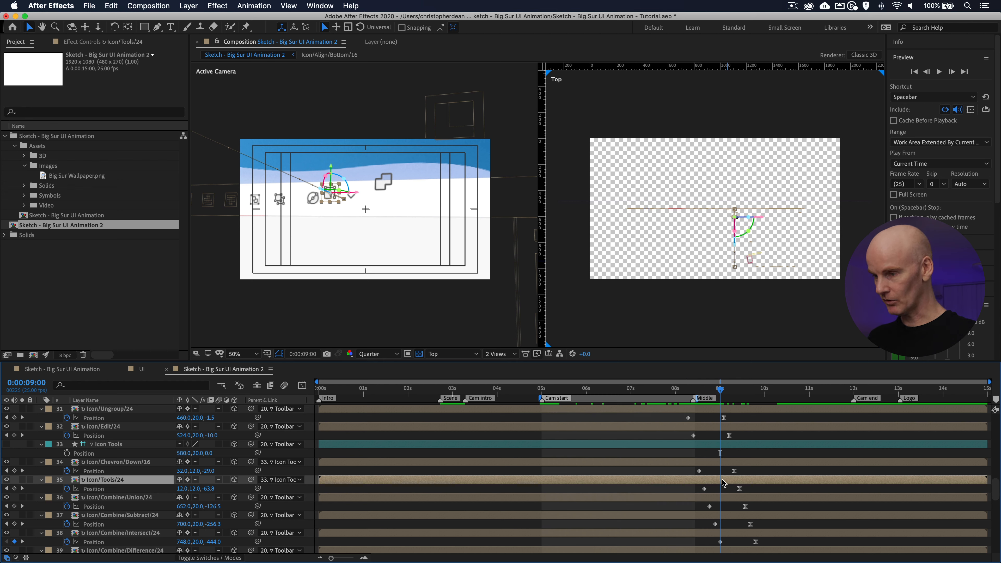
click(707, 464)
click(707, 479)
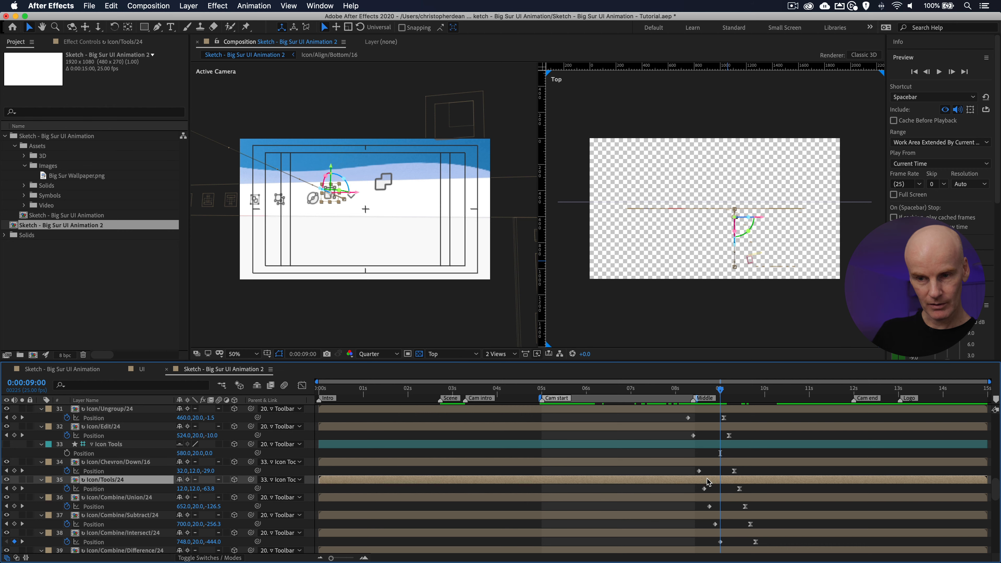
click(706, 464)
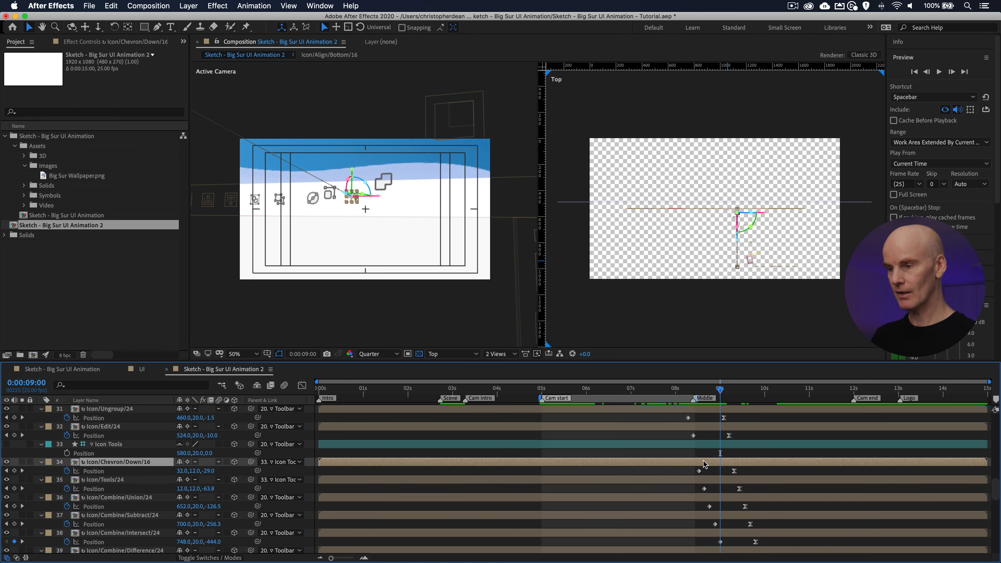
click(699, 447)
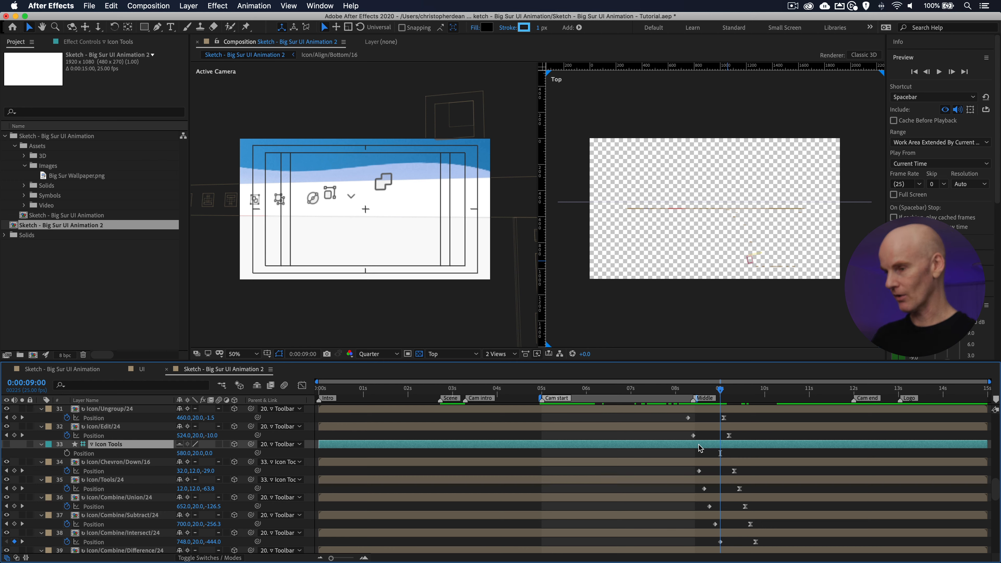
click(732, 464)
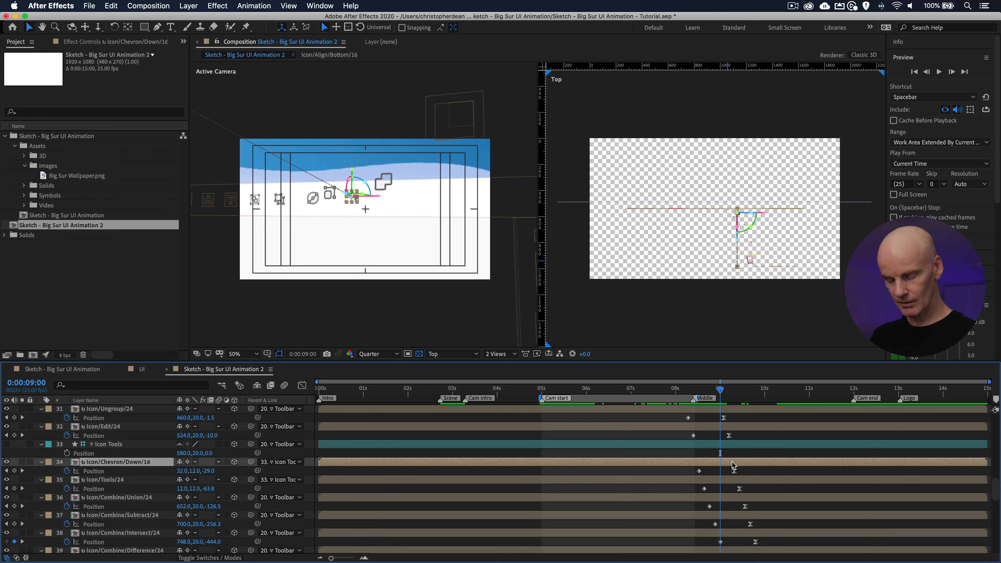
click(709, 445)
click(6, 444)
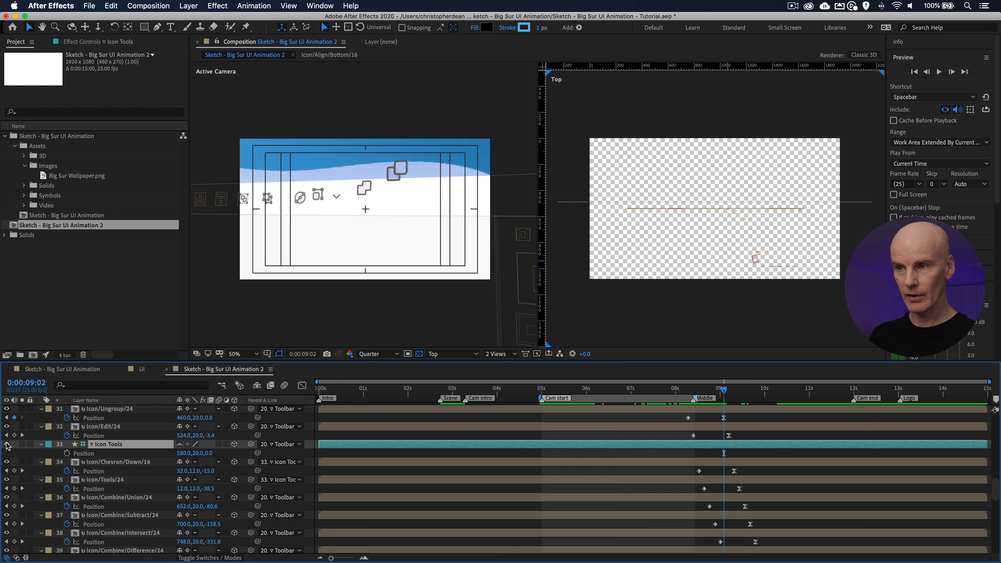
Step: Move to 0:00:09:08 and shift both Icon/Tools/24 Position keyframes earlier to align with those of Icon/Chevron/Down/16
drag(724, 390, 736, 390)
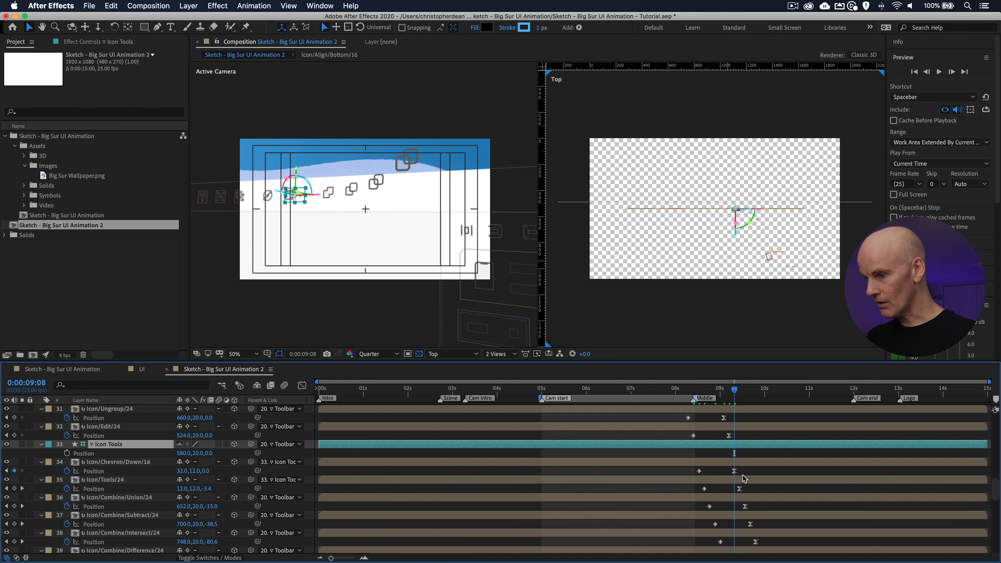
drag(751, 492, 705, 493)
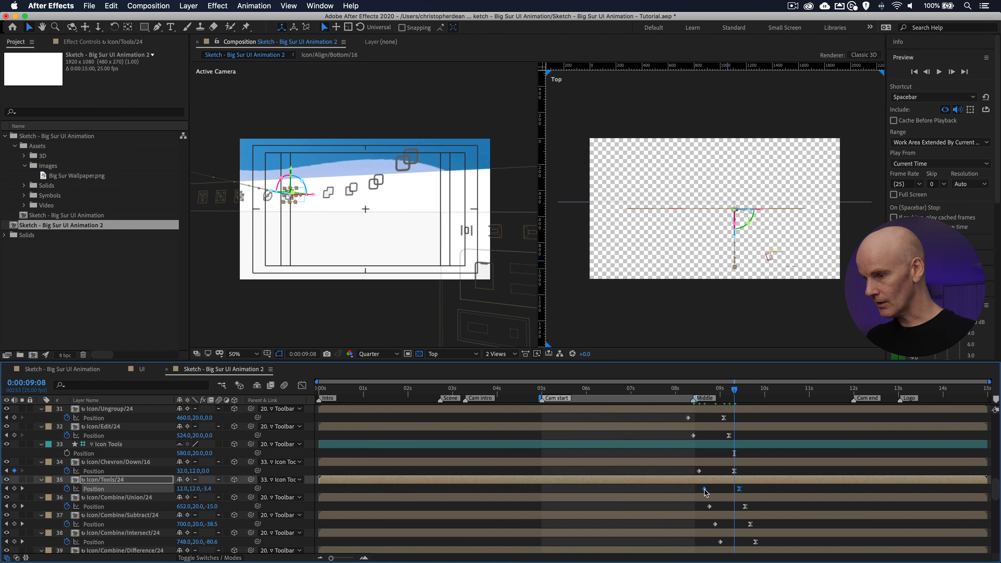
mouse_move(698, 491)
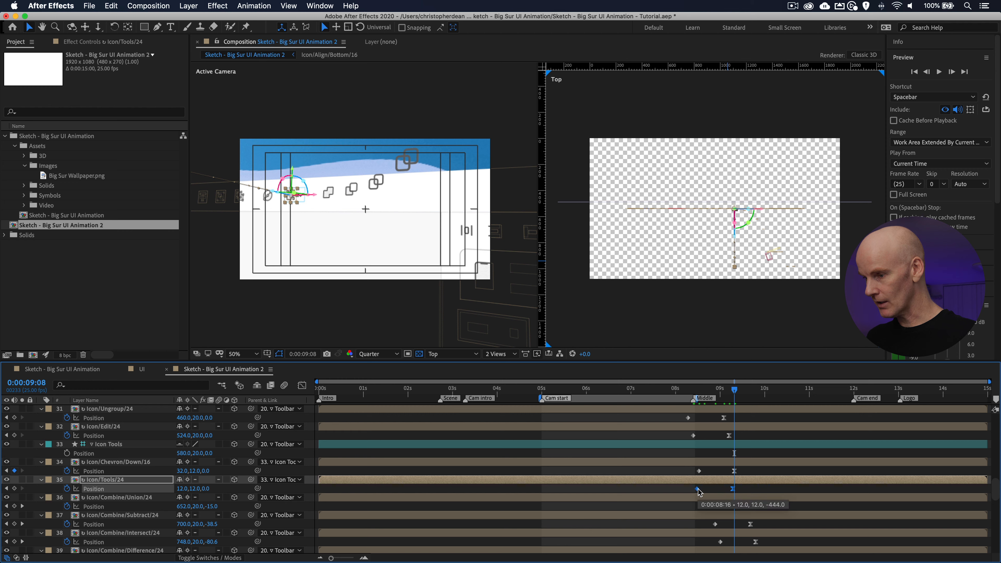
click(760, 492)
click(734, 489)
click(735, 471)
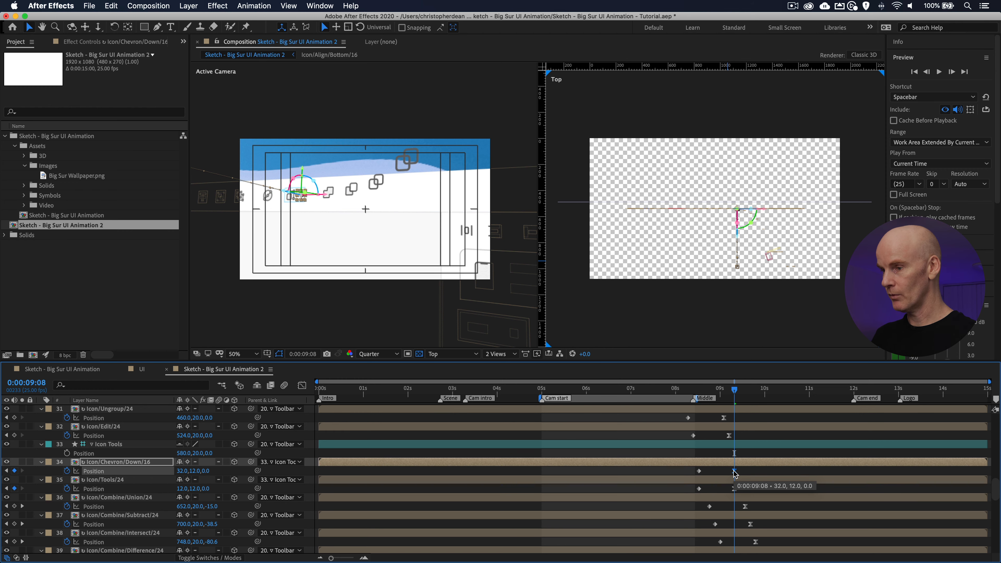
Step: Start Position keyframing on the Icon Tools group at 0:00:09:08 and remove the Position keyframes from Icon/Chevron/Down/16 and Icon/Tools/24
click(735, 447)
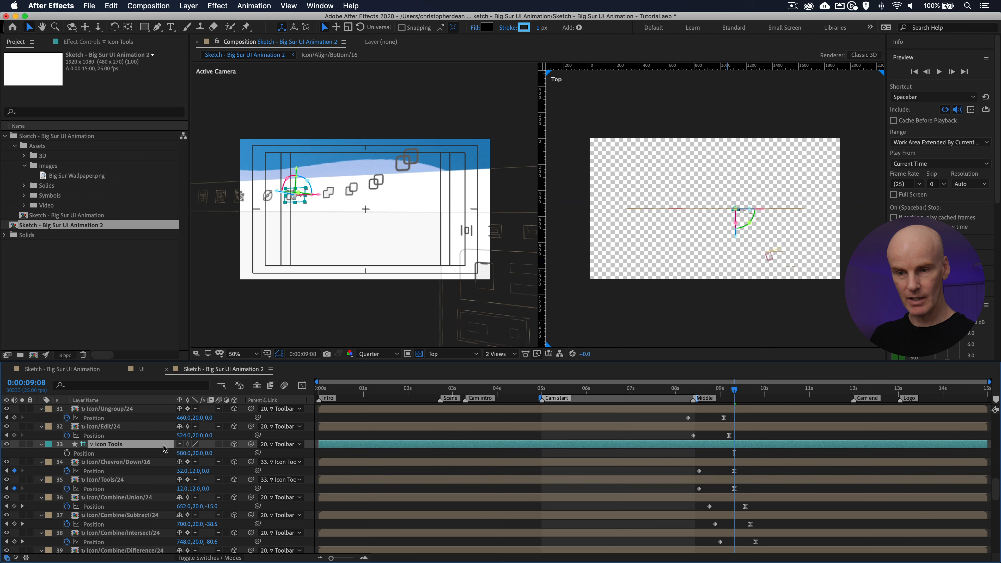
click(68, 453)
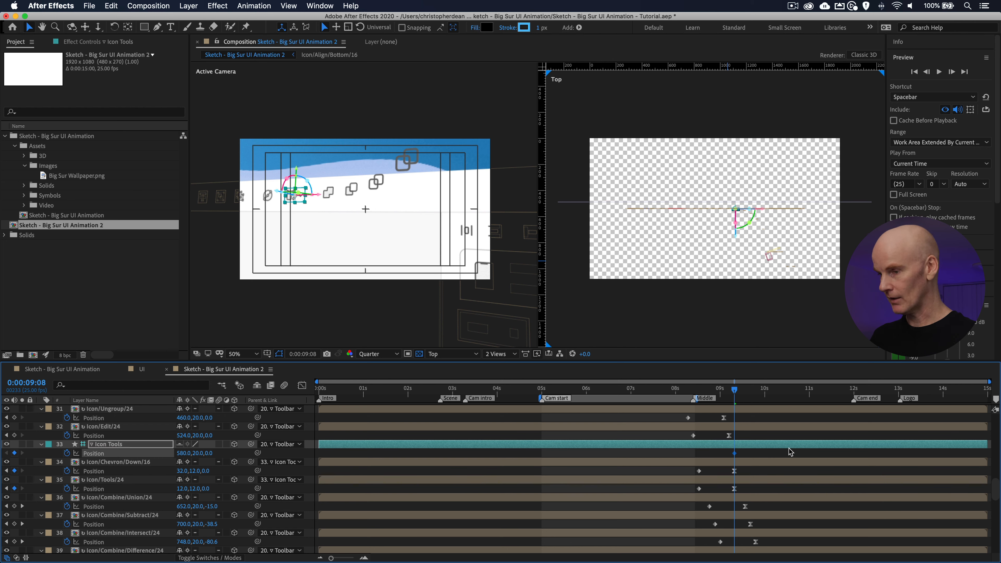
click(698, 471)
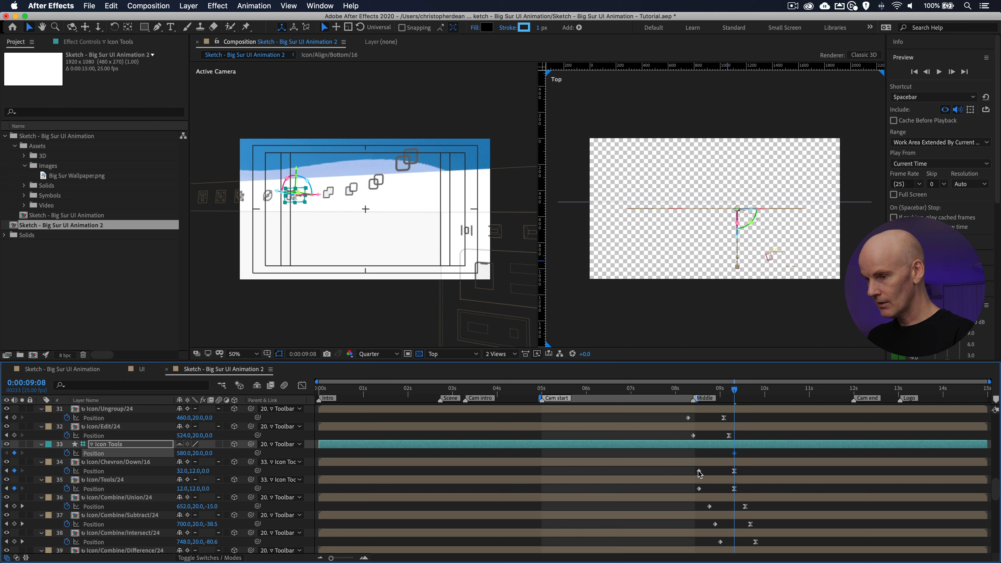
key(Delete)
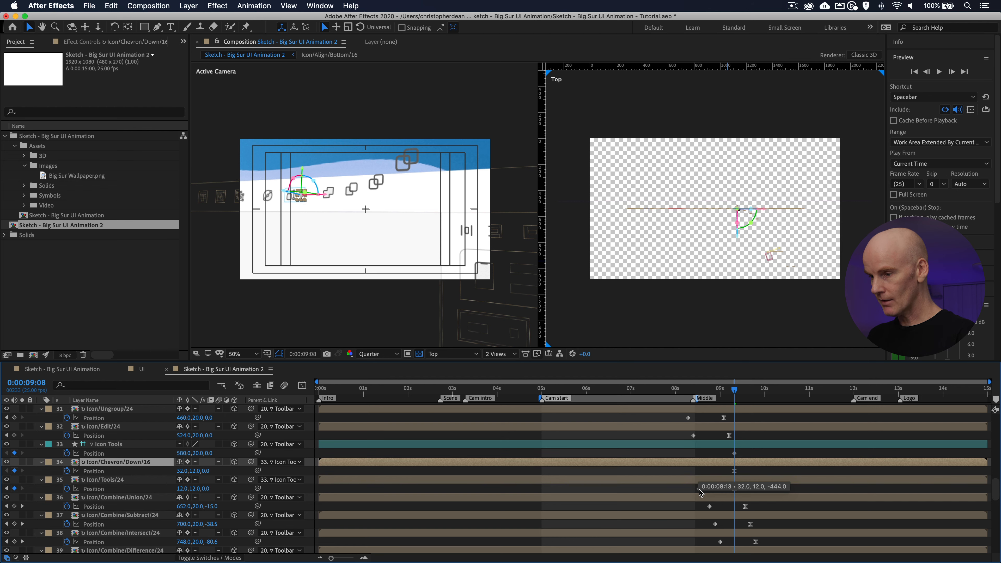
click(699, 488)
key(Delete)
click(734, 488)
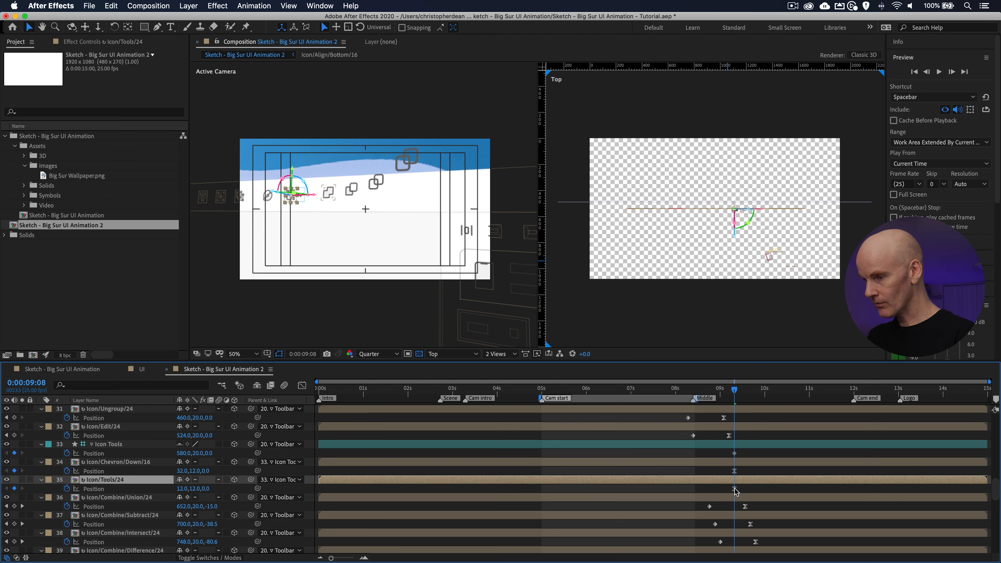
click(735, 472)
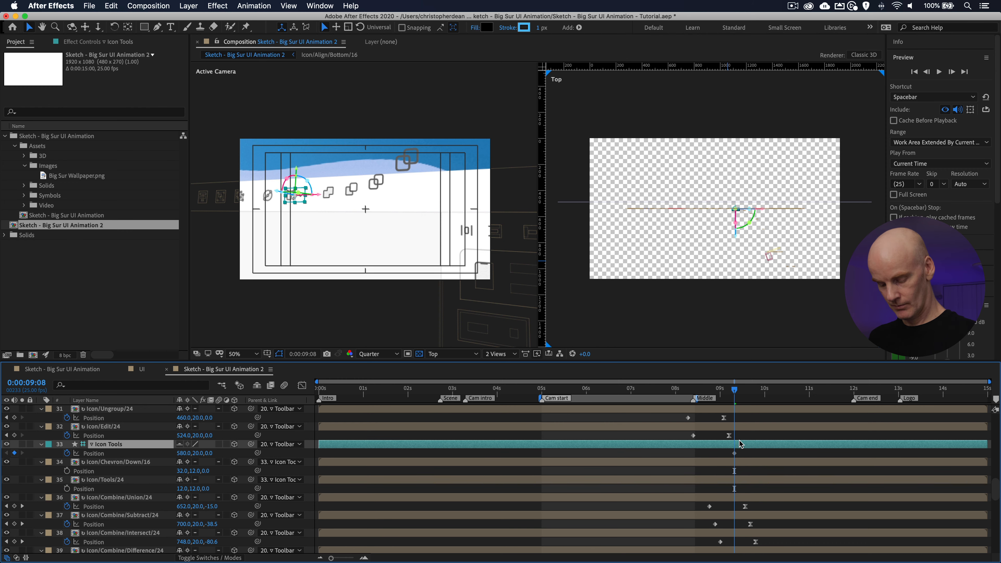
Step: Set the Icon Tools group's Z position to -444 at 0:00:08:13 and preview the move
key(shift+Page_Up)
key(shift+Page_Up)
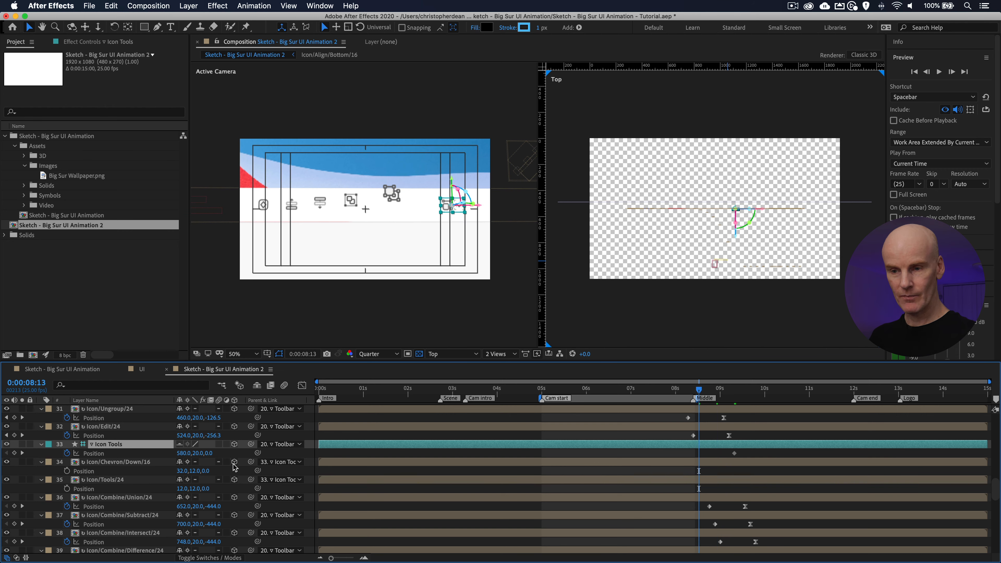
click(210, 453)
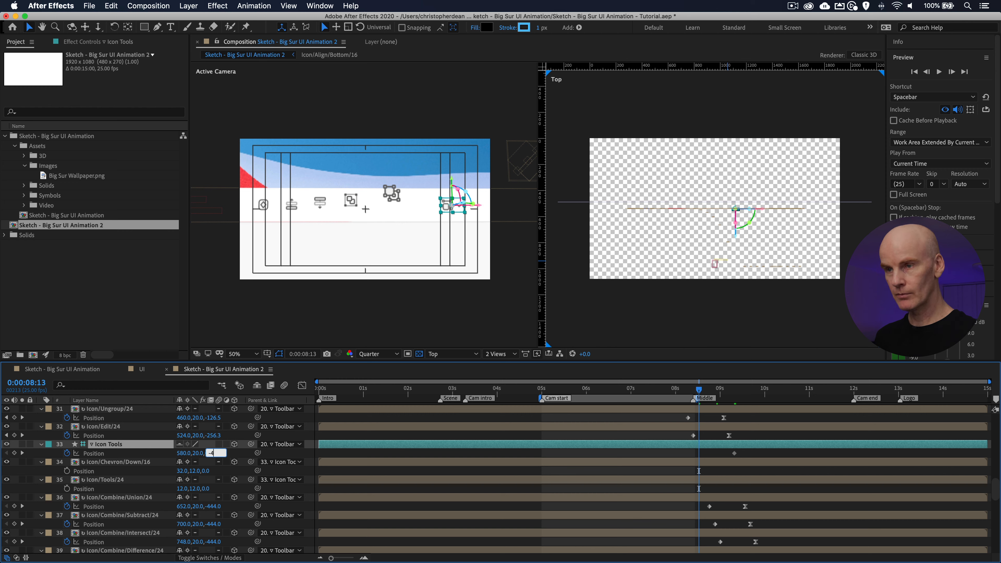
key(Return)
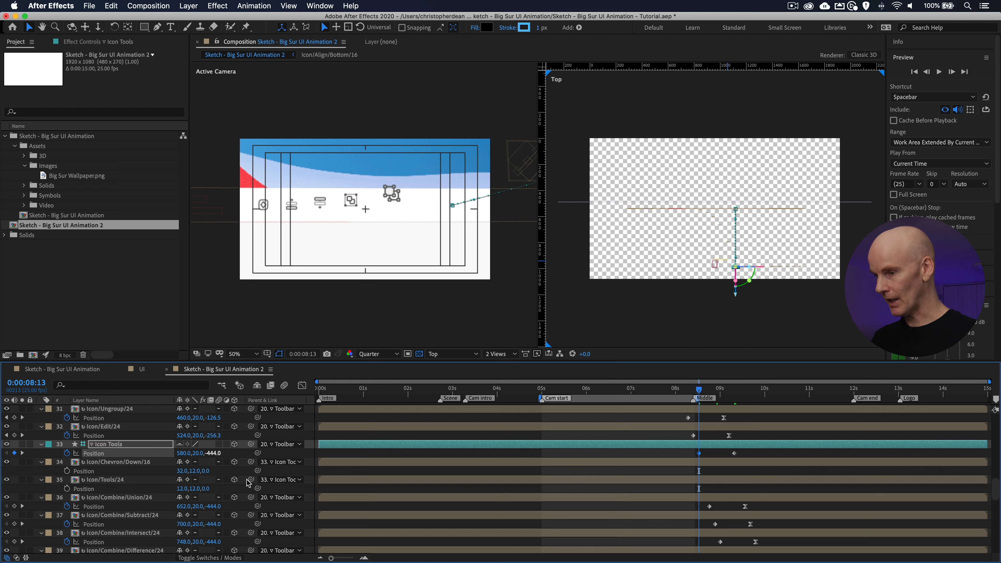
key(space)
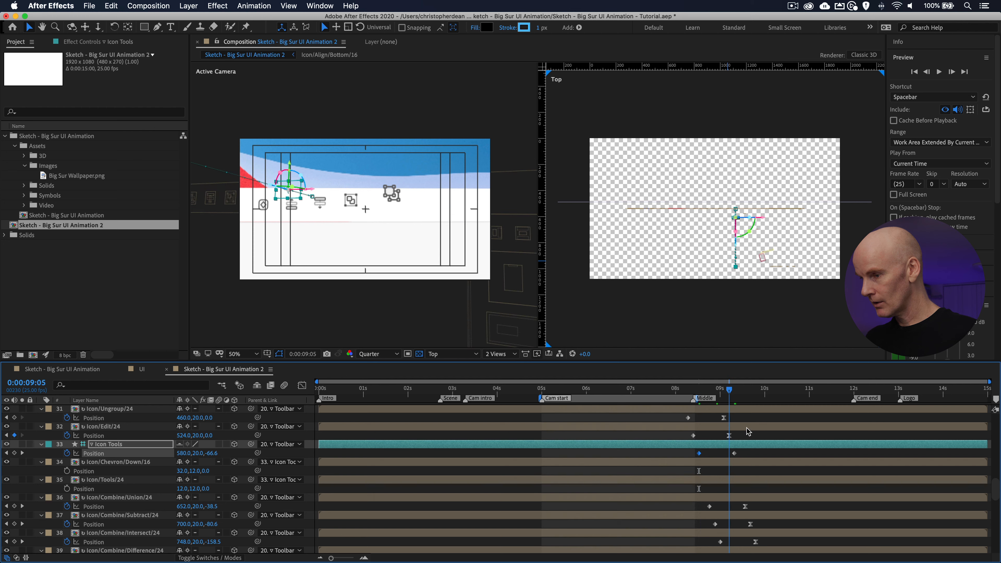
Step: Apply Easy Ease In to the Icon Tools Position keyframe at 0:00:09:08 and set its incoming velocity influence to 80%
click(735, 393)
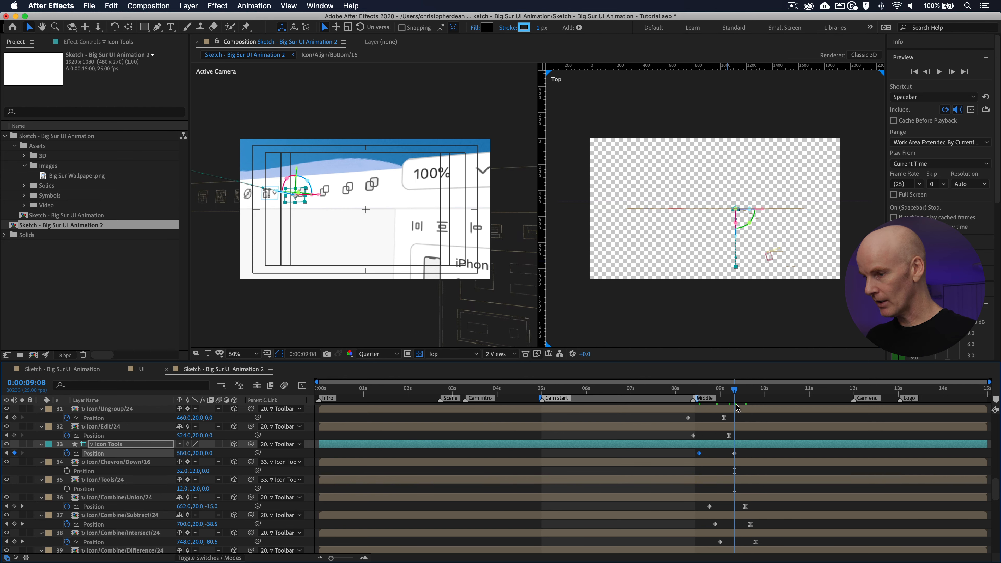
right_click(735, 455)
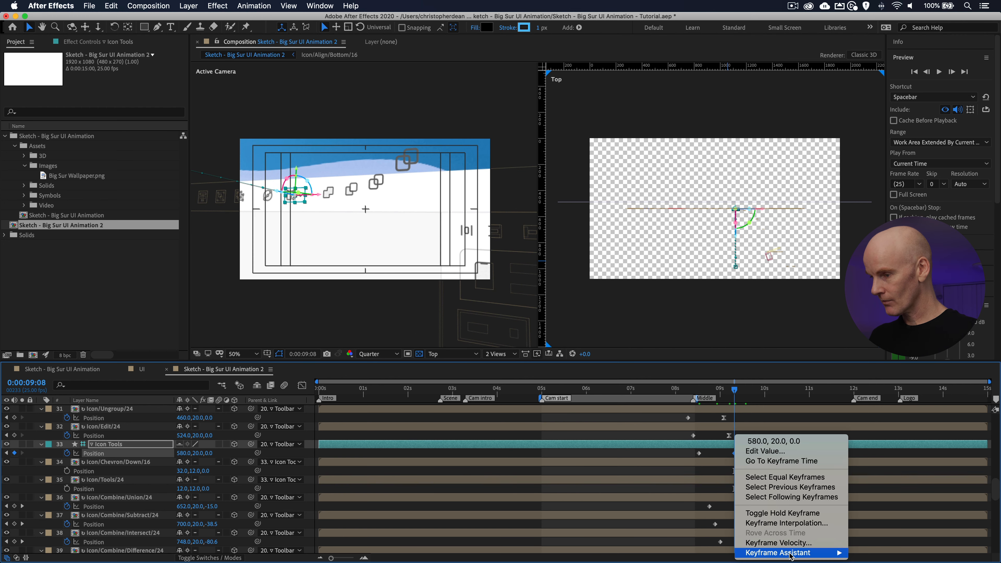
mouse_move(812, 553)
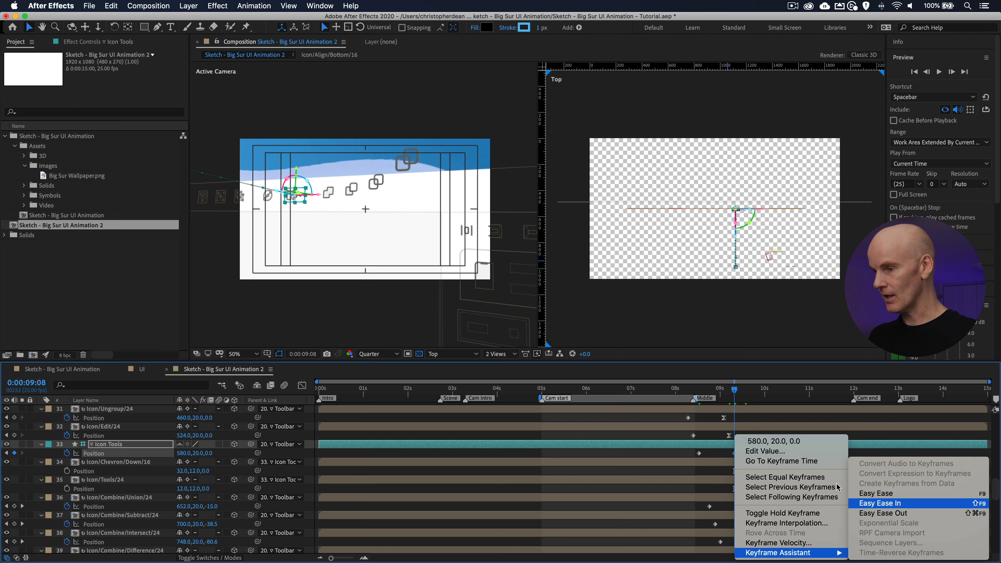
click(880, 503)
right_click(734, 456)
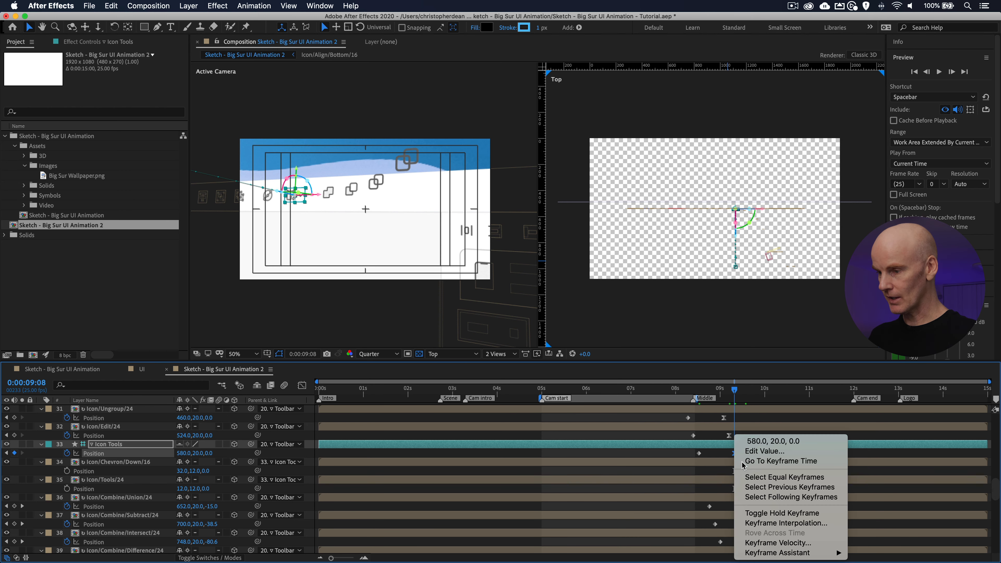
click(778, 547)
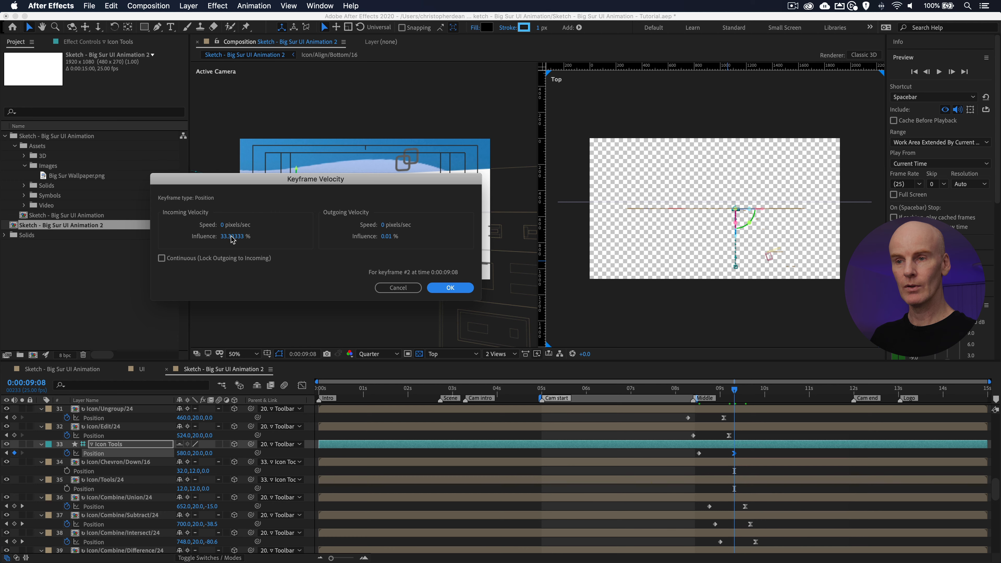
click(232, 236)
text(80)
key(Return)
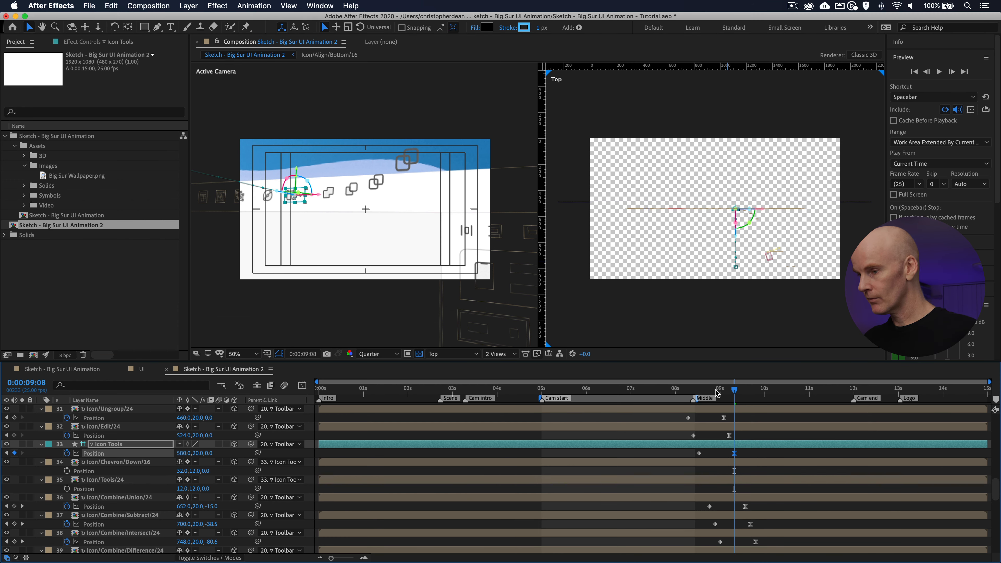
Step: Check the icon timing around 0:00:09:09 and review the Position keyframes of the Distribute and Align icons and inspector form layers
mouse_move(732, 390)
mouse_down()
mouse_move(714, 390)
mouse_move(736, 392)
mouse_up()
scroll(721, 456, up, 1)
scroll(708, 454, down, 3)
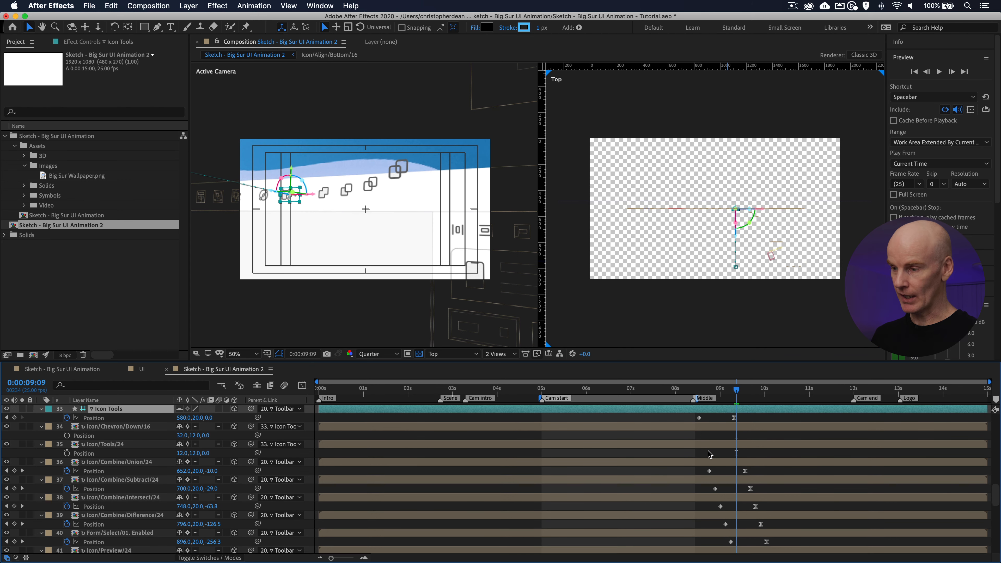
scroll(708, 454, down, 2)
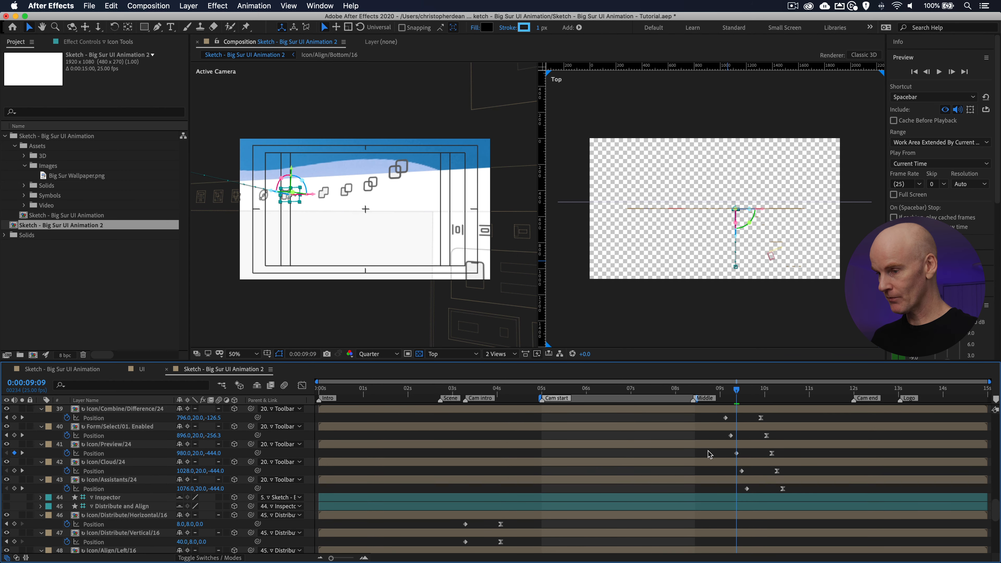
click(698, 460)
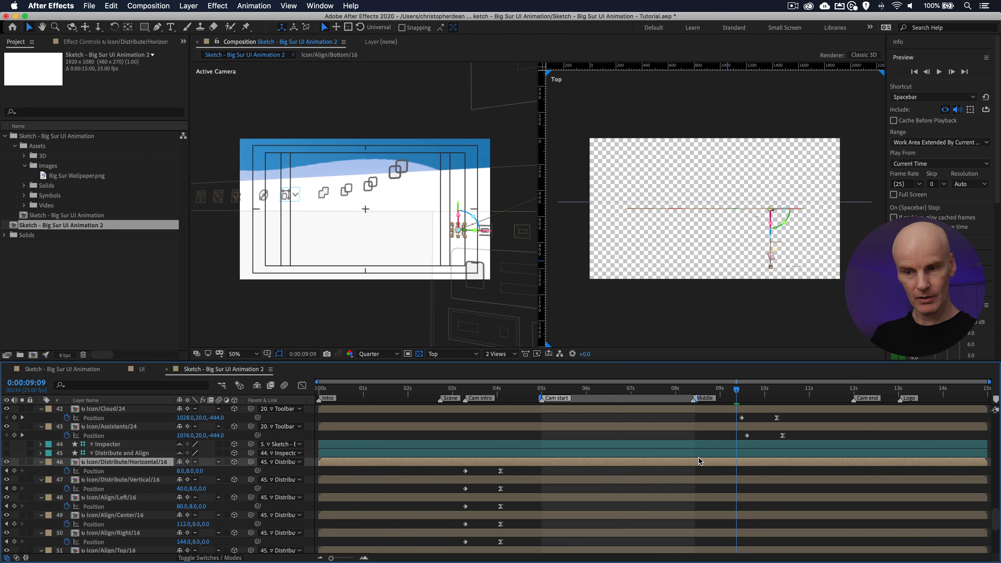
scroll(723, 443, up, 1)
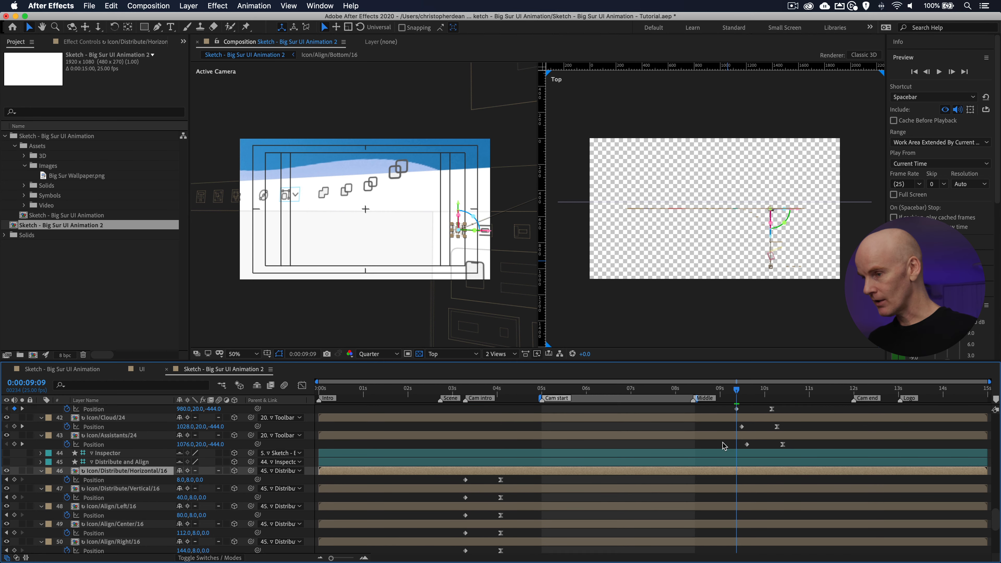
drag(728, 393, 735, 392)
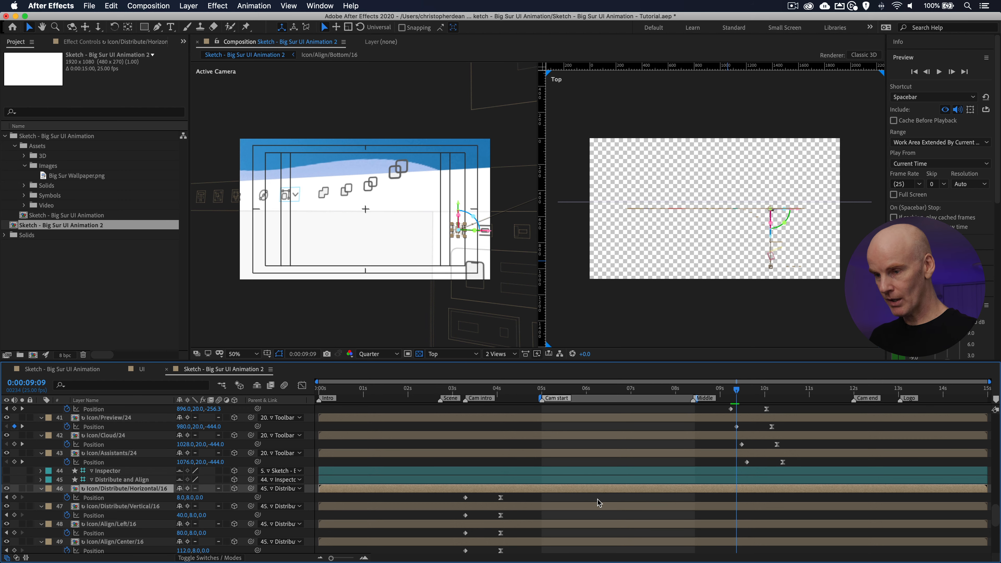
scroll(597, 499, down, 5)
scroll(597, 499, up, 3)
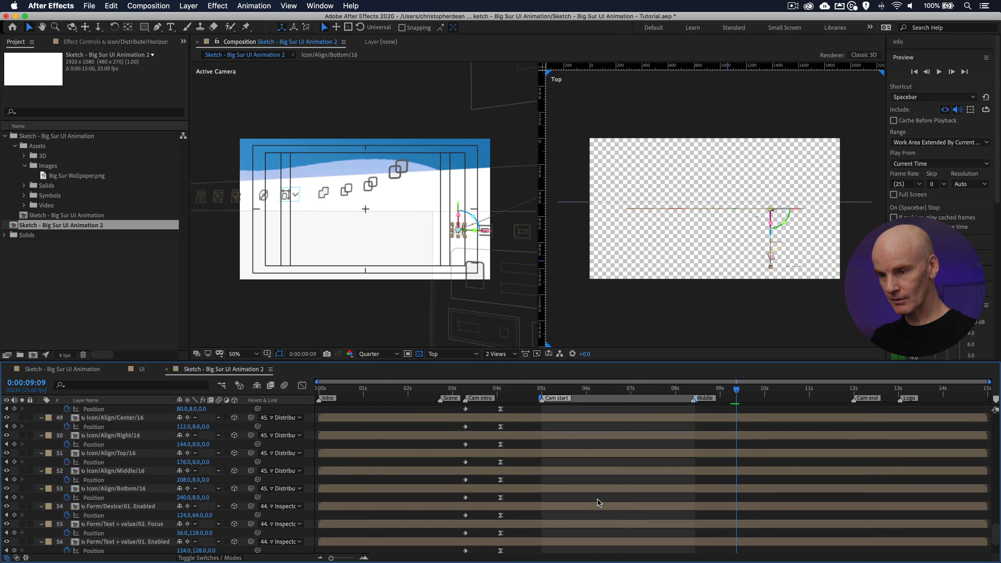
scroll(598, 499, up, 3)
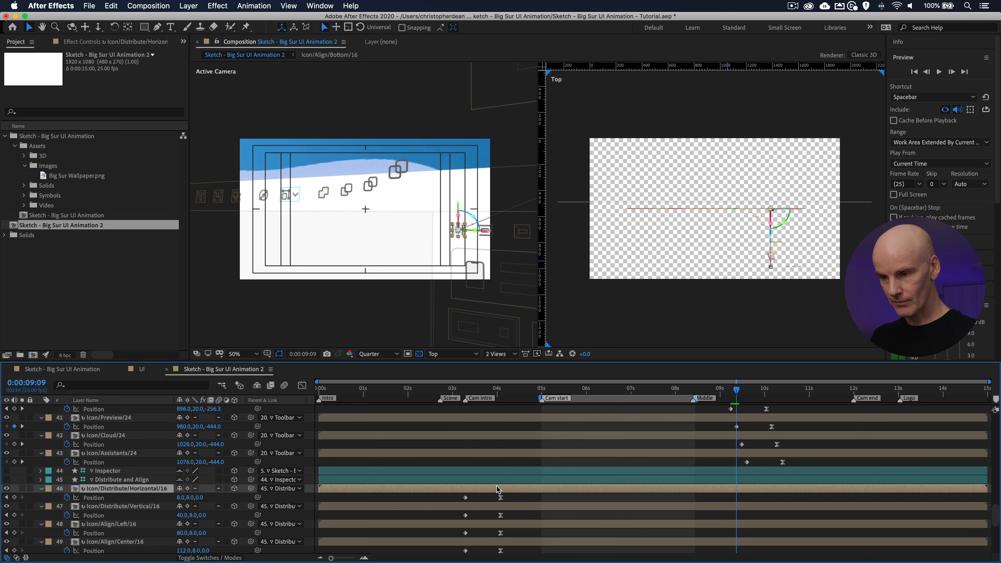
Step: Shift the Position keyframes of all Distribute and Align icons, from Icon/Distribute/Horizontal/16 to Icon/Align/Bottom/16, to start at 0:00:09:09
drag(452, 493, 521, 455)
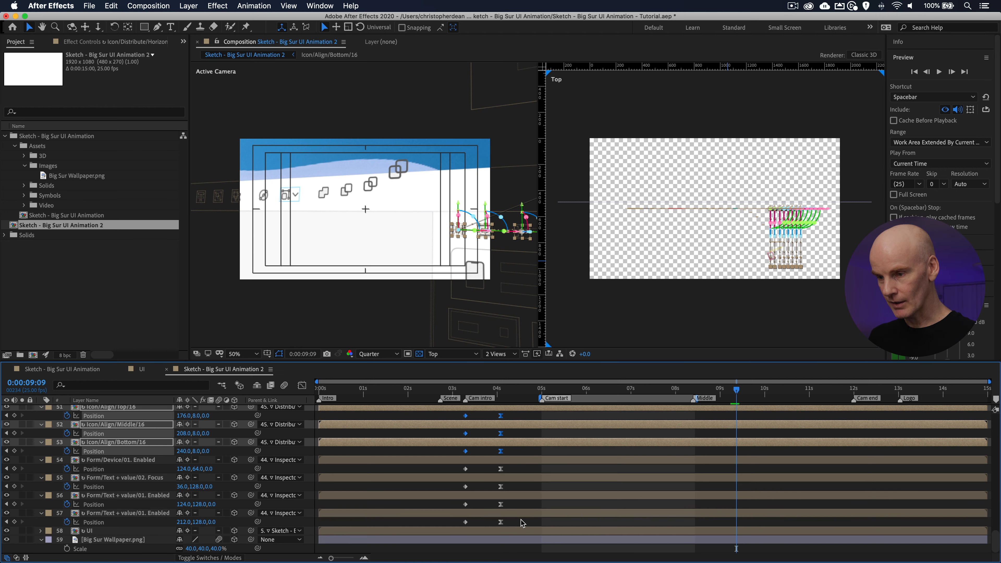
drag(753, 455, 772, 454)
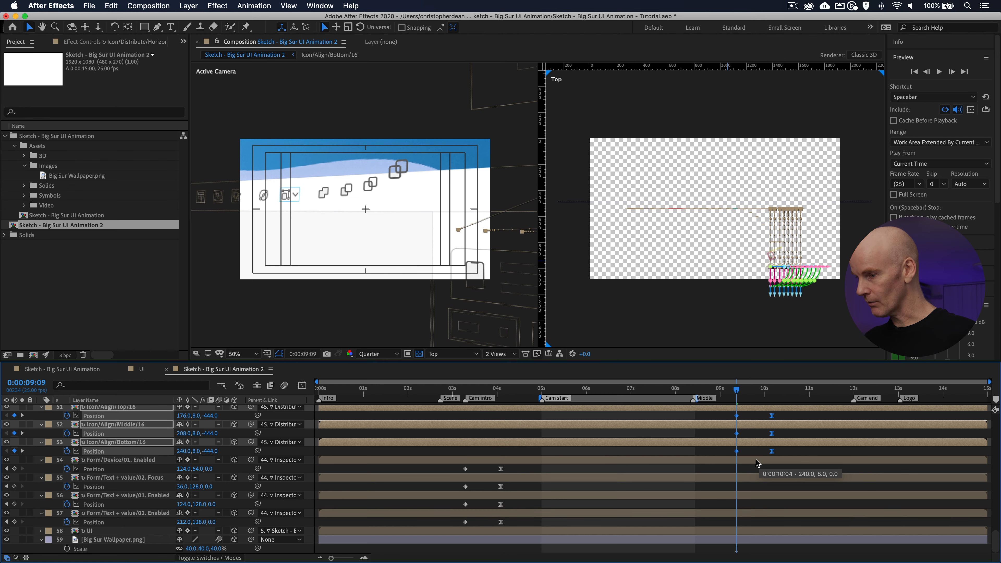
scroll(757, 460, up, 3)
scroll(757, 461, up, 4)
click(751, 452)
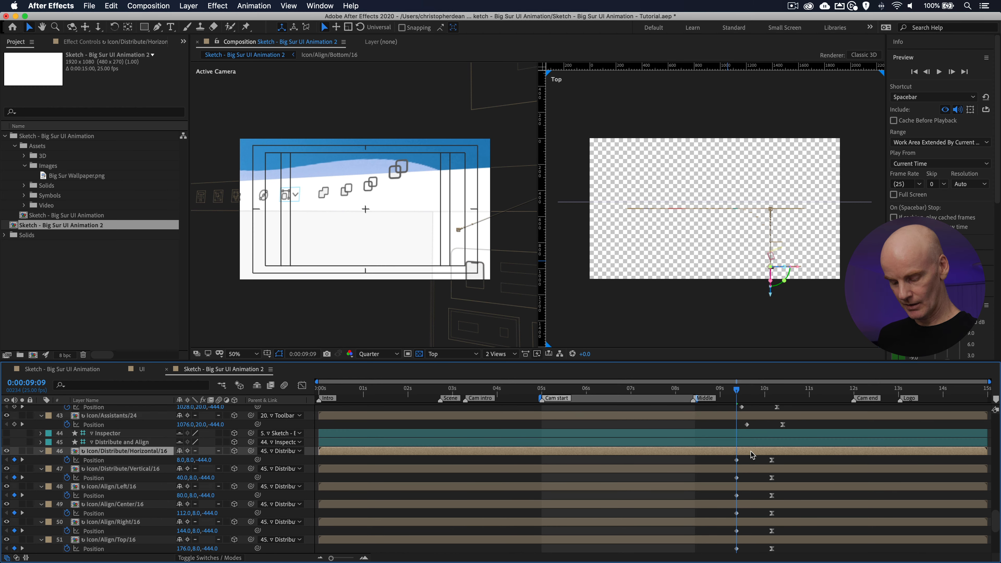
Step: Advance to 0:00:09:12 and shift both Position keyframes of Icon/Distribute/Vertical/16 so the first sits there
key(Page_Down)
key(Page_Down)
key(Page_Down)
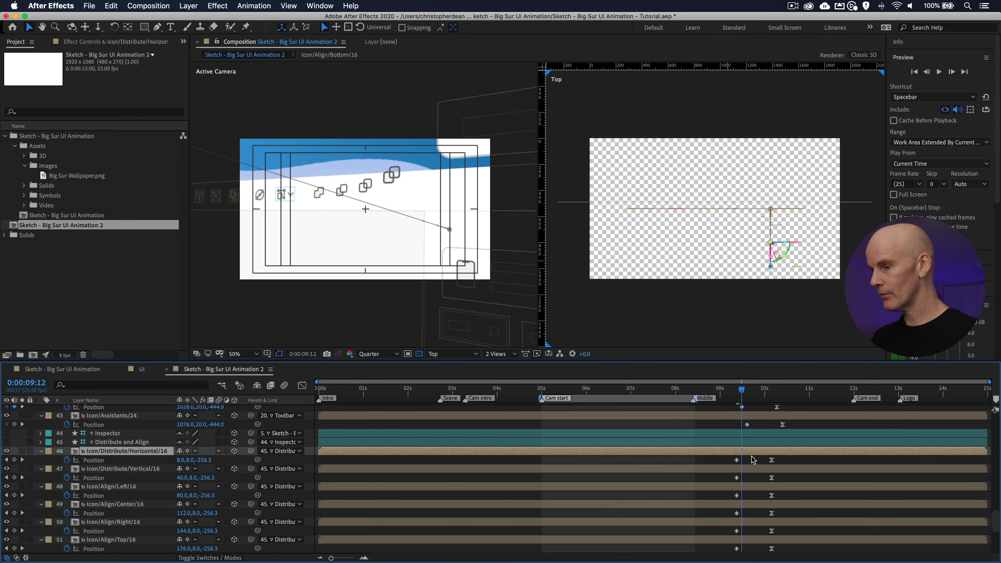
drag(785, 476, 727, 484)
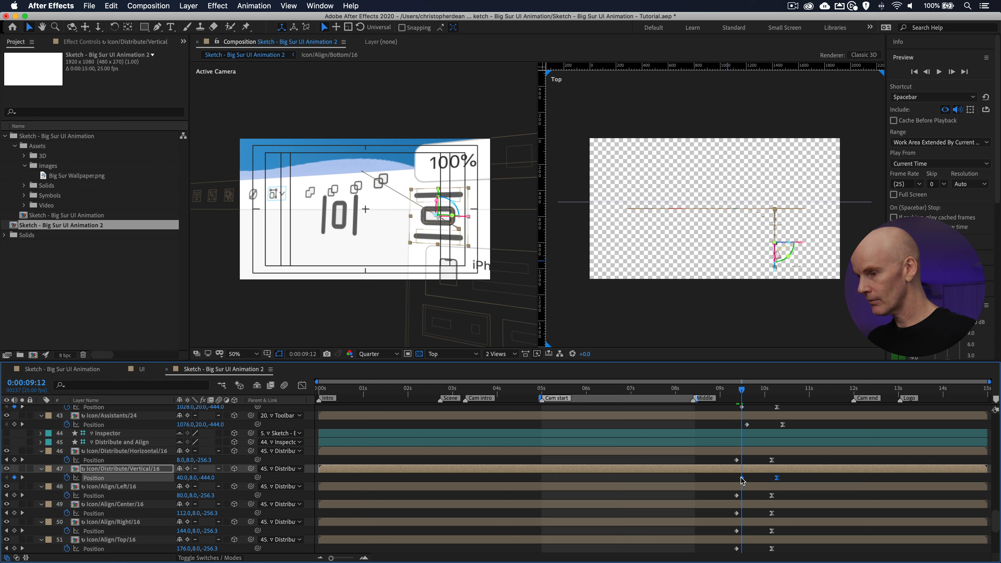
Step: Shift both Position keyframes of Icon/Align/Left/16 so the first sits at 0:00:09:15
key(Page_Down)
key(Page_Down)
key(Page_Down)
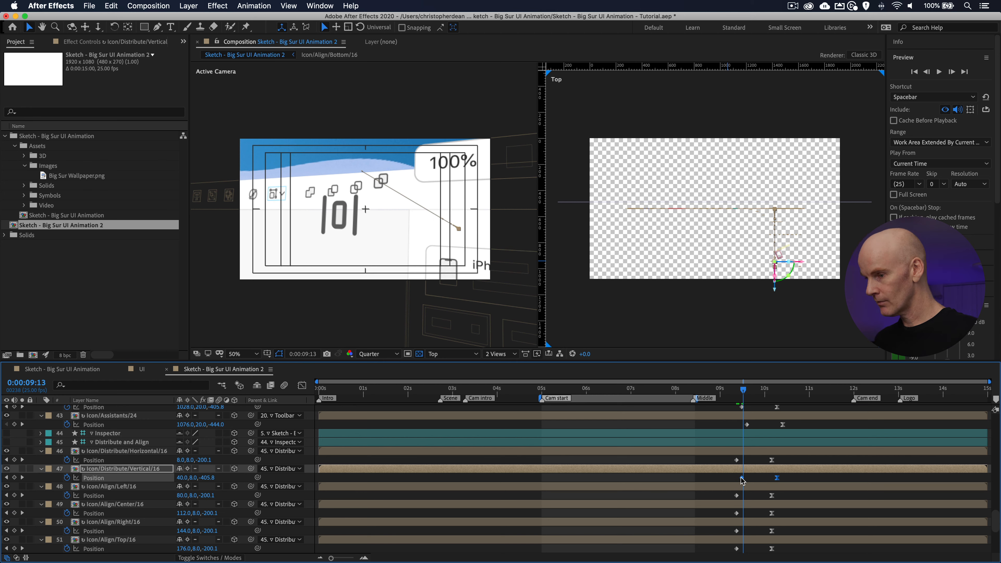
drag(788, 496, 732, 498)
key(Page_Down)
key(Page_Down)
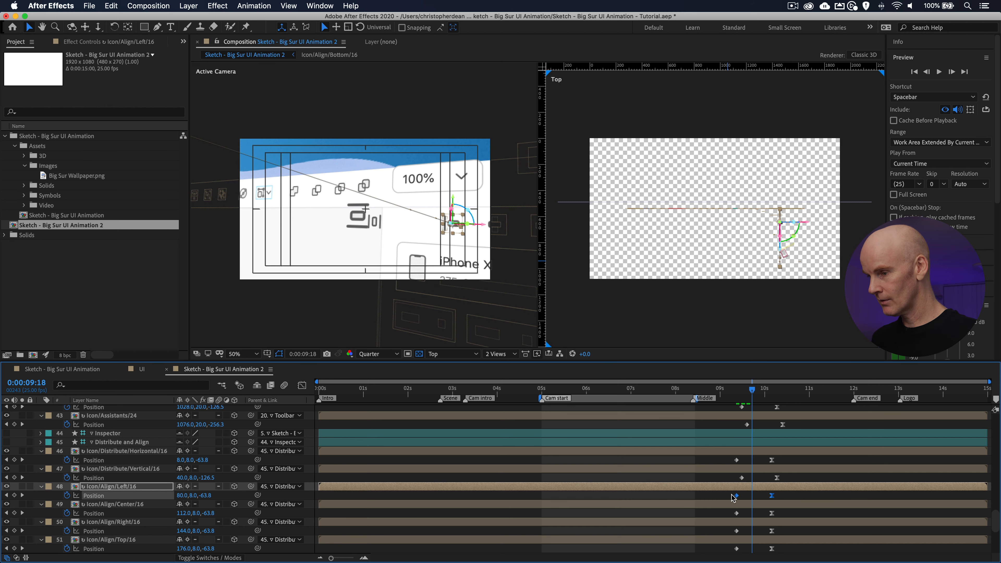
key(Page_Up)
key(Page_Up)
drag(739, 499, 749, 499)
Step: Shift the Position keyframes of Icon/Align/Center/16, Icon/Align/Right/16 and Icon/Align/Top/16 to start at 0:00:09:18, 0:00:09:21 and 0:00:10:00 respectively
key(Page_Down)
key(Page_Down)
key(Page_Down)
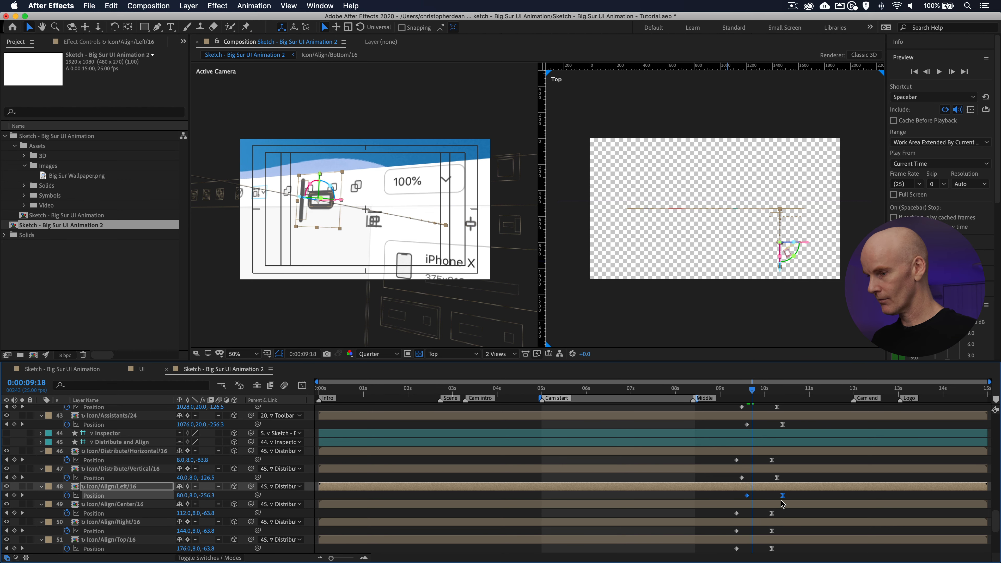
scroll(782, 493, down, 3)
drag(782, 447, 764, 491)
key(Page_Down)
key(Page_Down)
key(Page_Down)
key(Page_Down)
key(Page_Down)
key(Page_Down)
key(Page_Down)
key(Page_Down)
key(Page_Down)
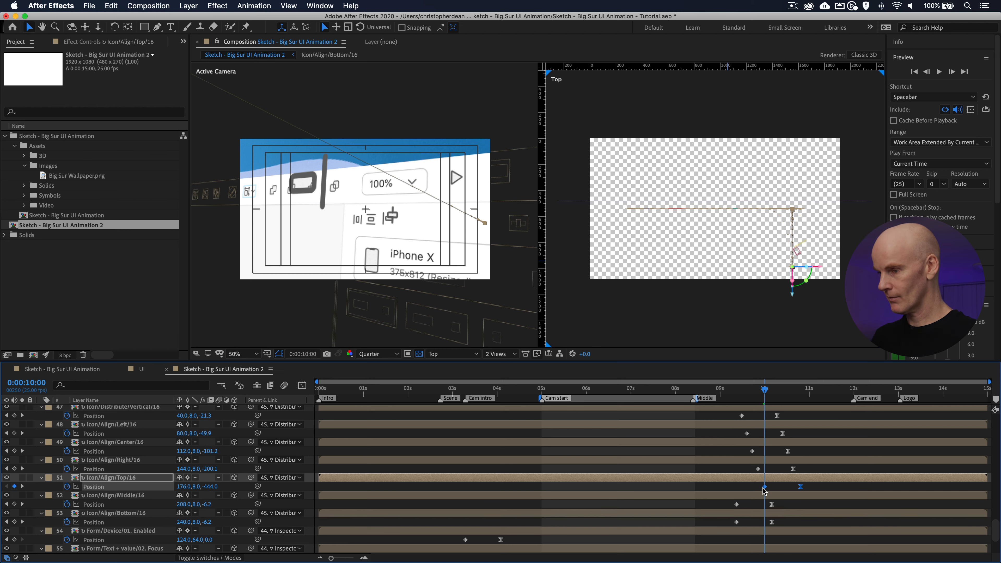
Step: Shift the Position keyframes of Icon/Align/Middle/16 to start at 0:00:10:03 and those of Icon/Align/Bottom/16 to start at 0:00:10:06
drag(747, 507, 771, 506)
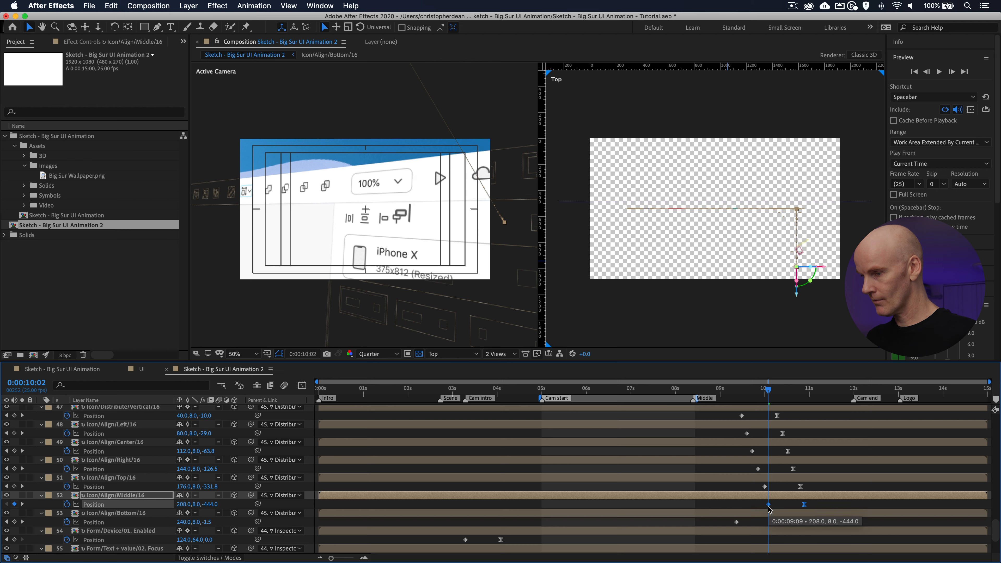
key(Page_Down)
key(Page_Down)
key(Page_Down)
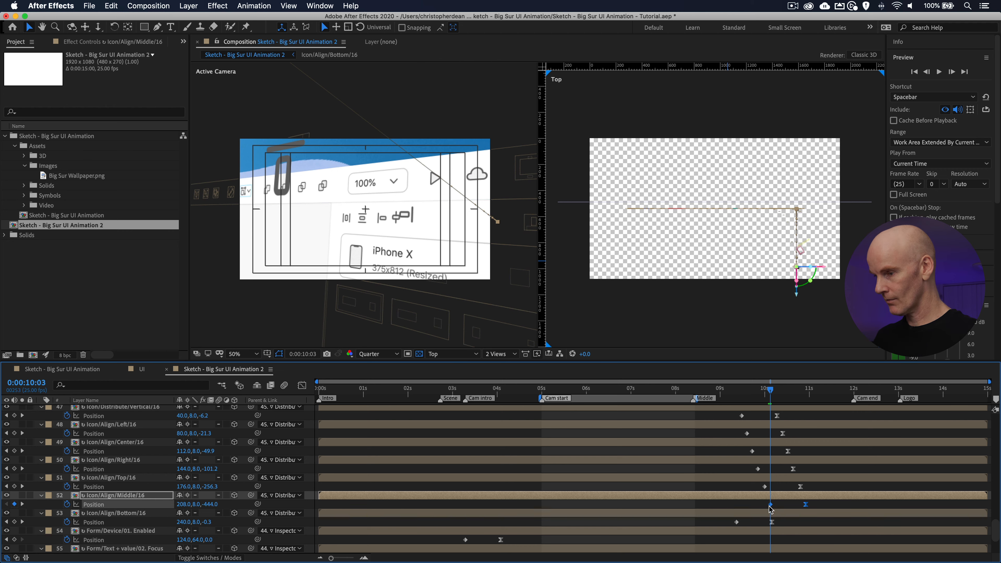
mouse_move(787, 527)
mouse_down()
mouse_move(731, 517)
mouse_move(776, 523)
mouse_up()
click(775, 523)
key(Page_Down)
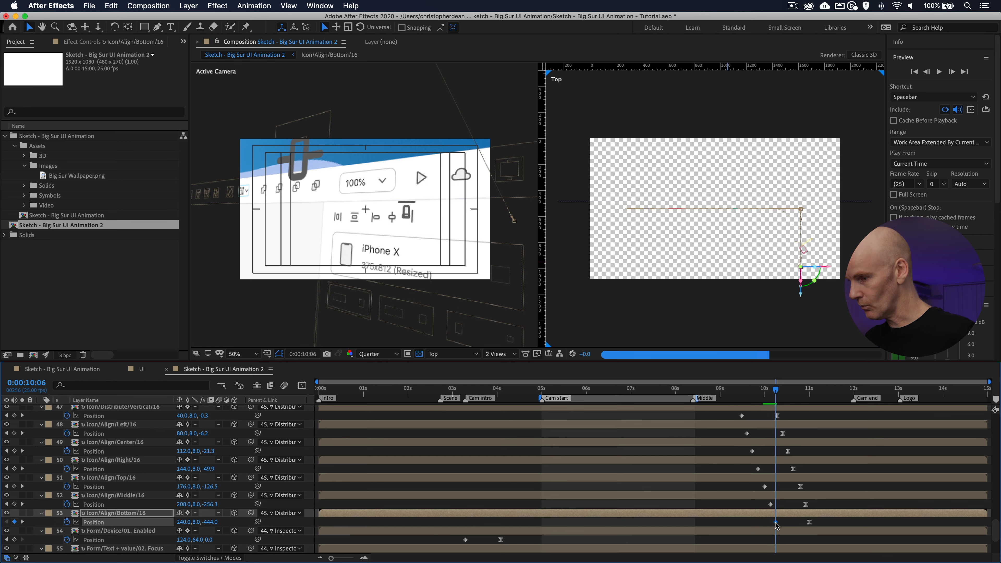
click(810, 523)
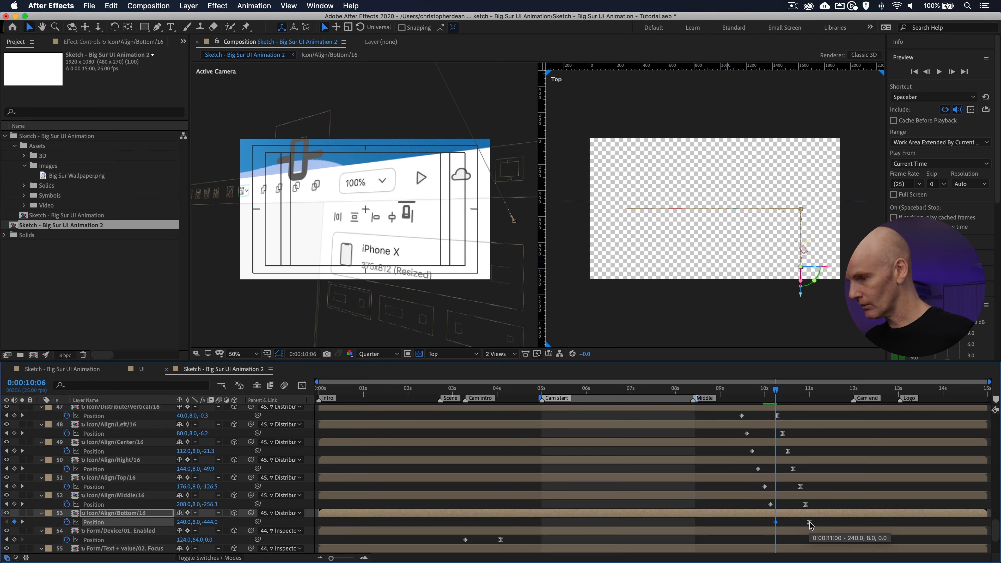
Step: Shift the Position keyframes of the Form/Device layer and the three Form/Text + value layers to start at 0:00:10:11
drag(777, 391, 806, 392)
click(777, 392)
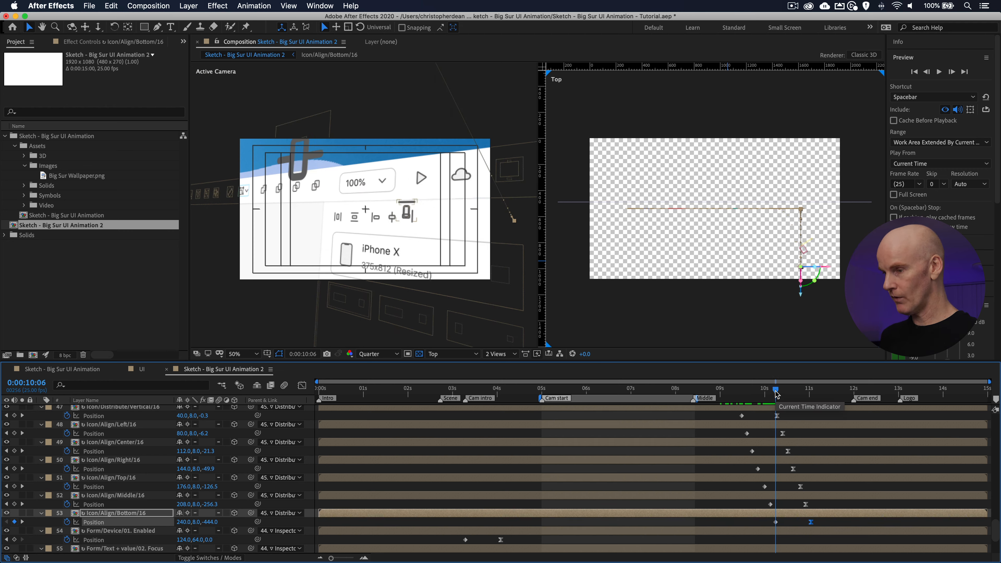
drag(776, 393, 784, 393)
scroll(532, 470, down, 4)
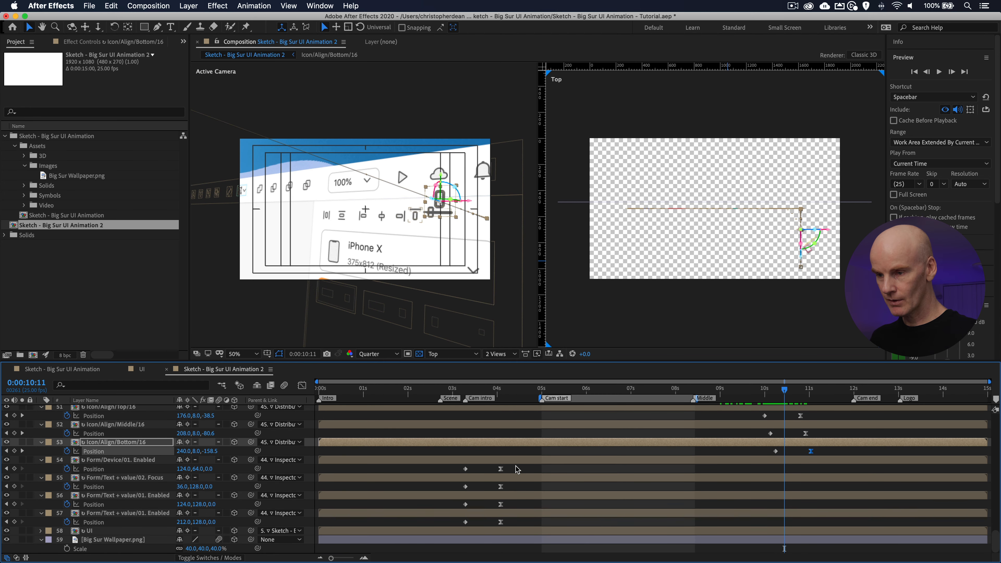
click(514, 470)
drag(525, 469, 462, 526)
drag(501, 469, 820, 476)
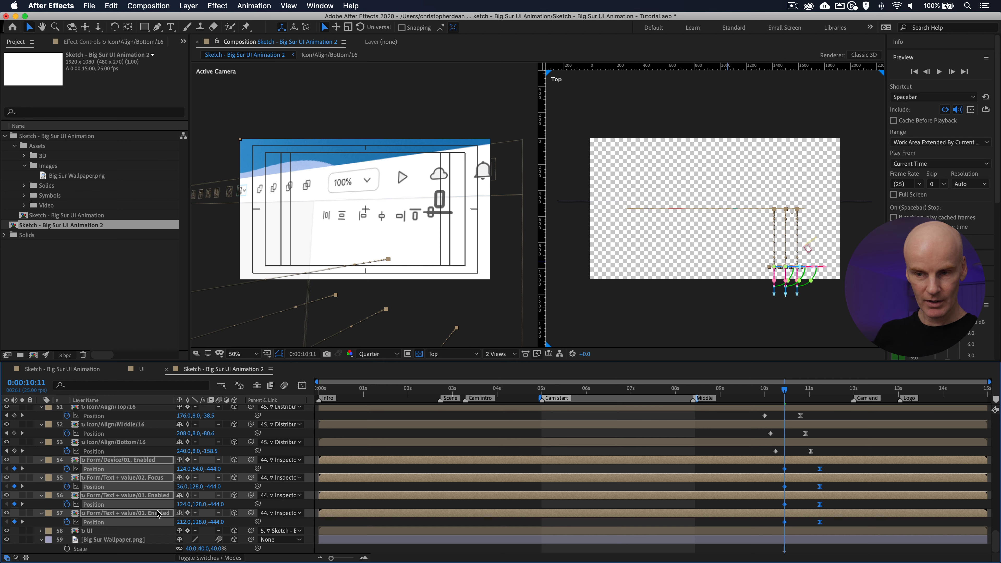
click(849, 505)
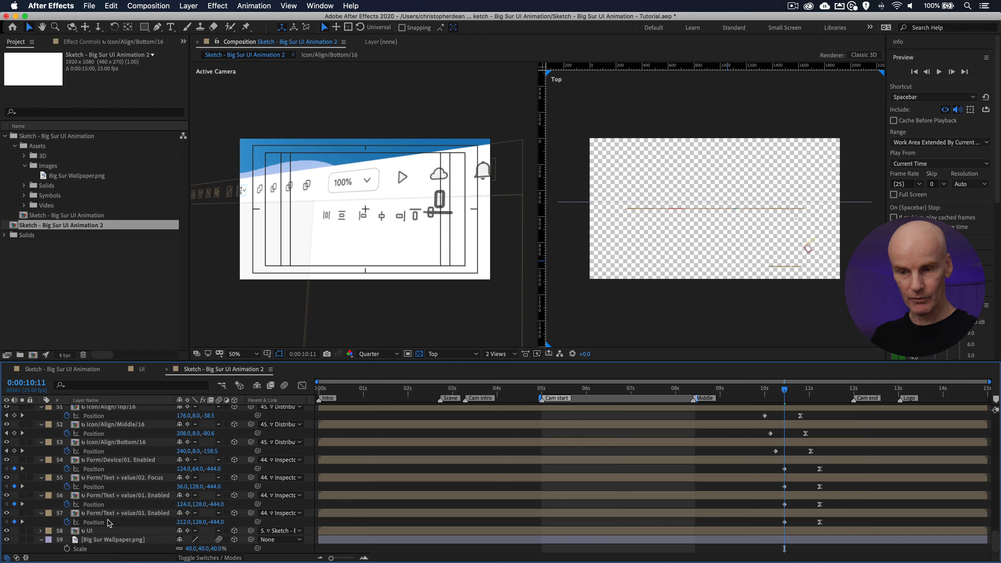
Step: Rename layer 57, the lowest Form/Text + value layer, as Form/Text + value/03. Degrees
click(135, 516)
click(135, 513)
key(Return)
click(158, 512)
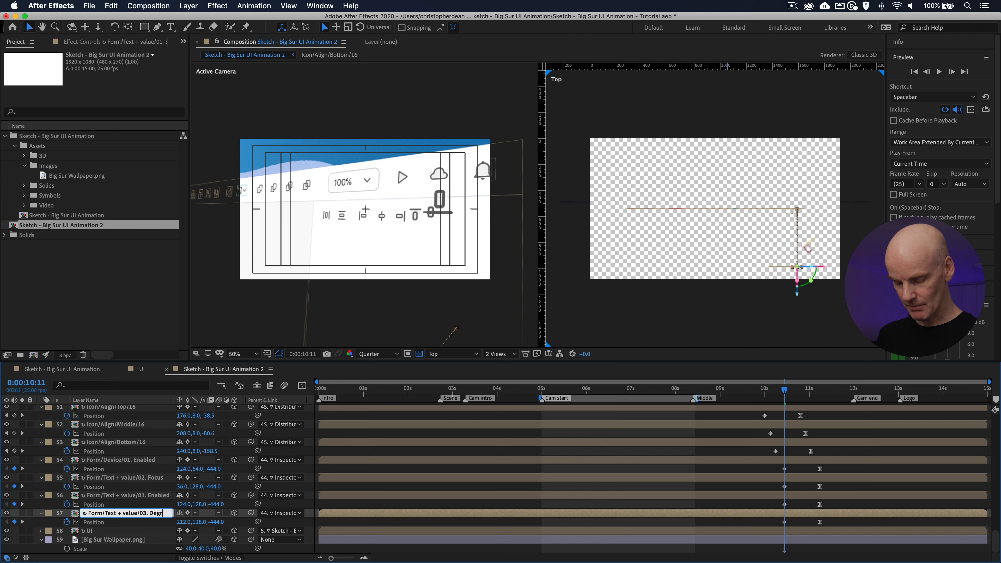
key(Return)
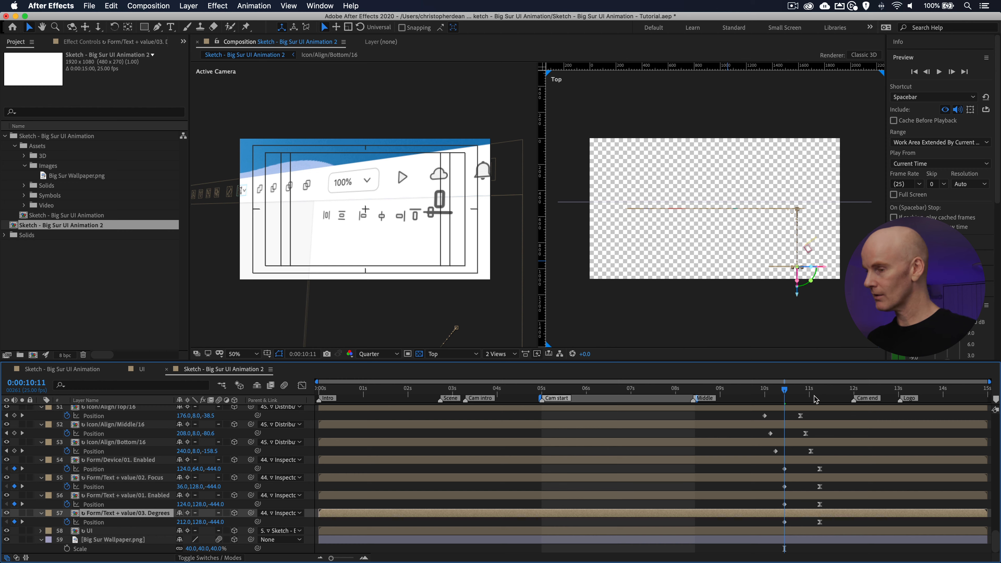
Step: Advance to 0:00:10:14 and shift both Position keyframes of Form/Text + value/02. Focus so the first sits there
key(Page_Down)
key(Page_Down)
key(Page_Down)
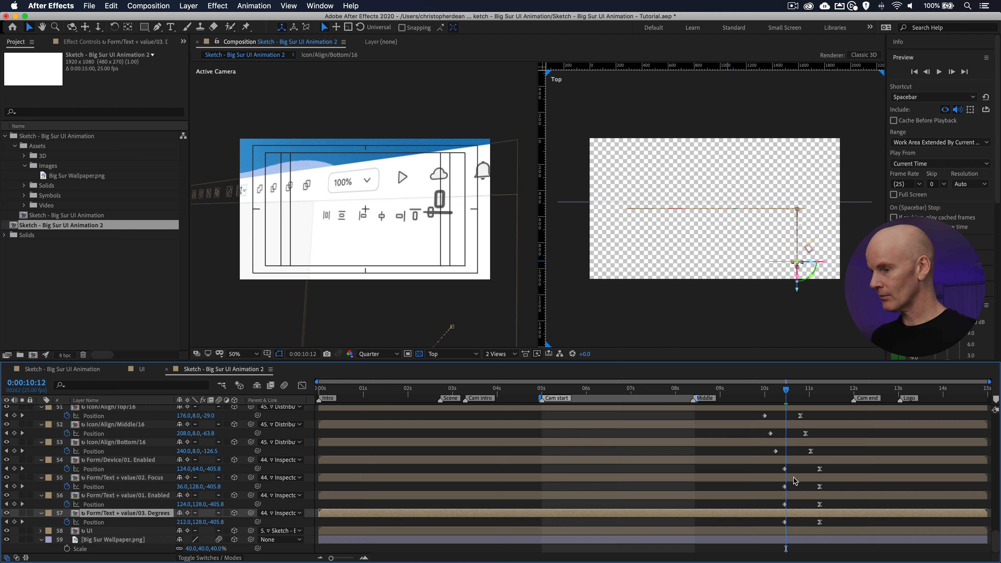
drag(833, 485, 783, 489)
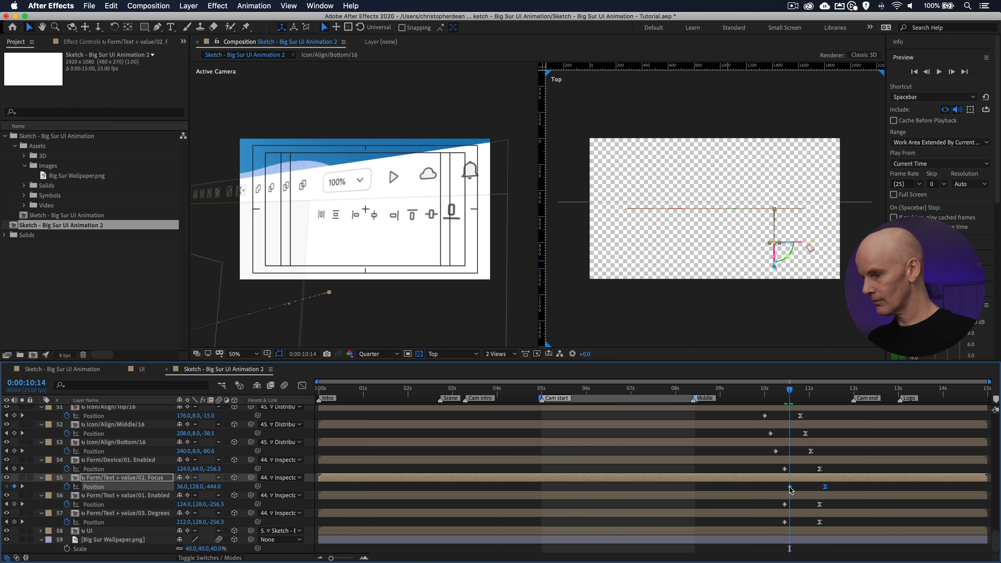
Step: Shift both Position keyframes of Form/Text + value/01. Enabled so the first sits at 0:00:10:17
key(Page_Down)
key(Page_Down)
key(Page_Down)
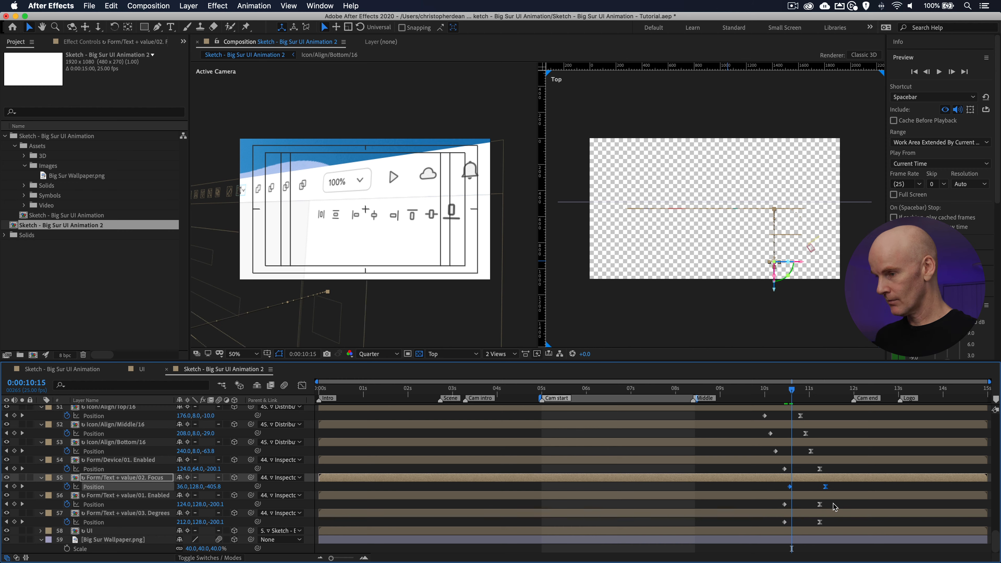
click(774, 507)
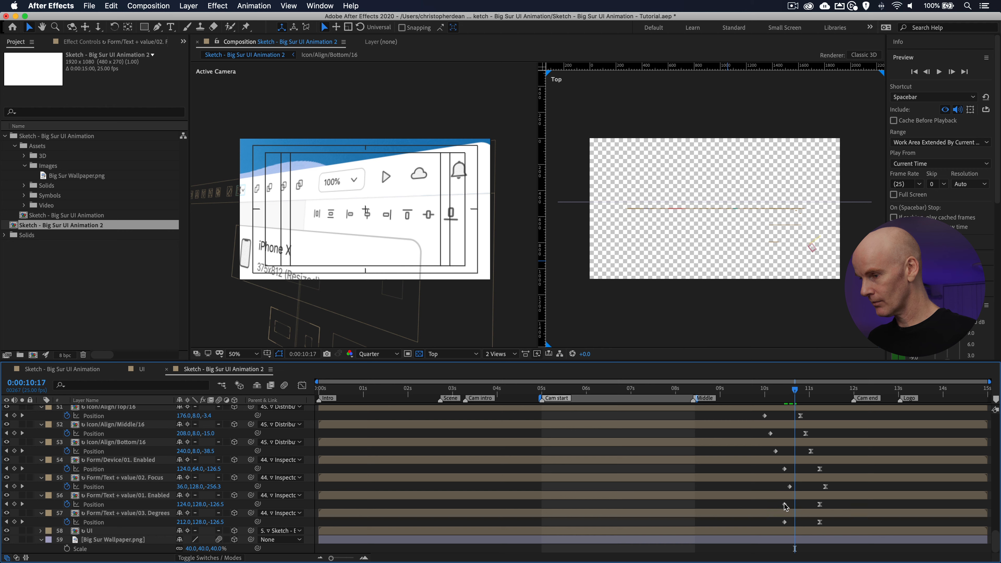
drag(833, 509, 794, 507)
Step: Shift both Position keyframes of Form/Text + value/03. Degrees so the first sits at 0:00:10:20
key(Page_Down)
key(Page_Down)
key(Page_Down)
drag(833, 527, 802, 526)
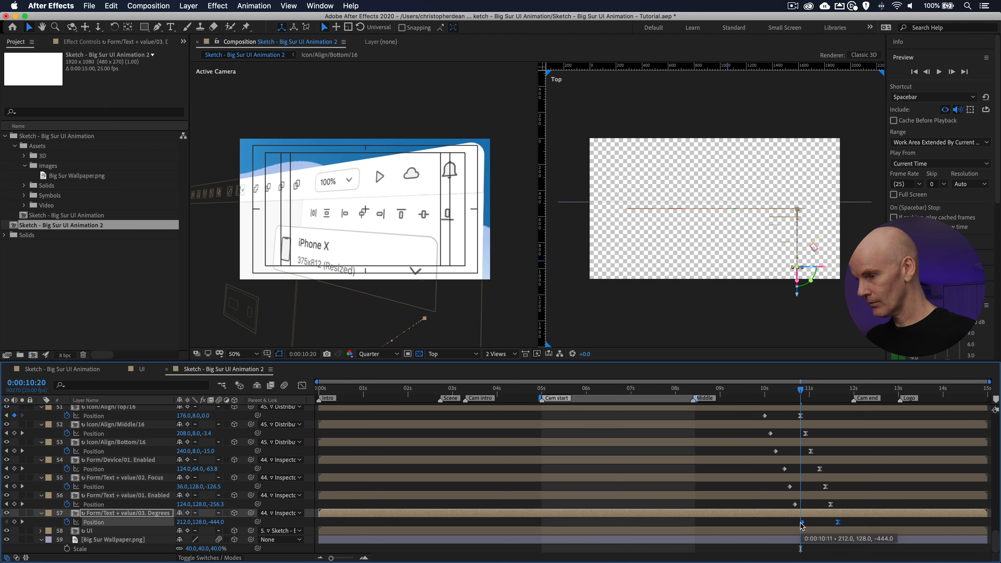
Step: Preview the form layers' entrance and shift all their staggered Position keyframes together so Form/Device/01. Enabled starts at 0:00:10:09
click(770, 391)
key(space)
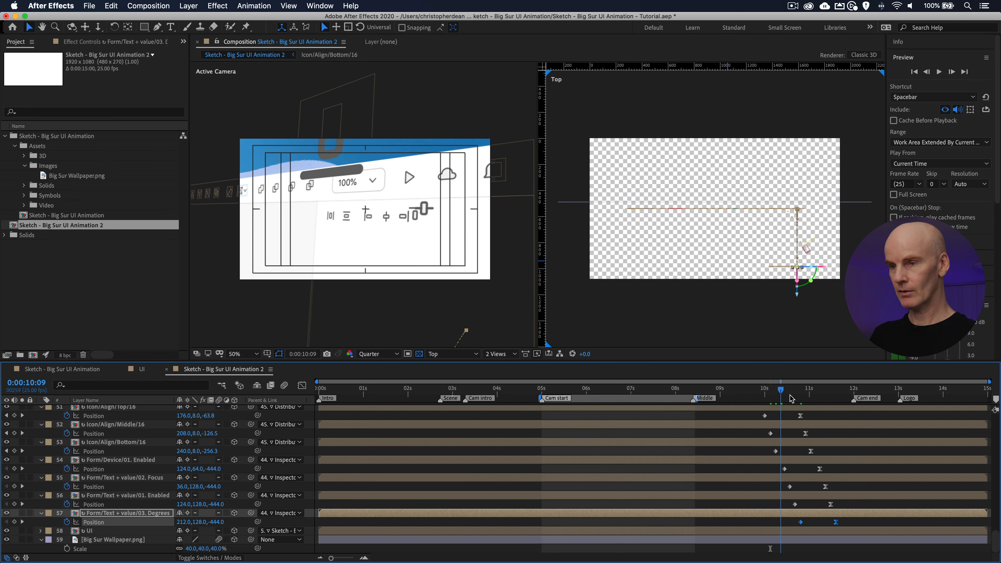
drag(805, 401, 776, 406)
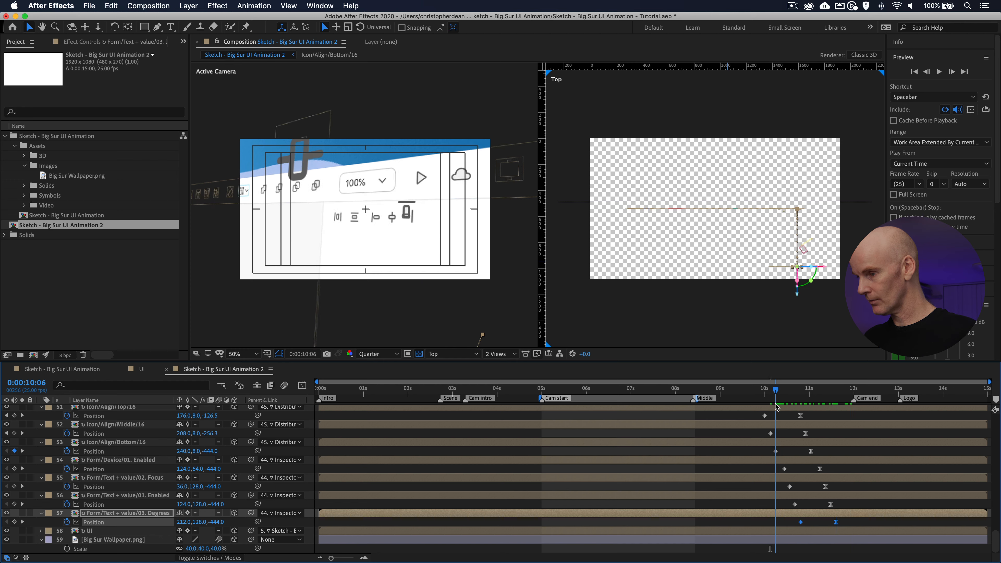
key(Page_Down)
key(Page_Down)
key(Page_Down)
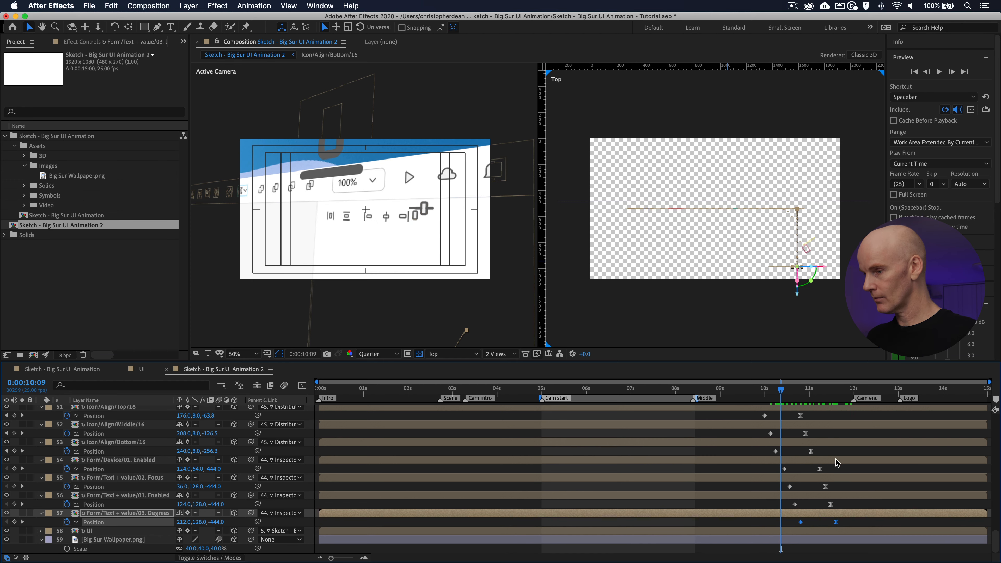
drag(849, 526, 782, 472)
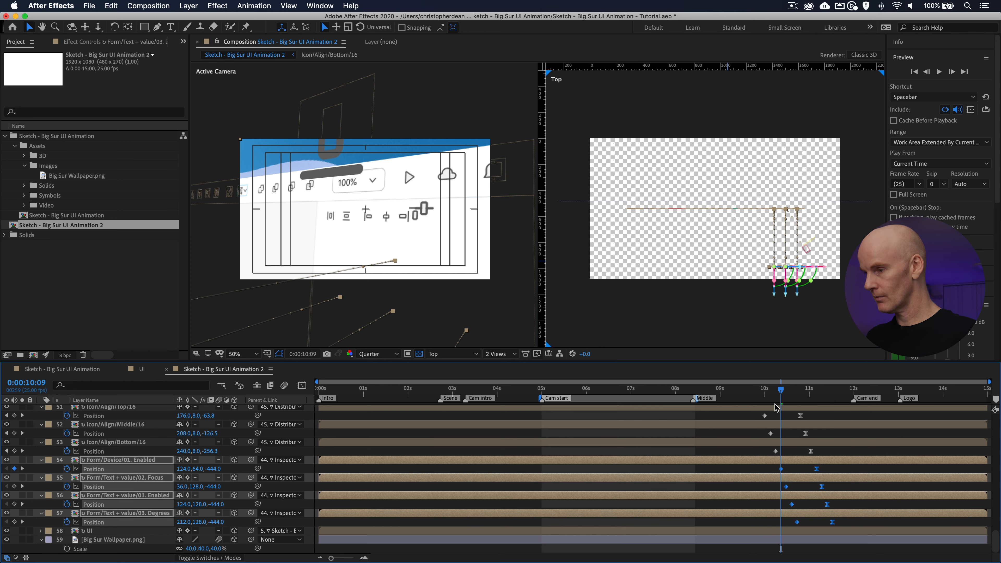
key(super+shift+a)
Step: Shorten the Position move of Form/Text + value/03. Degrees by placing its end keyframe at 0:00:11:08
drag(769, 394, 835, 394)
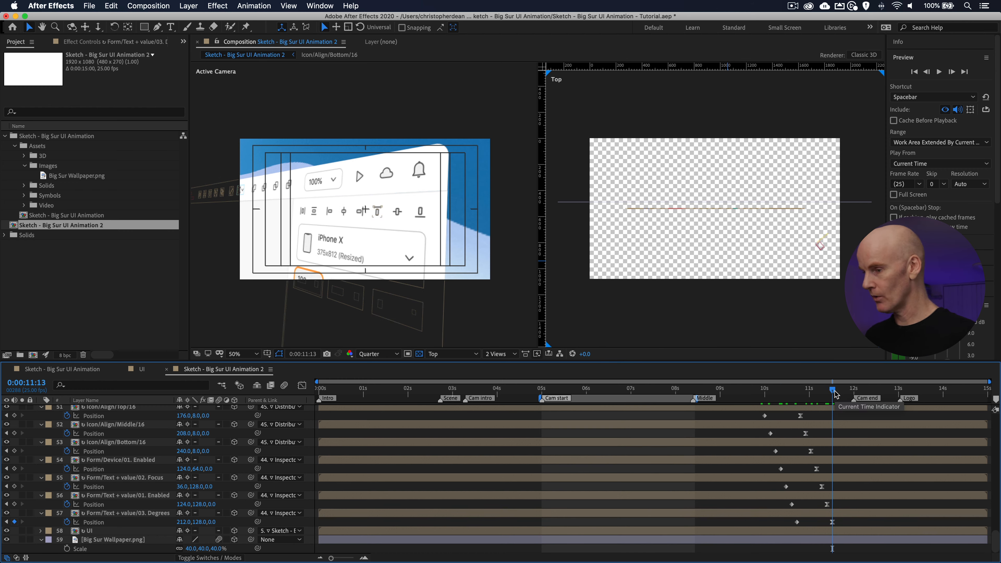
drag(835, 394, 824, 394)
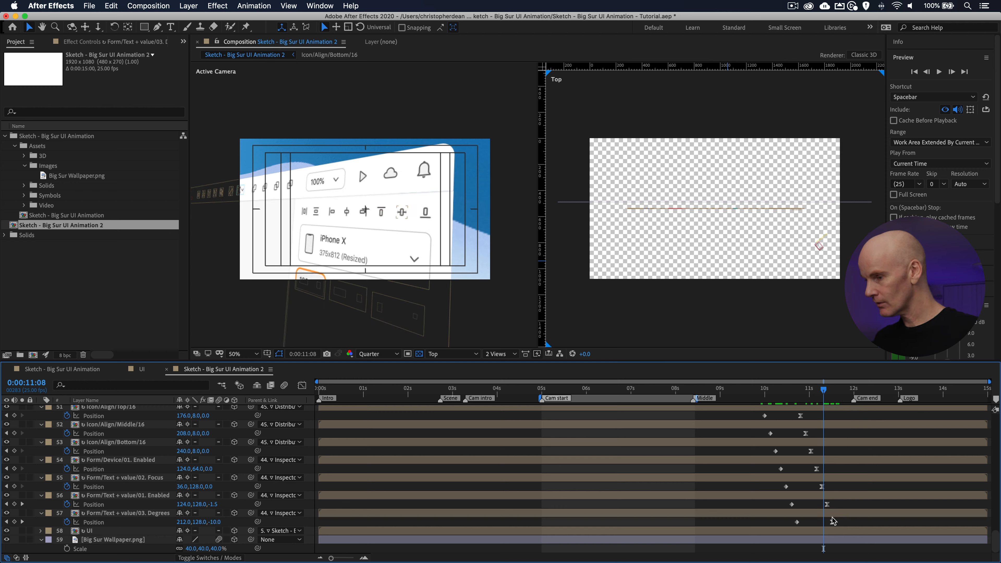
drag(832, 521, 824, 523)
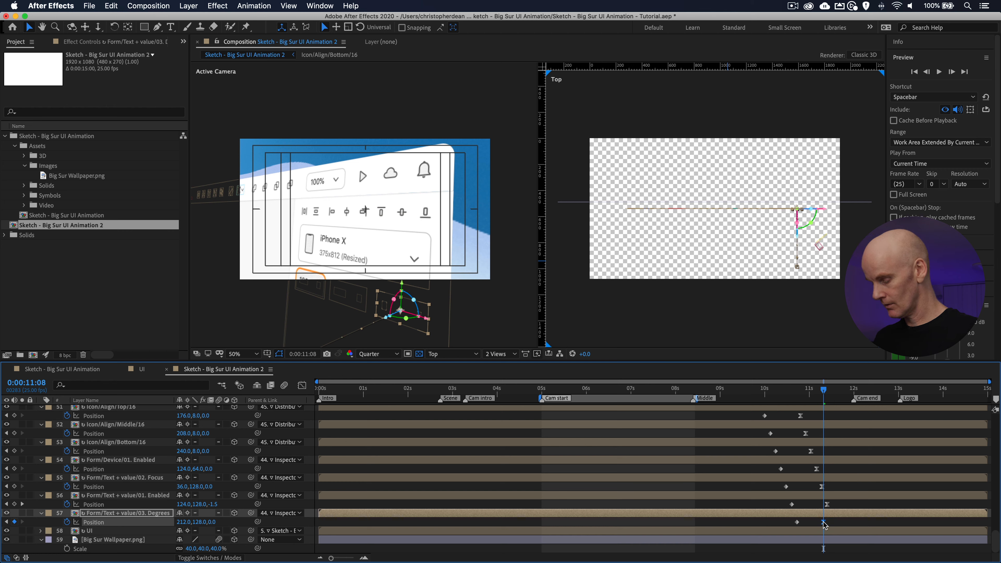
Step: Place the end Position keyframe of Form/Text + value/01. Enabled at 0:00:11:04 and that of Form/Text + value/02. Focus at 0:00:11:02
drag(826, 391, 818, 391)
click(827, 505)
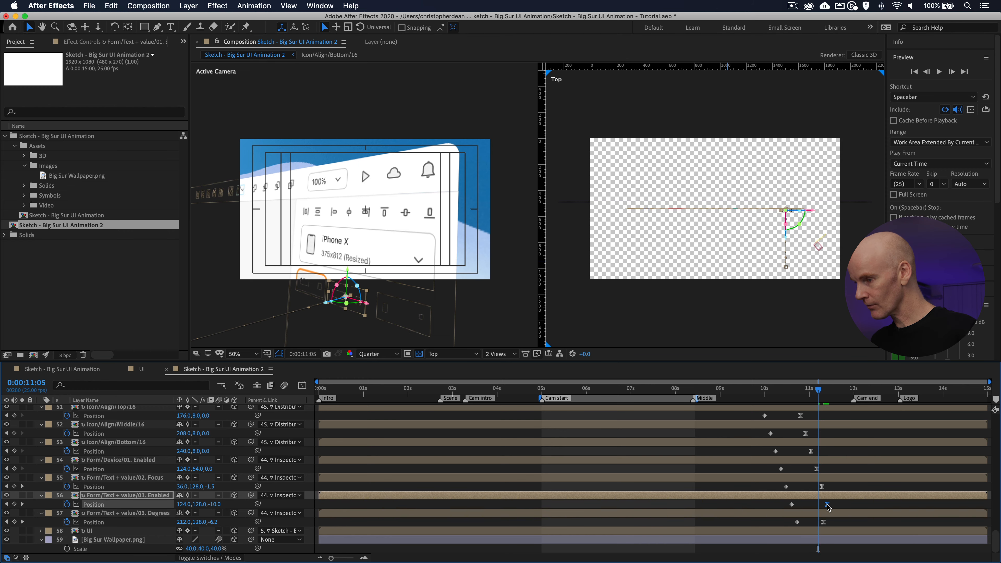
drag(818, 507, 820, 503)
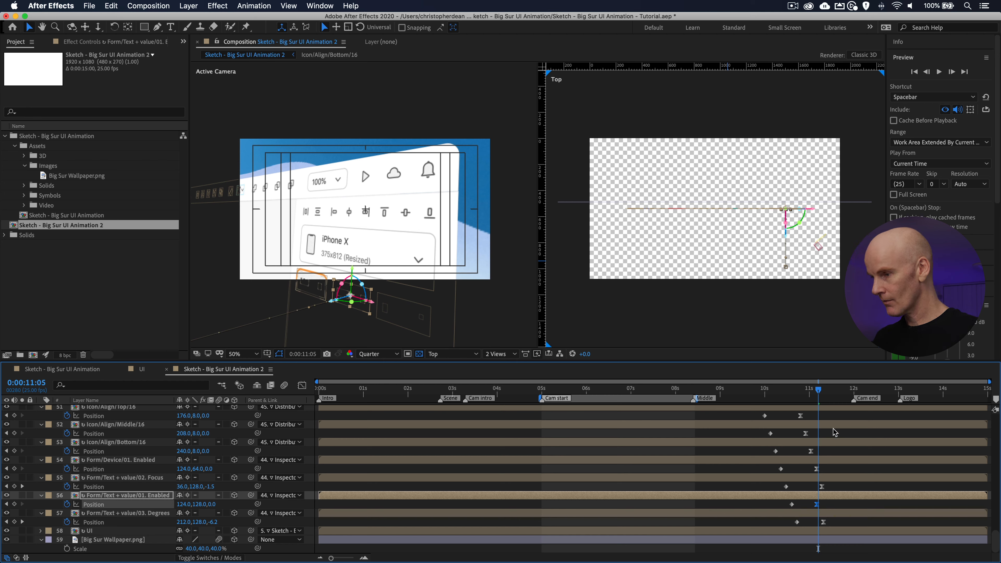
drag(819, 391, 813, 392)
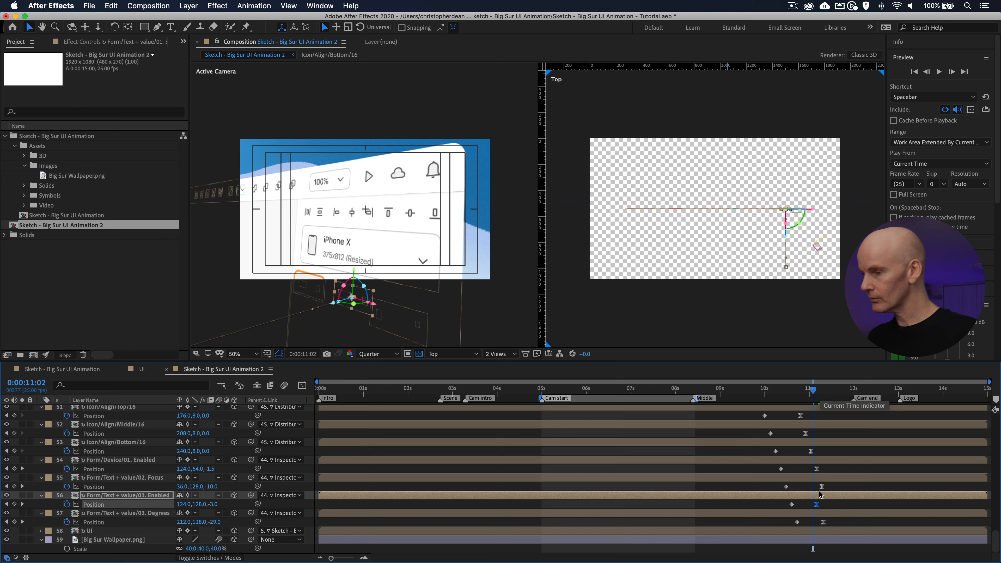
drag(822, 488, 813, 487)
Step: Delay both Position keyframes of the three Form/Text + value layers together by about 6 frames
click(817, 393)
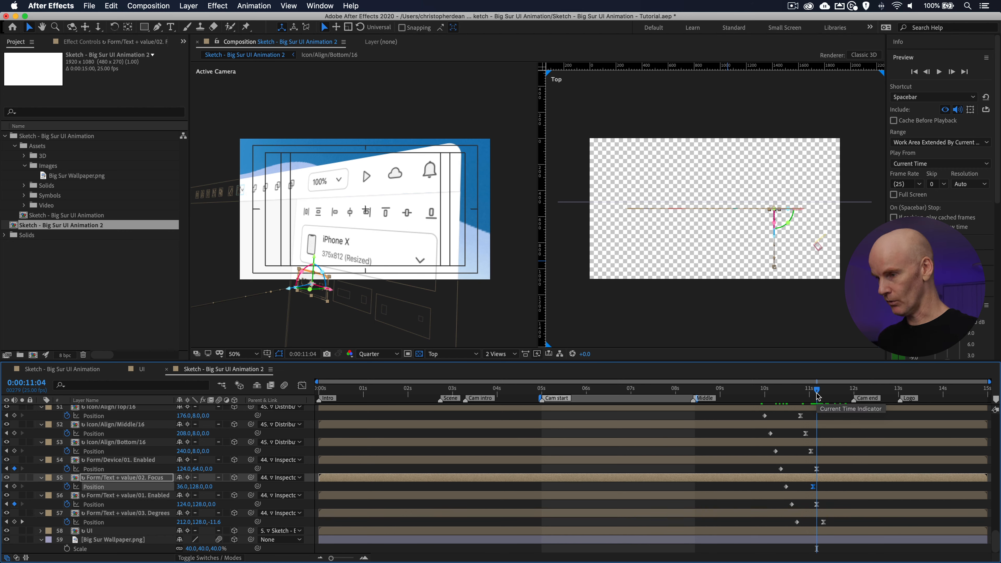
key(Page_Down)
key(Page_Down)
key(Page_Down)
drag(831, 523, 795, 487)
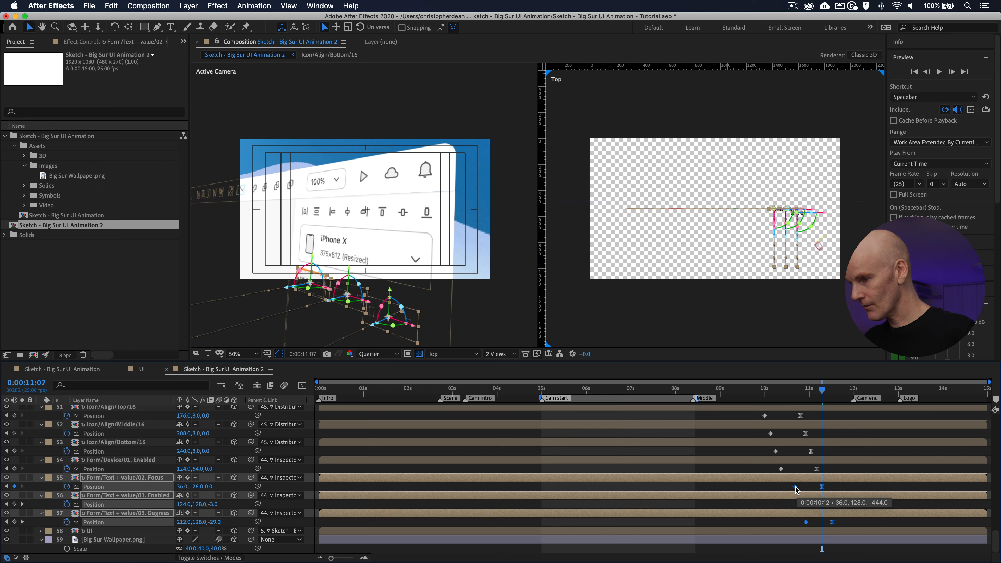
click(808, 389)
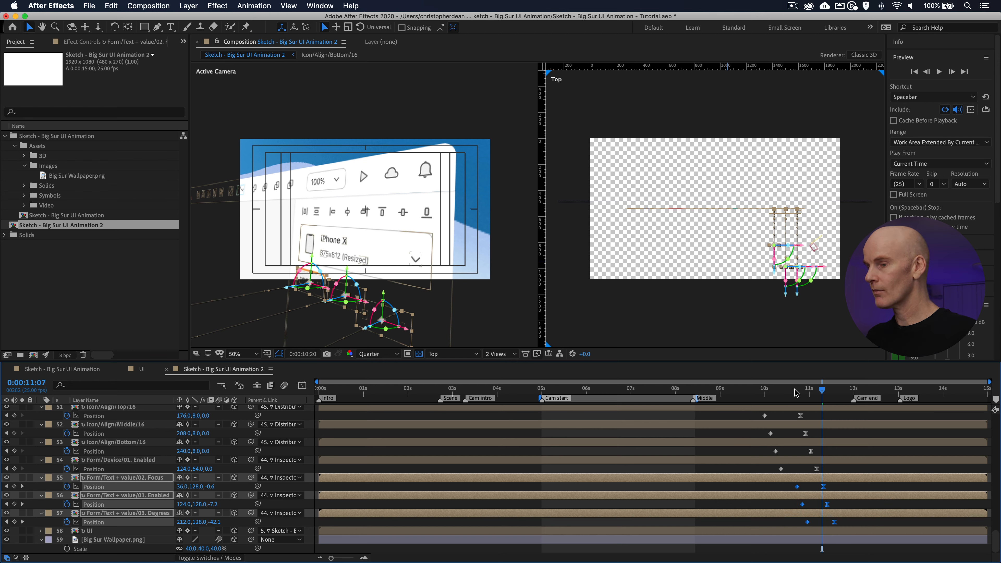
Step: Extend the work area's end to 0:00:12:00, preview the camera move, and check the Align icons' timing around 0:00:10:24
drag(820, 392, 855, 390)
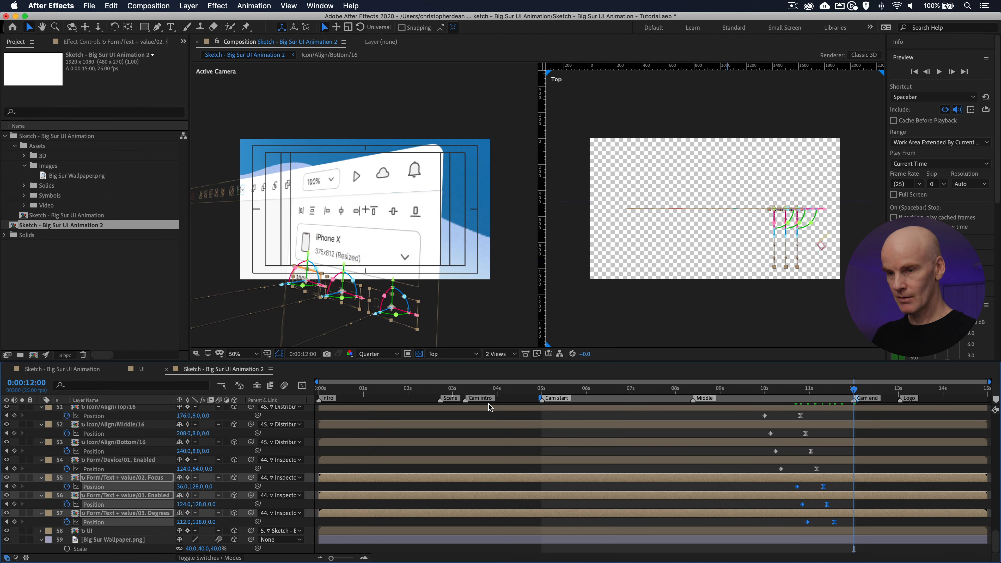
drag(463, 393, 542, 392)
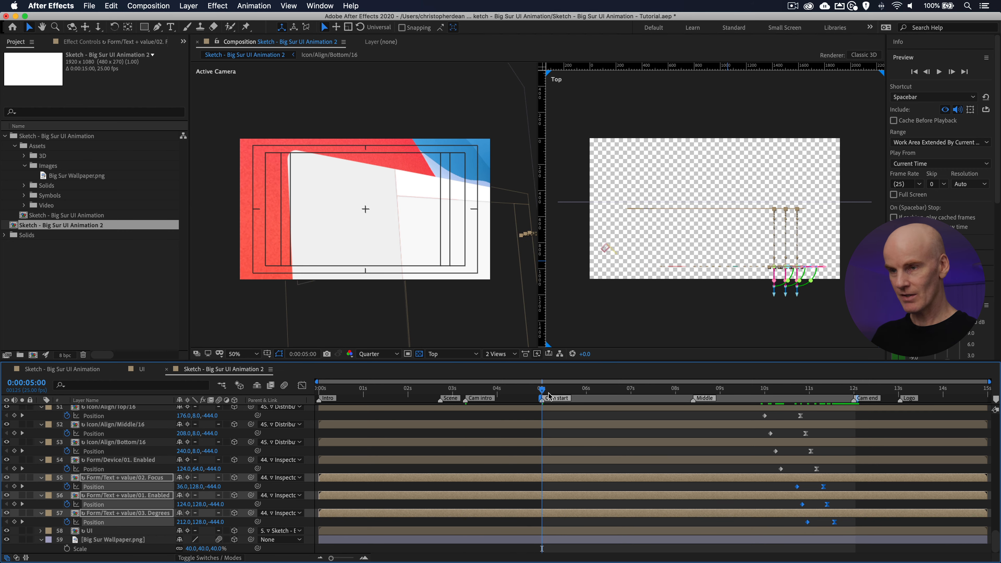
click(616, 418)
key(space)
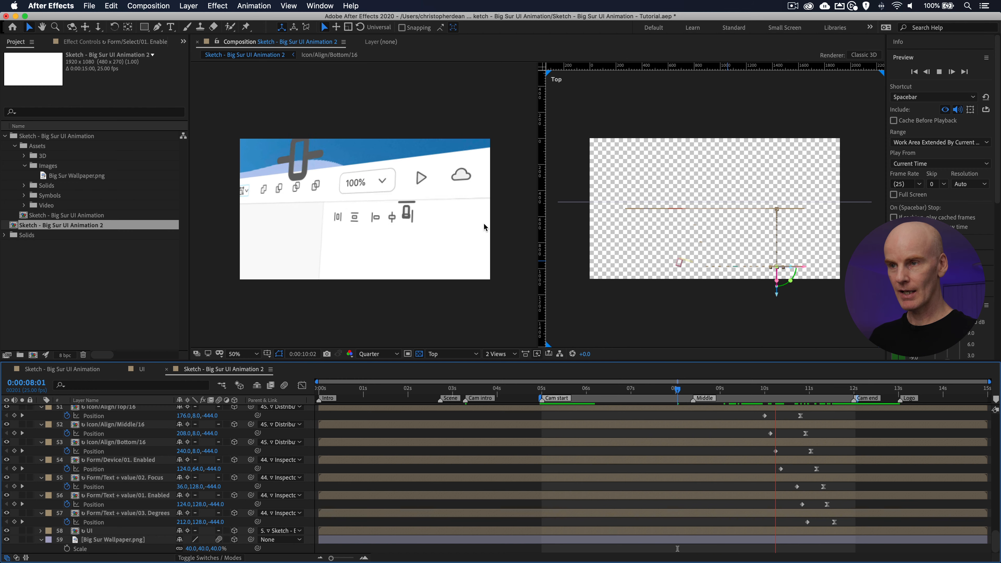
key(space)
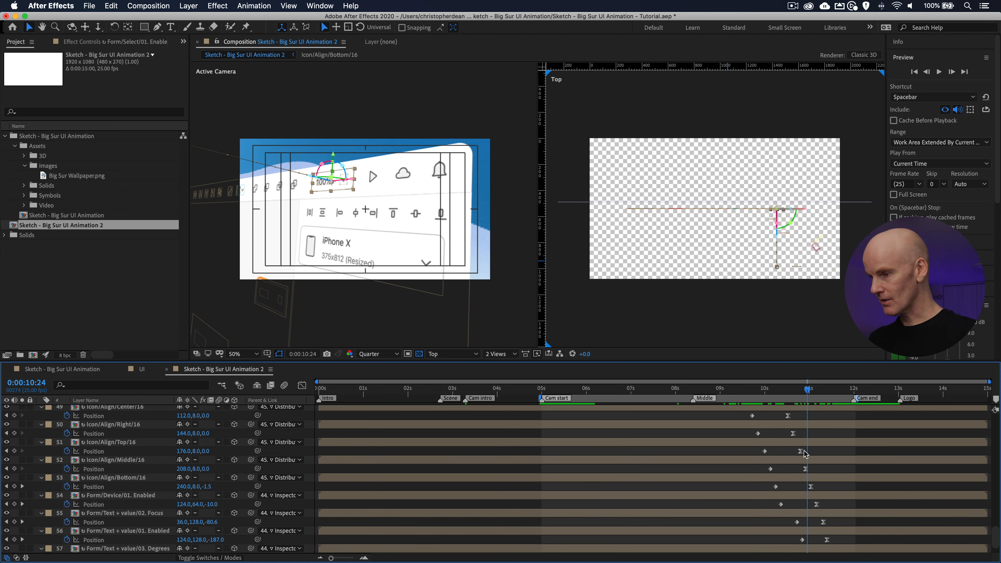
scroll(775, 453, up, 3)
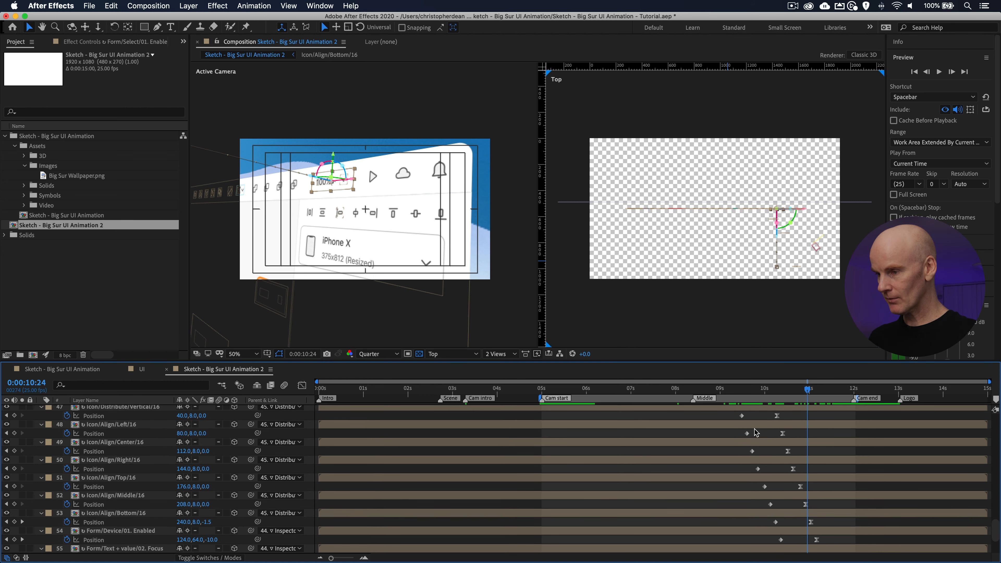
Step: Delay both Position keyframes of the Form/Select, Preview, Cloud and Assistants toolbar layers together by about 13 frames
scroll(756, 434, up, 5)
click(777, 390)
drag(780, 390, 784, 390)
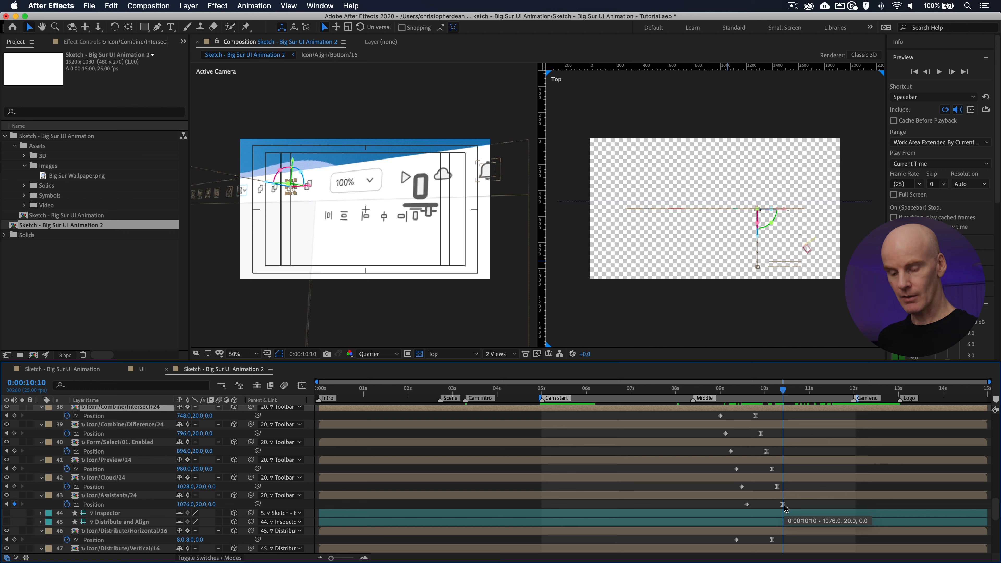
key(space)
drag(793, 506, 785, 452)
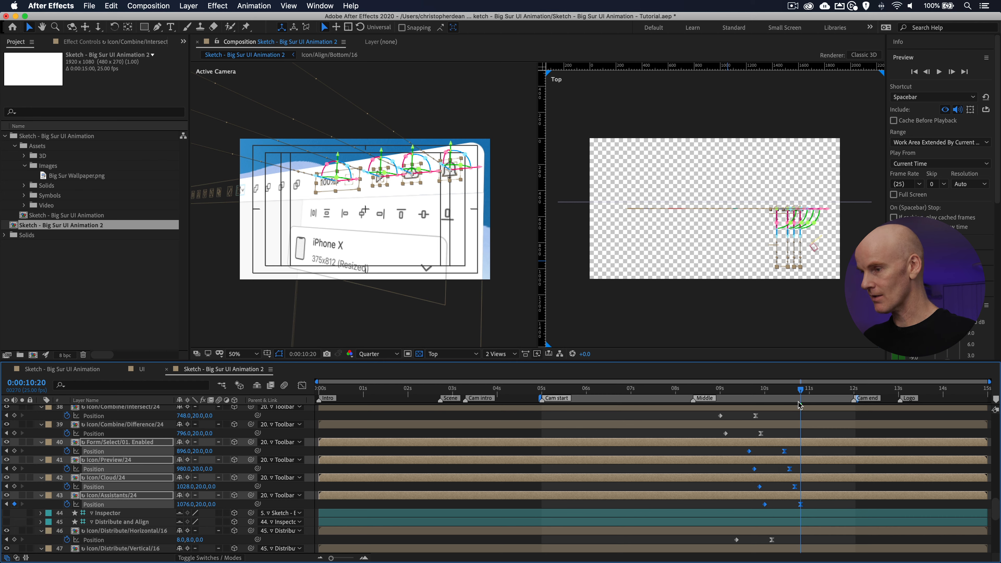
mouse_move(791, 394)
mouse_down()
mouse_move(764, 401)
mouse_move(800, 401)
mouse_up()
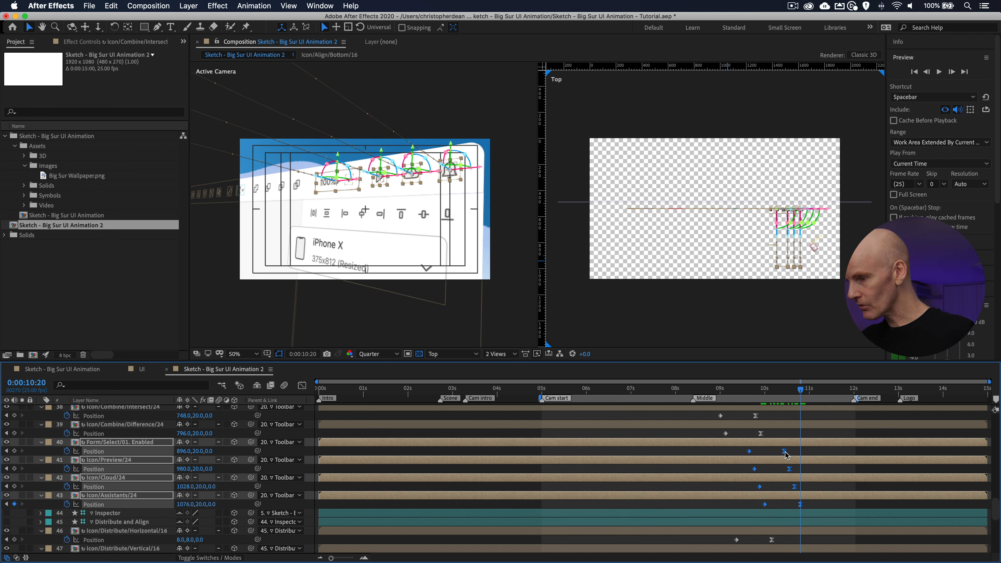
drag(786, 453, 788, 453)
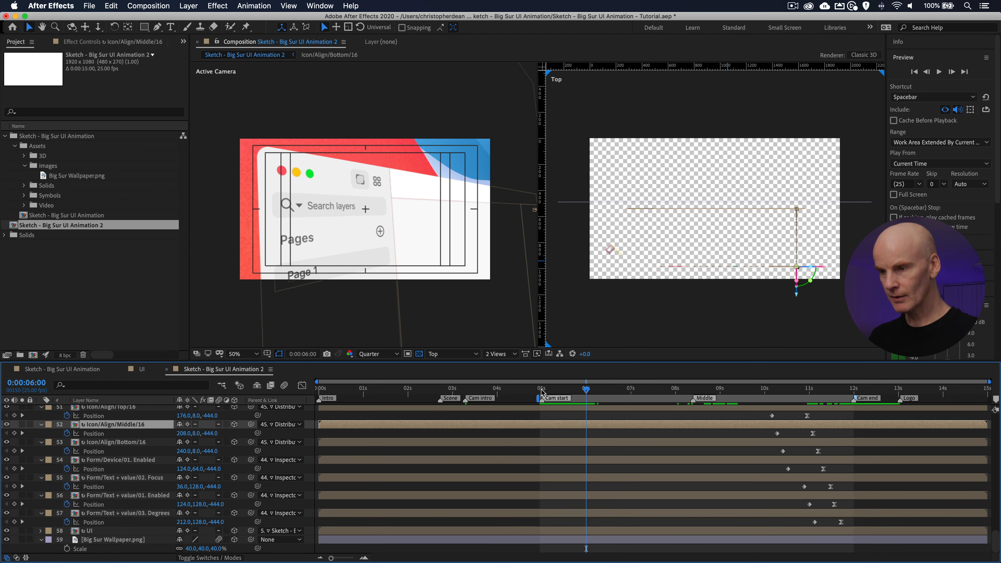
Step: Preview the camera move from 0:00:05:00 and check the timing of the Align icons around 0:00:10:15
click(541, 390)
key(space)
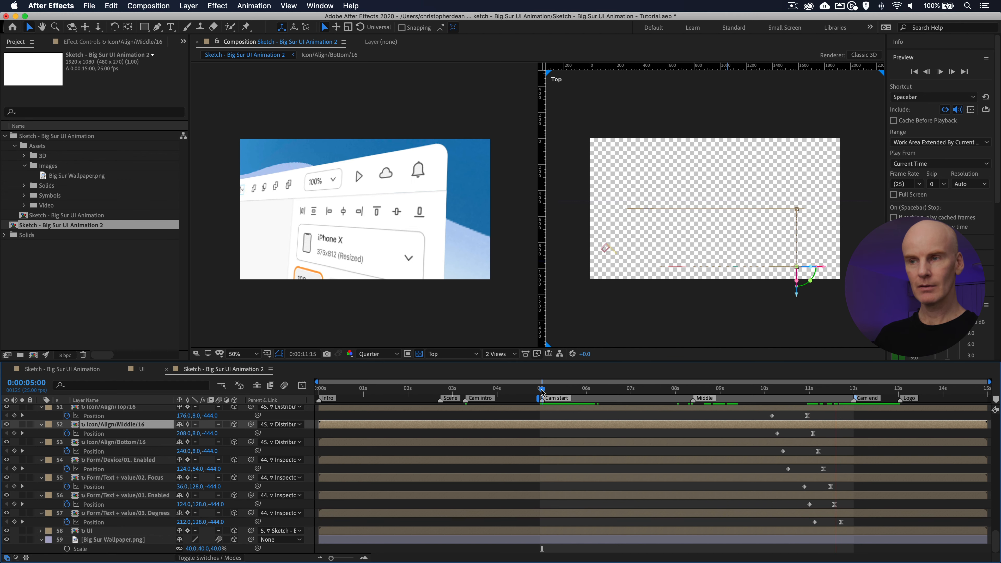
click(539, 391)
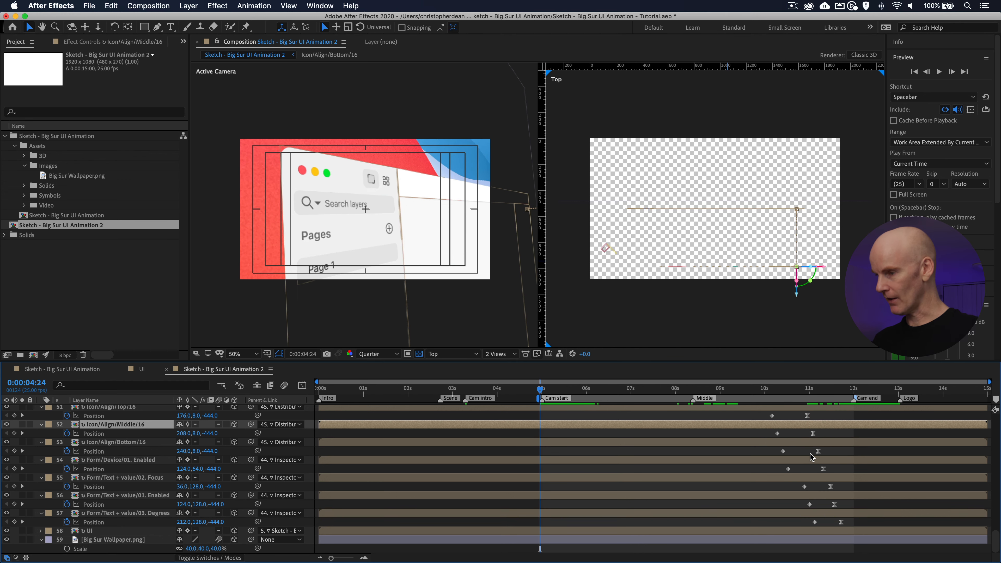
scroll(810, 456, up, 5)
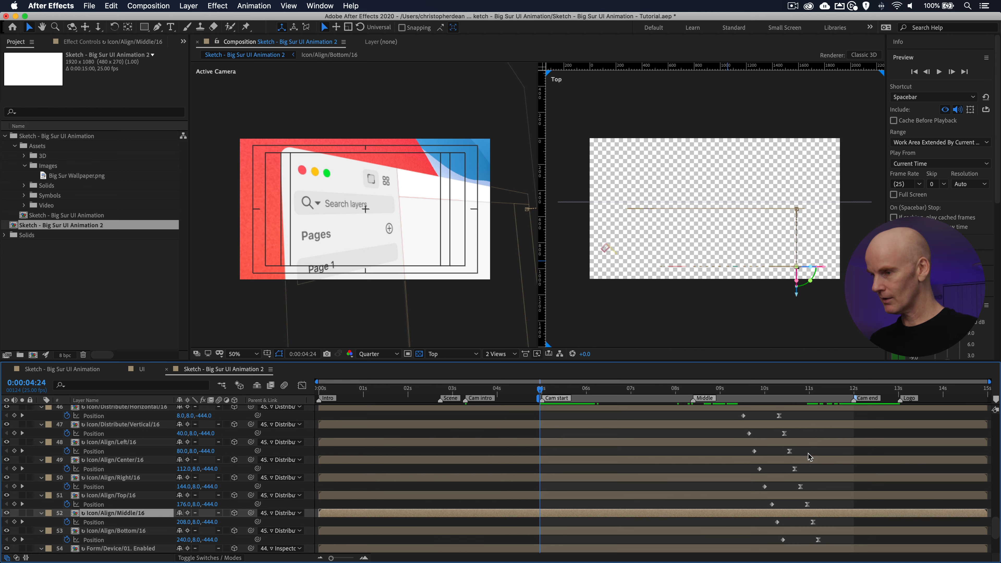
click(724, 390)
key(space)
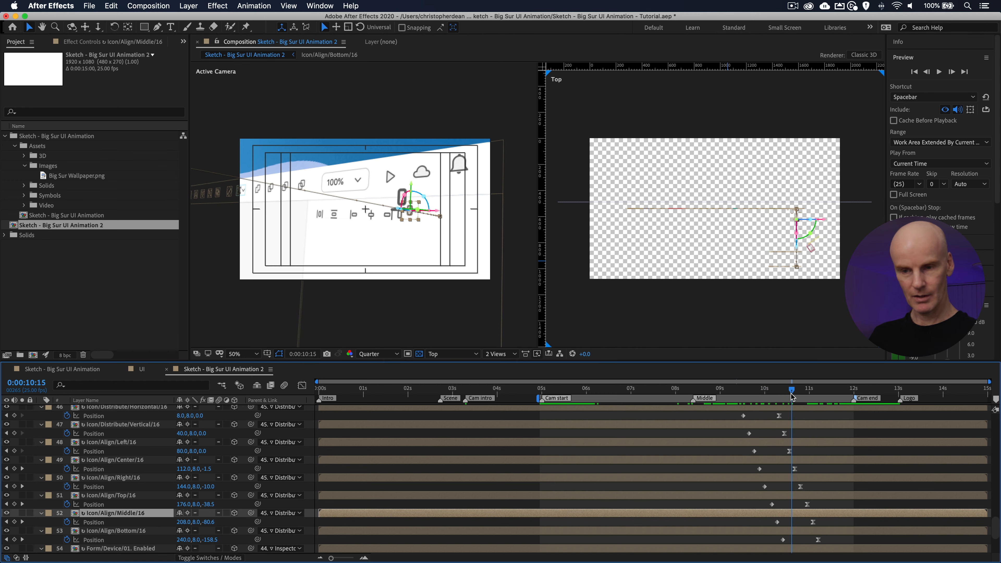
Step: Delay both Position keyframes of all Distribute, Align, Form/Device and Form/Text + value layers together by about 7 frames
scroll(716, 443, up, 5)
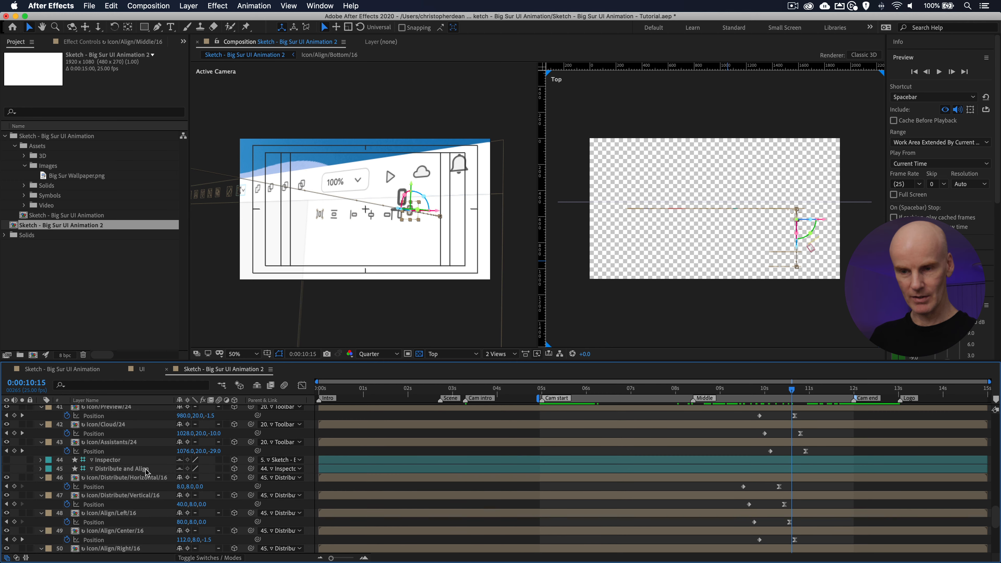
scroll(138, 484, down, 2)
drag(725, 457, 847, 547)
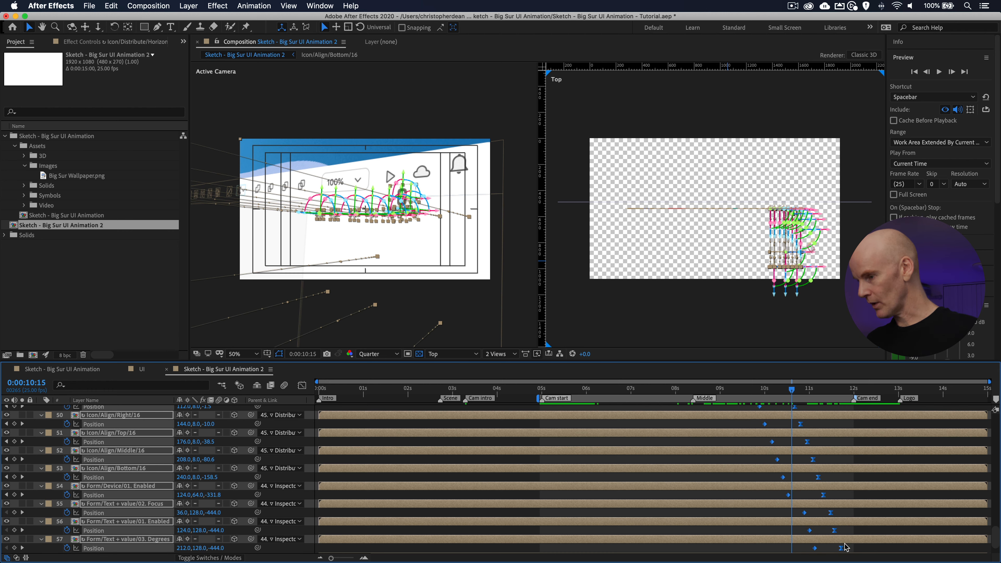
drag(851, 549, 854, 550)
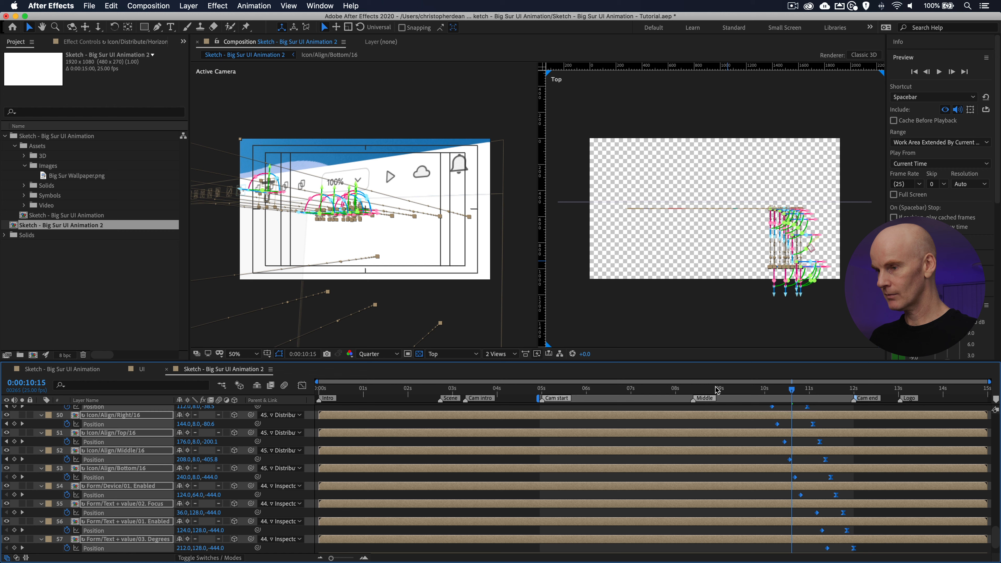
Step: Start the work area at the Middle marker, 0:00:08:10, and preview the inspector layers' timing from there
click(714, 389)
click(694, 389)
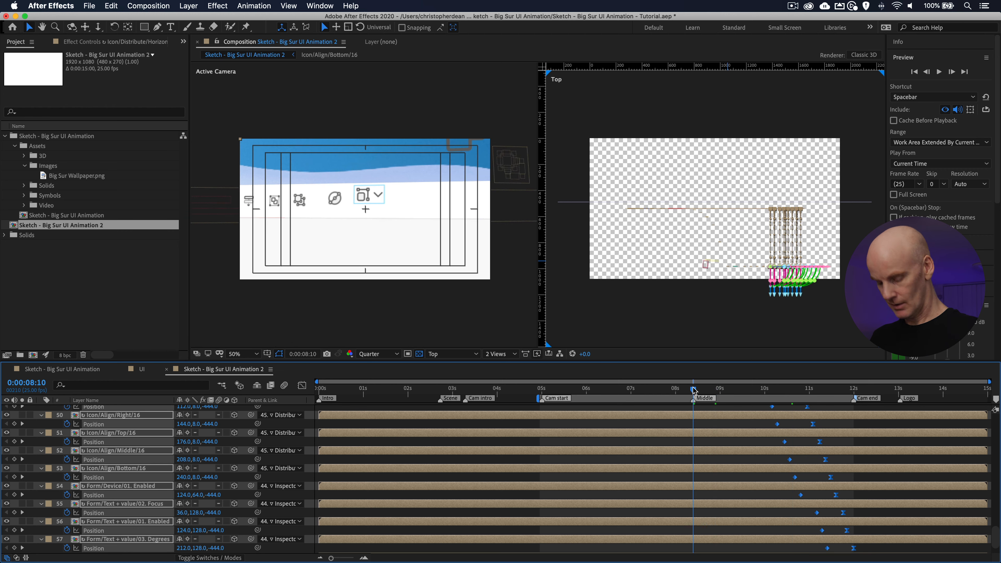
key(space)
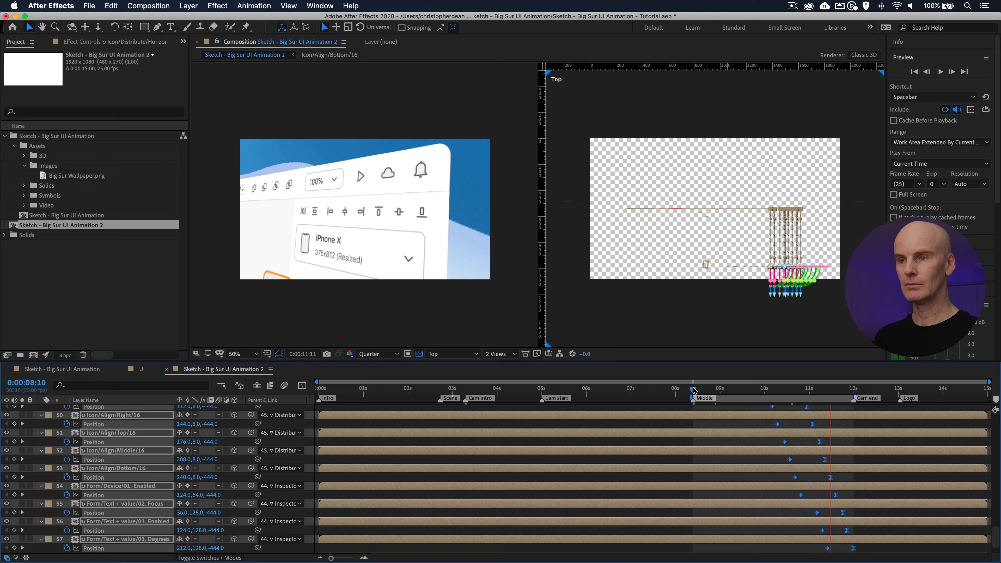
click(694, 389)
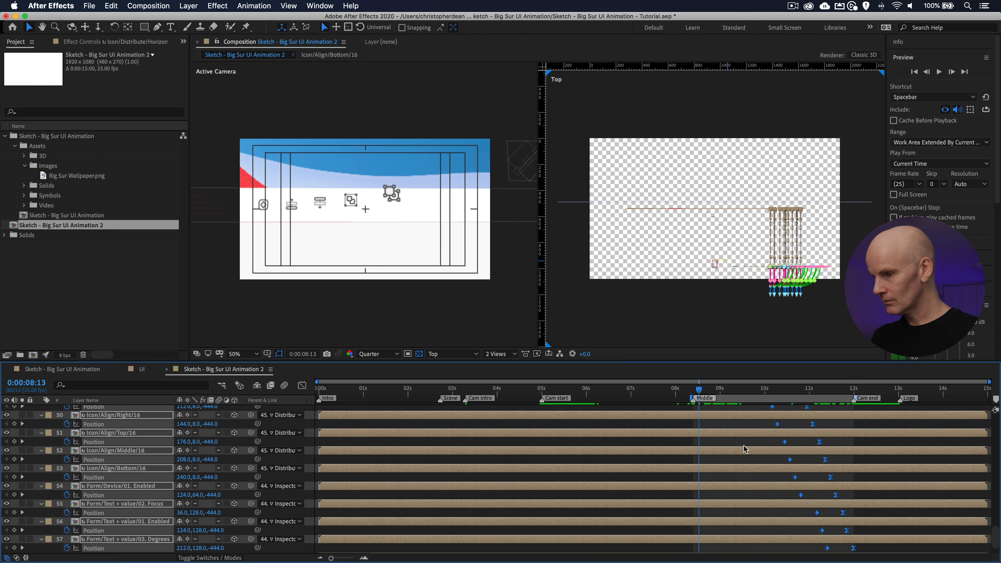
Step: Collapse the revealed properties of all layers and set the work area from the Scene marker at 0:00:02:18 to the Logo marker
scroll(744, 448, up, 10)
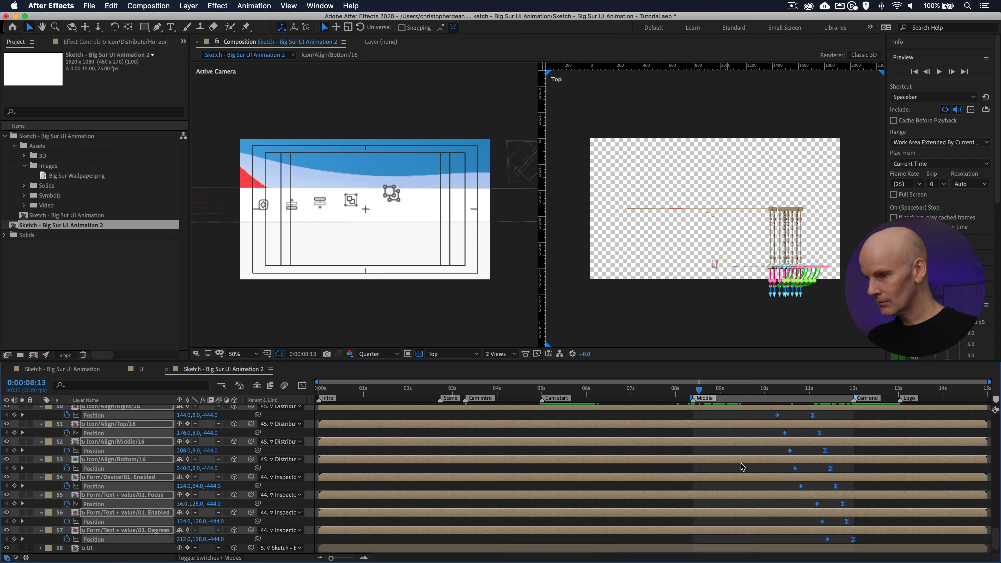
scroll(739, 462, up, 15)
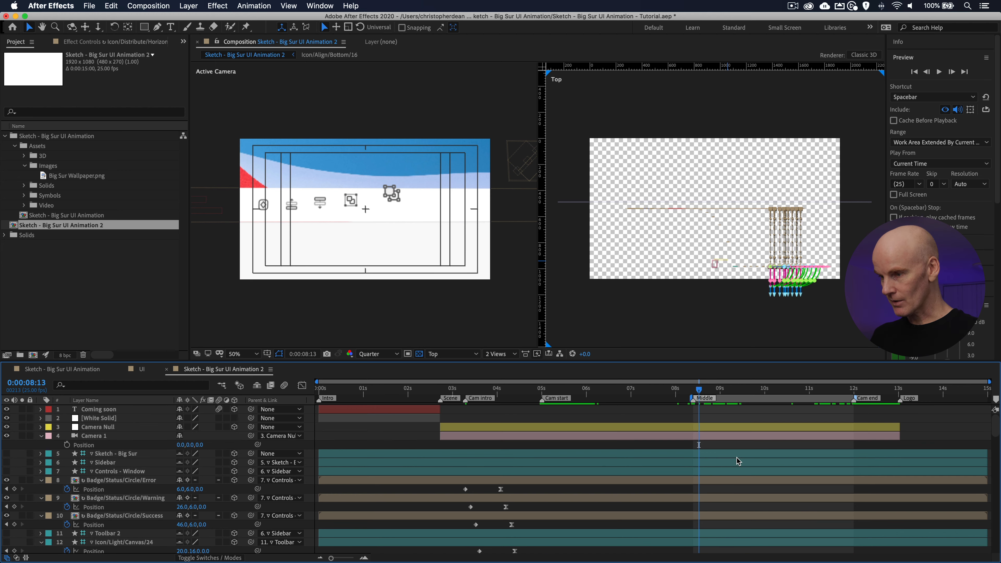
click(669, 427)
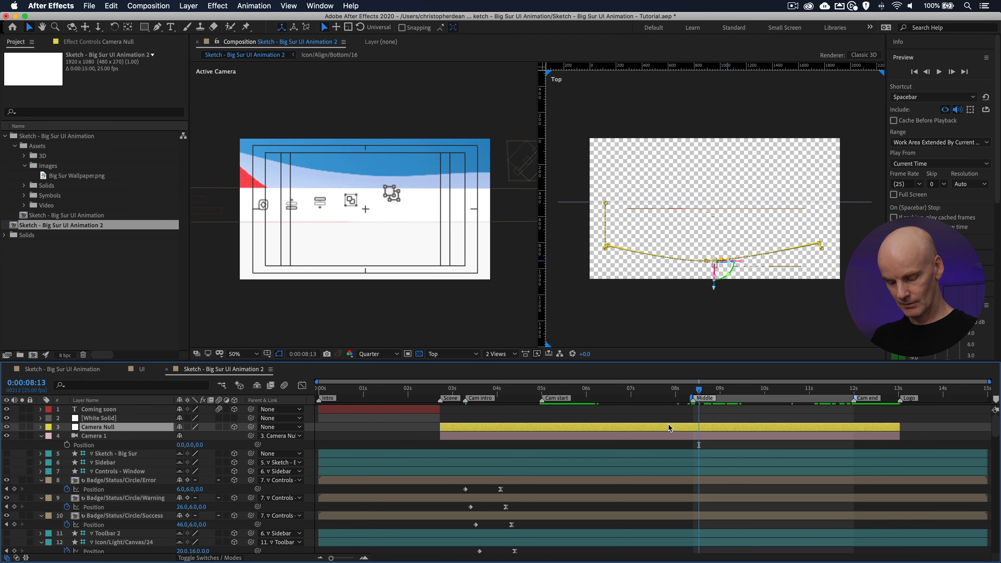
key(super+a)
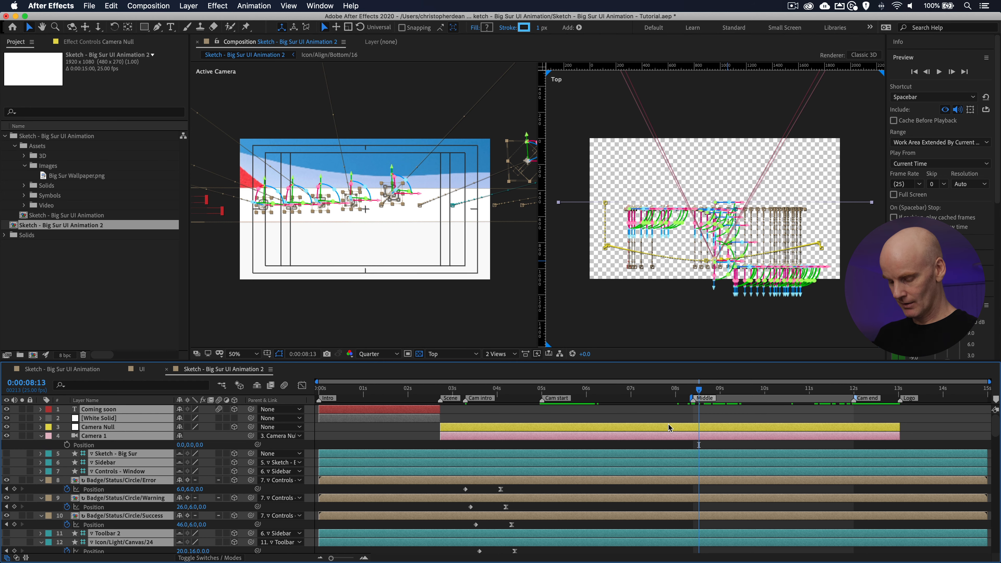
key(u)
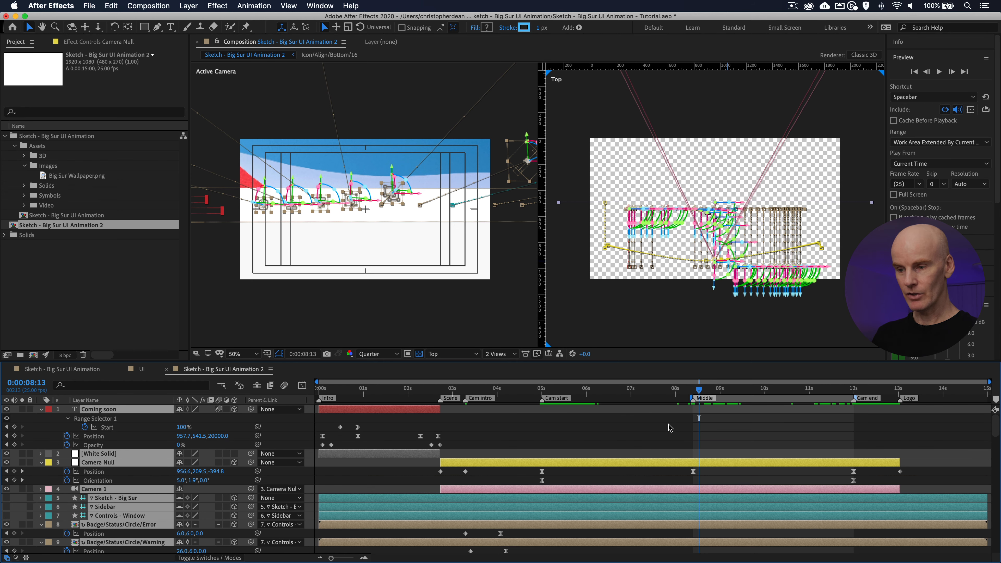
key(u)
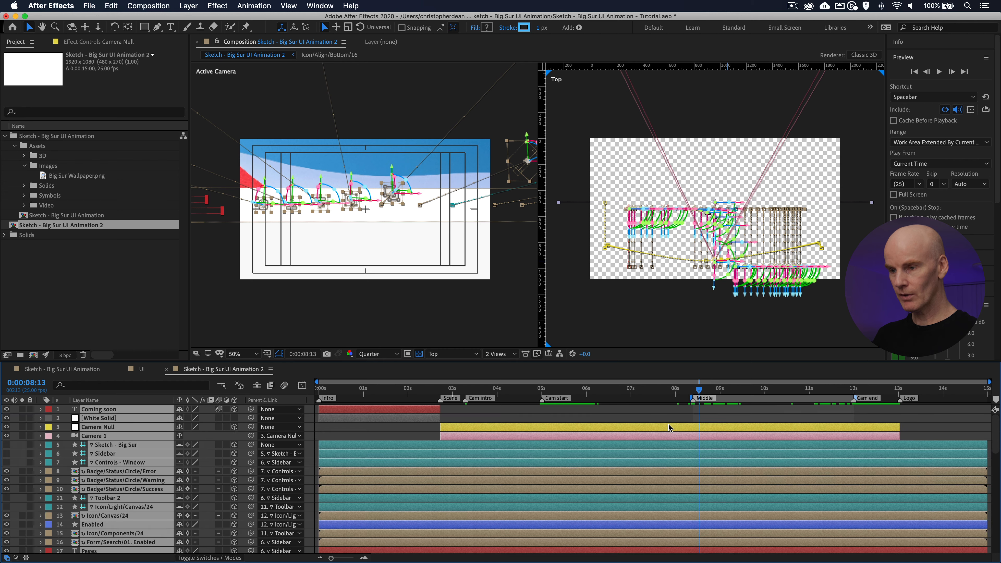
click(574, 414)
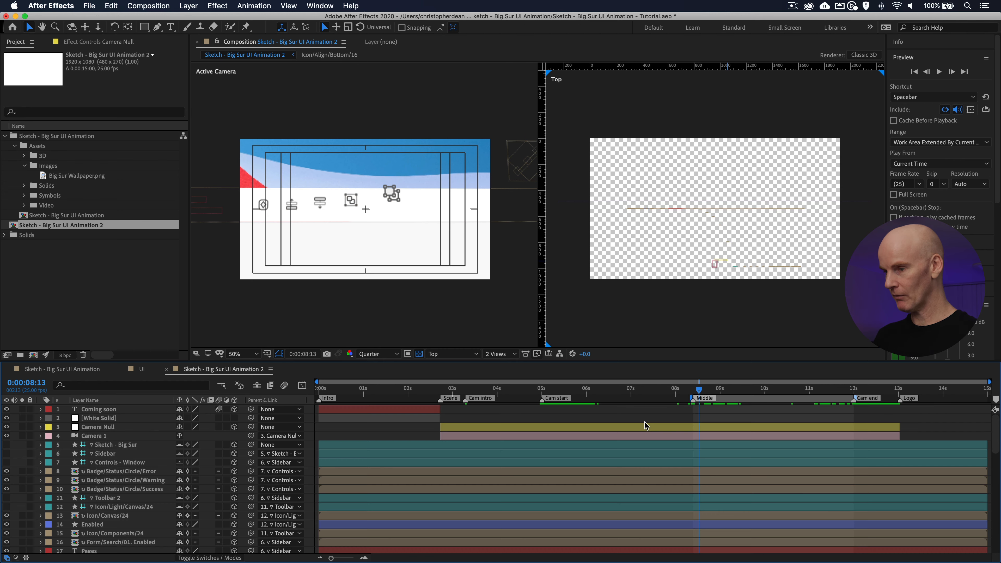
click(440, 391)
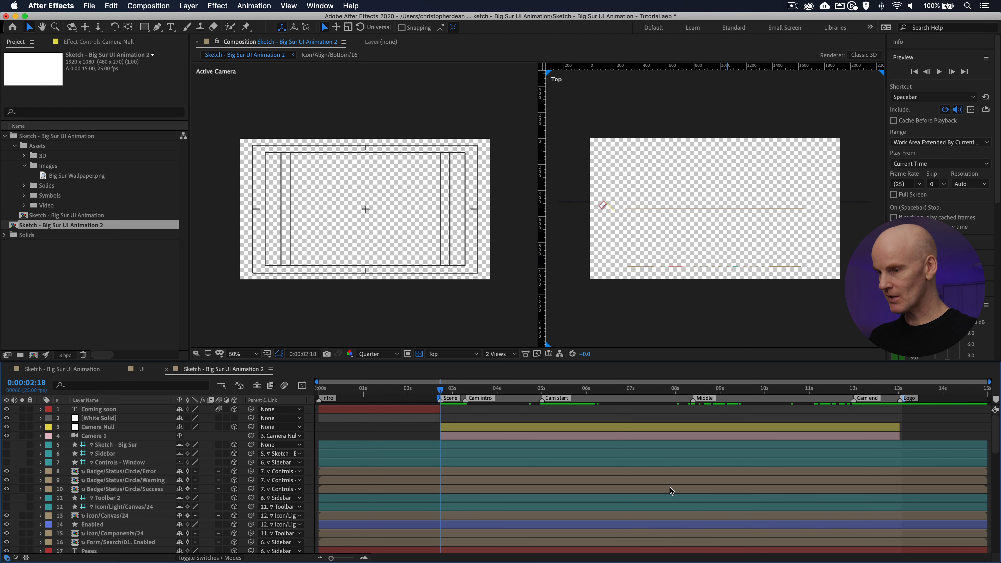
Step: Hide the Icon Tools shape layer and check the toolbar icons between the Middle marker and 0:00:09:04
scroll(671, 491, down, 5)
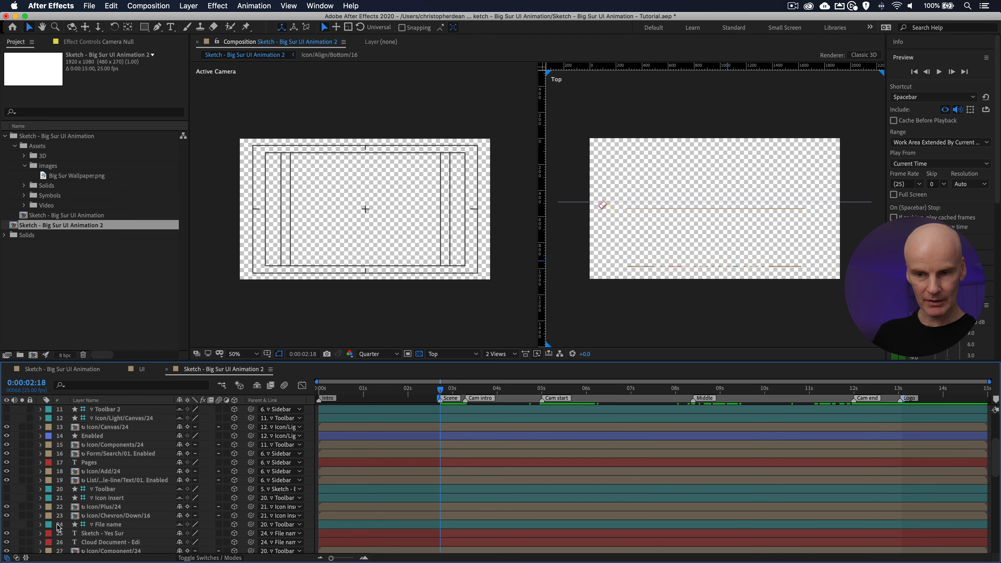
scroll(73, 521, down, 2)
scroll(74, 521, down, 5)
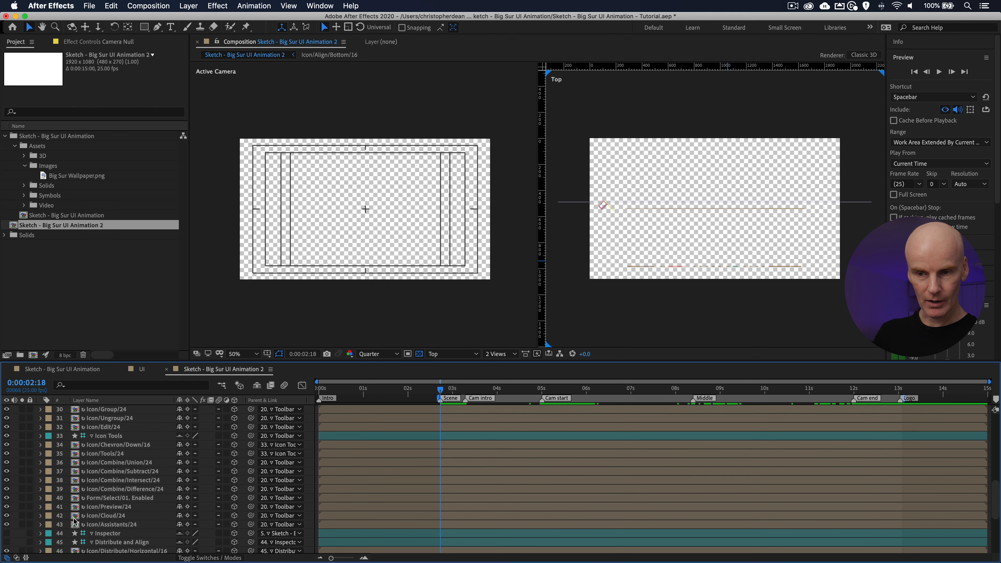
click(6, 436)
click(693, 390)
drag(699, 392, 727, 392)
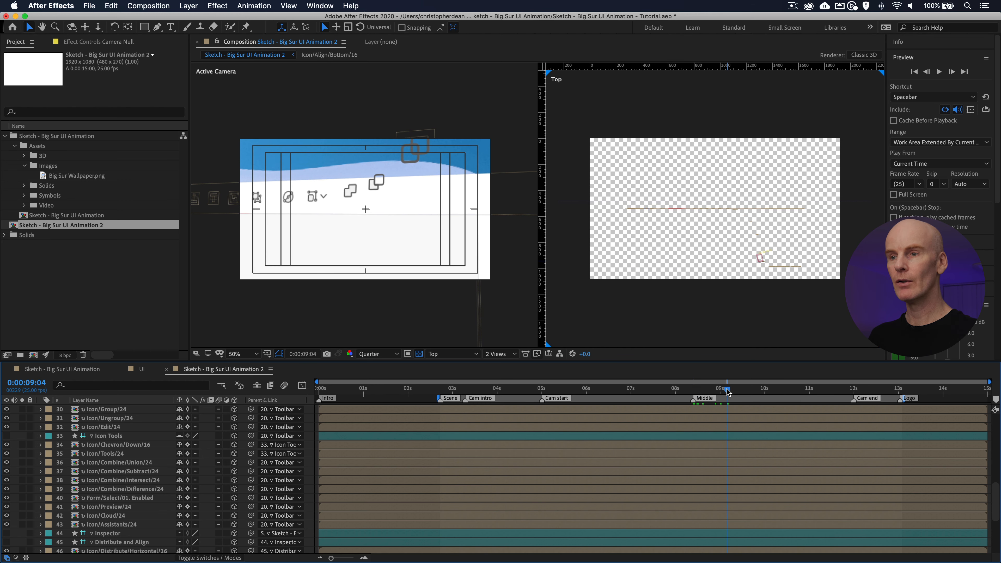
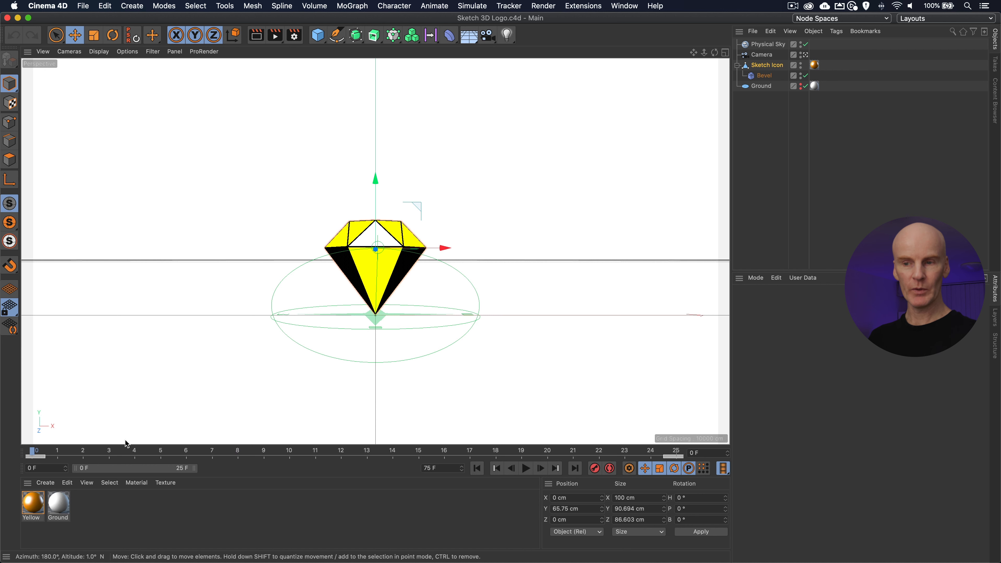
Step: Switch to the Sketch 3D Logo scene in Cinema 4D, examine the Physical Sky, Camera, Sketch Icon, Bevel and Ground objects, and render the view
mouse_move(33, 453)
mouse_down()
mouse_move(457, 446)
mouse_move(36, 457)
mouse_up()
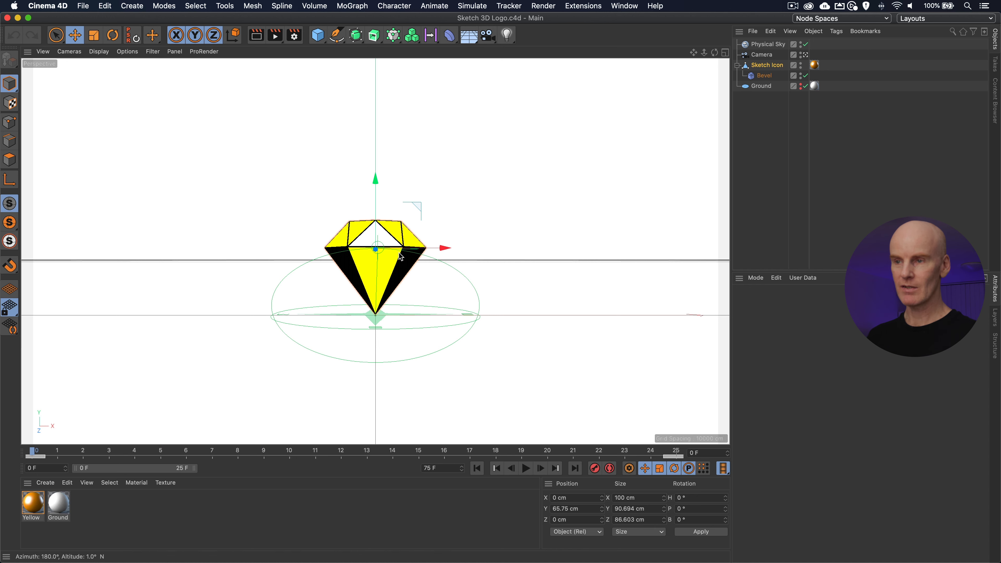
click(764, 45)
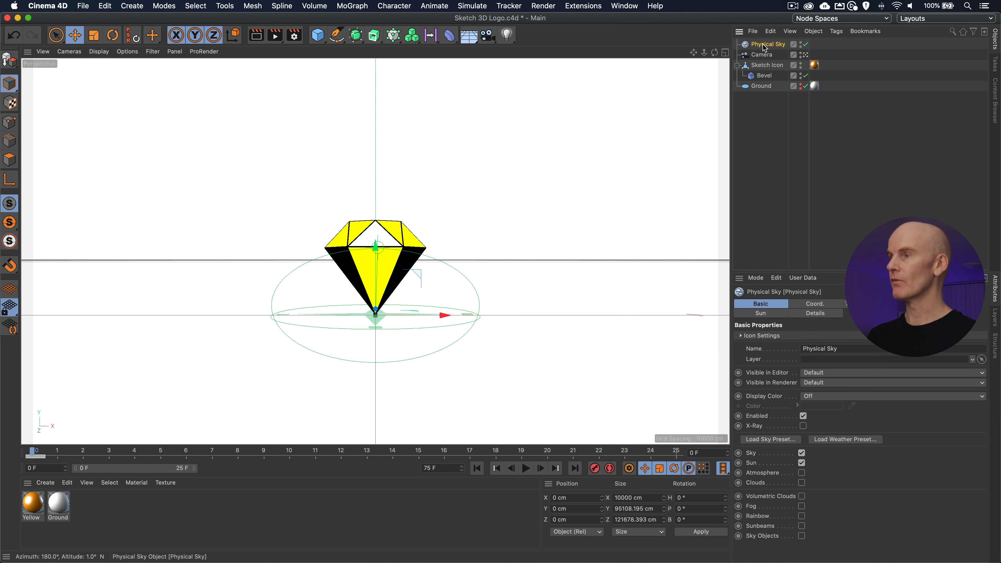
click(760, 56)
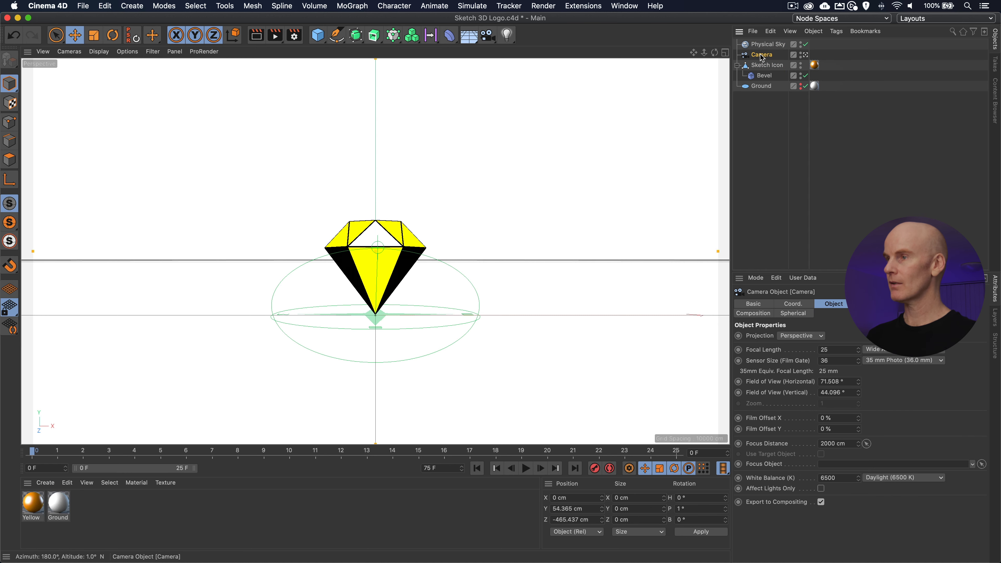
click(763, 65)
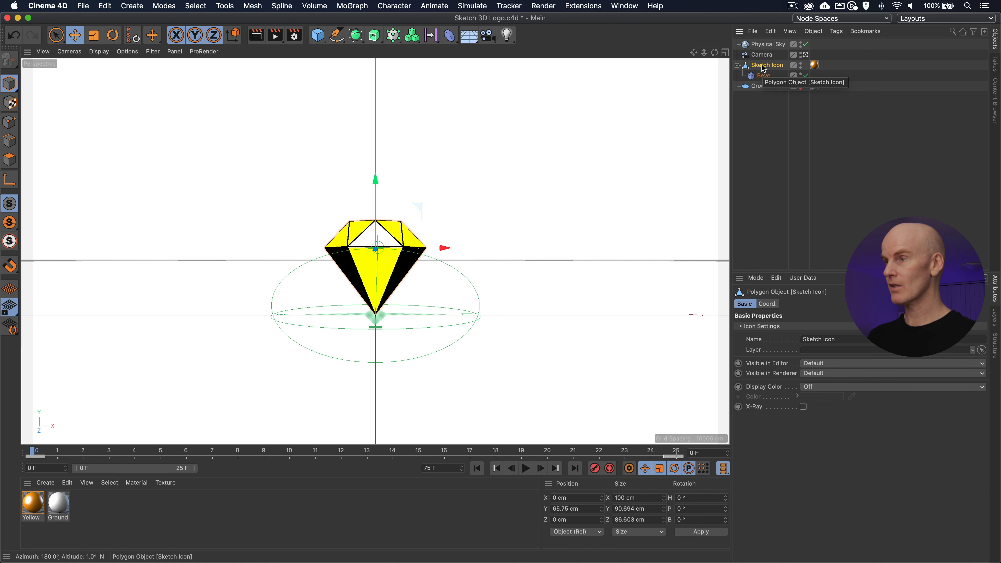
click(763, 76)
click(764, 87)
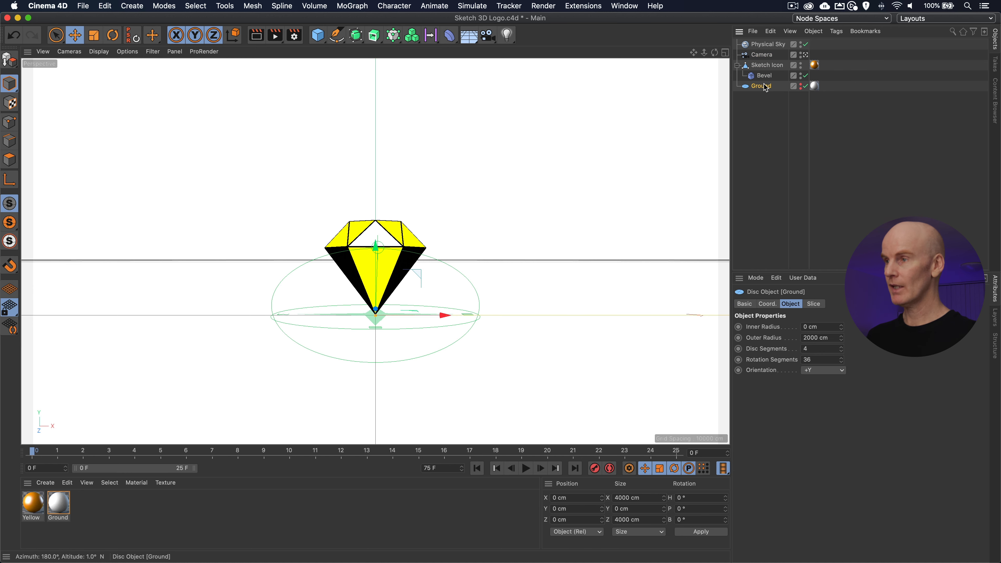
click(766, 68)
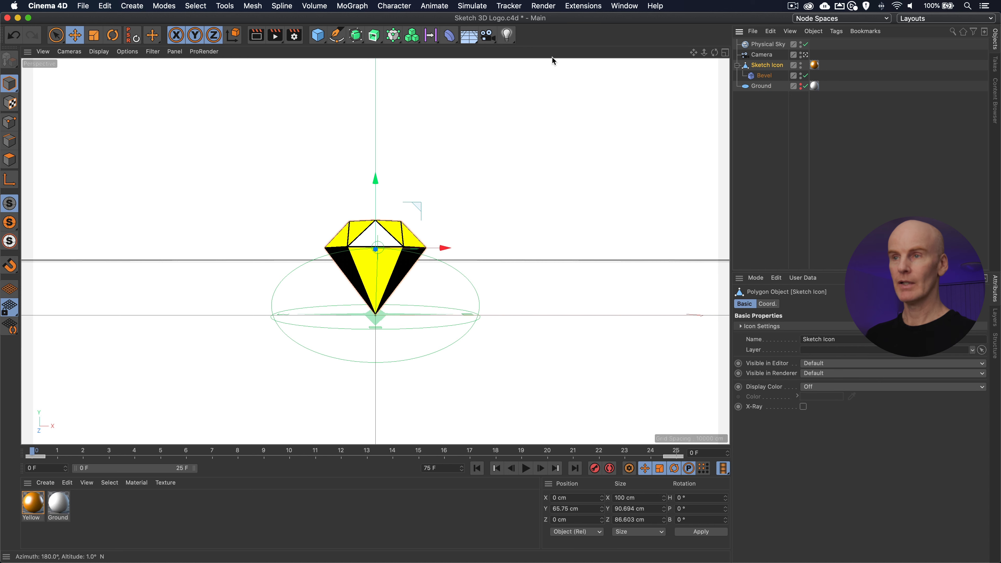
click(257, 36)
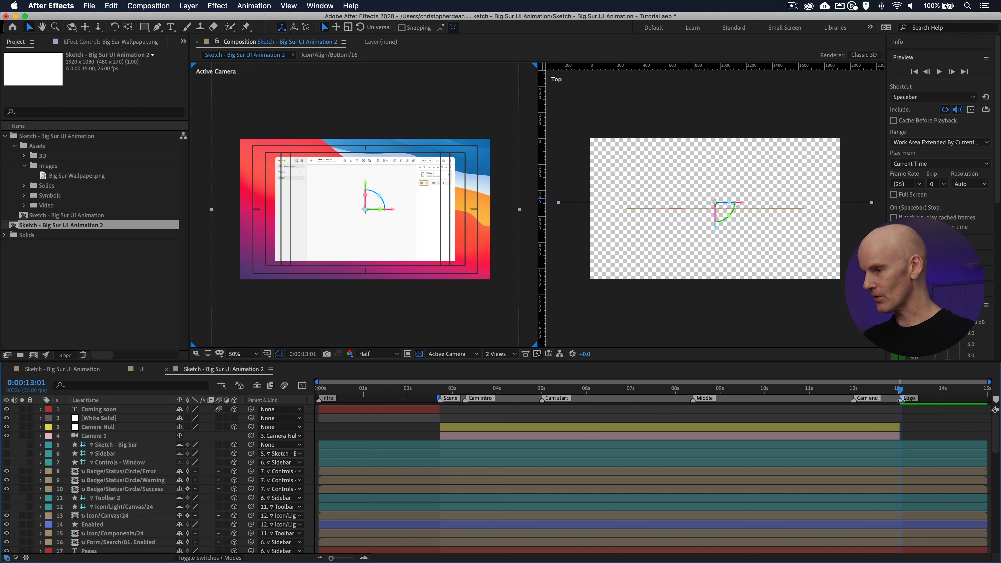
Step: Place the Sketch 3D Logo[0000-0025].png sequence from the 3D folder above the Camera Null layer, starting at the Logo marker
click(453, 421)
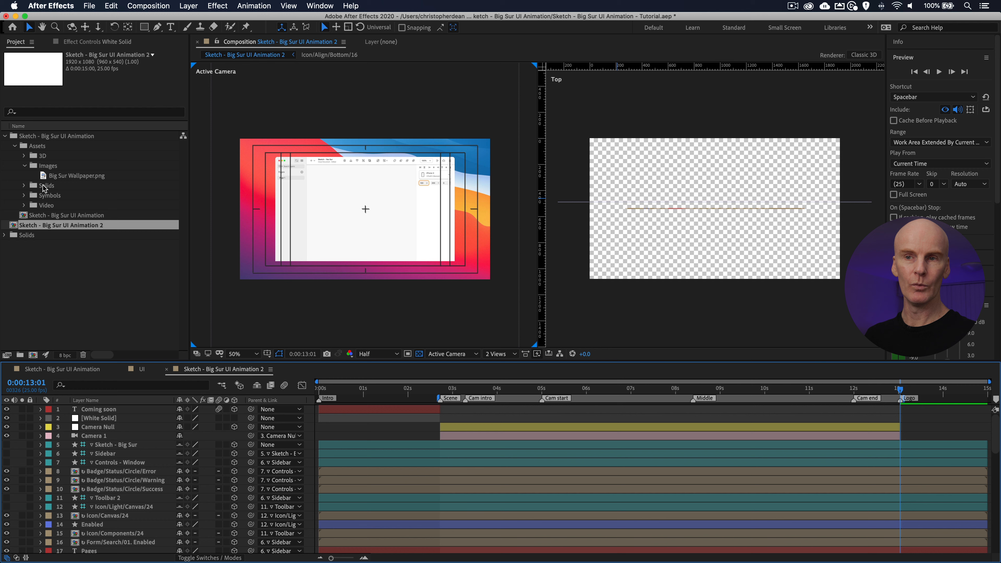
click(25, 156)
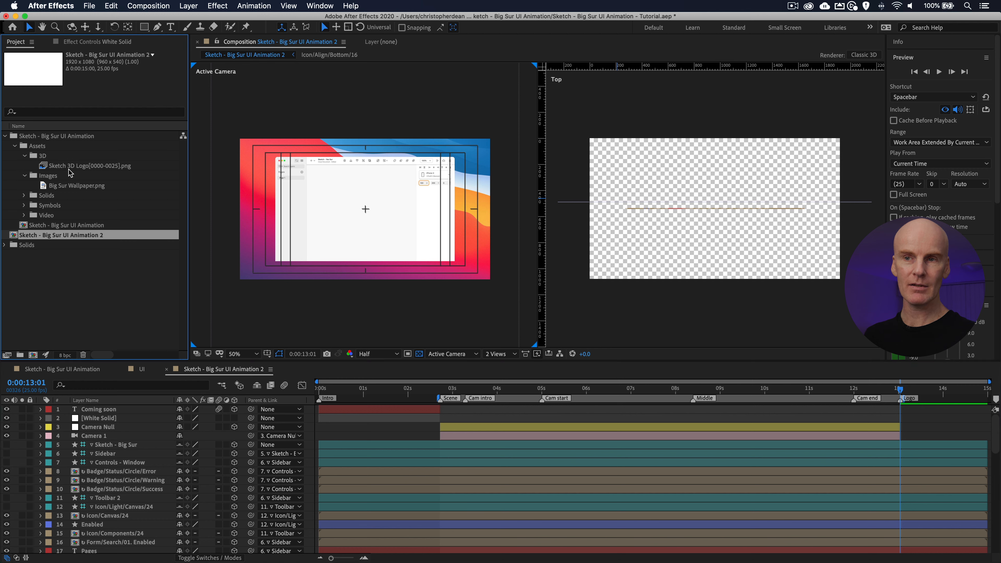
click(64, 167)
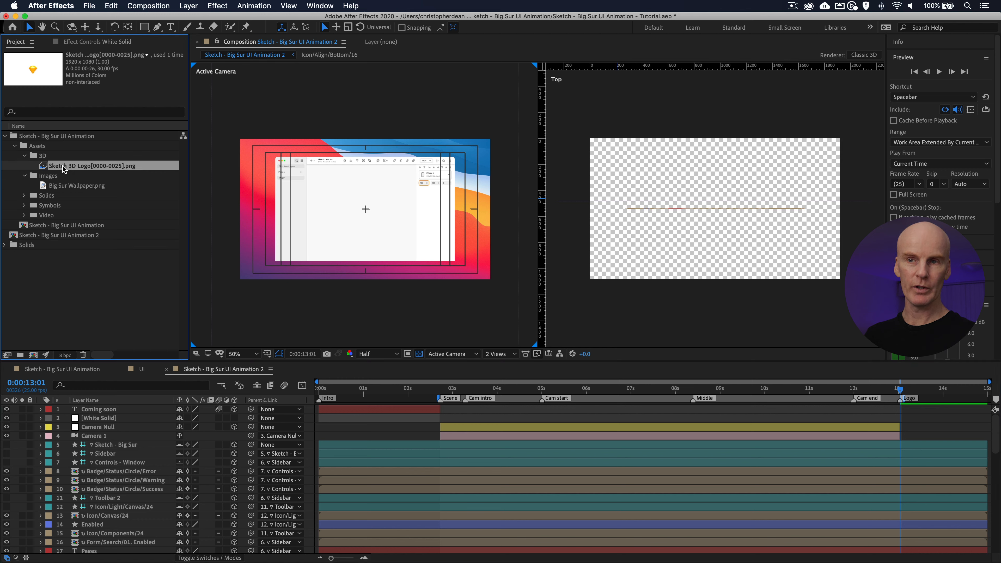
mouse_move(64, 169)
mouse_down()
mouse_move(154, 183)
mouse_move(755, 438)
mouse_move(899, 424)
mouse_move(900, 439)
mouse_move(901, 426)
mouse_up()
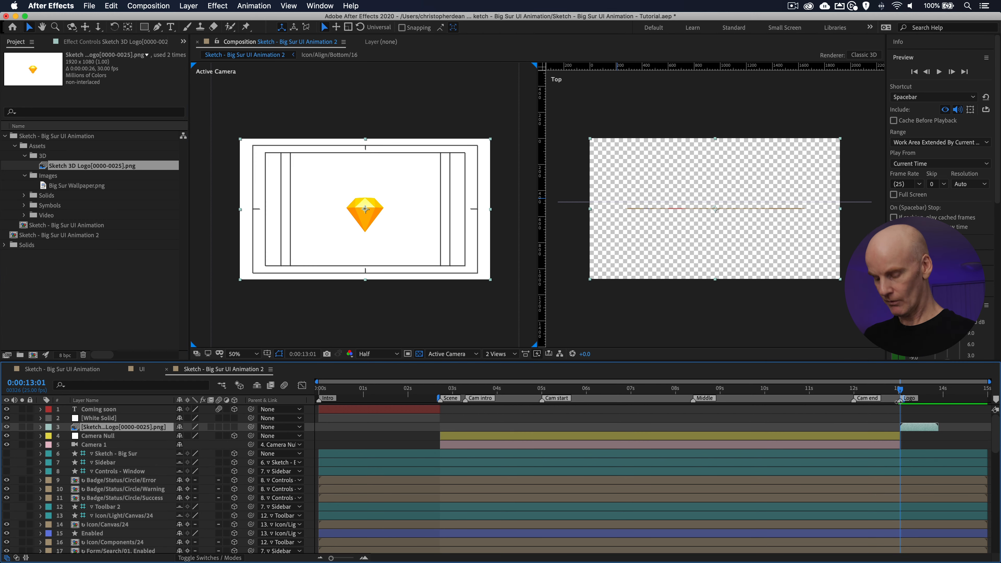
Step: Shift the logo sequence layer ten frames past the Logo marker so it starts at 0:00:13:11
click(962, 392)
click(995, 399)
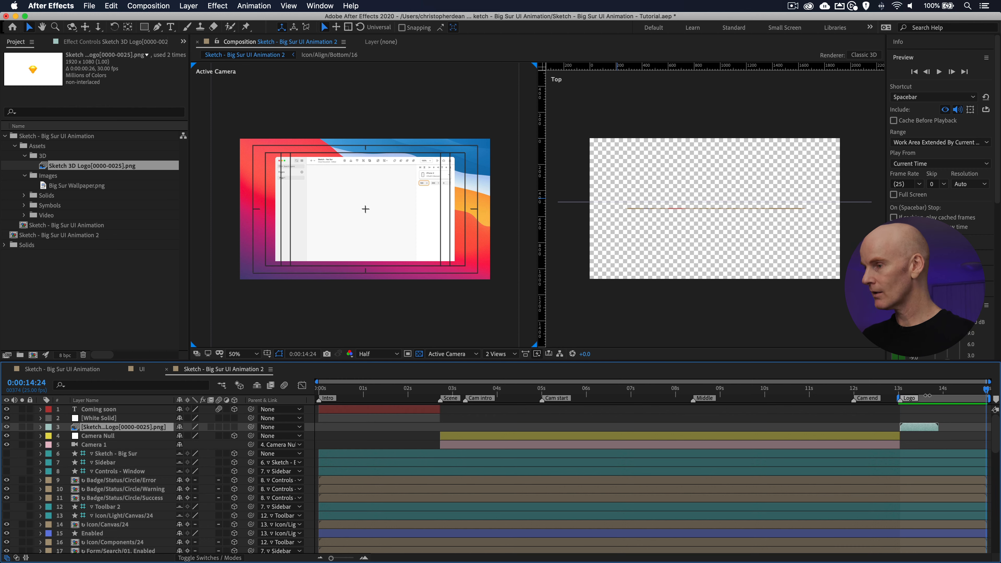
key(i)
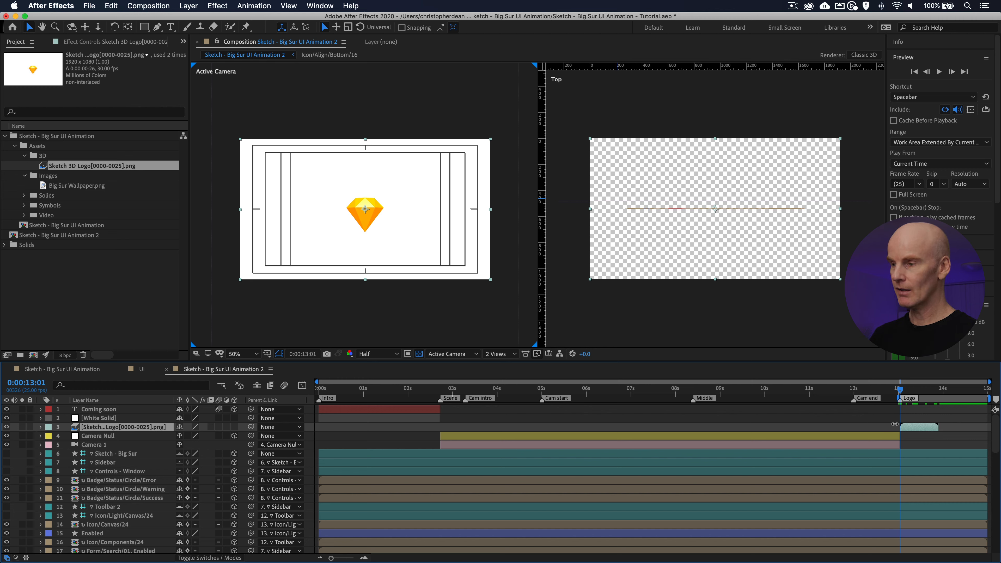
key(shift+Page_Down)
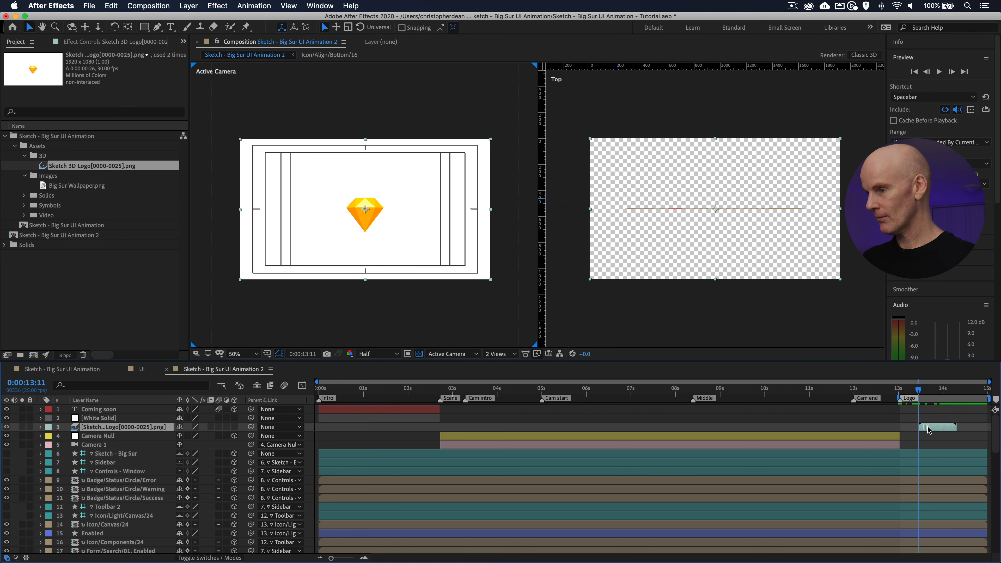
key([)
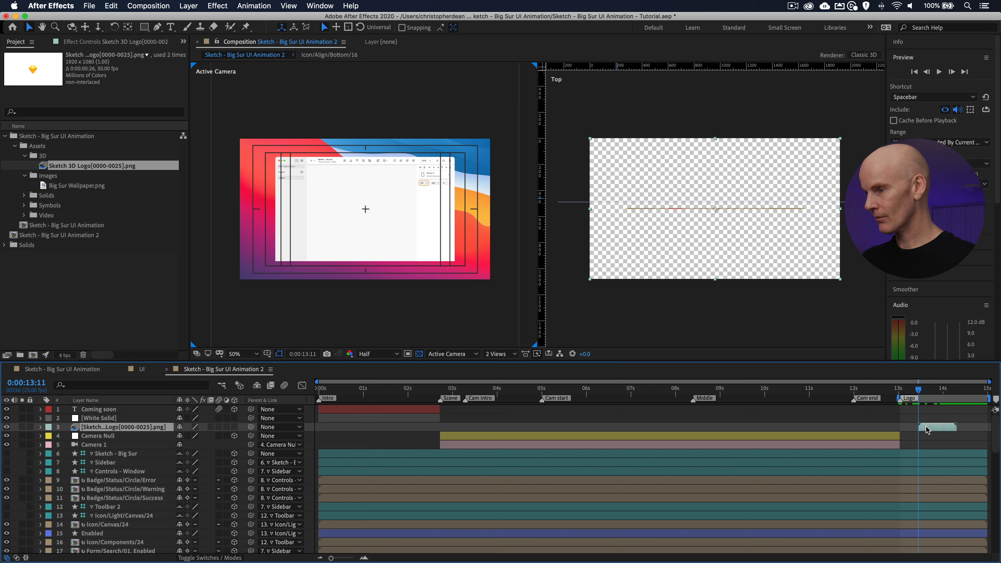
Step: Enable Time Remapping on the logo sequence layer and copy its first keyframe to 0:00:13:01
right_click(926, 430)
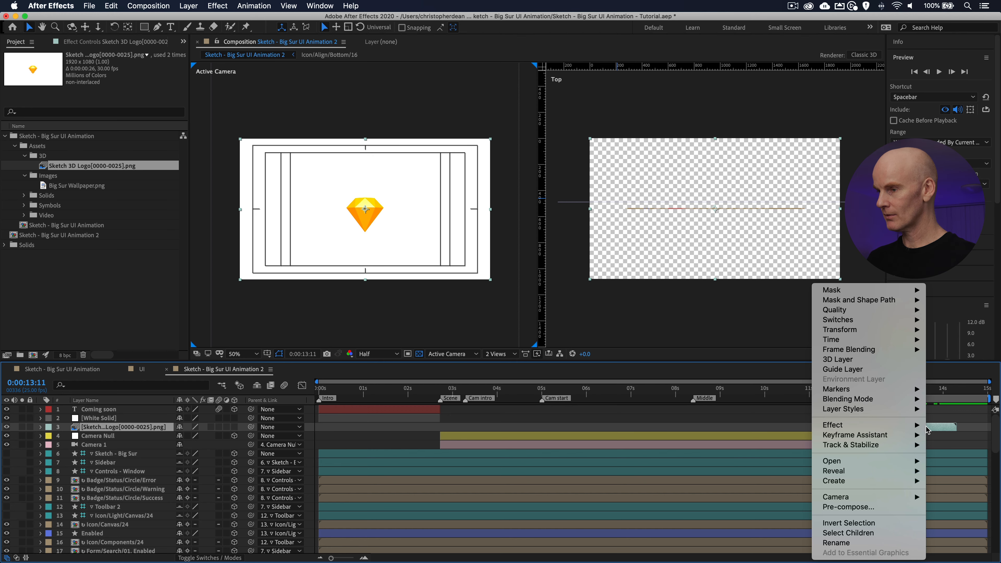
mouse_move(865, 341)
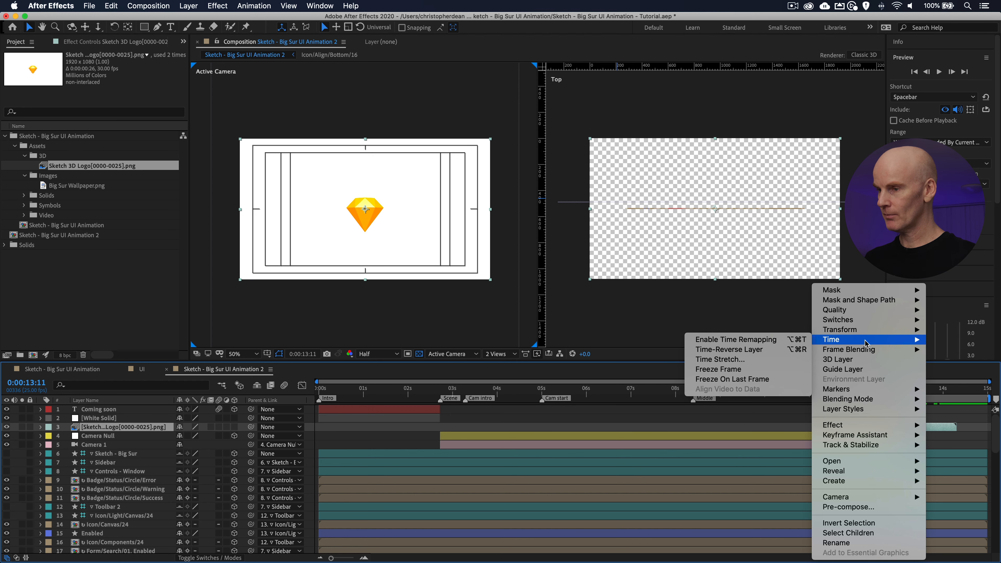
click(749, 340)
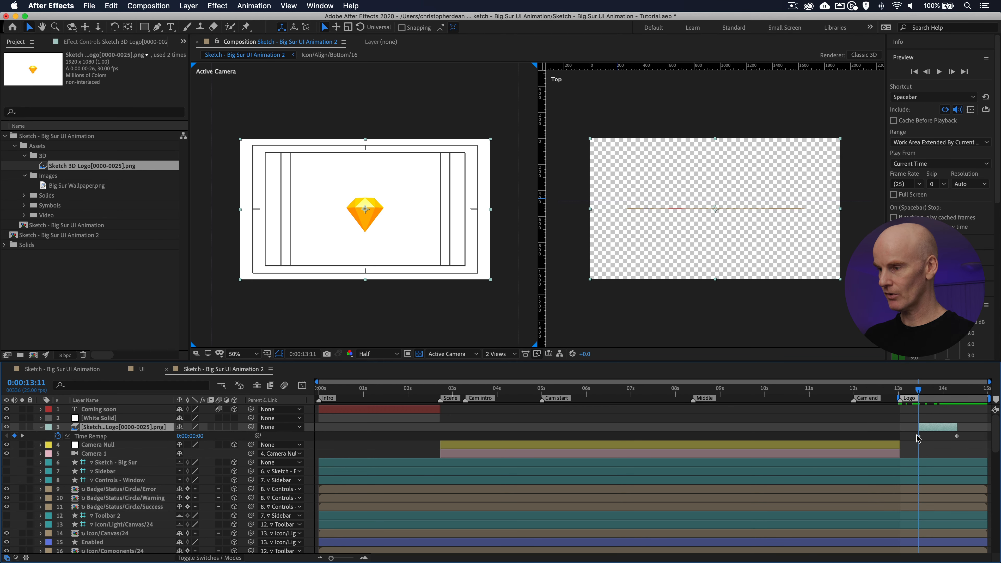
click(919, 436)
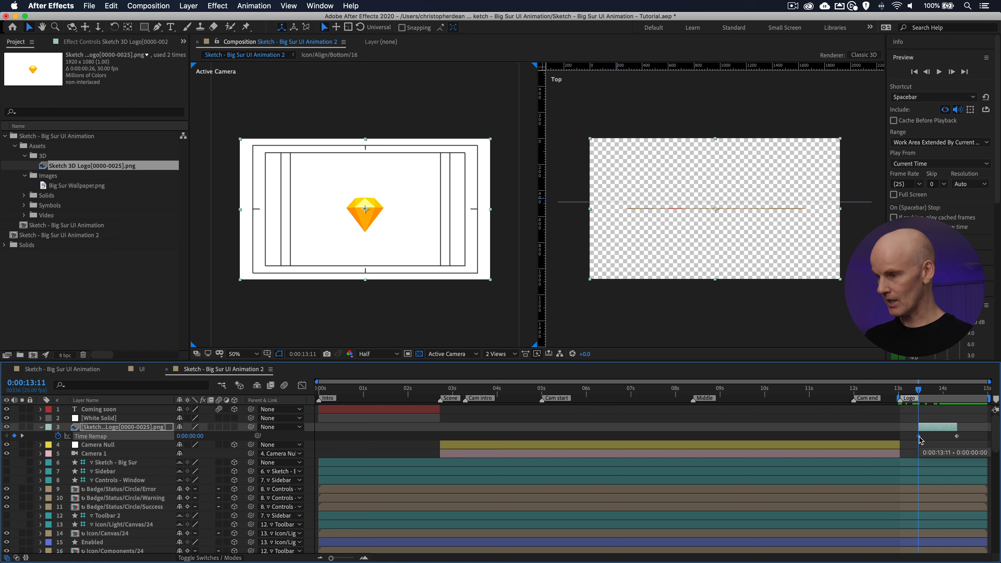
click(901, 389)
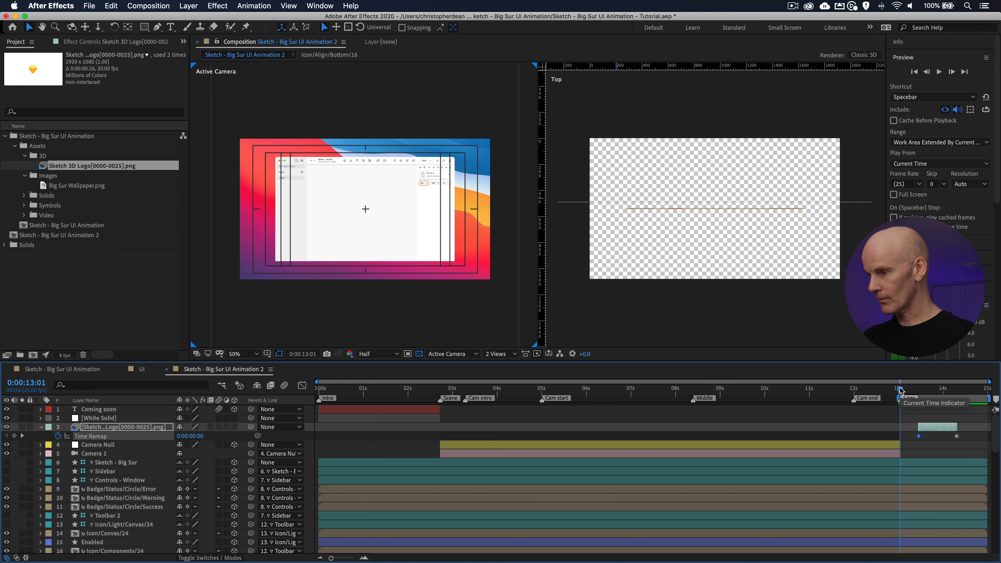
Step: Copy the logo layer's last Time Remap keyframe to 0:00:14:24
click(957, 436)
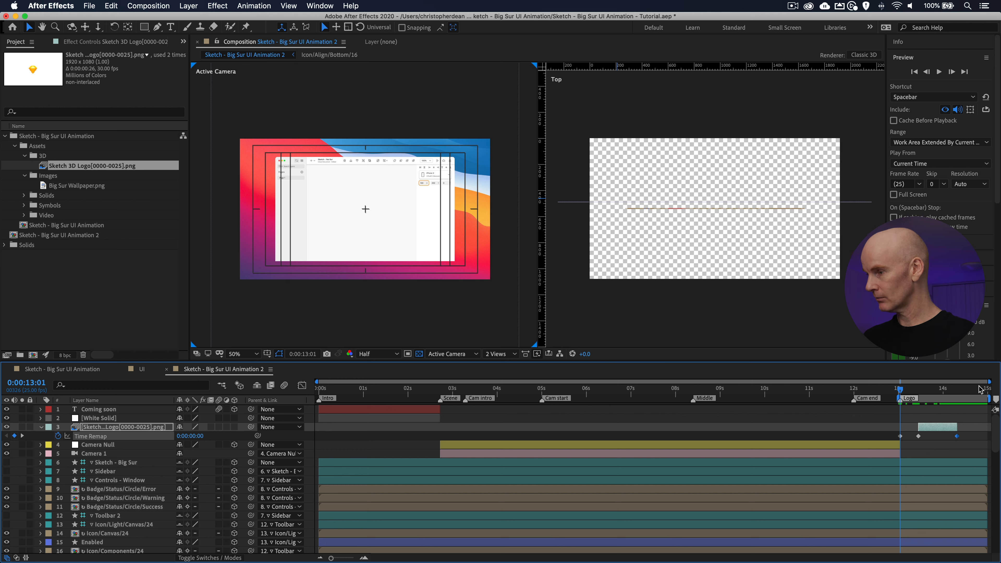
click(987, 400)
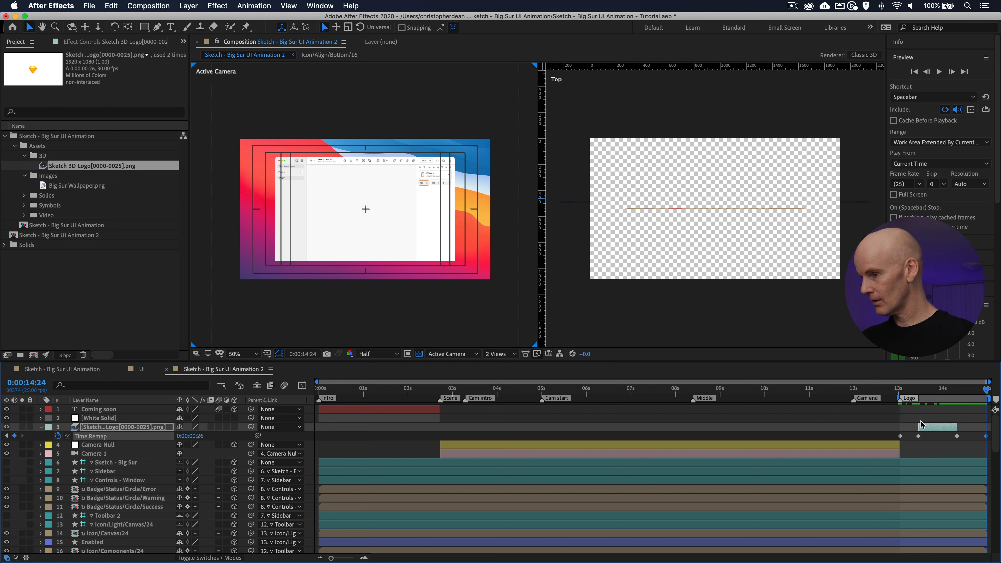
key(super+v)
Step: Extend the logo layer to span 0:00:13:01 to 0:00:14:24 and check the logo at each Time Remap keyframe
drag(905, 427, 899, 427)
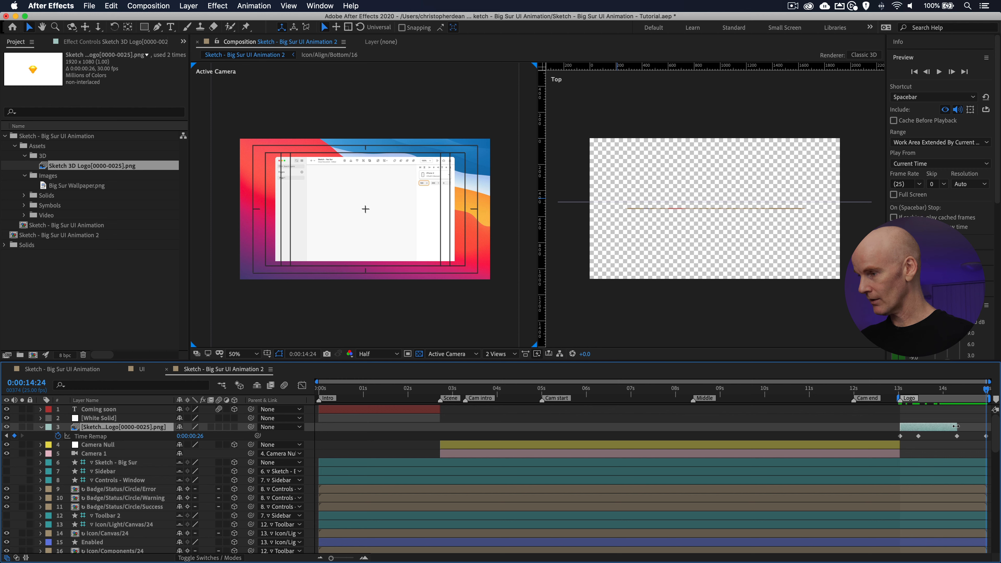
drag(972, 427, 985, 427)
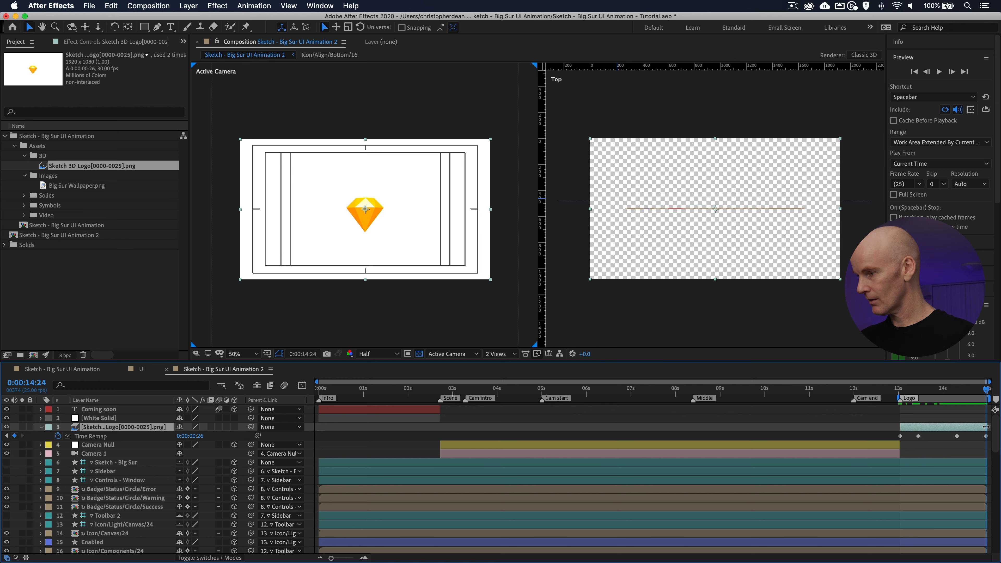
key(i)
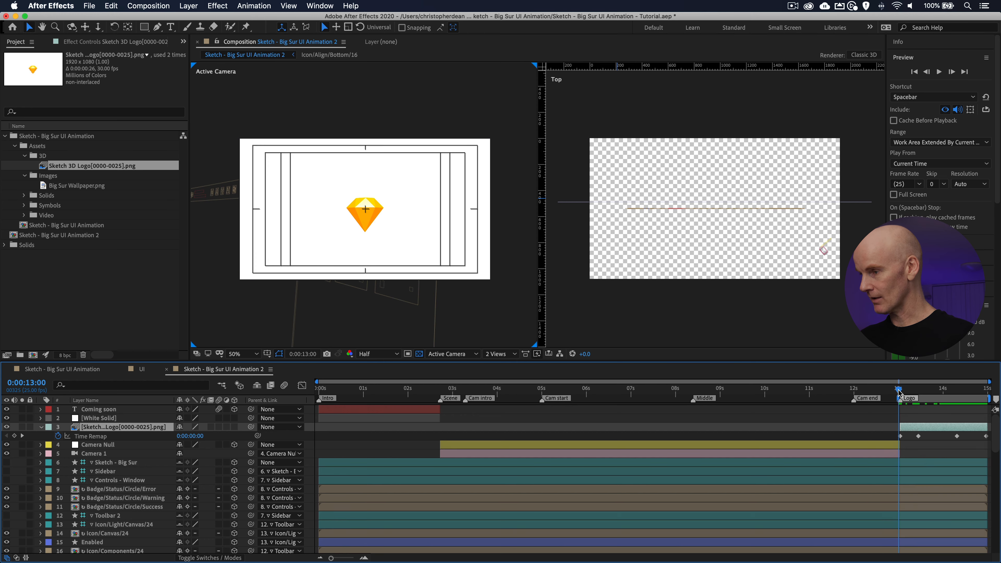
drag(900, 391, 919, 392)
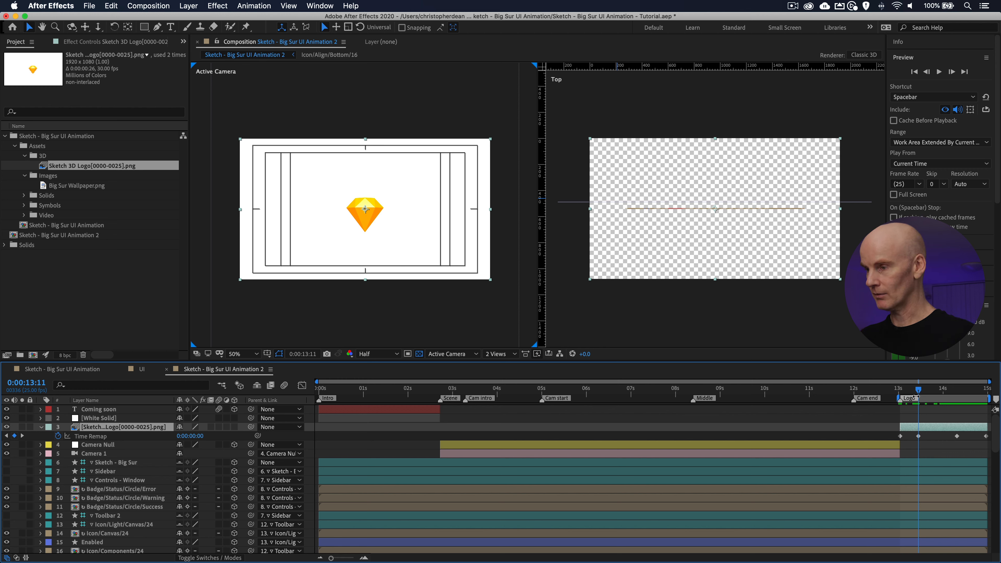
drag(918, 392, 957, 390)
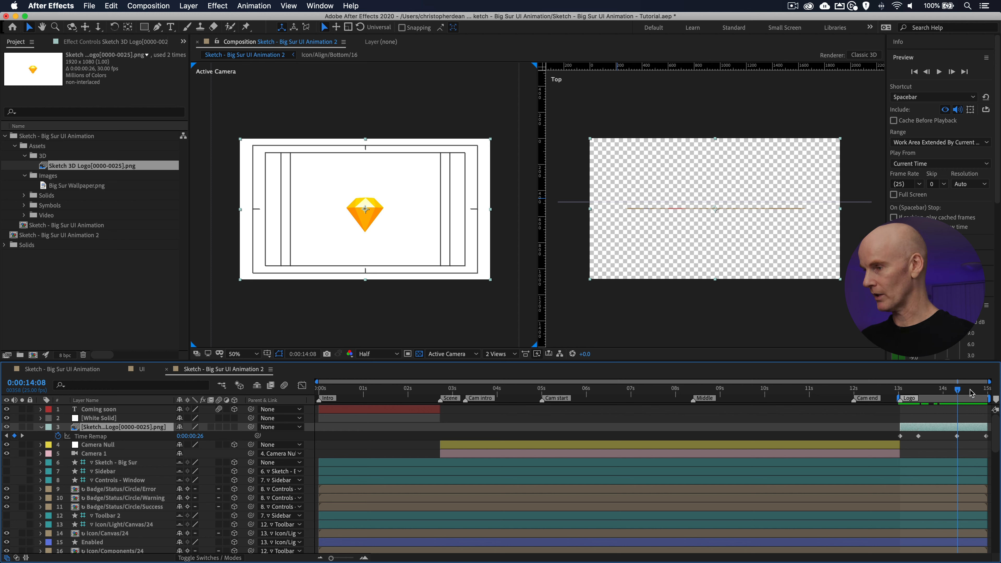
drag(965, 392, 993, 393)
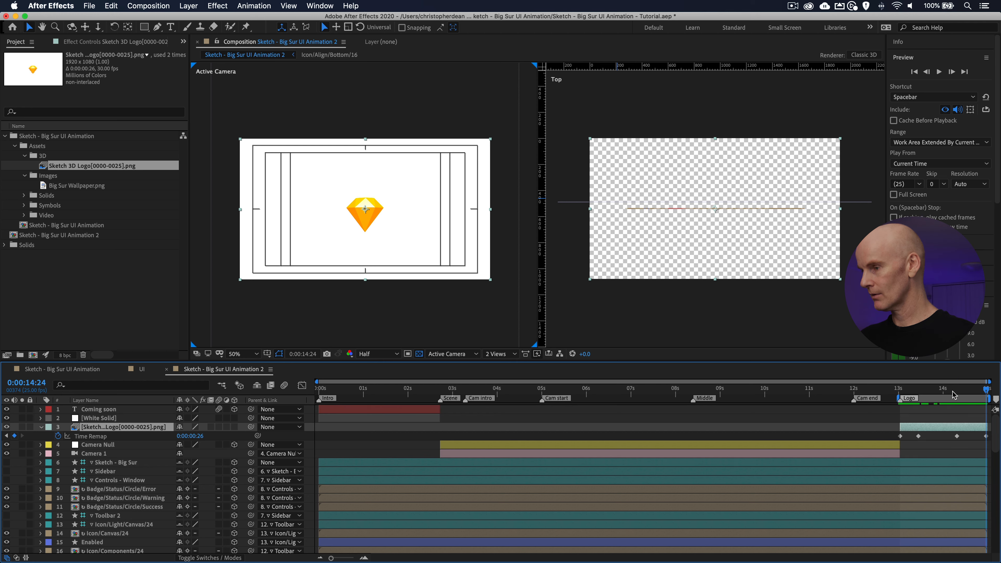
Step: Add a 100% Scale keyframe to the logo layer at 0:00:13:11
click(919, 392)
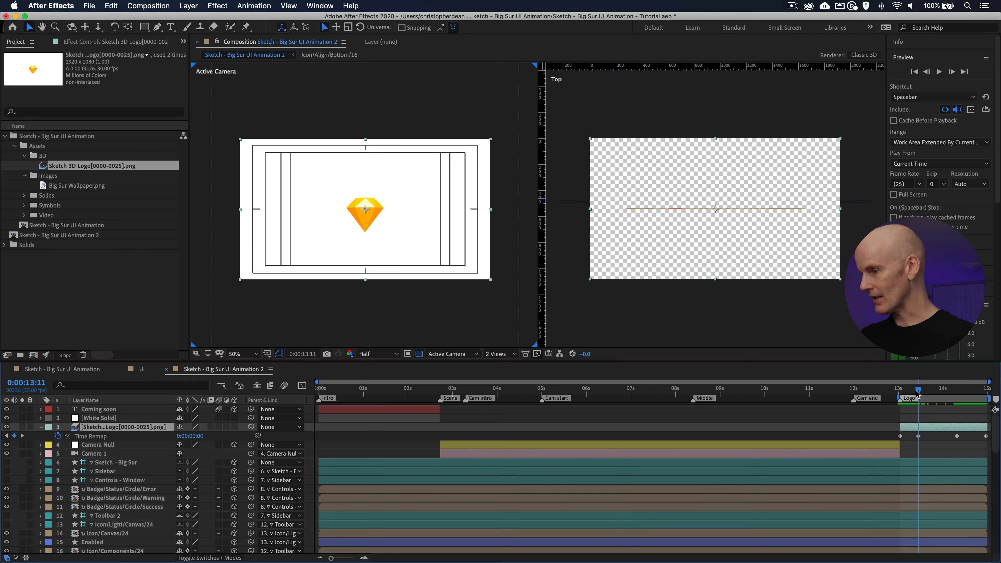
key(s)
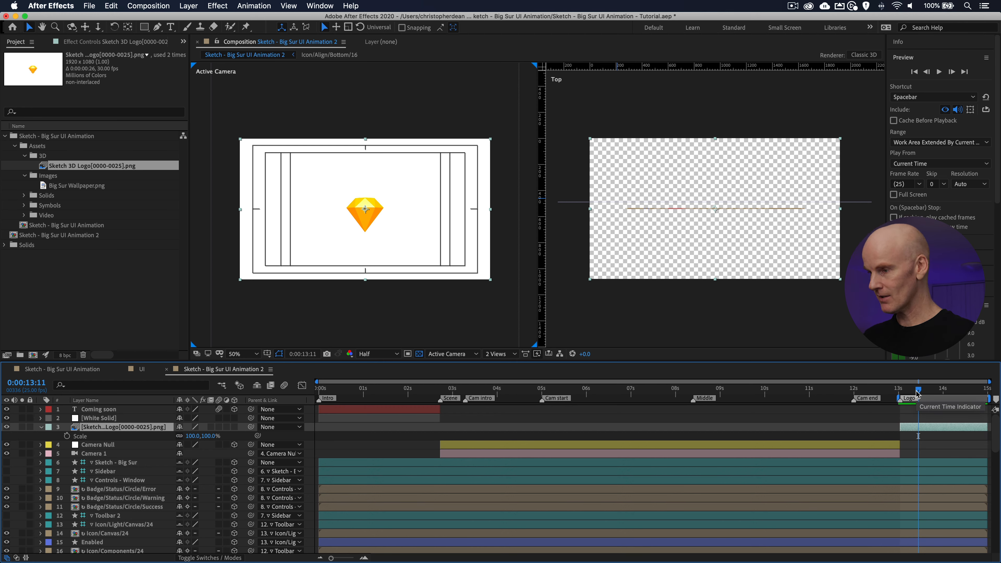
click(67, 436)
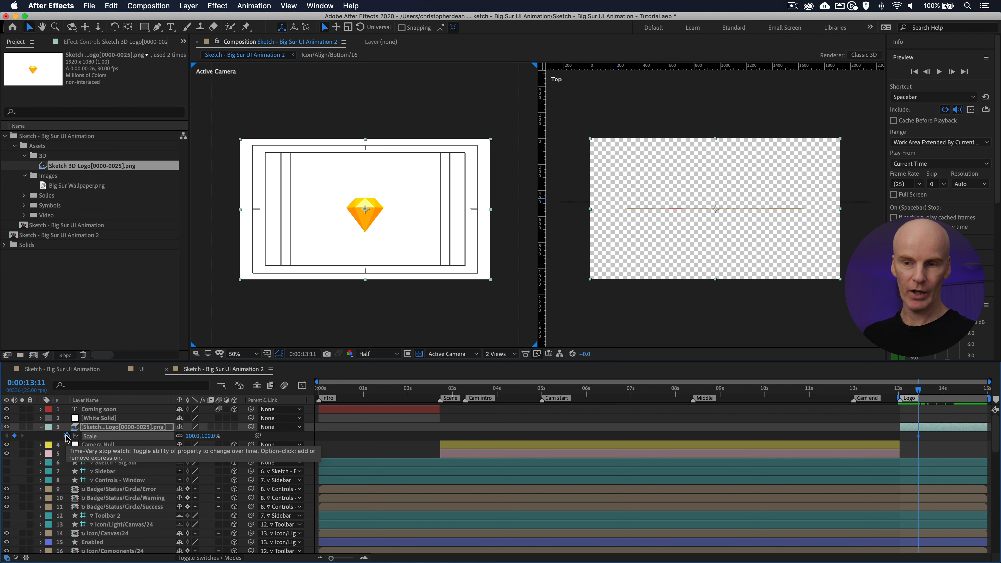
Step: Add a Scale keyframe to the logo layer at 0:00:13:01 and set it to 150%
key(shift+Page_Up)
click(906, 427)
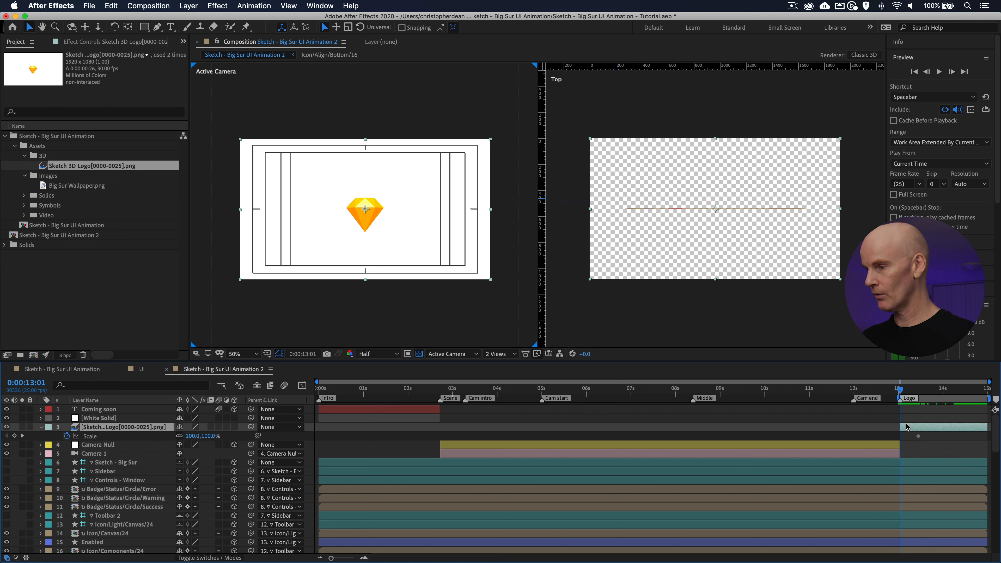
click(14, 435)
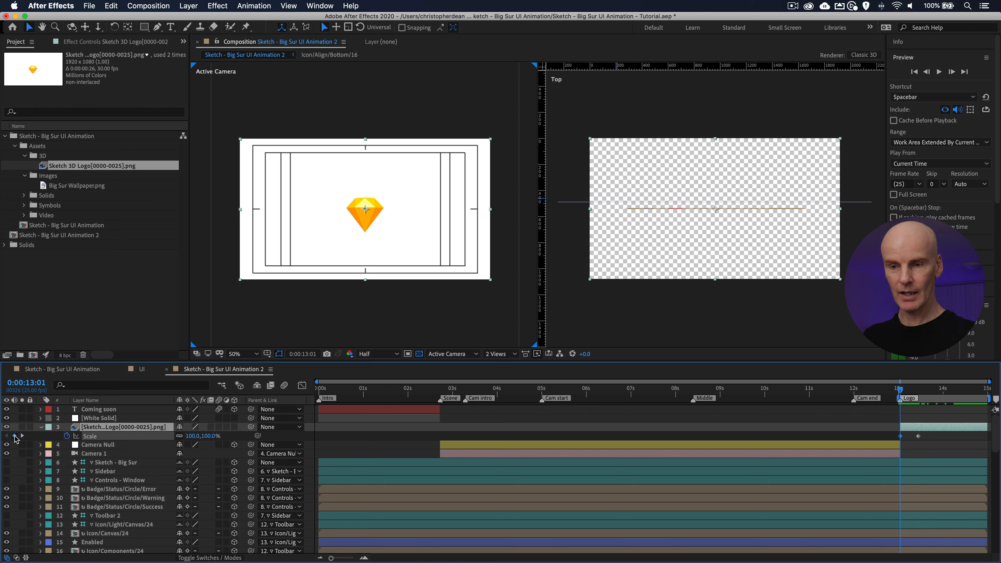
click(194, 436)
text(150)
key(Return)
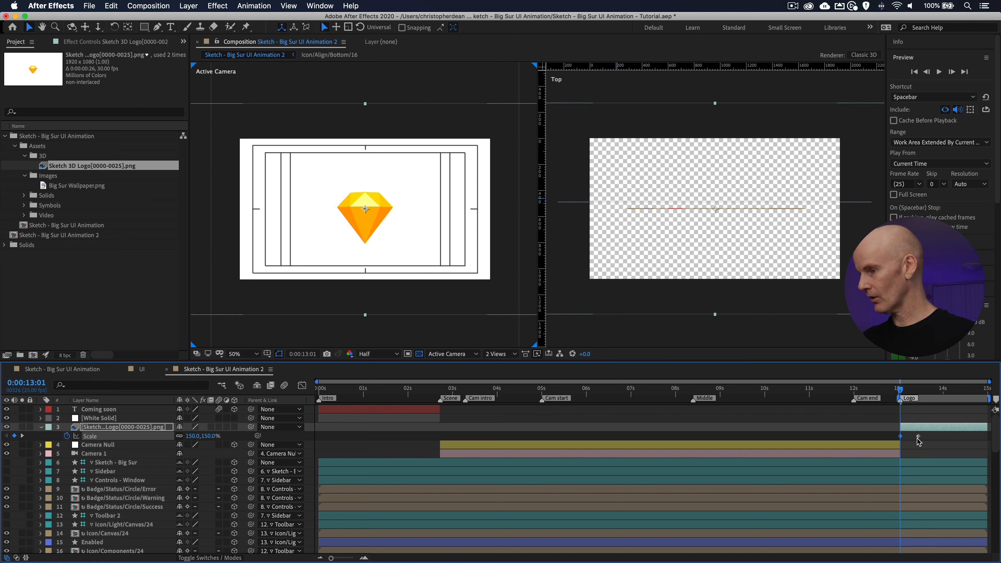
Step: Apply Easy Ease In to the logo layer's Scale keyframe at 0:00:13:11
click(919, 388)
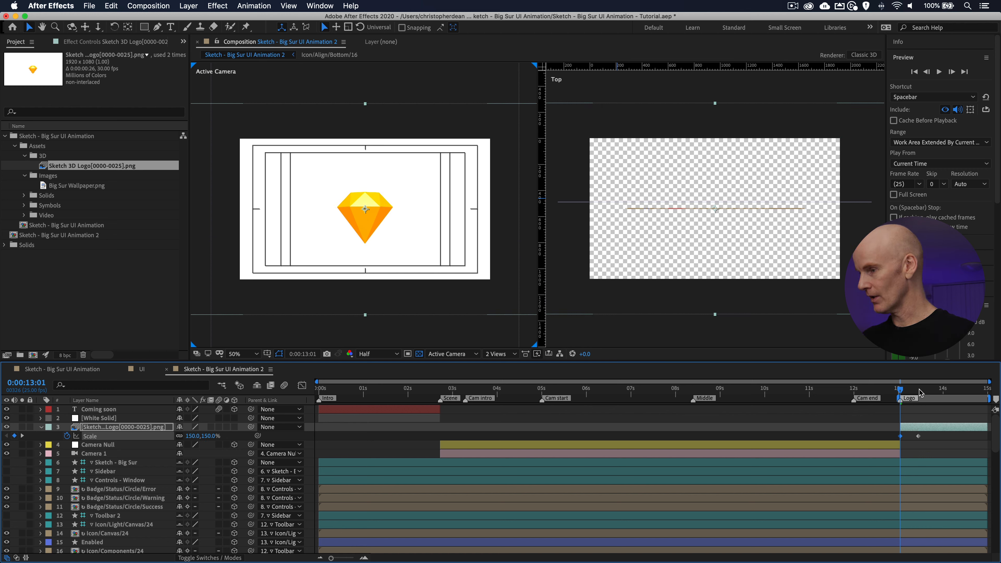
right_click(918, 435)
mouse_move(866, 557)
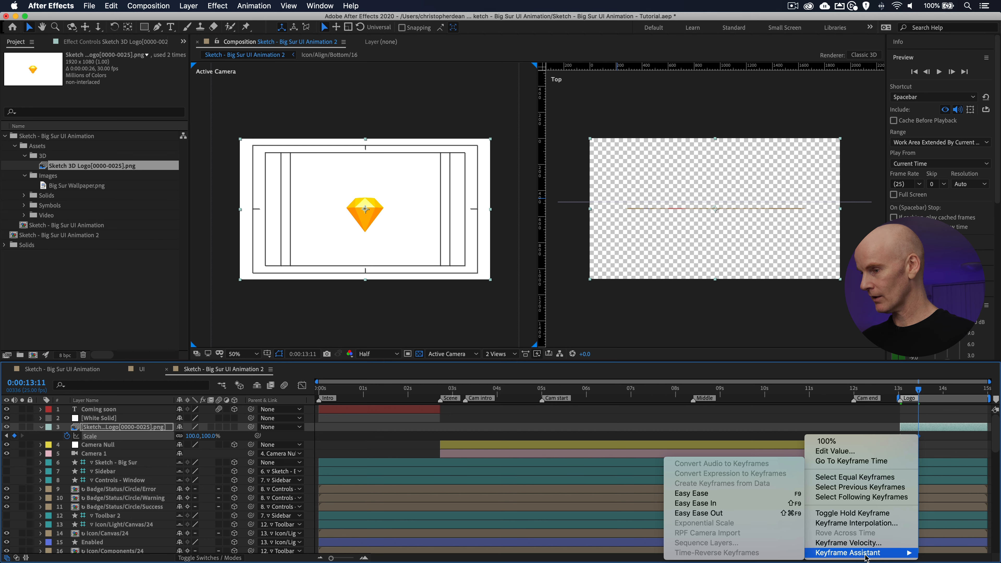
click(758, 505)
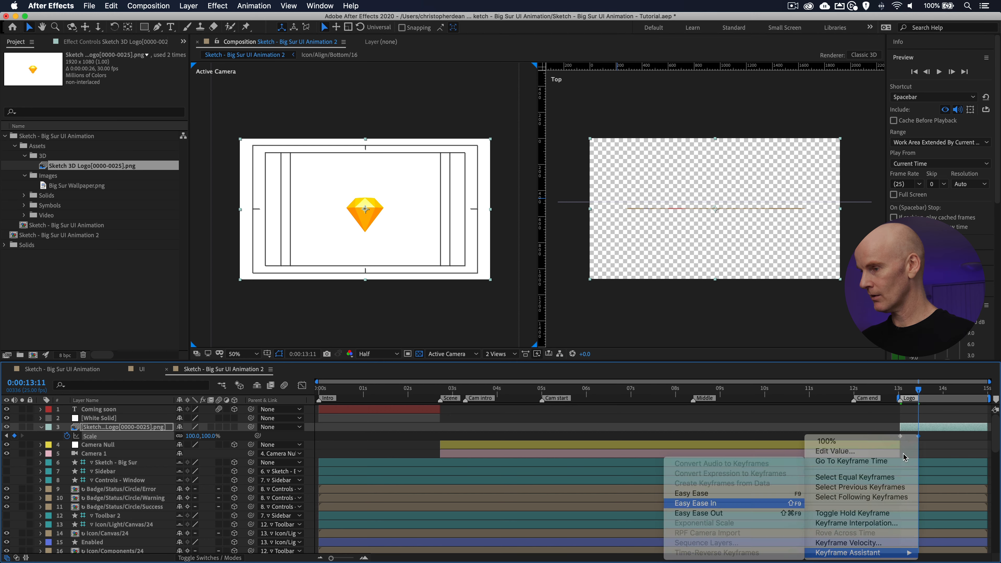
Step: Set the incoming velocity influence of the 0:00:13:11 Scale keyframe to 60% and return to the Logo marker
right_click(919, 436)
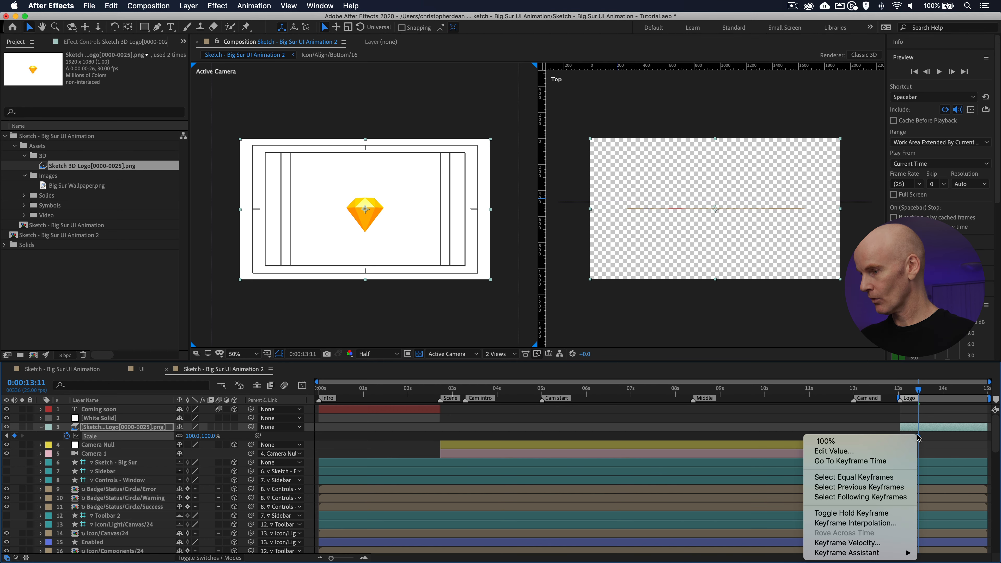
click(875, 543)
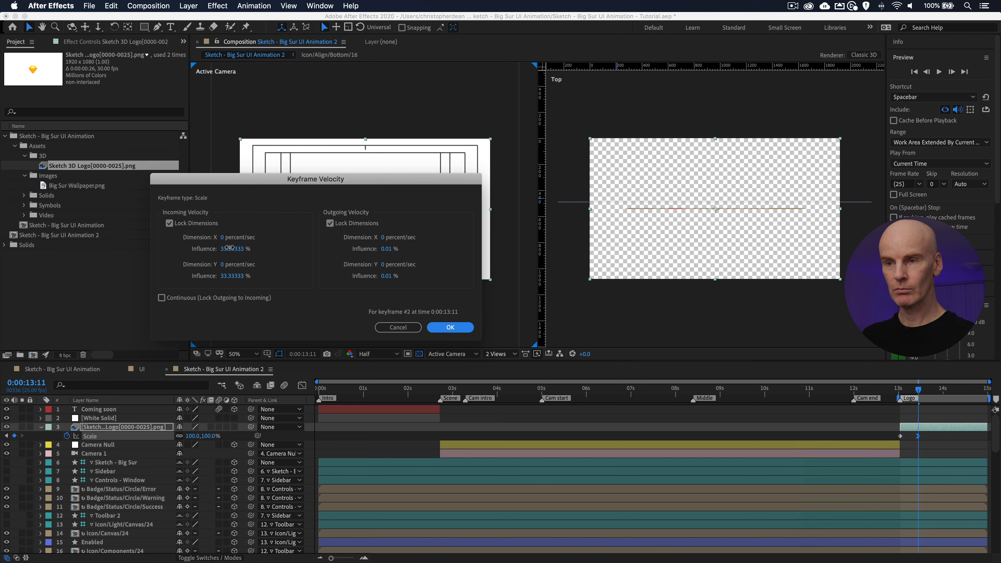
click(230, 247)
text(60)
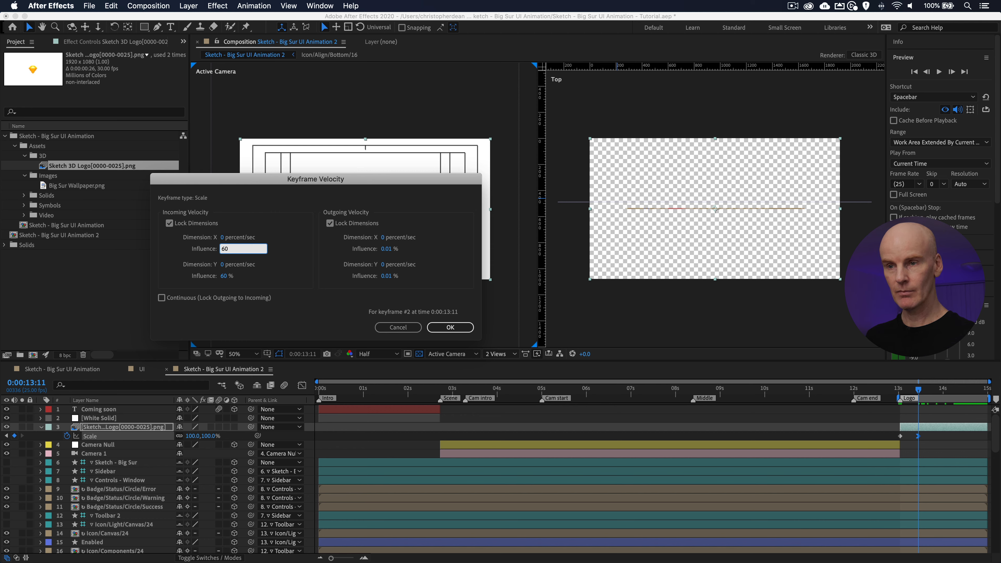
click(450, 327)
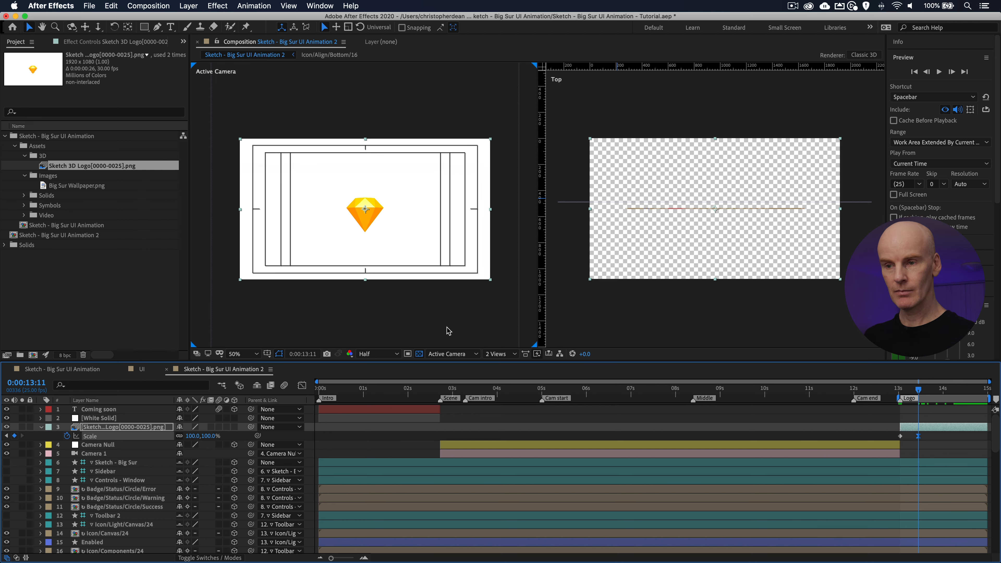
click(901, 391)
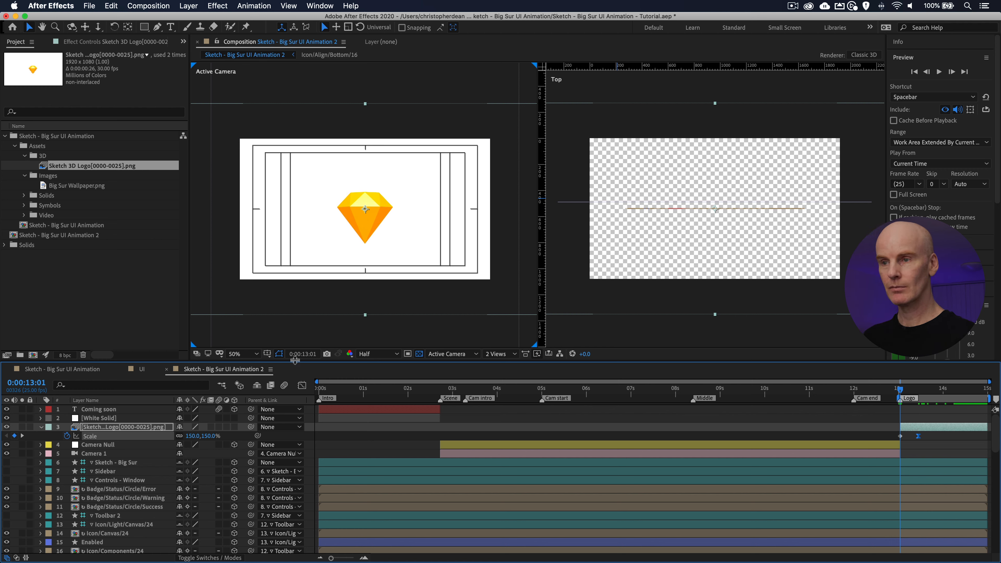
Step: Preview the logo's scale animation from the Logo marker and return to the start of the composition
key(space)
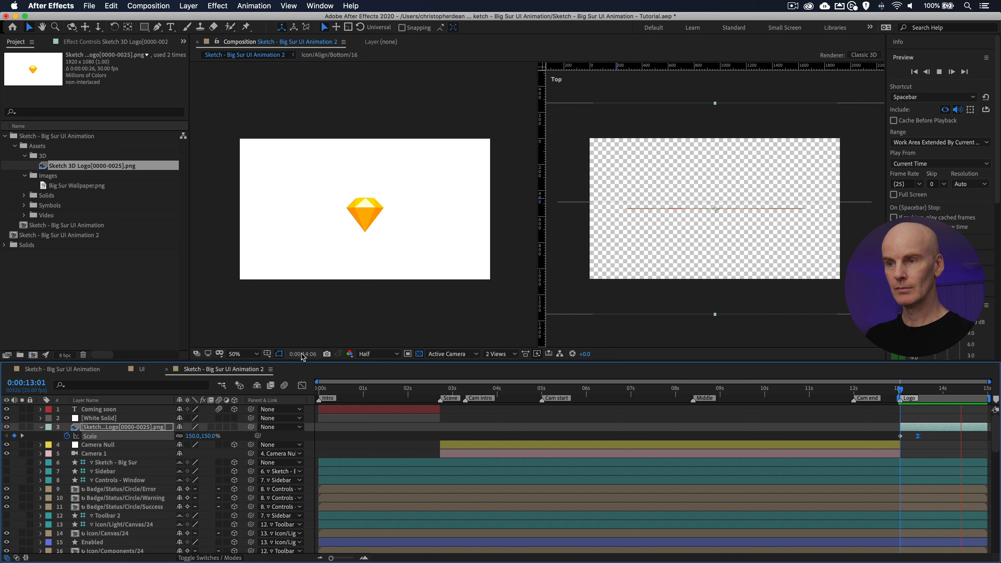
key(space)
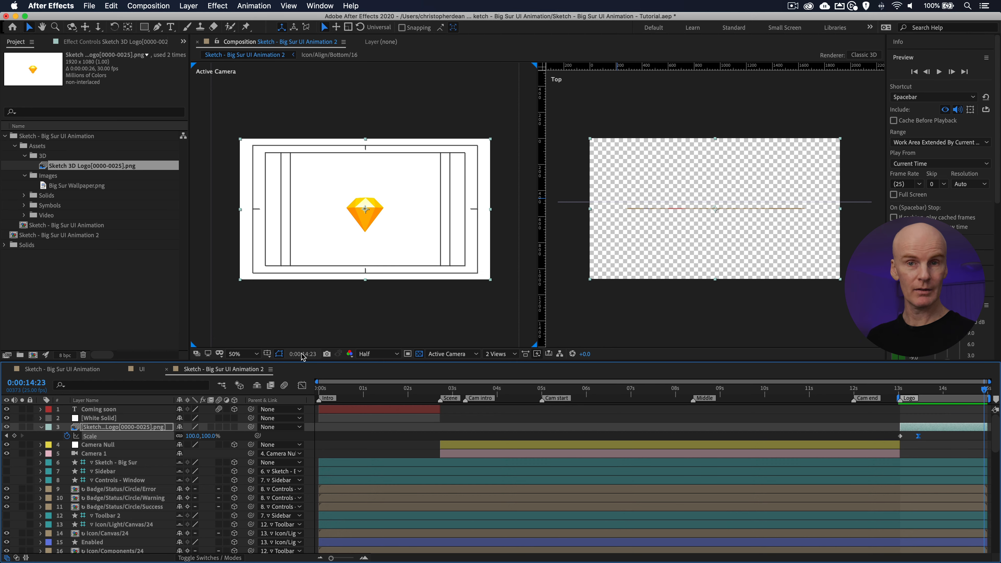
click(319, 391)
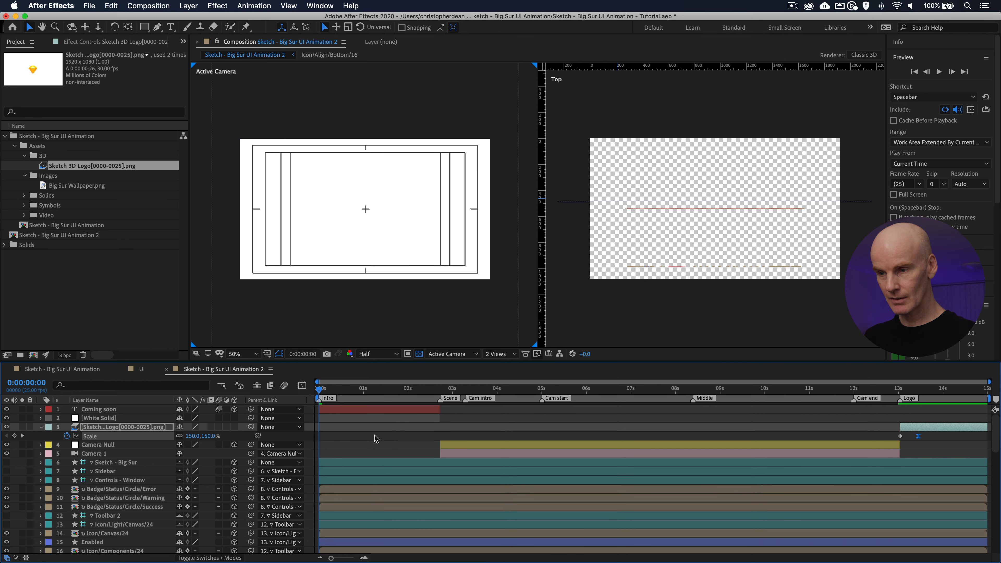
scroll(375, 438, down, 2)
scroll(375, 438, up, 2)
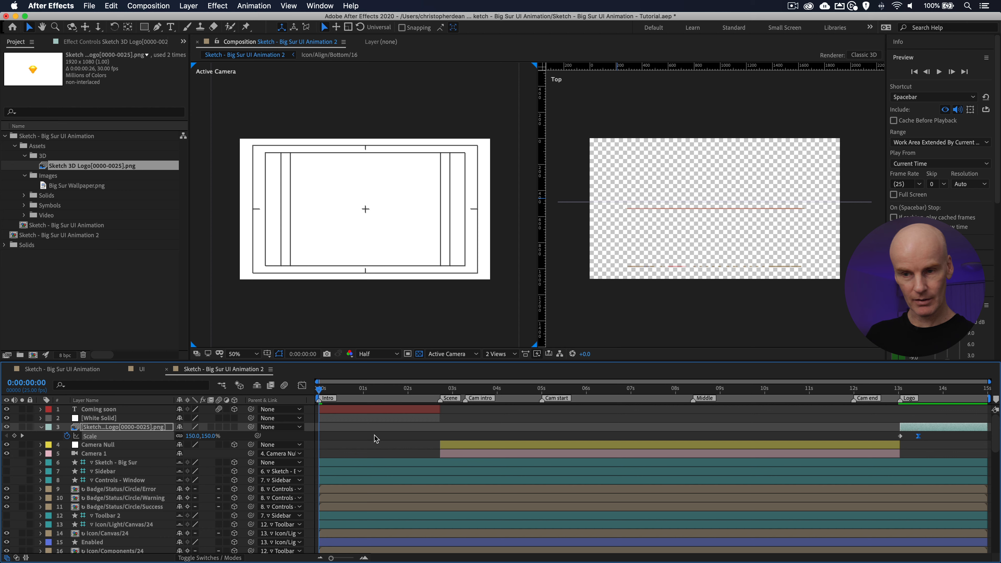
scroll(376, 439, down, 2)
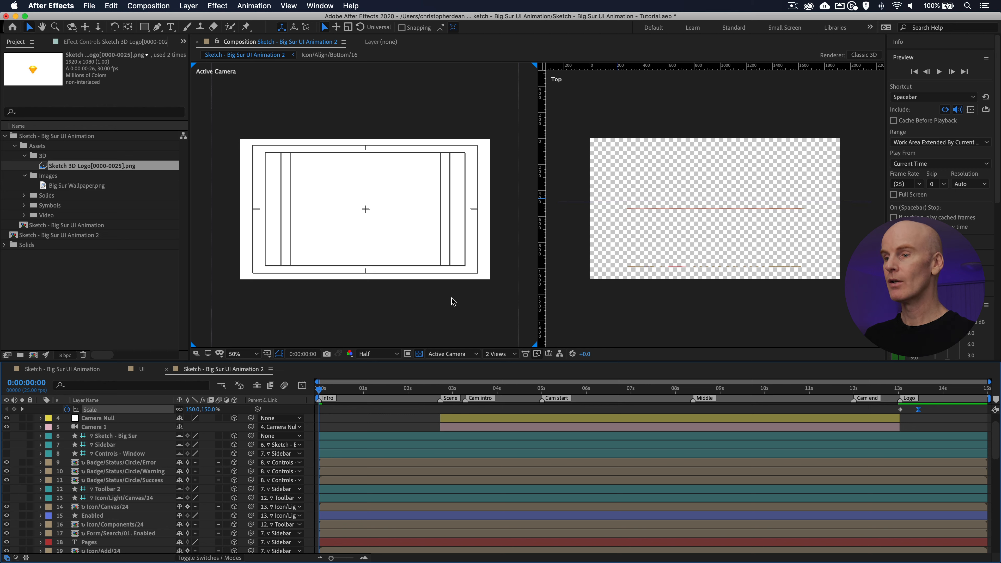
Step: Show the composition in a single Active Camera view at 100% magnification, with the viewer area tall enough for the whole frame
click(476, 300)
click(616, 317)
click(512, 353)
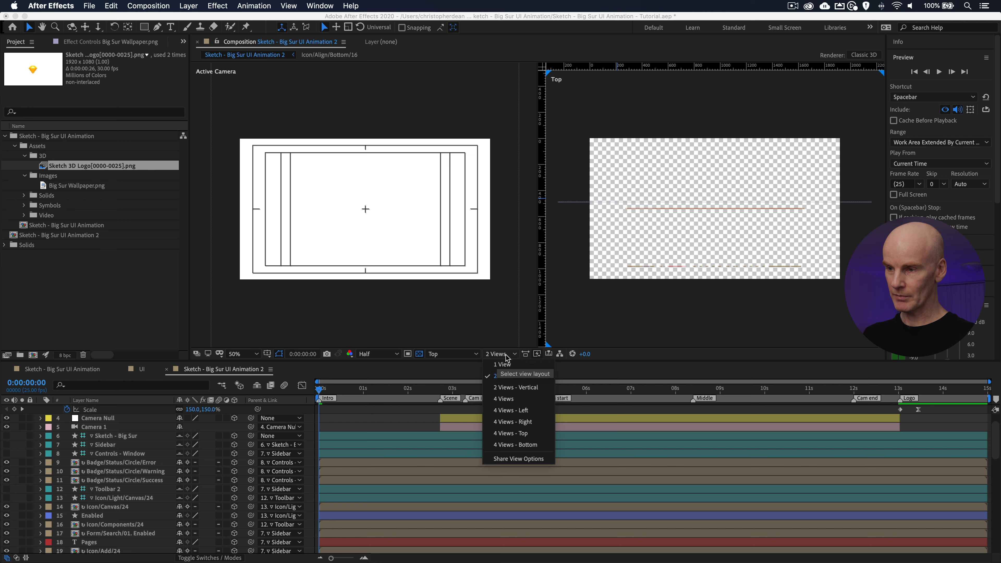
click(509, 365)
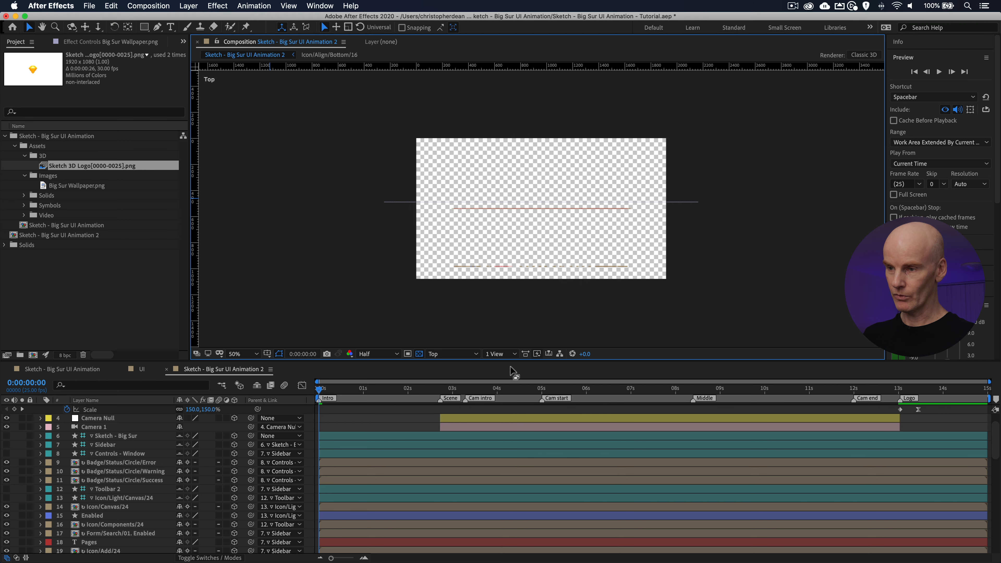
click(469, 354)
click(454, 365)
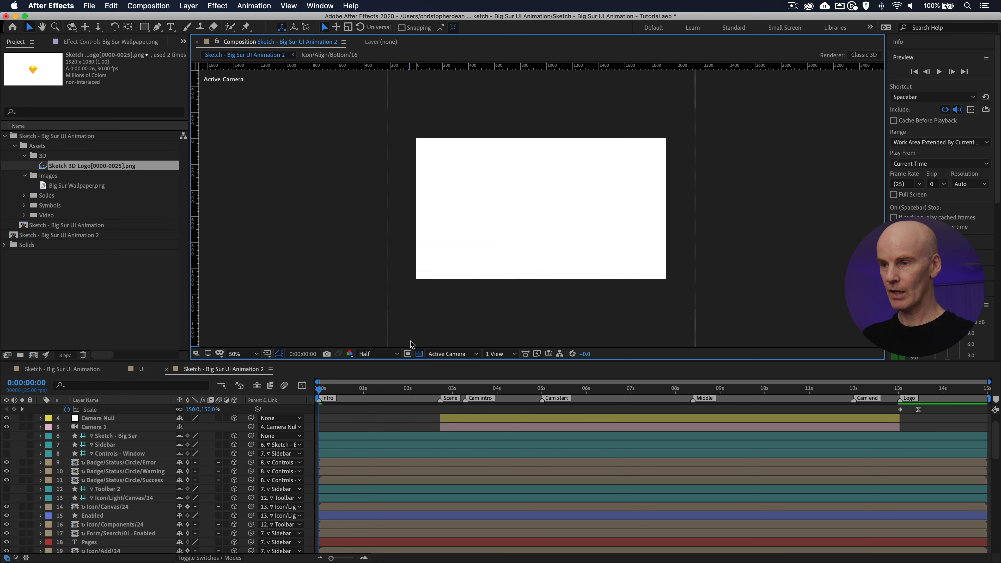
key(space)
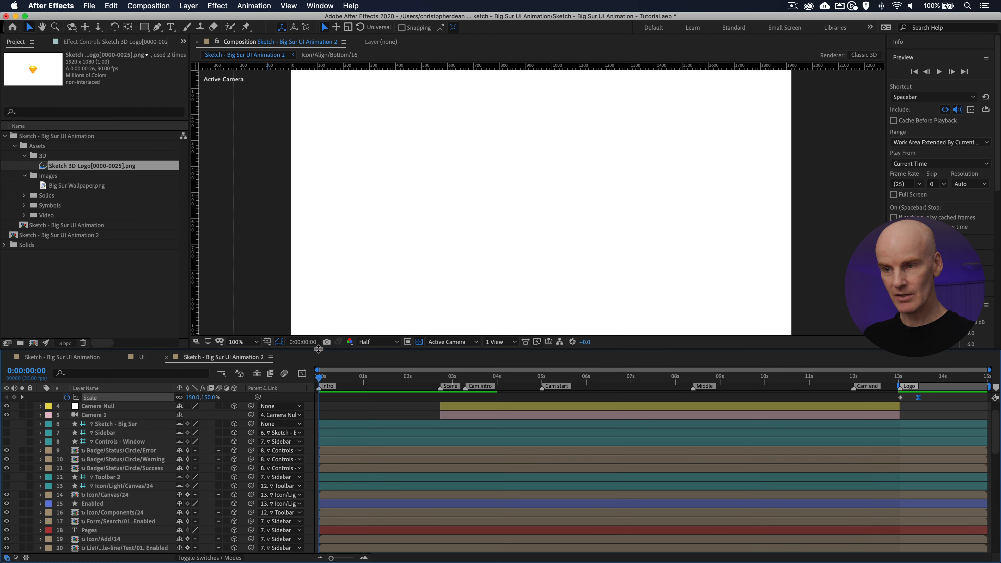
drag(318, 349, 317, 391)
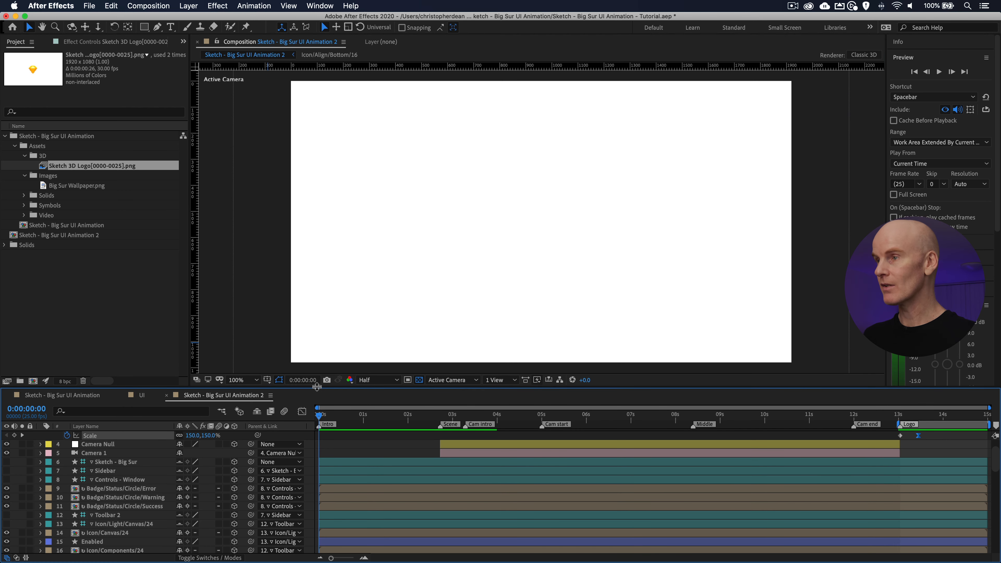
Step: Enable motion blur for the composition and check it on the Coming soon text within the first frames
click(264, 260)
key(space)
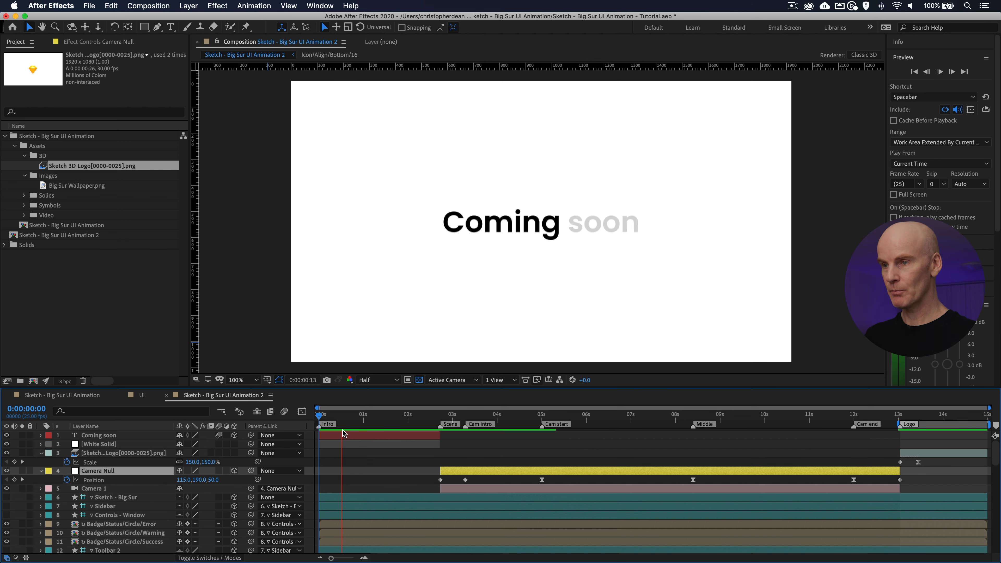
key(space)
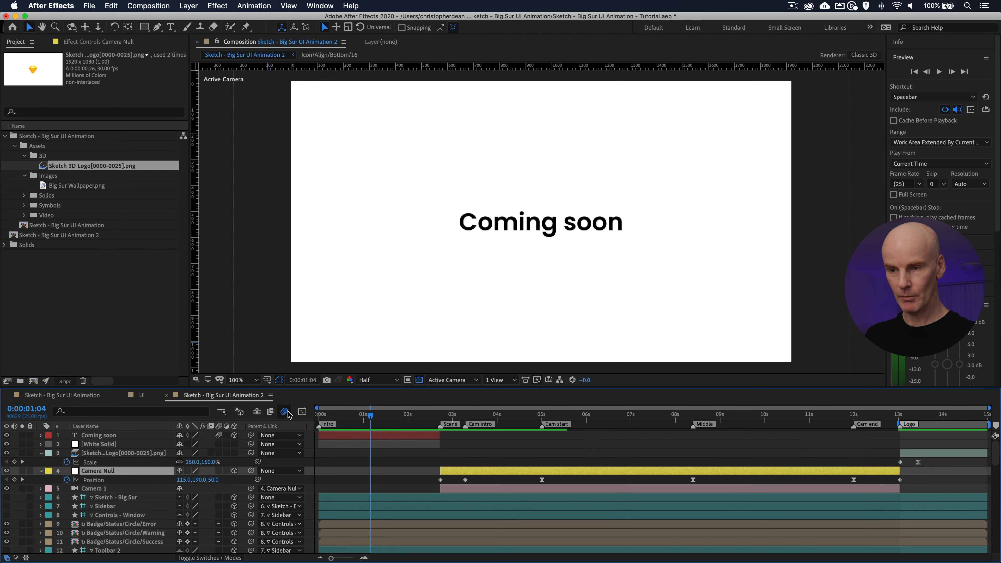
drag(370, 417, 330, 418)
click(329, 438)
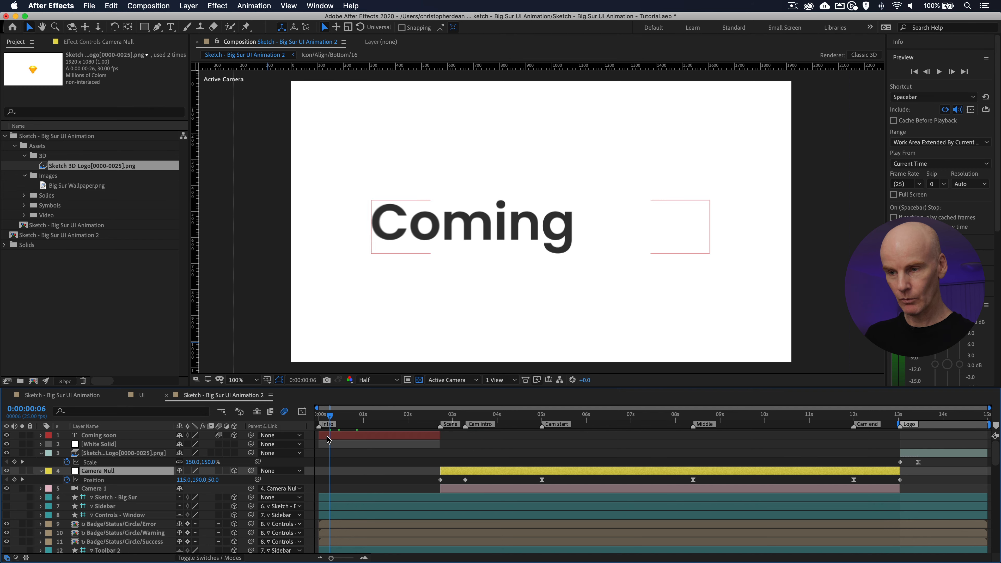
click(324, 419)
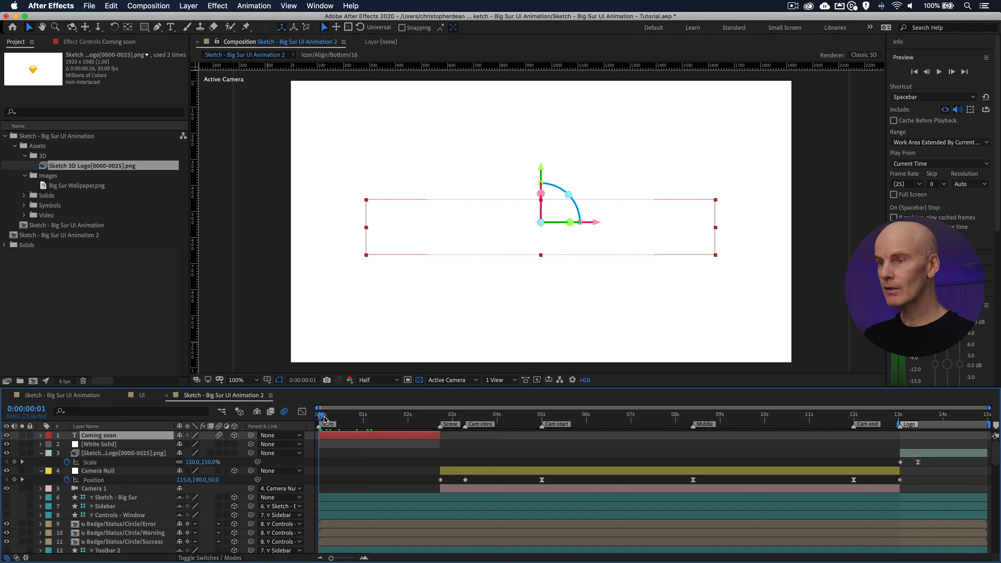
mouse_move(329, 419)
mouse_down()
mouse_move(366, 418)
mouse_move(337, 421)
mouse_up()
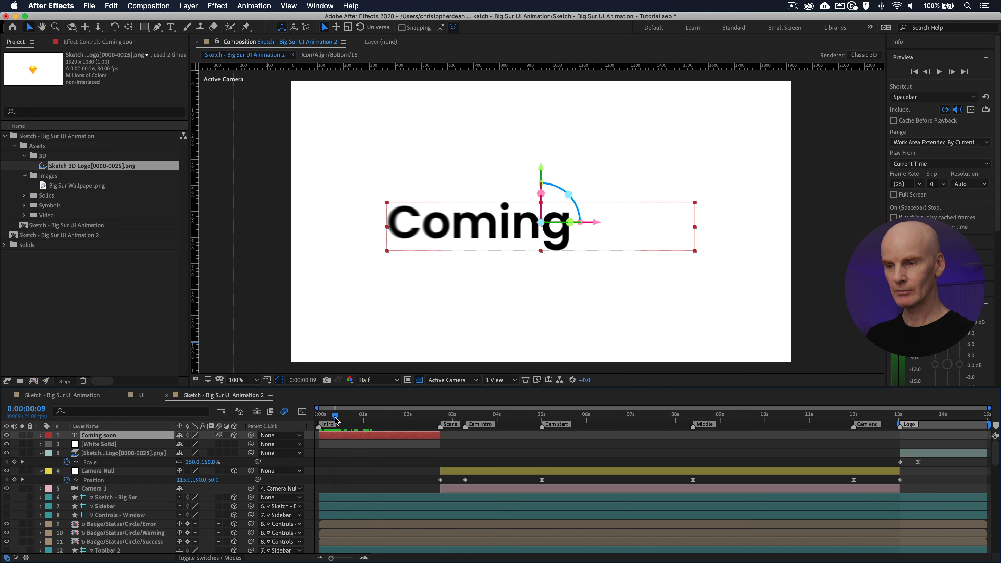
Step: Set the Camera Null's Z Position to 45 at 0:00:02:18 and preview the camera move from there
key(space)
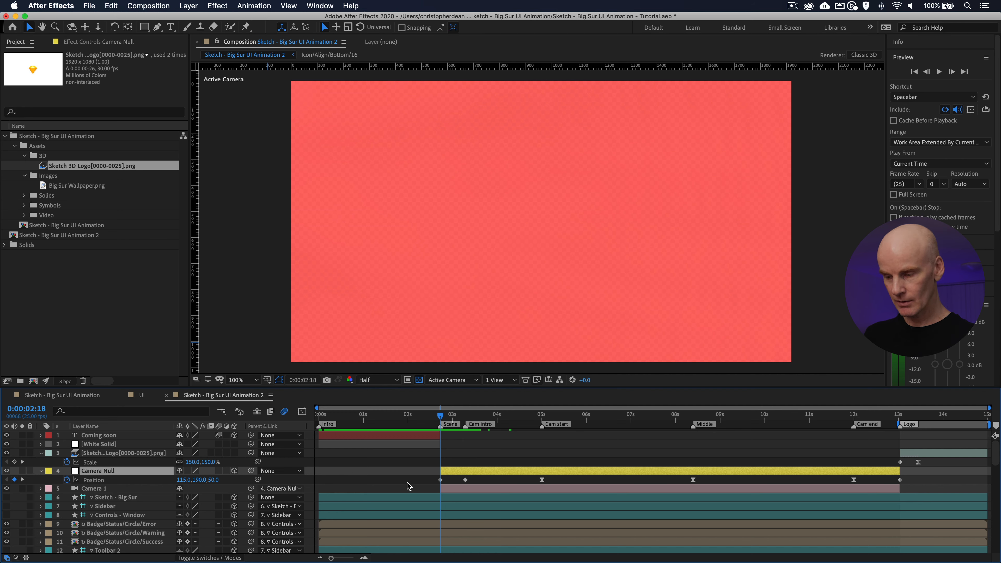
click(213, 480)
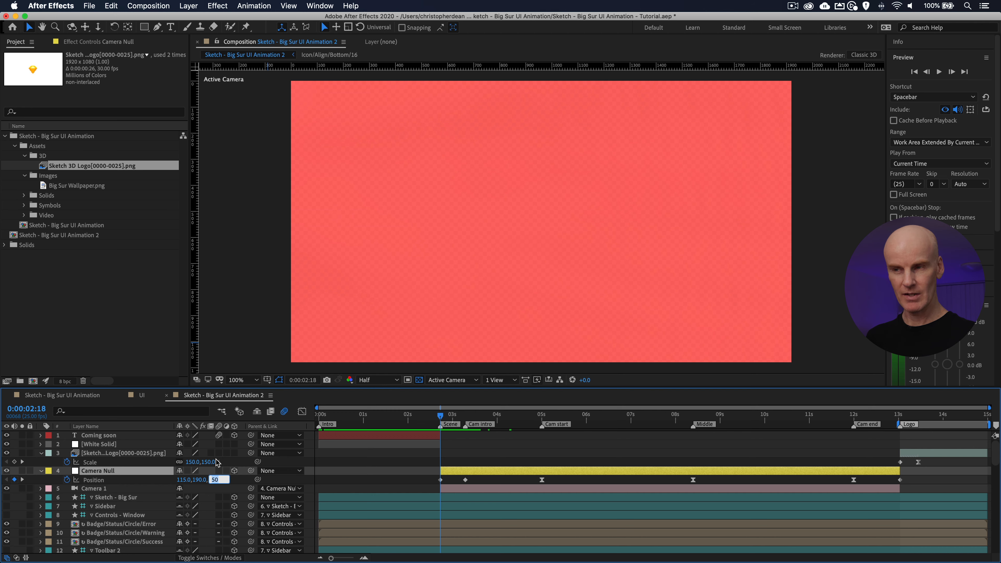
key(Return)
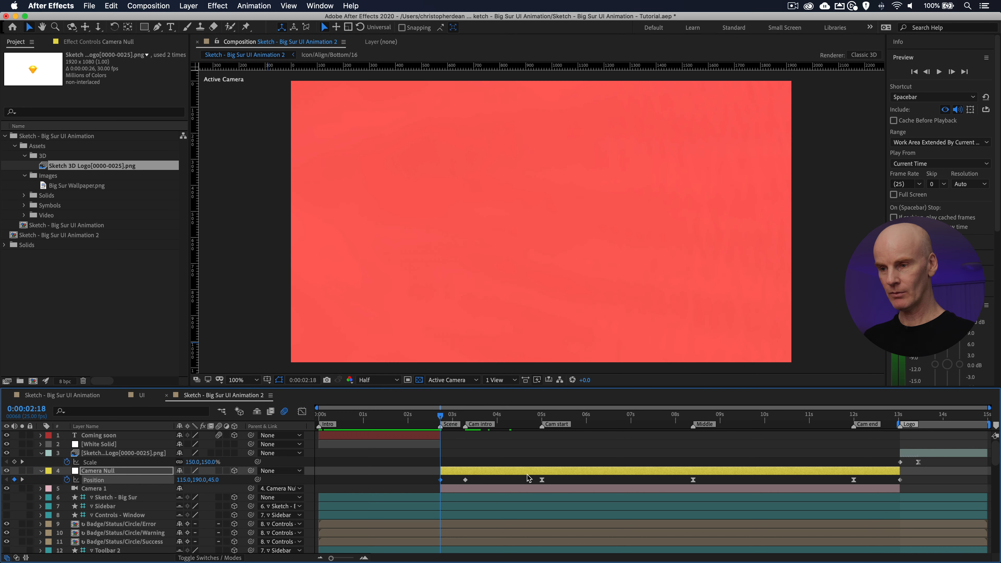
key(space)
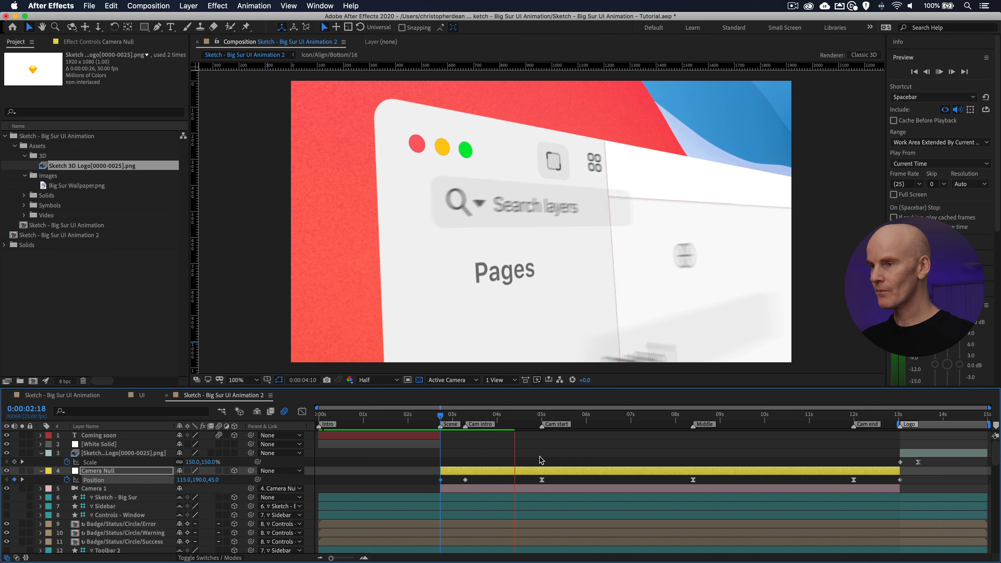
key(space)
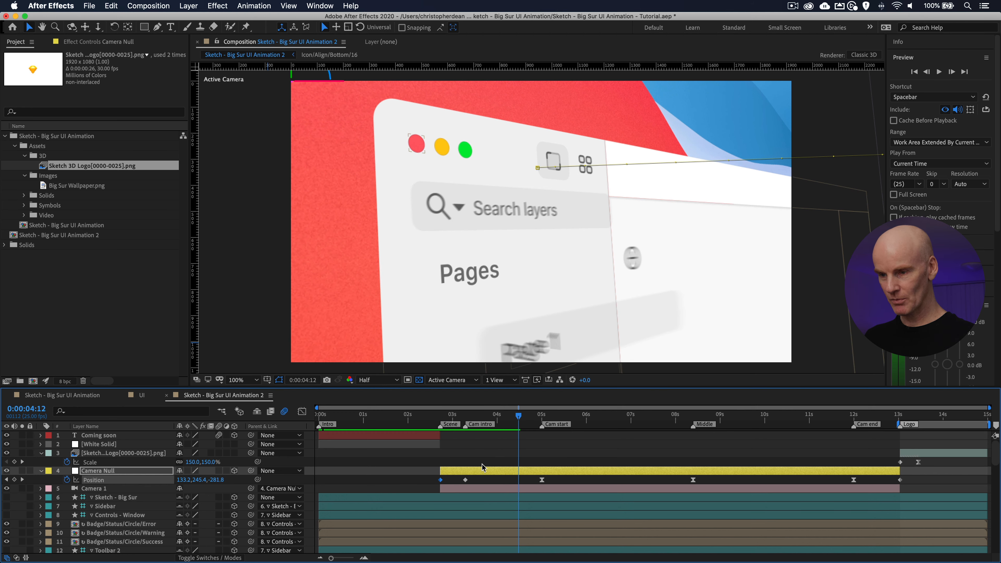
Step: Turn on motion blur for the Pages text layer and preview the animation from 0:00:04:12
scroll(481, 467, down, 3)
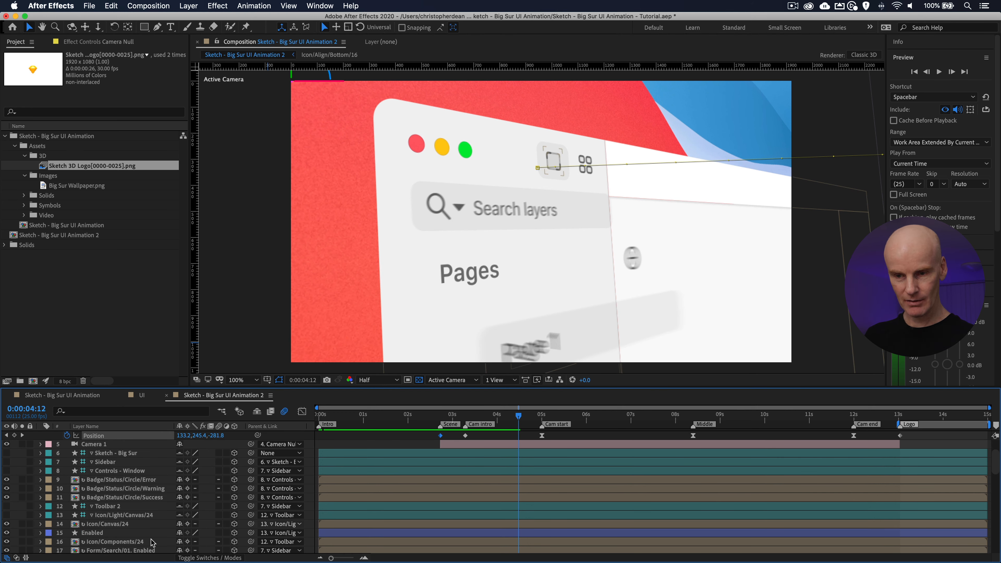
scroll(97, 485, down, 3)
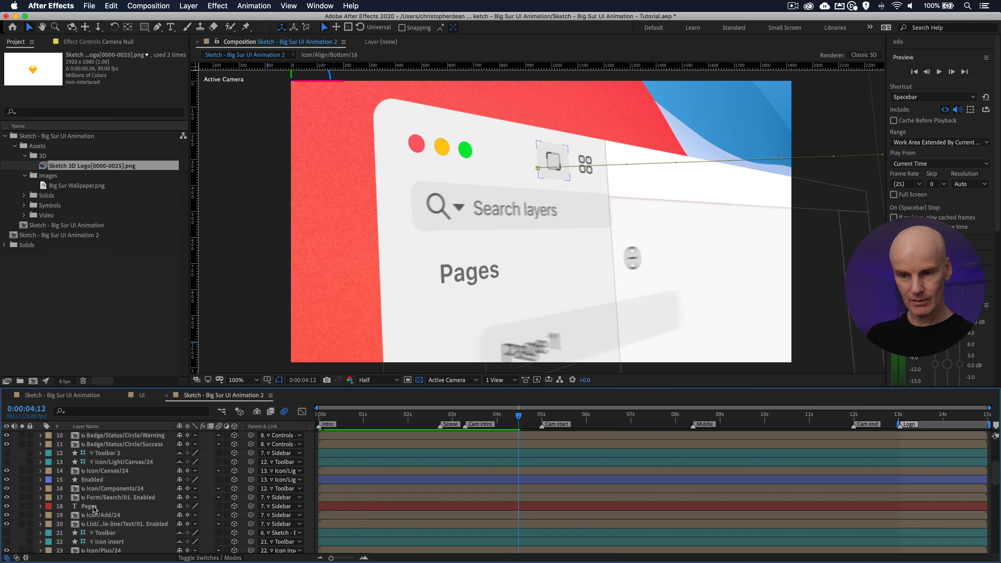
click(218, 506)
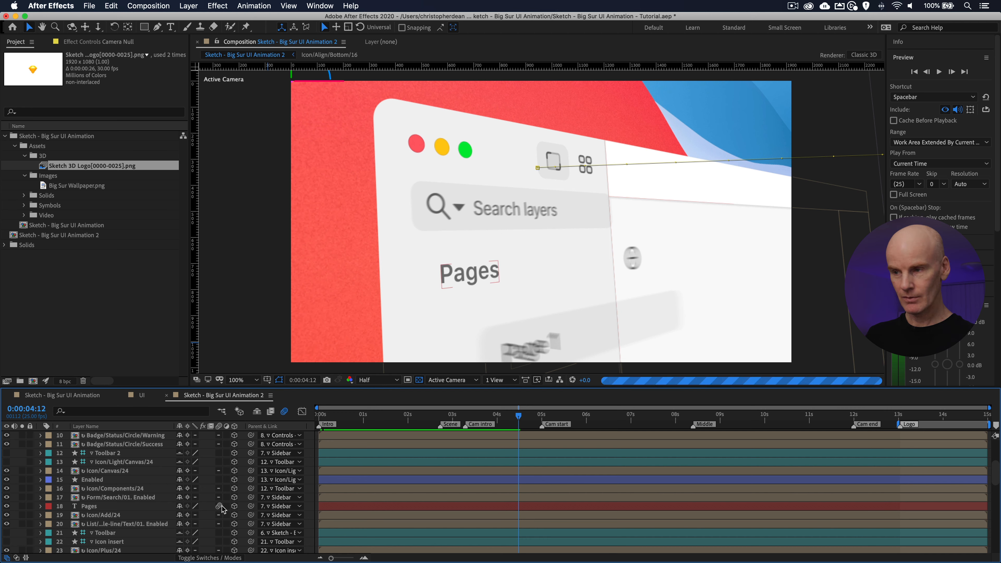
key(space)
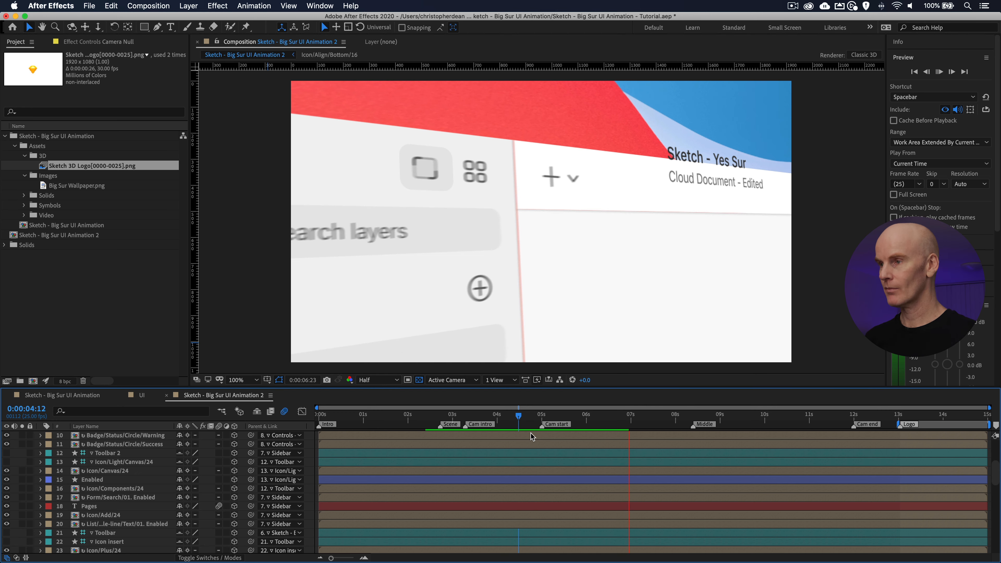
key(space)
Step: Turn on motion blur for the Sketch - Yes Sur and Cloud Document - Edi text layers
scroll(581, 513, down, 4)
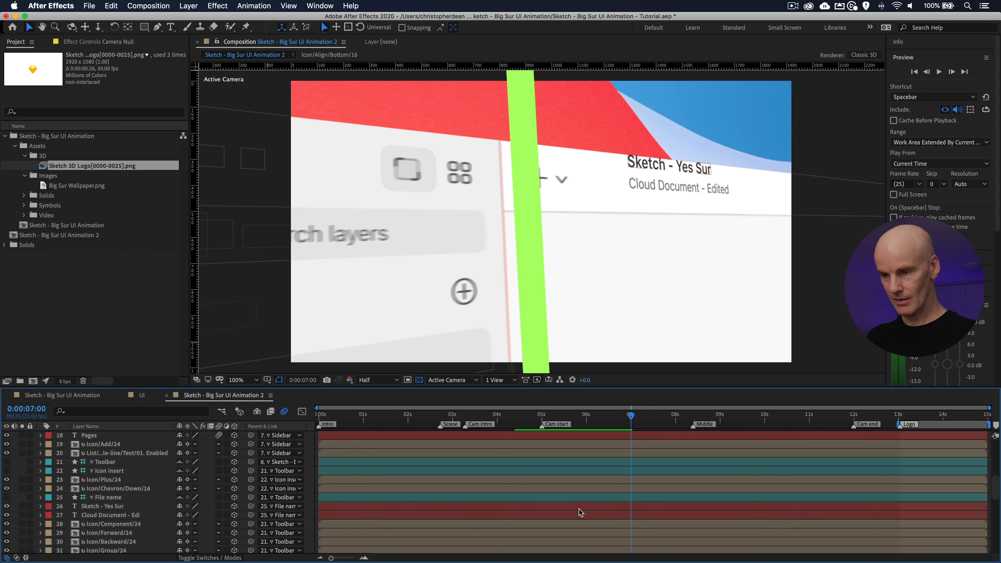
click(197, 506)
click(218, 506)
click(219, 514)
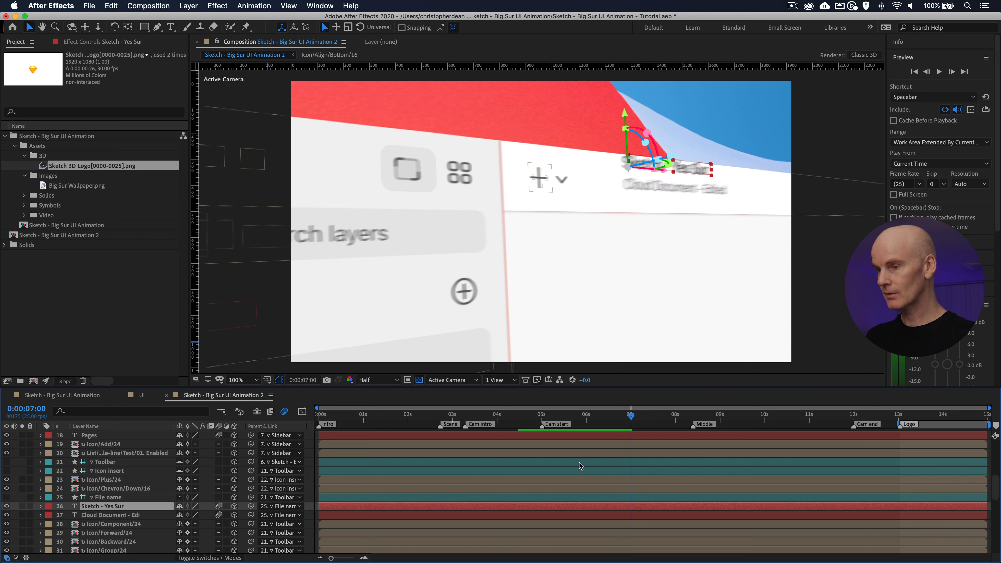
Step: Preview the motion-blurred animation from 0:00:07:00 and again from the start of the composition
key(space)
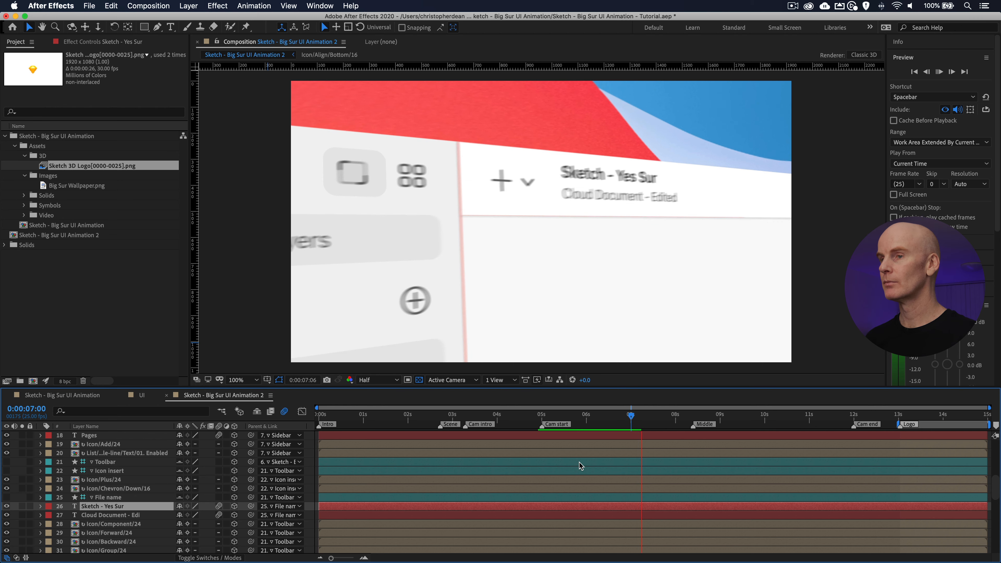
key(Home)
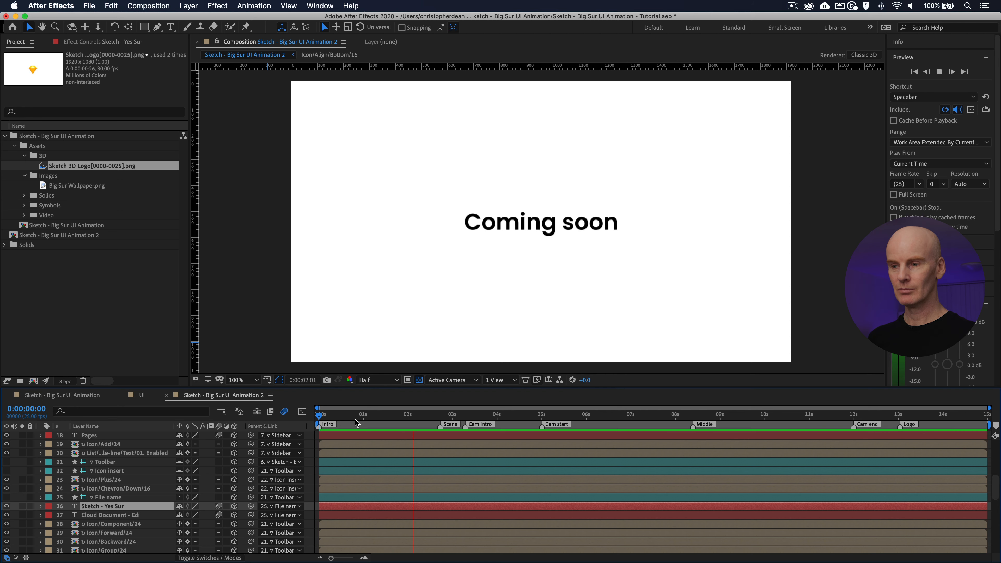
key(space)
Step: Deselect the text layer and set the composition viewer's resolution to Full
click(261, 286)
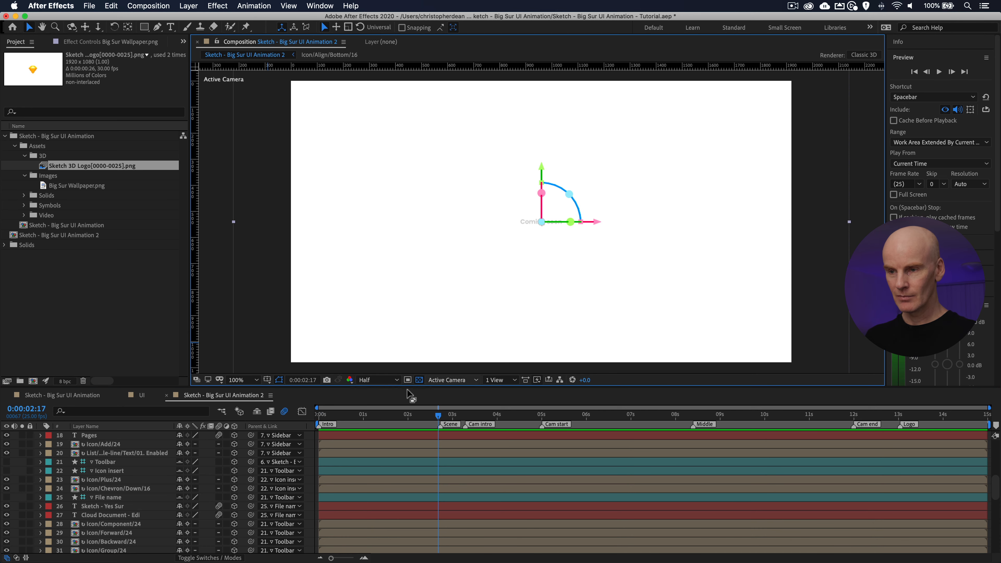
click(381, 379)
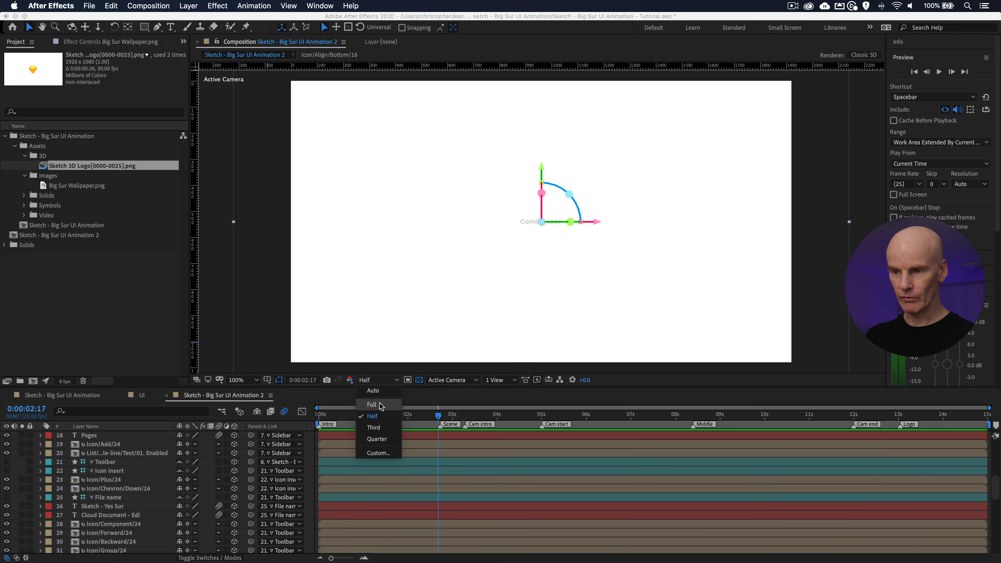
click(372, 404)
click(541, 418)
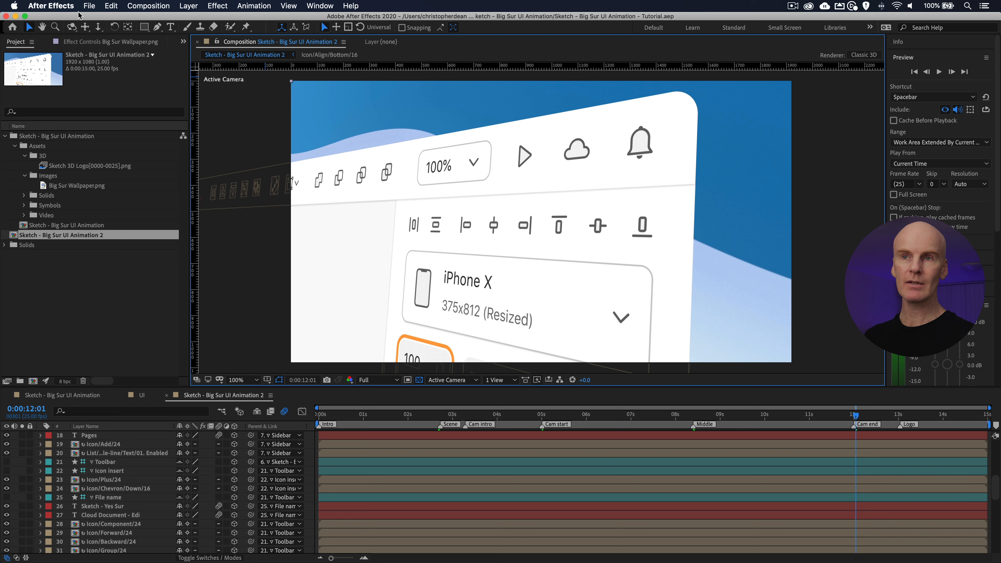
Step: Quit After Effects and switch to Media Encoder with its render queue active
click(58, 6)
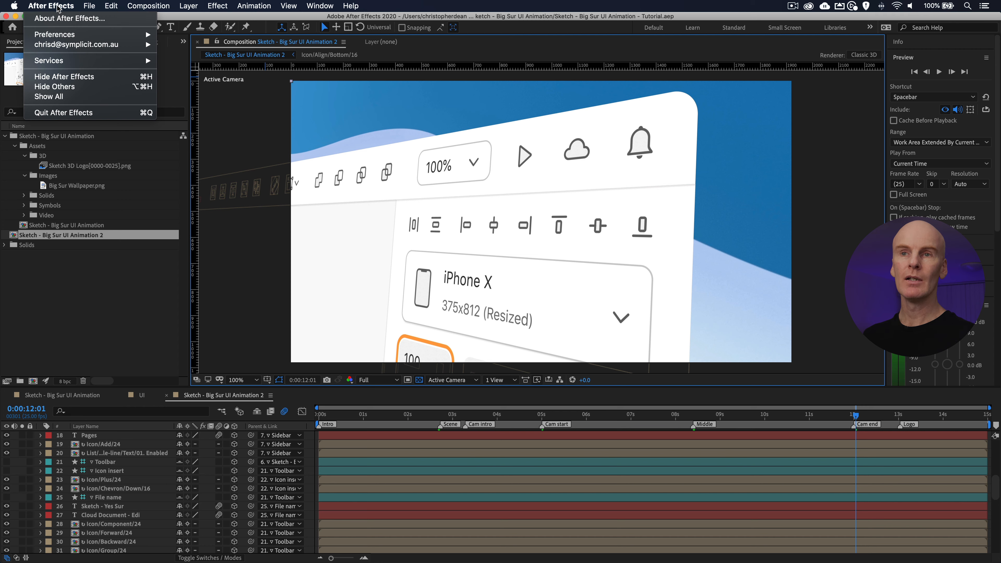
click(80, 113)
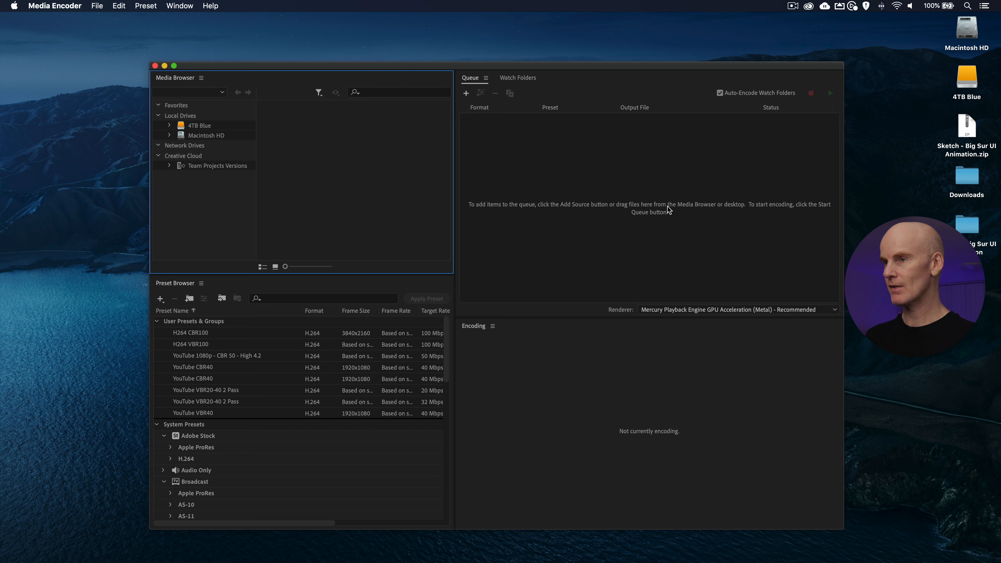
click(576, 145)
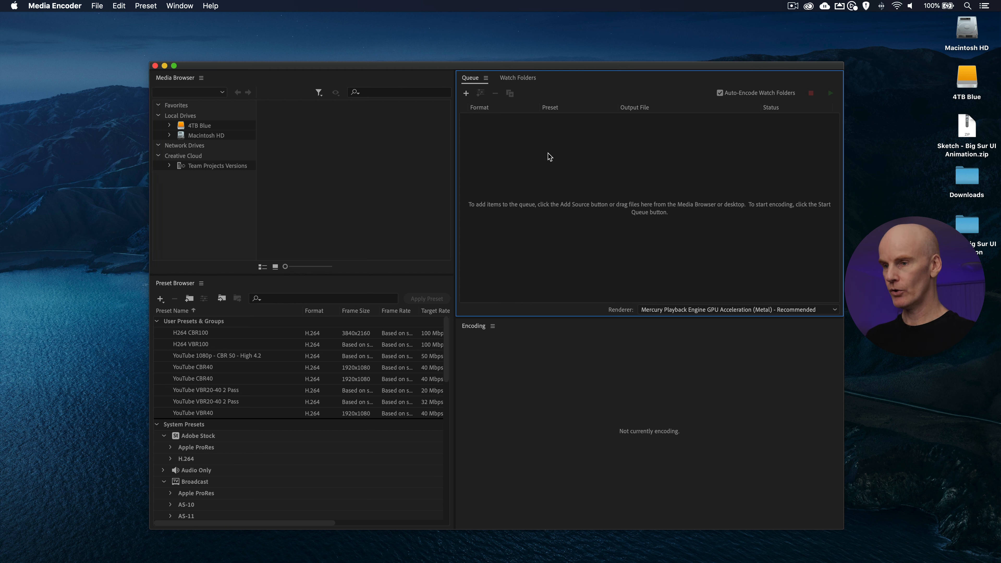
click(532, 425)
click(587, 184)
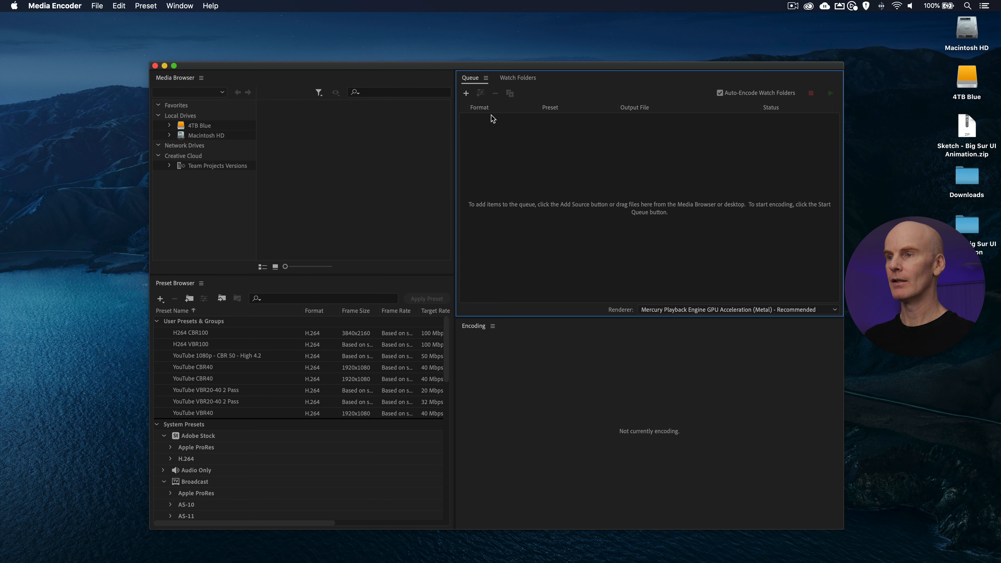
Step: Add the Sketch - Big Sur UI Animation 2 composition from Sketch - Big Sur UI Animation - Tutorial.aep to the encoding queue
click(466, 95)
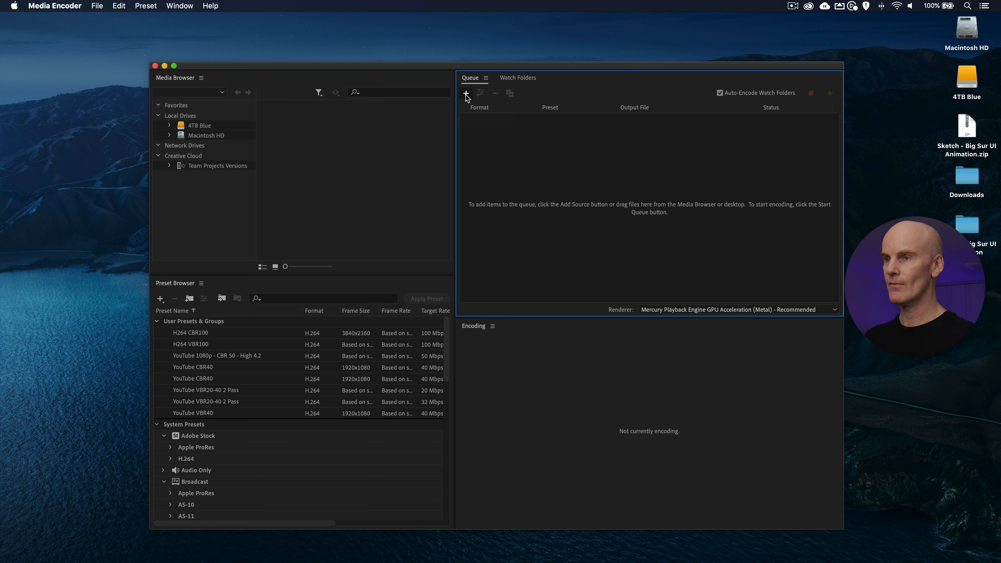
click(473, 109)
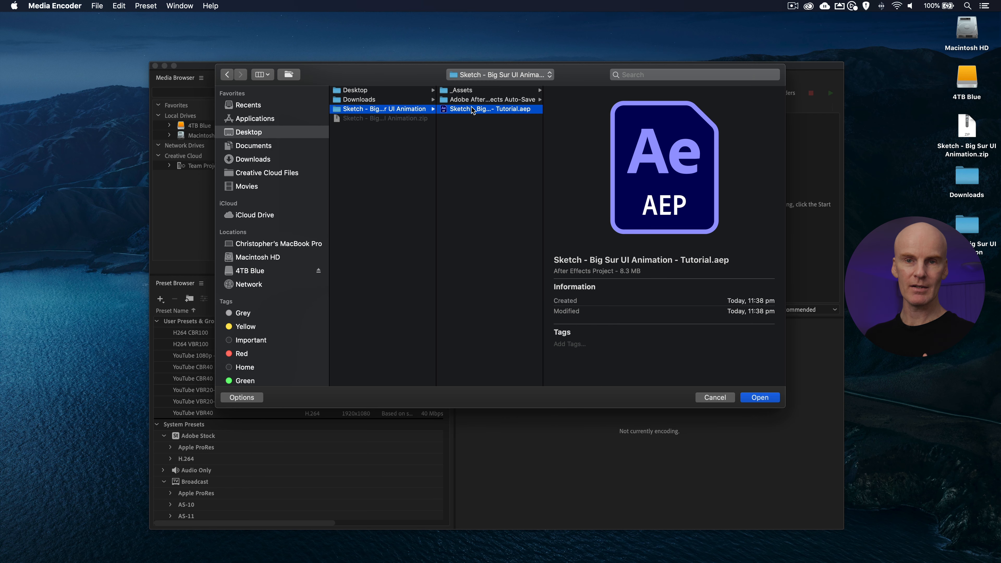
click(759, 397)
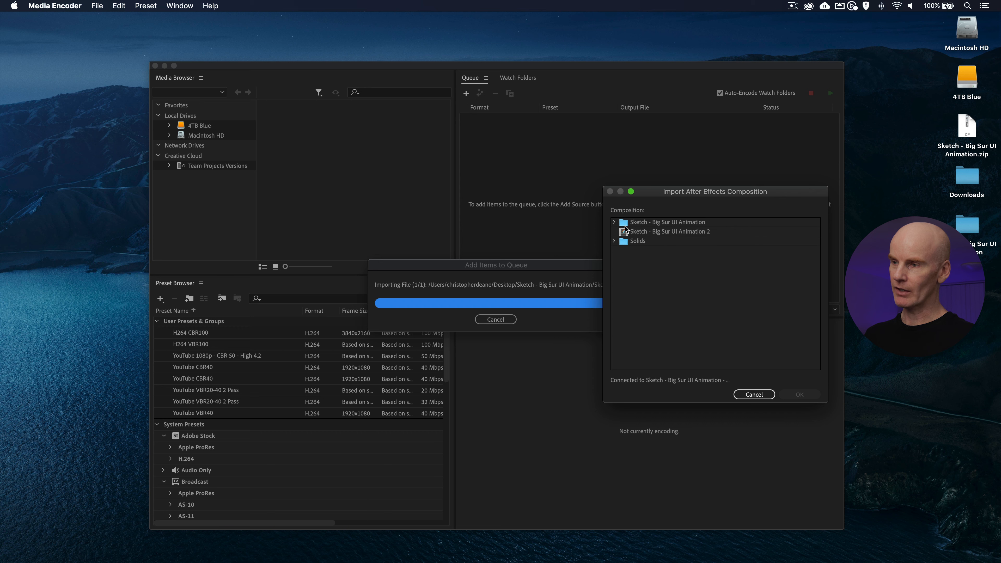
click(613, 223)
click(619, 232)
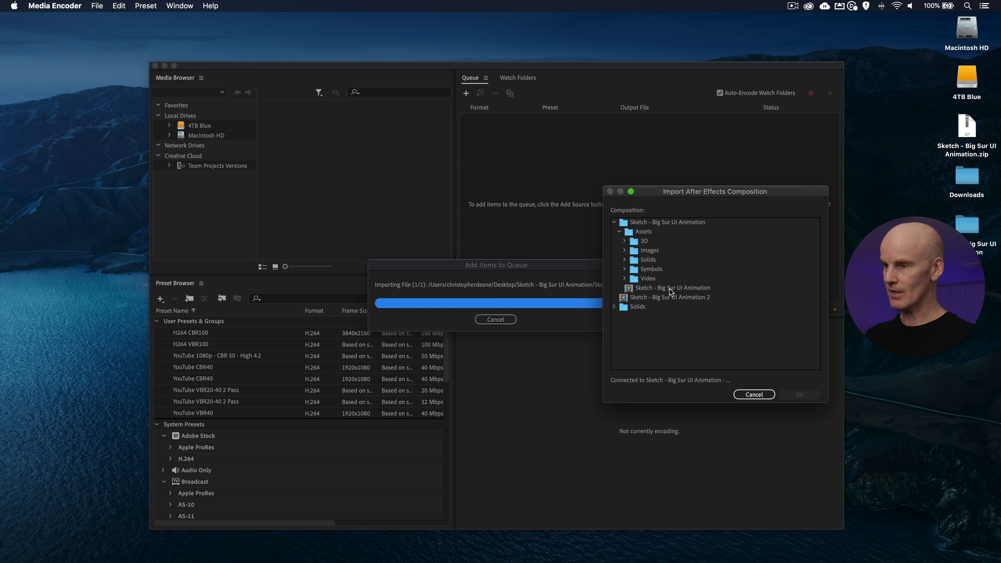
click(640, 299)
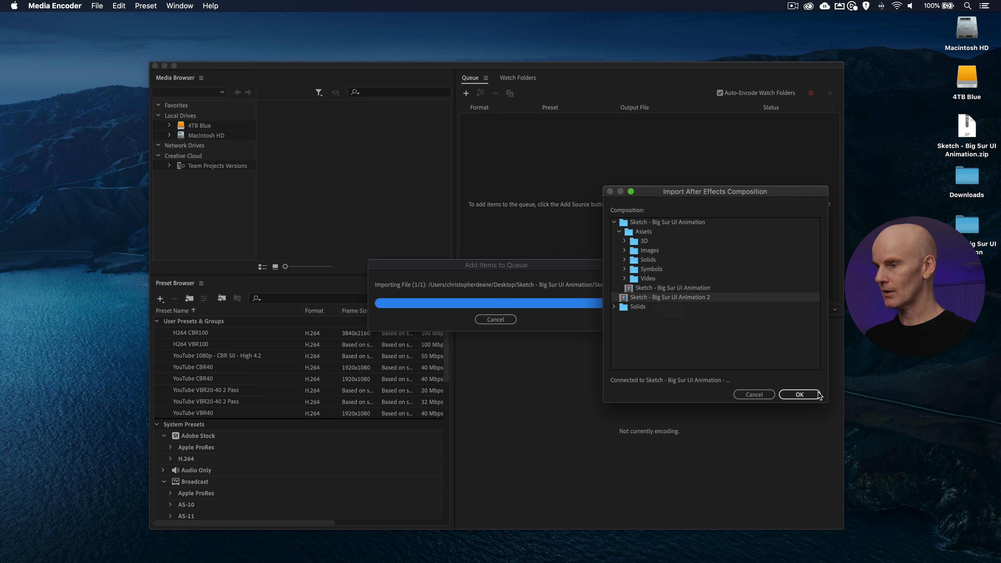
click(799, 395)
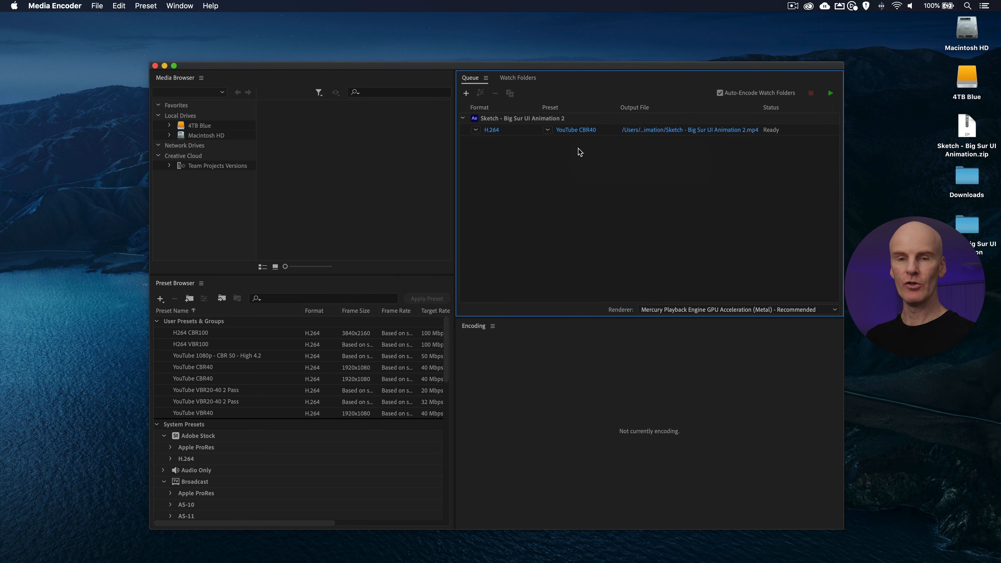
Step: Set the queued composition's H.264 export to the High Quality 1080p HD preset and exclude audio
click(576, 130)
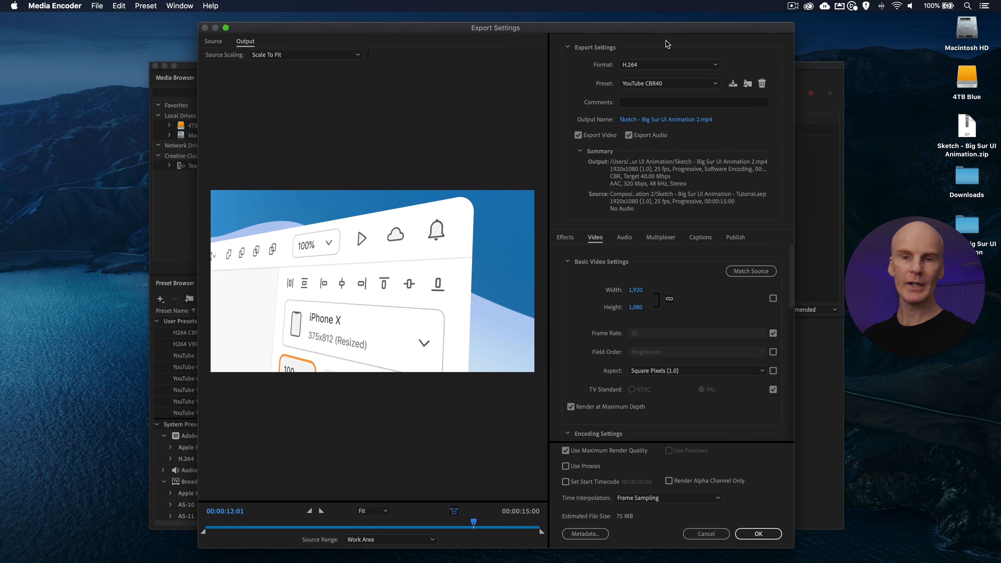
click(647, 67)
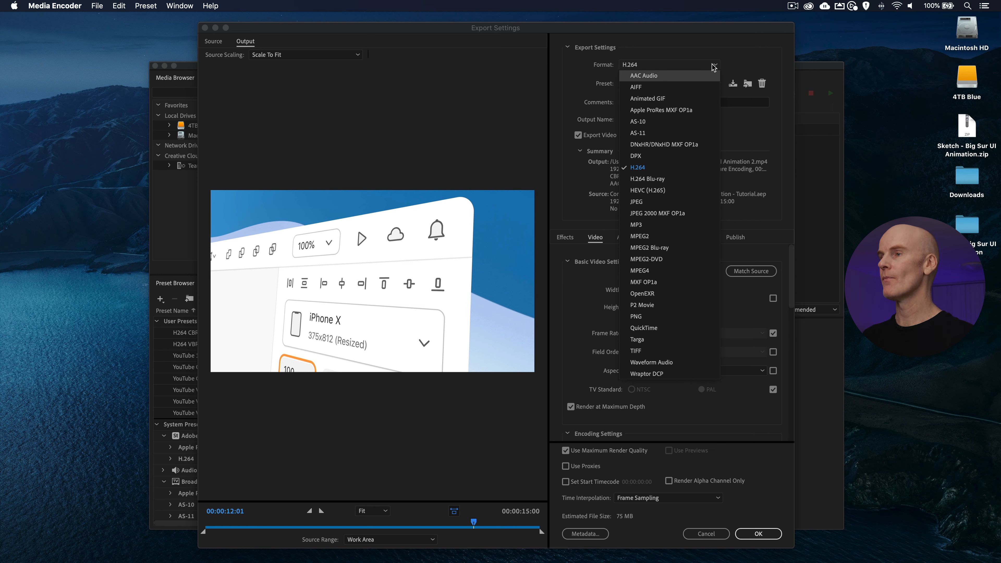
click(722, 48)
click(669, 83)
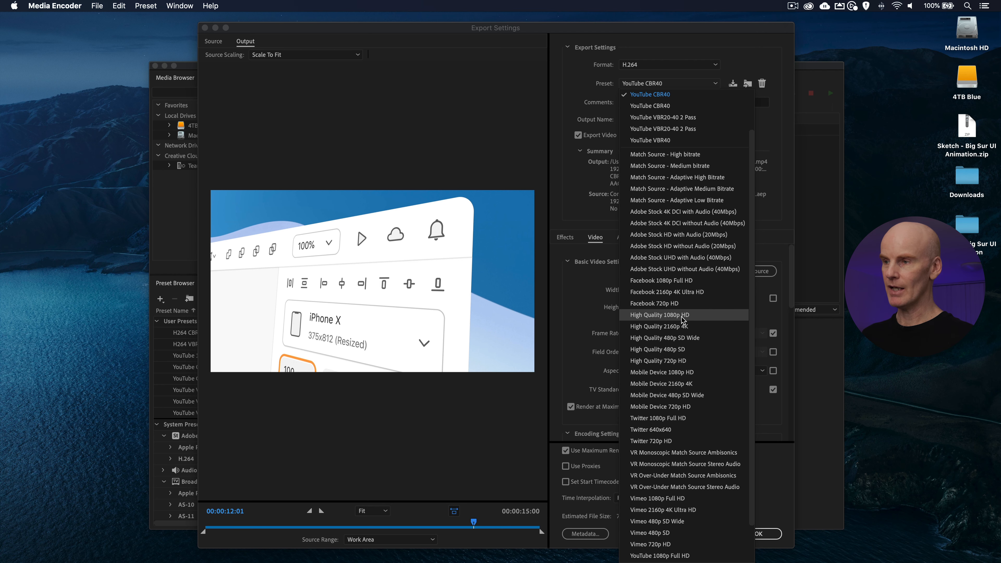
click(672, 318)
click(629, 136)
click(629, 135)
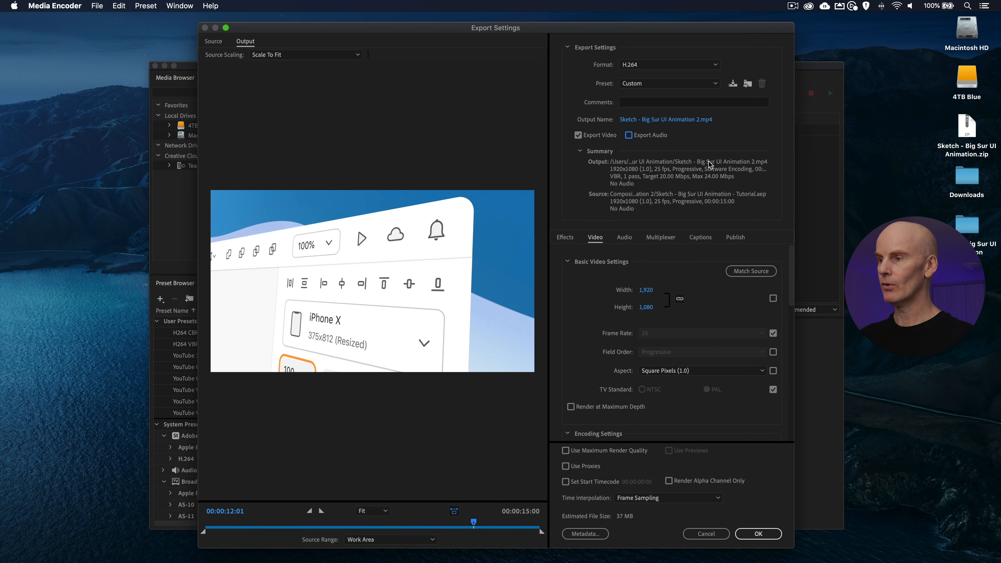
Step: Enable Use Maximum Render Quality and Render at Maximum Depth for the export
drag(790, 279, 774, 414)
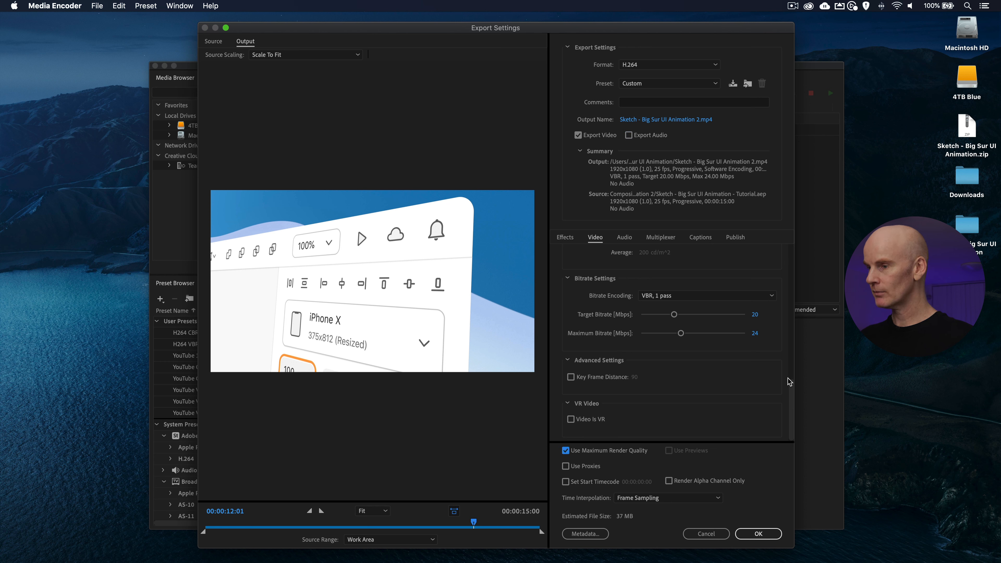
drag(792, 389, 792, 272)
click(619, 353)
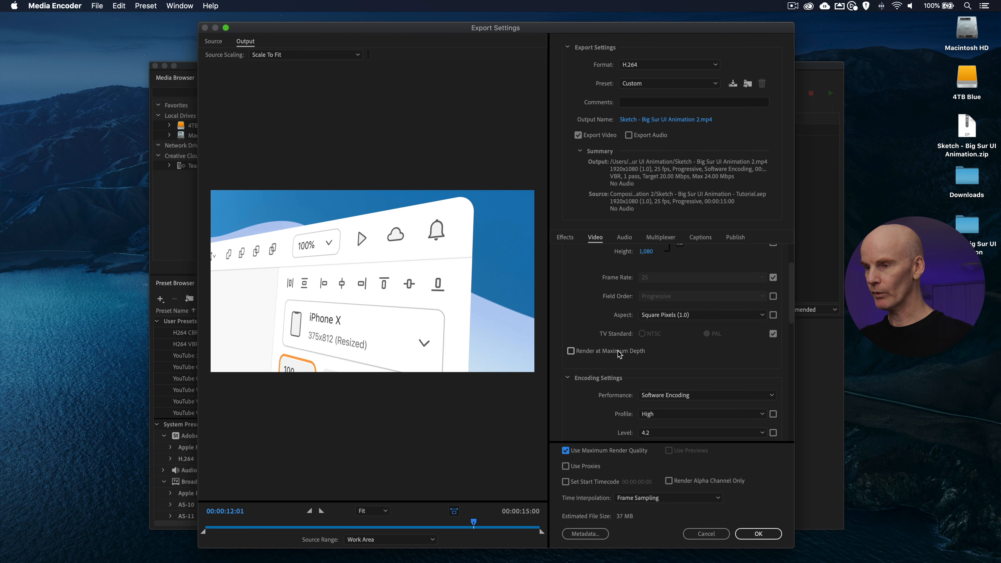
scroll(795, 278, up, 3)
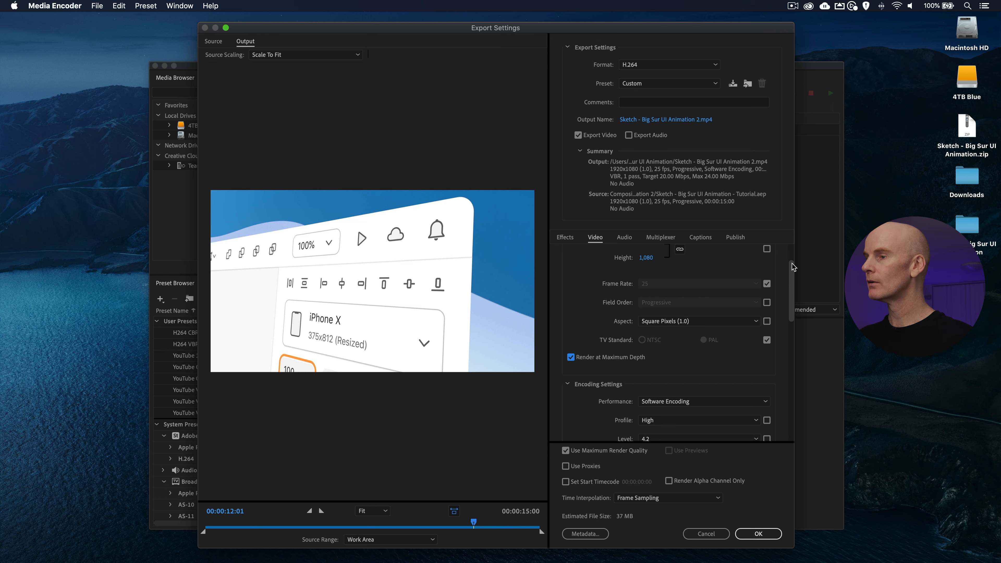
Step: Set the output file to Sketch - Big Sur UI Animation on the Desktop and apply the export settings
click(658, 123)
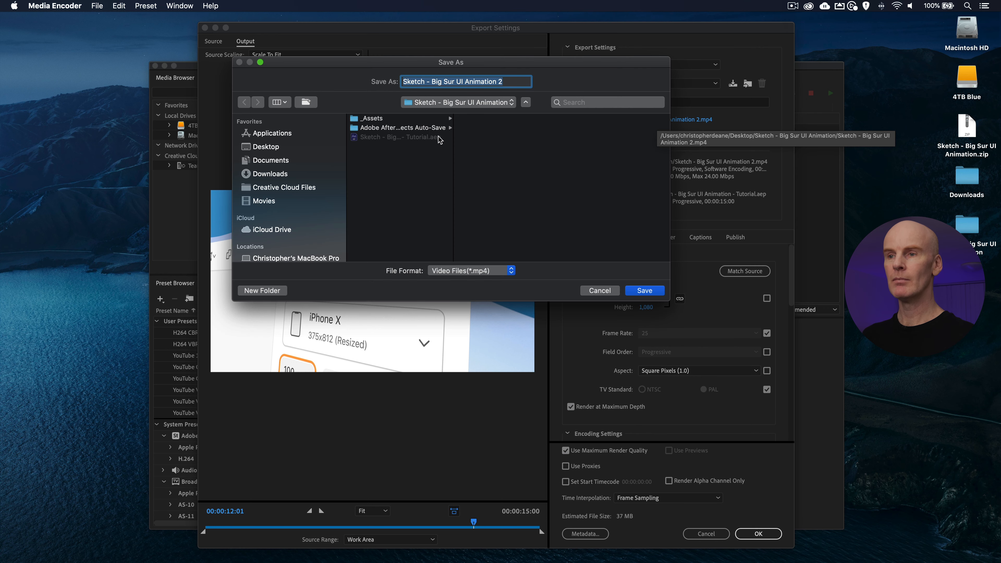
click(290, 147)
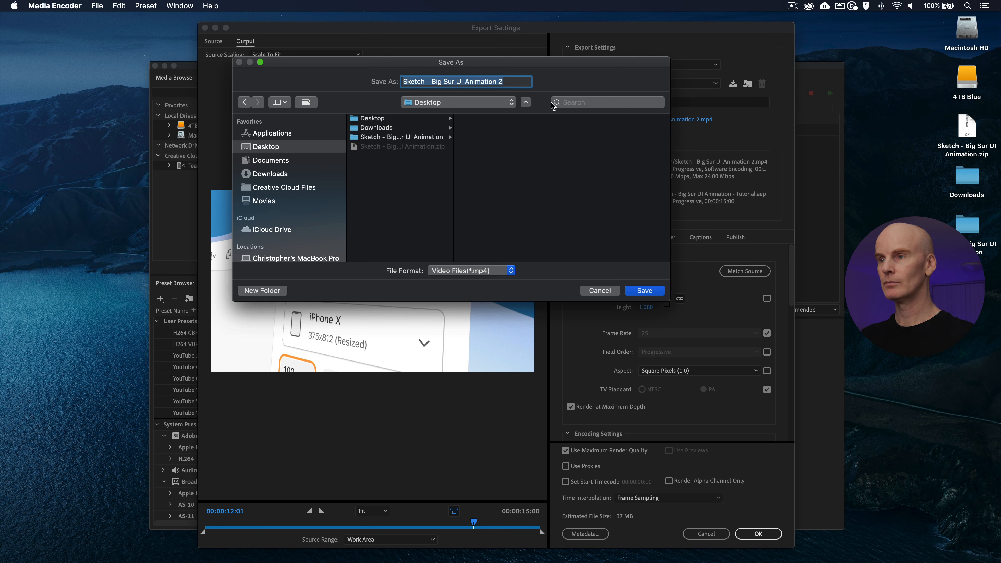
click(506, 79)
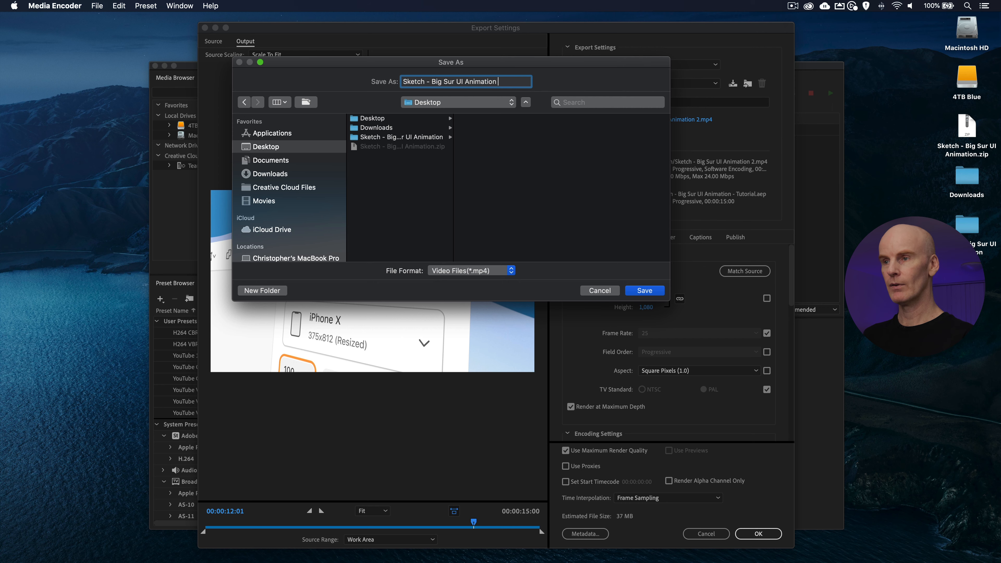
click(638, 291)
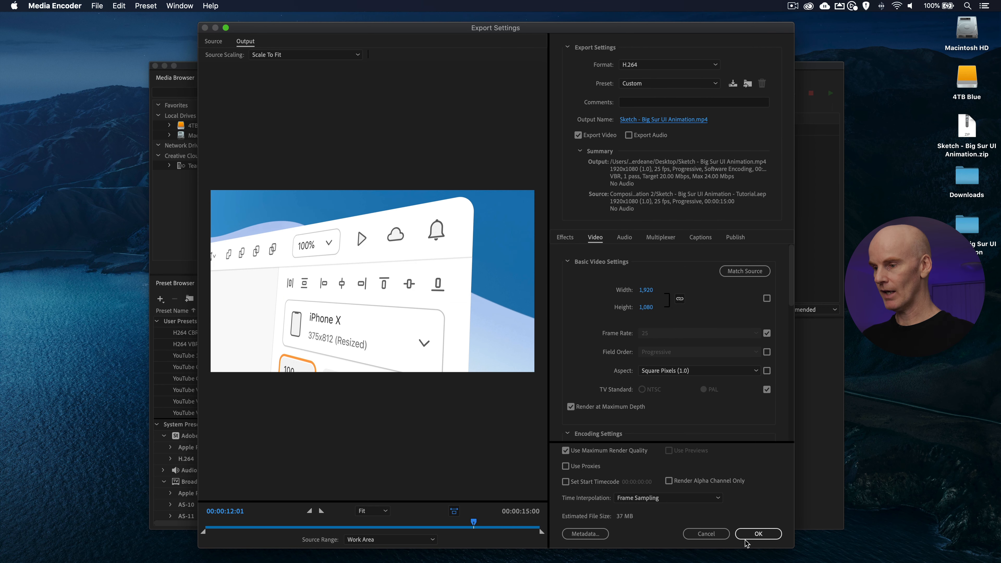
click(748, 533)
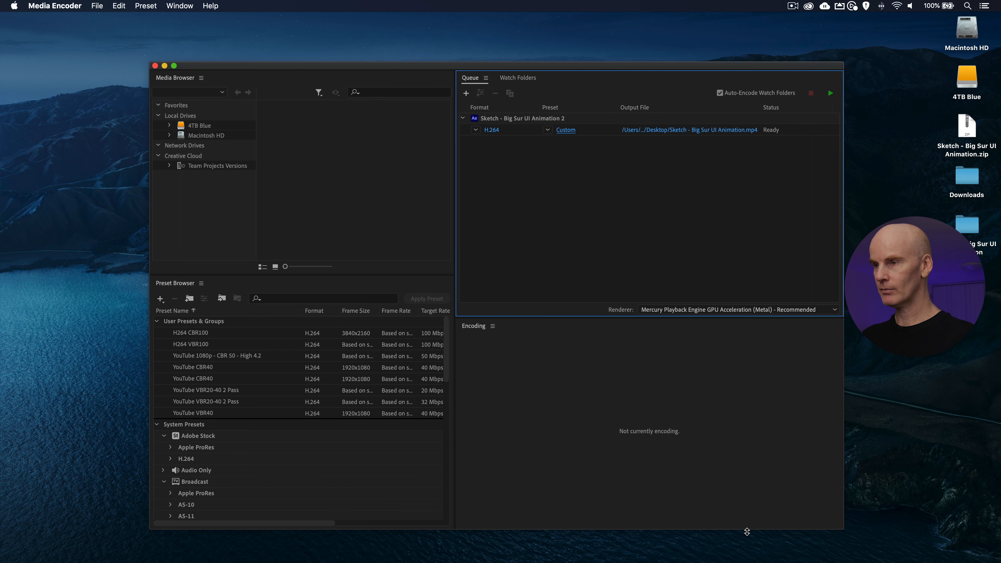
Step: Encode the queue and play the exported Sketch - Big Sur UI Animation.mp4 from the desktop
click(831, 95)
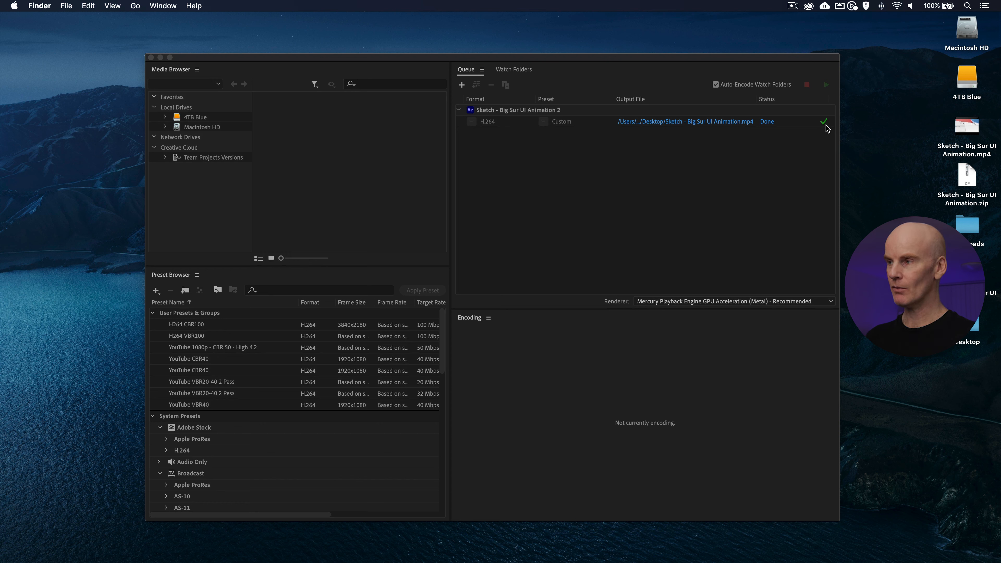
click(974, 128)
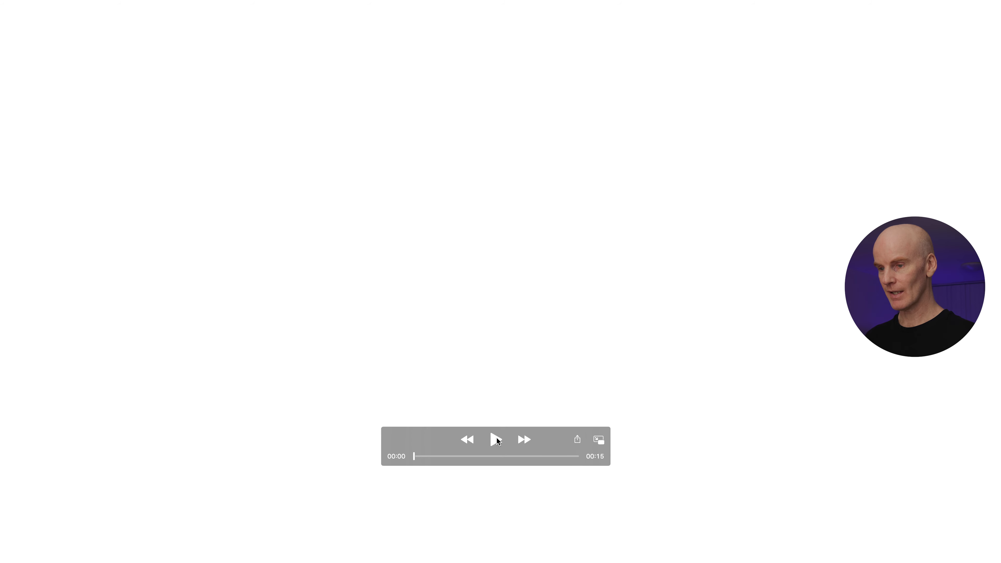
click(495, 439)
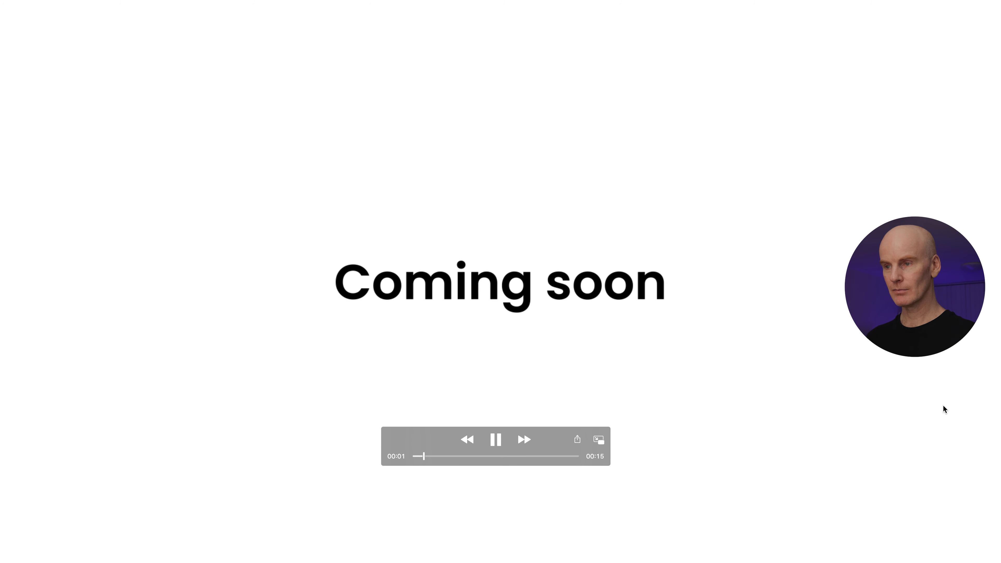